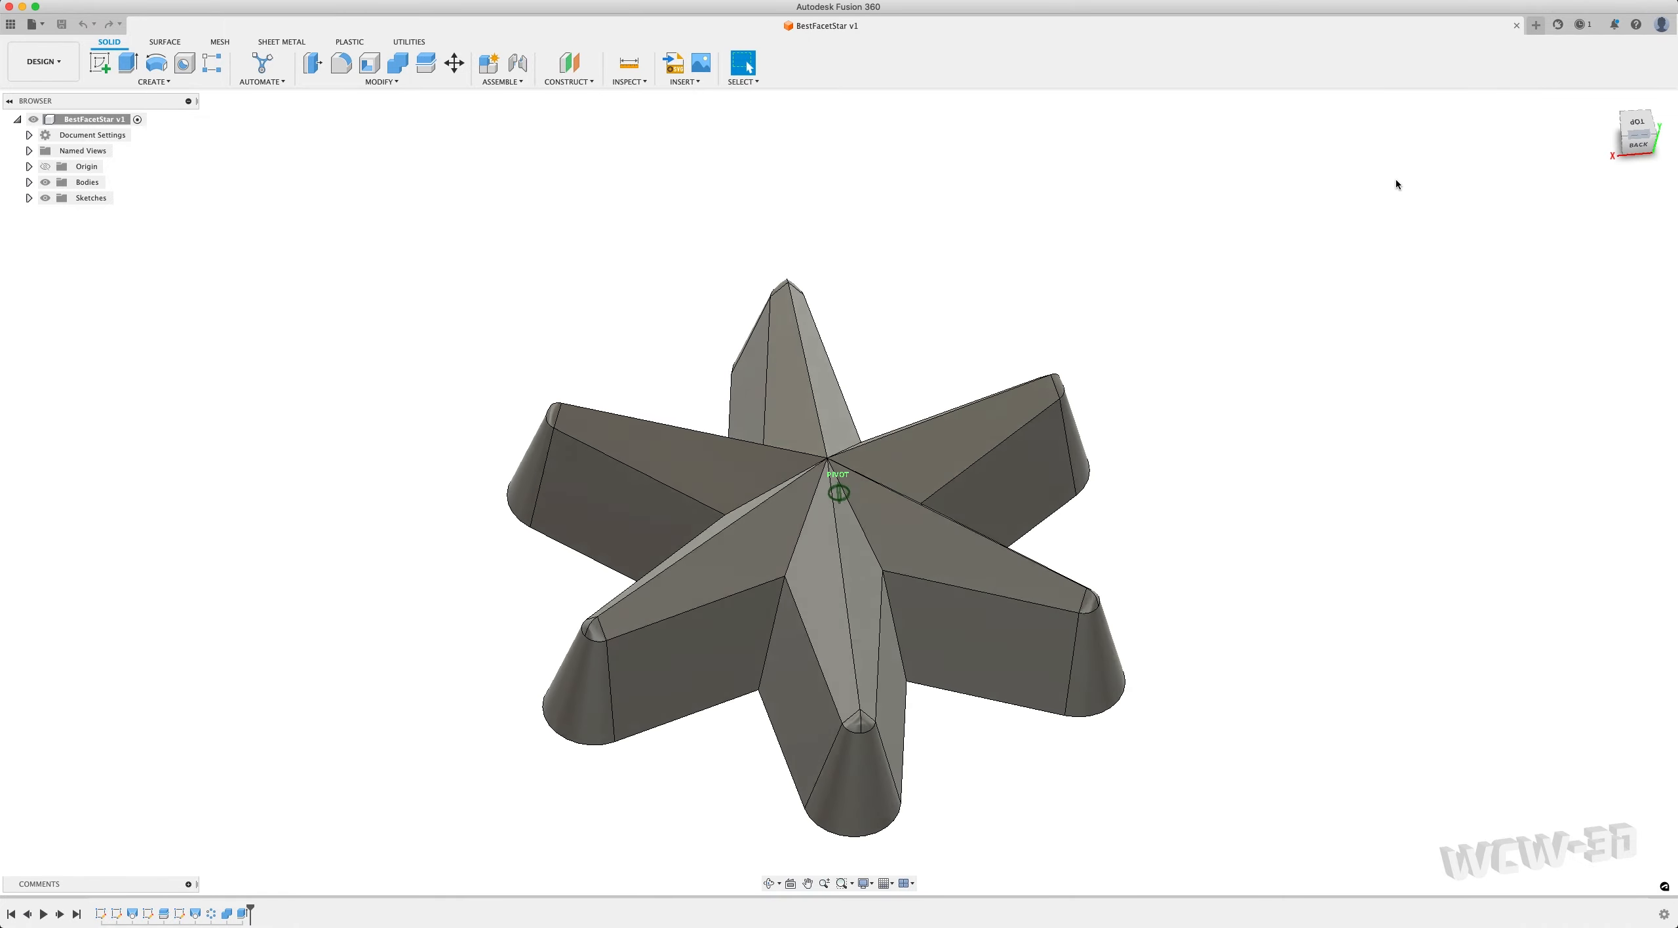
Examine the BestFacetStar model from the back, top and front and at an angle, checking its facets and rounded arm tips
click(1641, 134)
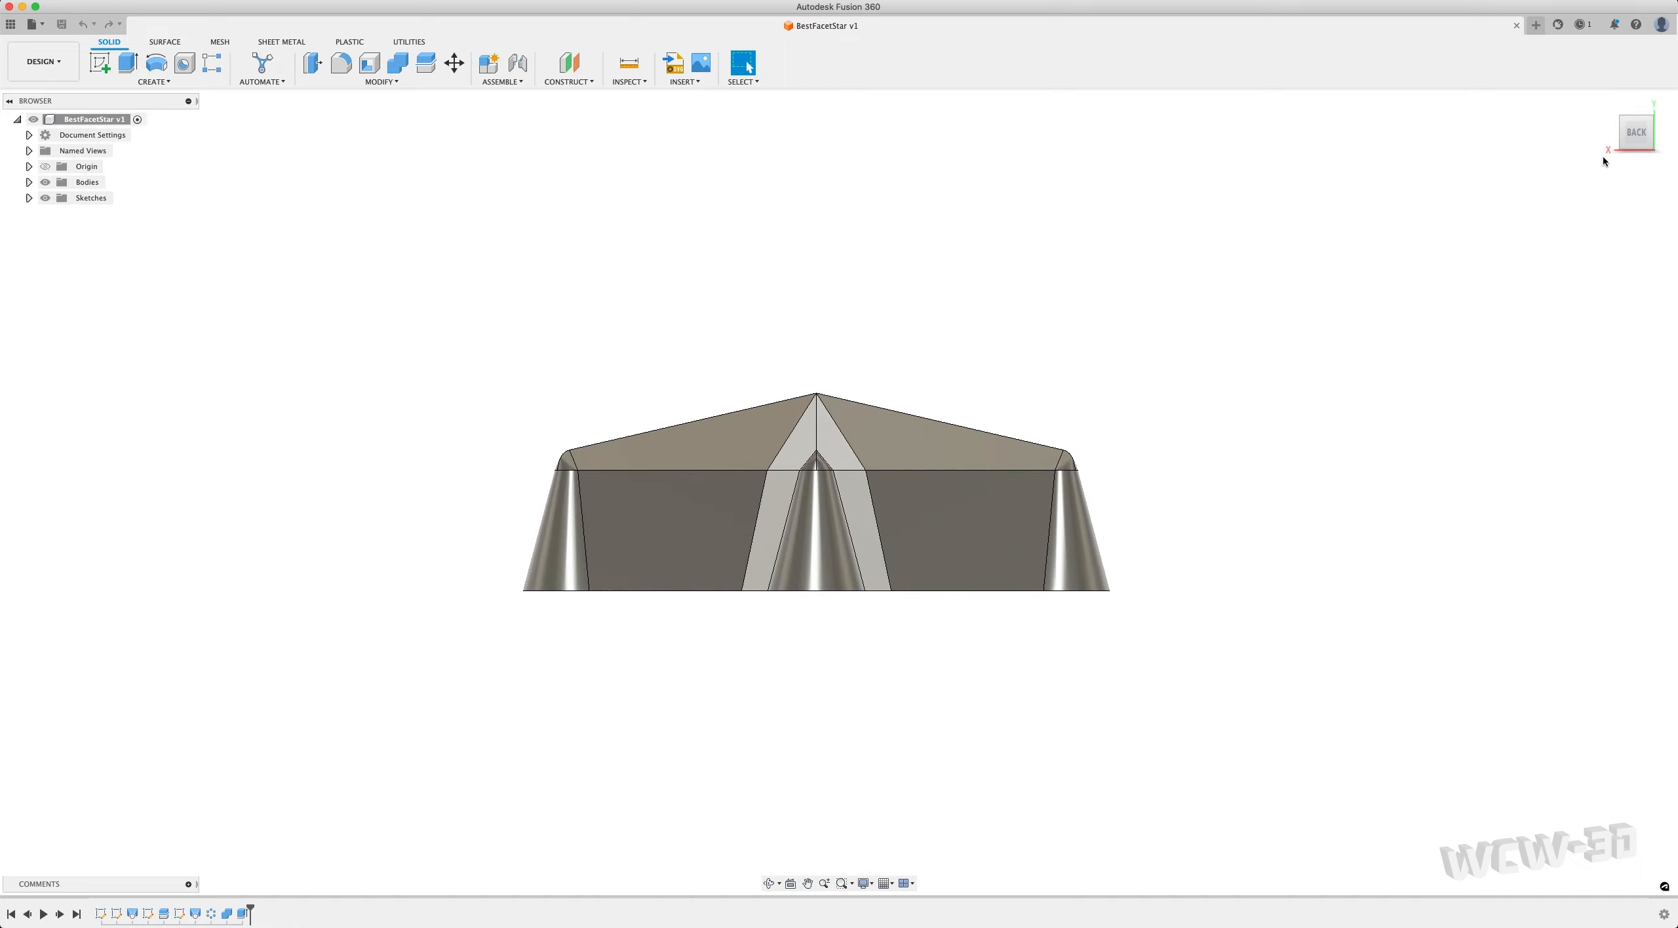
click(1613, 133)
shift+middle_drag(839, 491, 855, 626)
click(1636, 123)
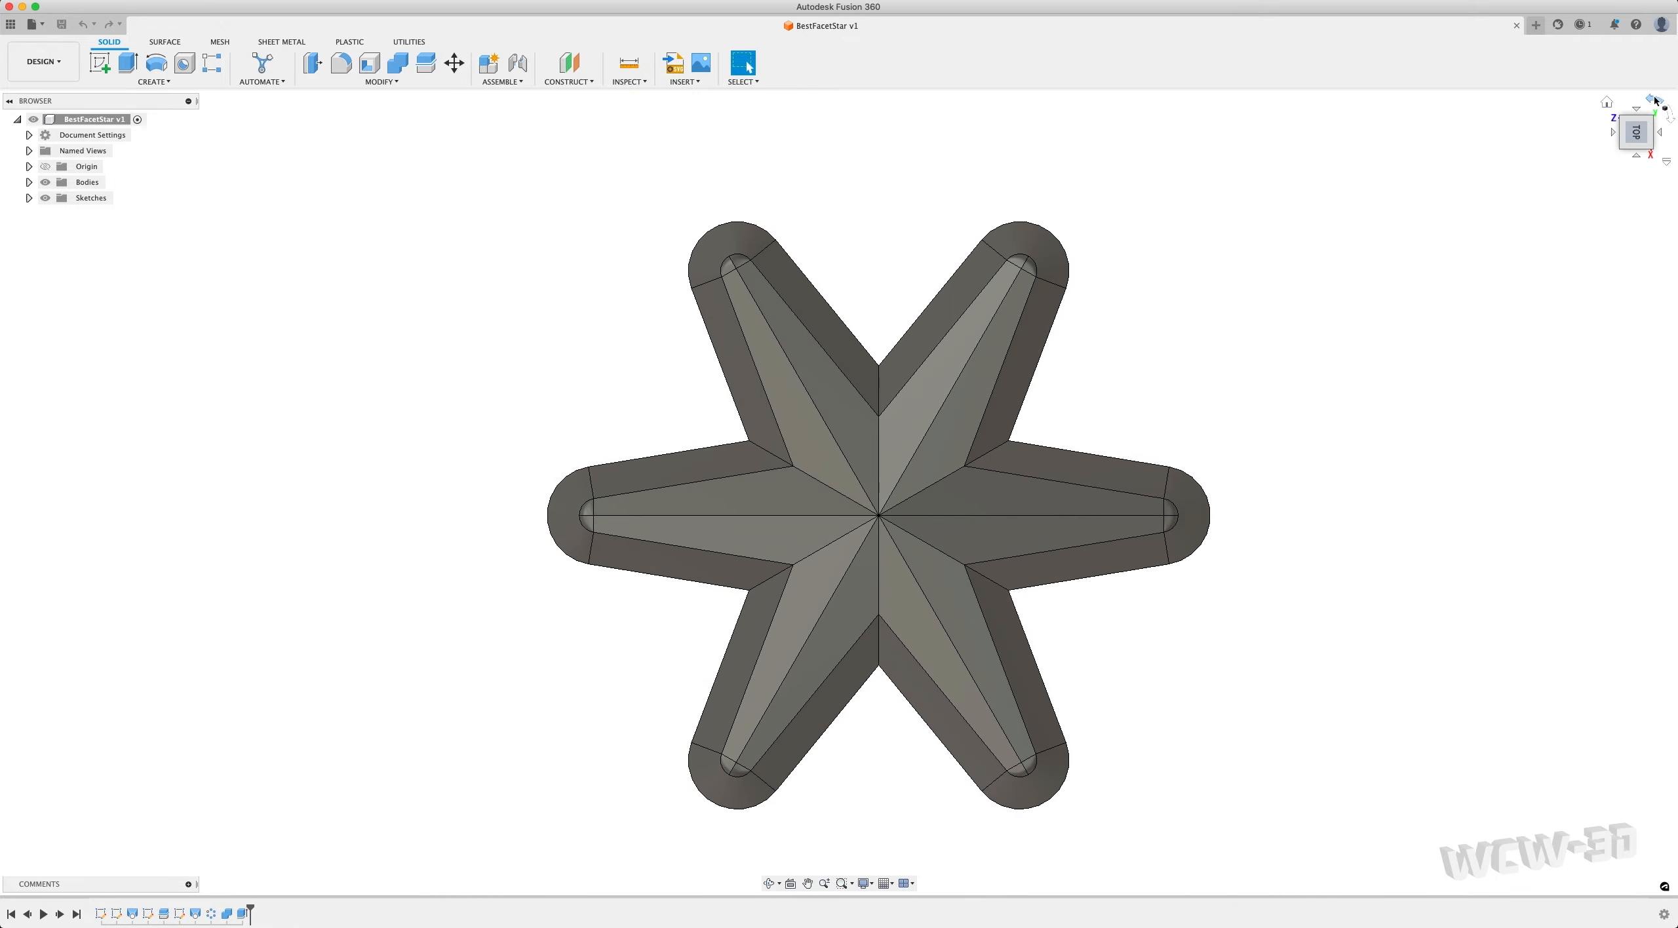
click(1646, 103)
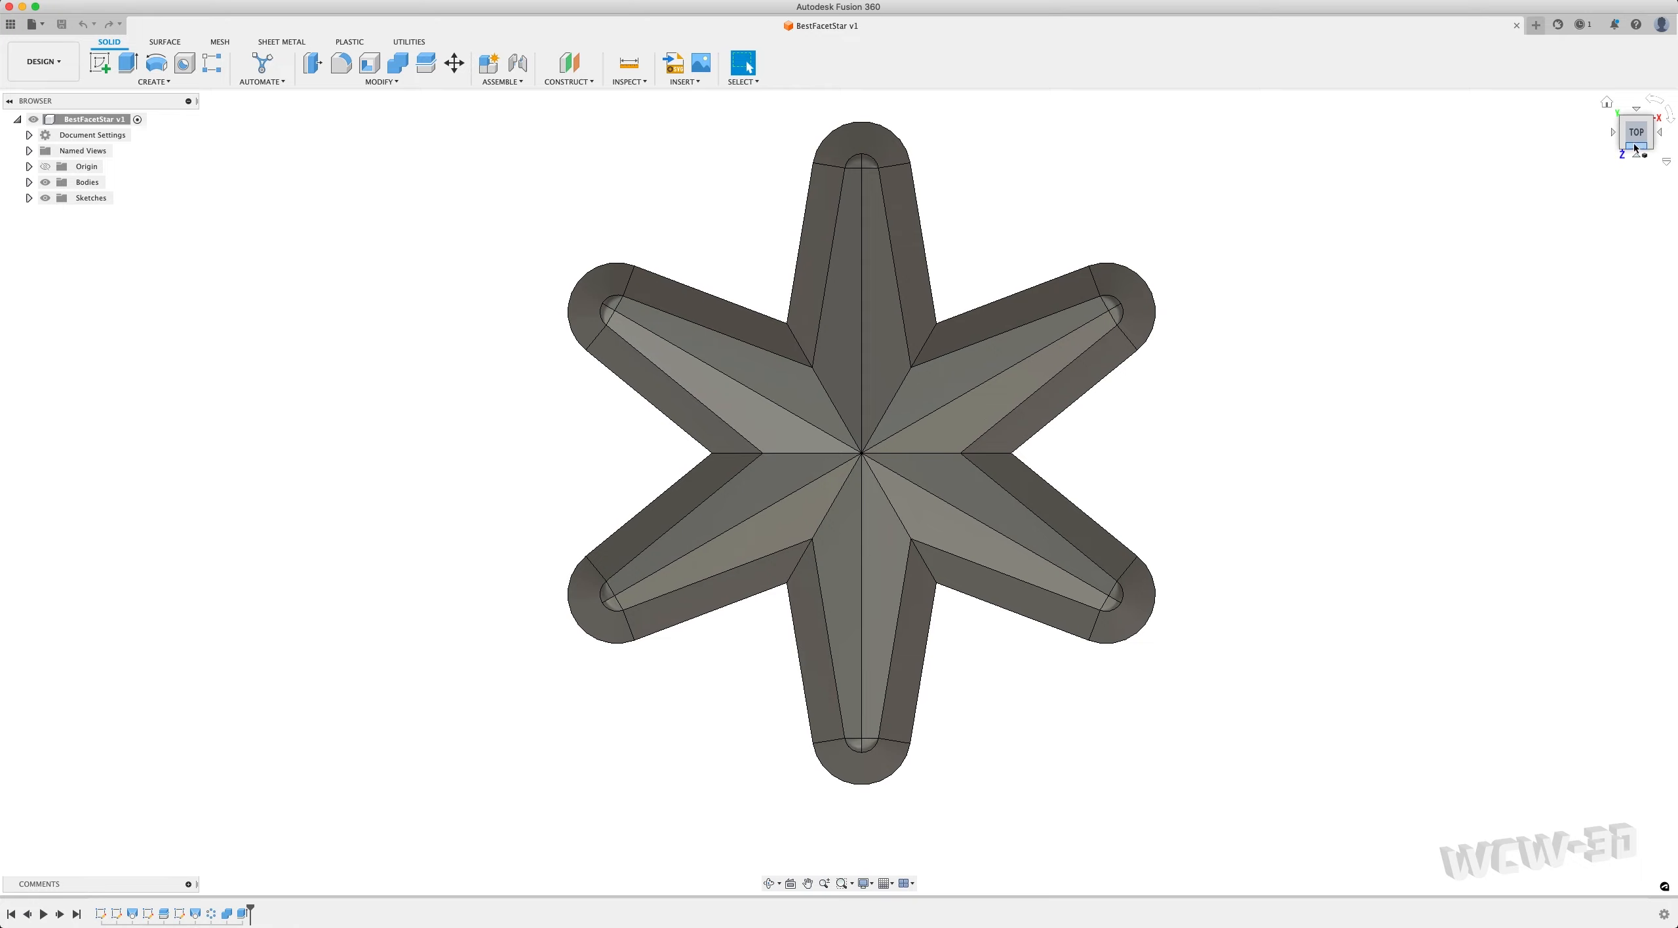
mouse_move(1633, 142)
mouse_down()
mouse_move(1587, 52)
mouse_move(1509, 81)
mouse_up()
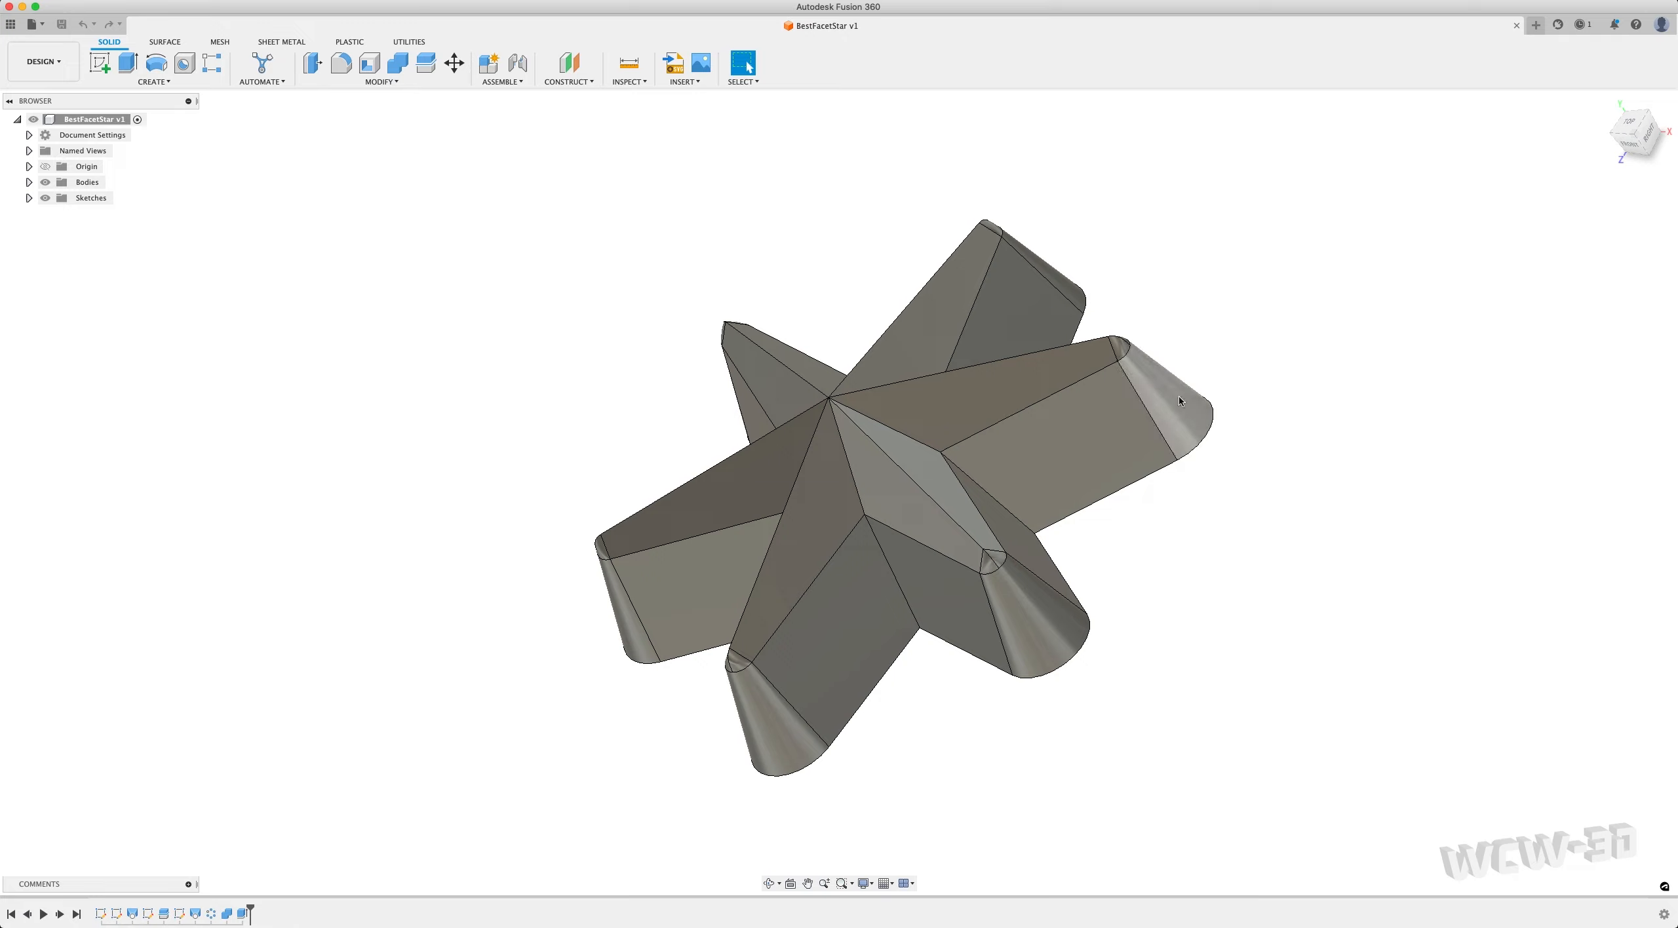
click(1634, 149)
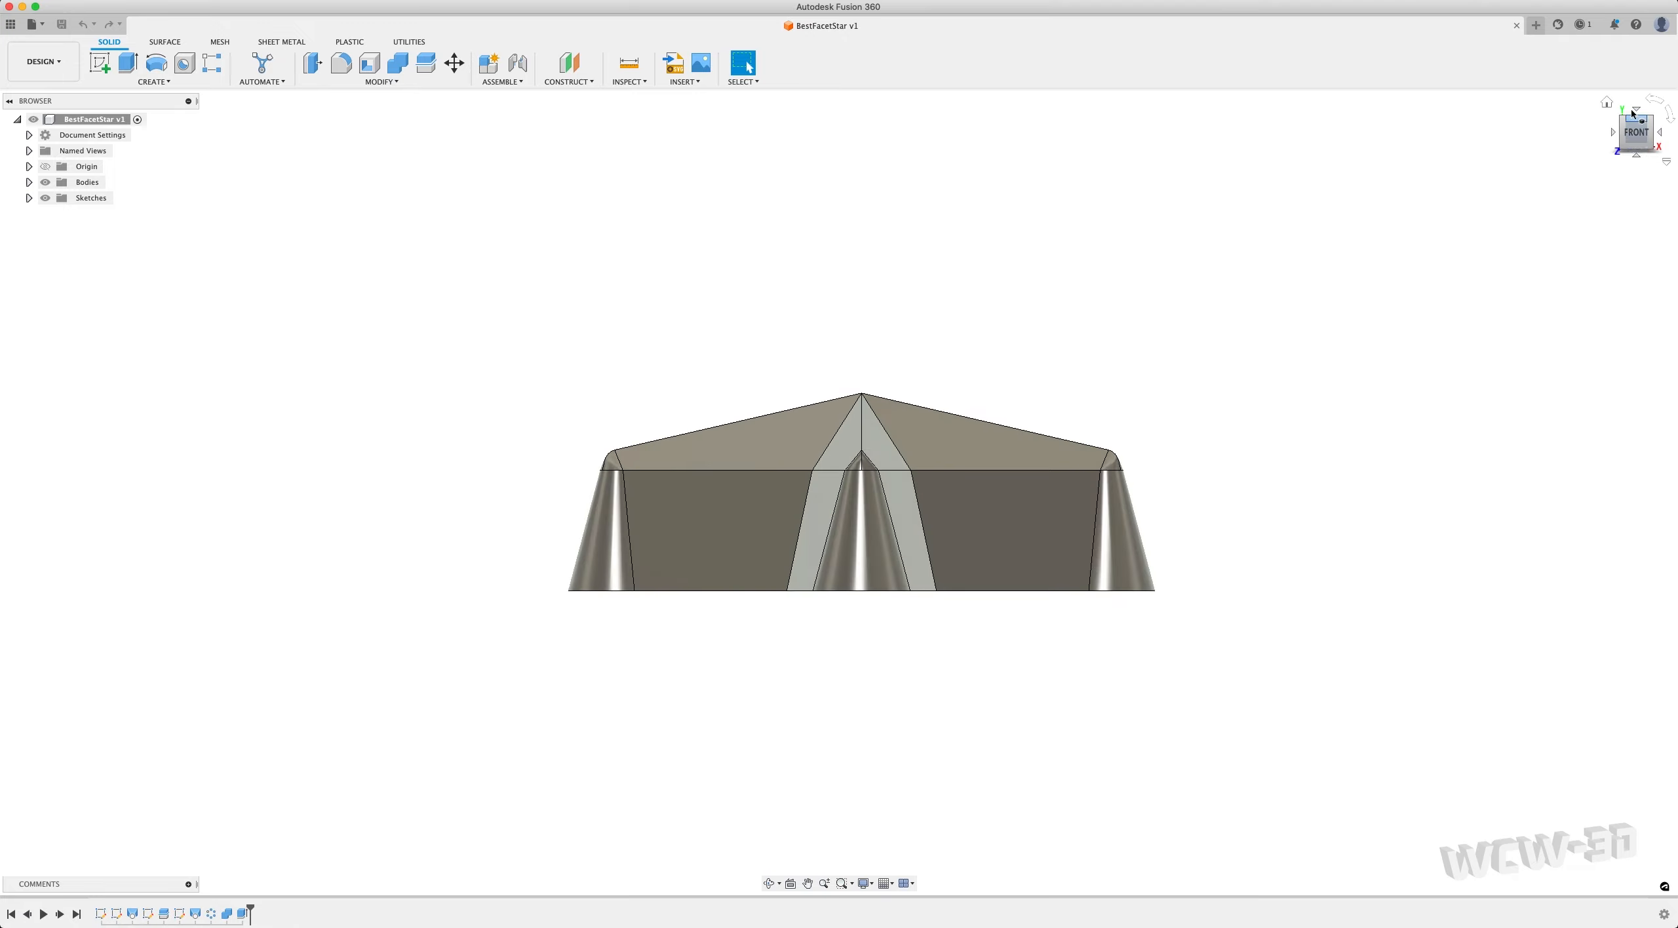
click(1637, 116)
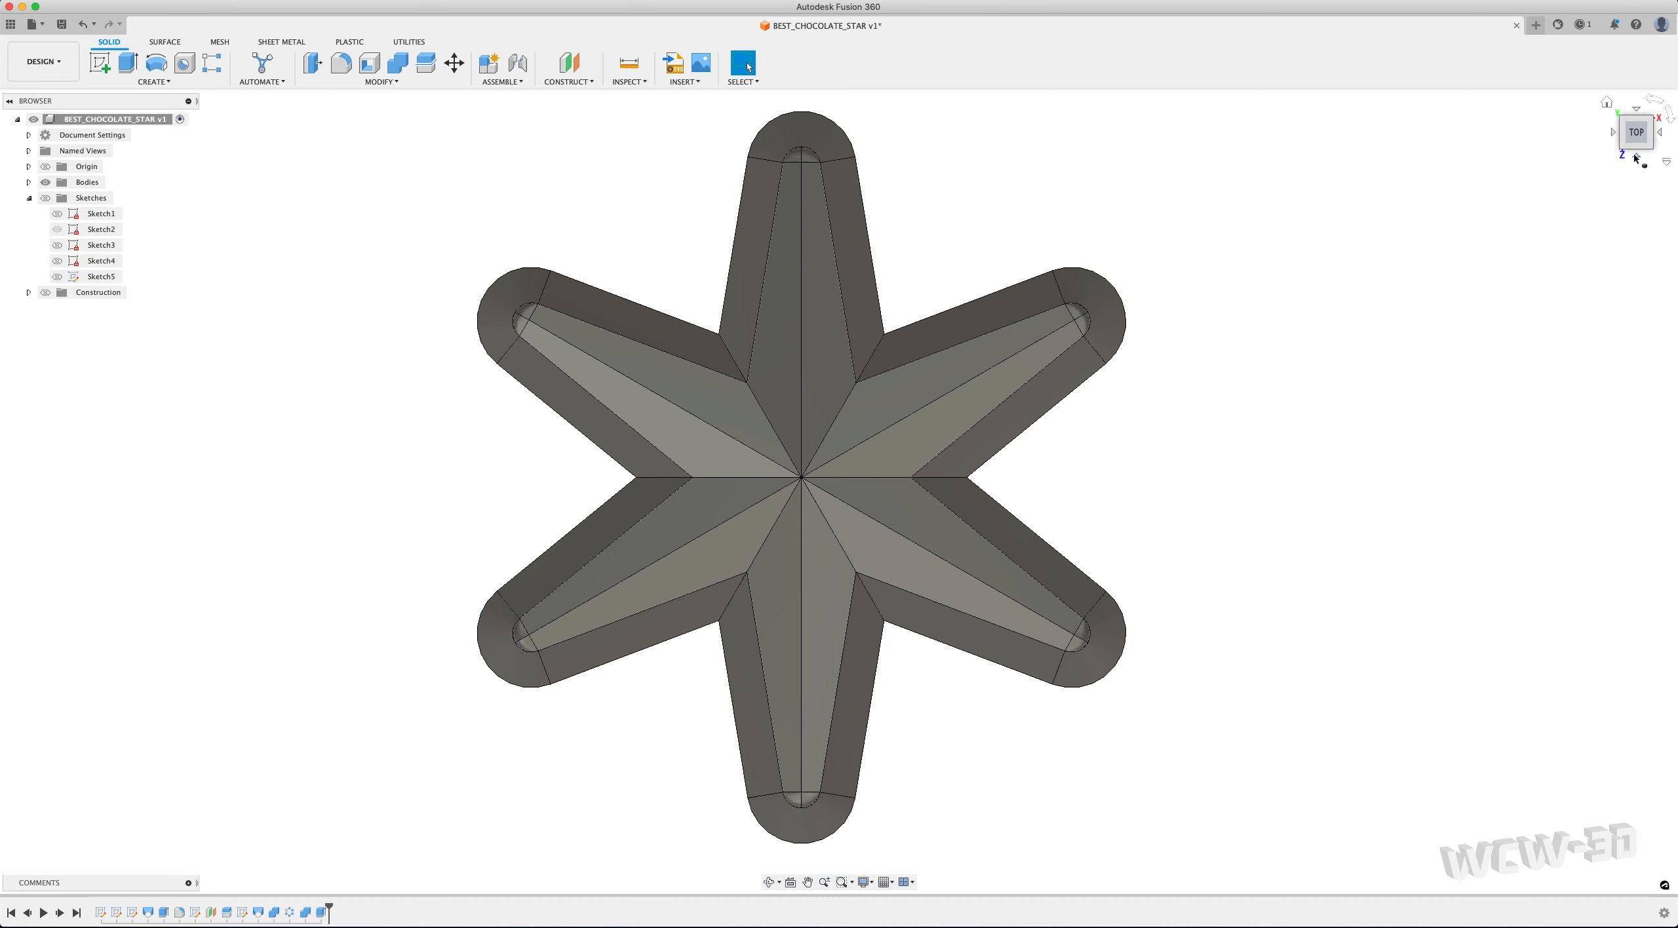
Examine the BEST_CHOCOLATE_STAR model from the front, right and top, checking its tapered sides and rounded arm ends
drag(1636, 157, 1635, 46)
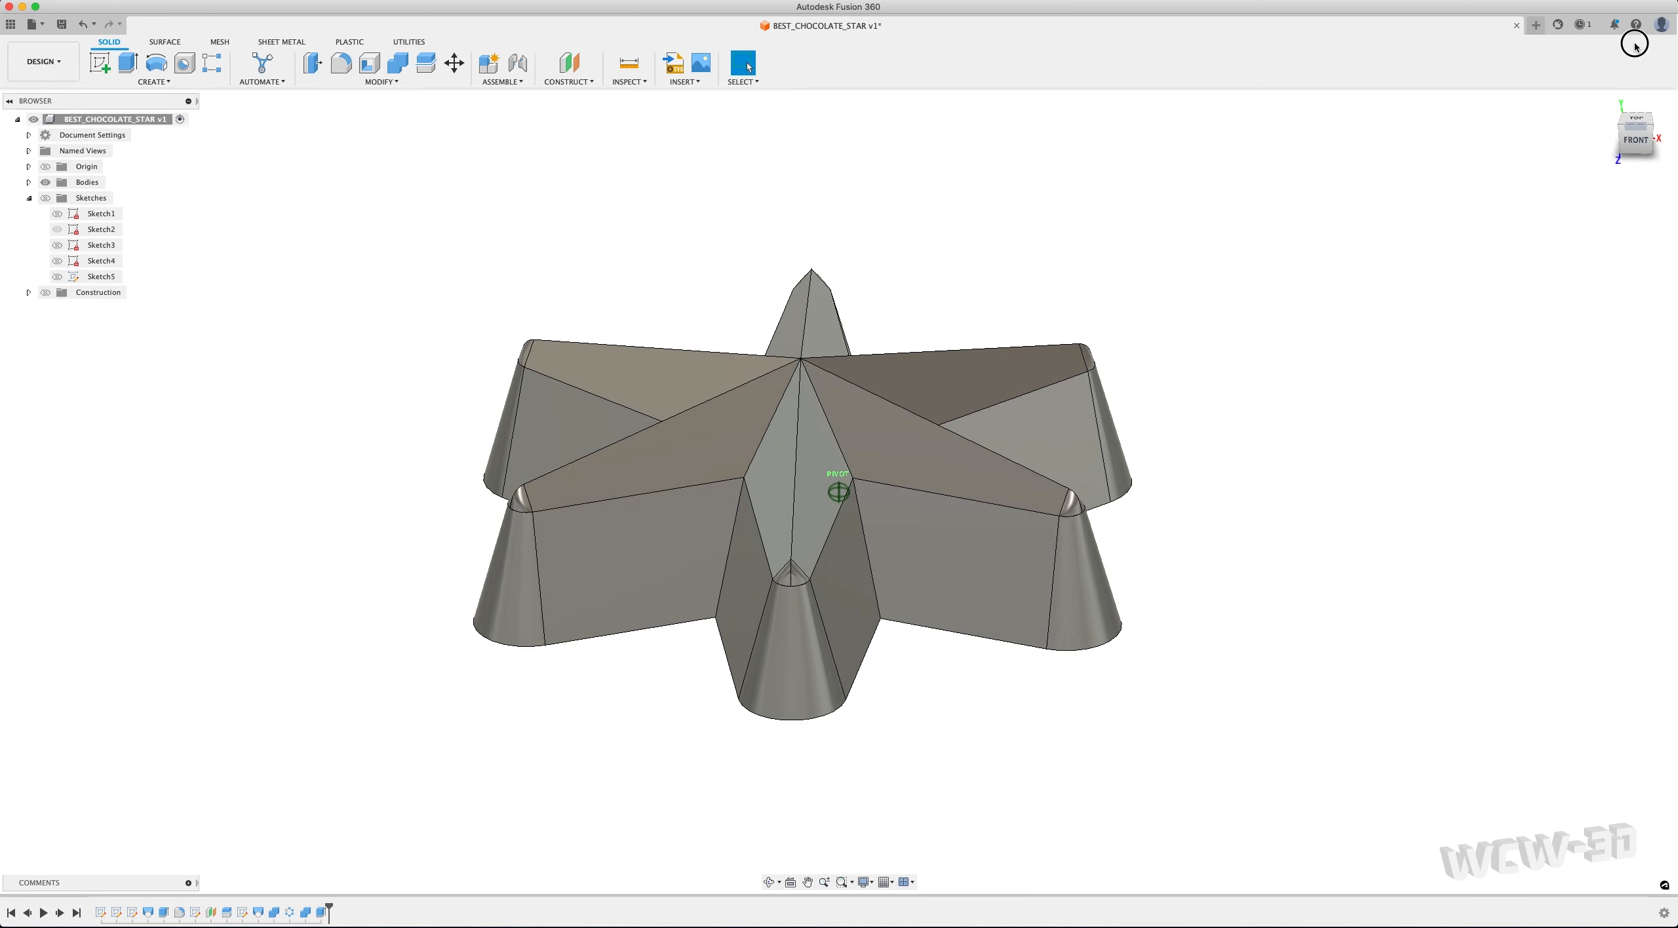
click(1640, 141)
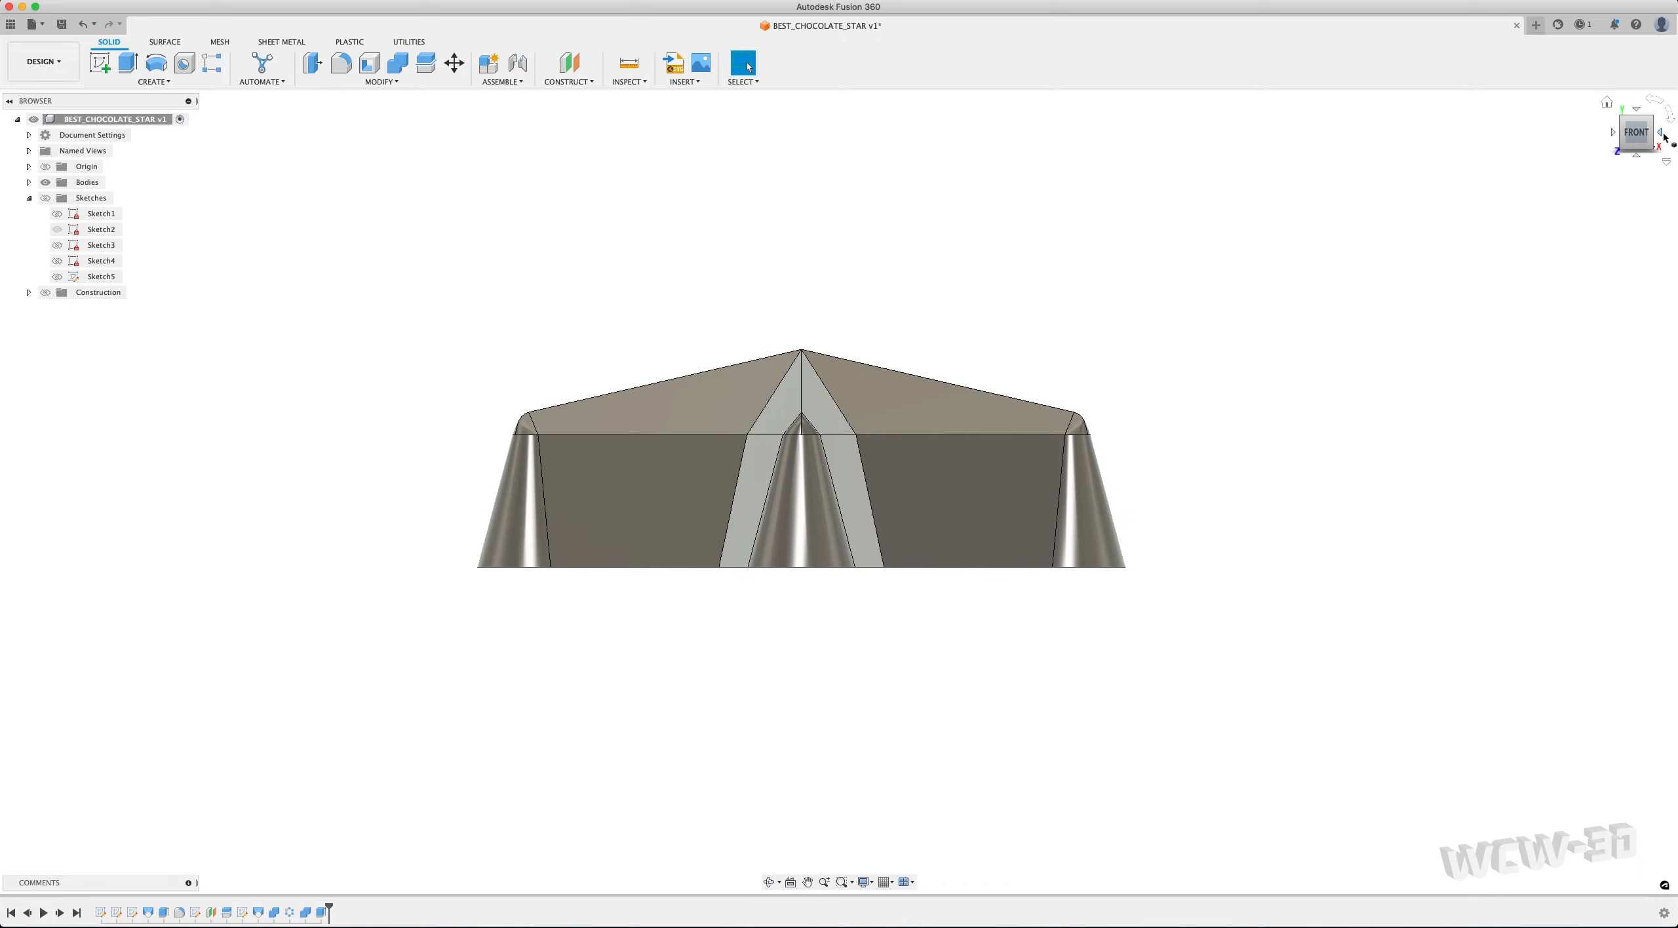
click(1671, 144)
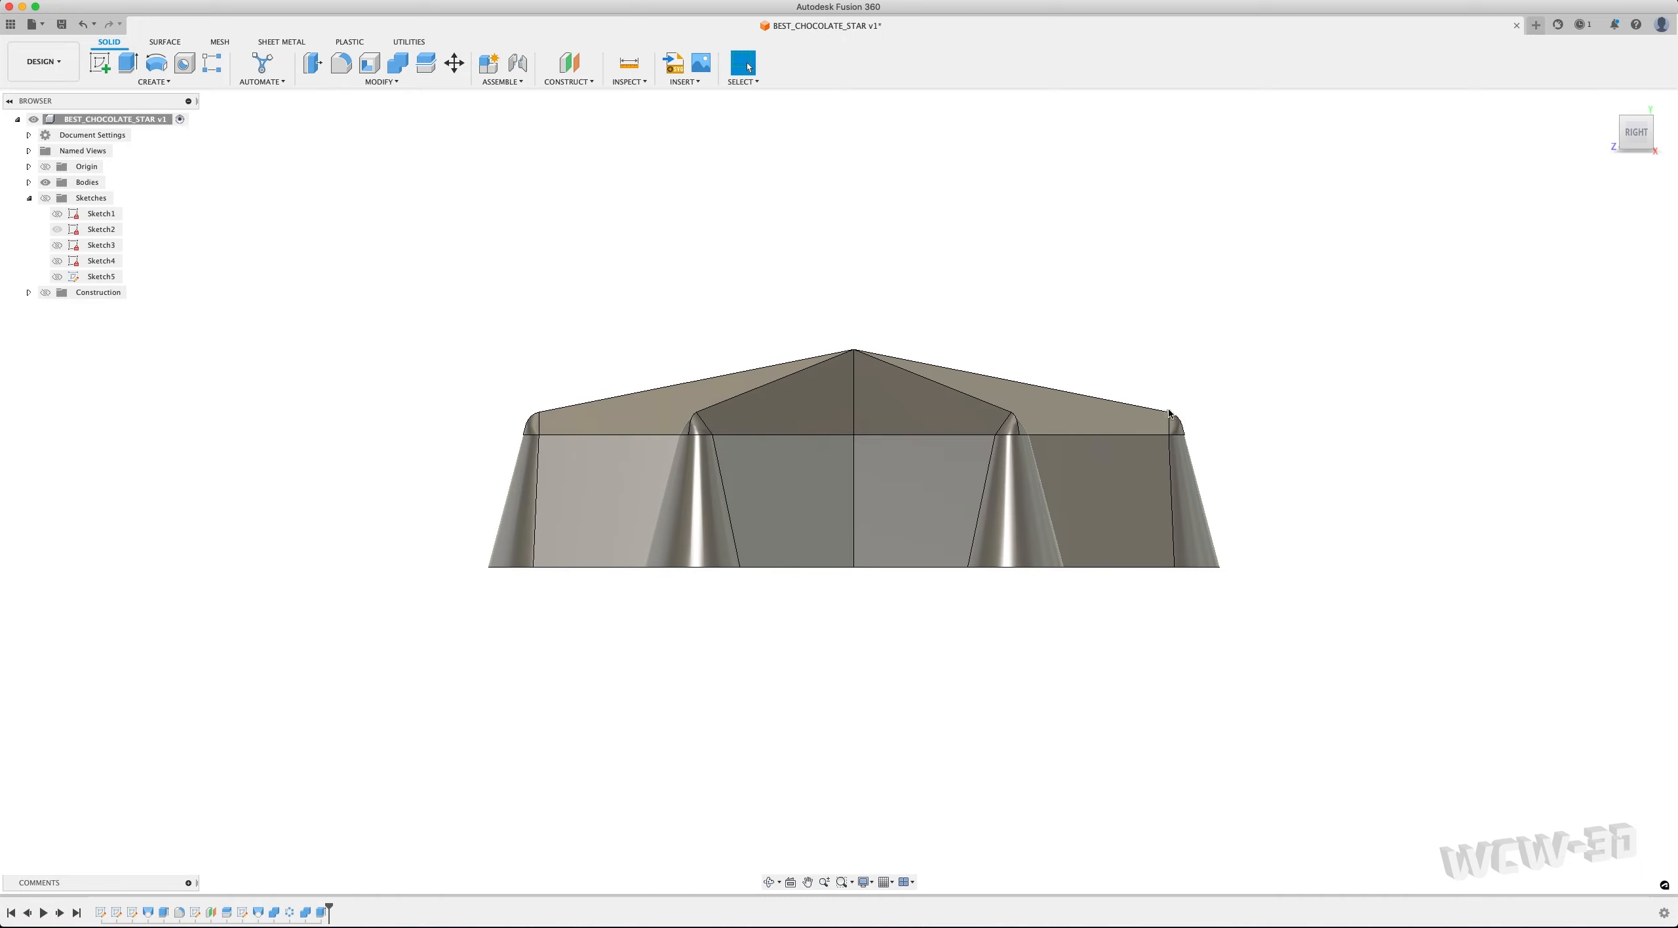
click(1613, 132)
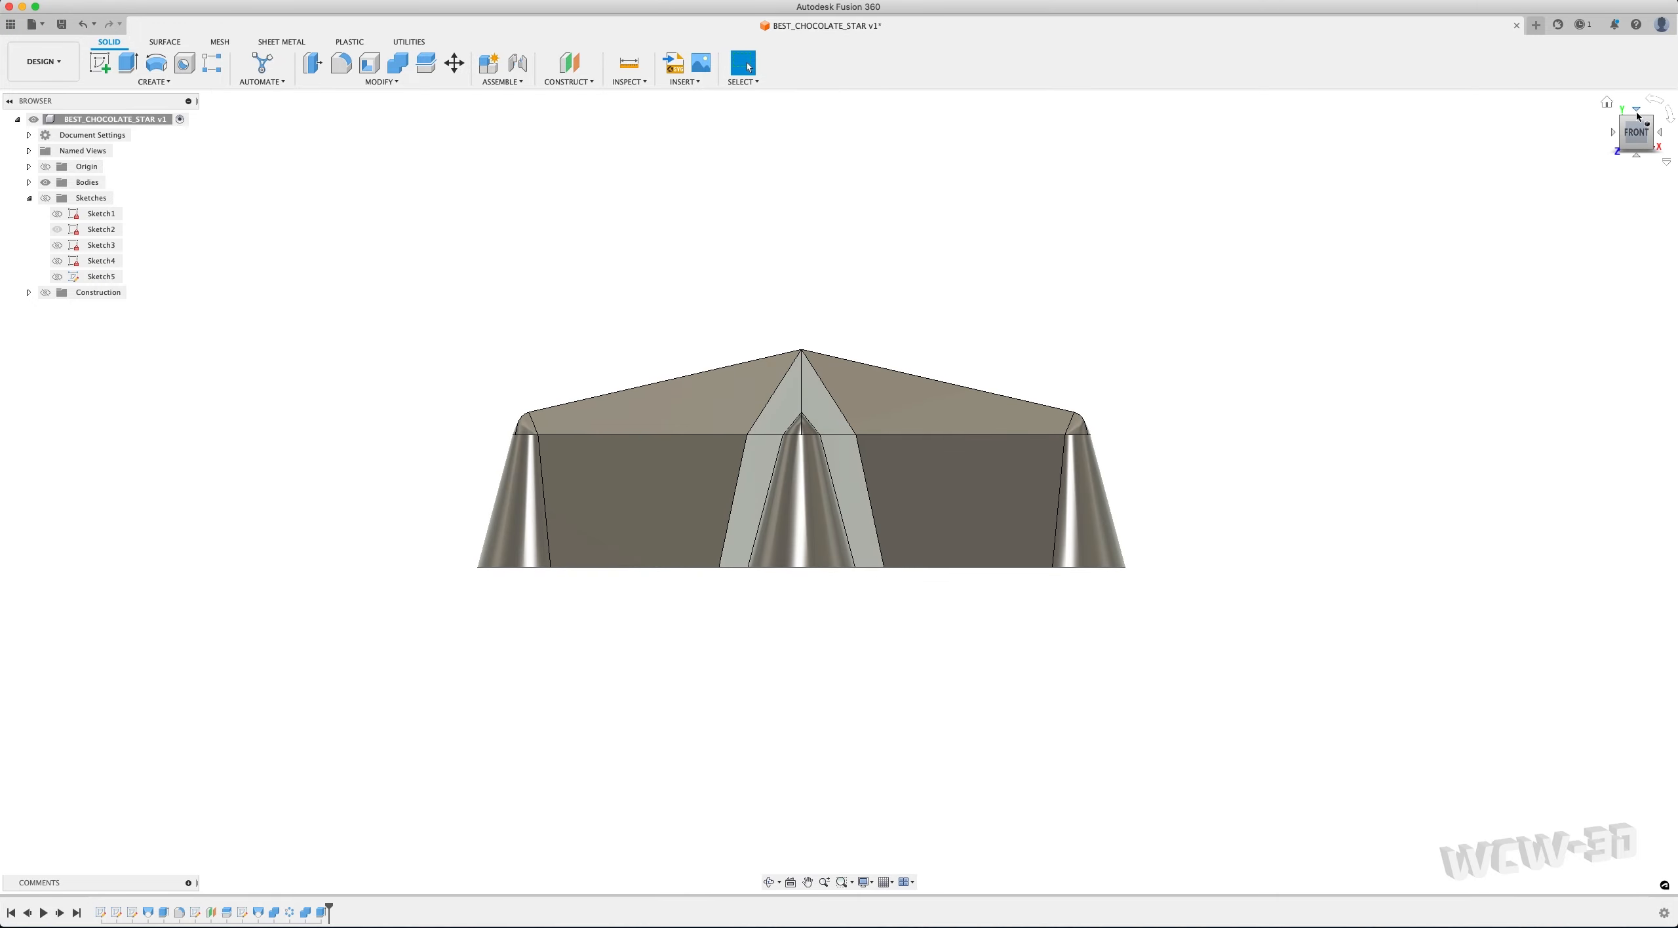
click(1636, 109)
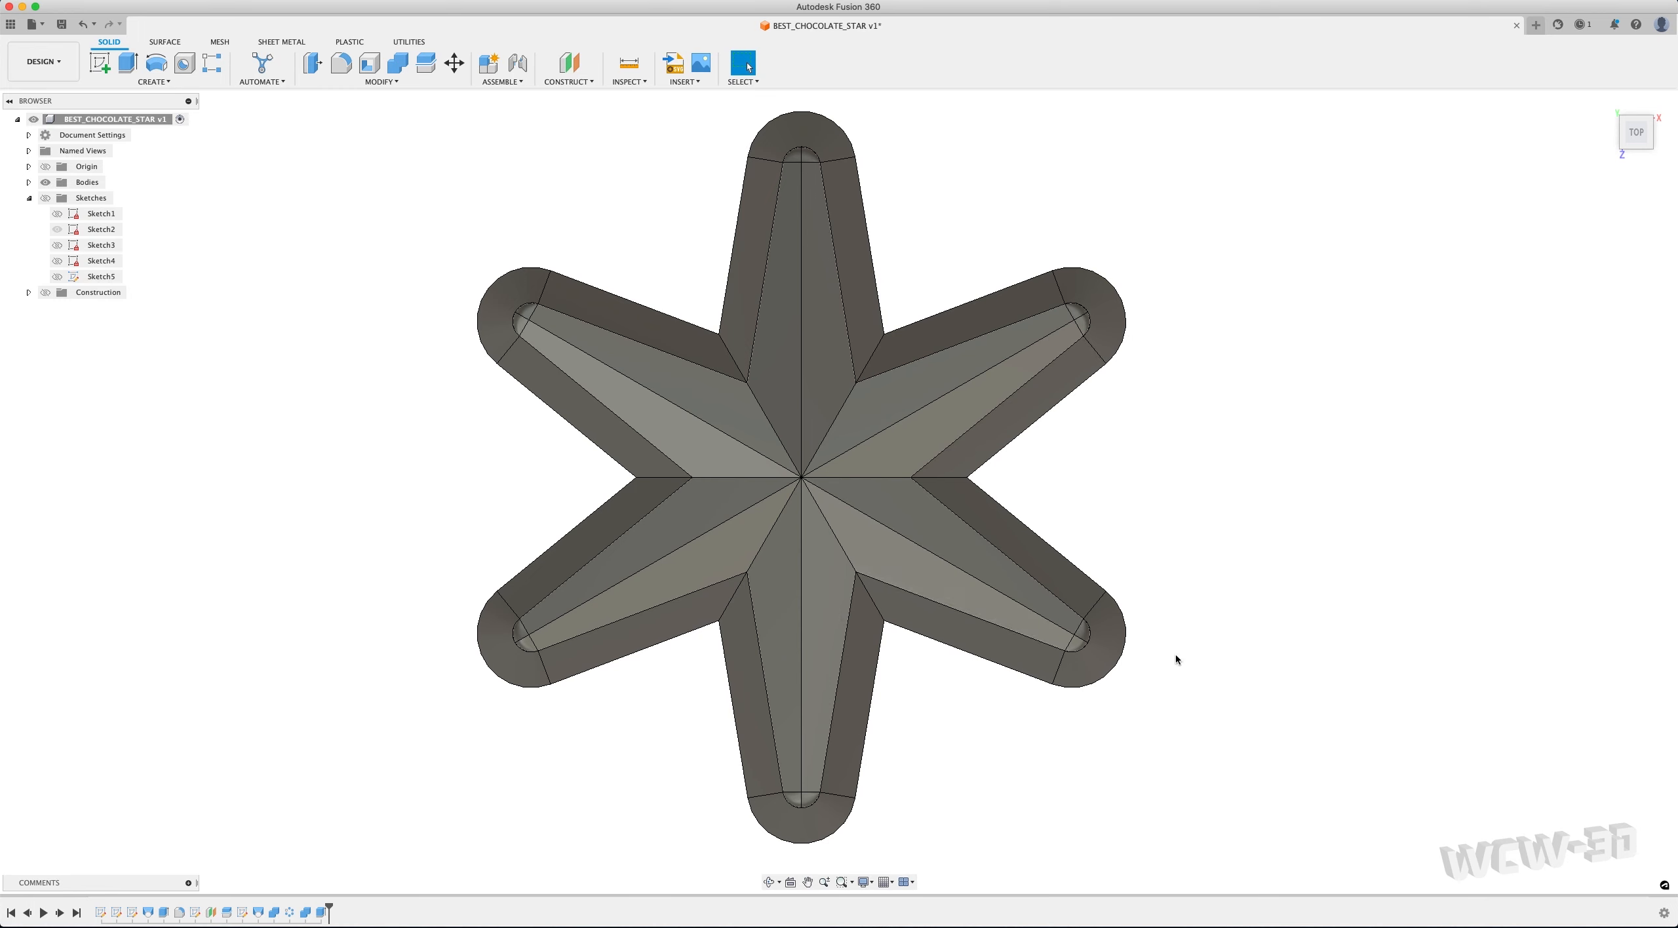
scroll(1148, 523, down, 2)
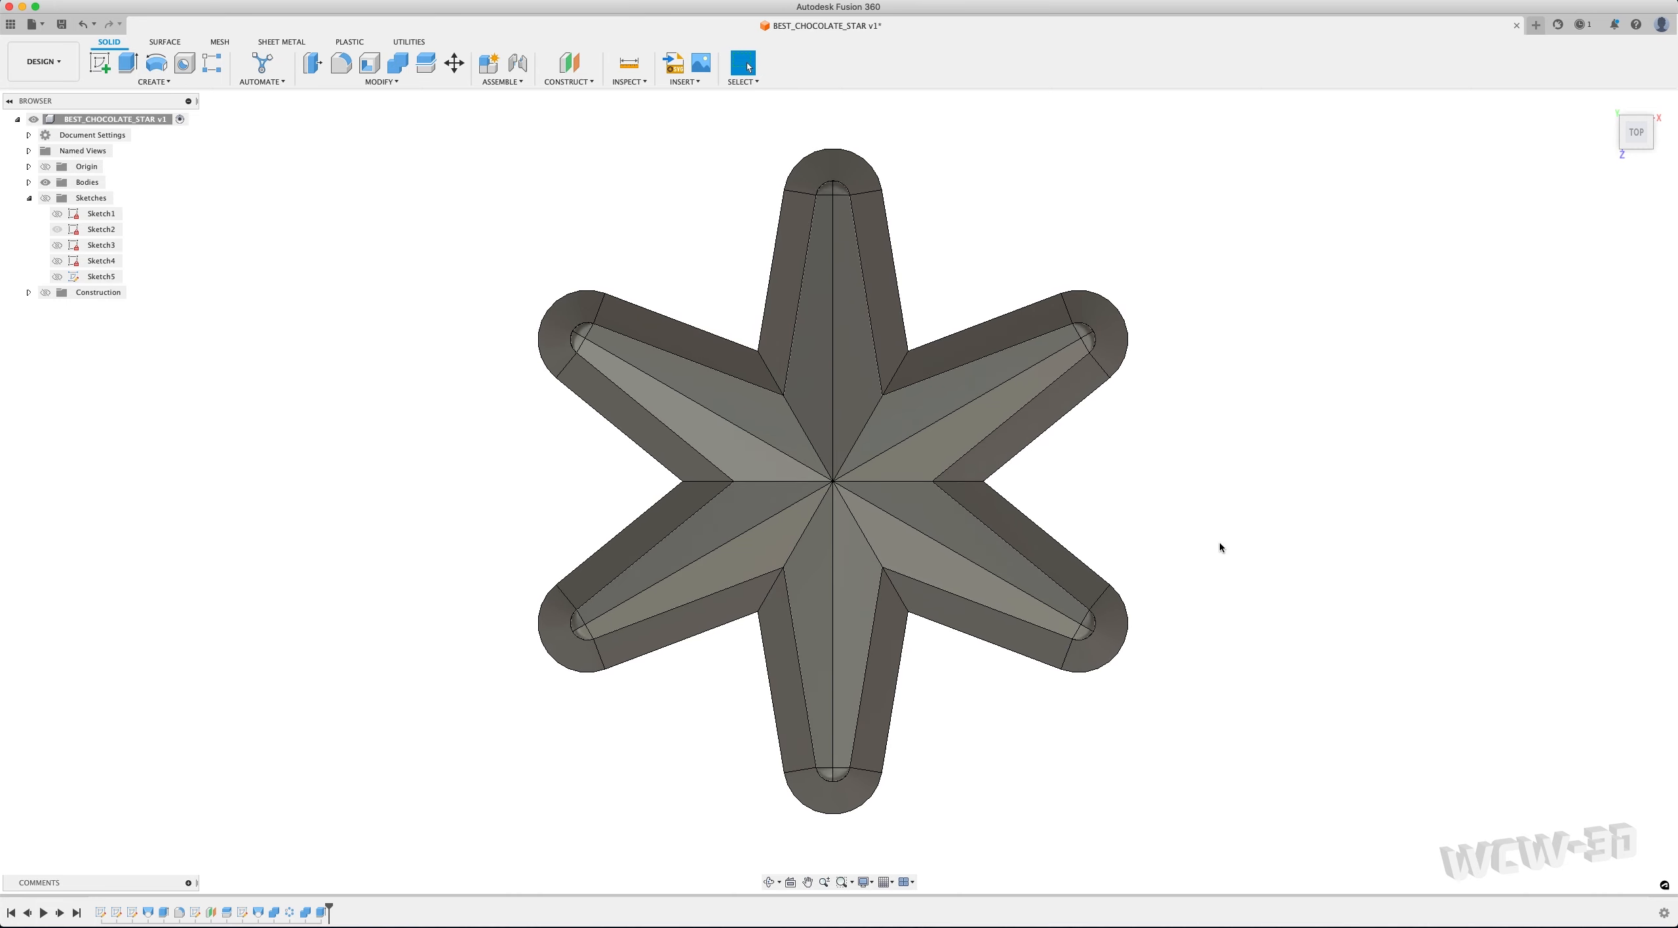
scroll(1220, 534, up, 2)
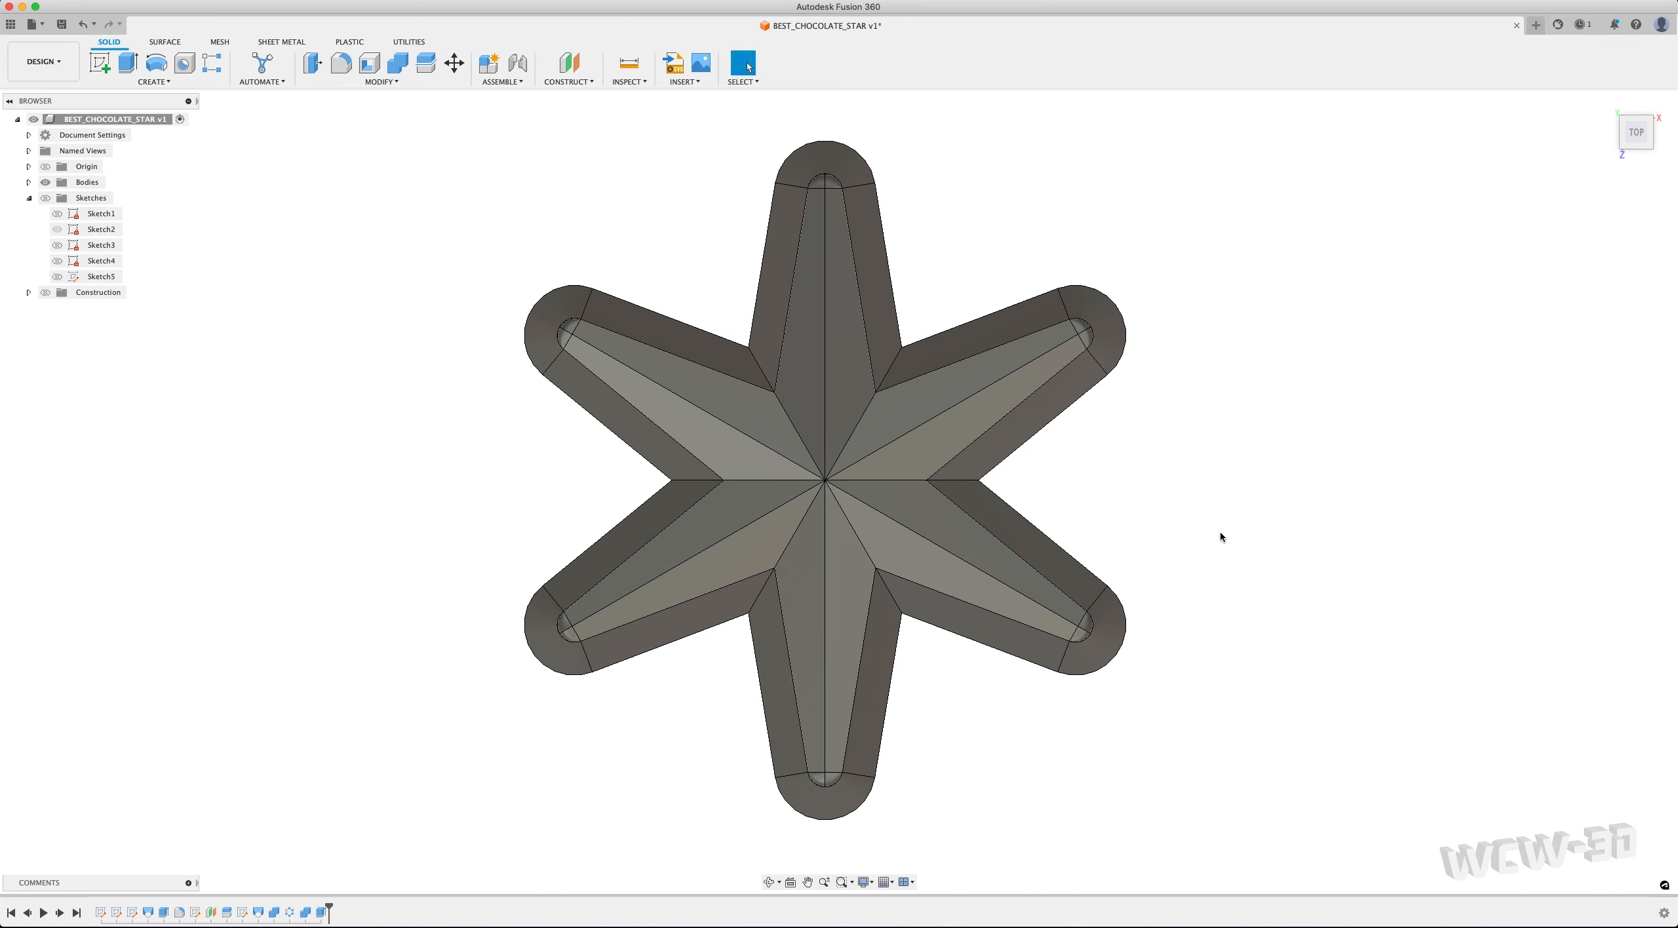
scroll(1220, 536, down, 2)
scroll(1220, 536, up, 2)
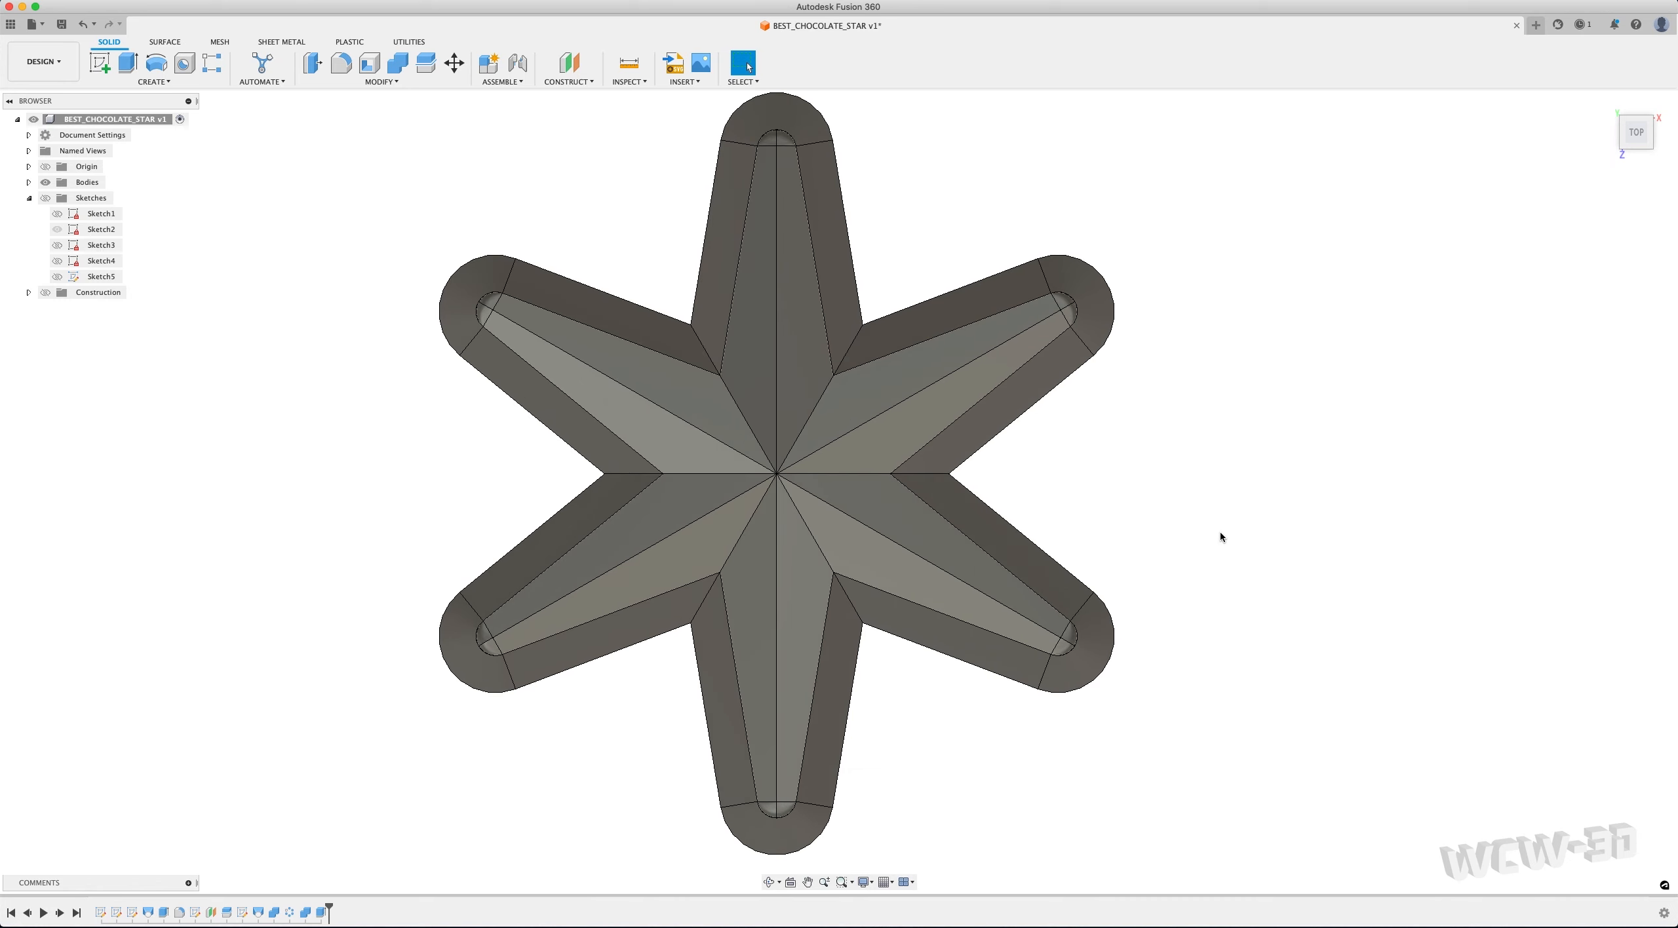
Open the BadFilletStar design from the Chocolate Stars project folder, view it from the top and hide its sketches
click(7, 24)
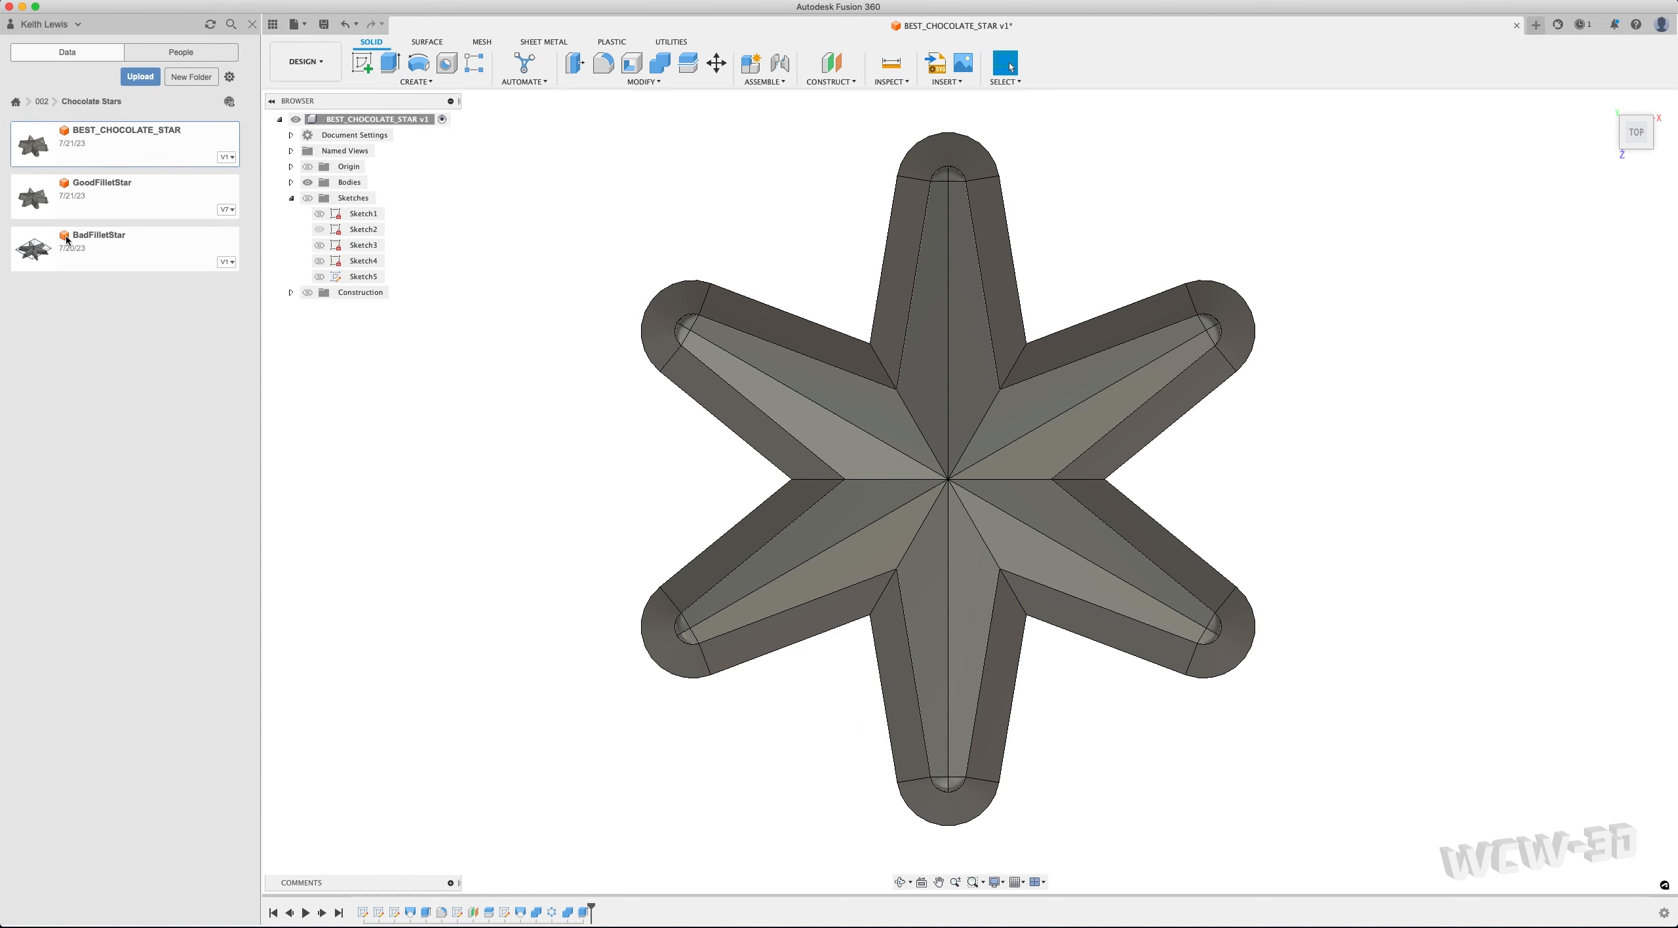
click(100, 238)
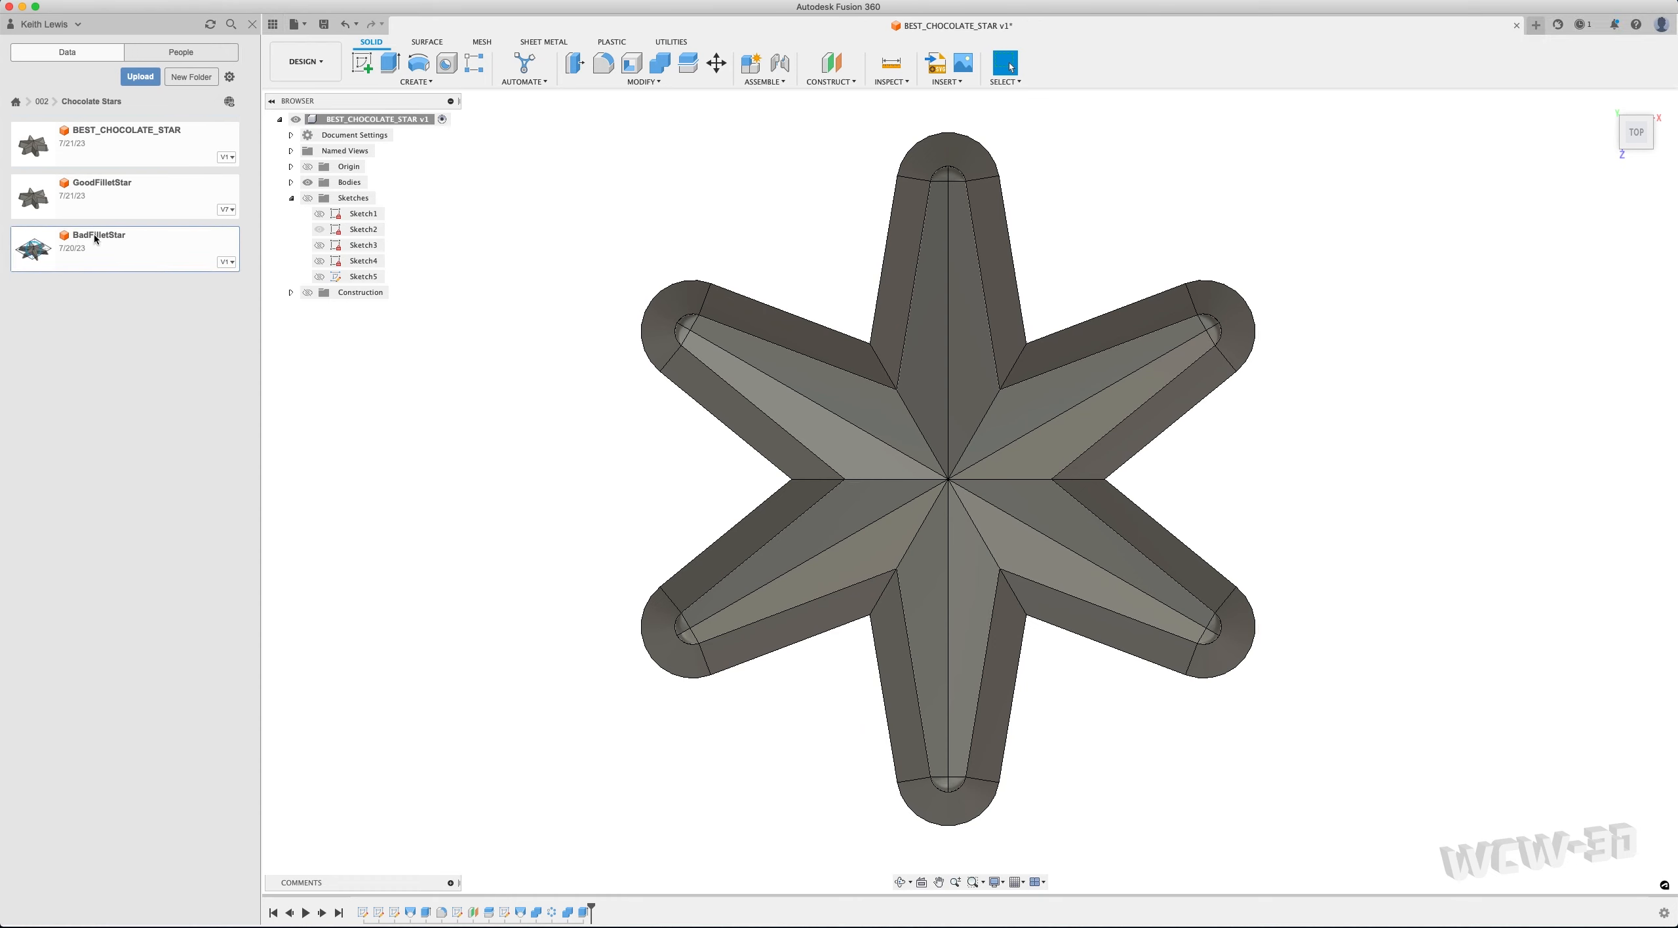
double_click(96, 238)
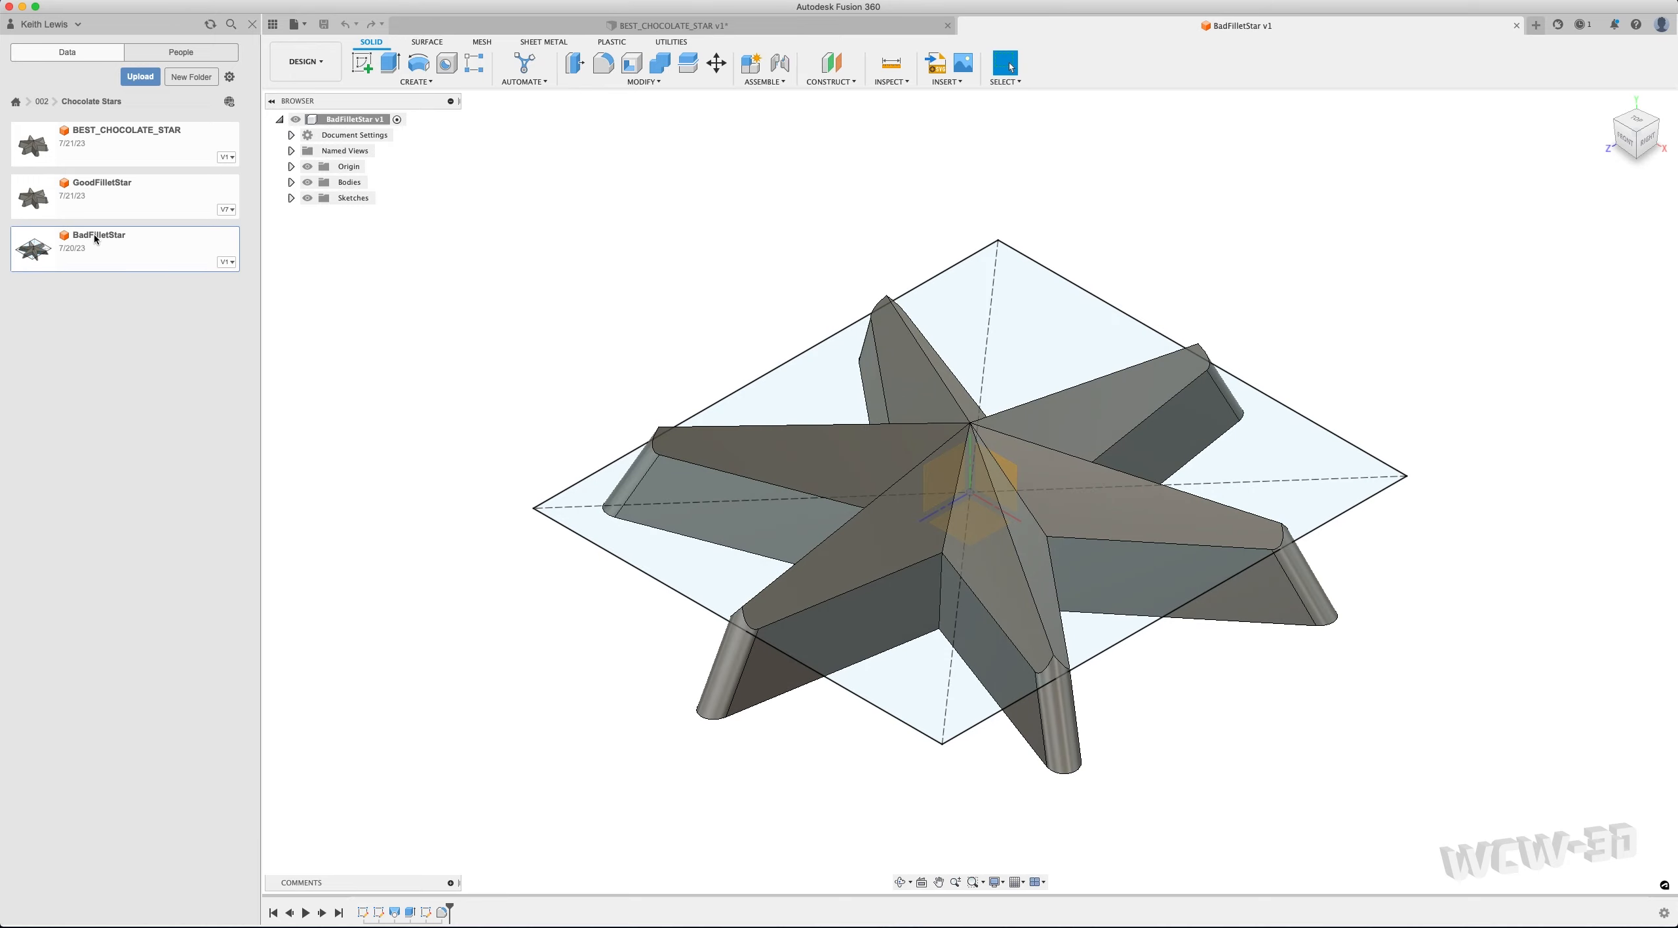
click(1637, 119)
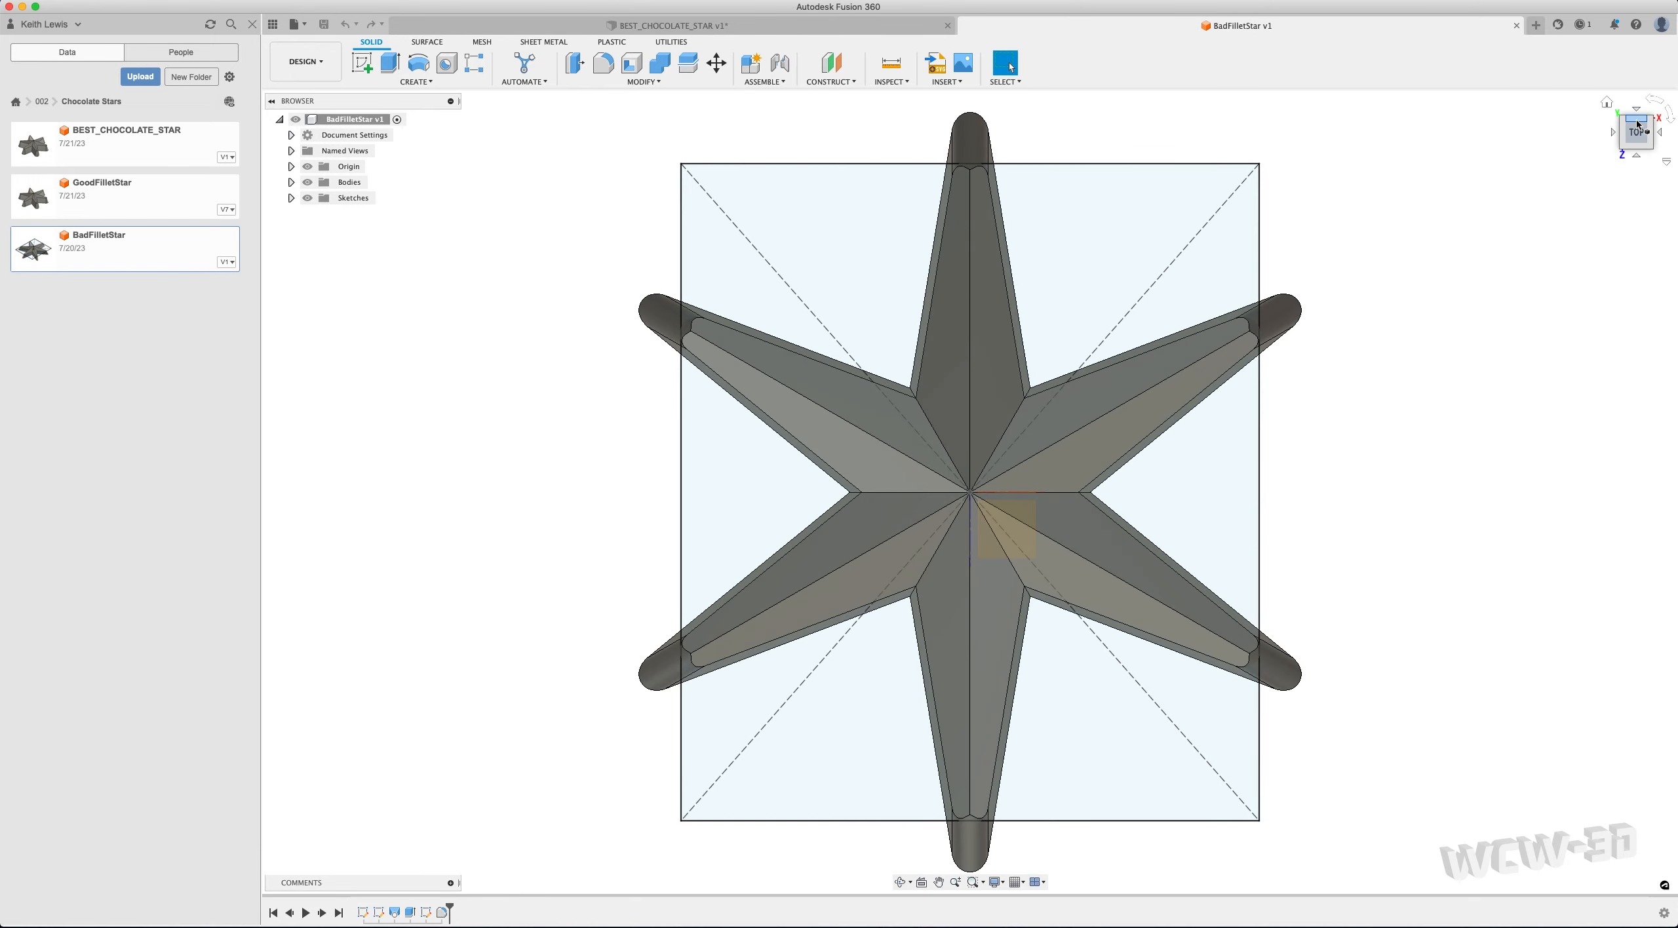
mouse_move(1632, 115)
mouse_down()
mouse_move(1486, 19)
mouse_move(1579, 97)
mouse_move(1654, 126)
mouse_up()
click(1642, 127)
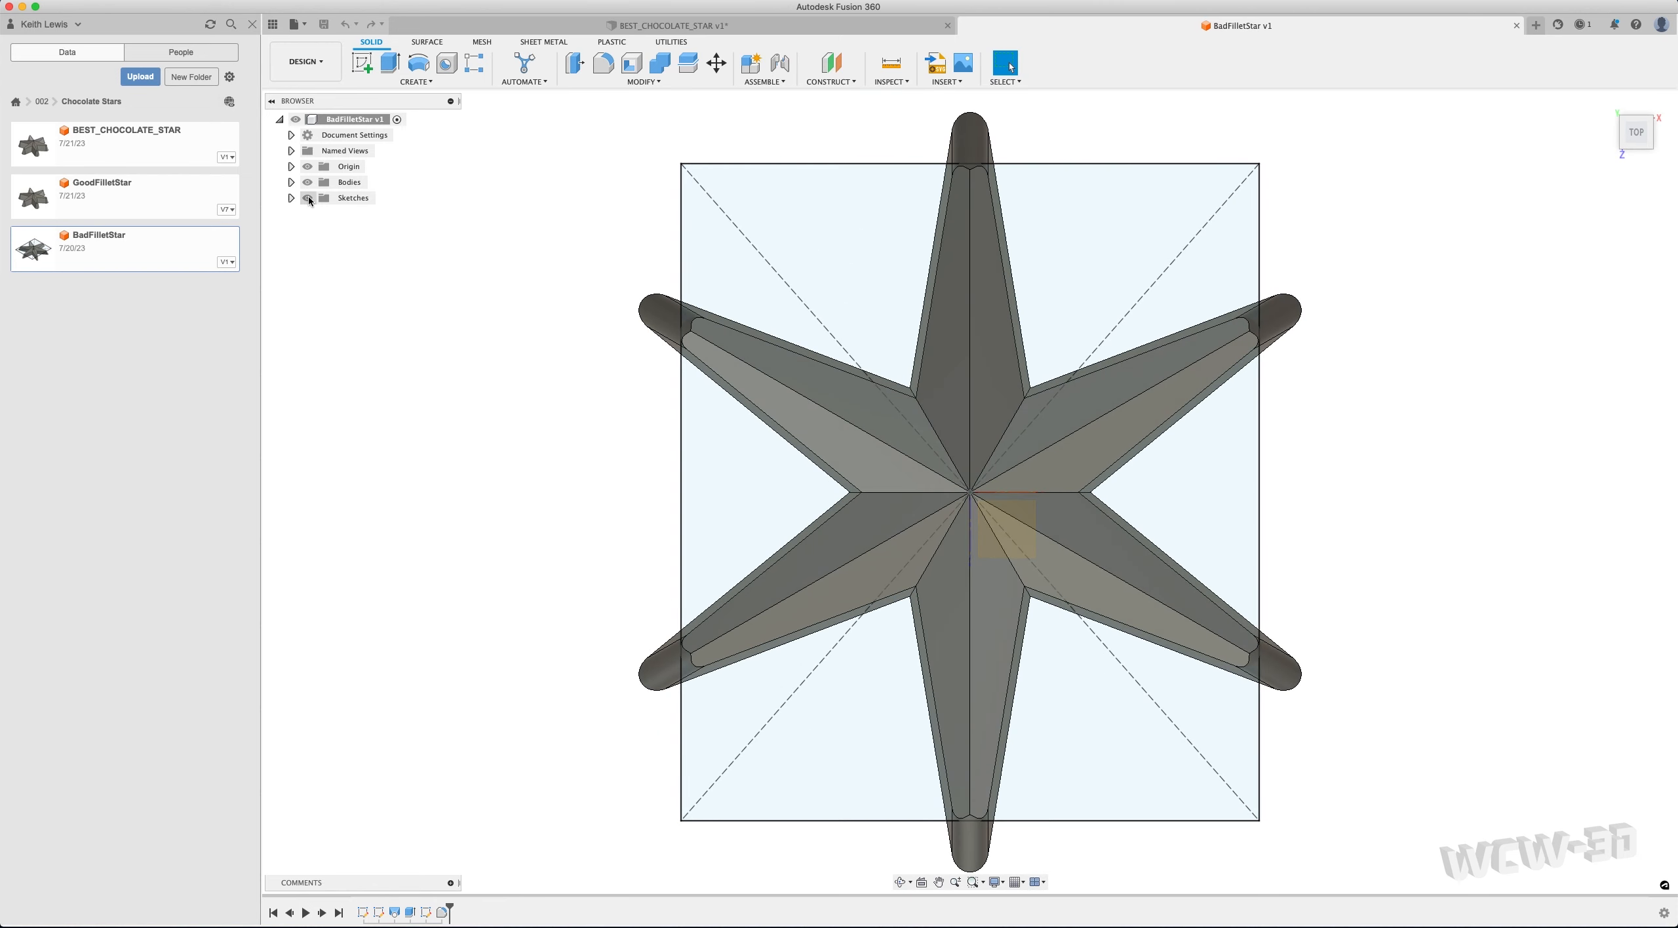
click(307, 197)
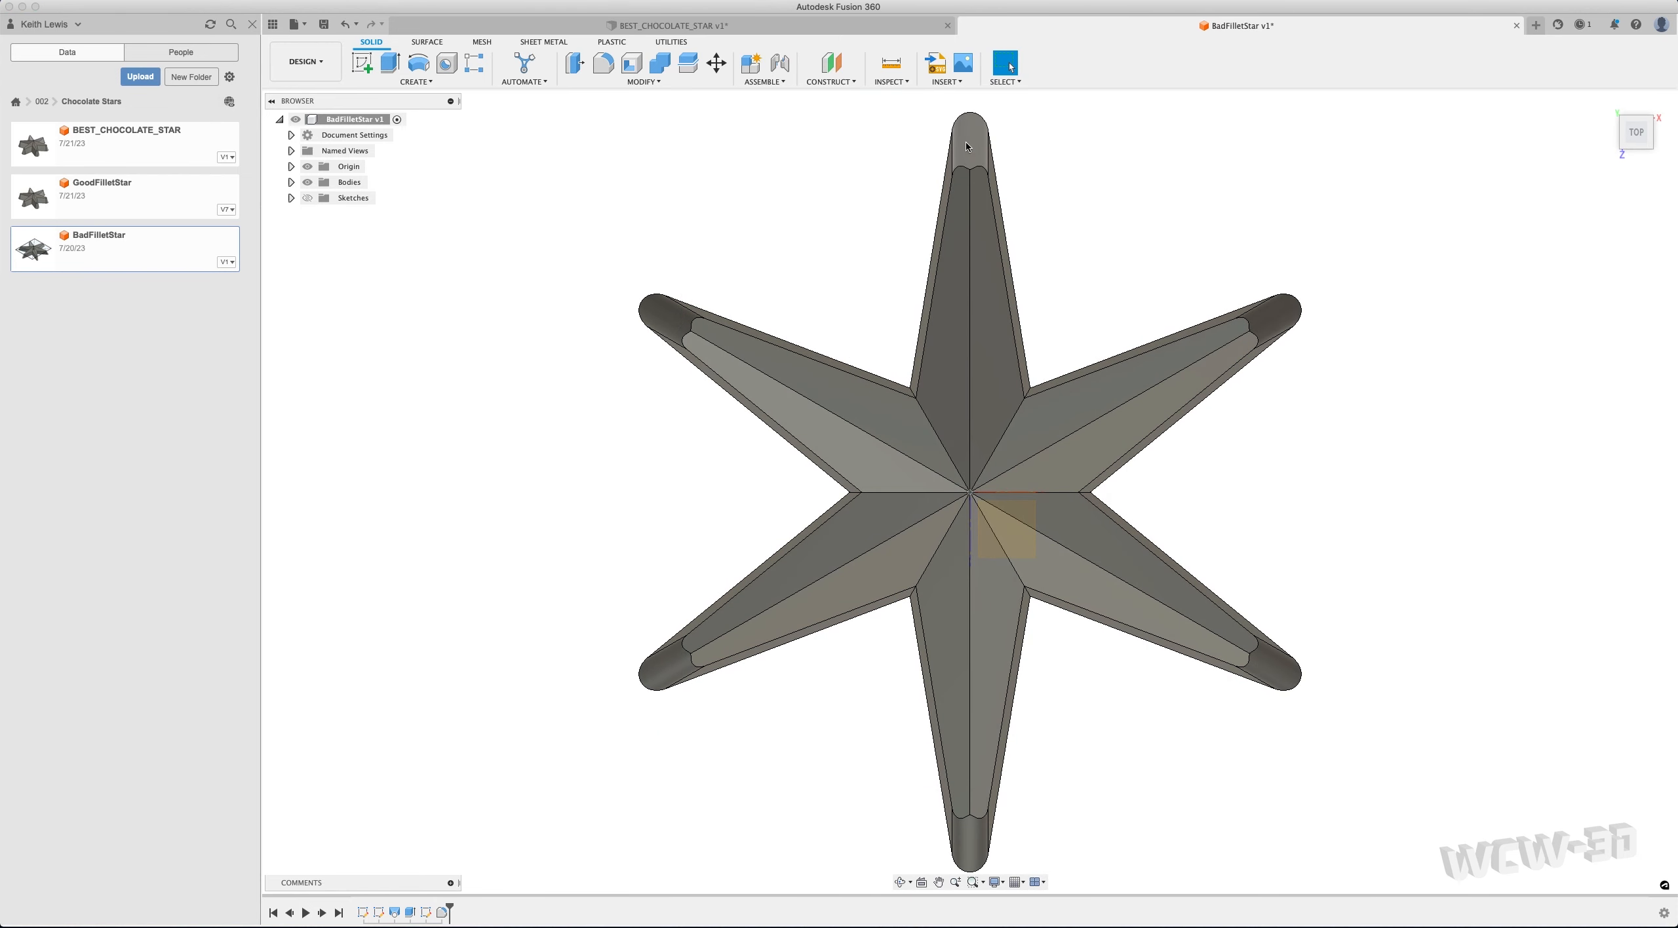
Compare the top and right side views of BadFilletStar to examine the fillets along its arm tips
click(1661, 134)
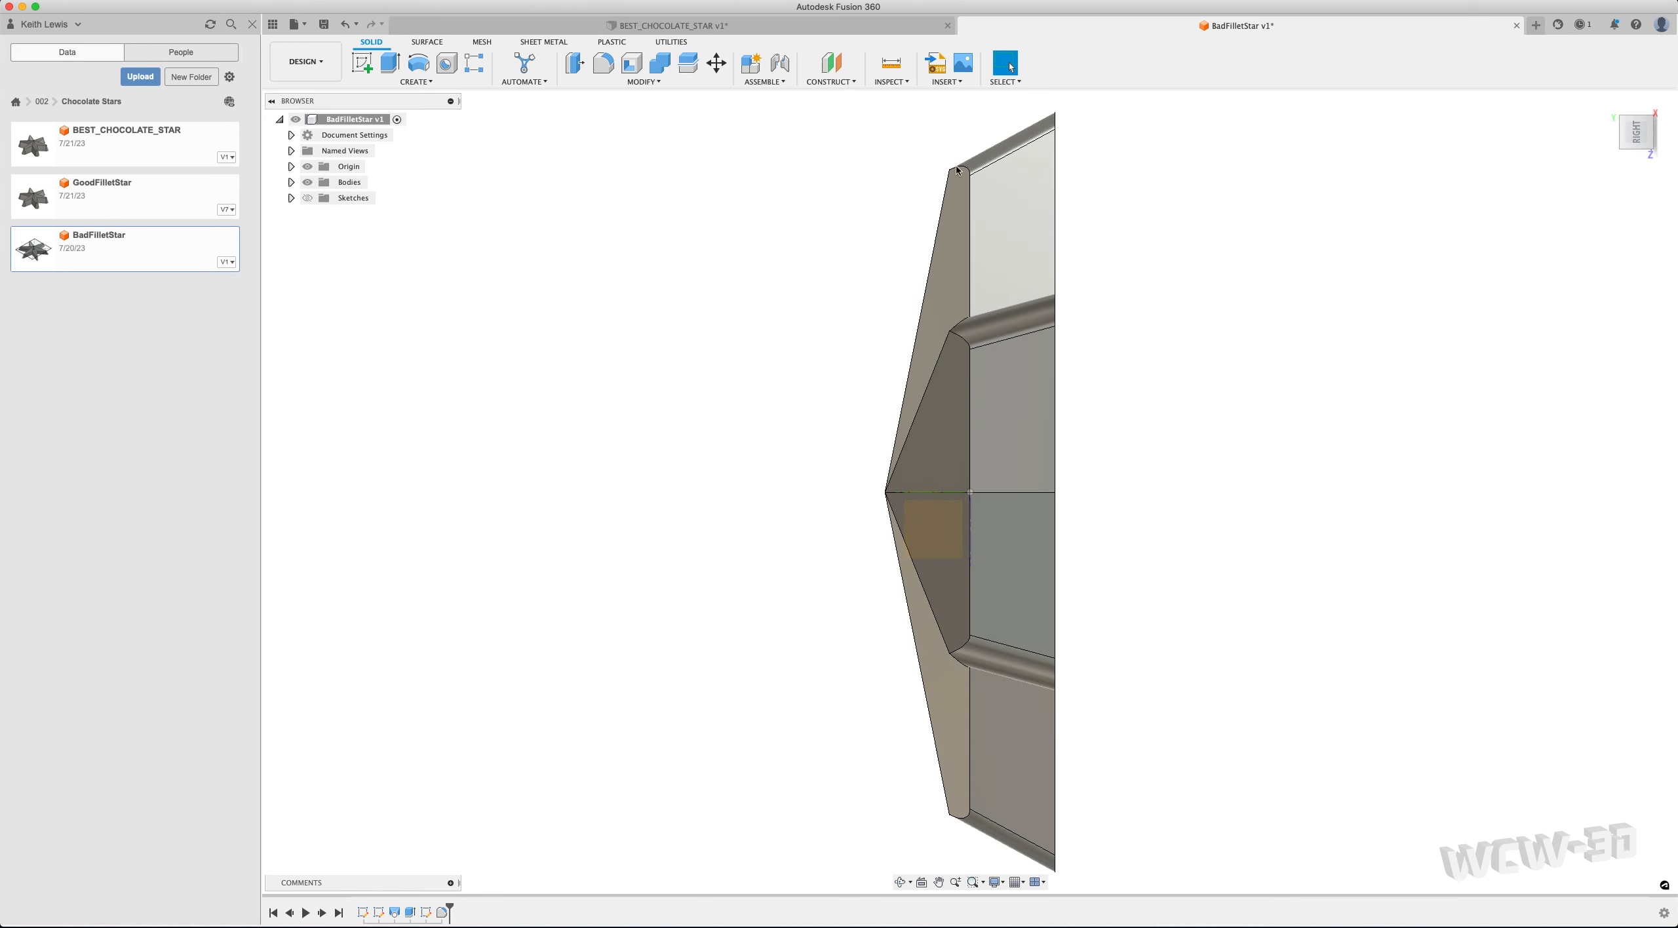
click(1605, 102)
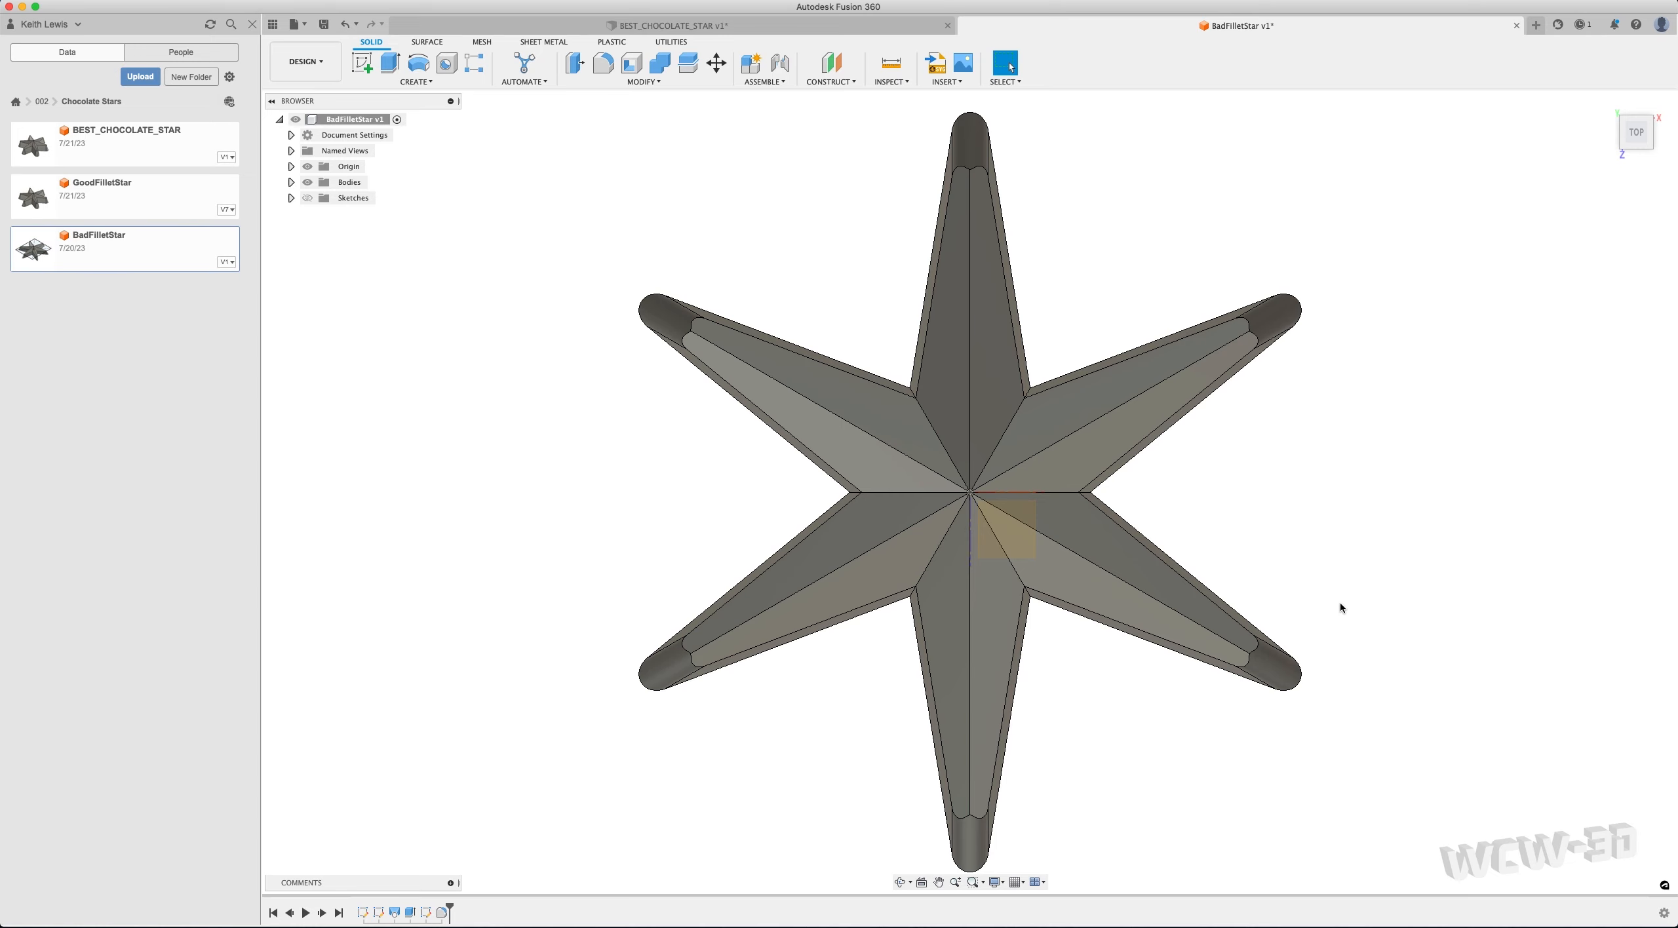
click(1658, 135)
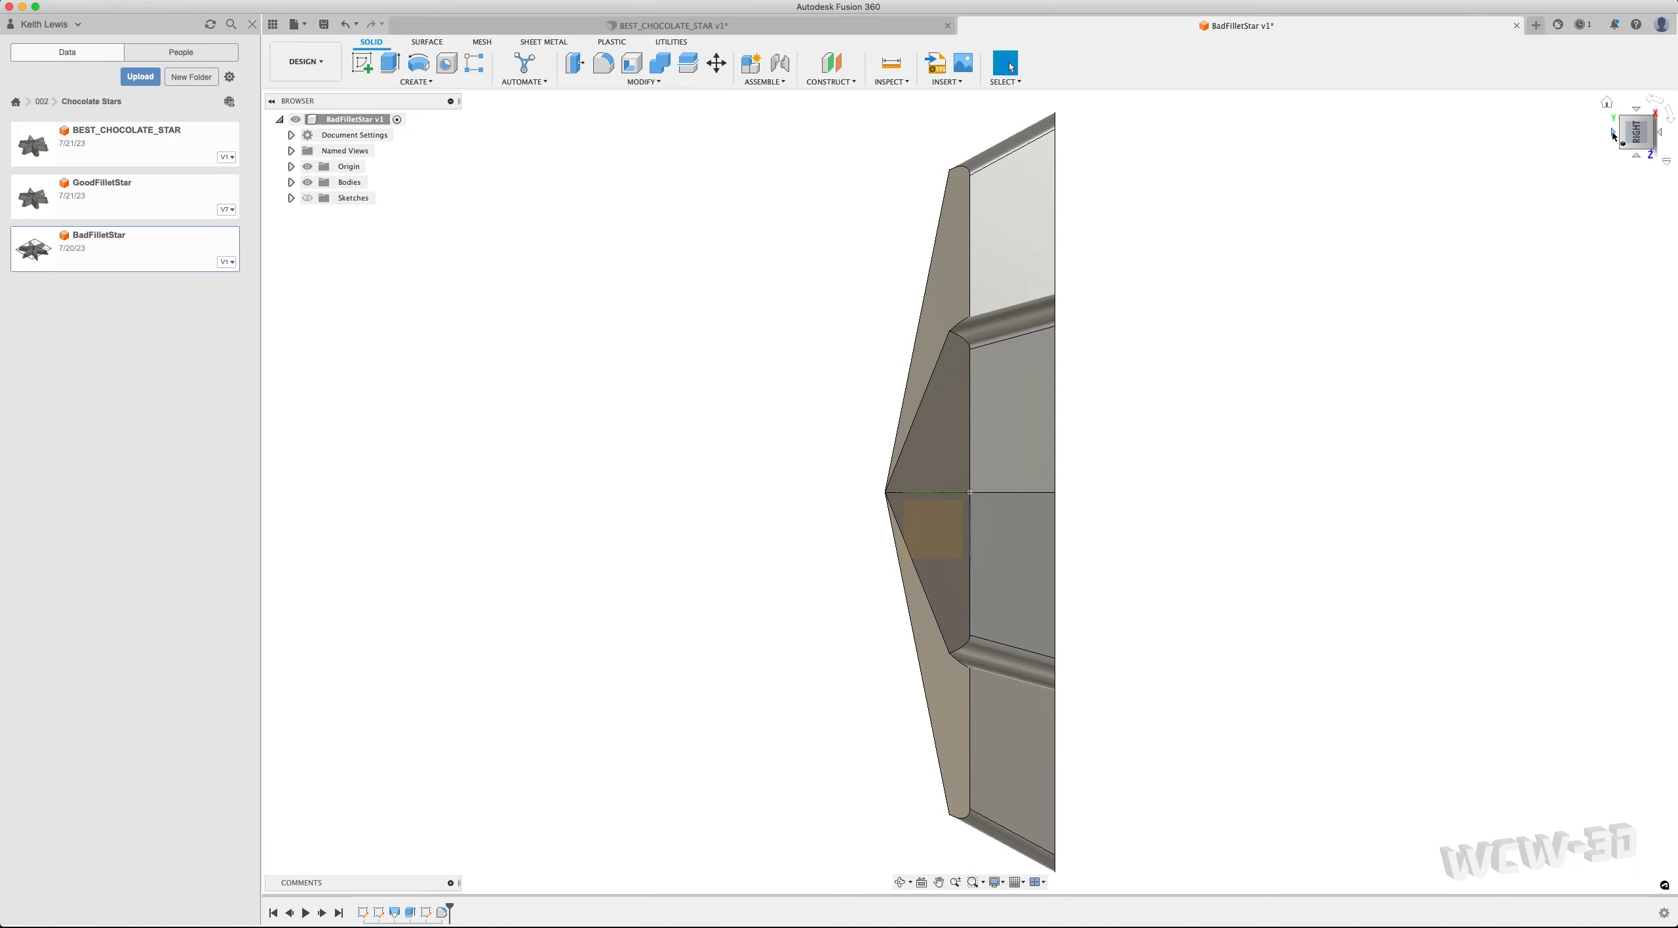
click(1612, 132)
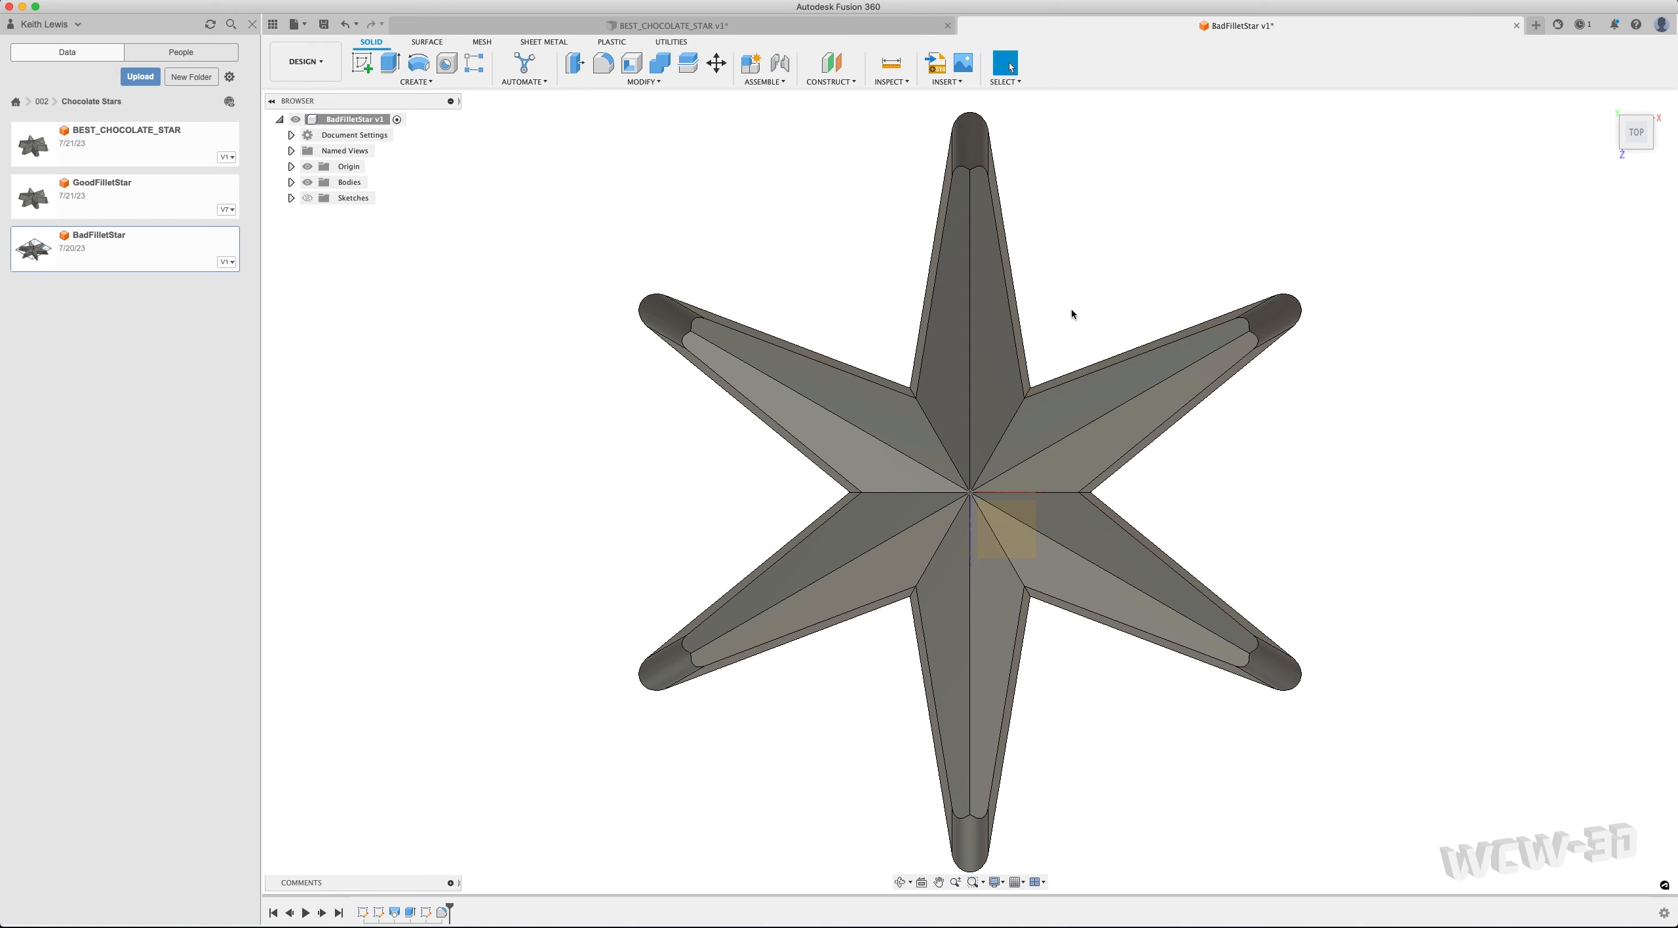
click(1661, 137)
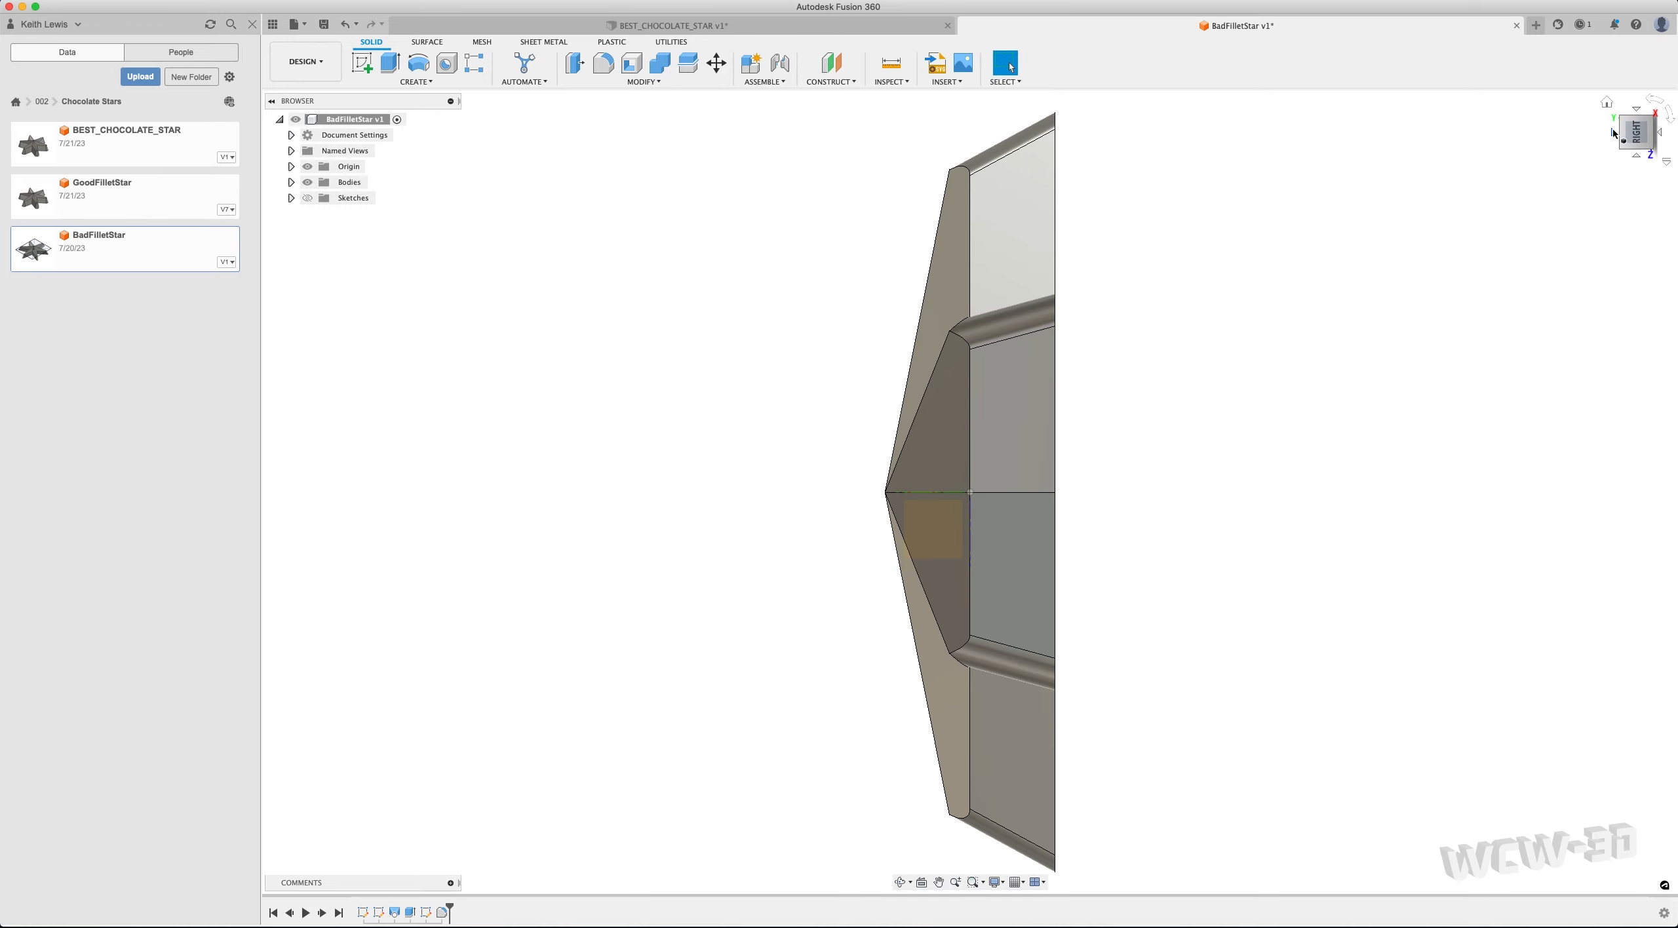
click(1615, 131)
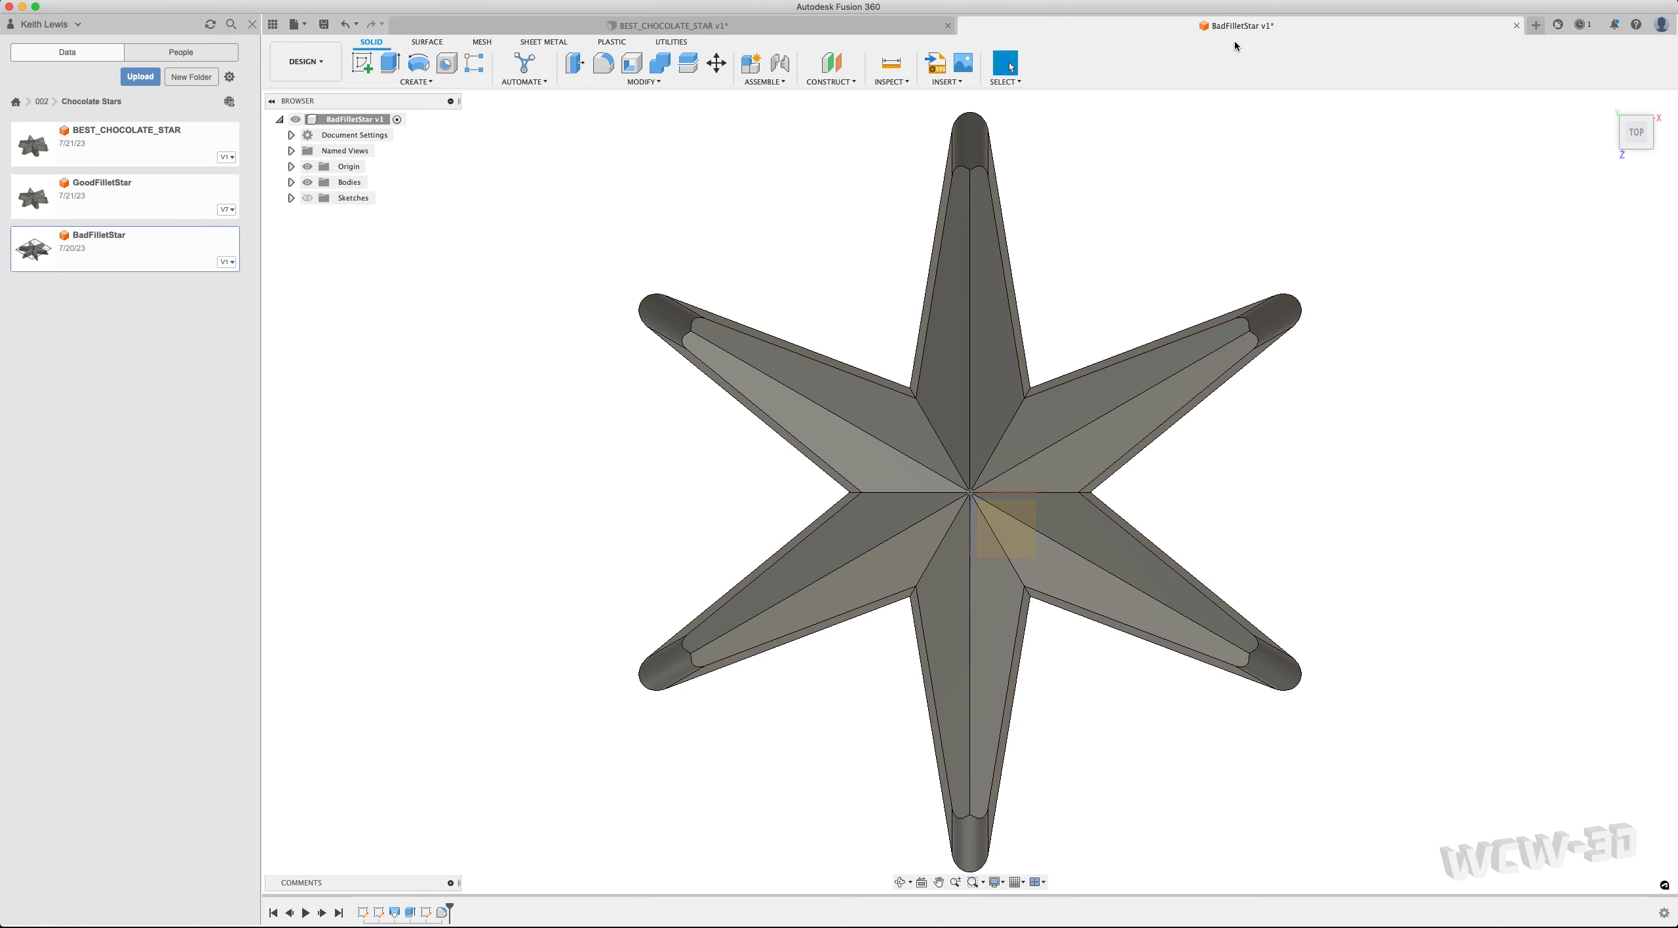
Close BadFilletStar without saving, then open the GoodFilletStar design and view it from the top
click(1515, 26)
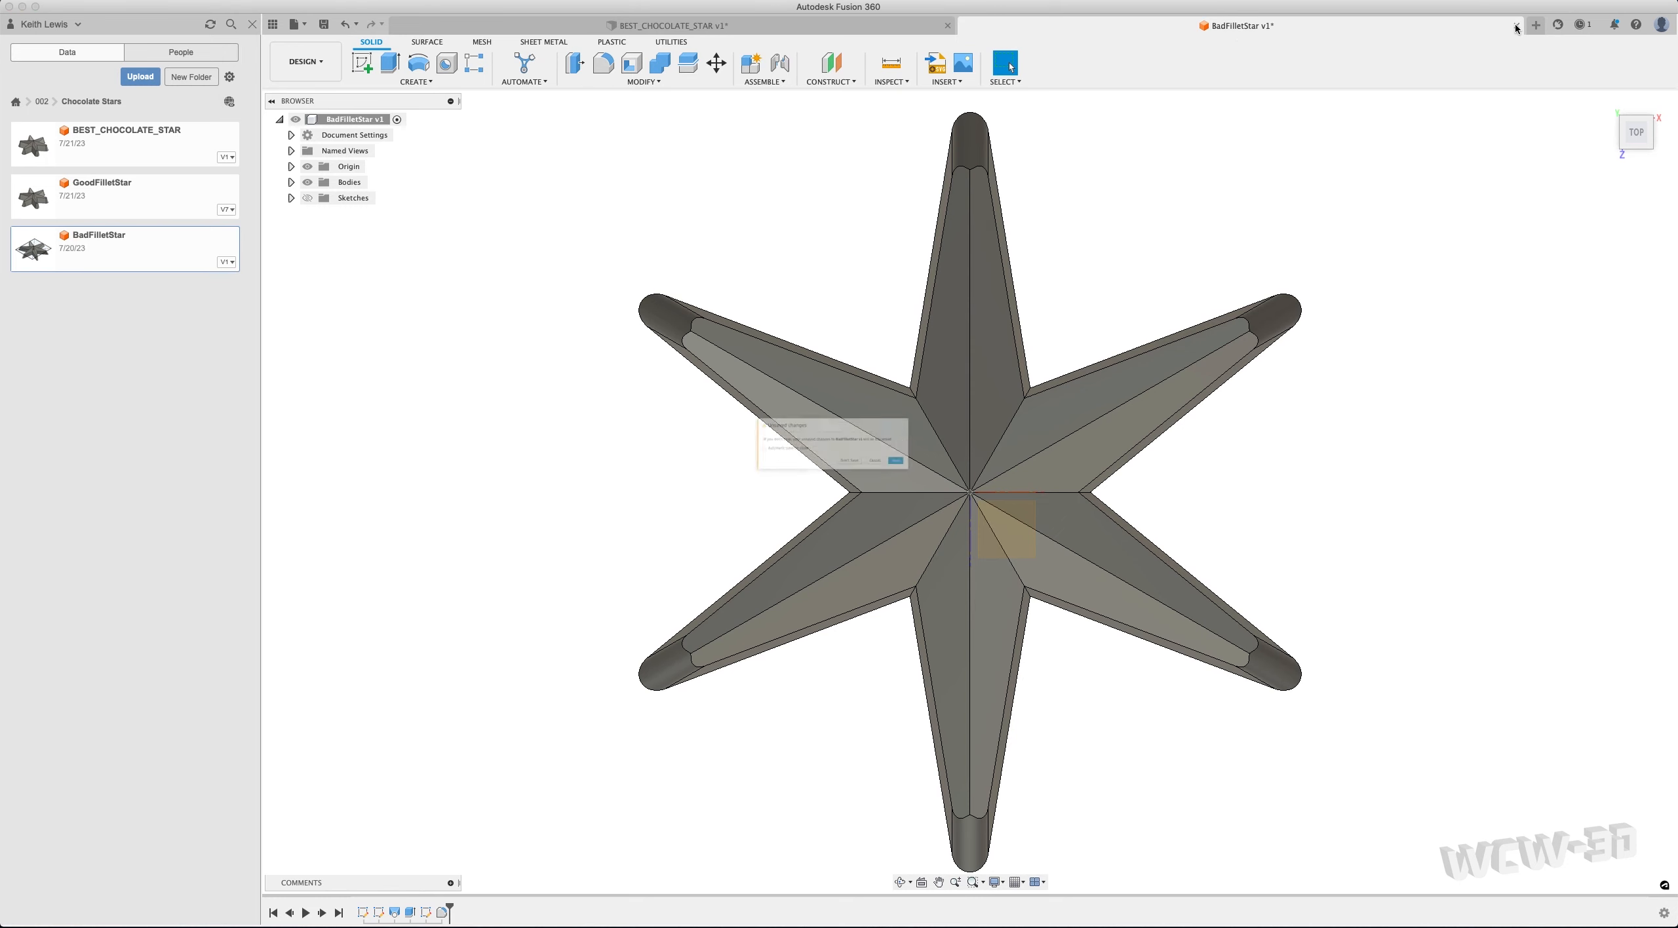
click(869, 481)
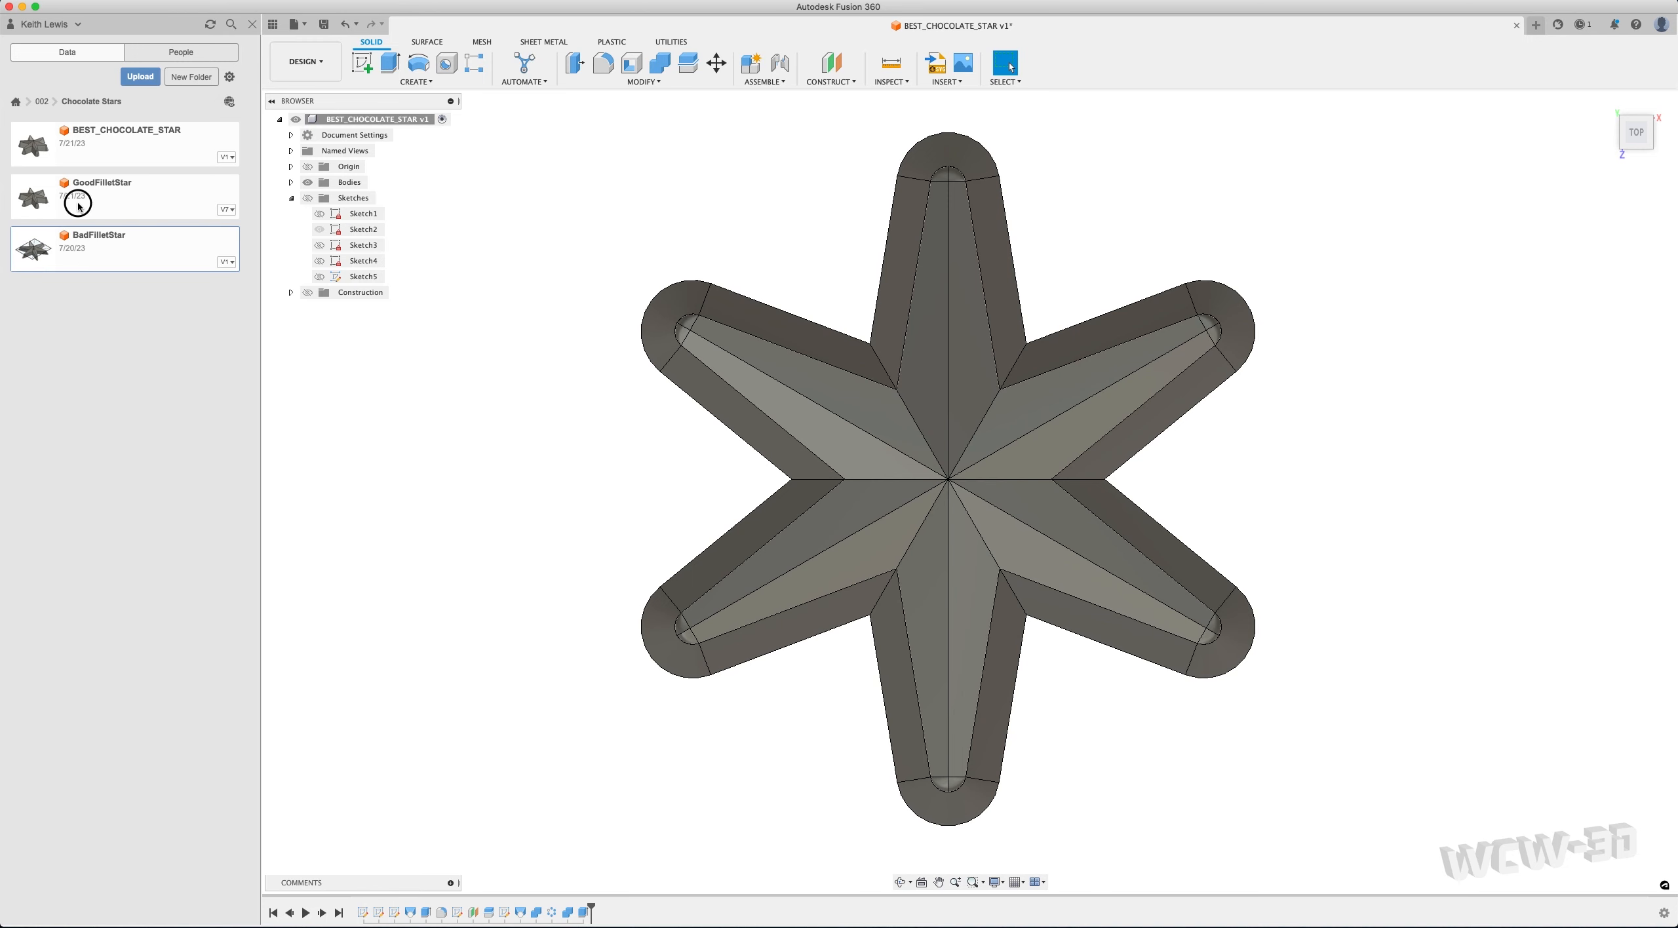
click(120, 194)
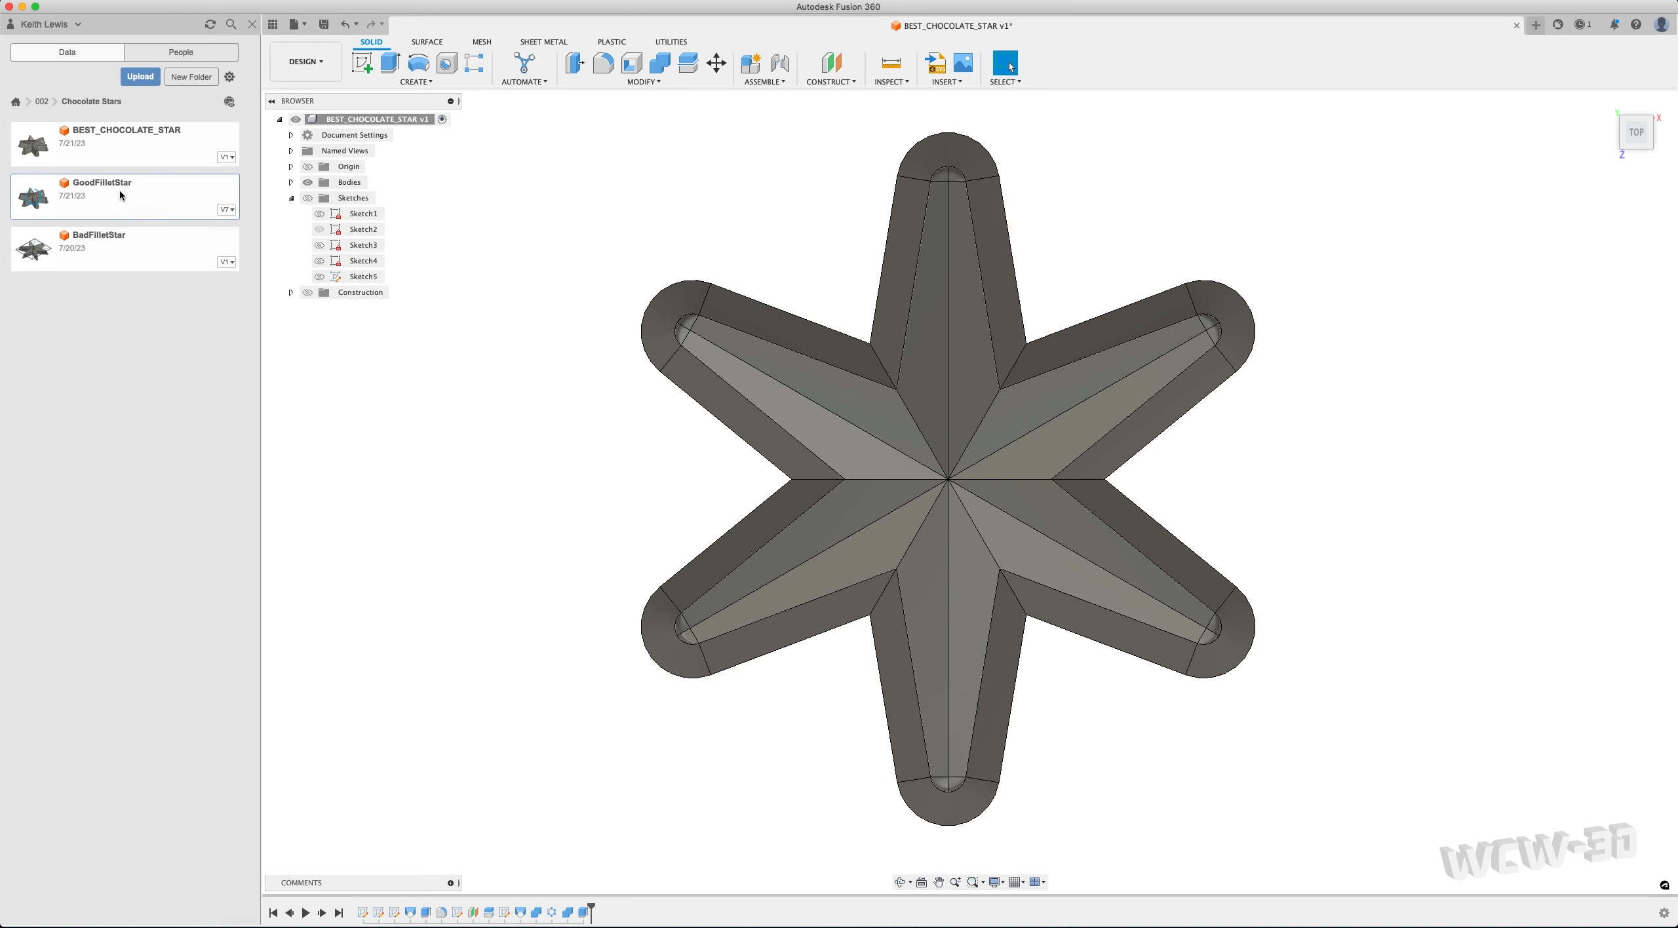
double_click(119, 189)
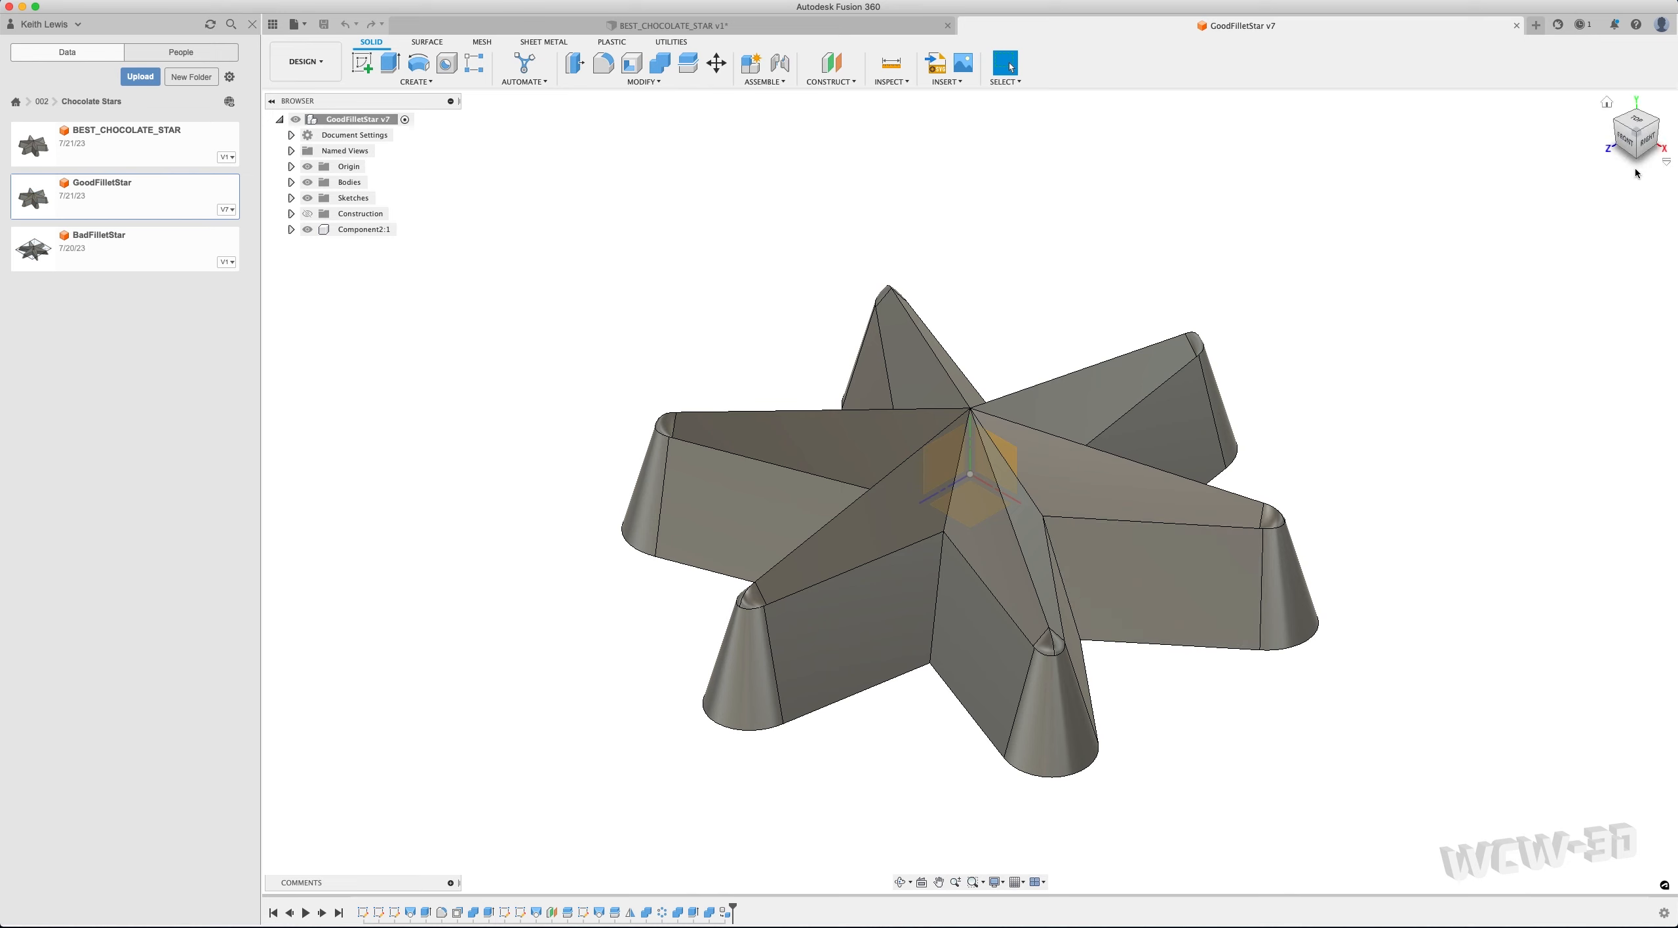
click(1635, 121)
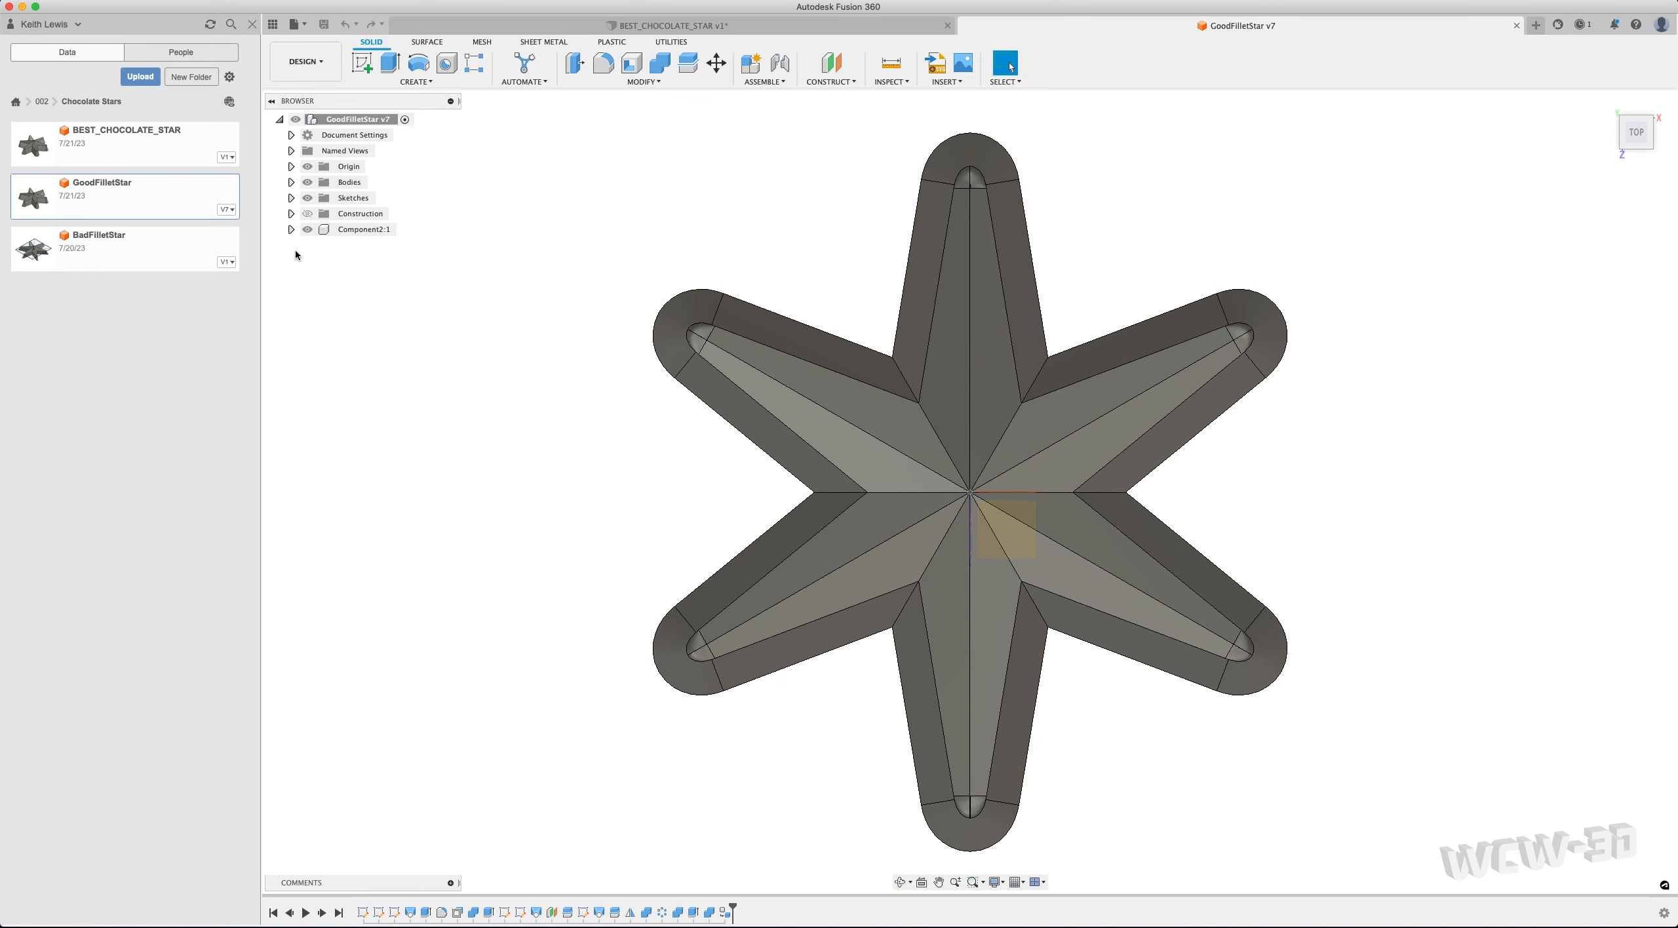
Show Sketch1 over the GoodFilletStar body to review its layout, hide it again, and hide the whole Sketches folder
click(291, 198)
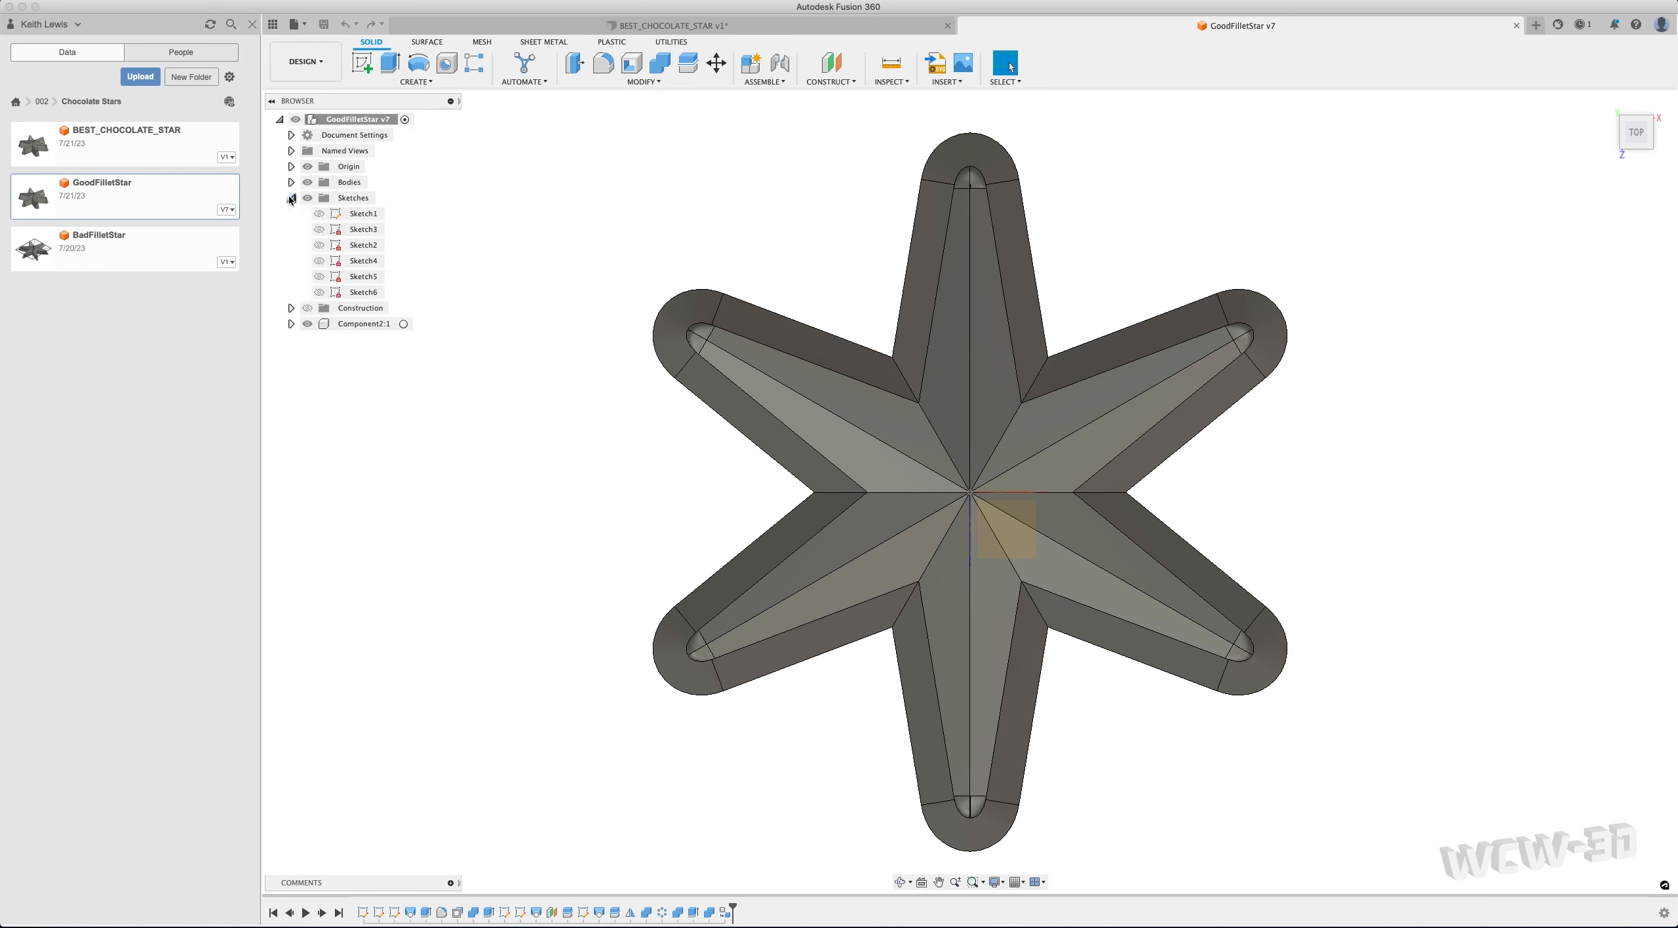
click(320, 215)
click(320, 215)
click(319, 214)
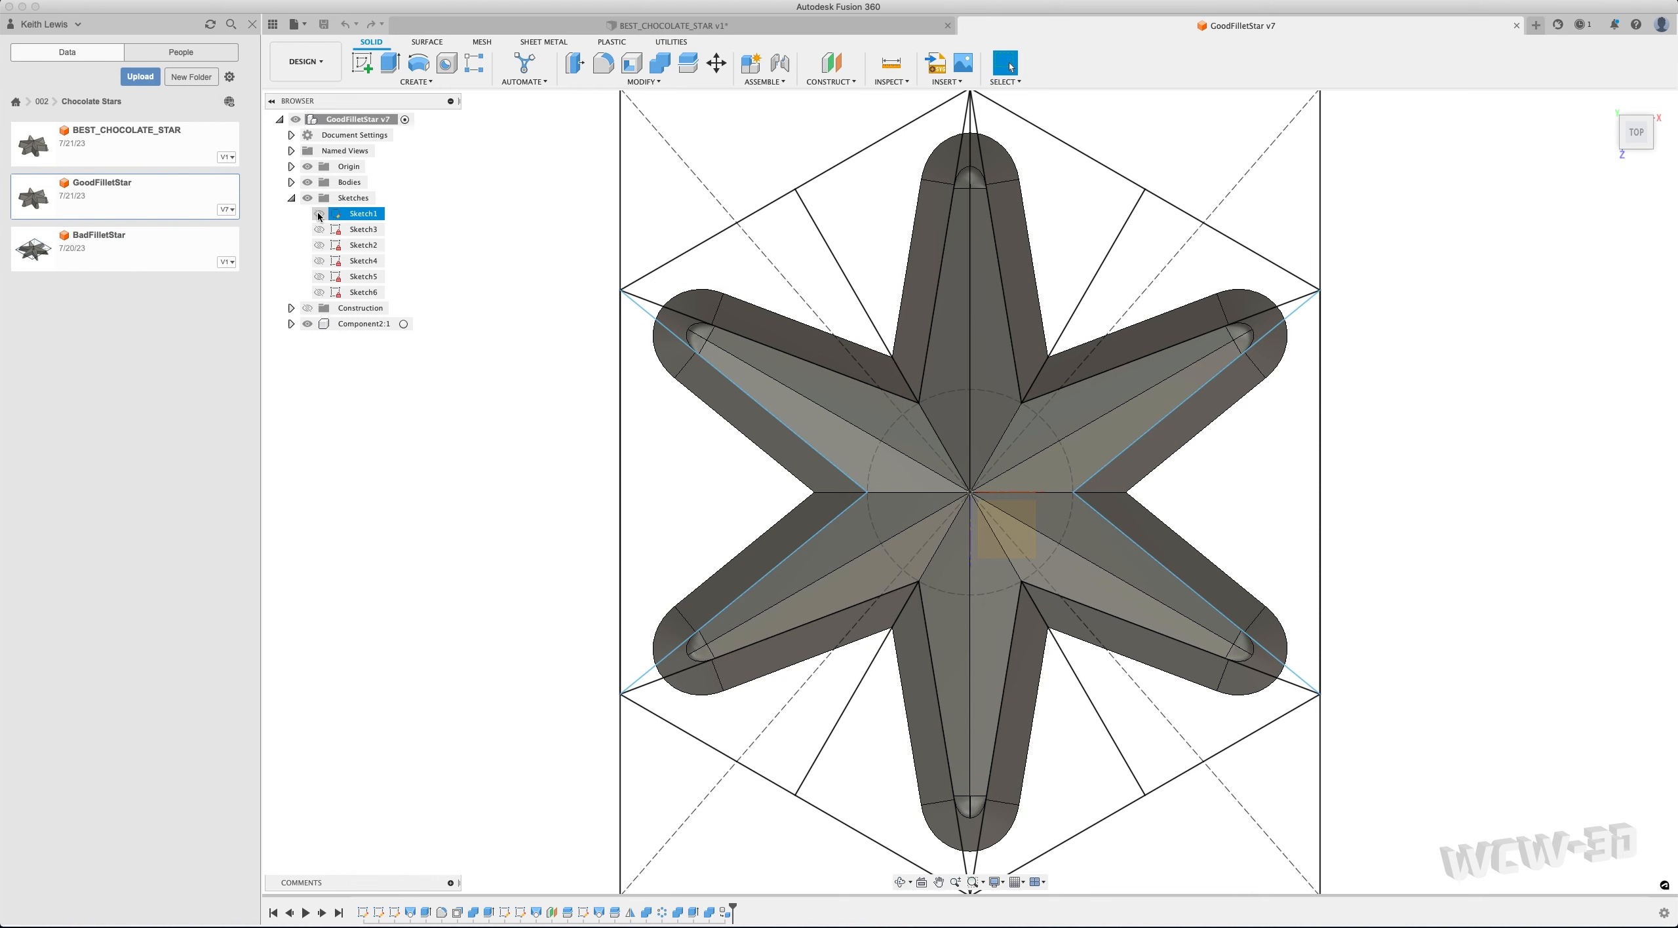
click(320, 214)
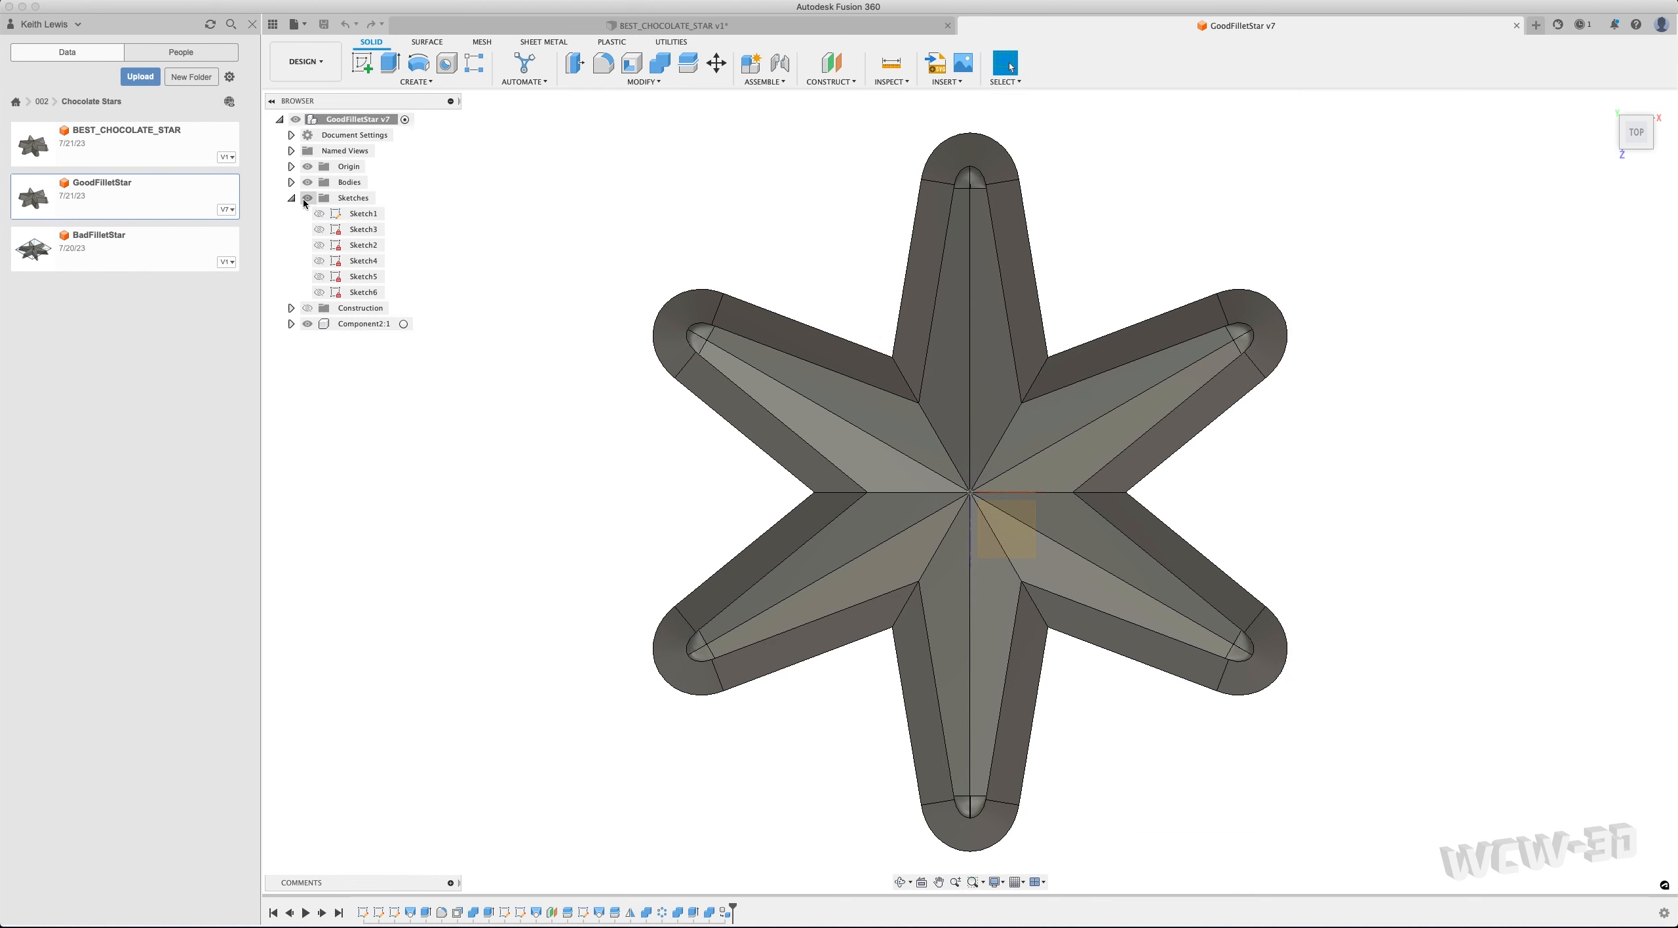
click(306, 198)
click(292, 198)
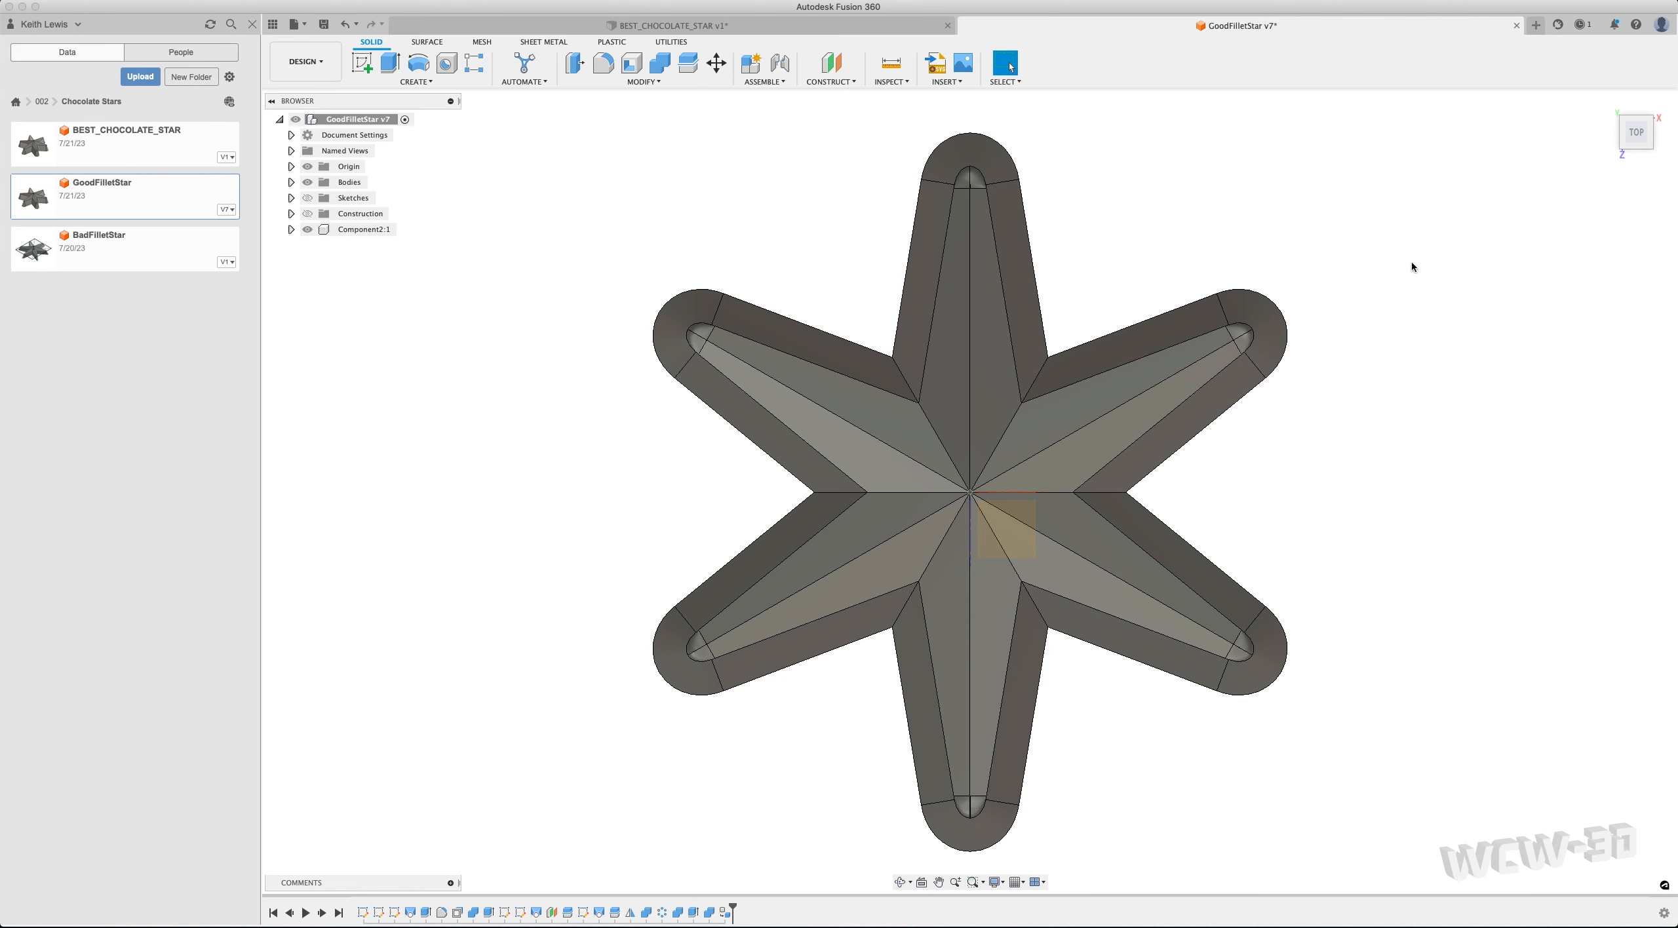
Close the GoodFilletStar design without saving its changes and create a new, empty design
click(1517, 26)
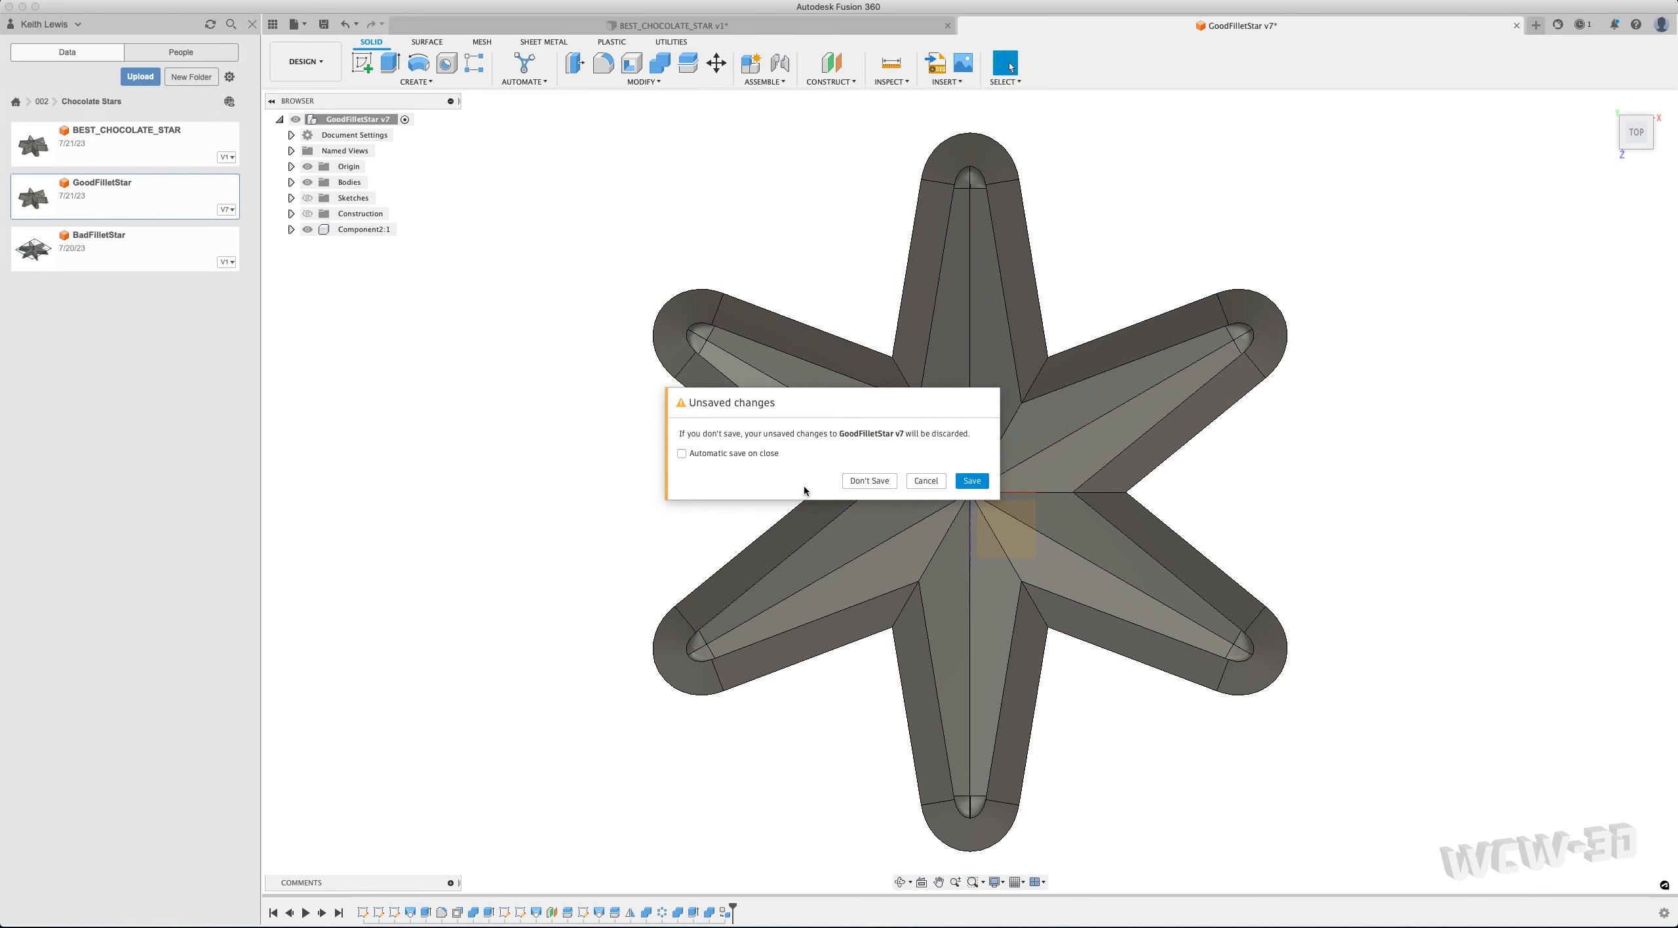
click(869, 480)
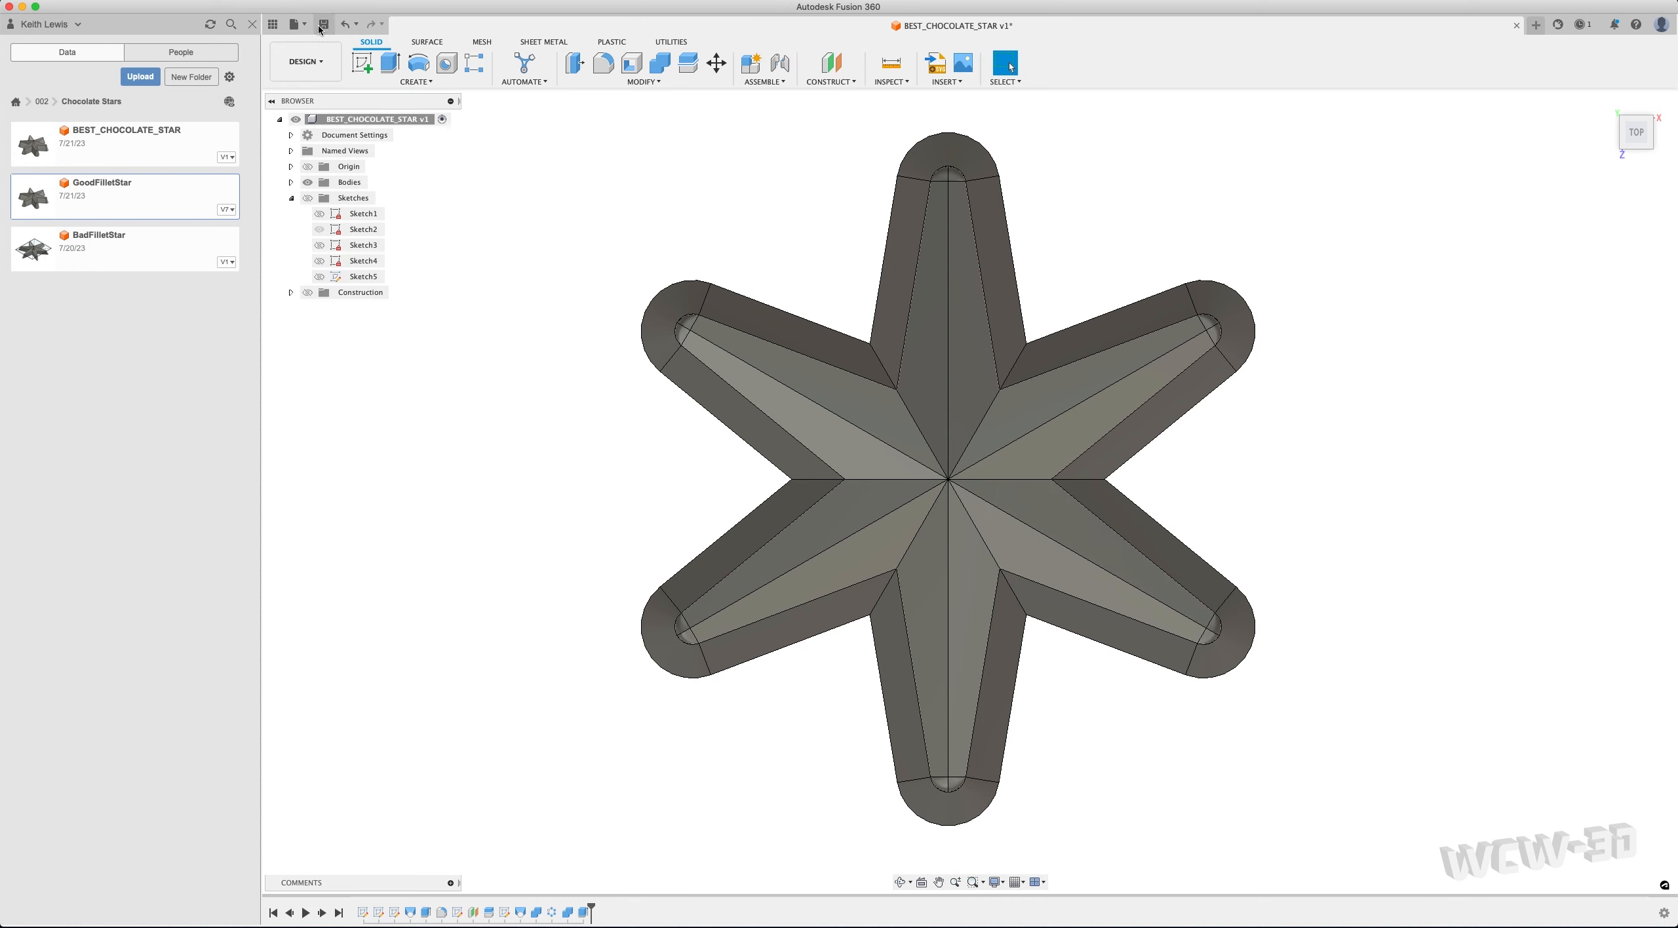
click(296, 25)
click(322, 45)
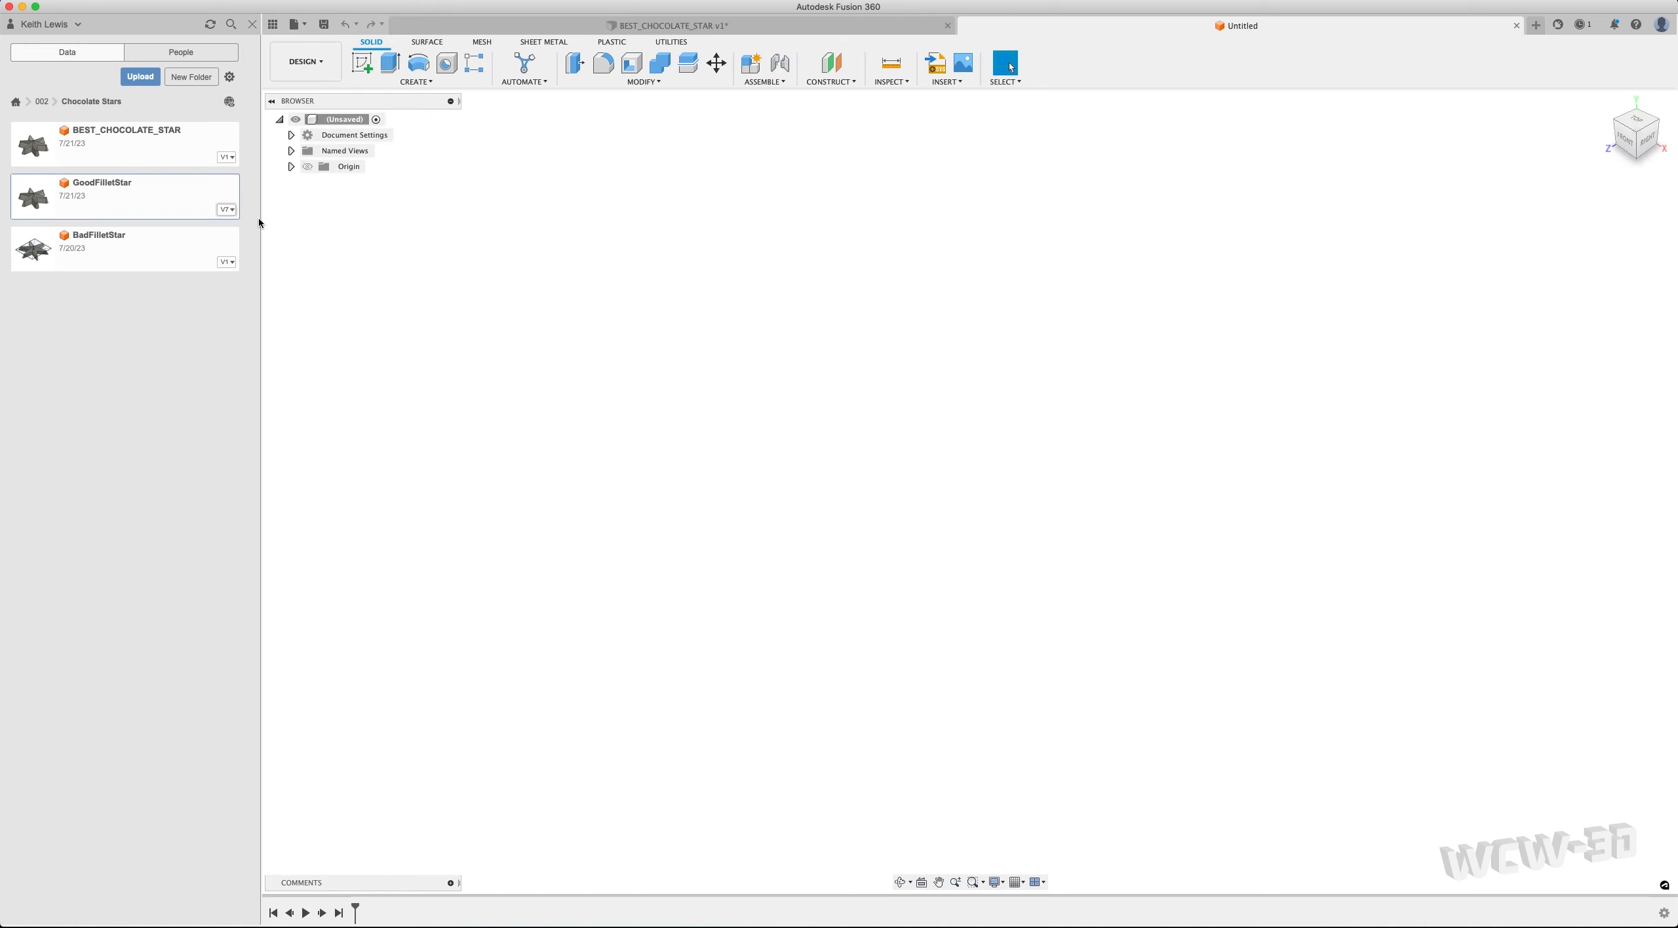
Show the origin planes with the data panel hidden, and create a sketch on the XZ plane seen from the top
click(308, 167)
click(253, 24)
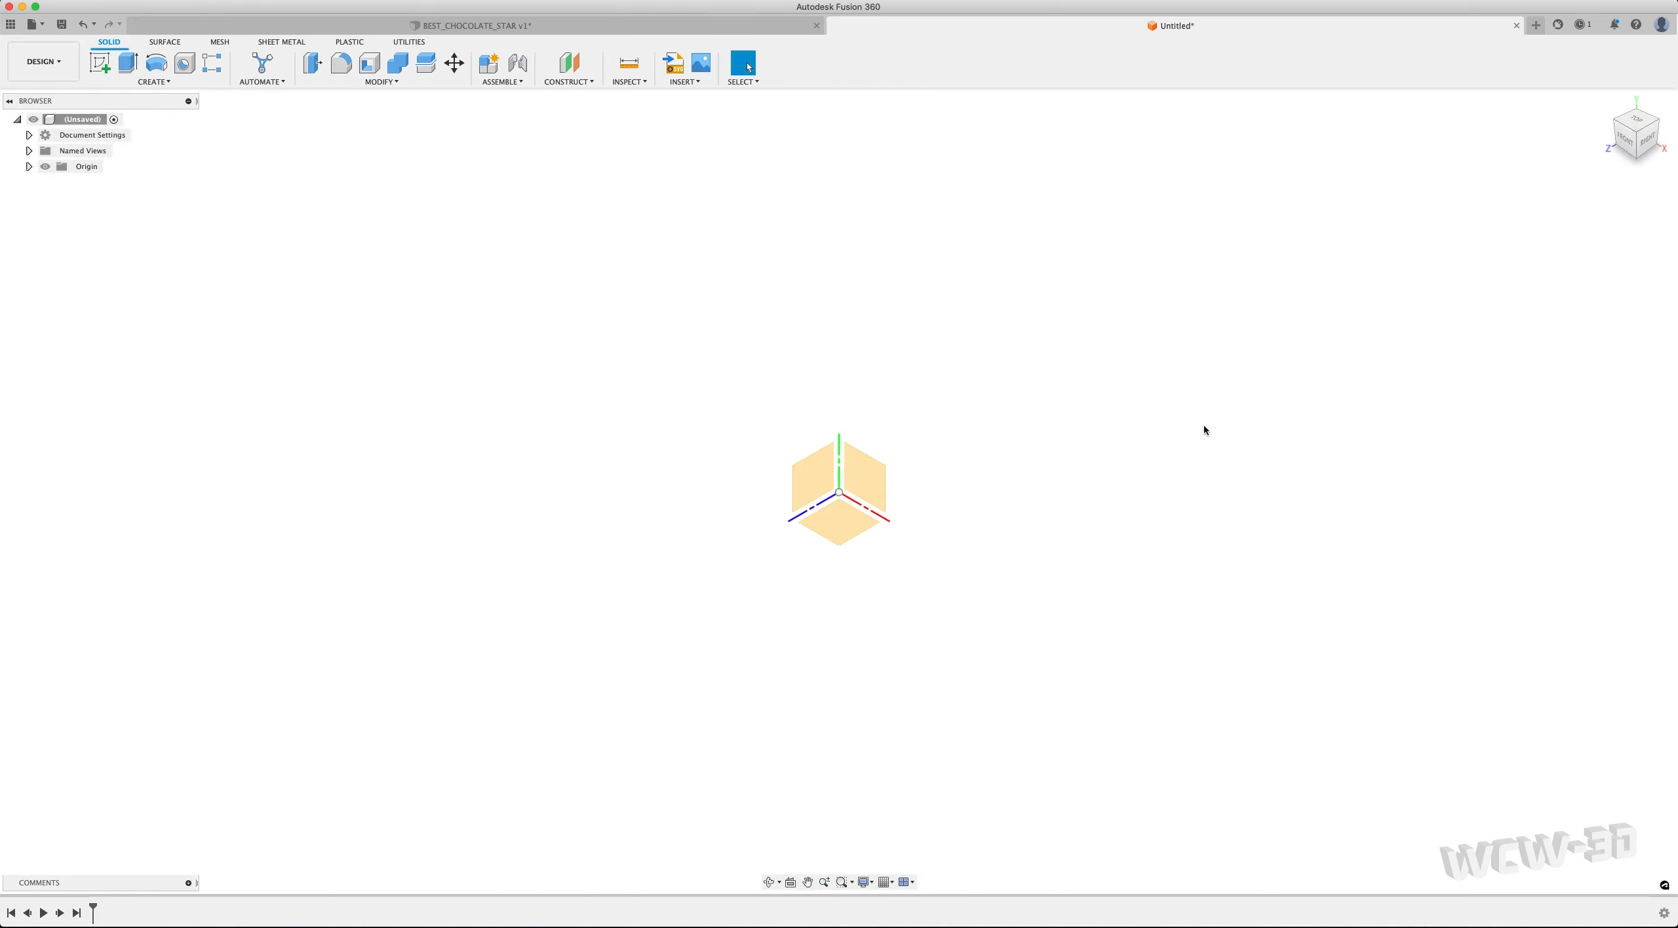
click(1636, 120)
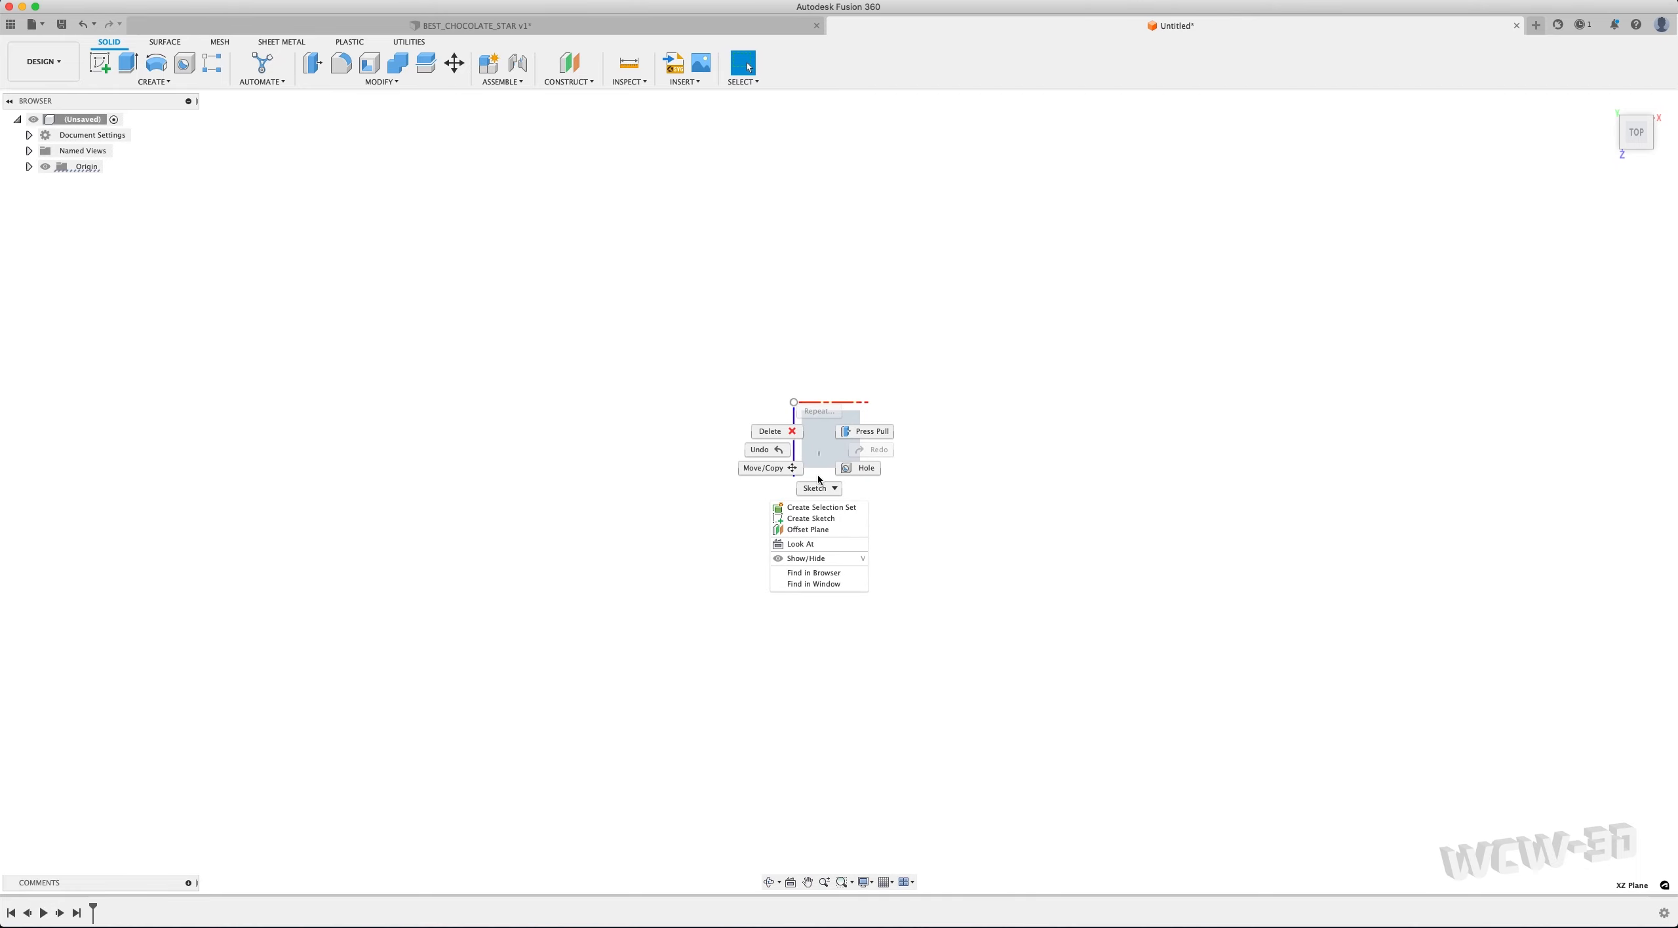
click(813, 518)
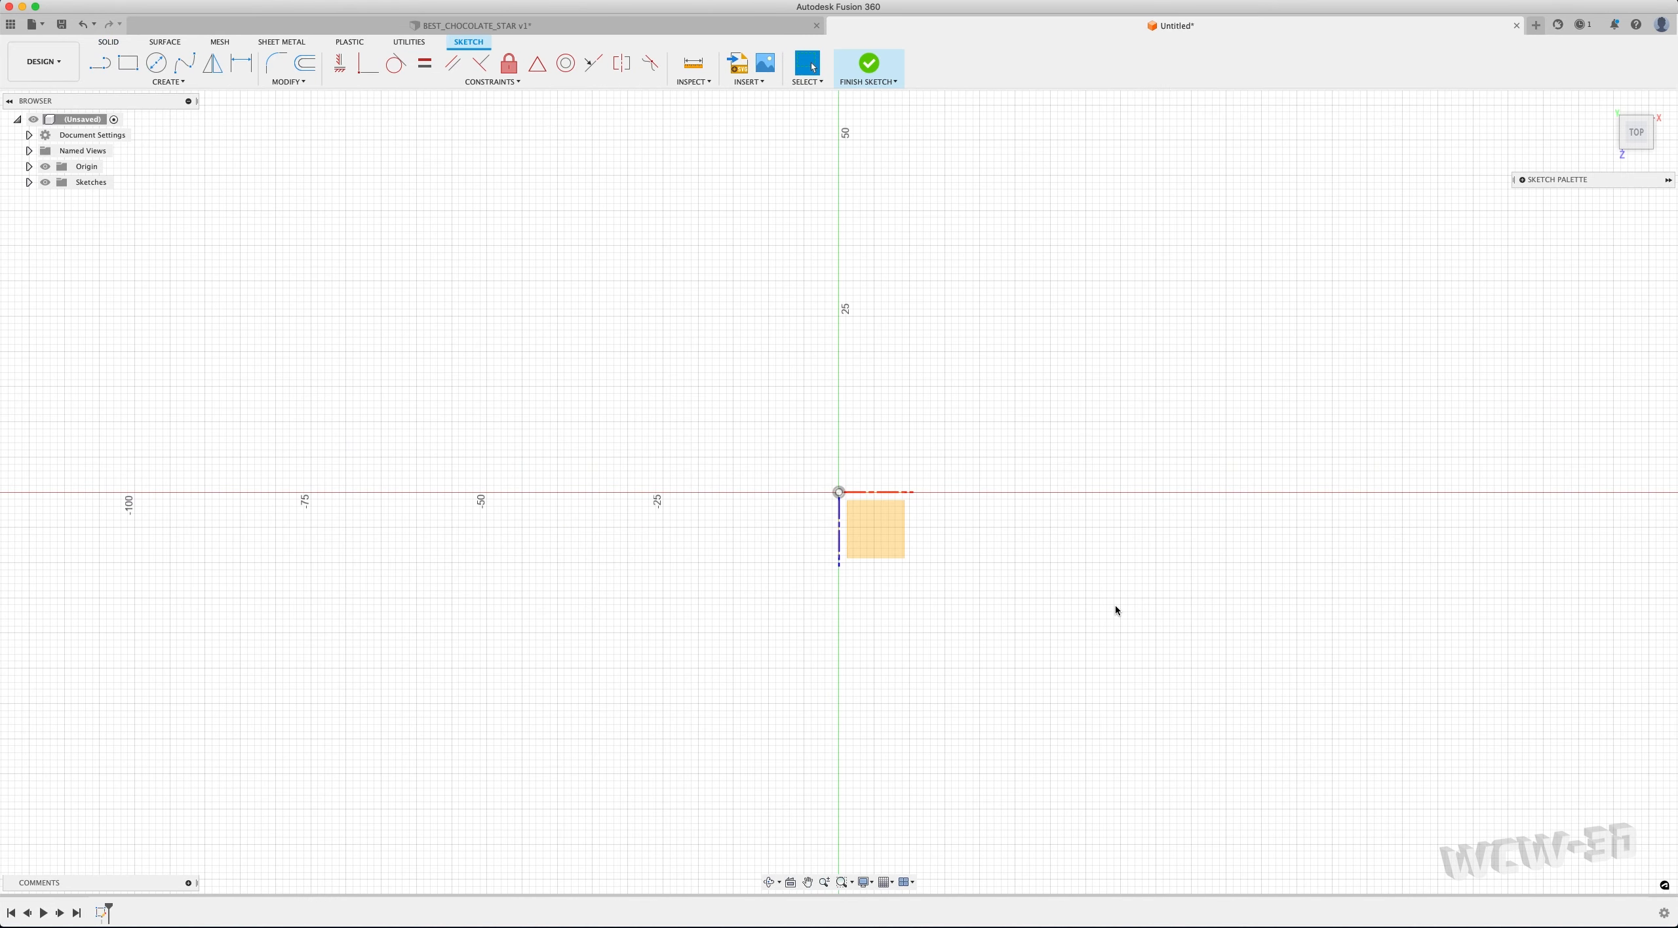
Draw a six-sided circumscribed polygon centred on the origin, with a centre-to-edge distance of 43.408 mm towards the X axis
click(170, 82)
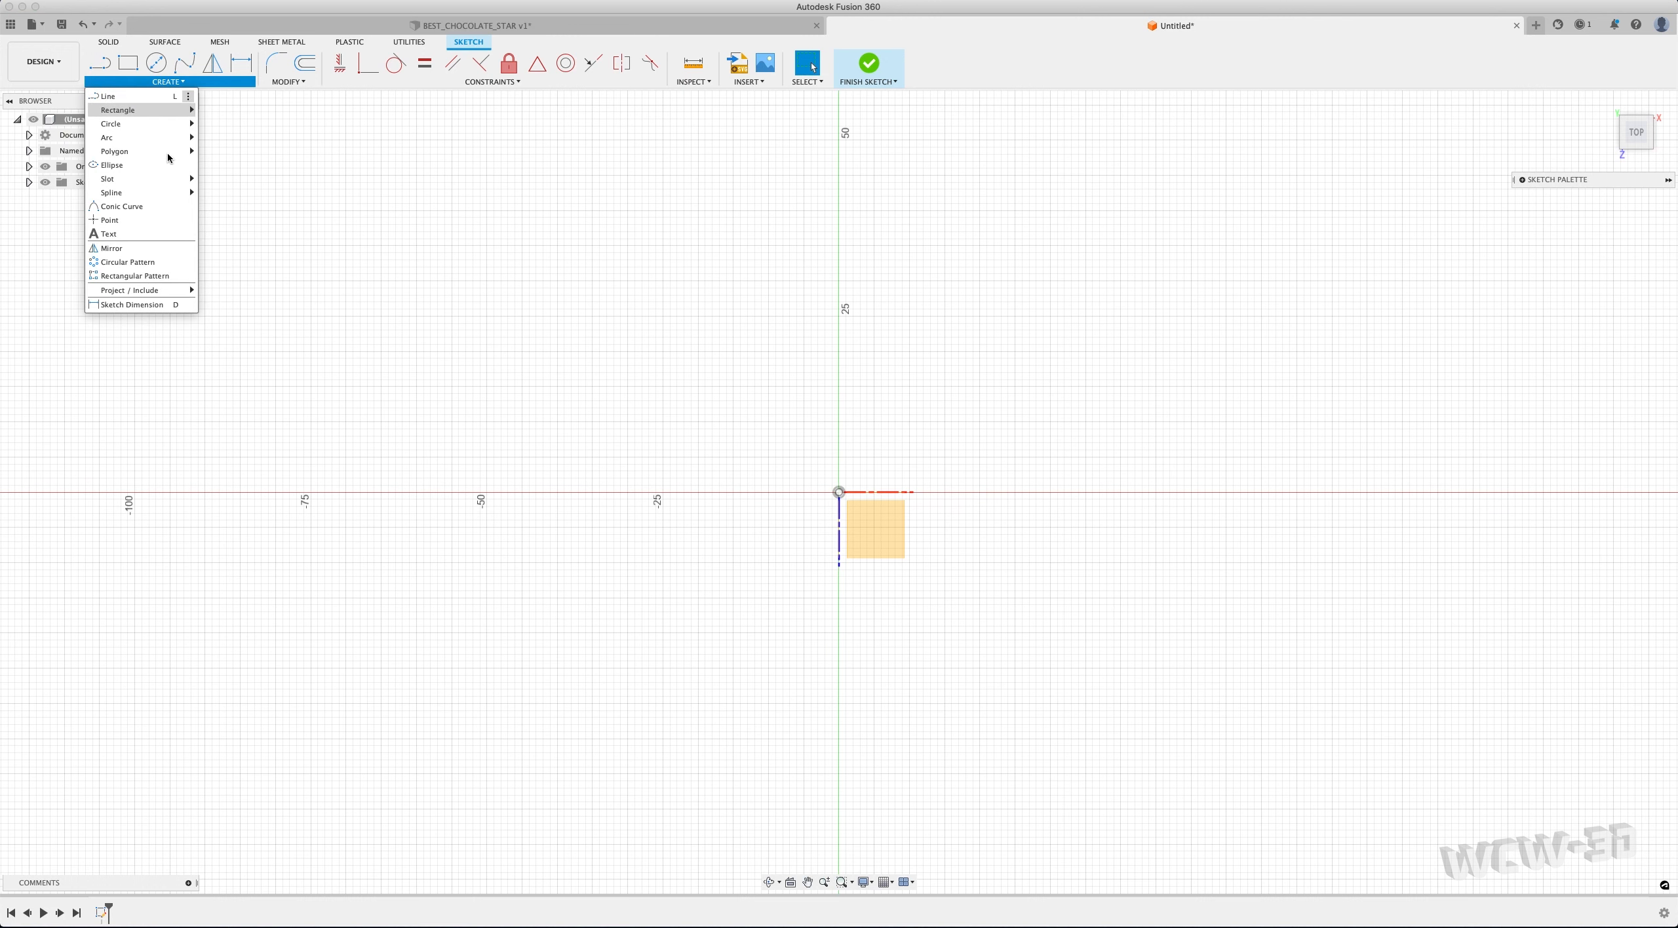
mouse_move(163, 151)
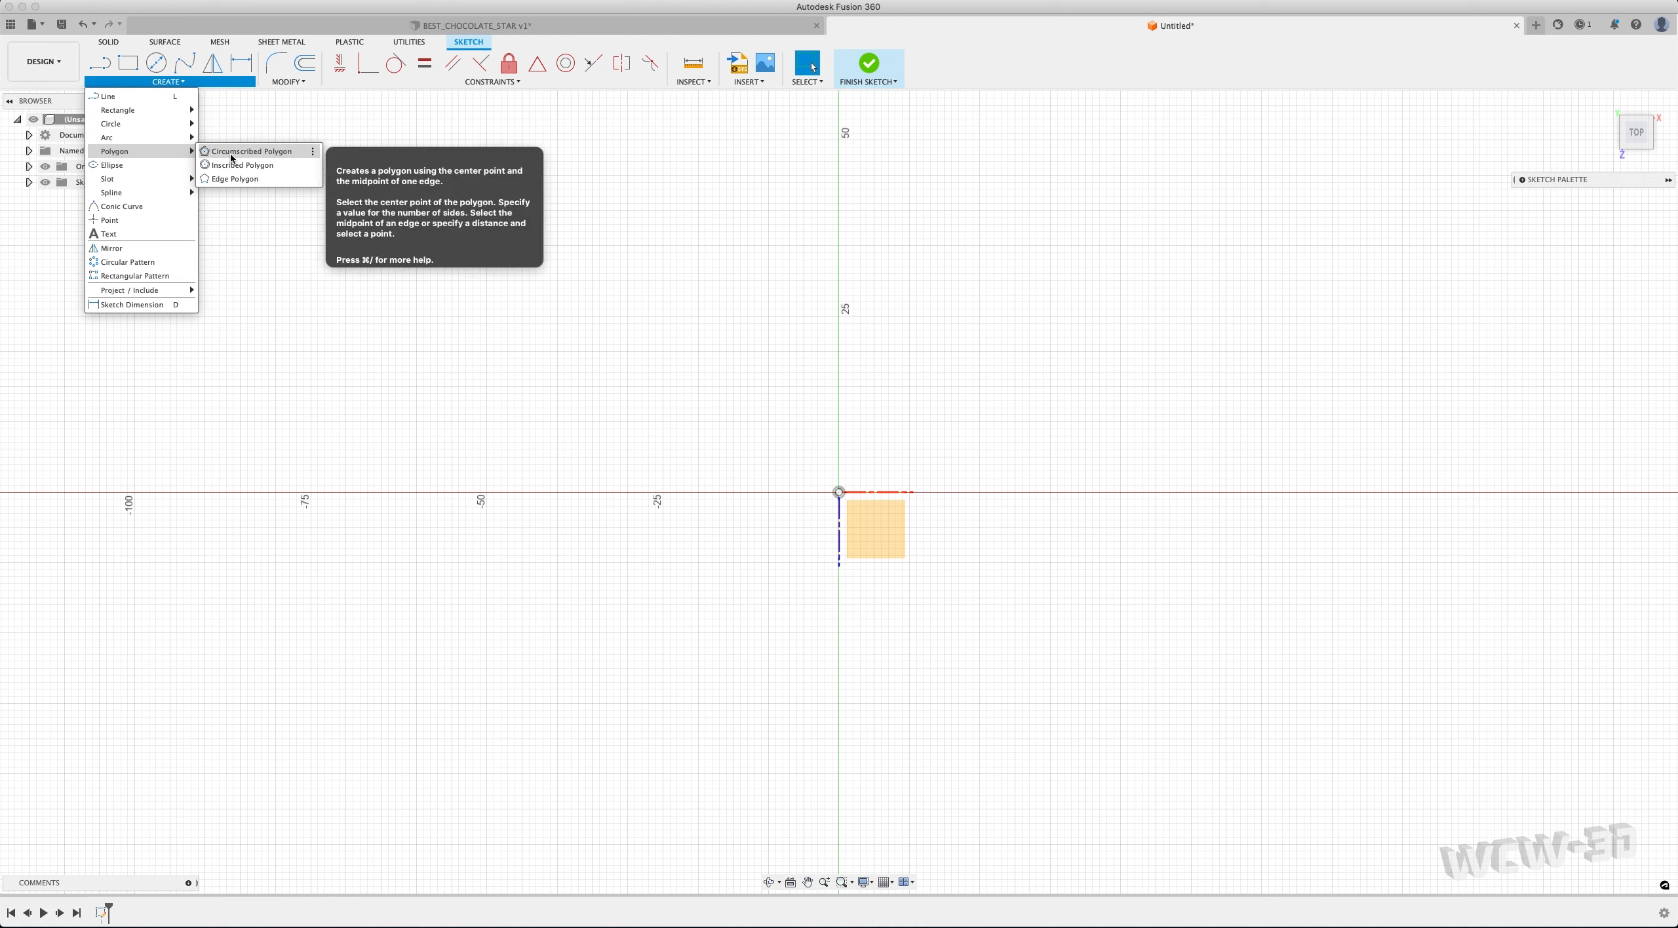
click(231, 153)
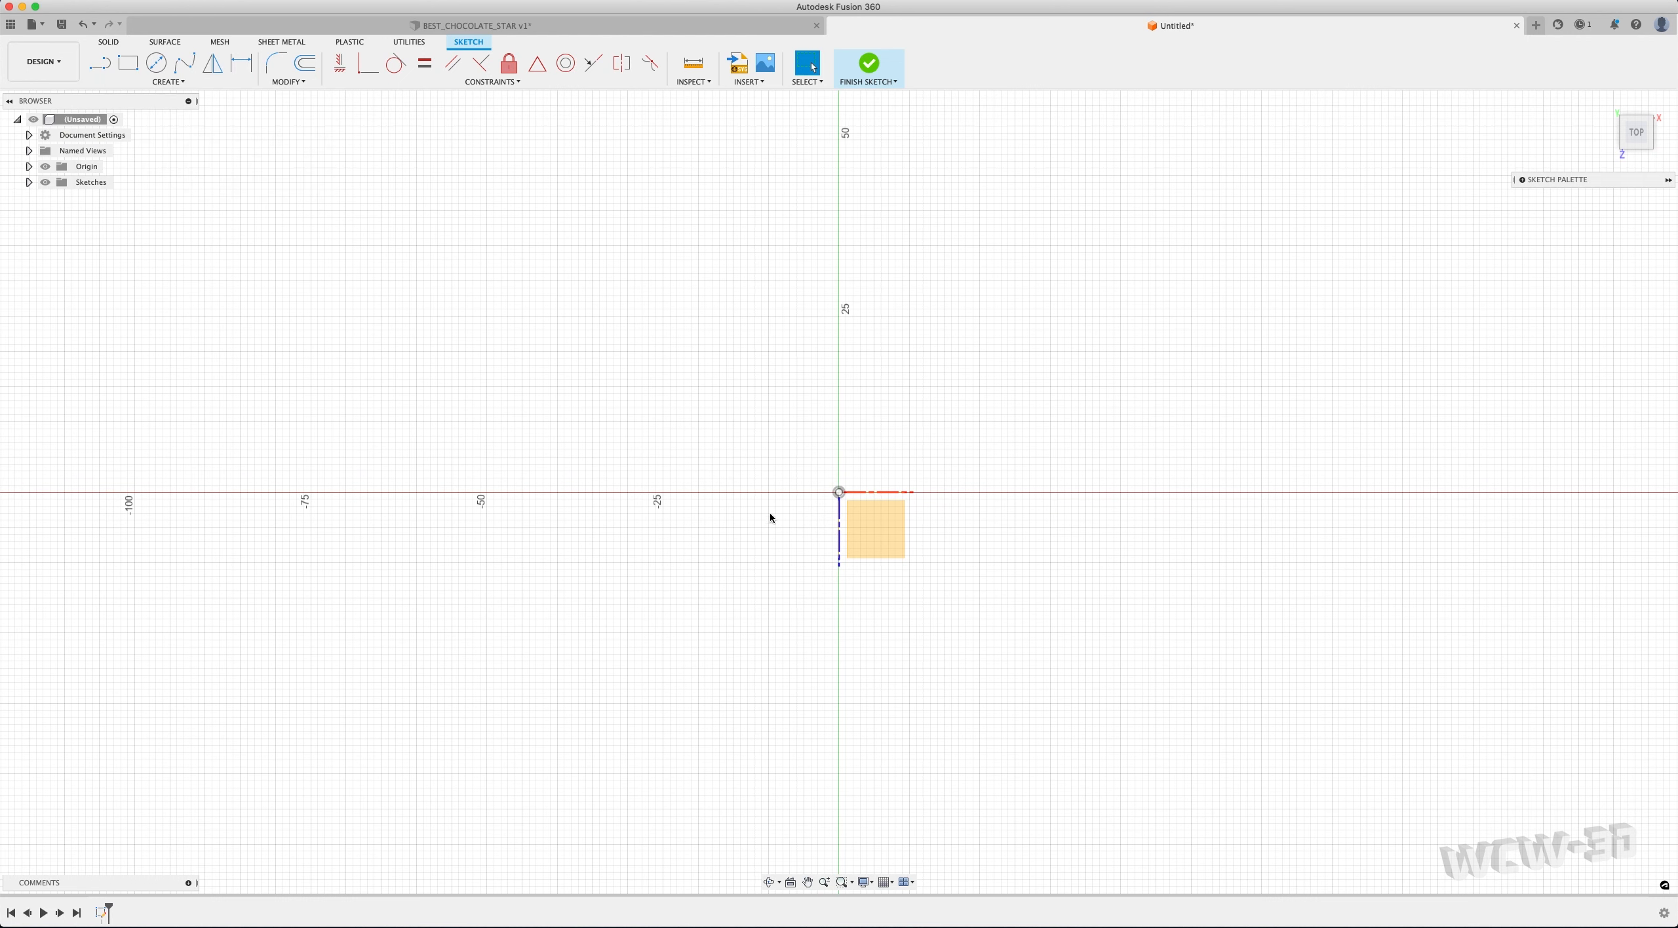
click(840, 492)
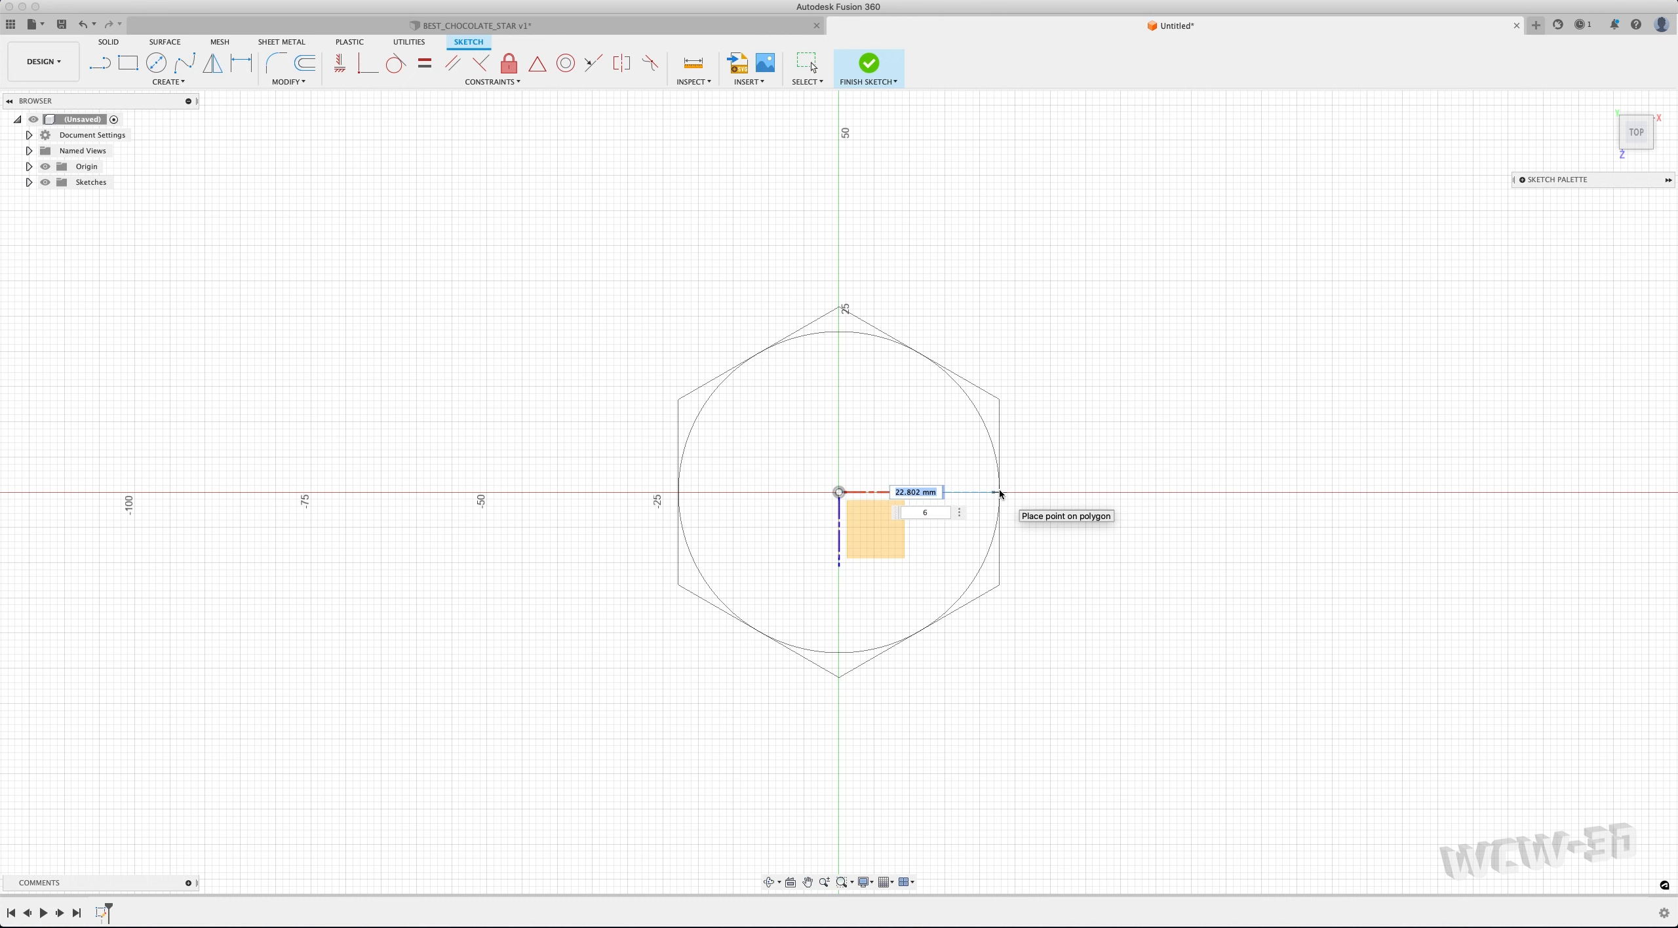
text(43.408)
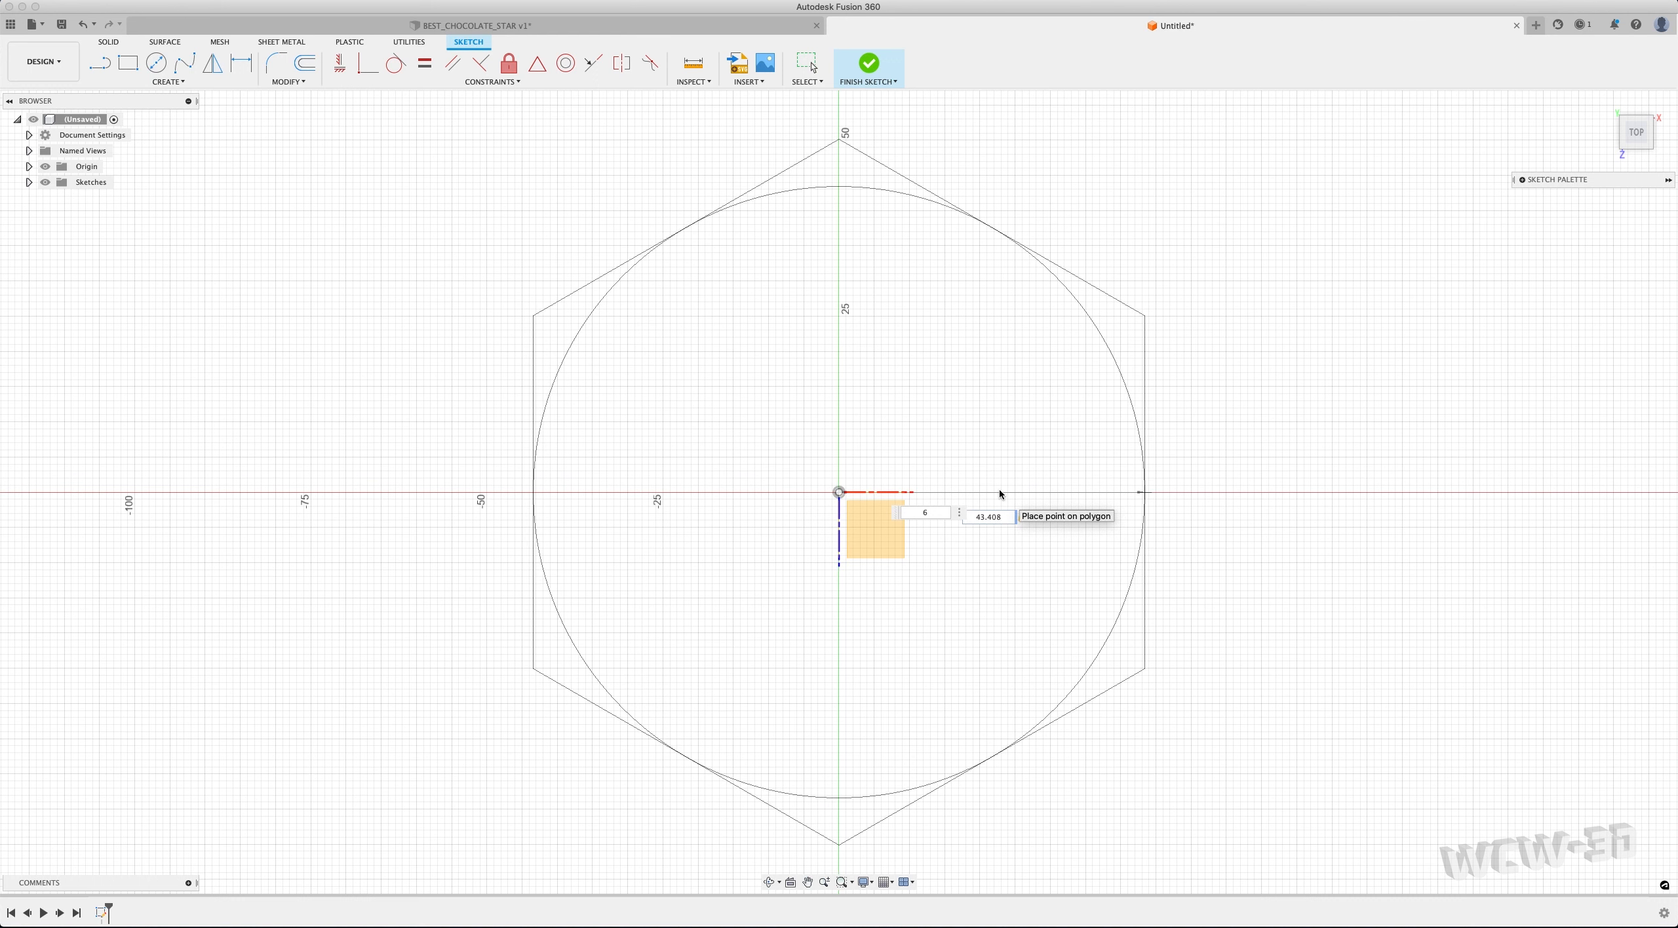
click(999, 488)
key(Escape)
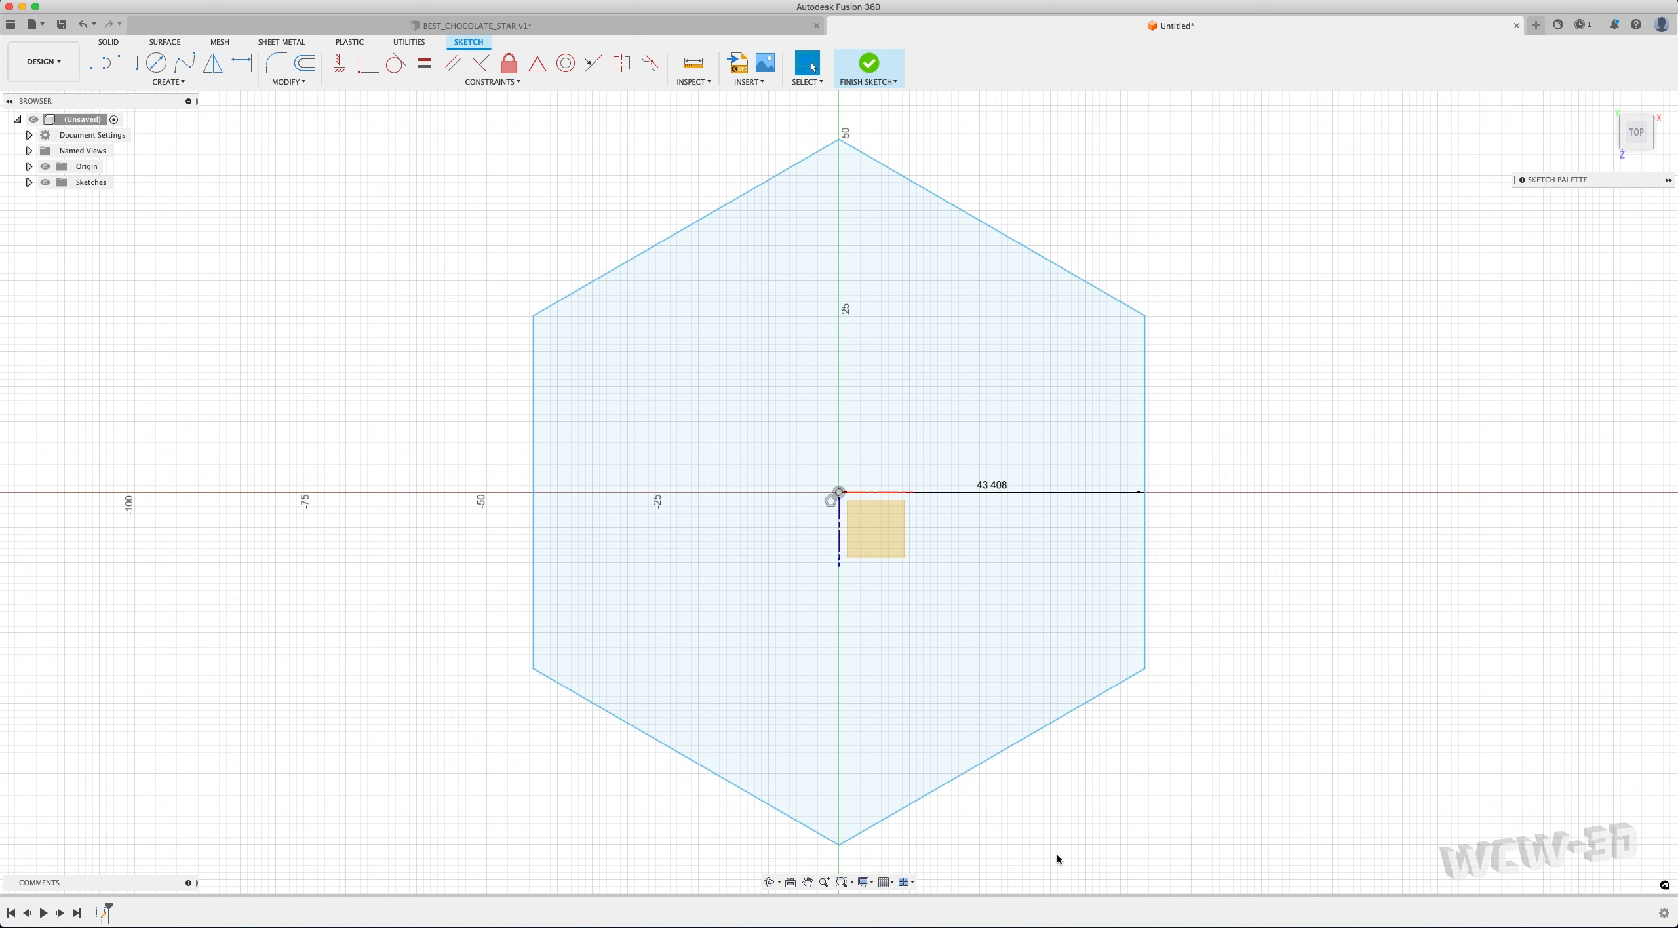
Switch to Calculator, divide 43.408 by 2, and return to the Fusion 360 sketch
mouse_move(1055, 922)
click(930, 907)
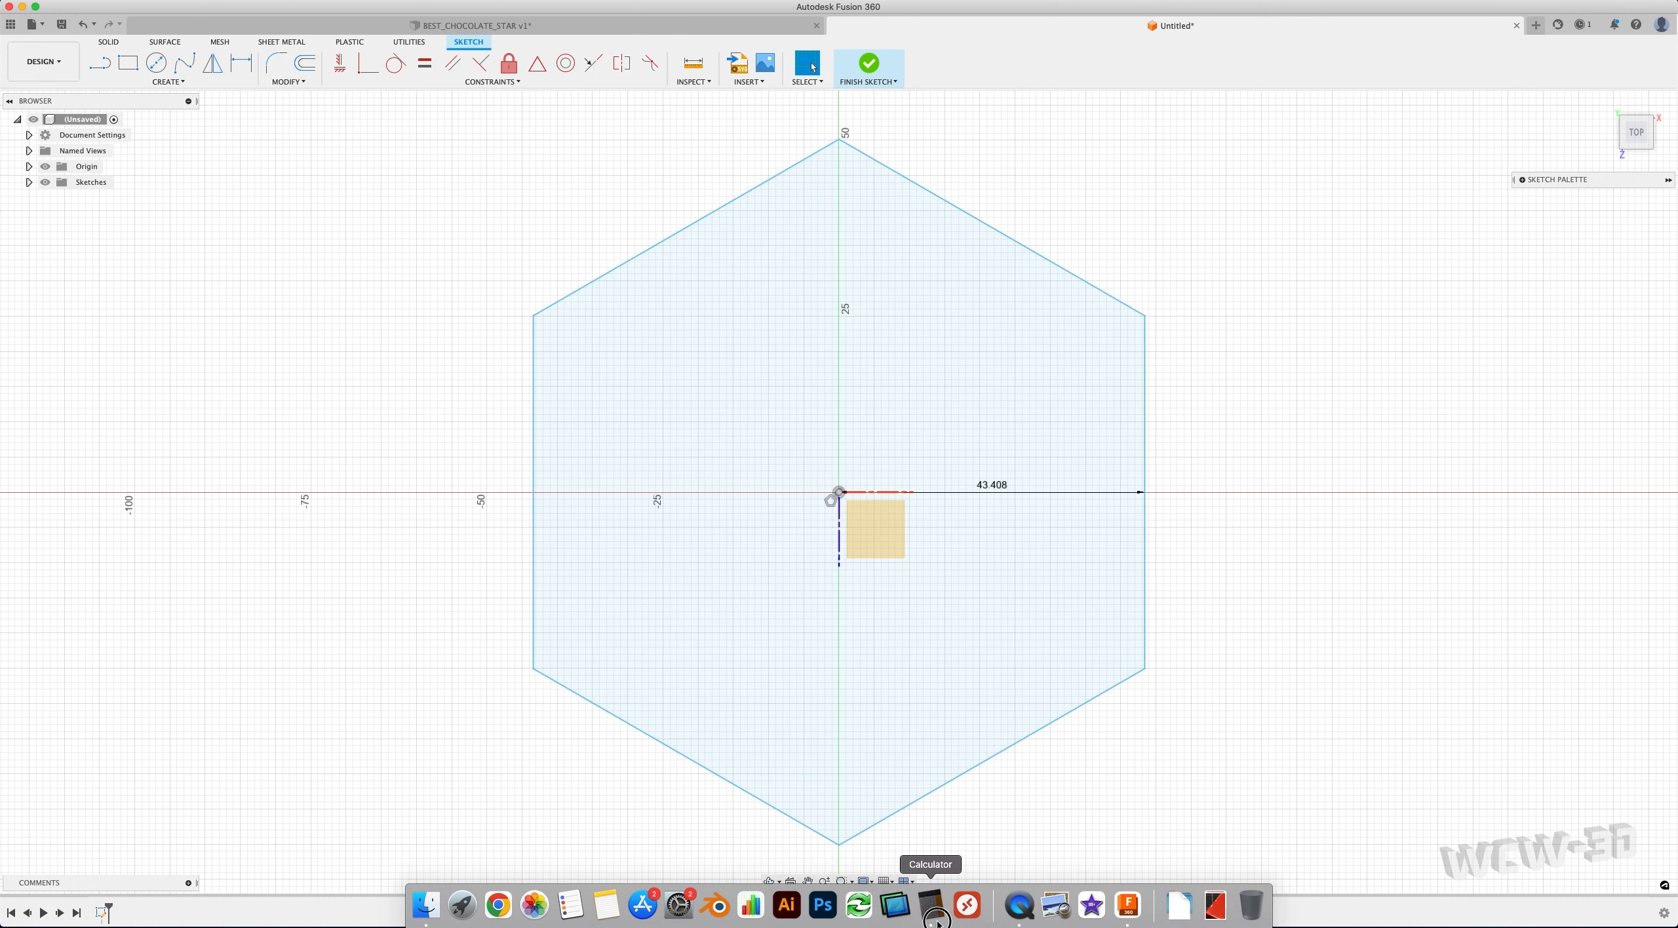
click(1328, 397)
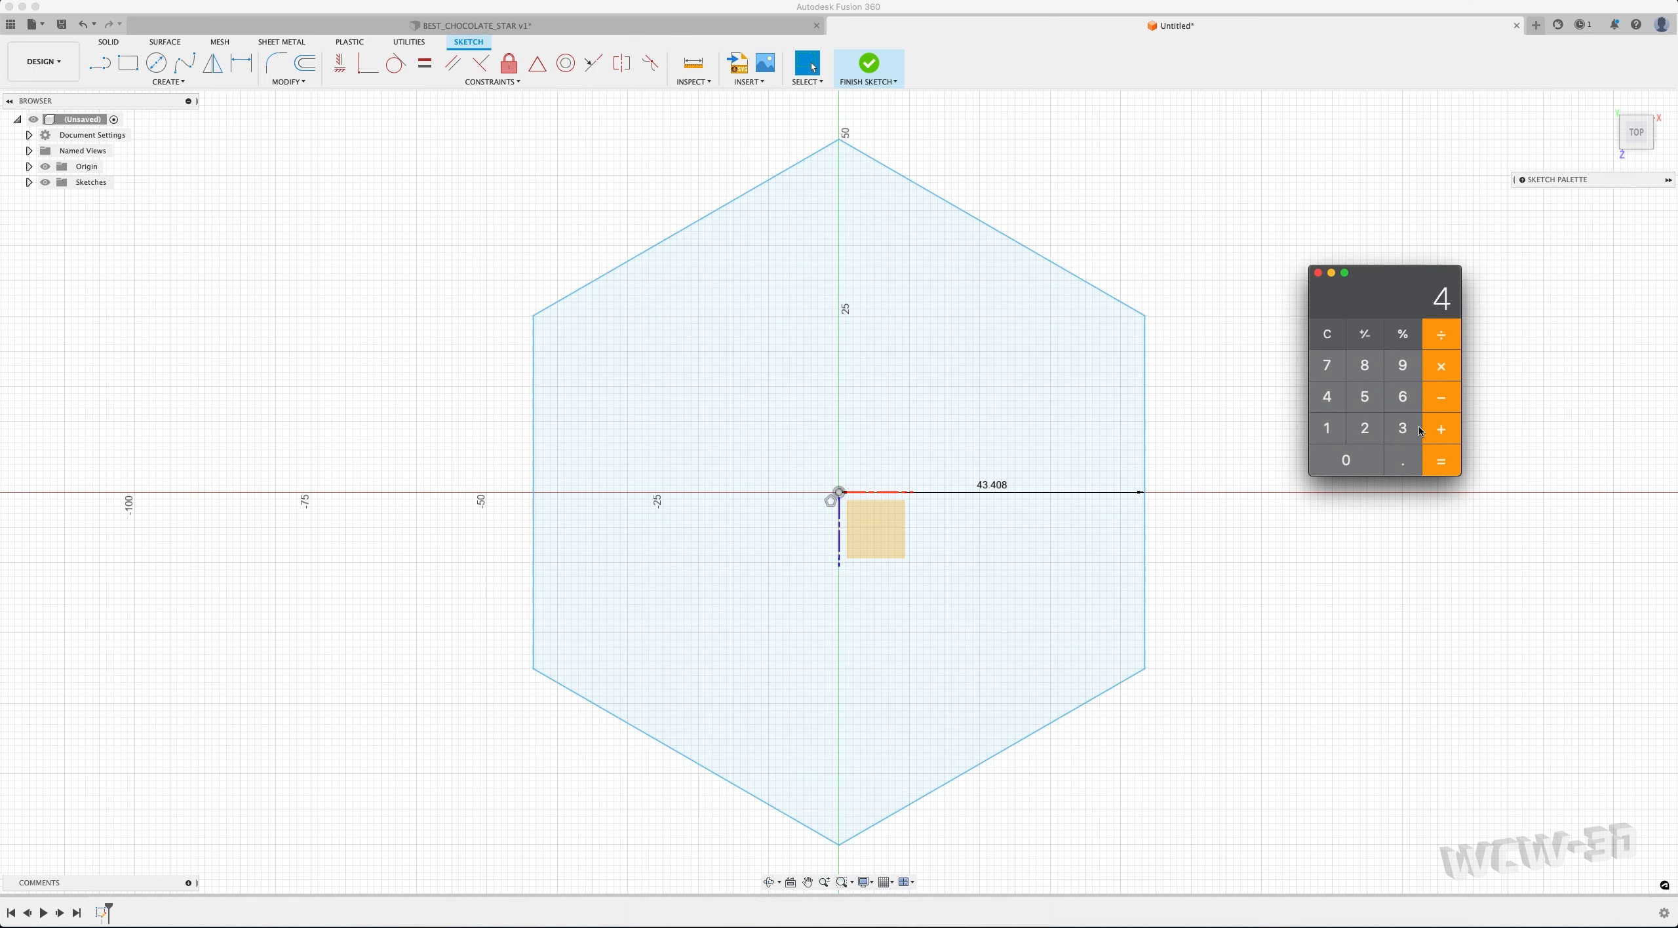
click(1402, 428)
click(1402, 460)
click(1326, 396)
click(1351, 449)
click(1364, 365)
click(1441, 334)
click(1379, 431)
click(1440, 460)
click(1341, 632)
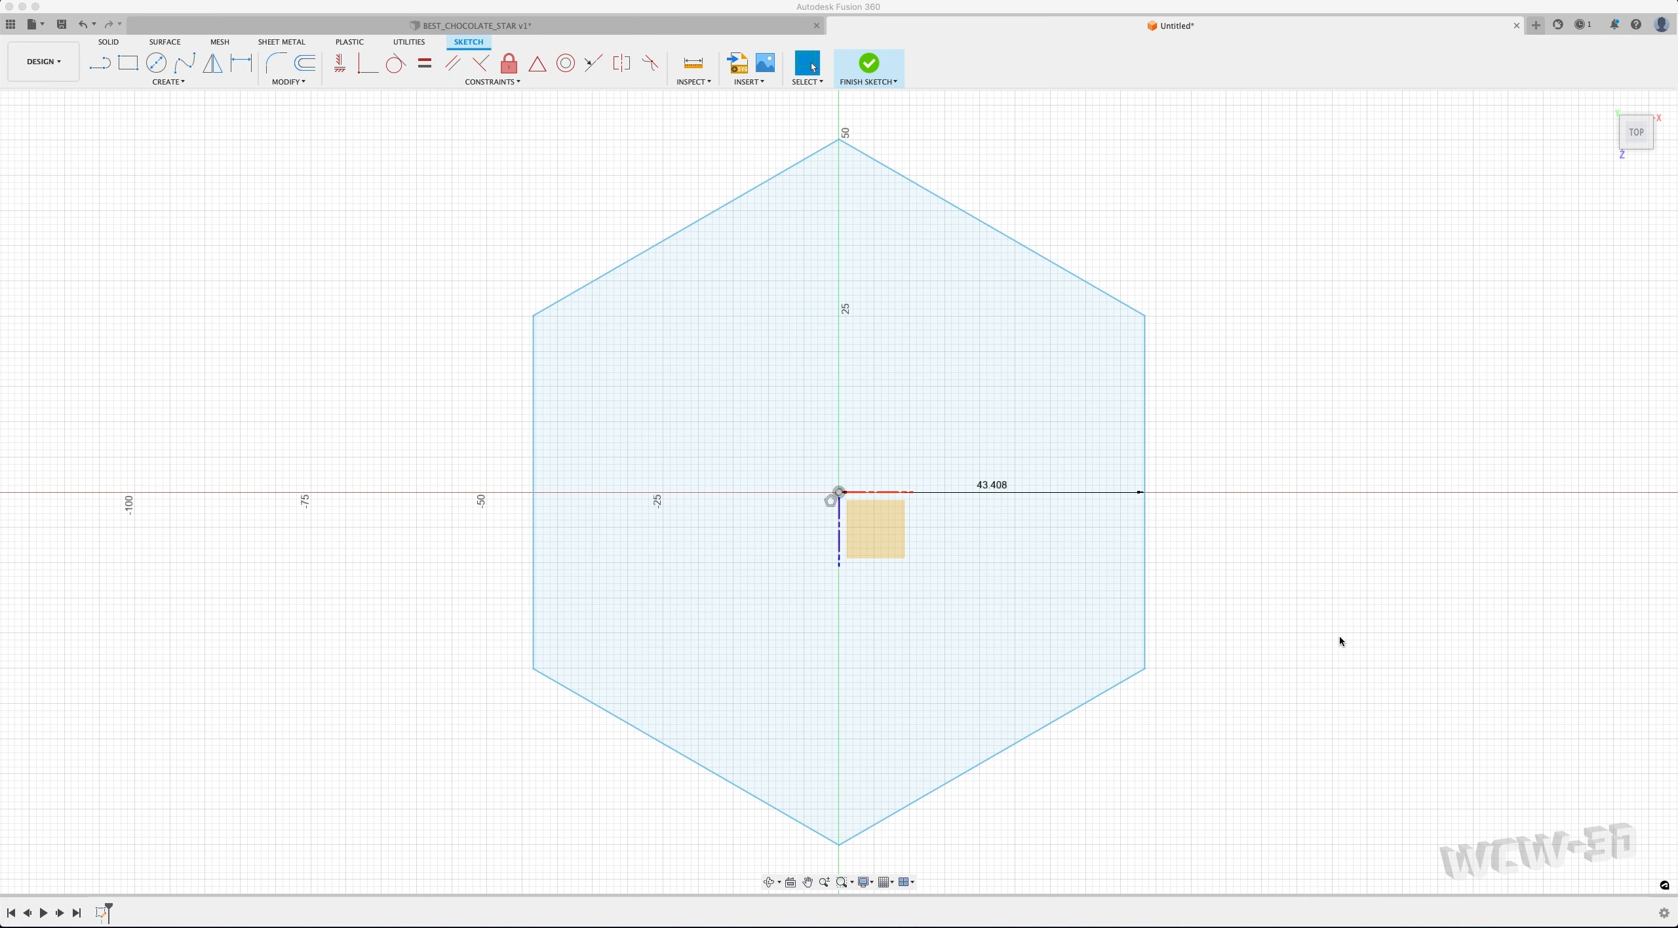
Set the hexagon's centre-to-edge dimension to 21.704 mm
double_click(995, 485)
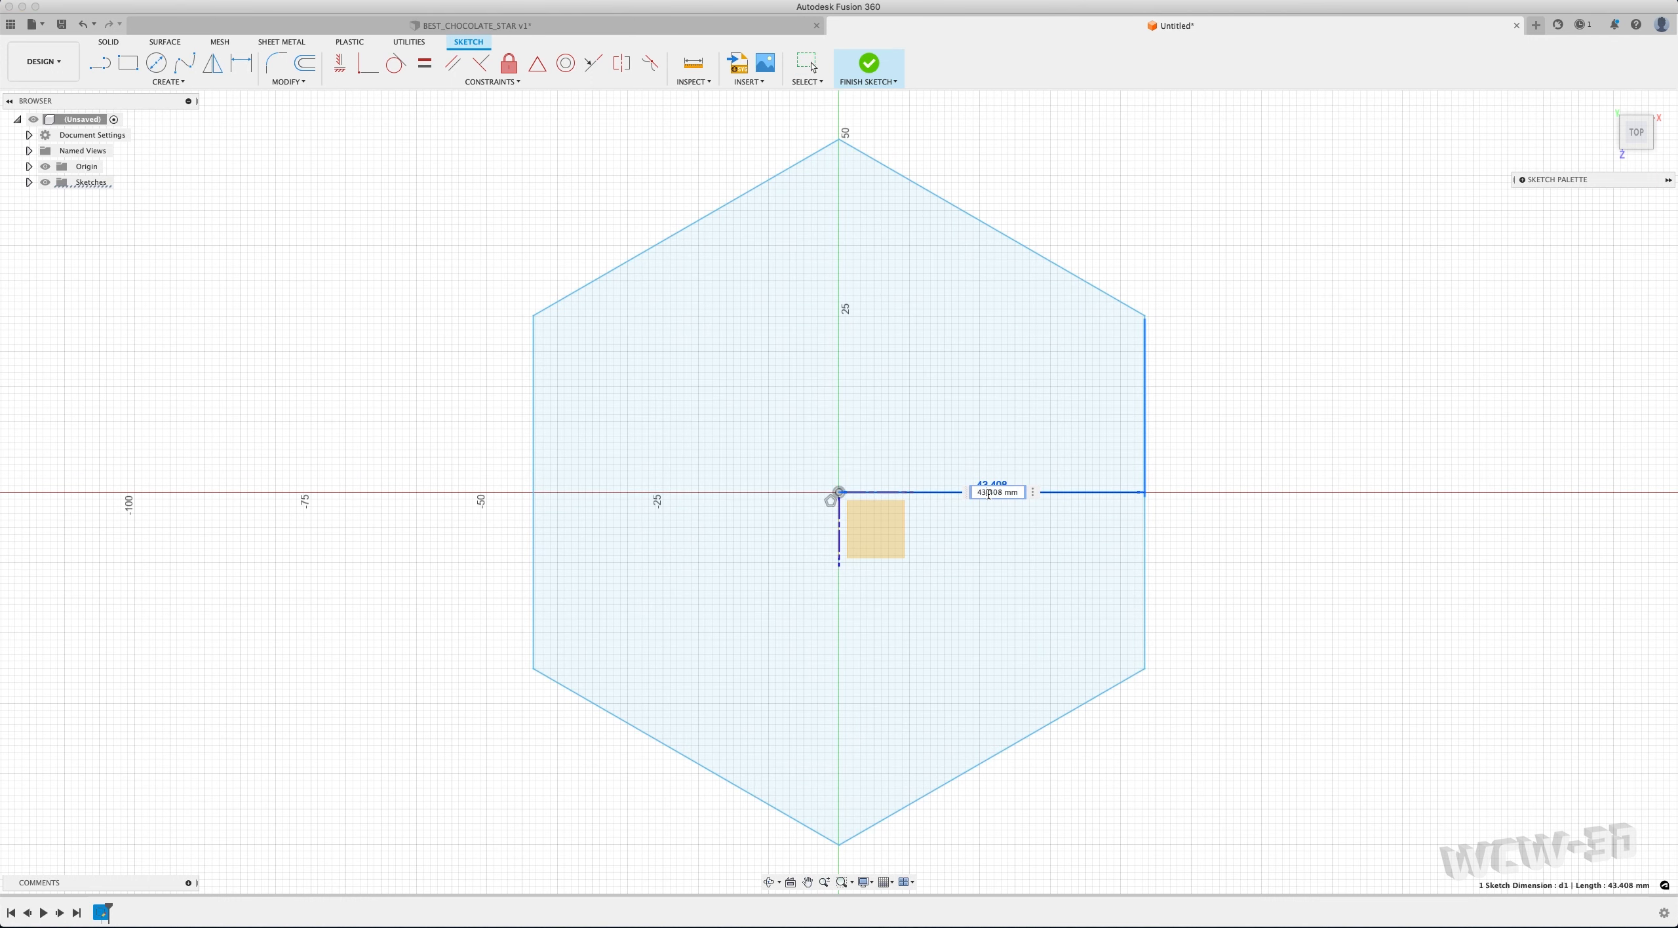
double_click(974, 491)
text(21.)
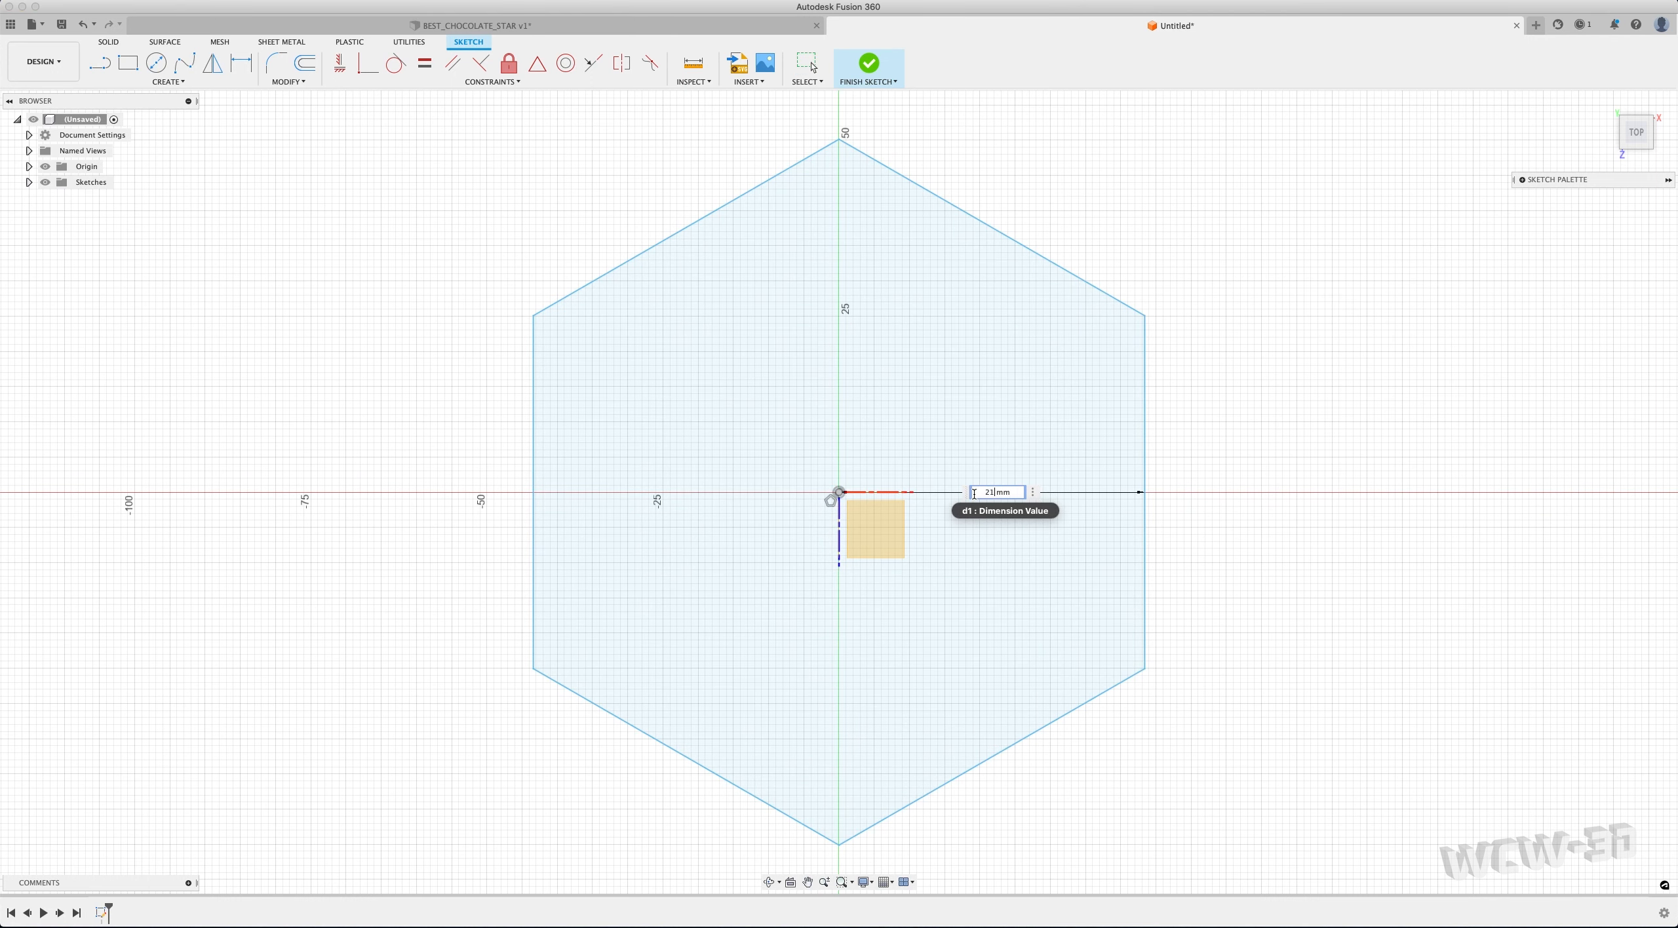
text(704)
key(Return)
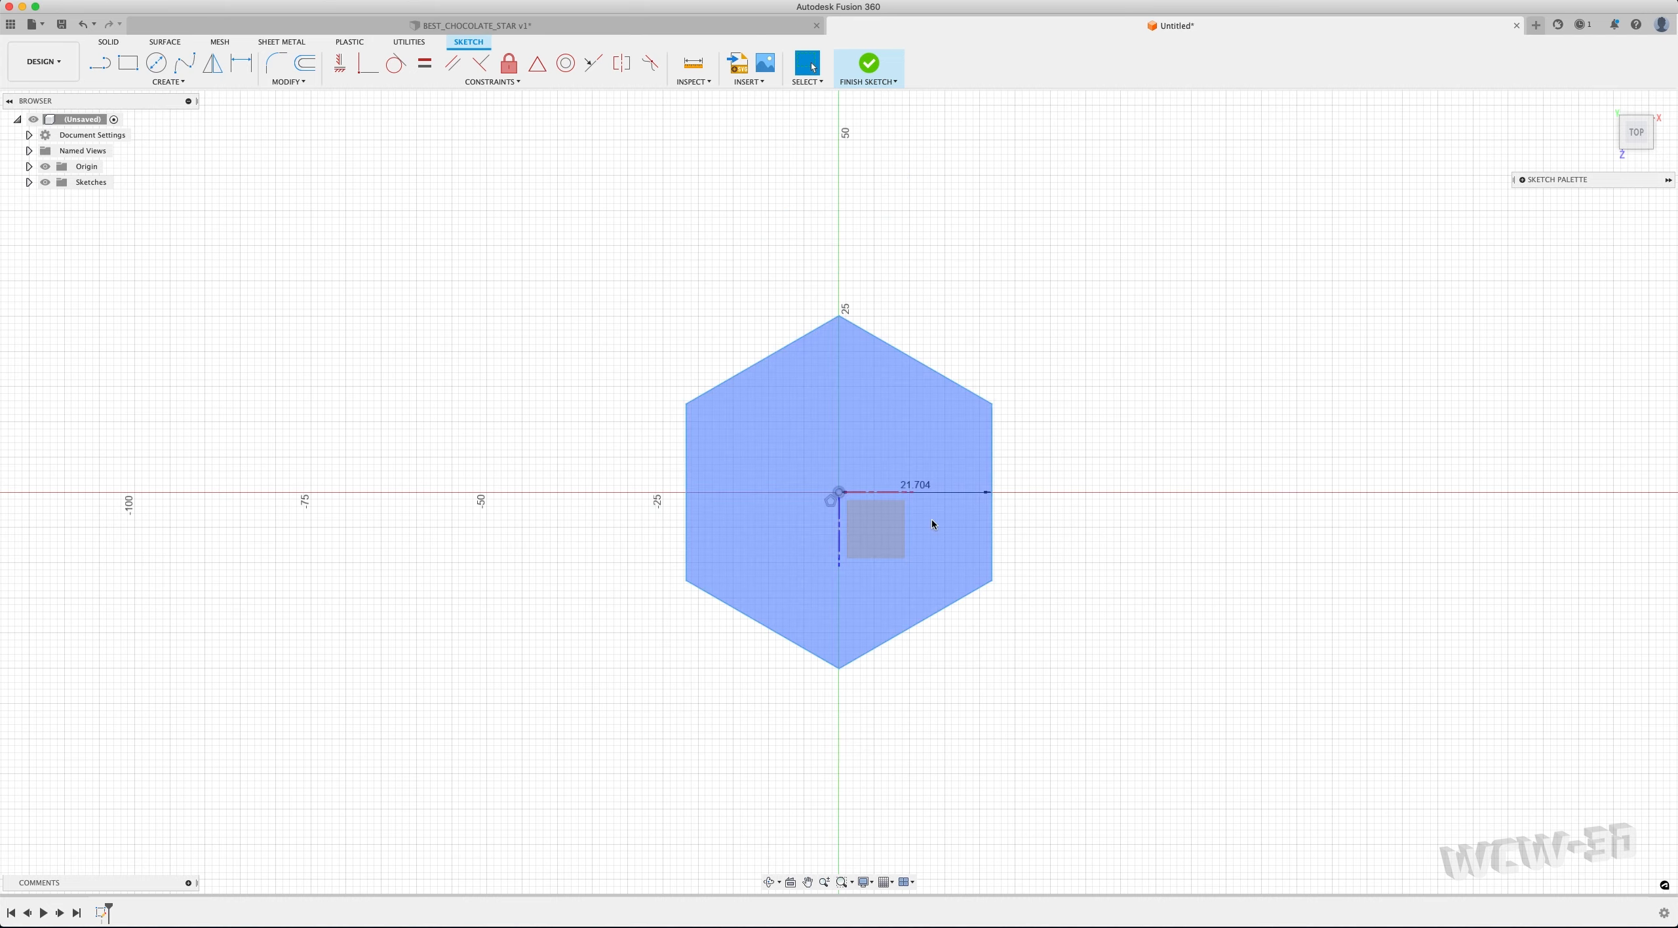
Draw a center diameter circle of 12.75 mm at the origin, inside the hexagon
scroll(918, 509, up, 5)
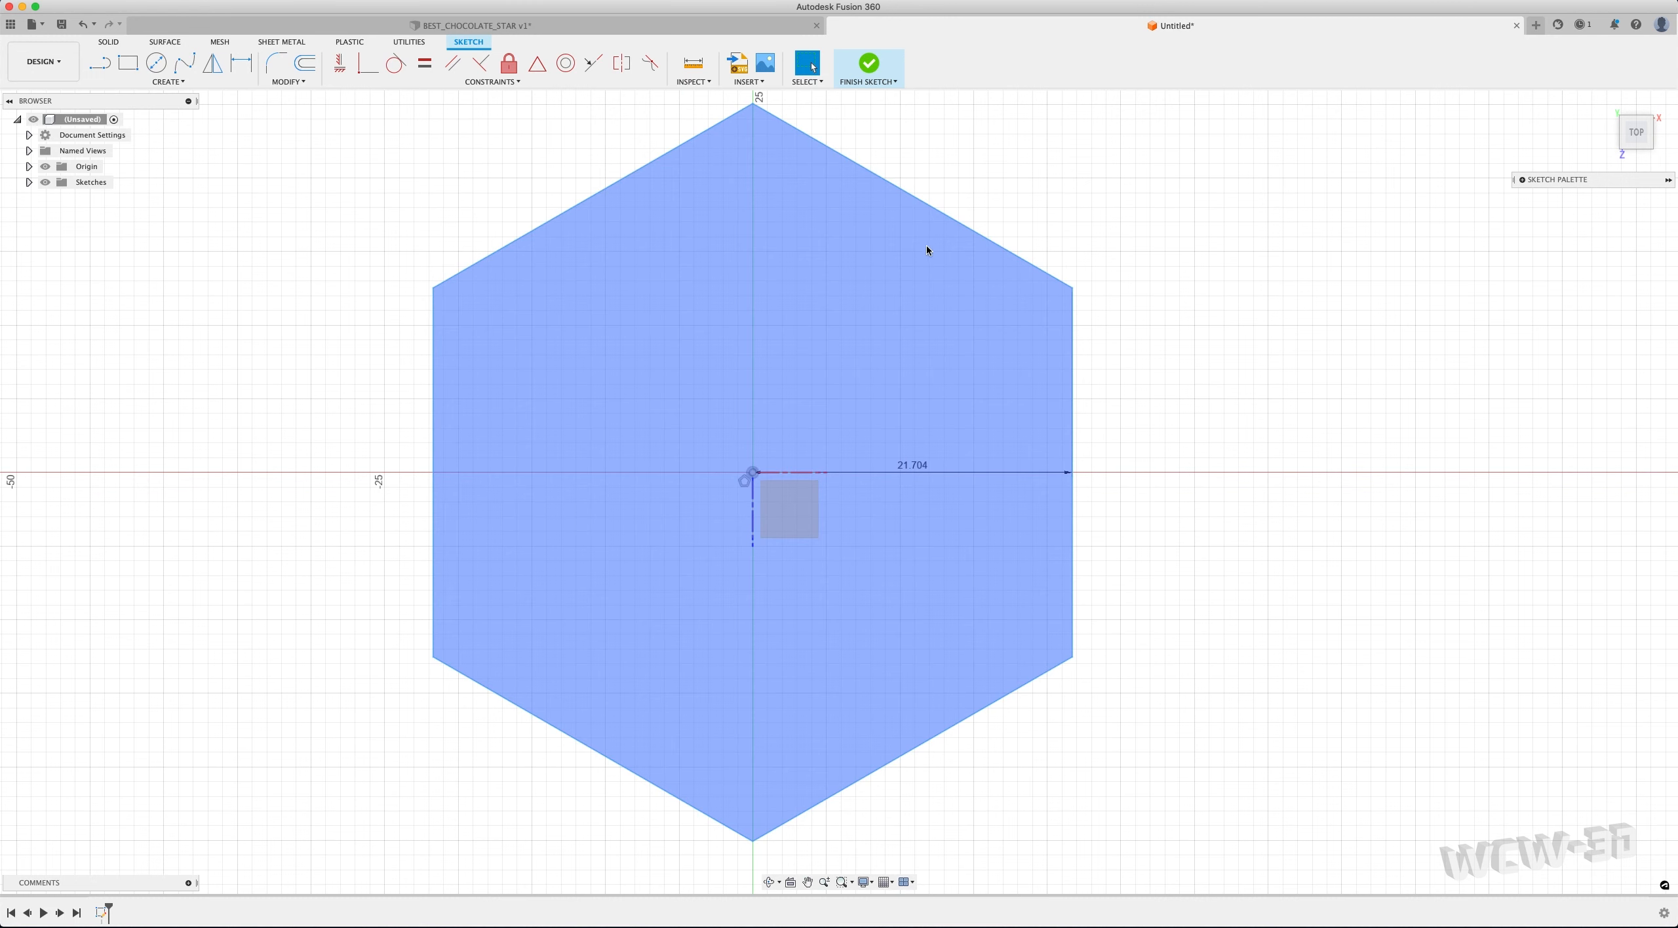
click(183, 83)
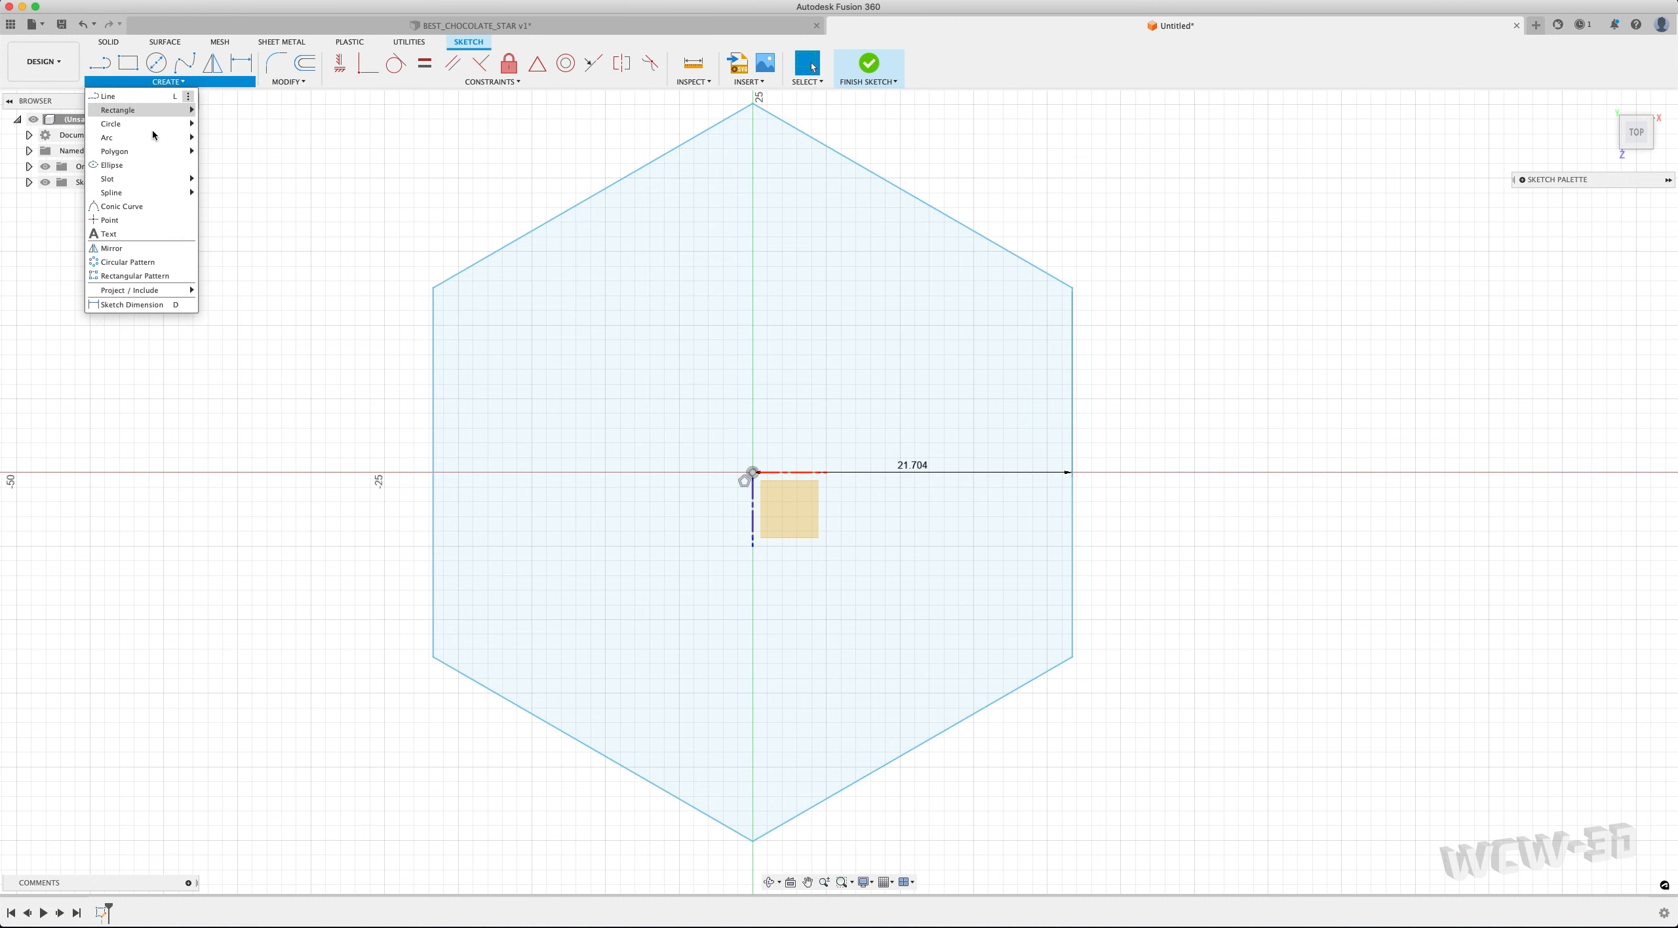
mouse_move(135, 126)
click(251, 124)
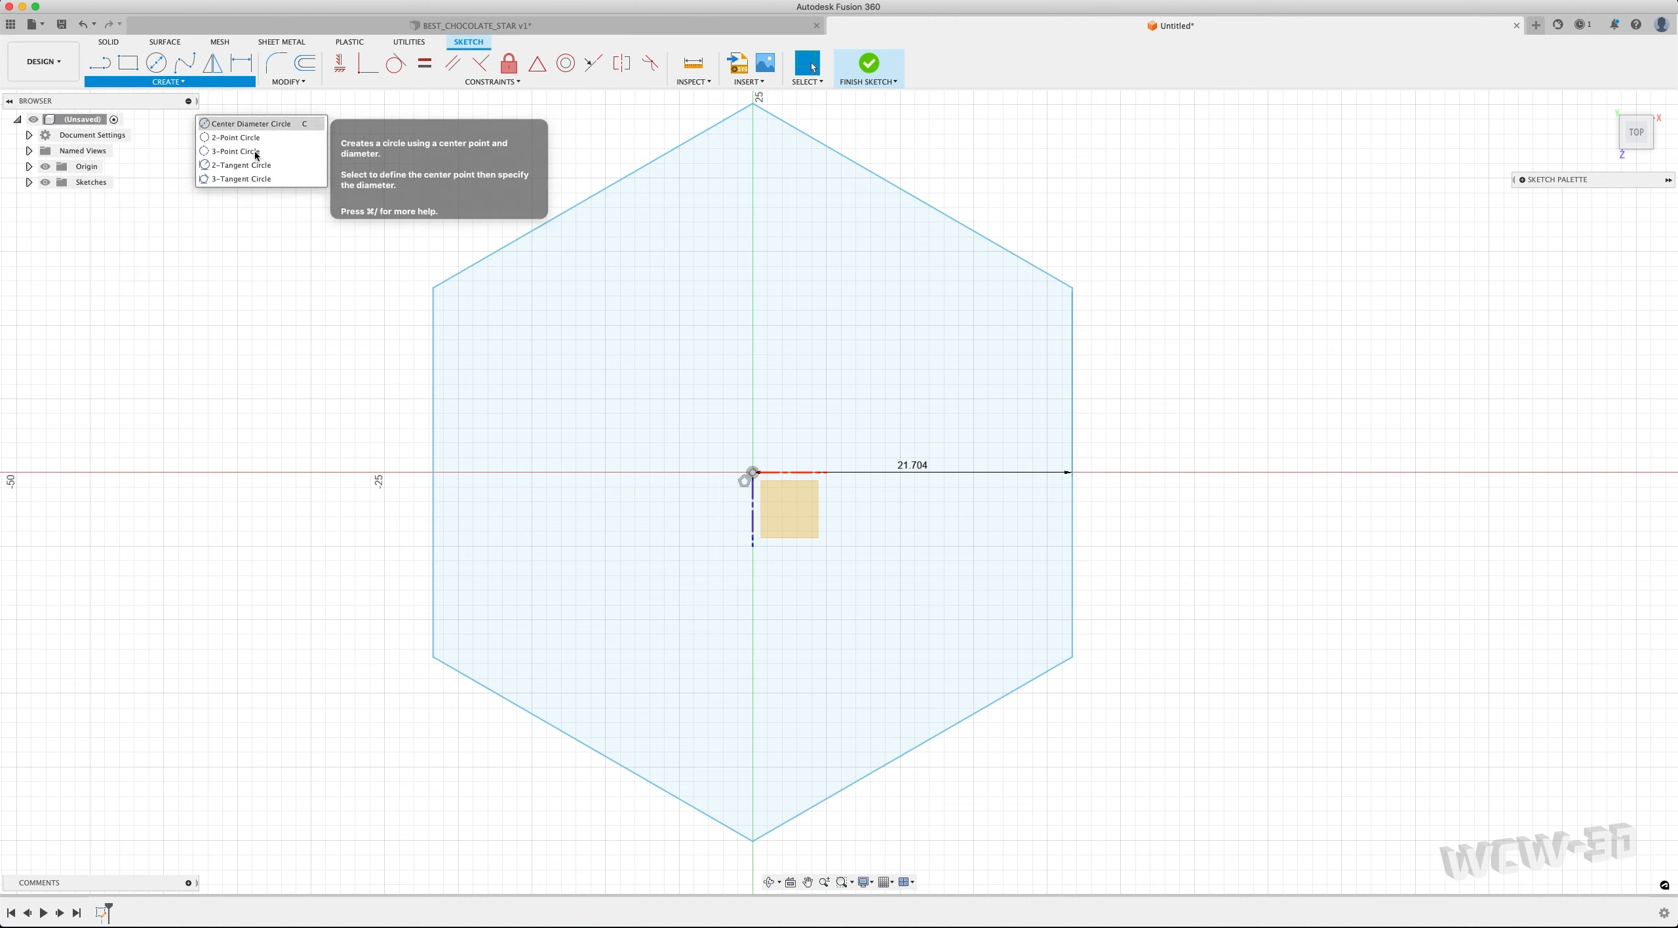
click(753, 474)
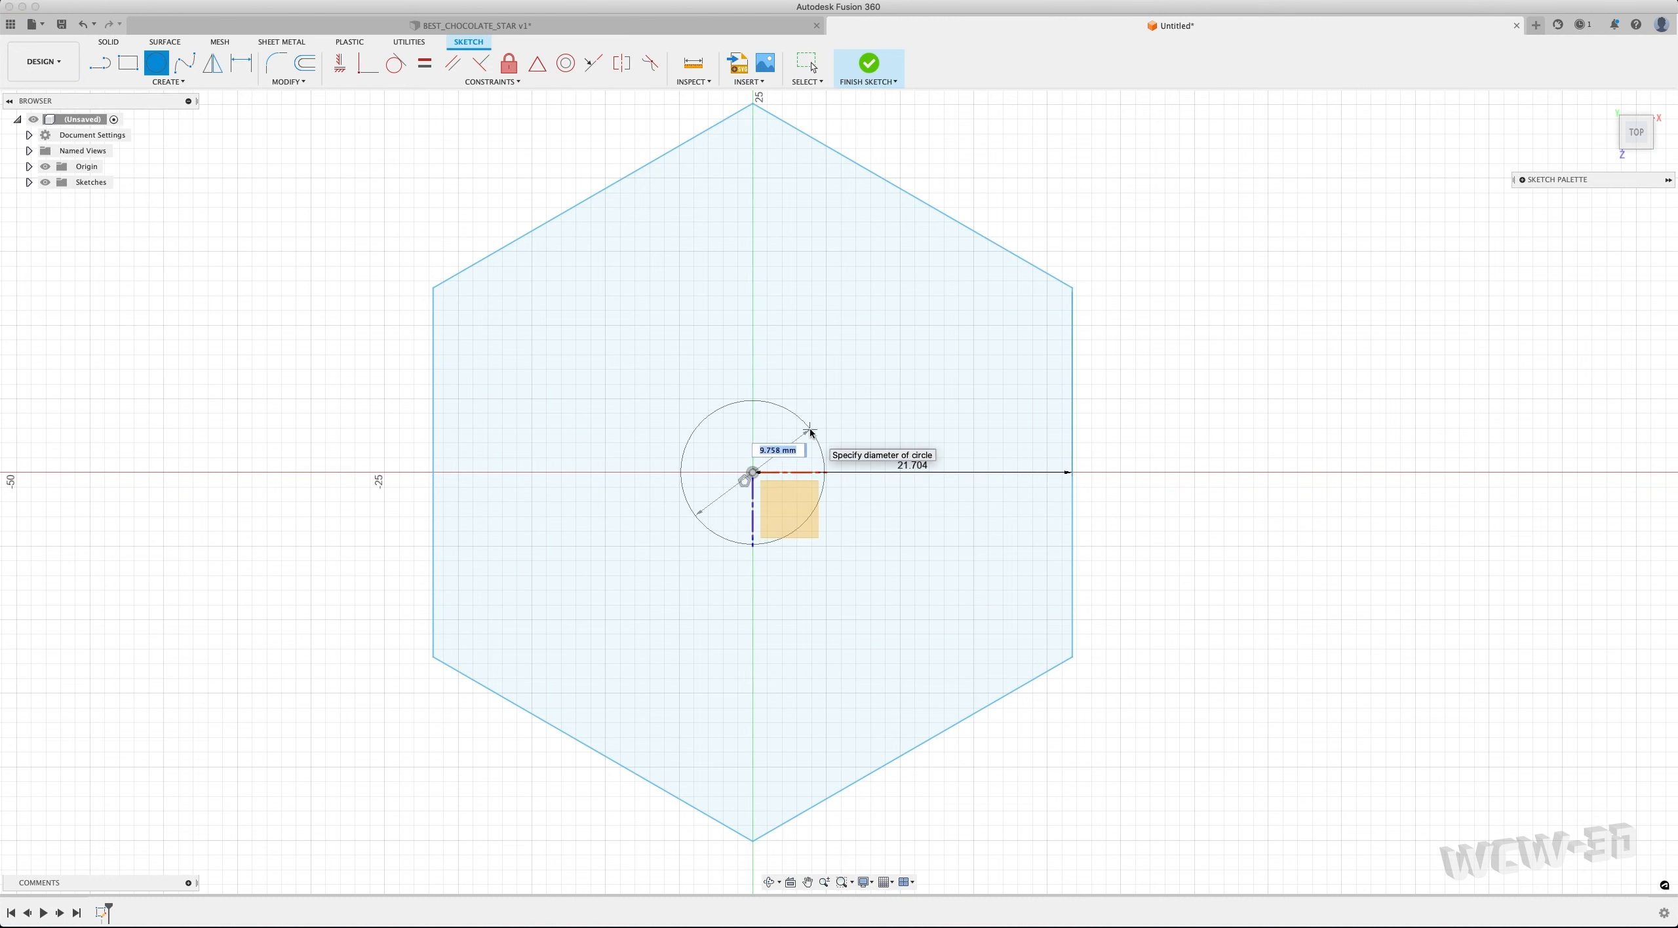
text(12.75)
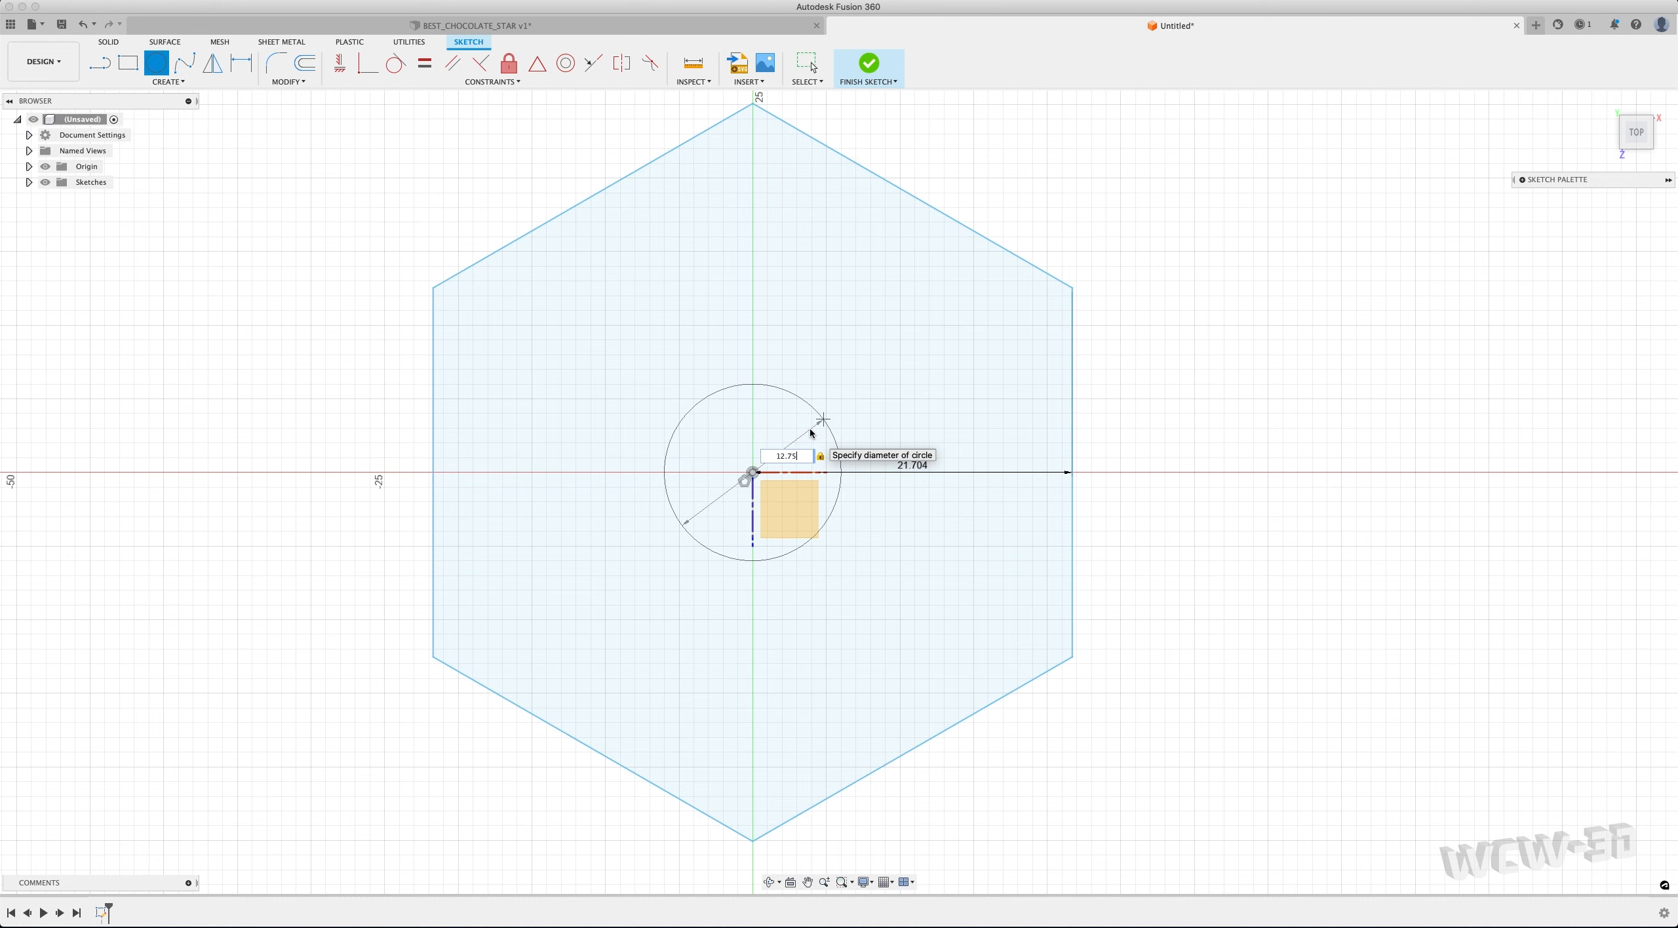
key(Tab)
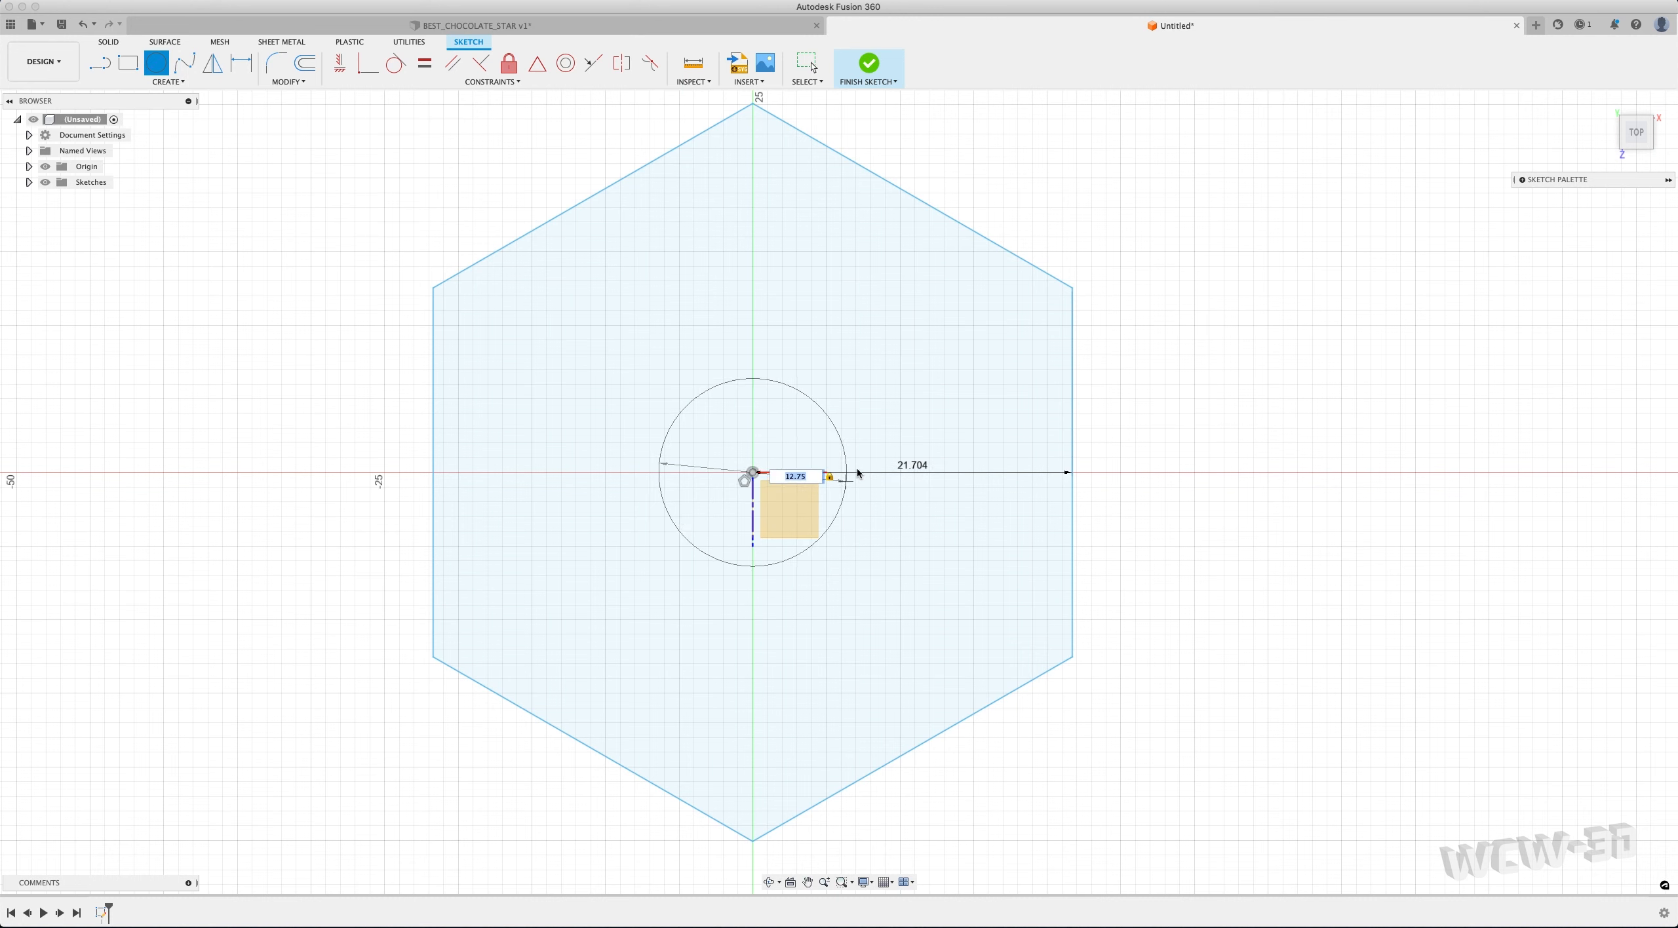
key(Return)
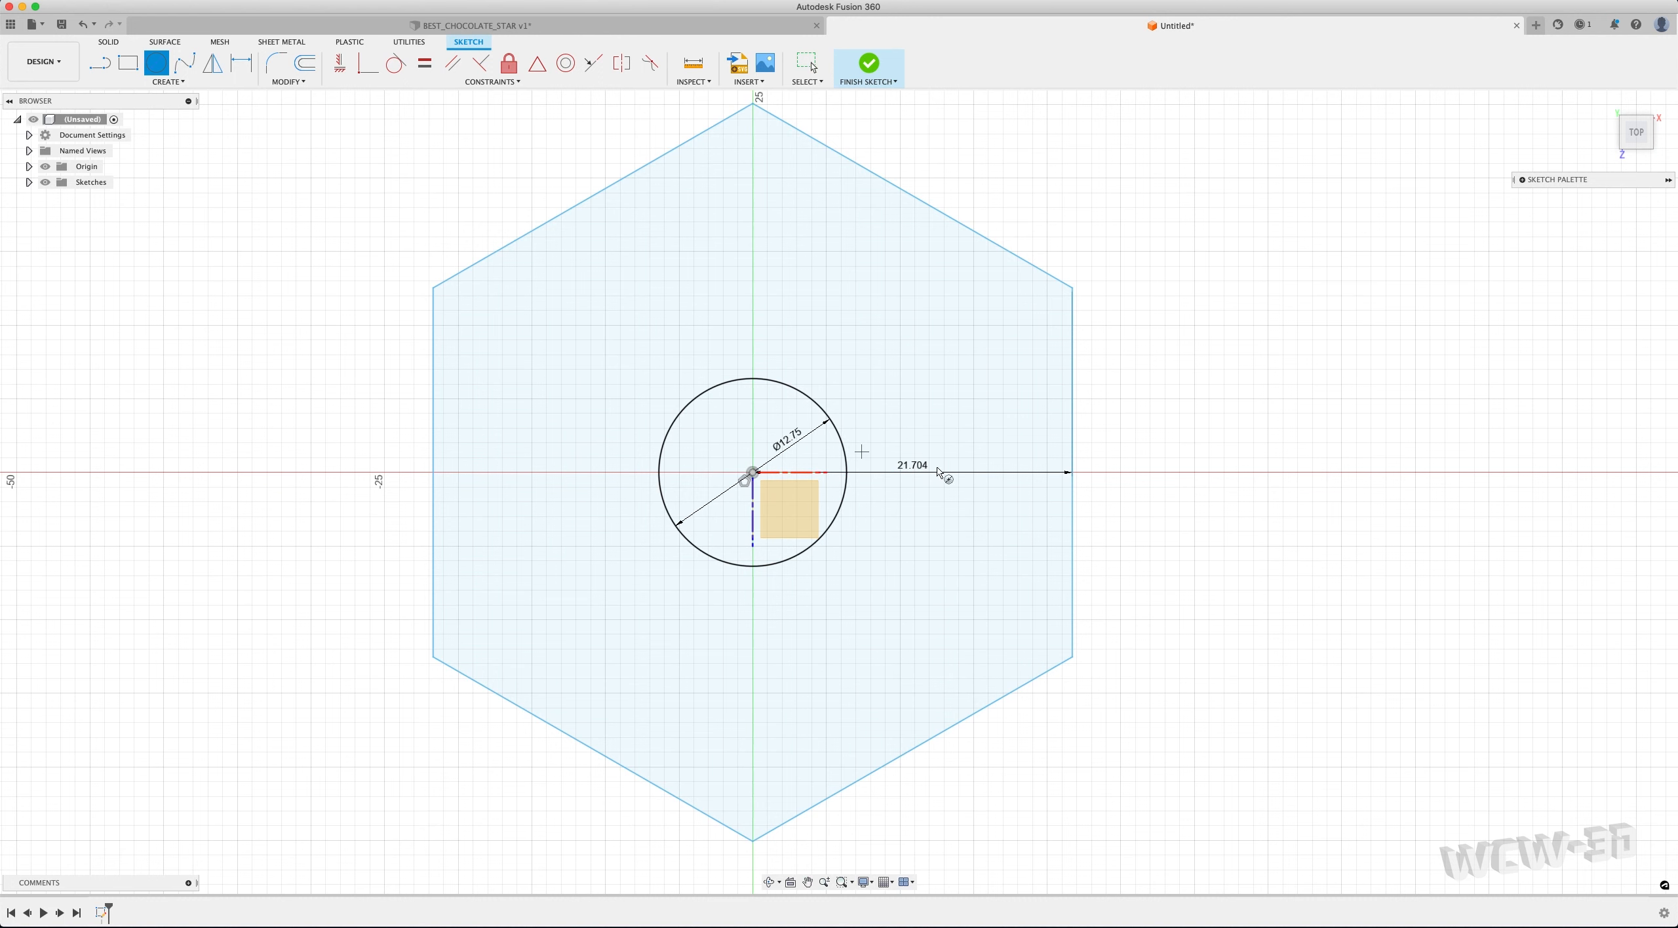
key(Escape)
Convert the 12.75 mm circle to construction geometry so that it does not divide the hexagon's profile
click(965, 491)
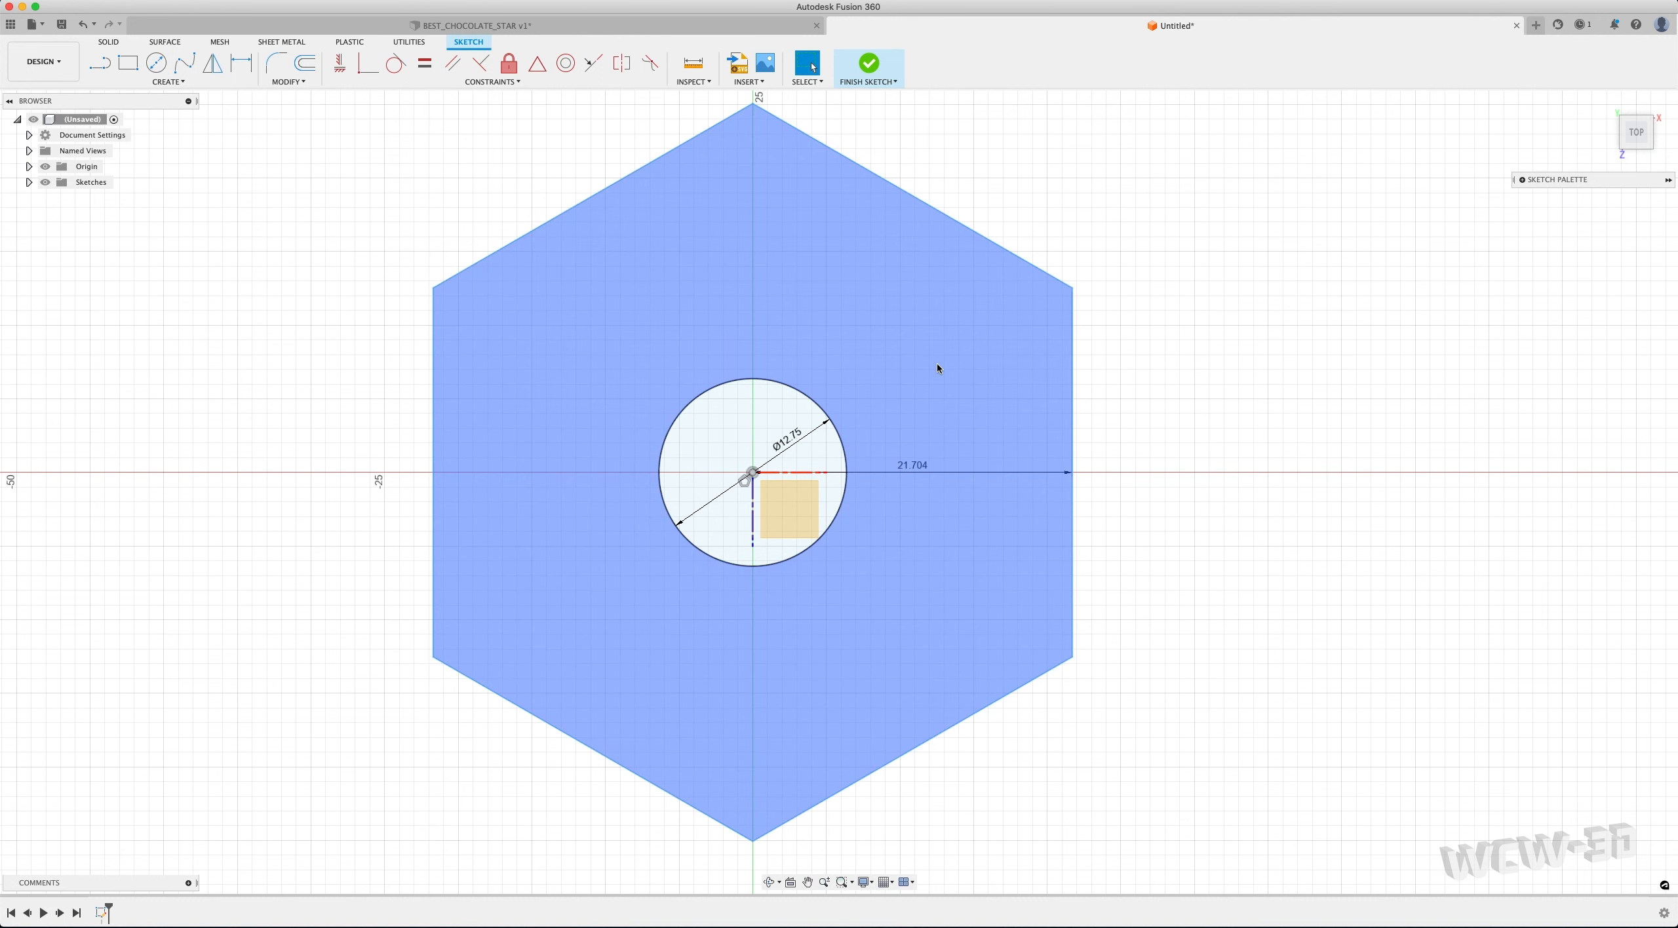
click(777, 419)
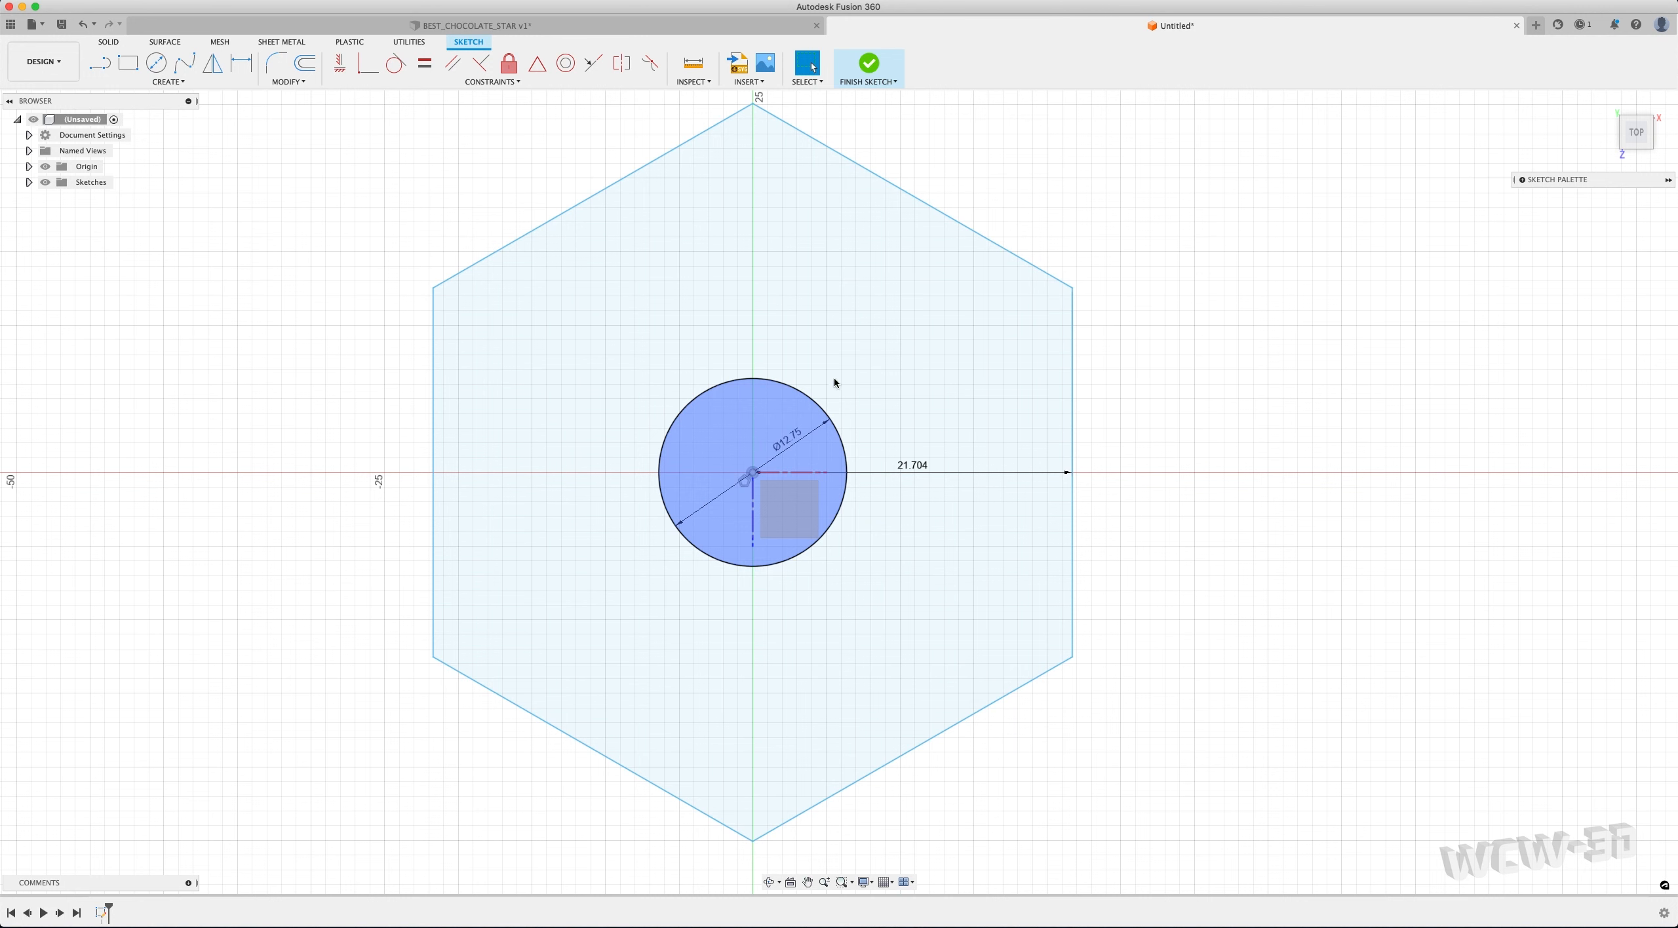
click(897, 352)
click(800, 392)
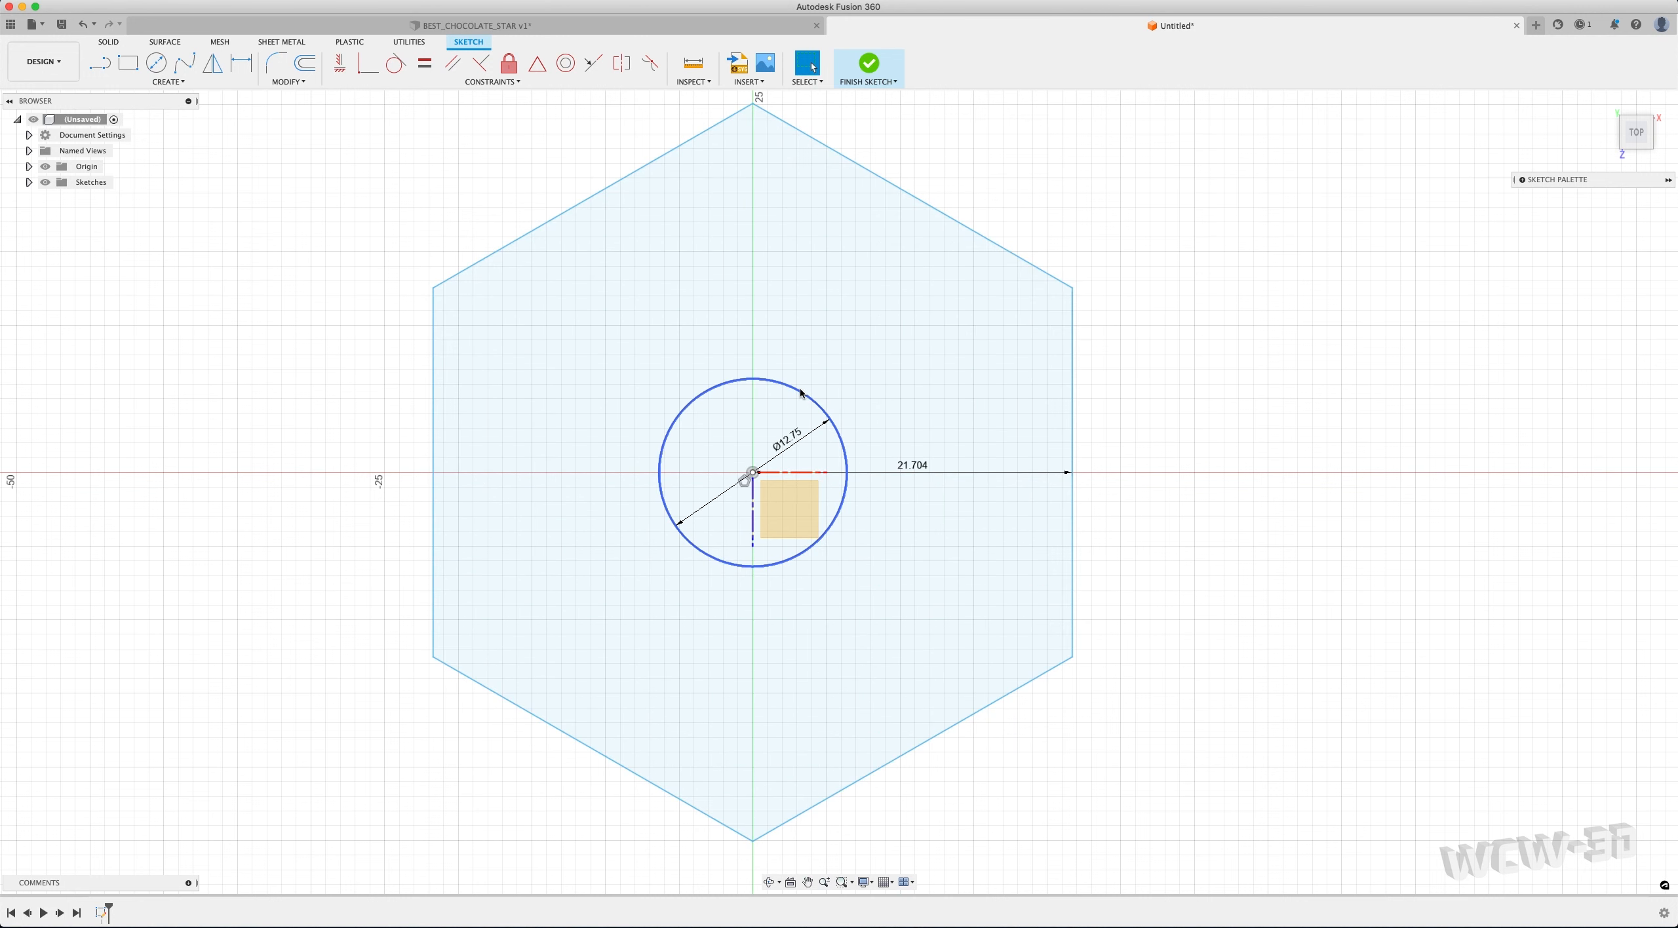
right_click(801, 392)
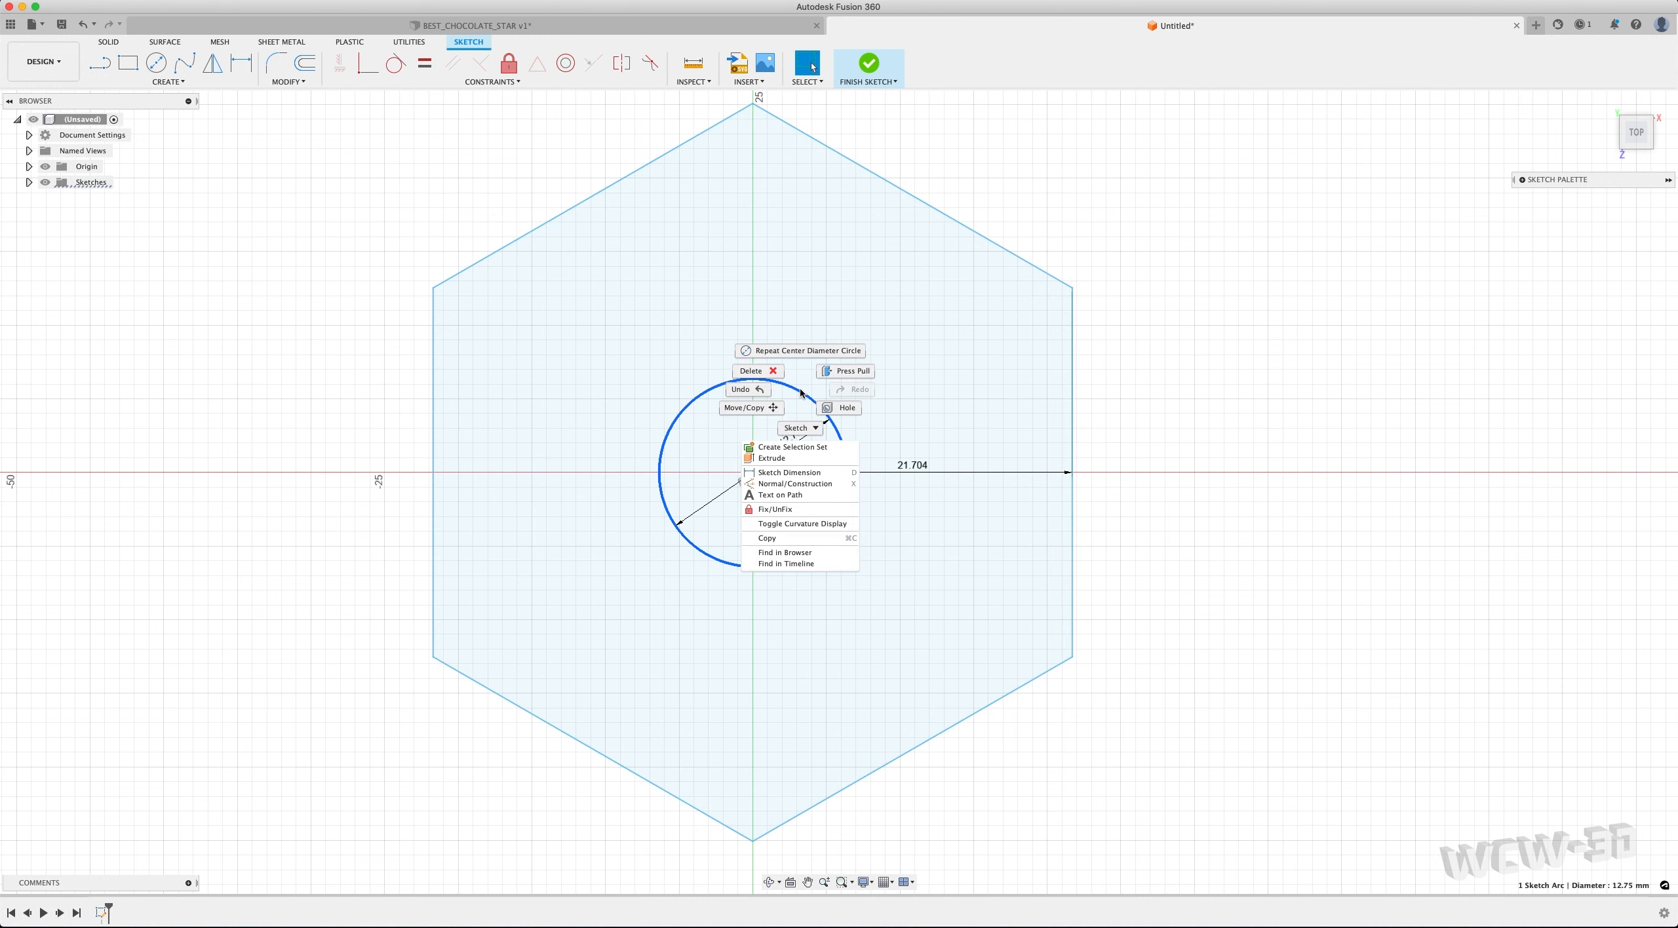
click(795, 480)
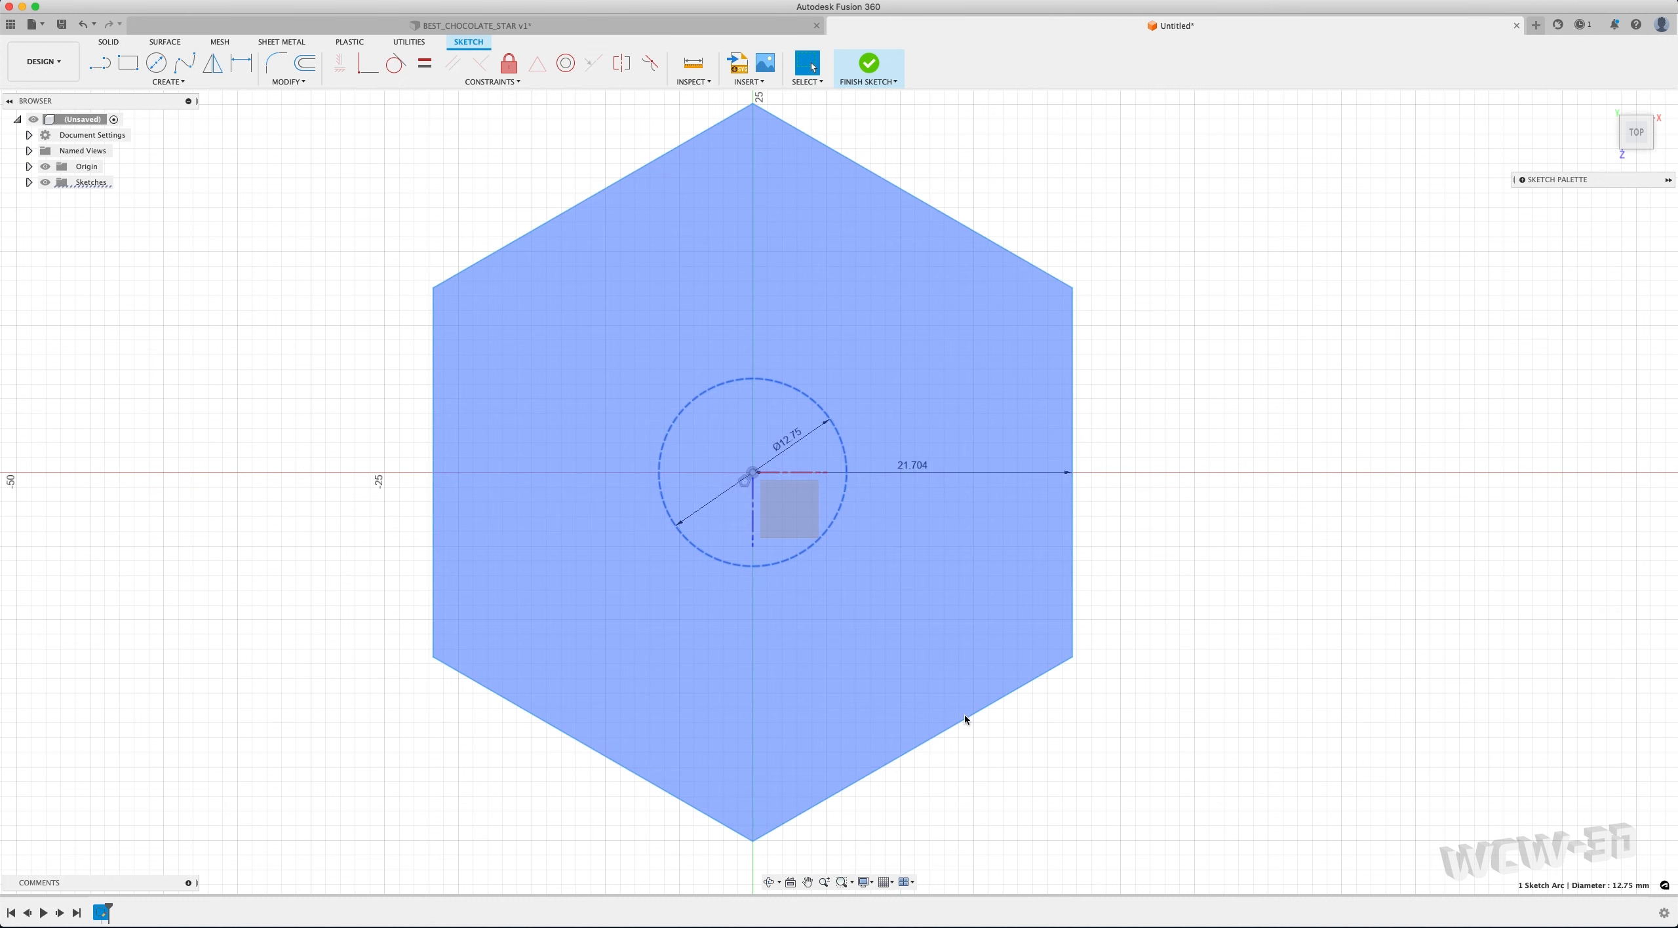
Draw two lines connecting the origin to the midpoints of the hexagon's two lower slanted edges
scroll(968, 731, down, 1)
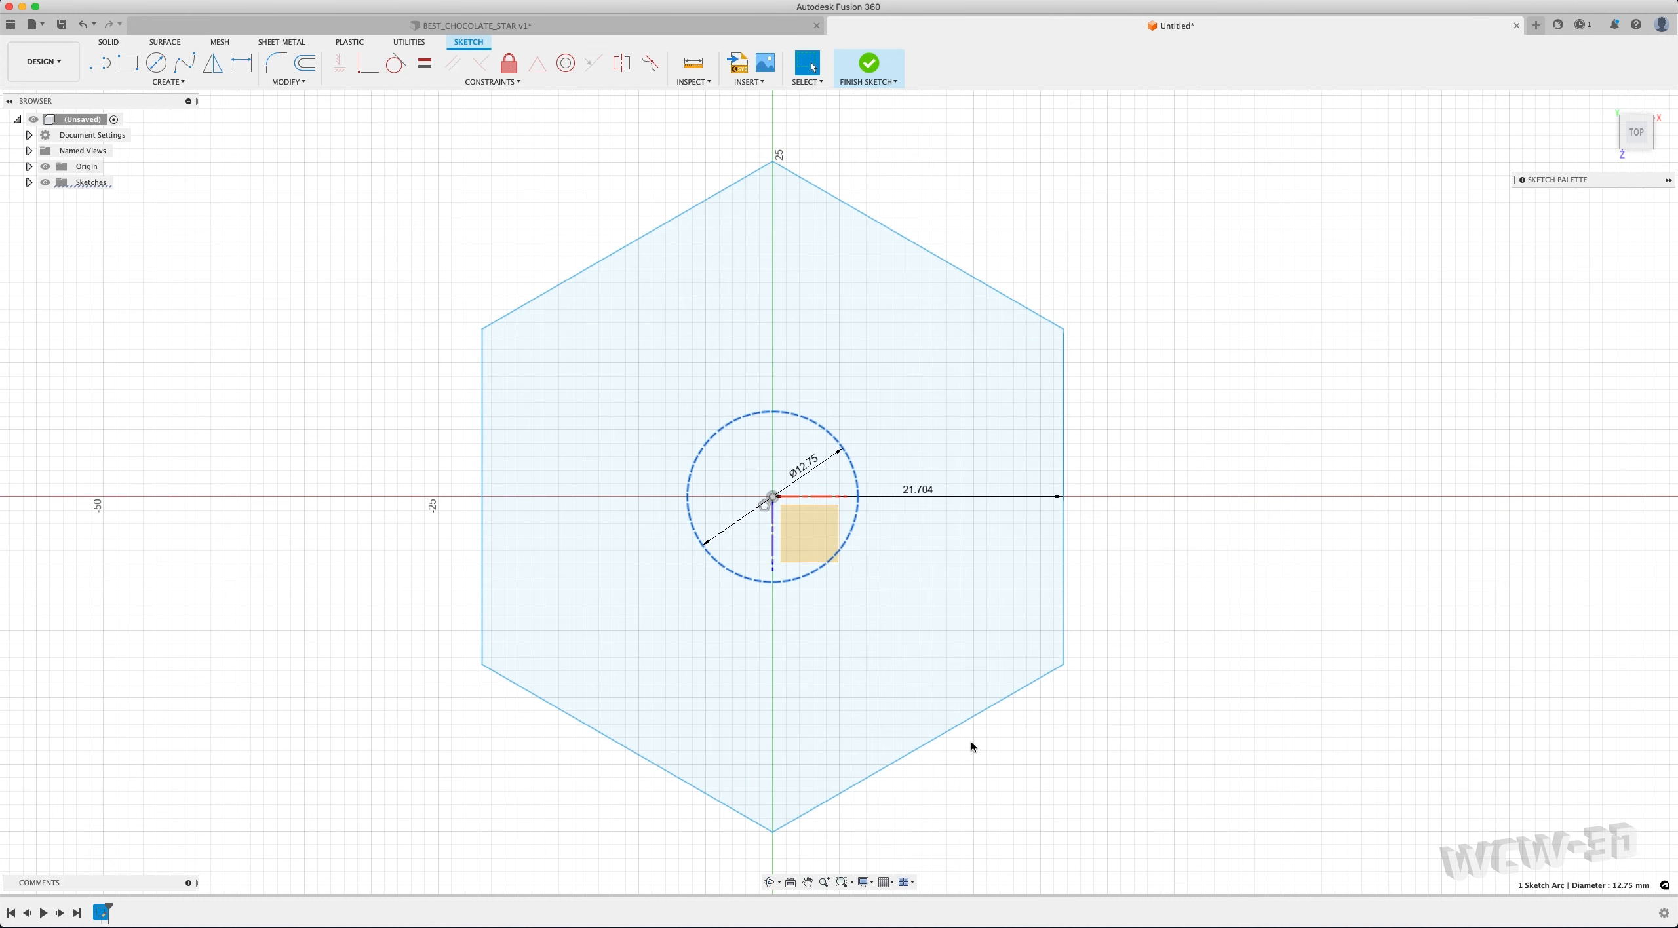
click(811, 882)
drag(948, 751, 935, 661)
key(Escape)
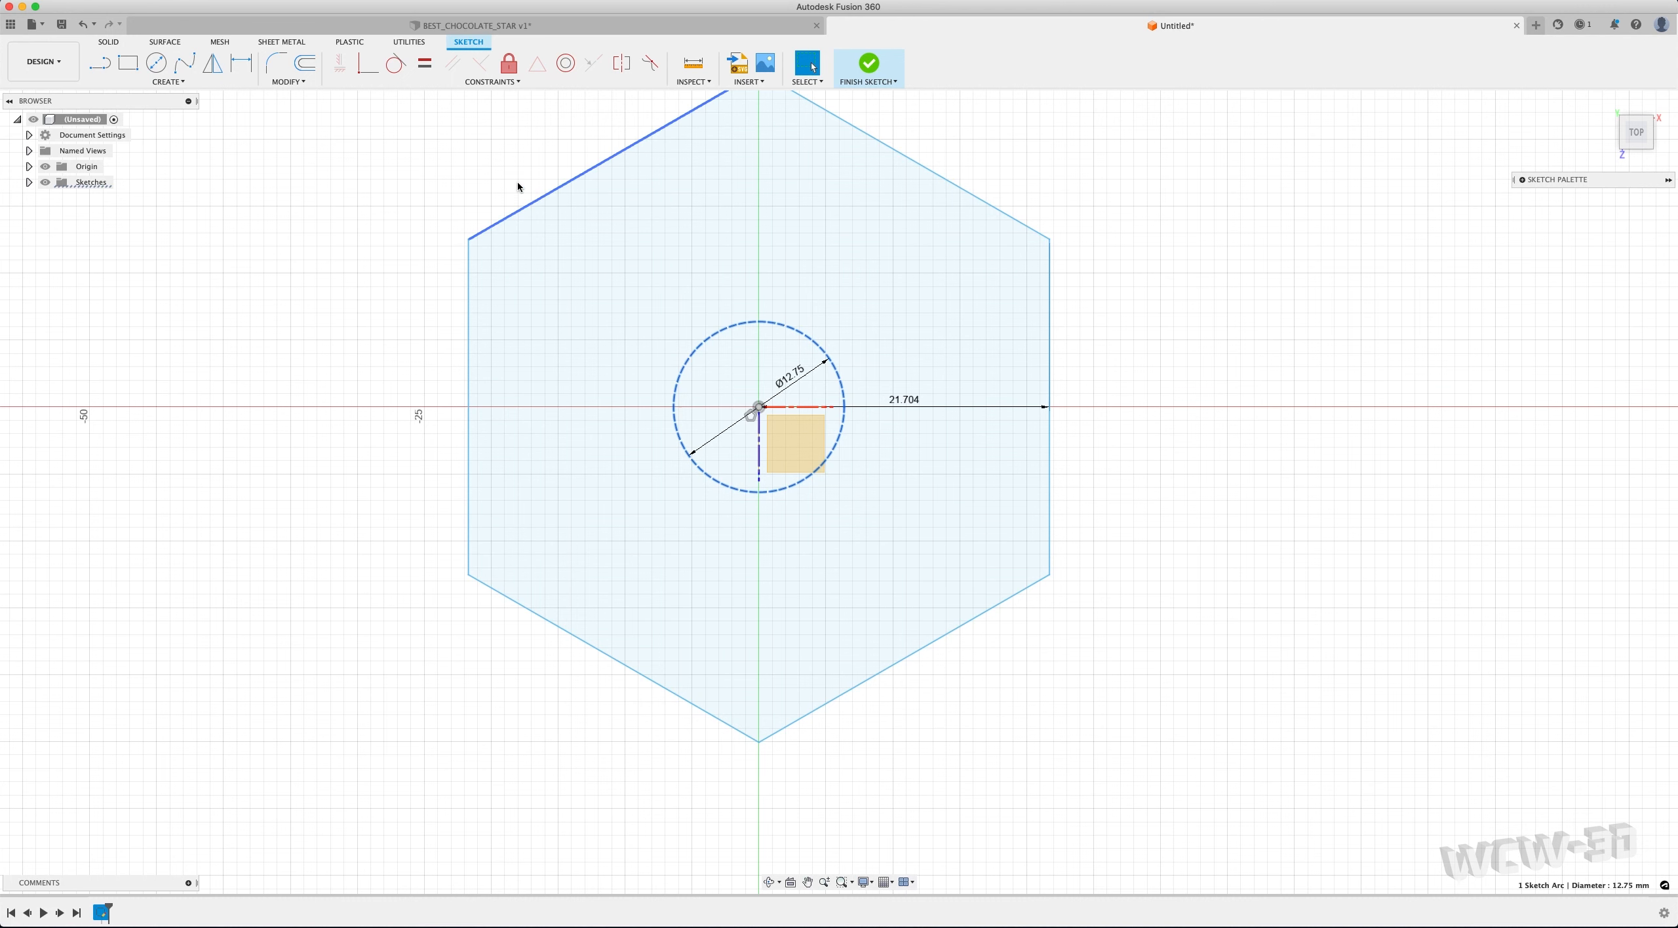
click(168, 82)
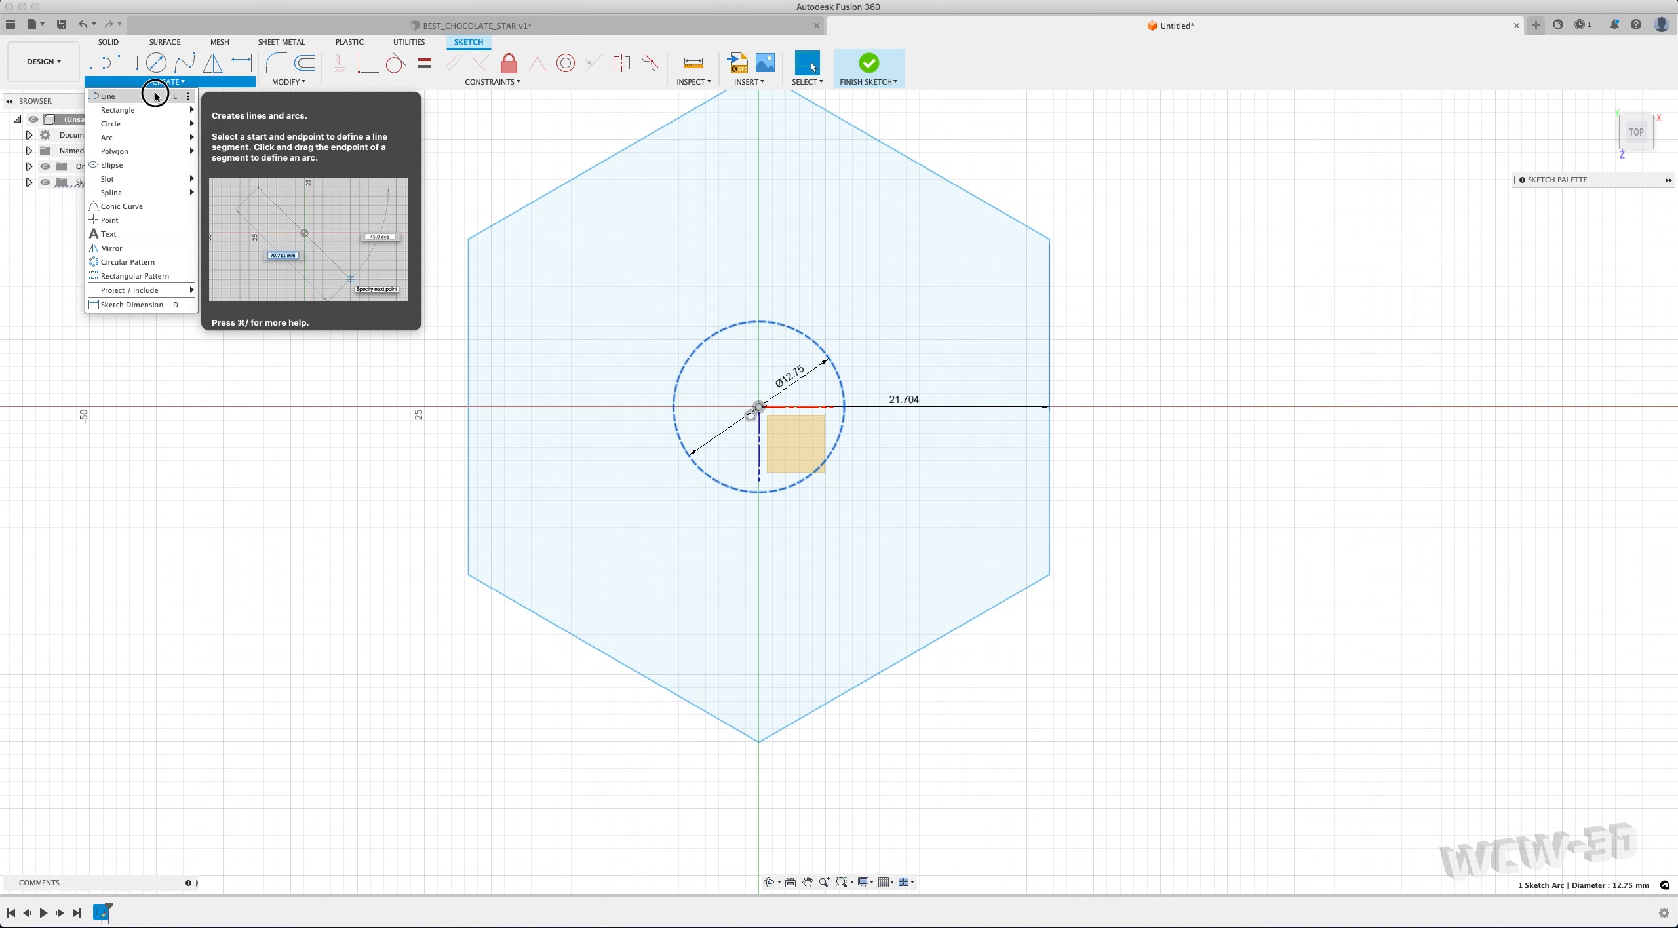
click(157, 97)
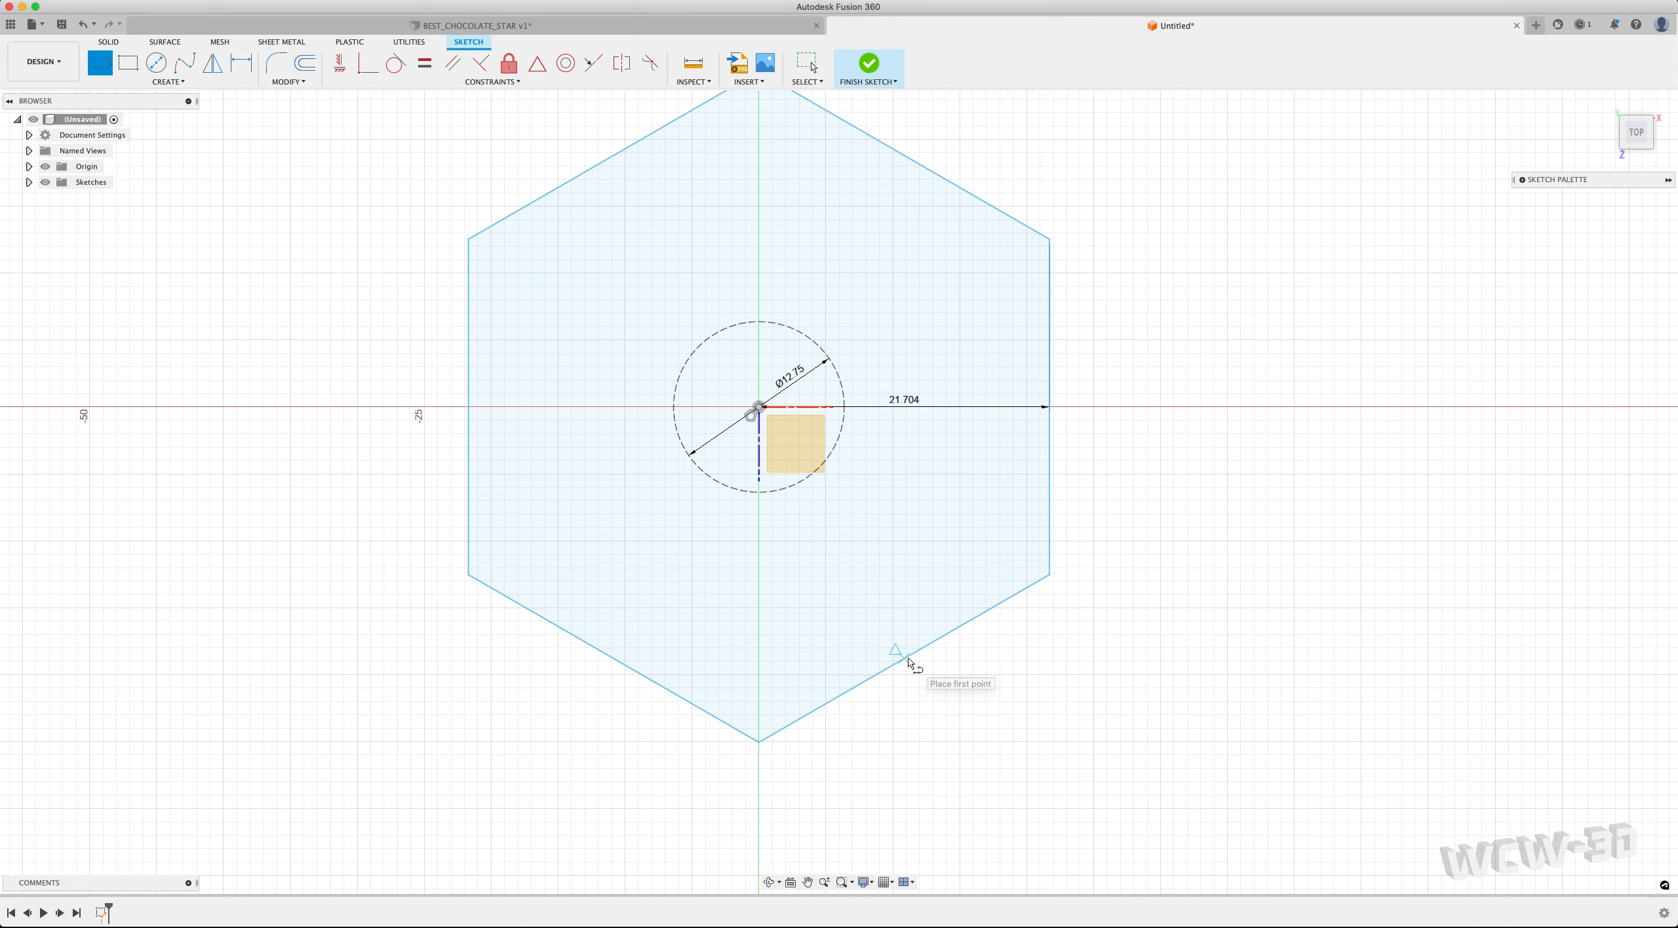
click(903, 657)
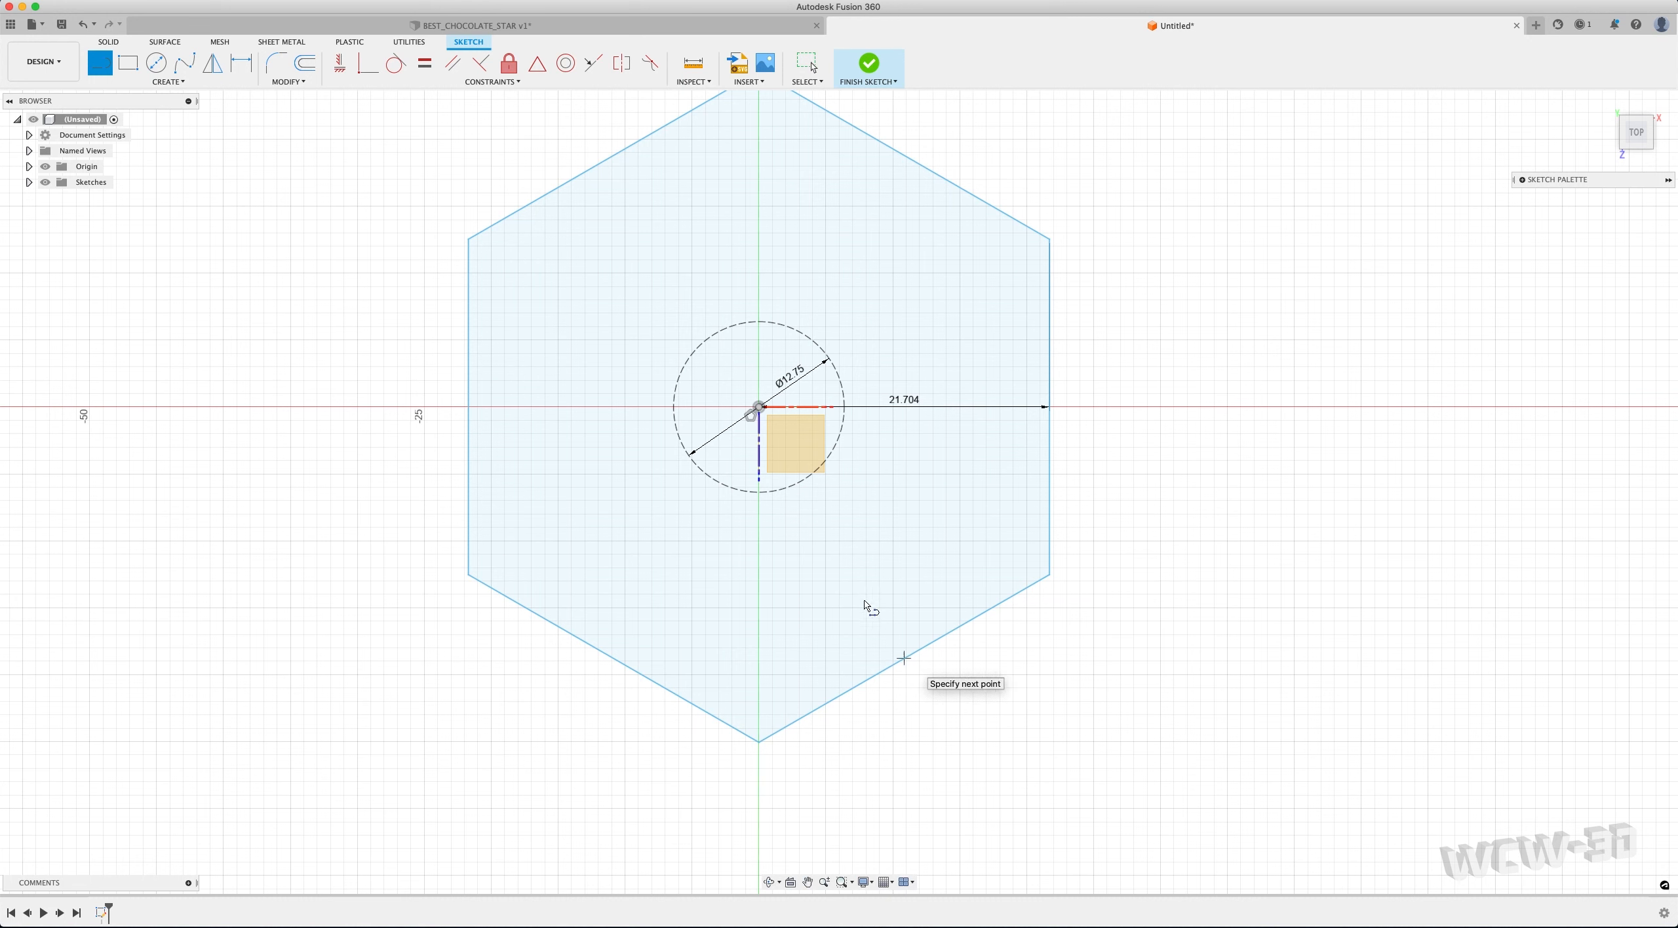
click(759, 407)
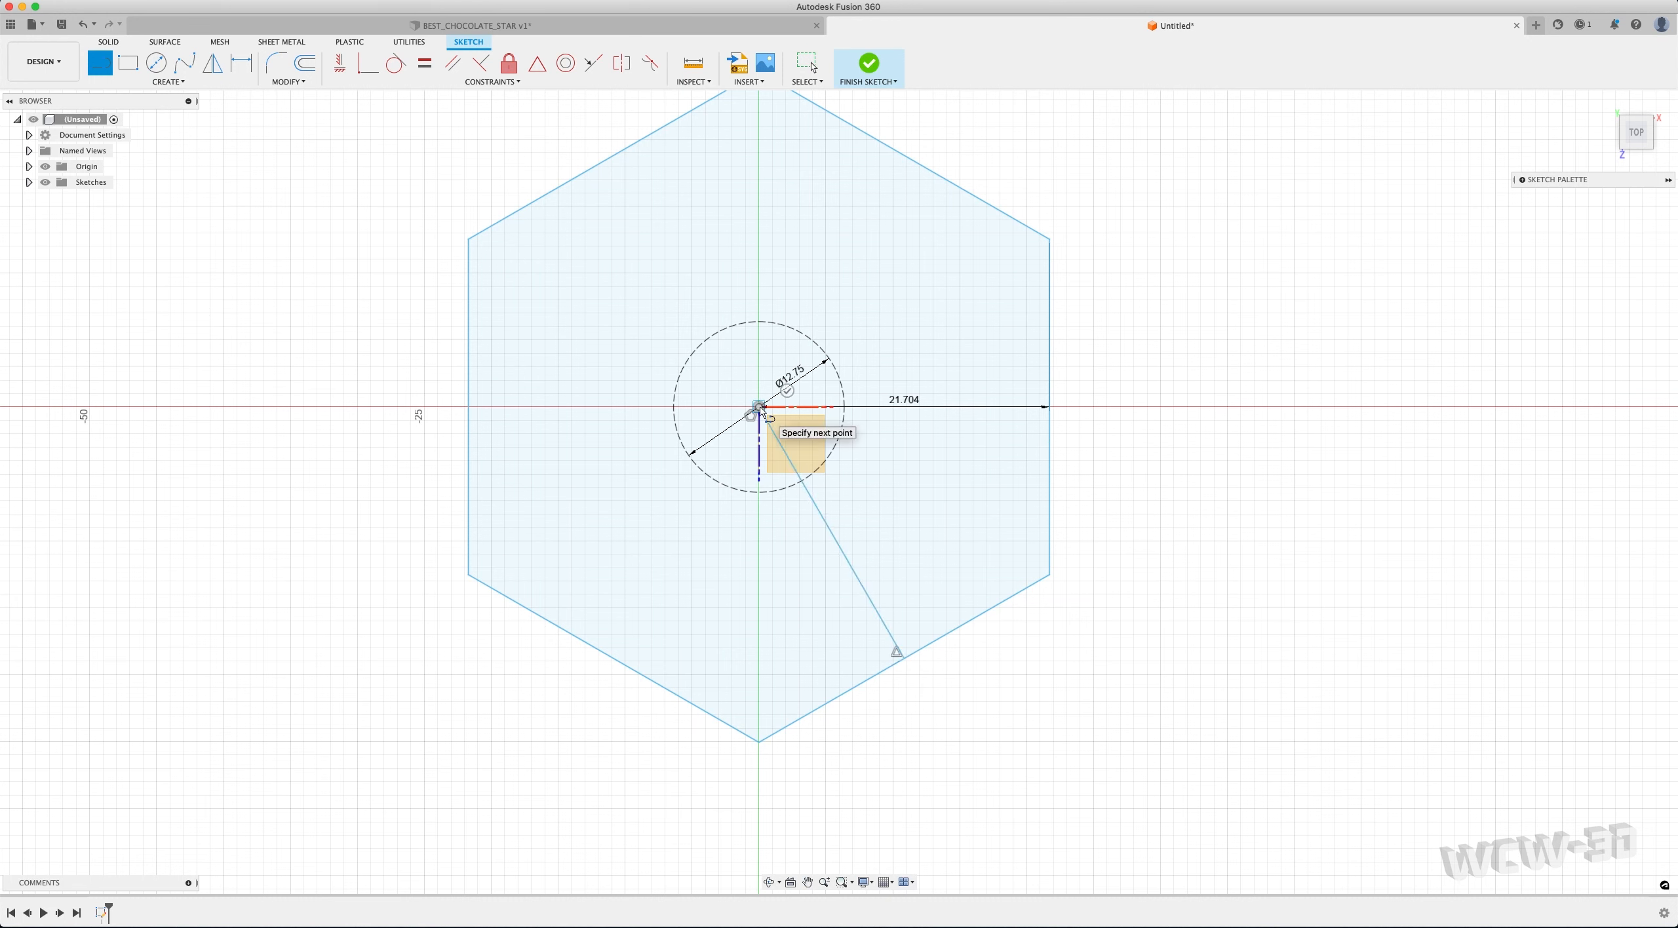
double_click(609, 659)
key(Escape)
Draw two lines from the hexagon's bottom vertex to the points where the construction circle crosses the two lines from the origin
scroll(840, 780, up, 1)
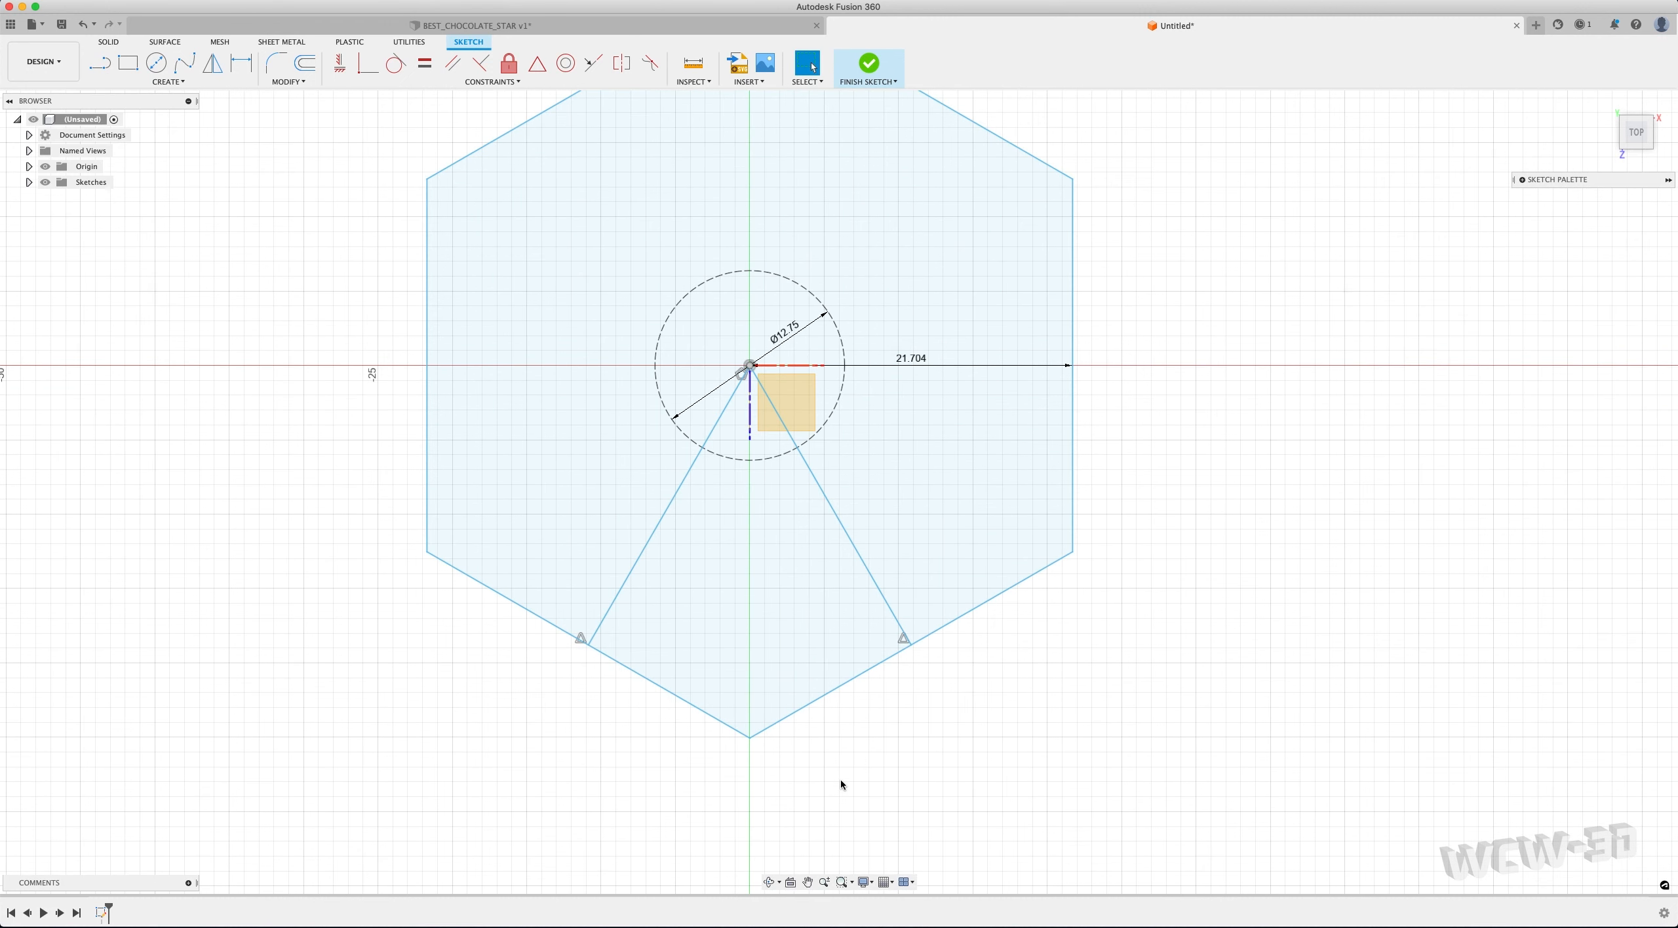
scroll(844, 778, up, 2)
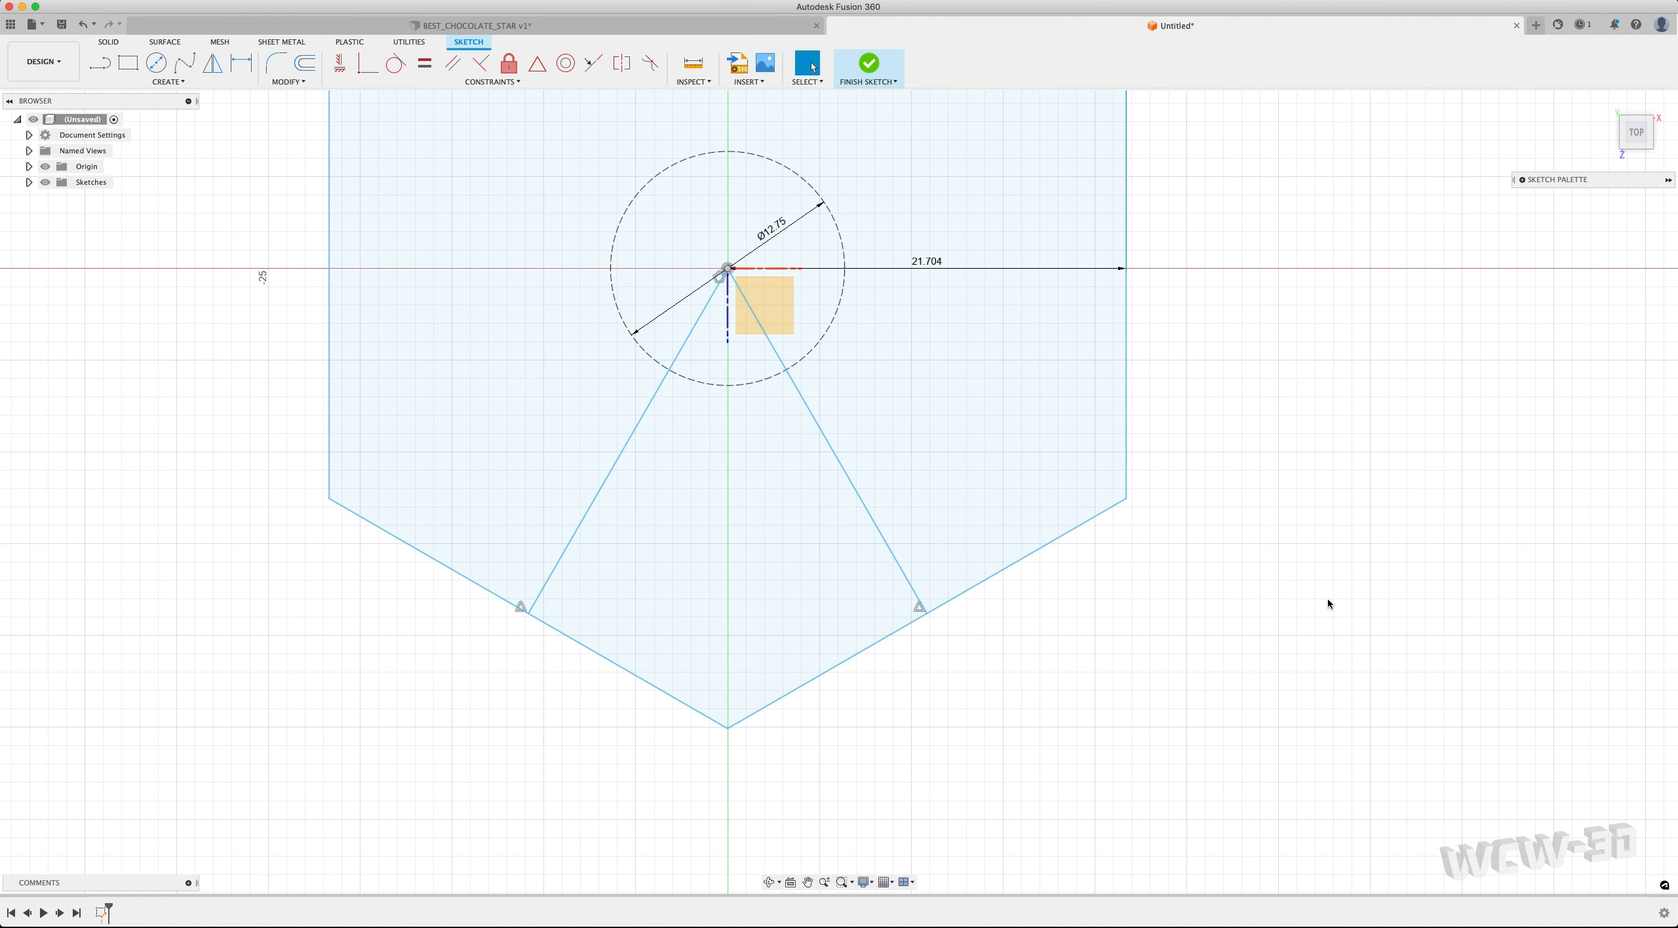
key(l)
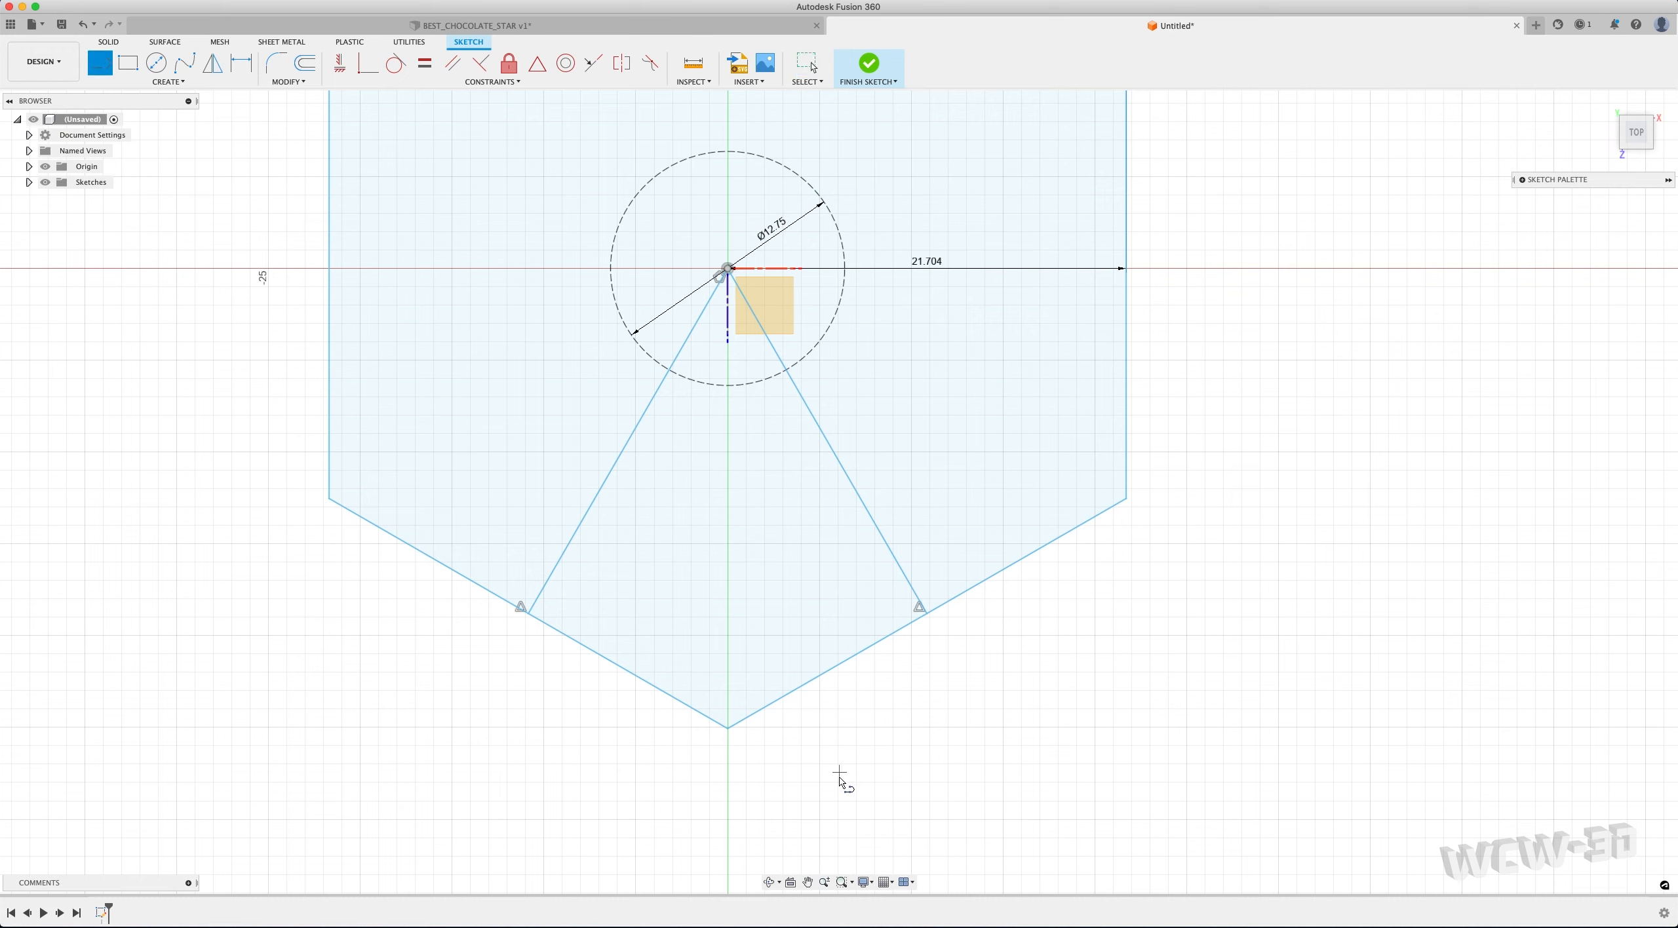
click(726, 727)
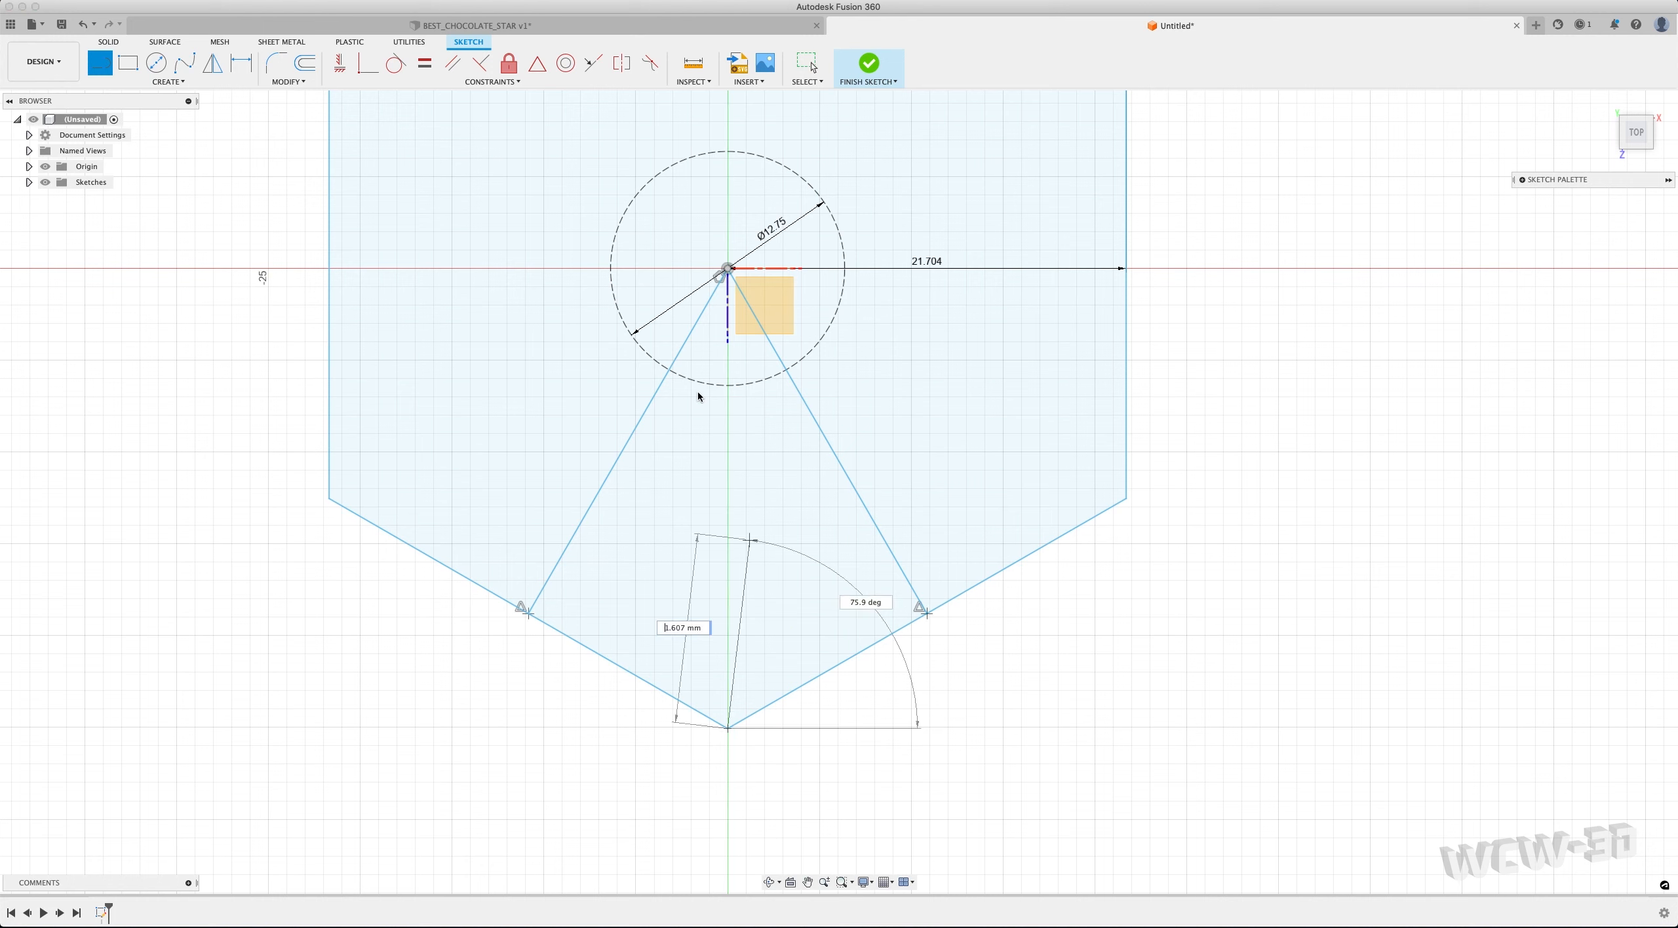
double_click(668, 372)
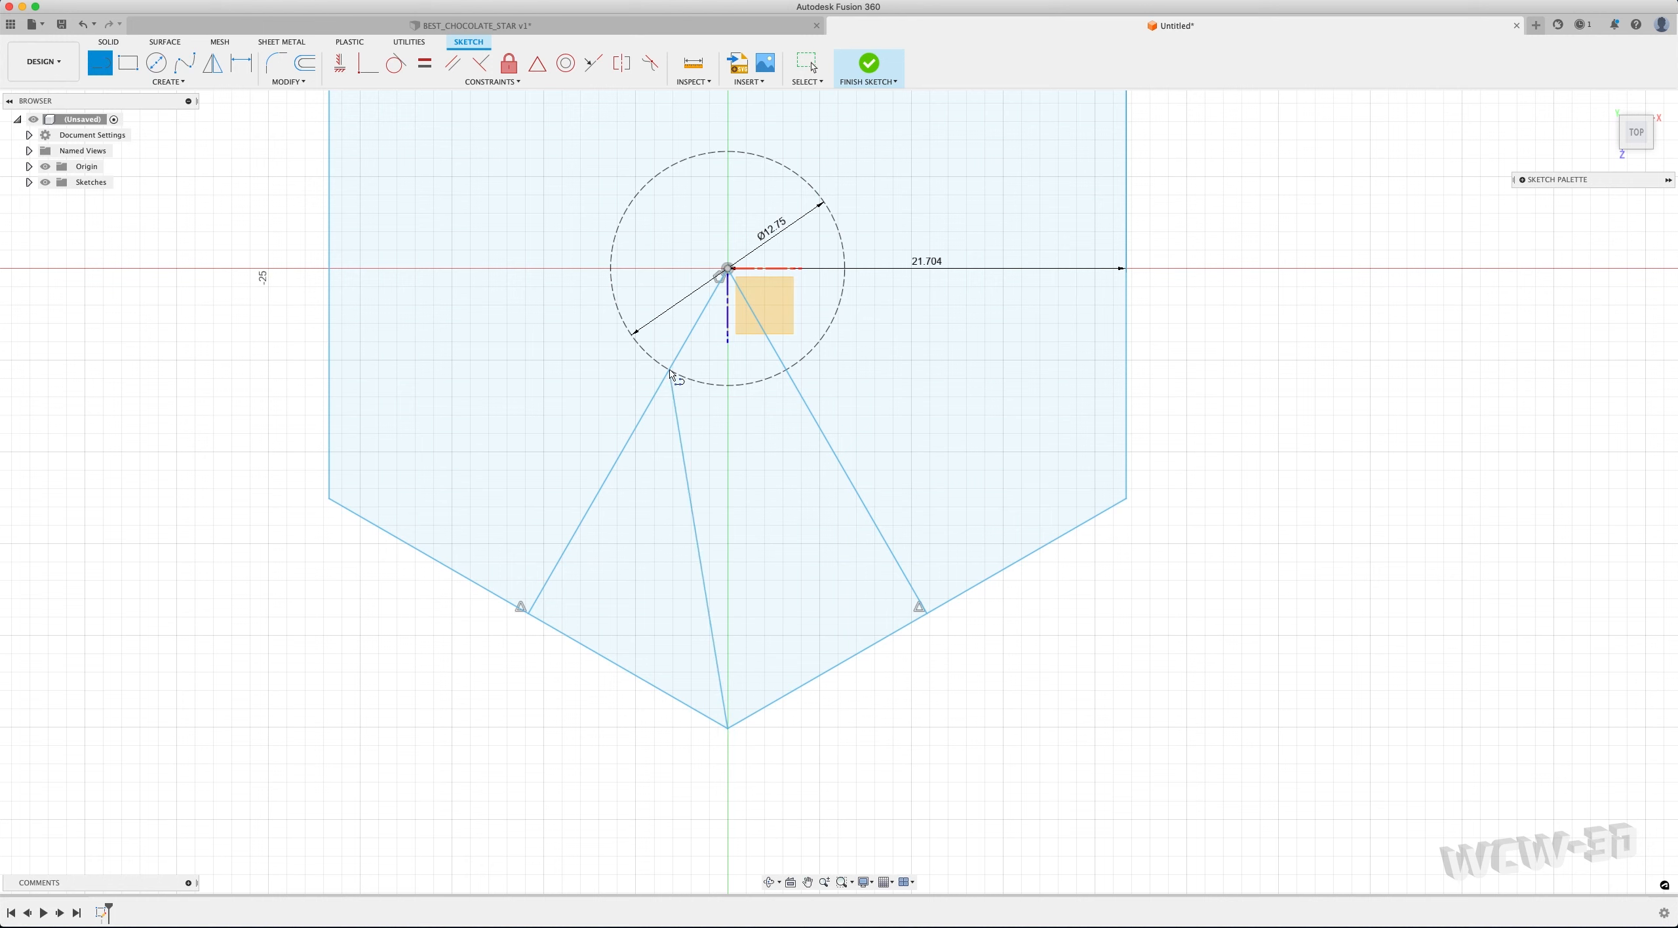
click(729, 728)
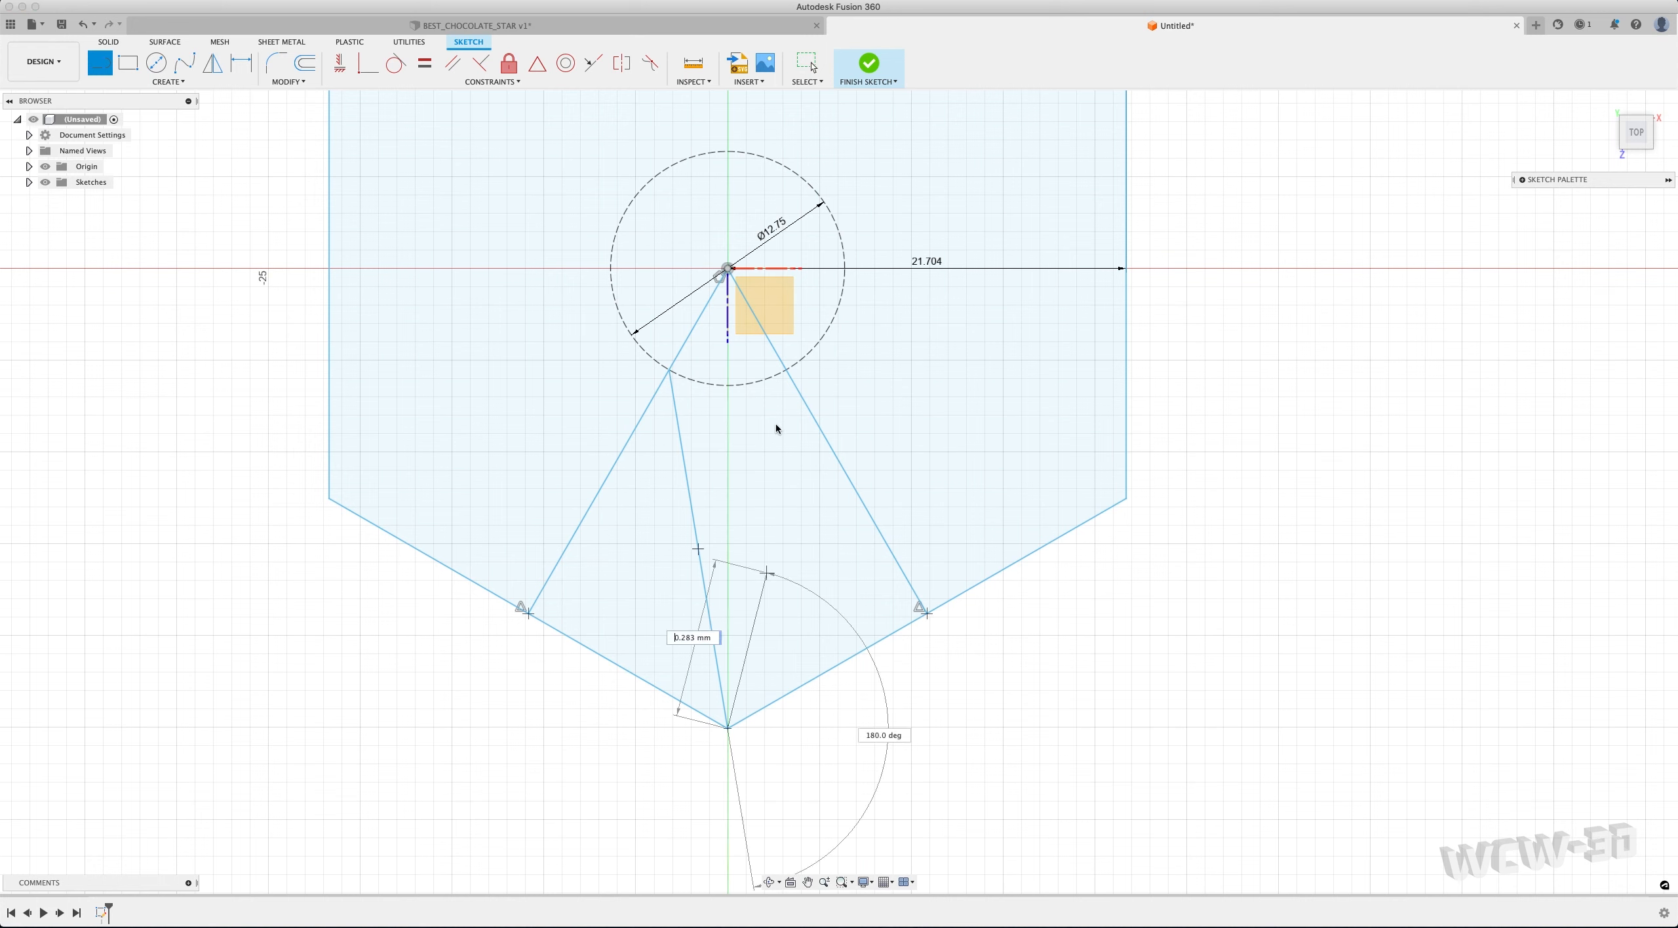
click(786, 371)
key(Escape)
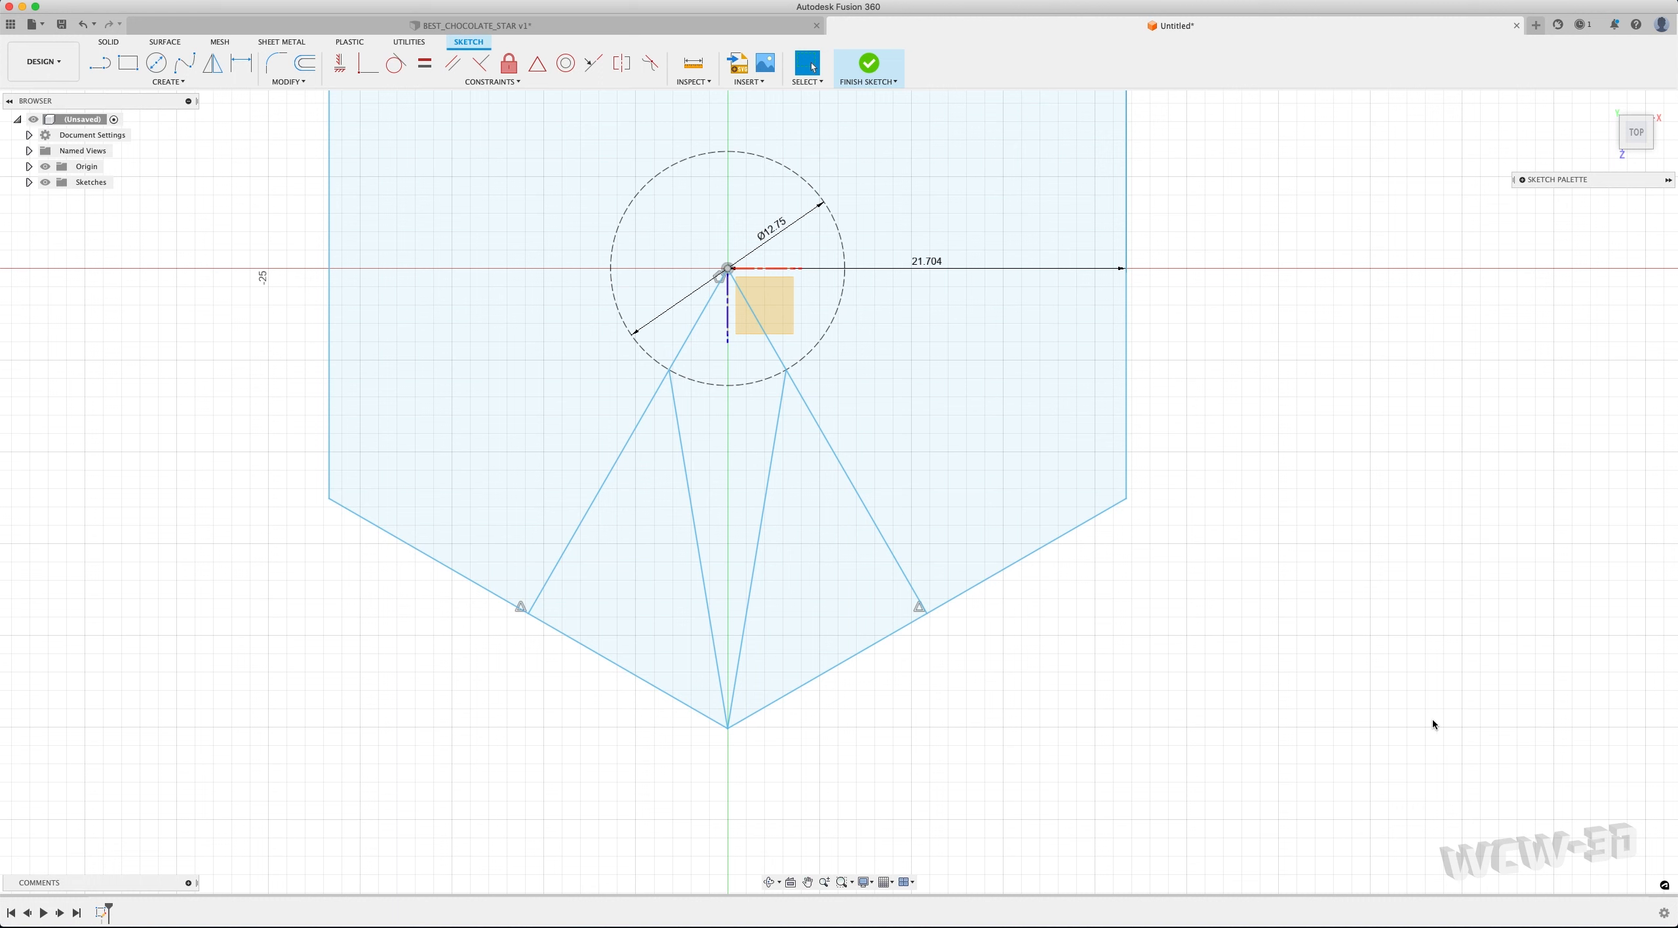
Check that the narrow kite-shaped region can be selected as a closed profile, and finish the sketch
click(779, 359)
click(745, 357)
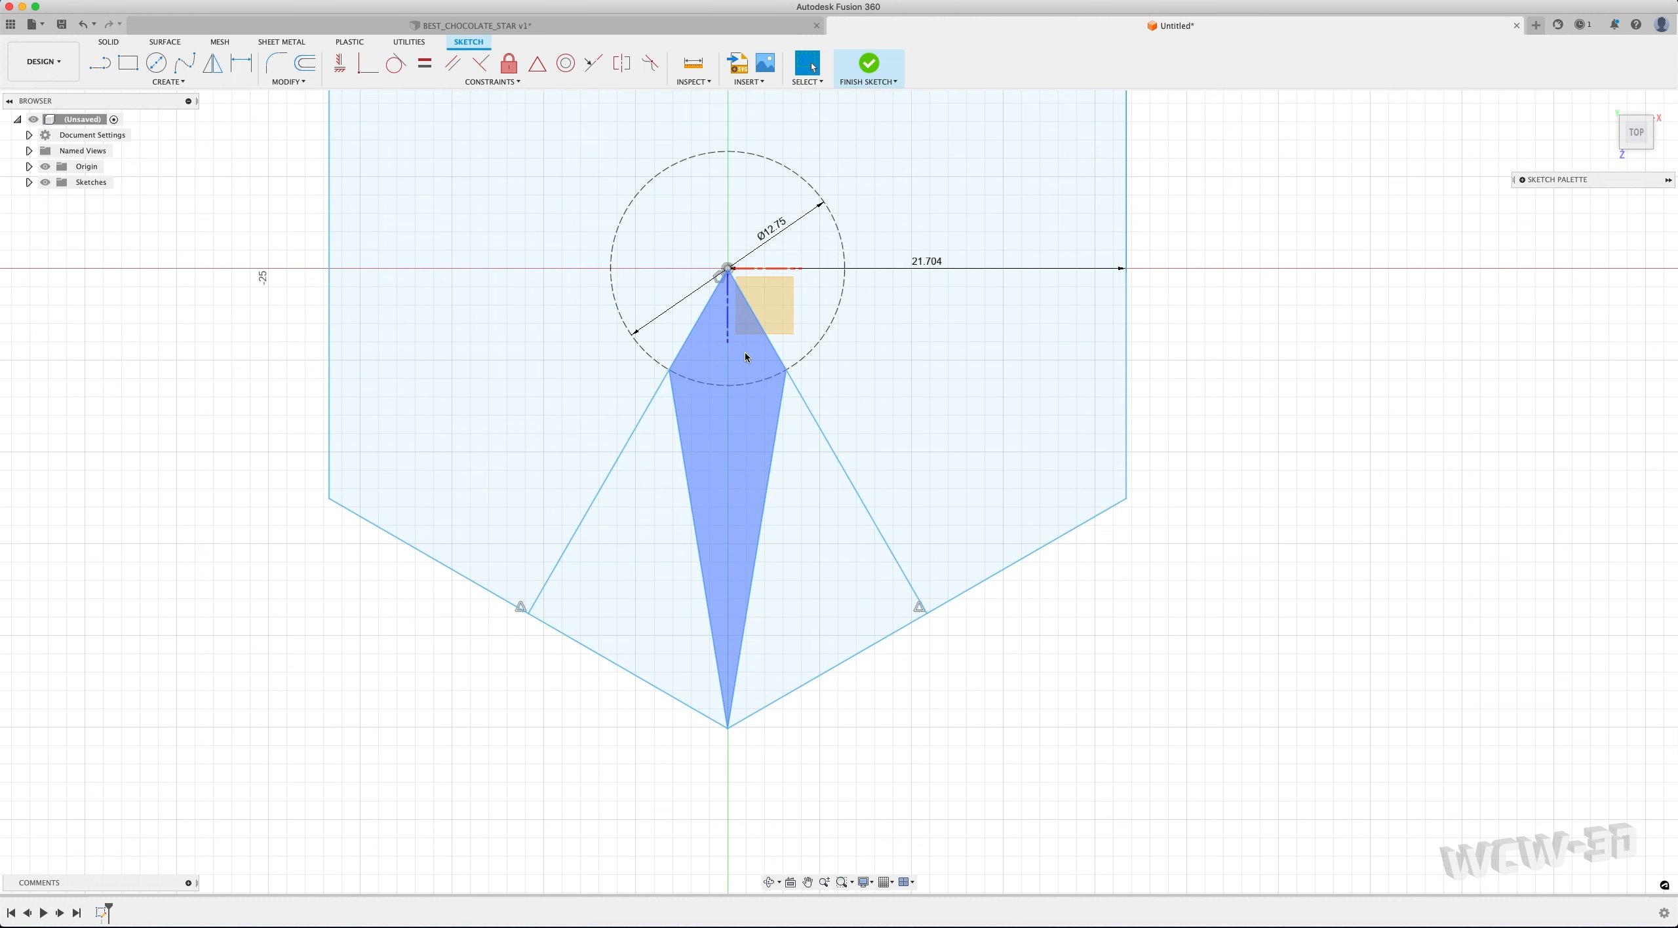
key(Escape)
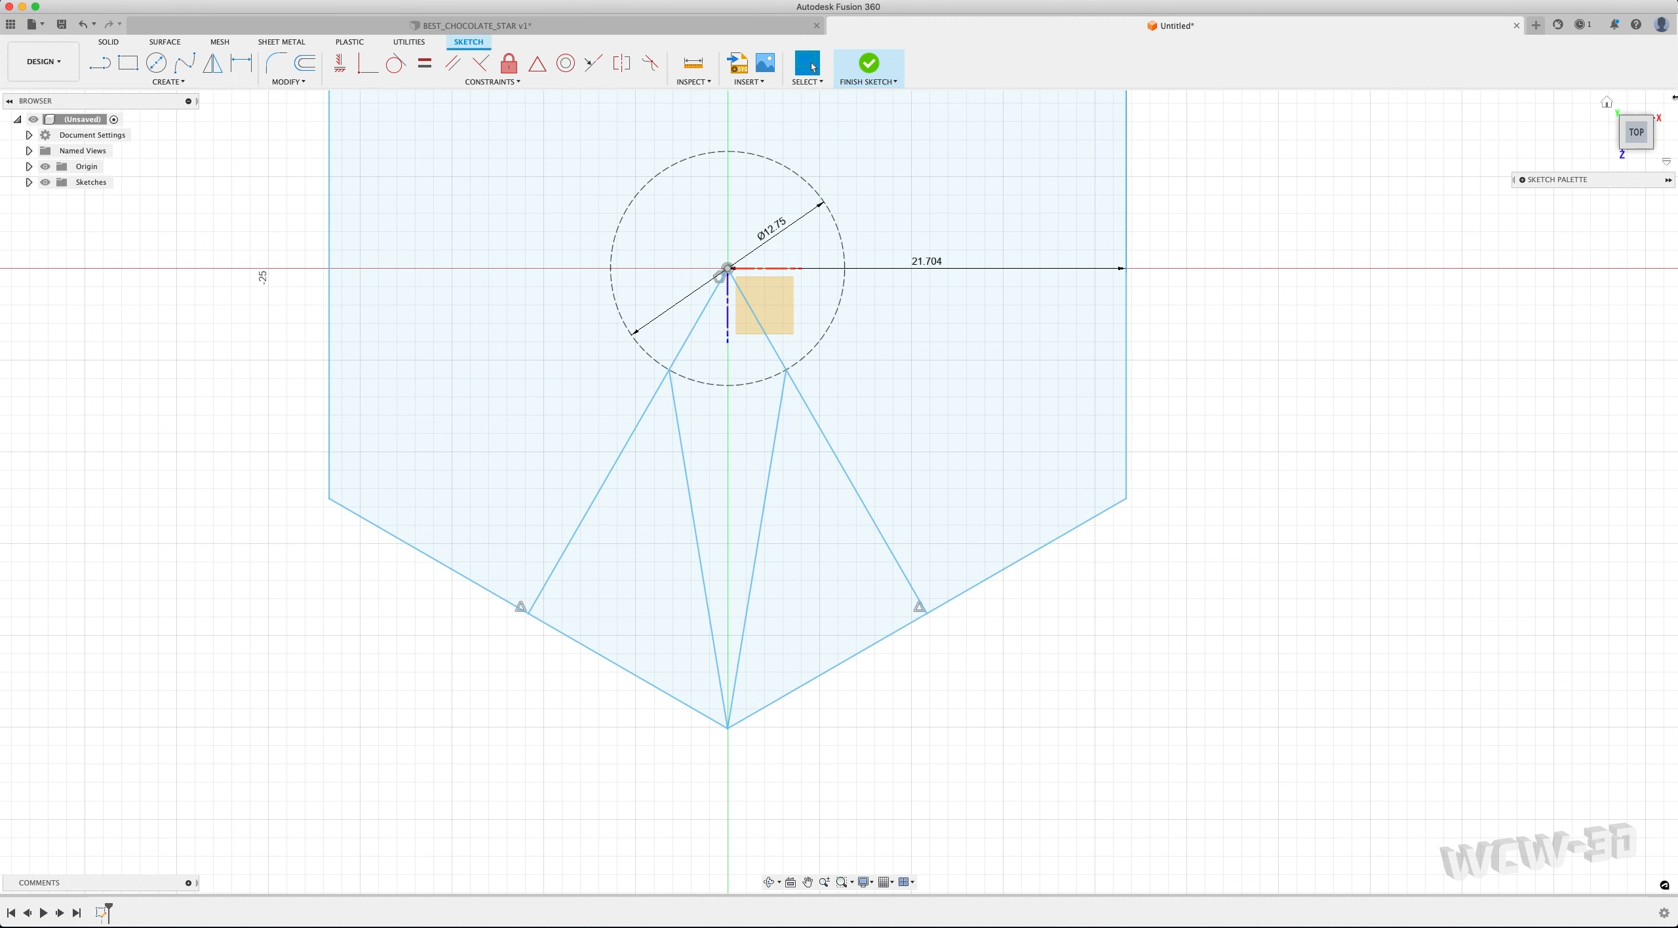
click(869, 63)
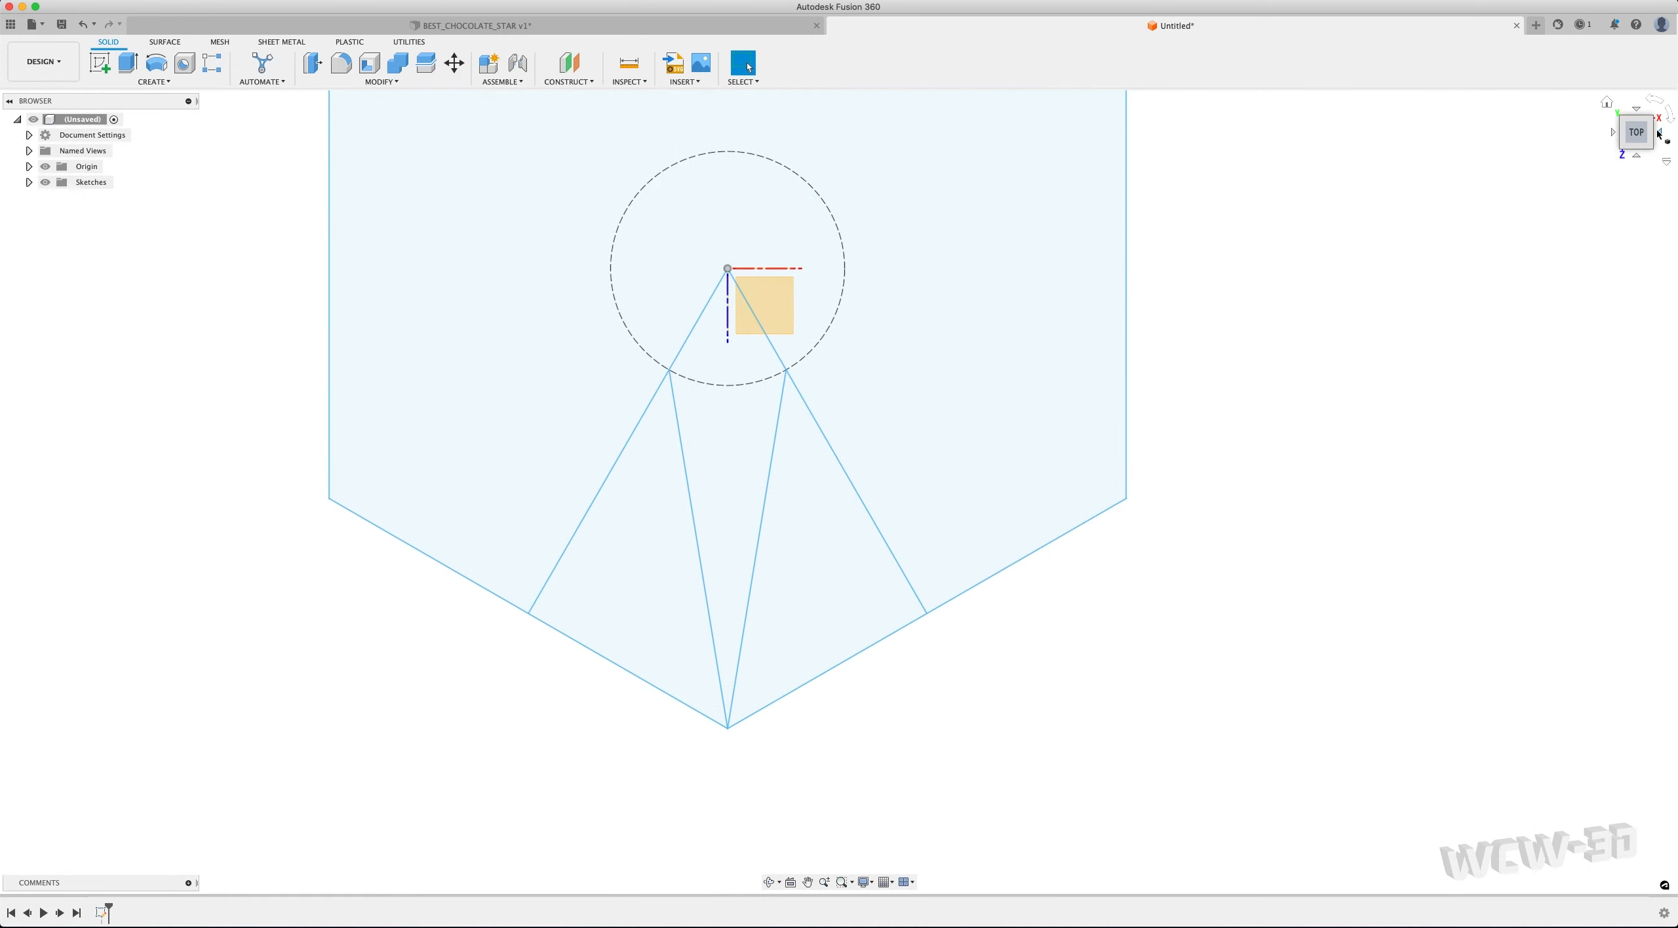
View the model from the right side and start a new sketch on the YZ plane
click(1659, 133)
click(1671, 118)
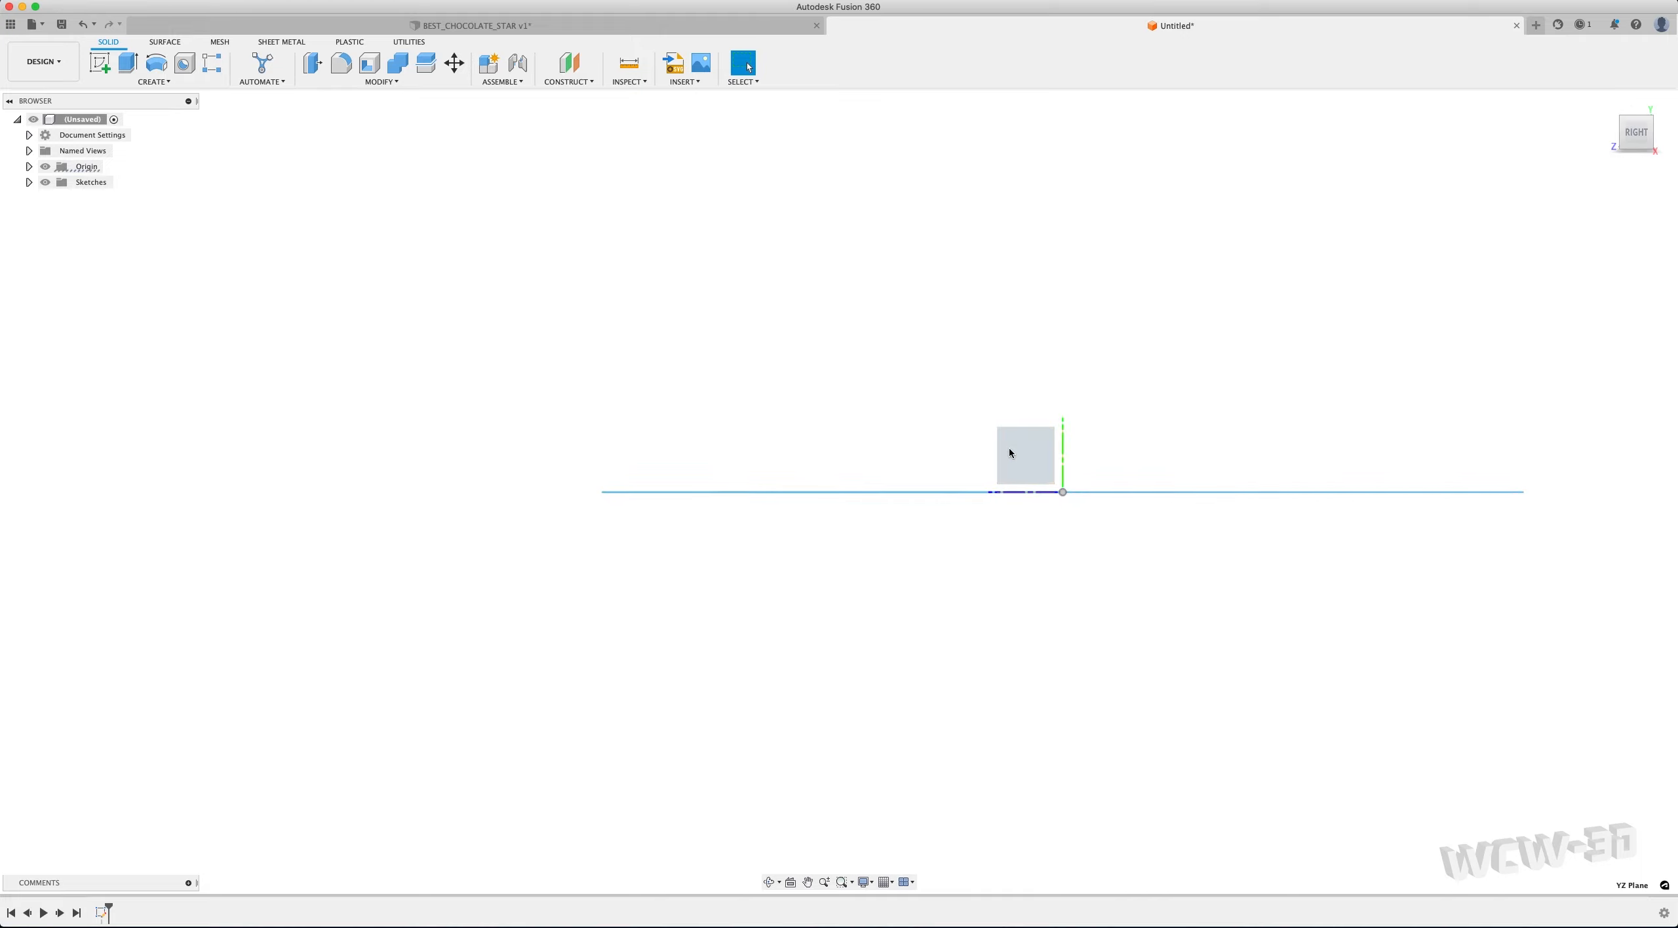
right_click(1009, 453)
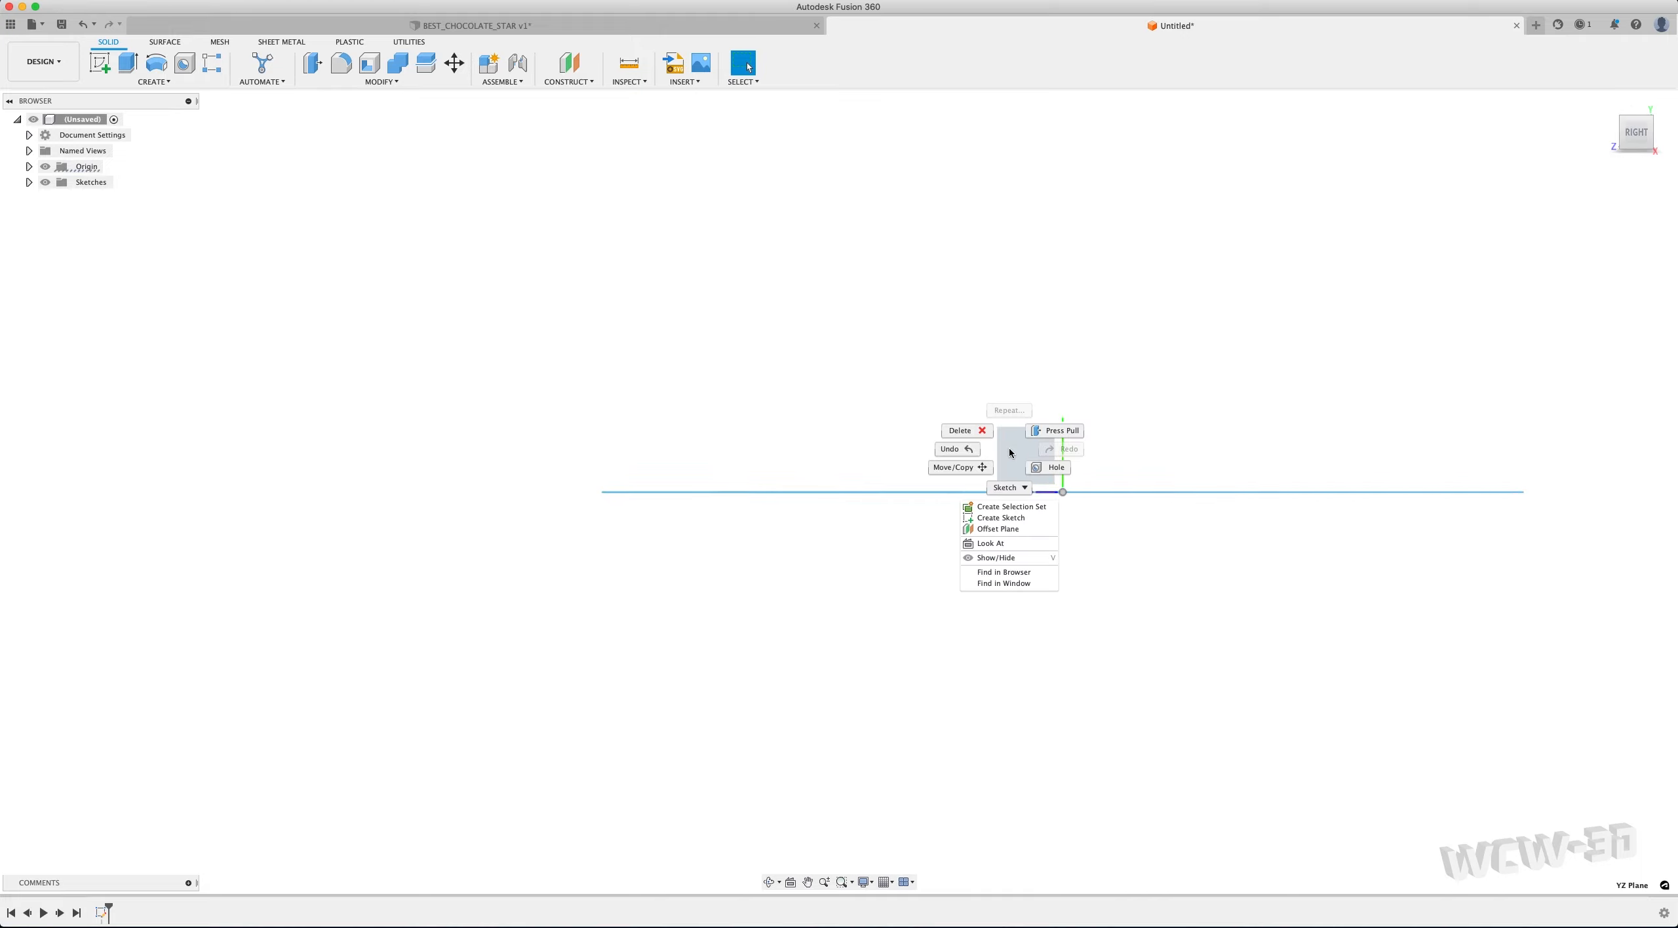
click(1001, 518)
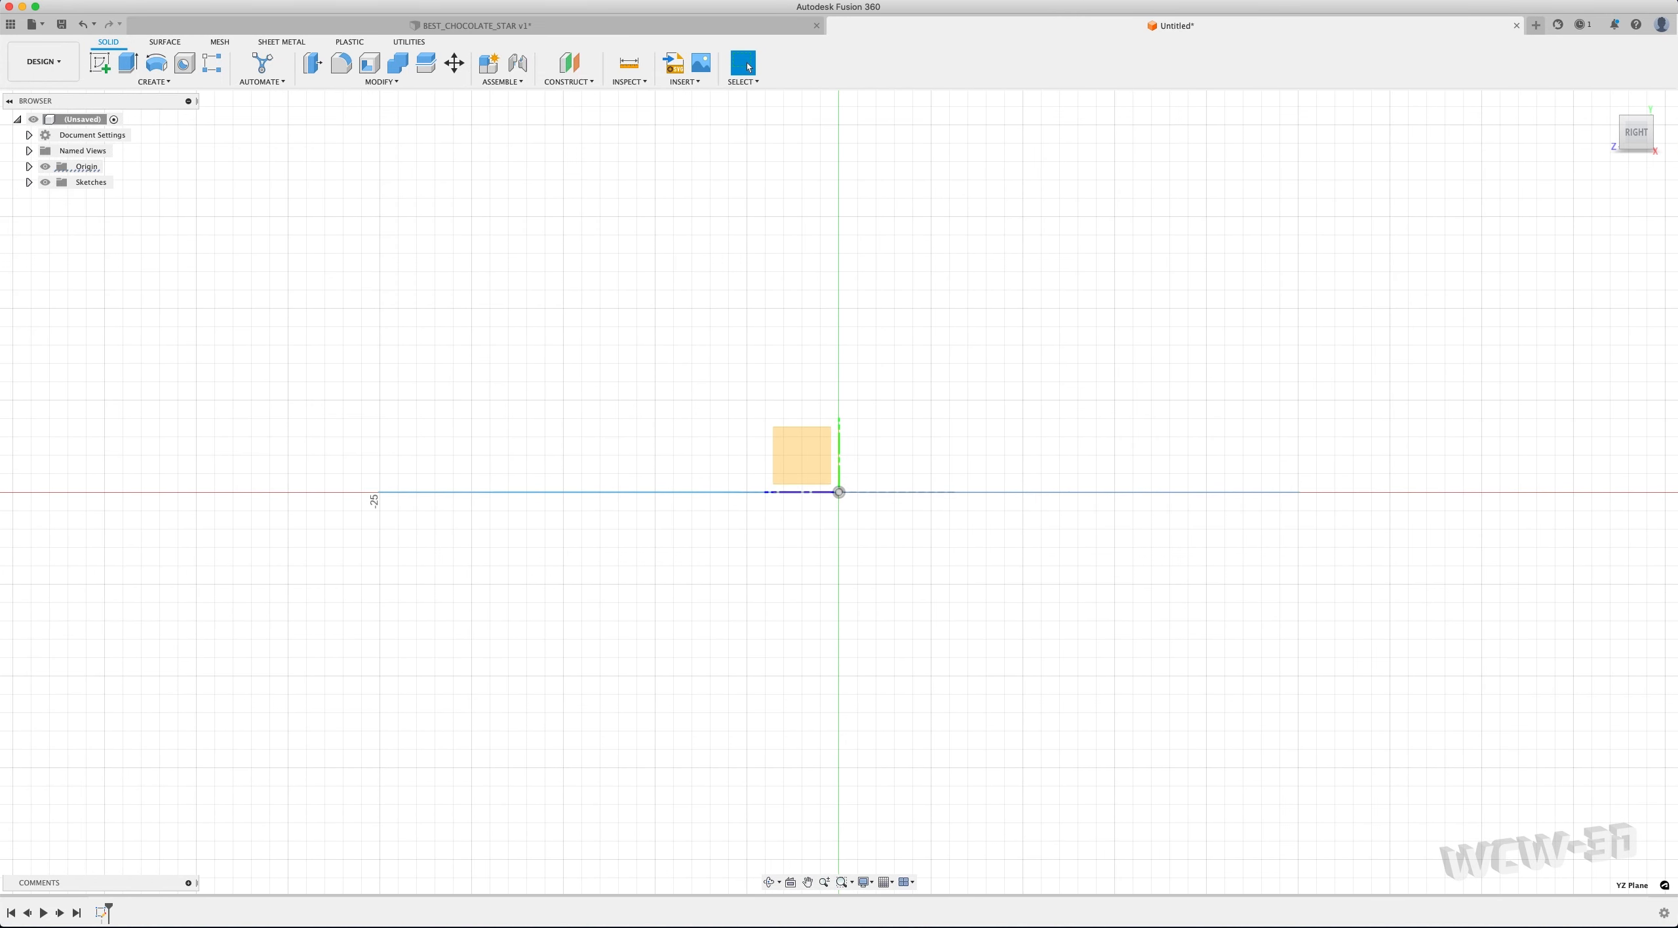
Draw a vertical 5 mm line upward from the origin and finish the sketch
click(152, 81)
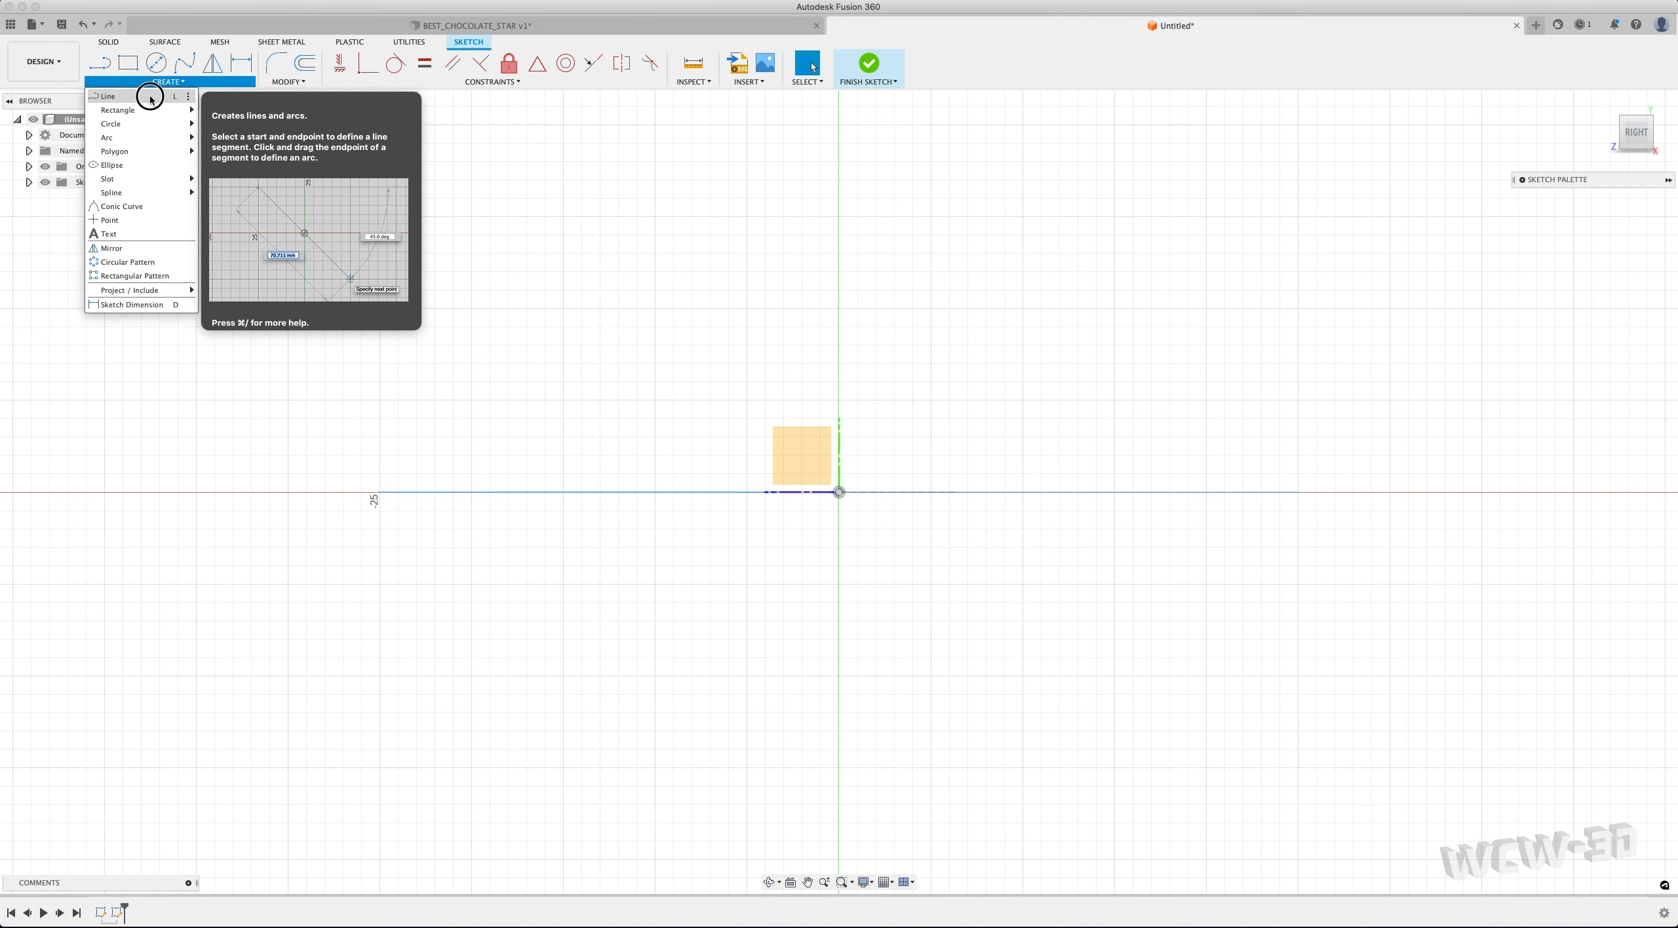
click(148, 95)
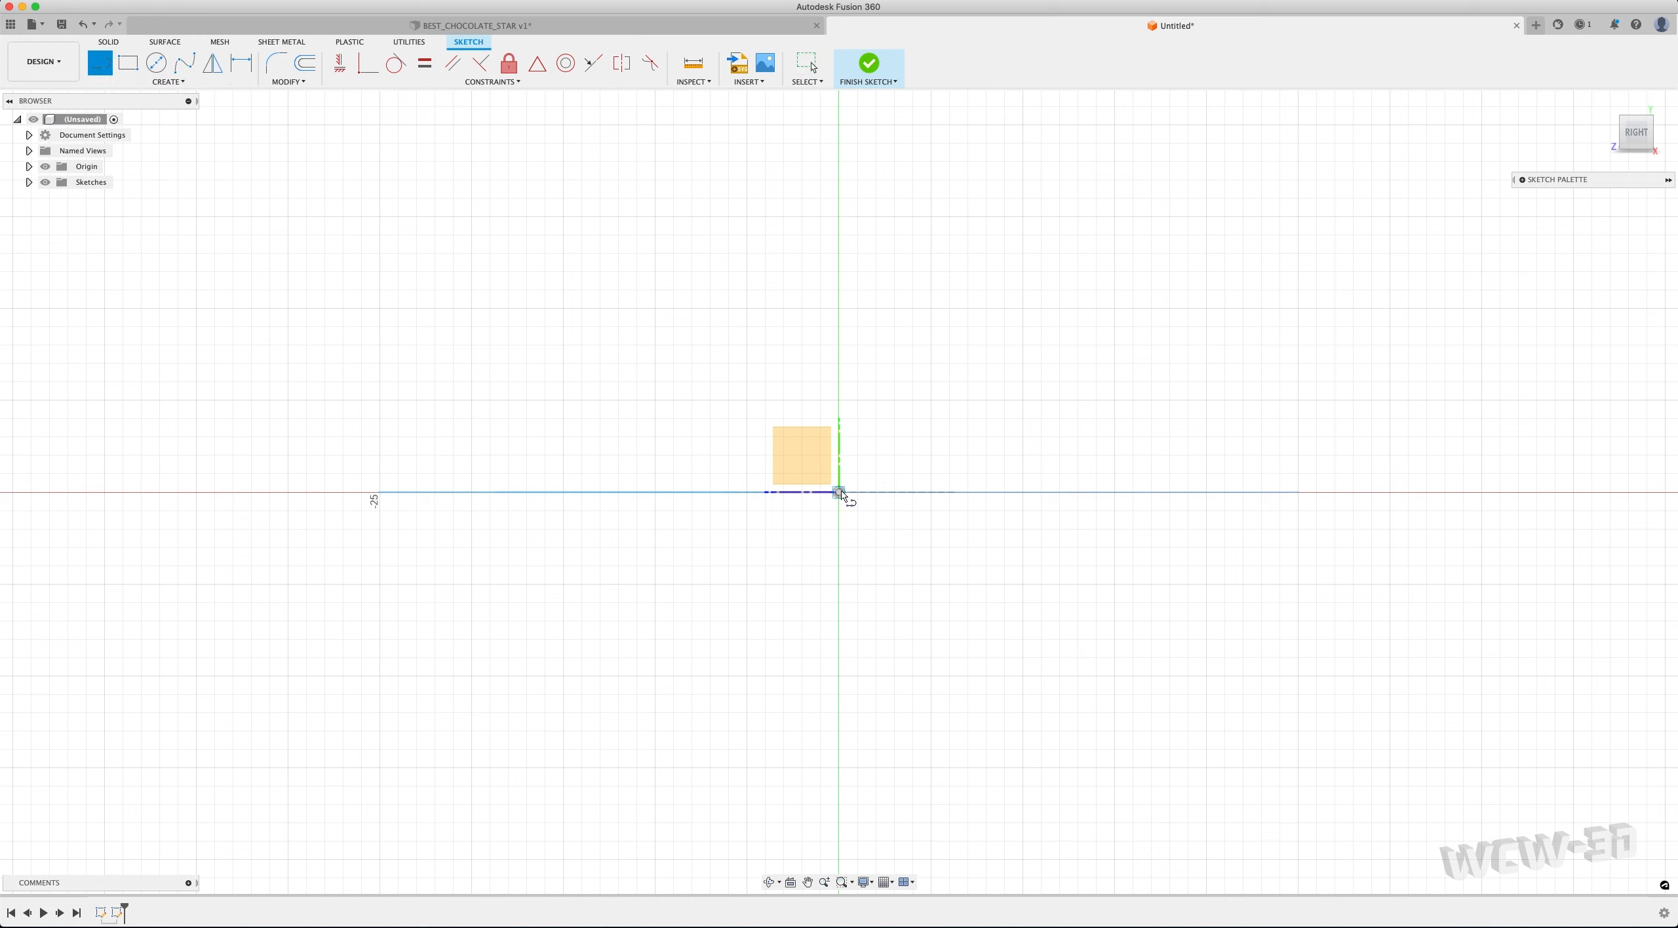
click(839, 492)
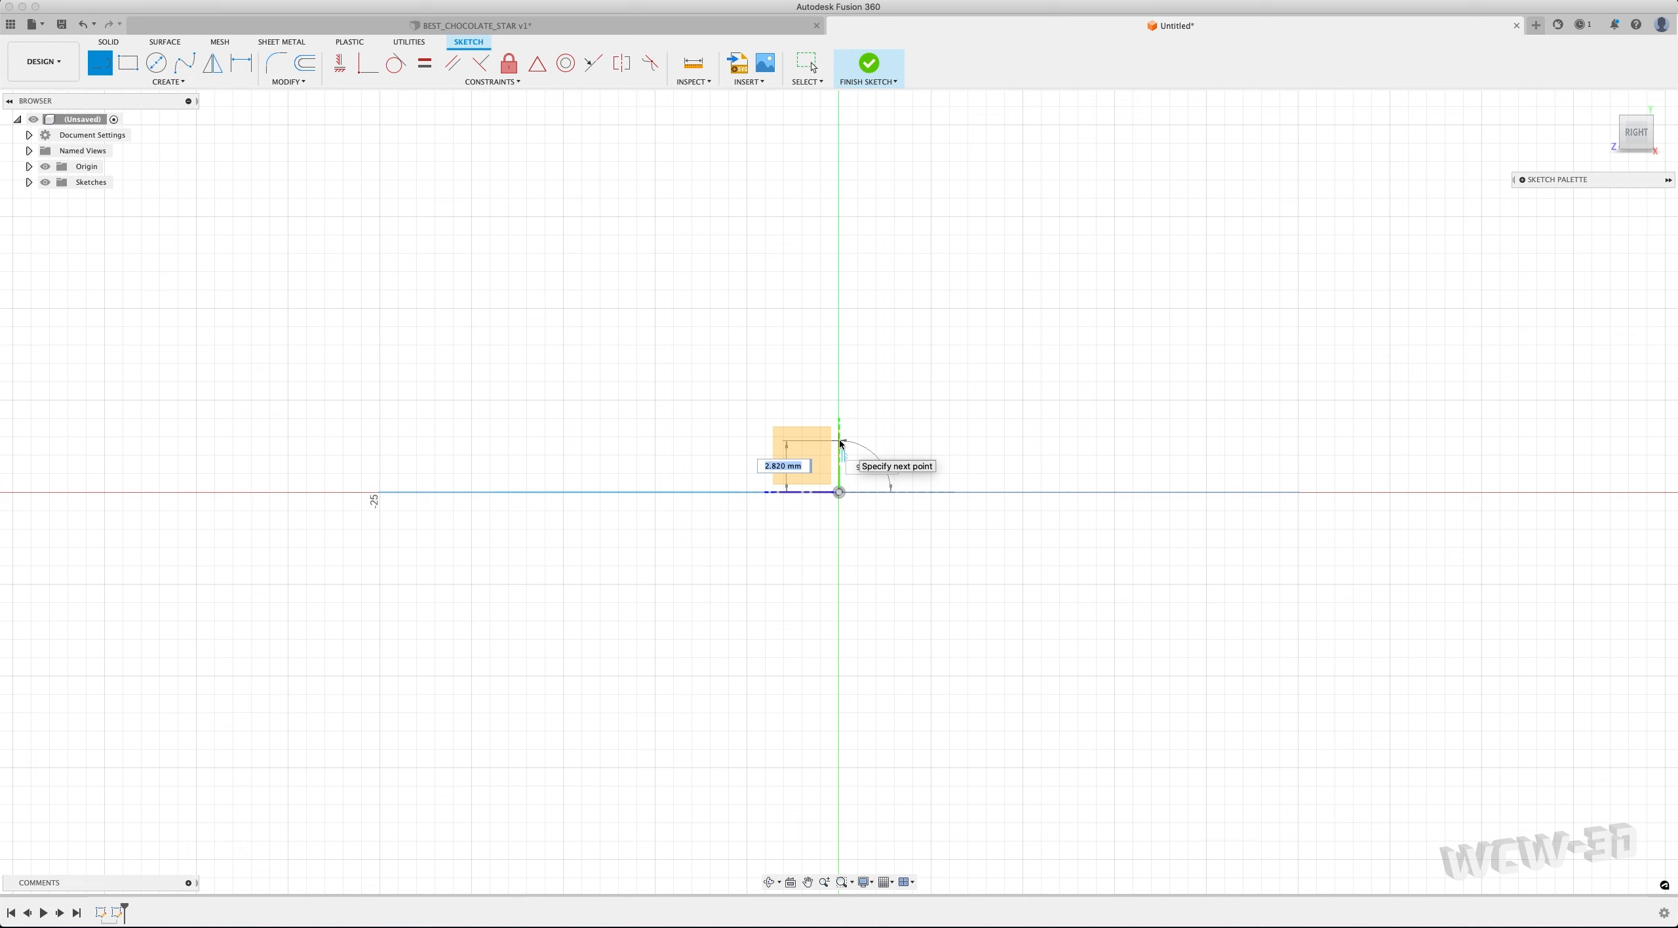
key(Tab)
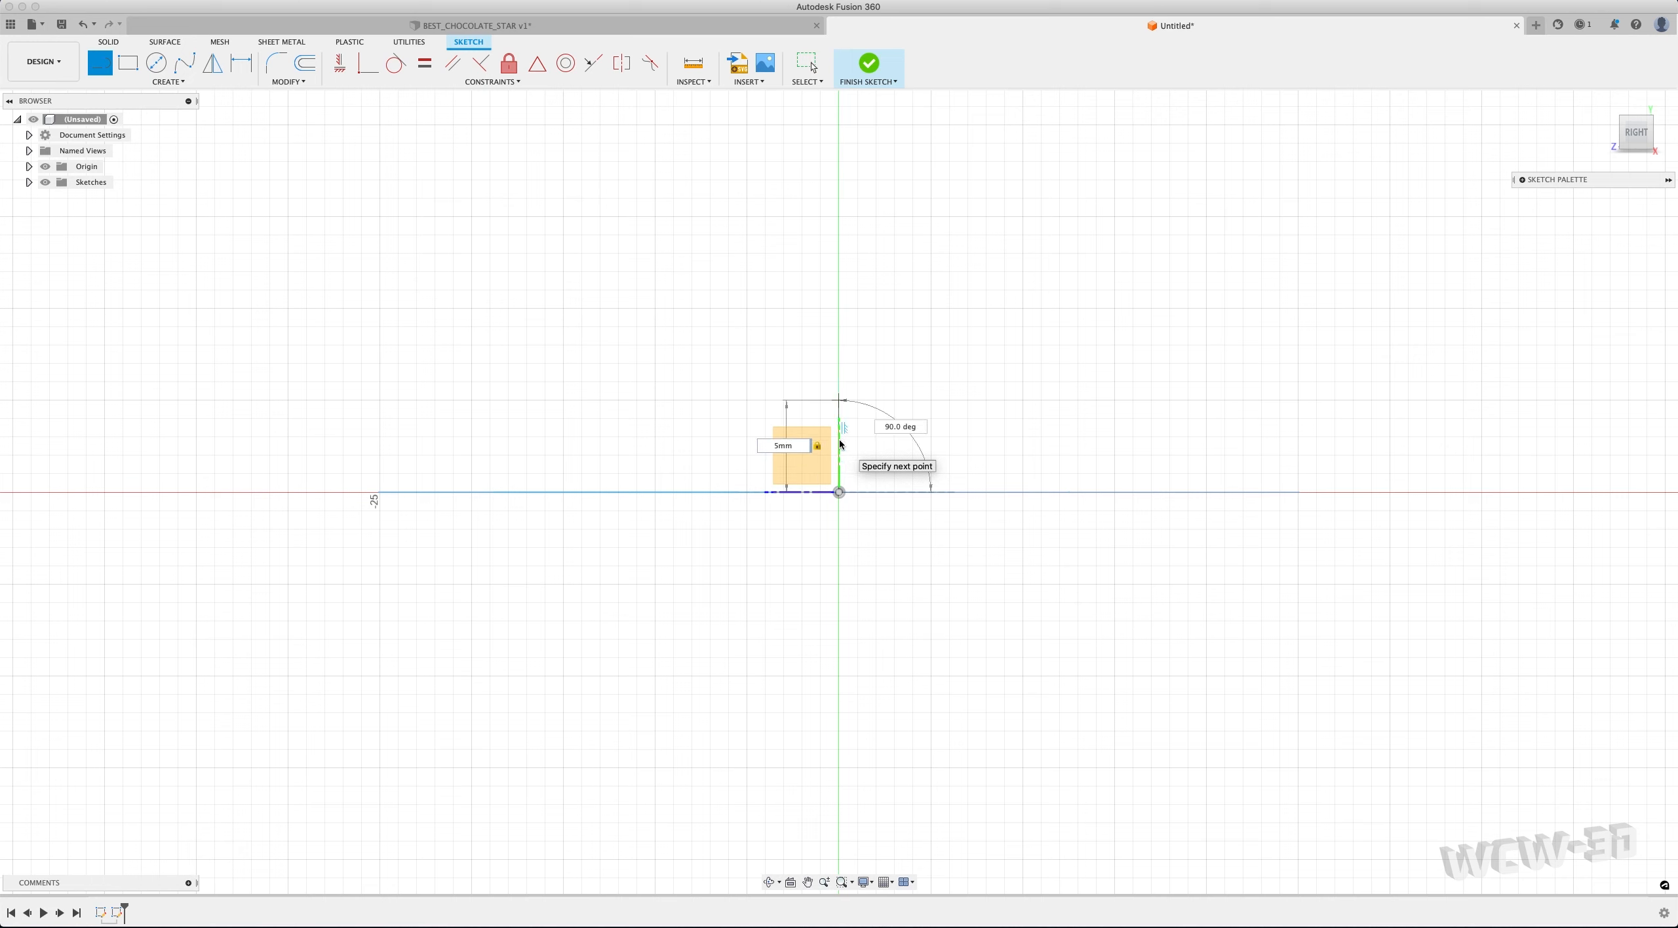
key(Return)
key(Escape)
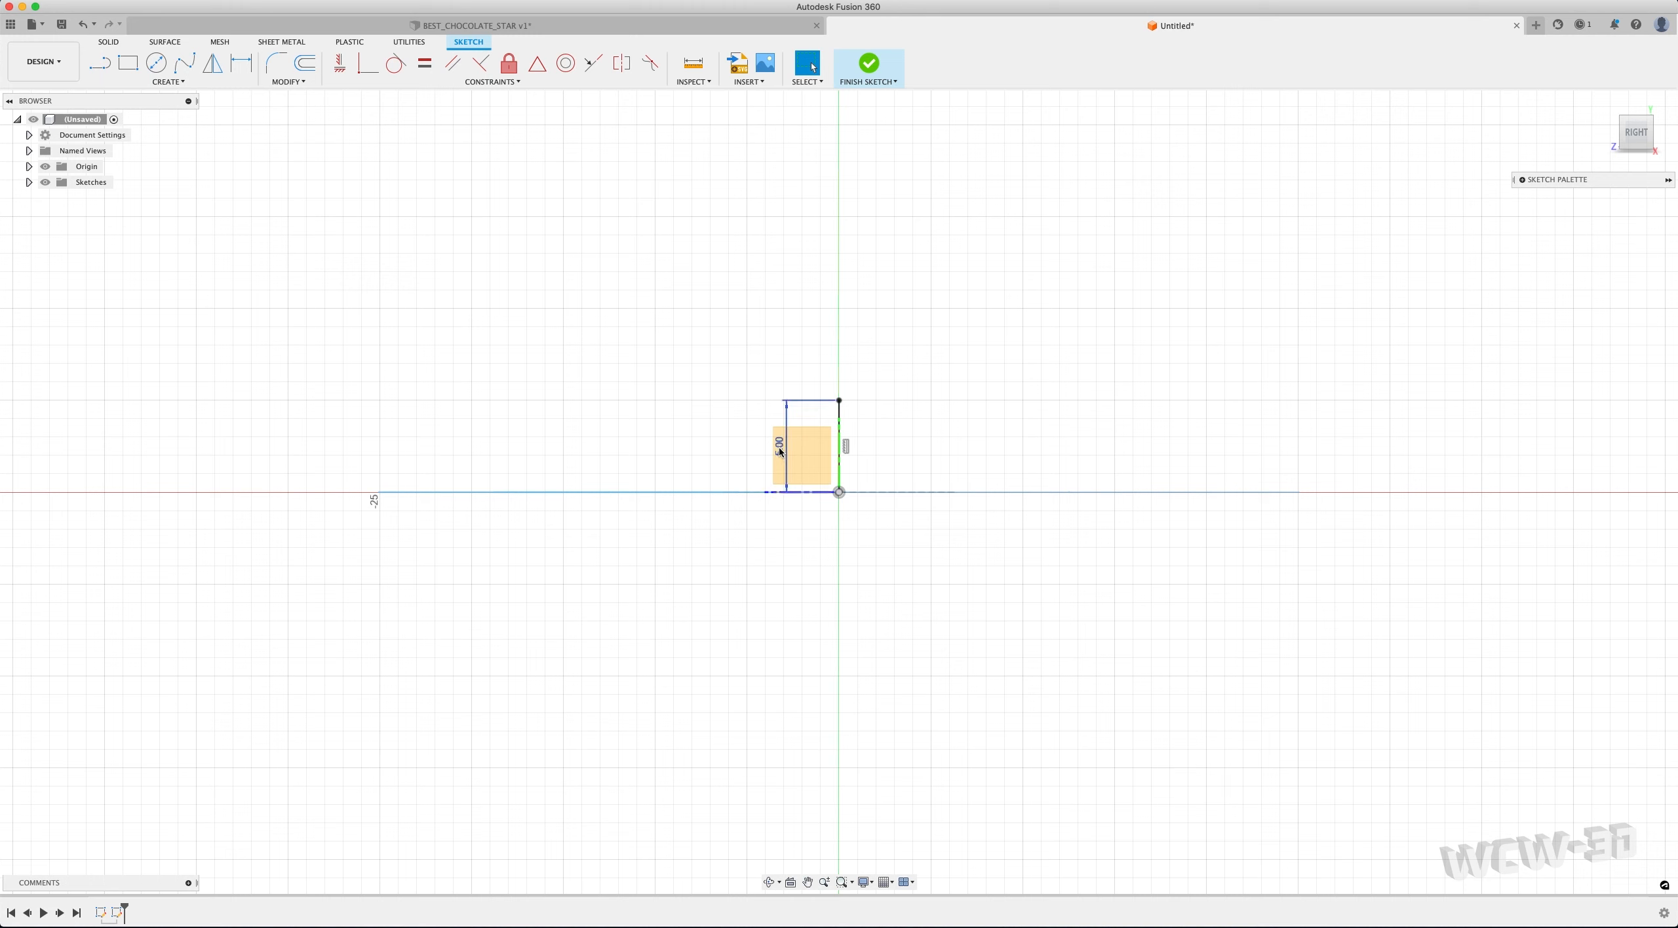
mouse_move(1612, 133)
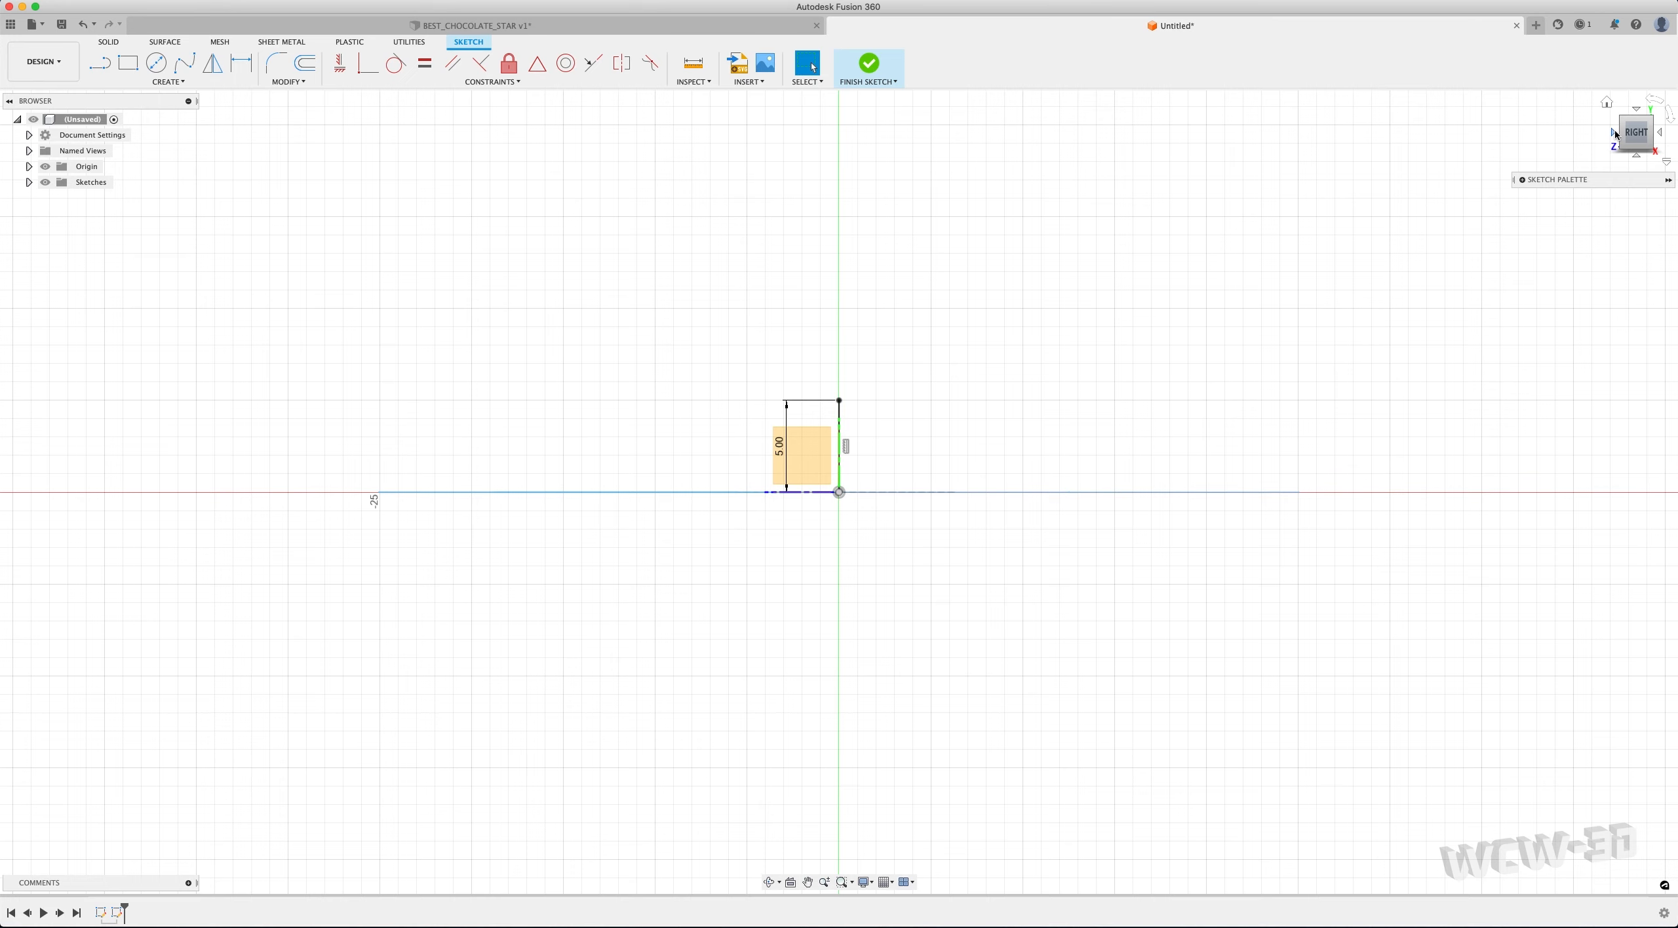
click(868, 65)
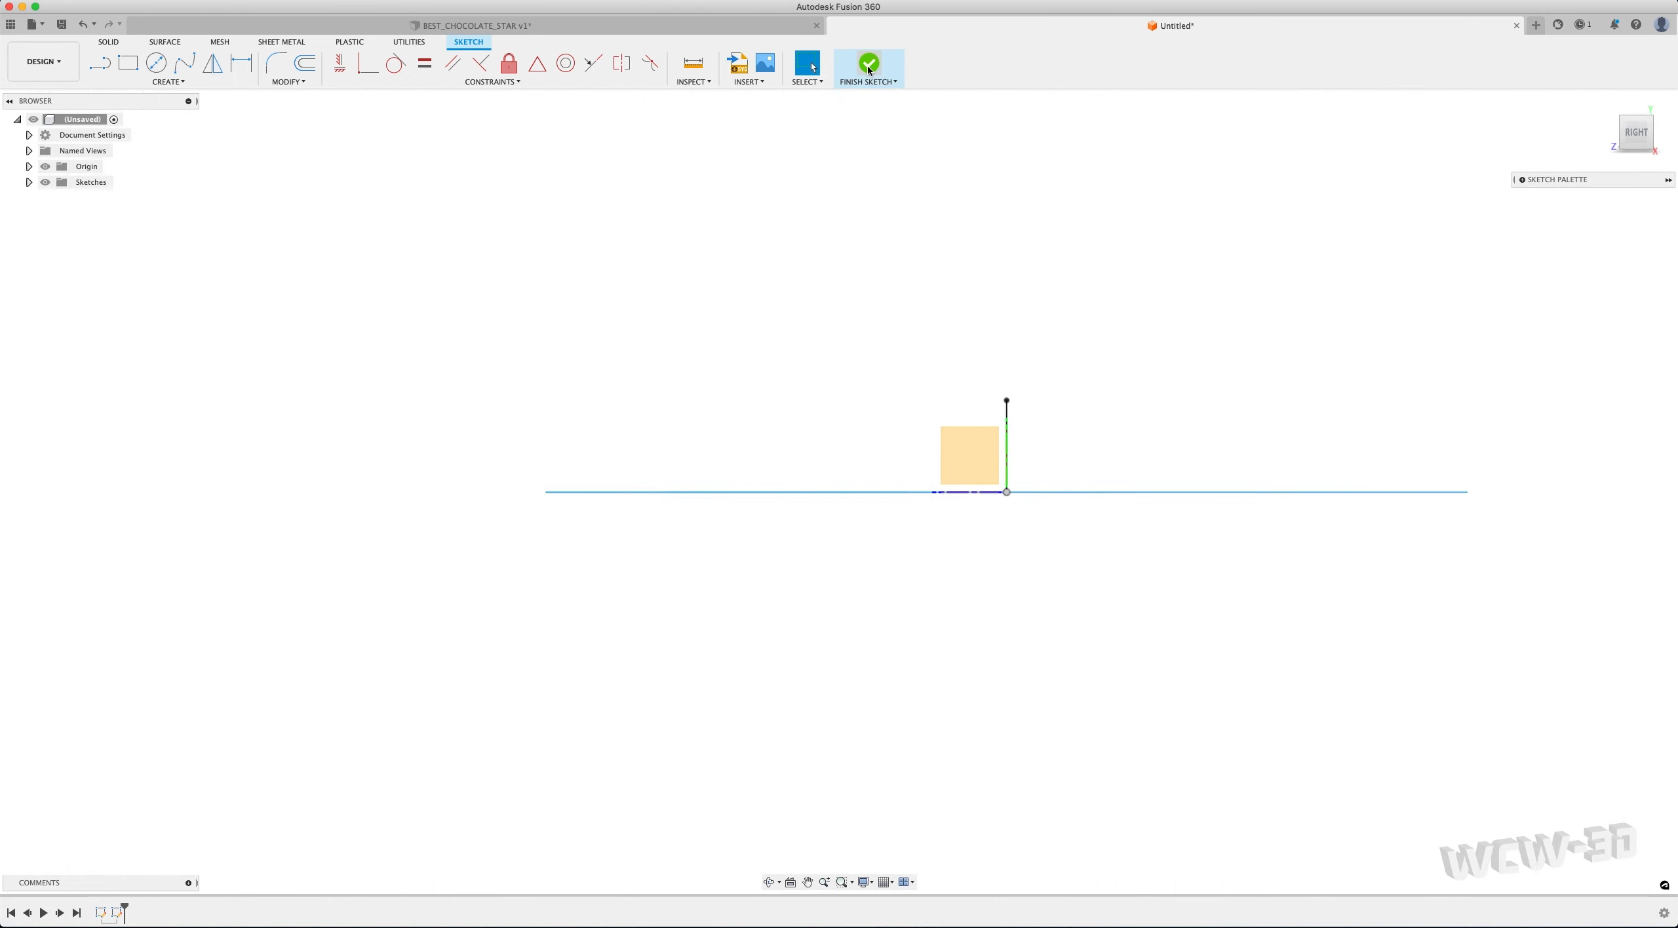
mouse_move(1636, 138)
mouse_down()
mouse_move(1620, 155)
mouse_move(1661, 156)
mouse_up()
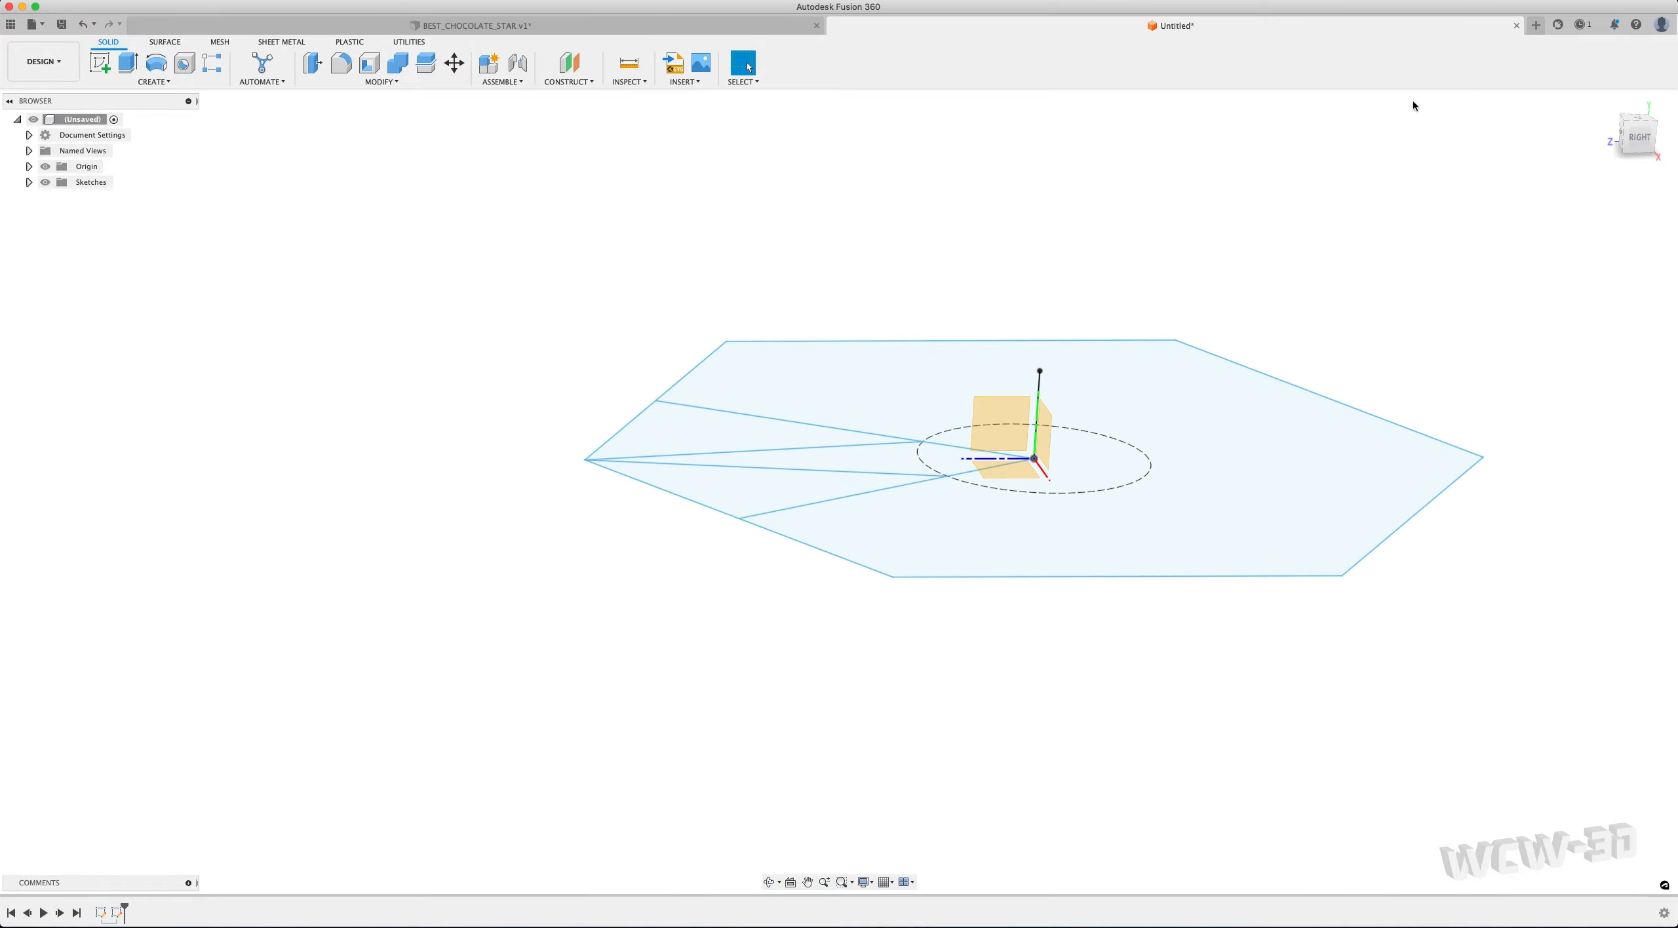
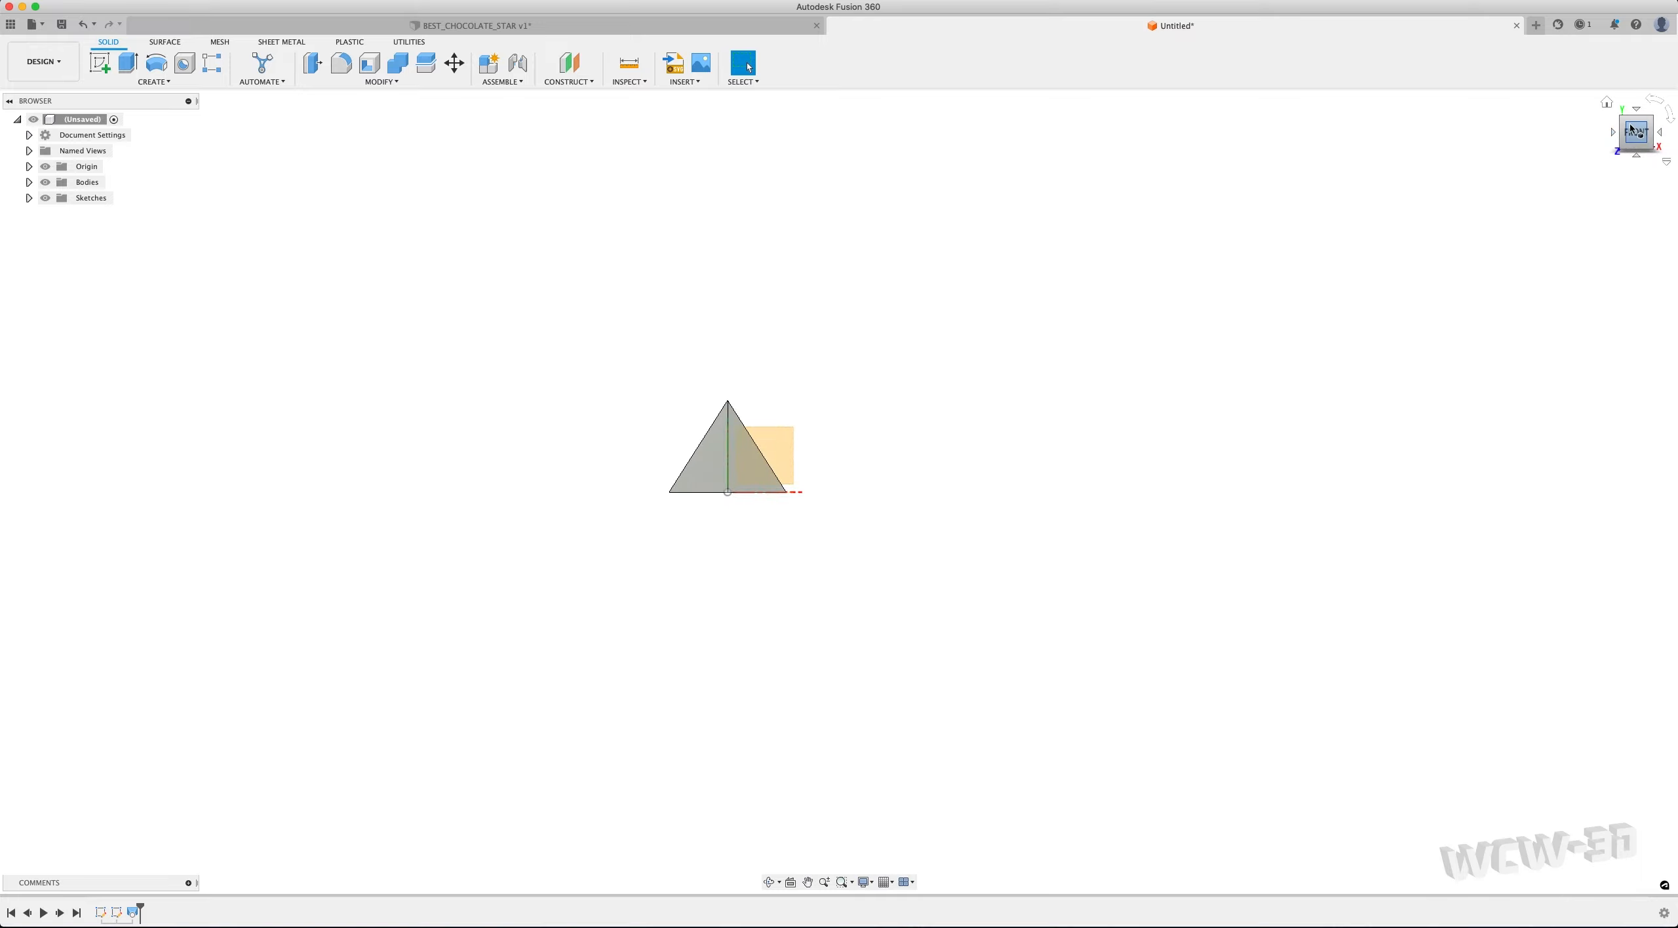
Start a new sketch on the XZ plane, viewed from the top, with the whole star-point body in view
click(1632, 118)
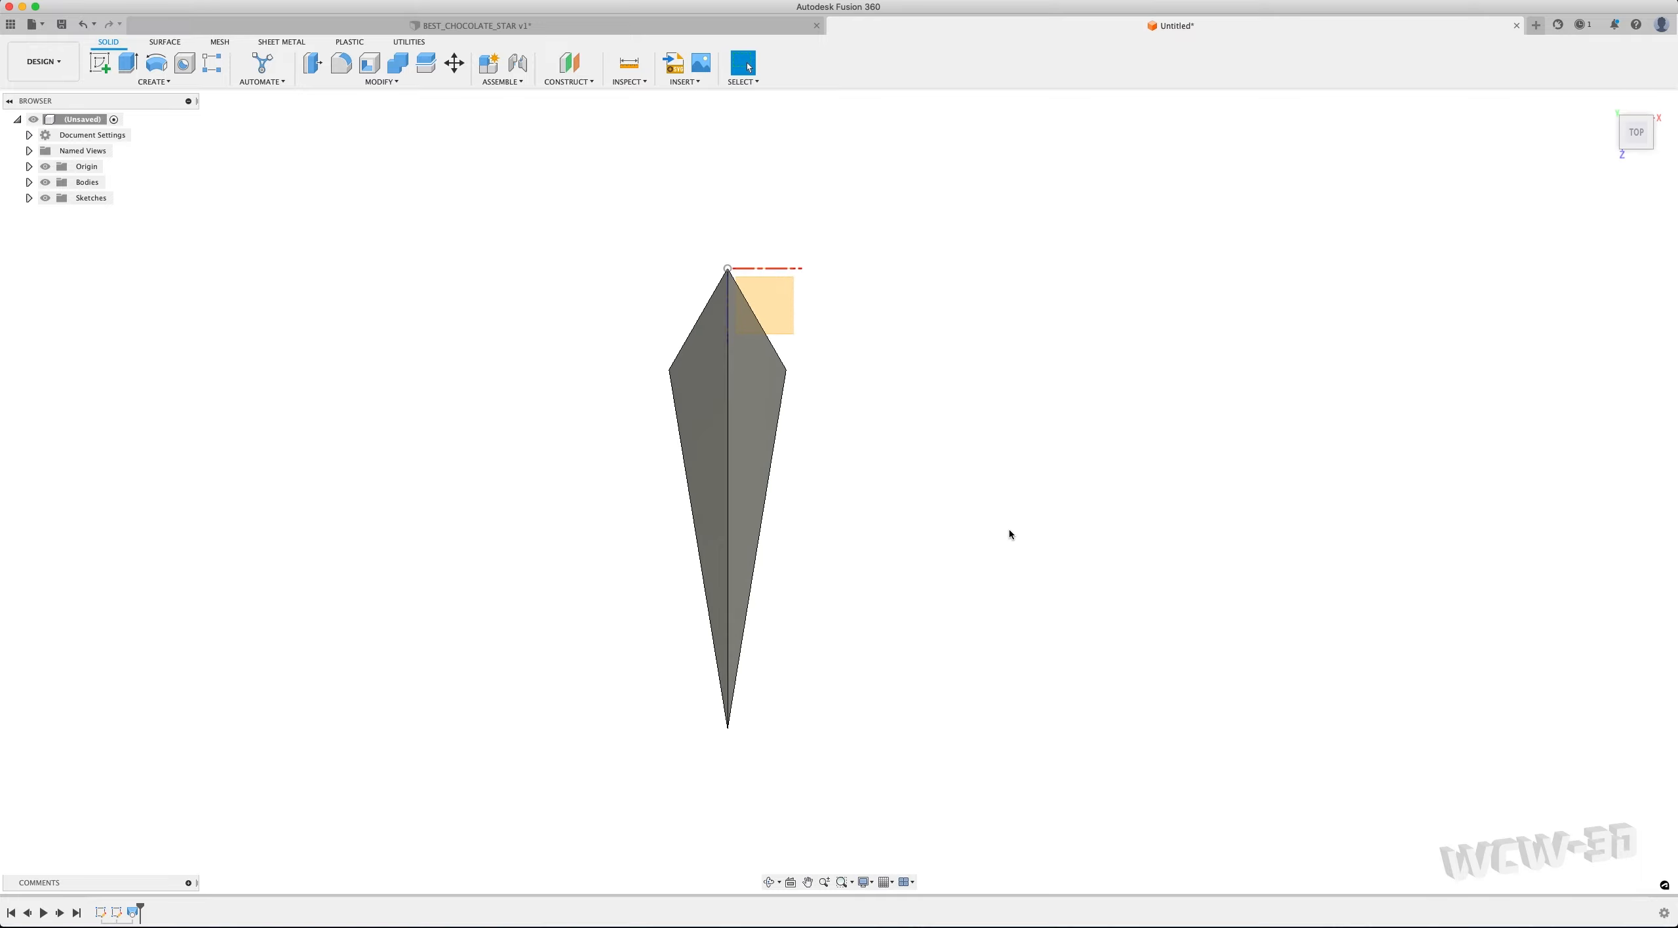
scroll(1013, 563, down, 2)
scroll(1017, 602, up, 2)
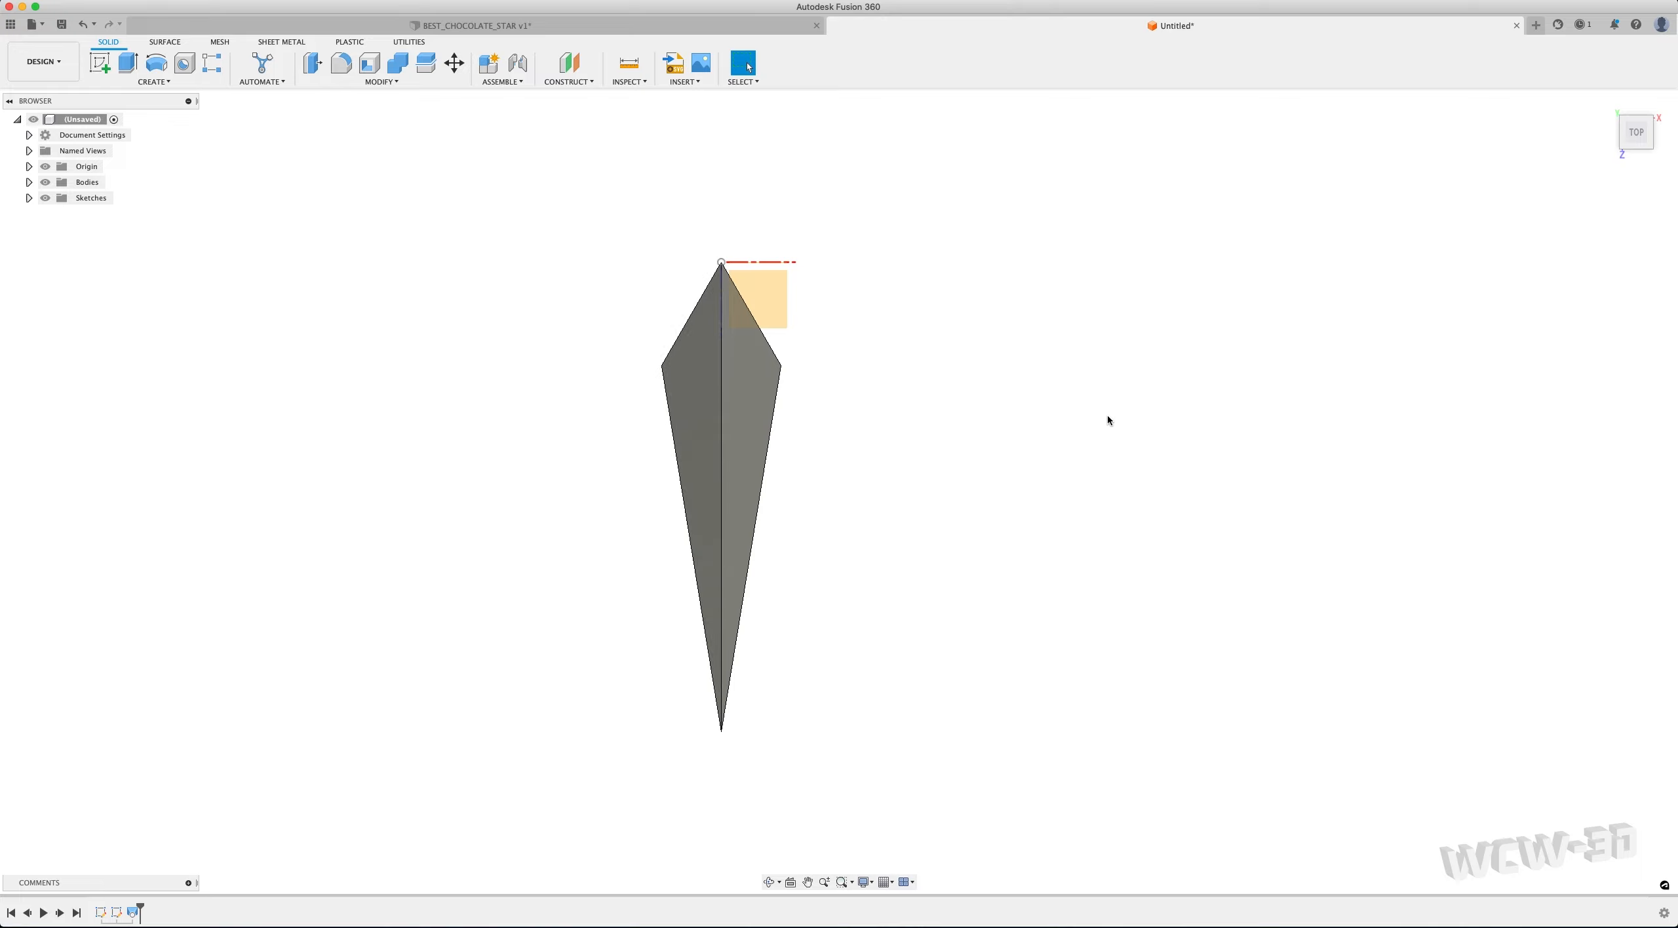
scroll(1108, 421, up, 1)
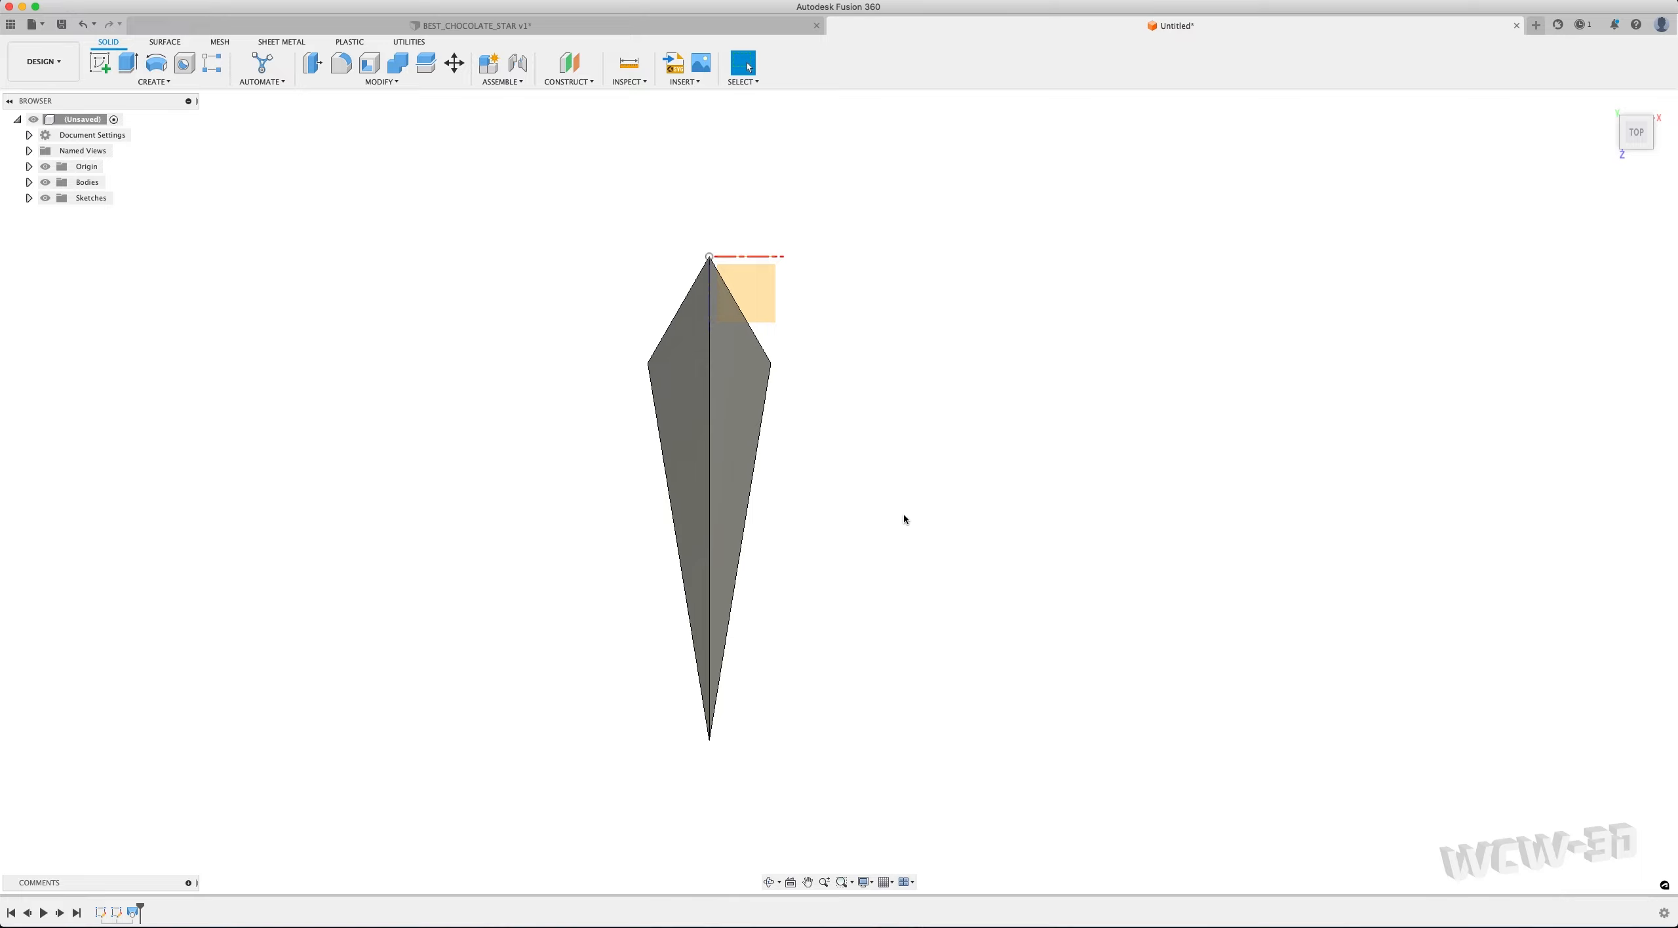
click(767, 285)
scroll(1047, 536, down, 2)
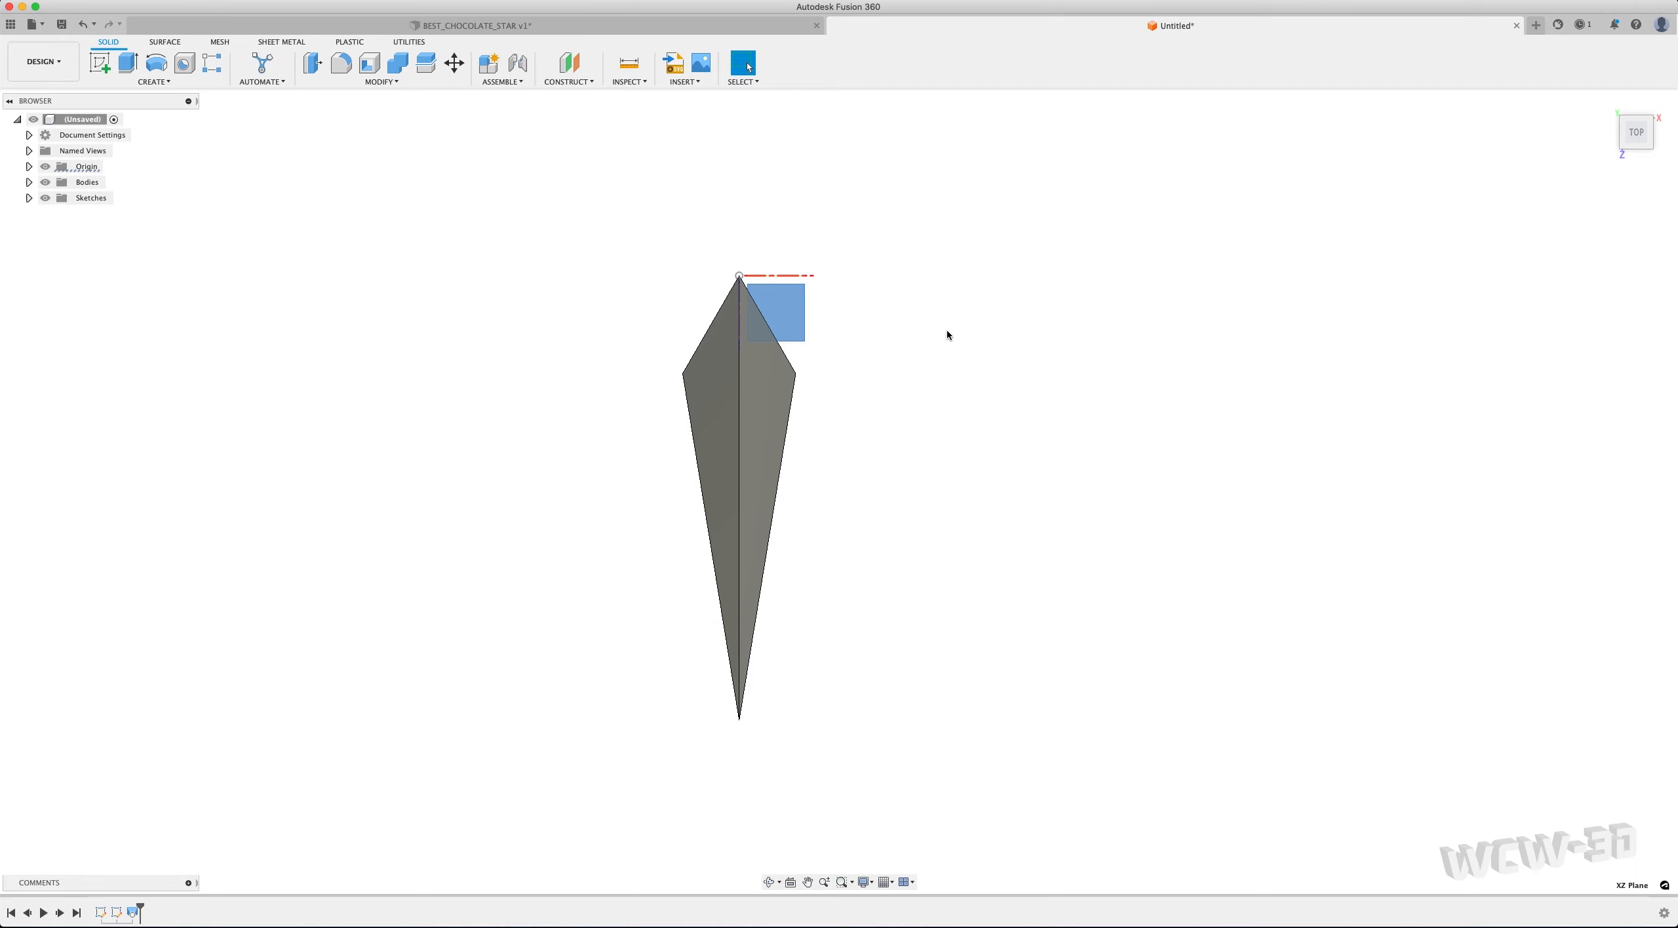
right_click(782, 318)
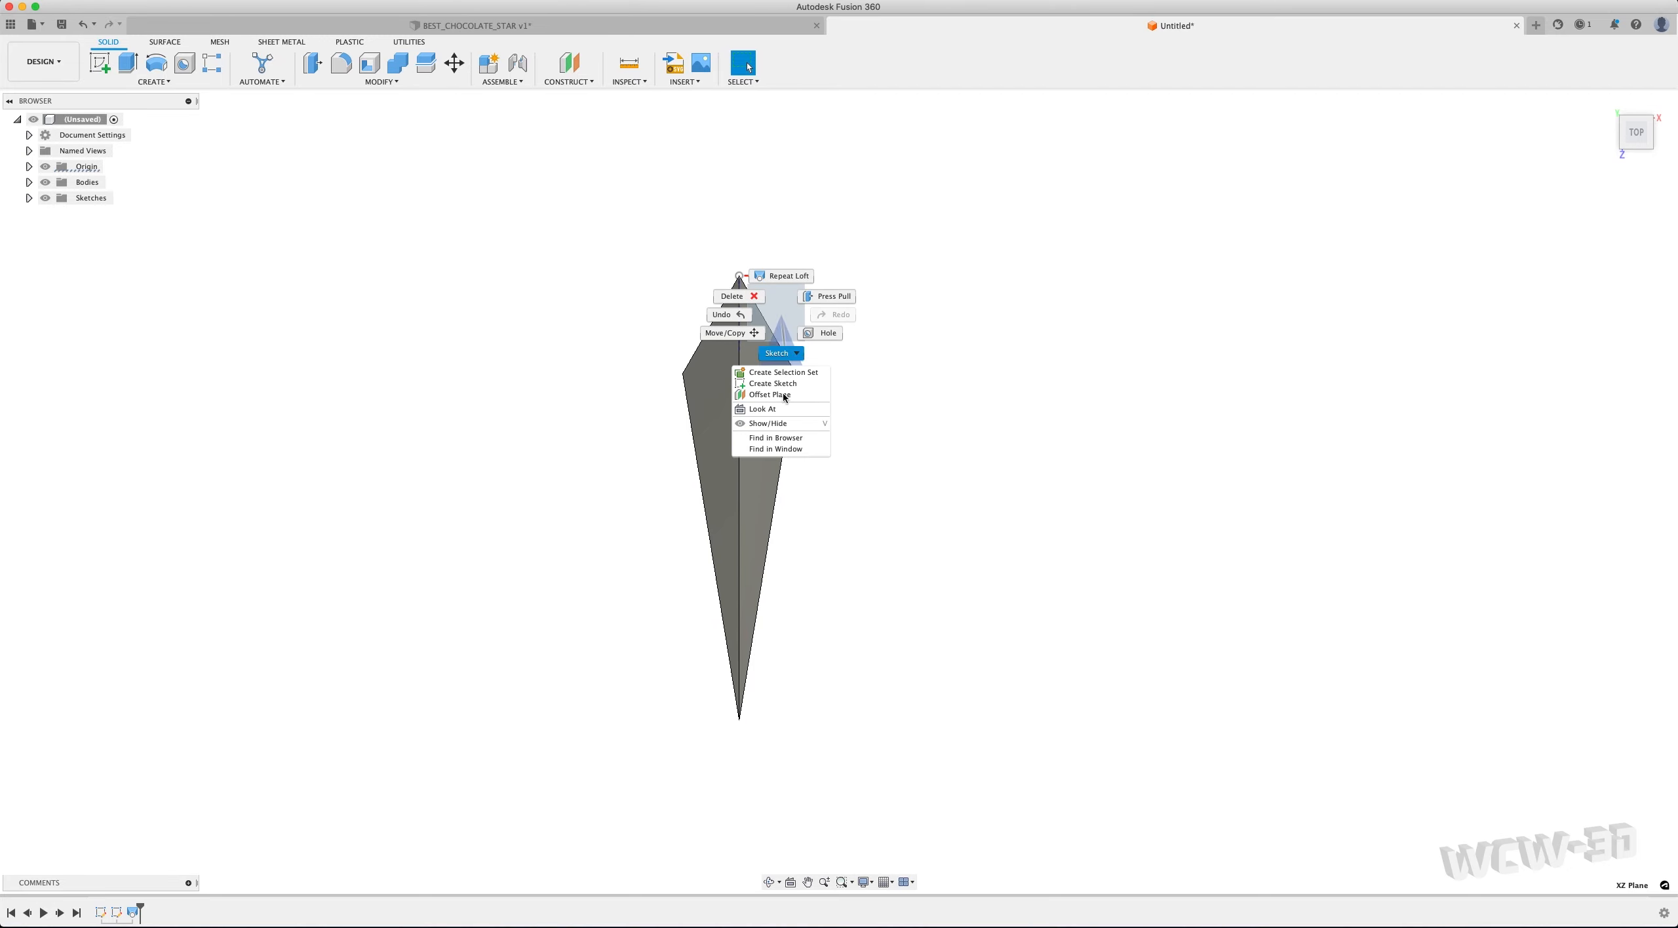
click(762, 408)
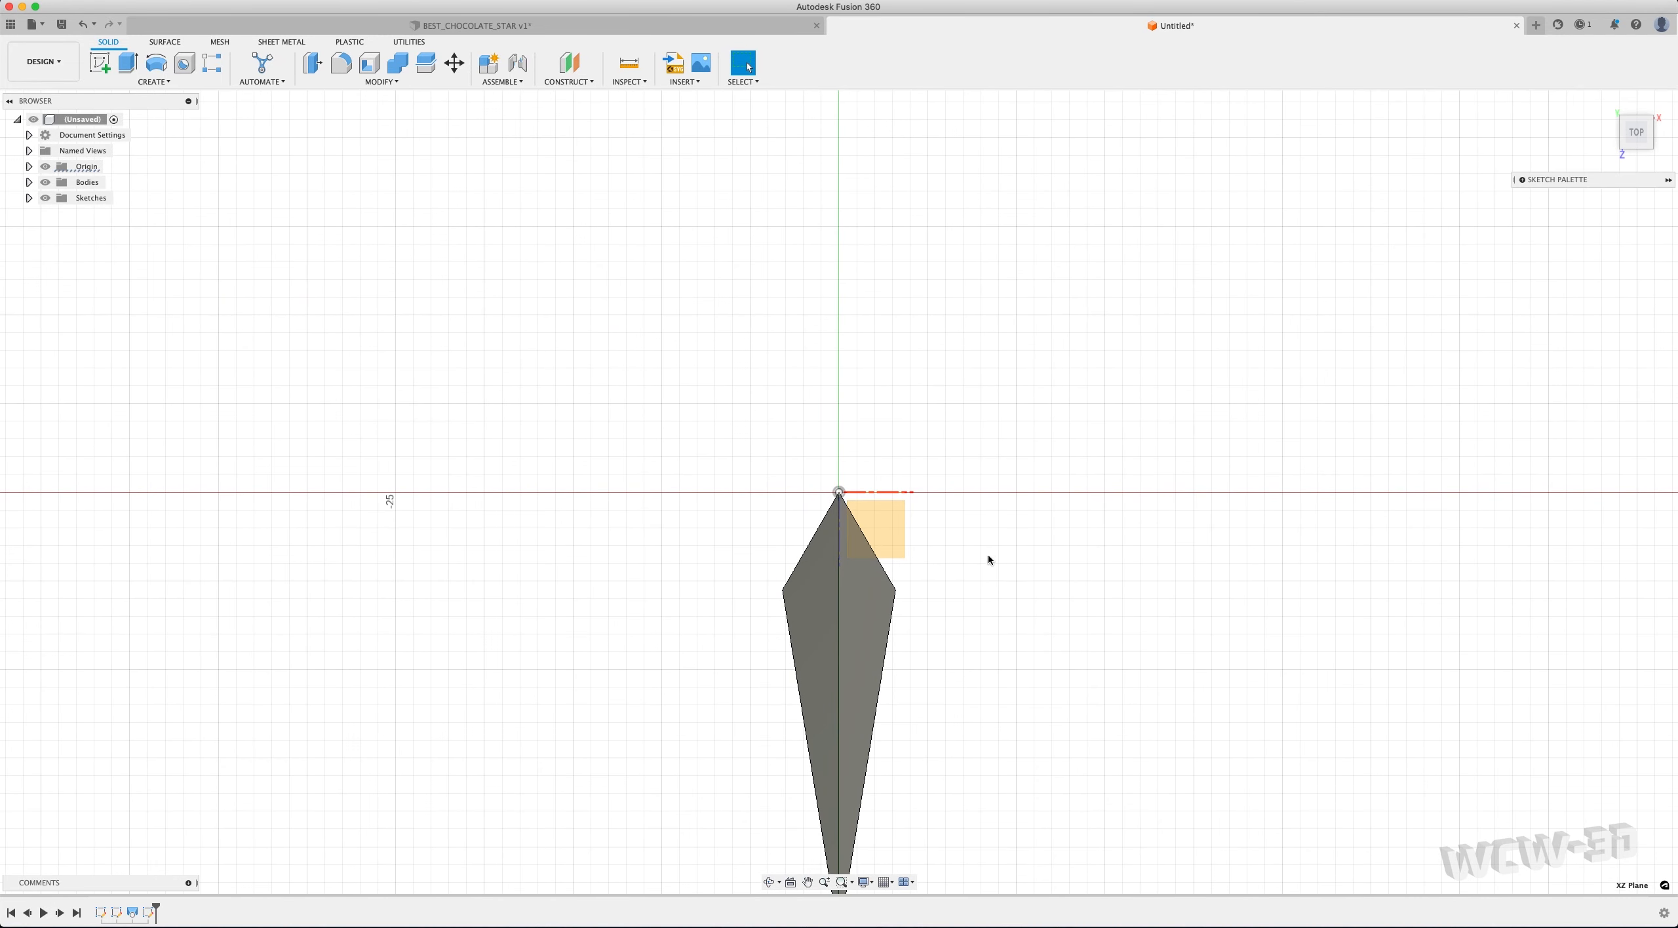
scroll(977, 603, down, 5)
scroll(999, 786, up, 5)
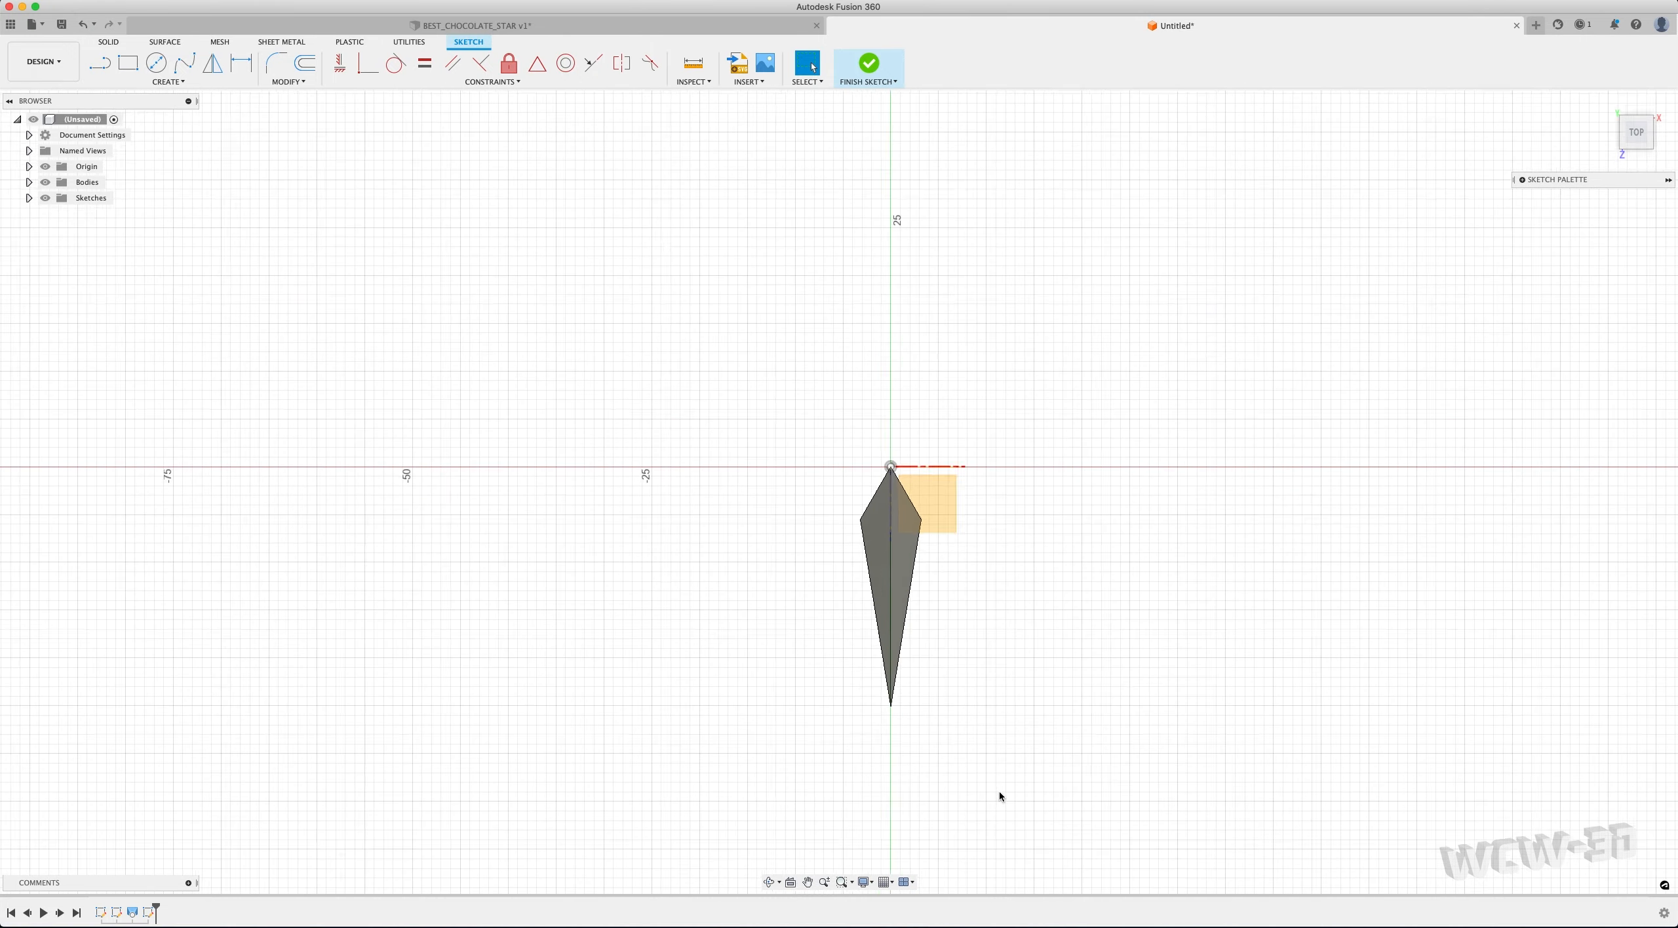
Project the whole star-point body into the sketch, using the Bodies selection filter with the projection link kept on
scroll(960, 636, up, 2)
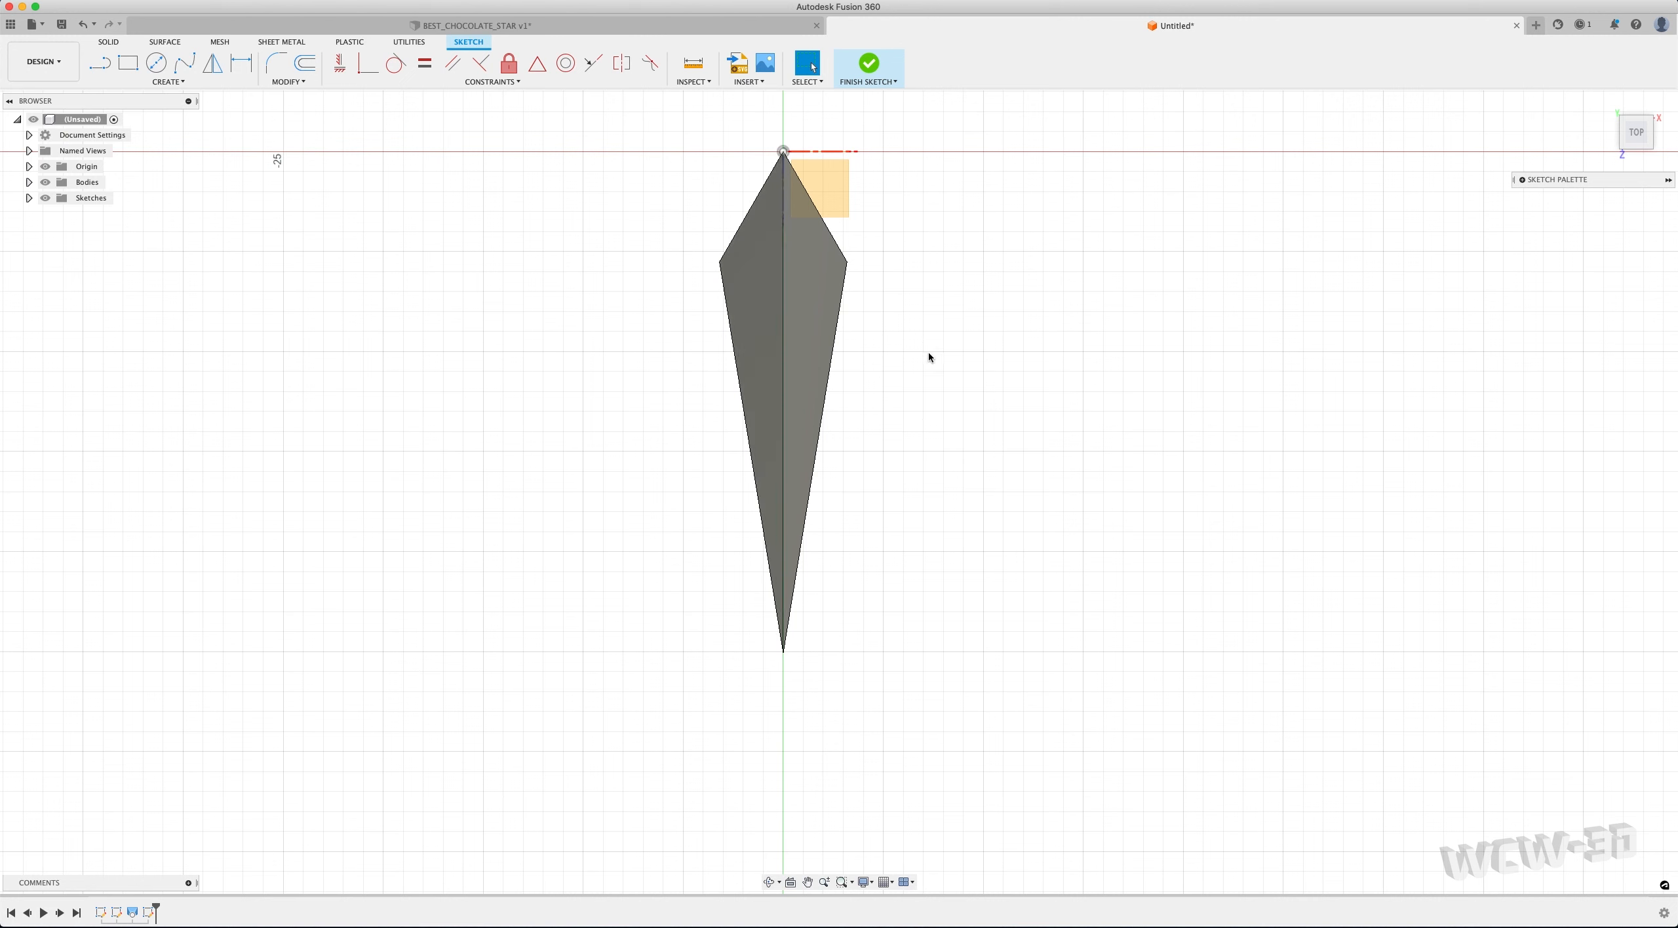
click(173, 81)
mouse_move(163, 288)
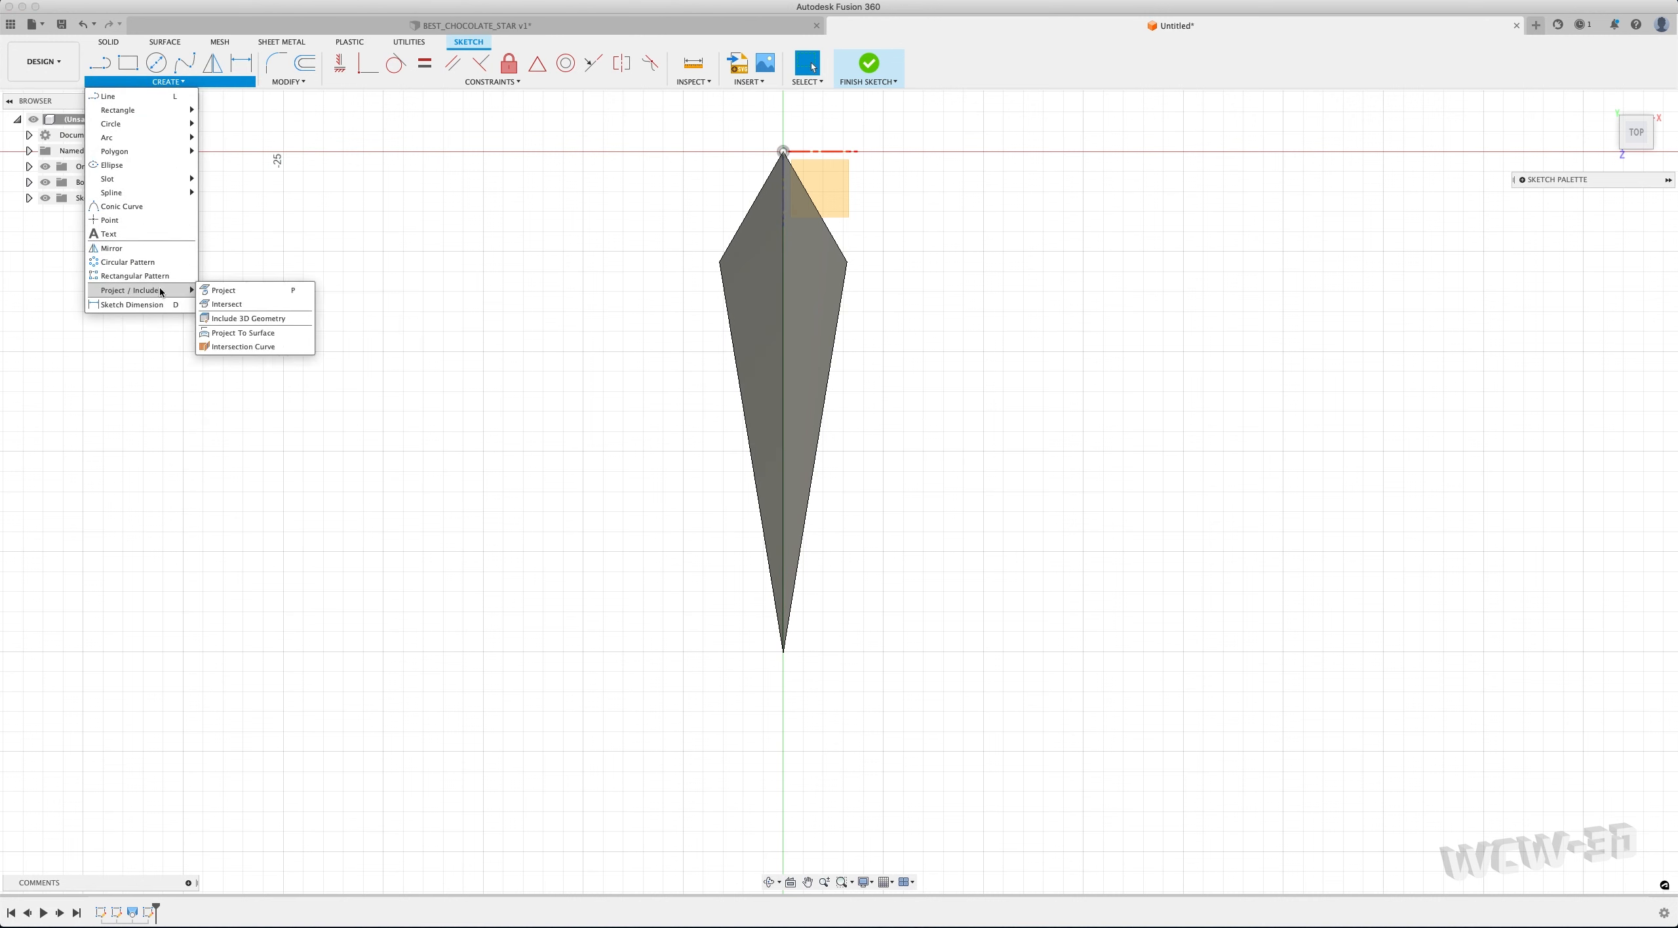
click(222, 290)
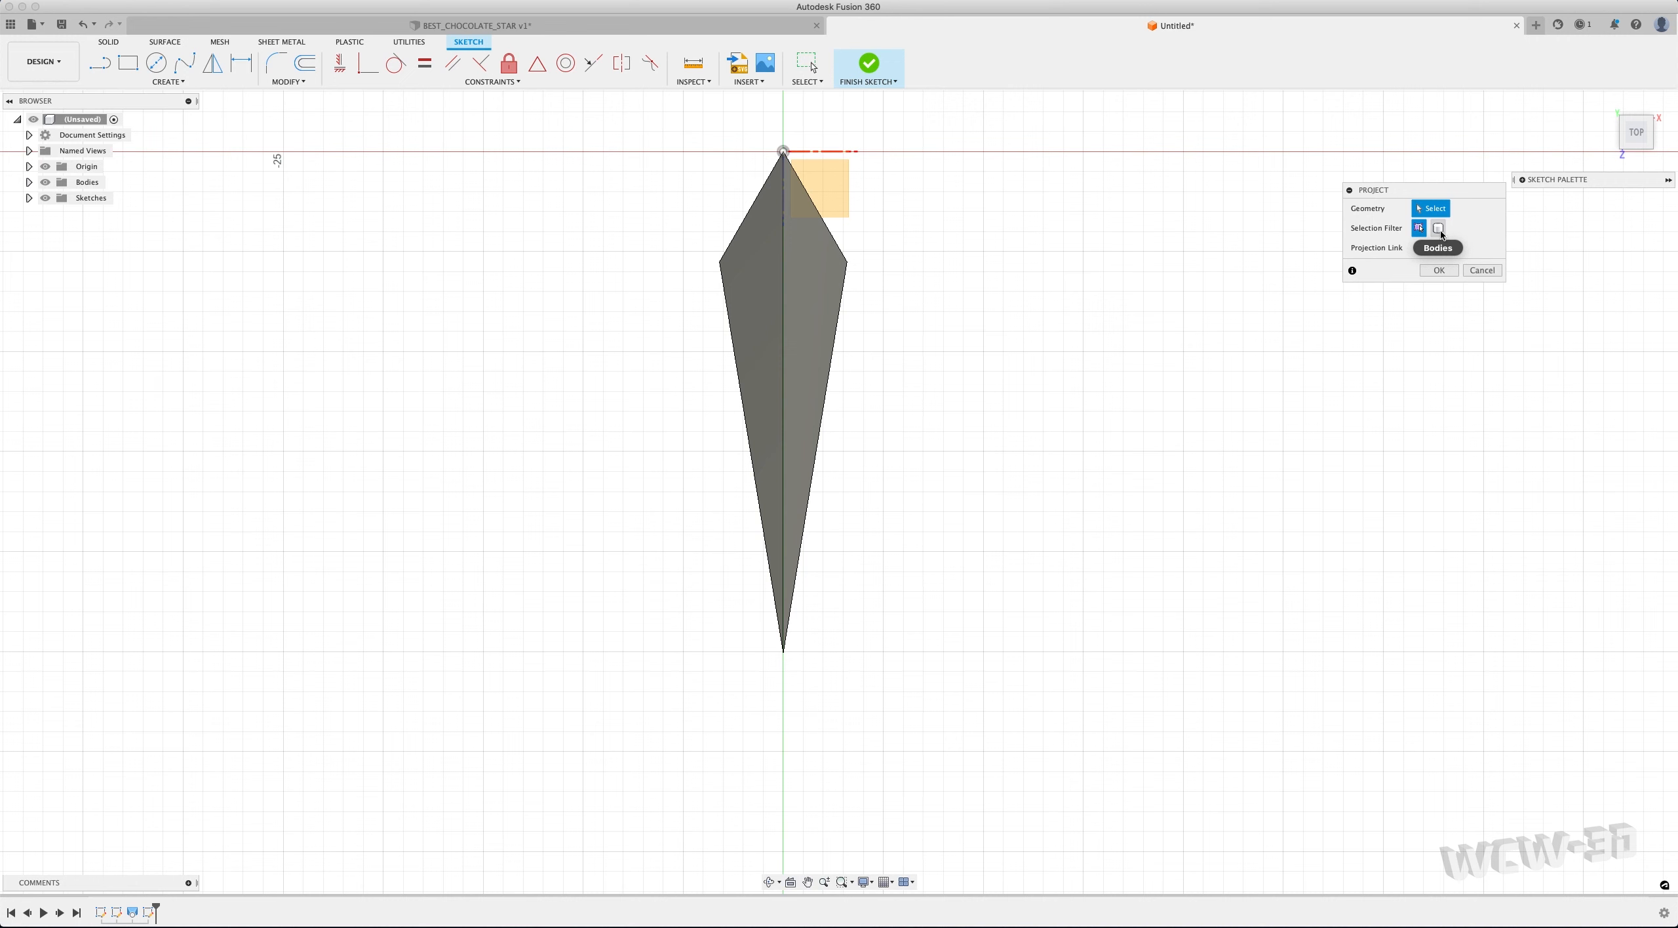
click(1437, 229)
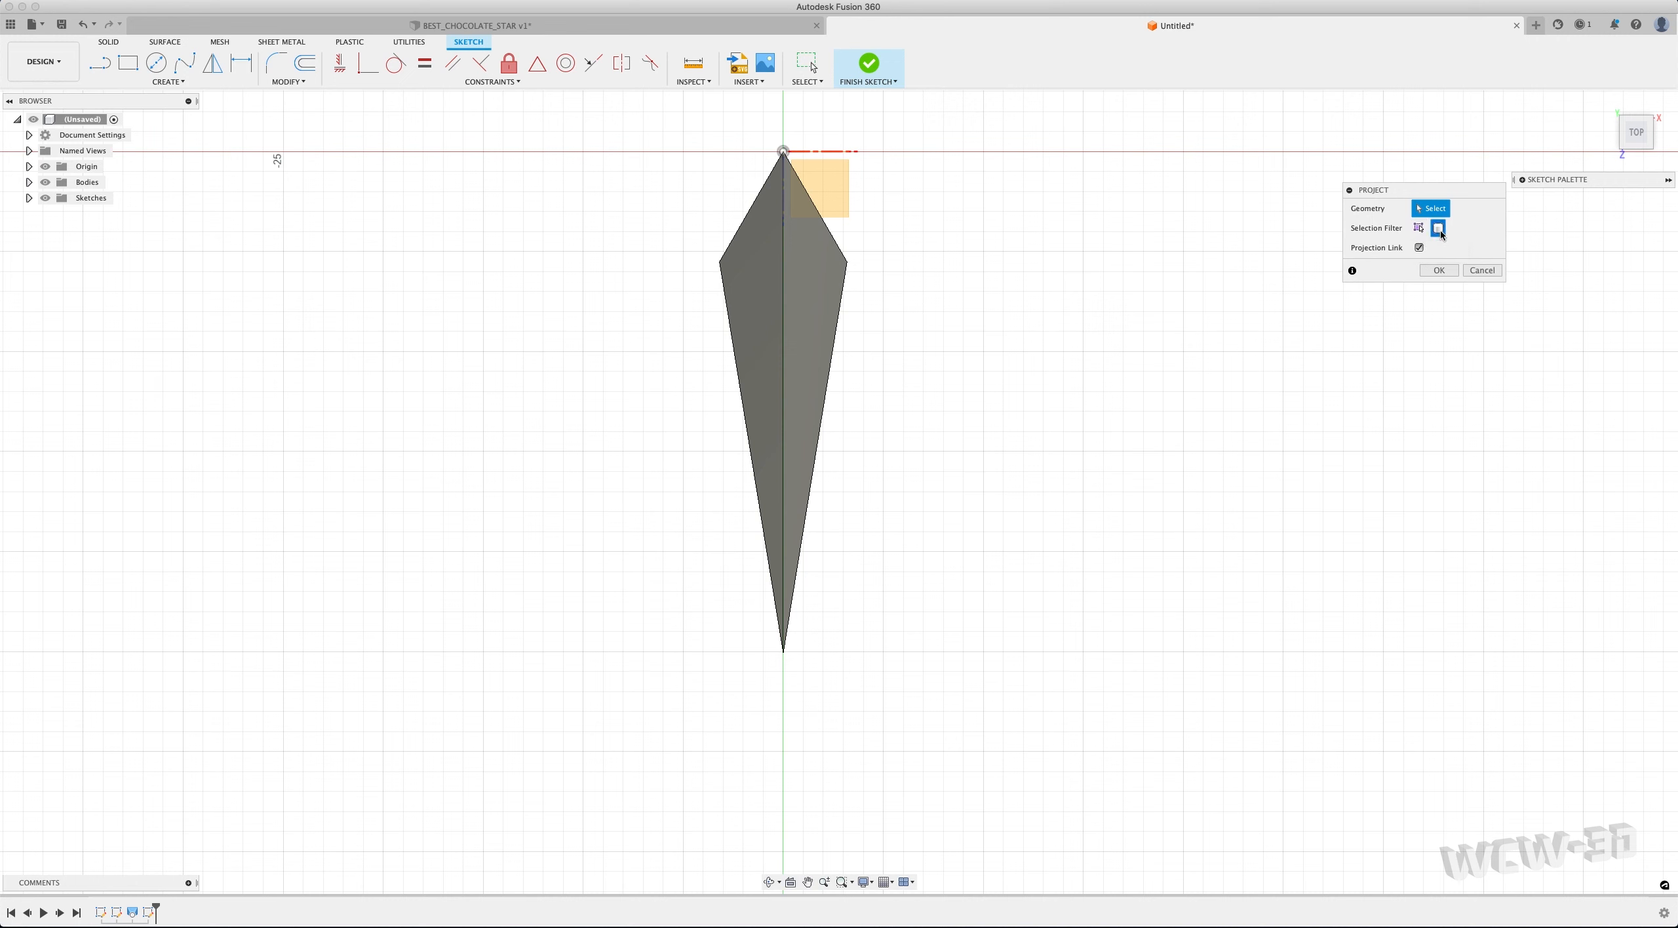
click(828, 321)
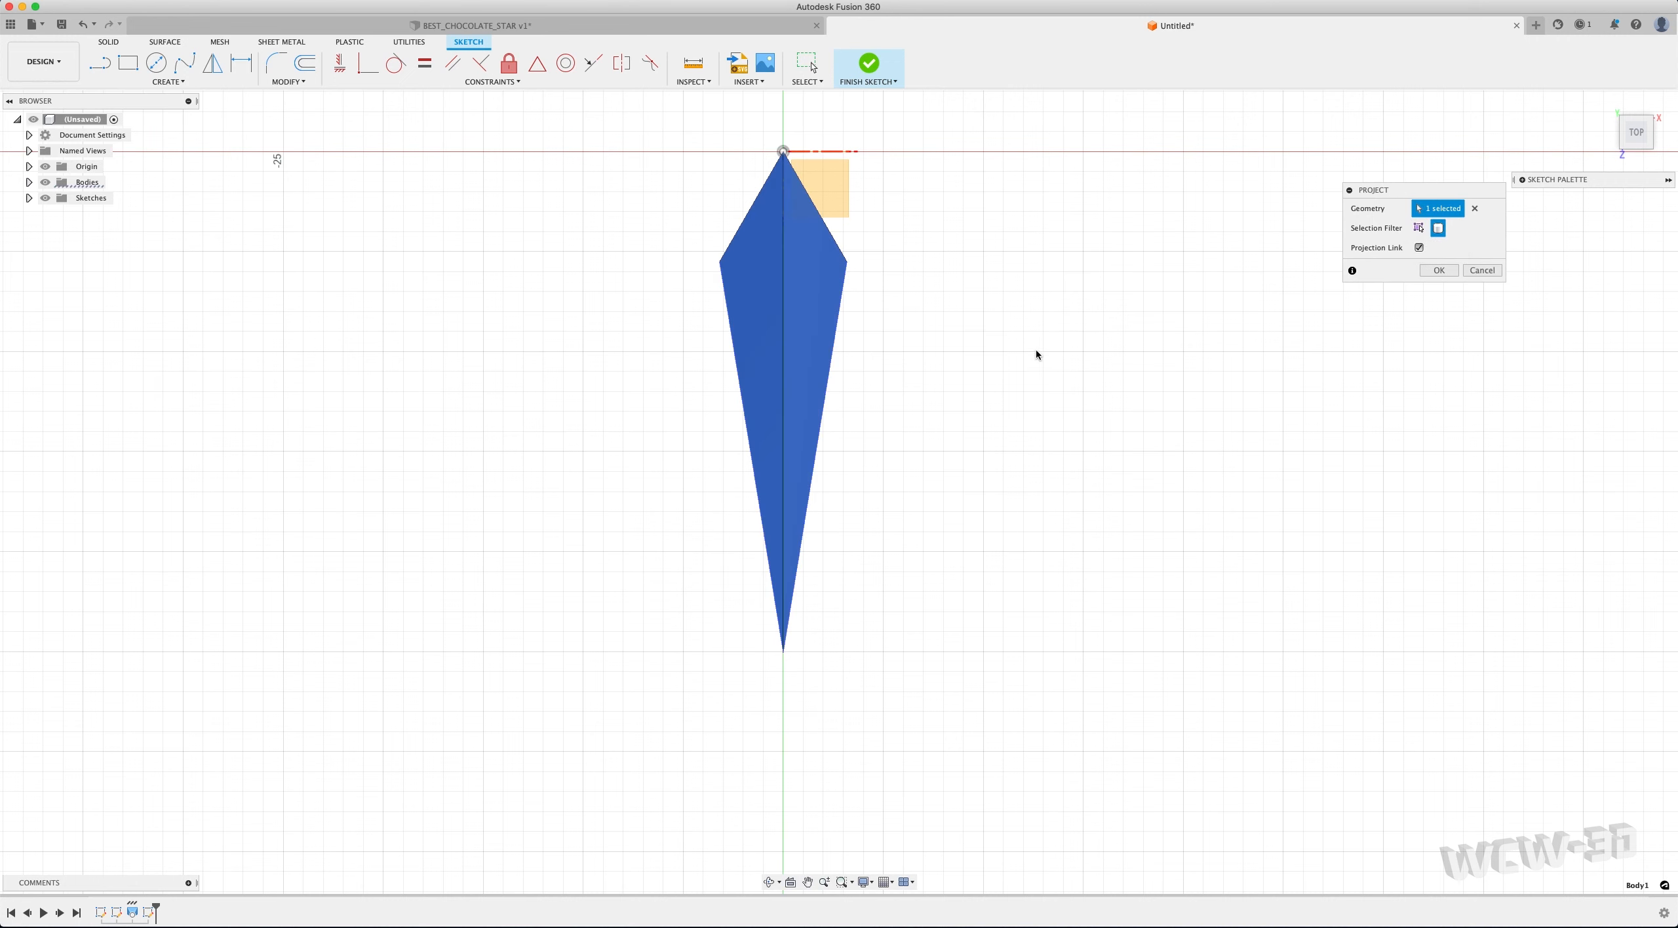
click(1438, 270)
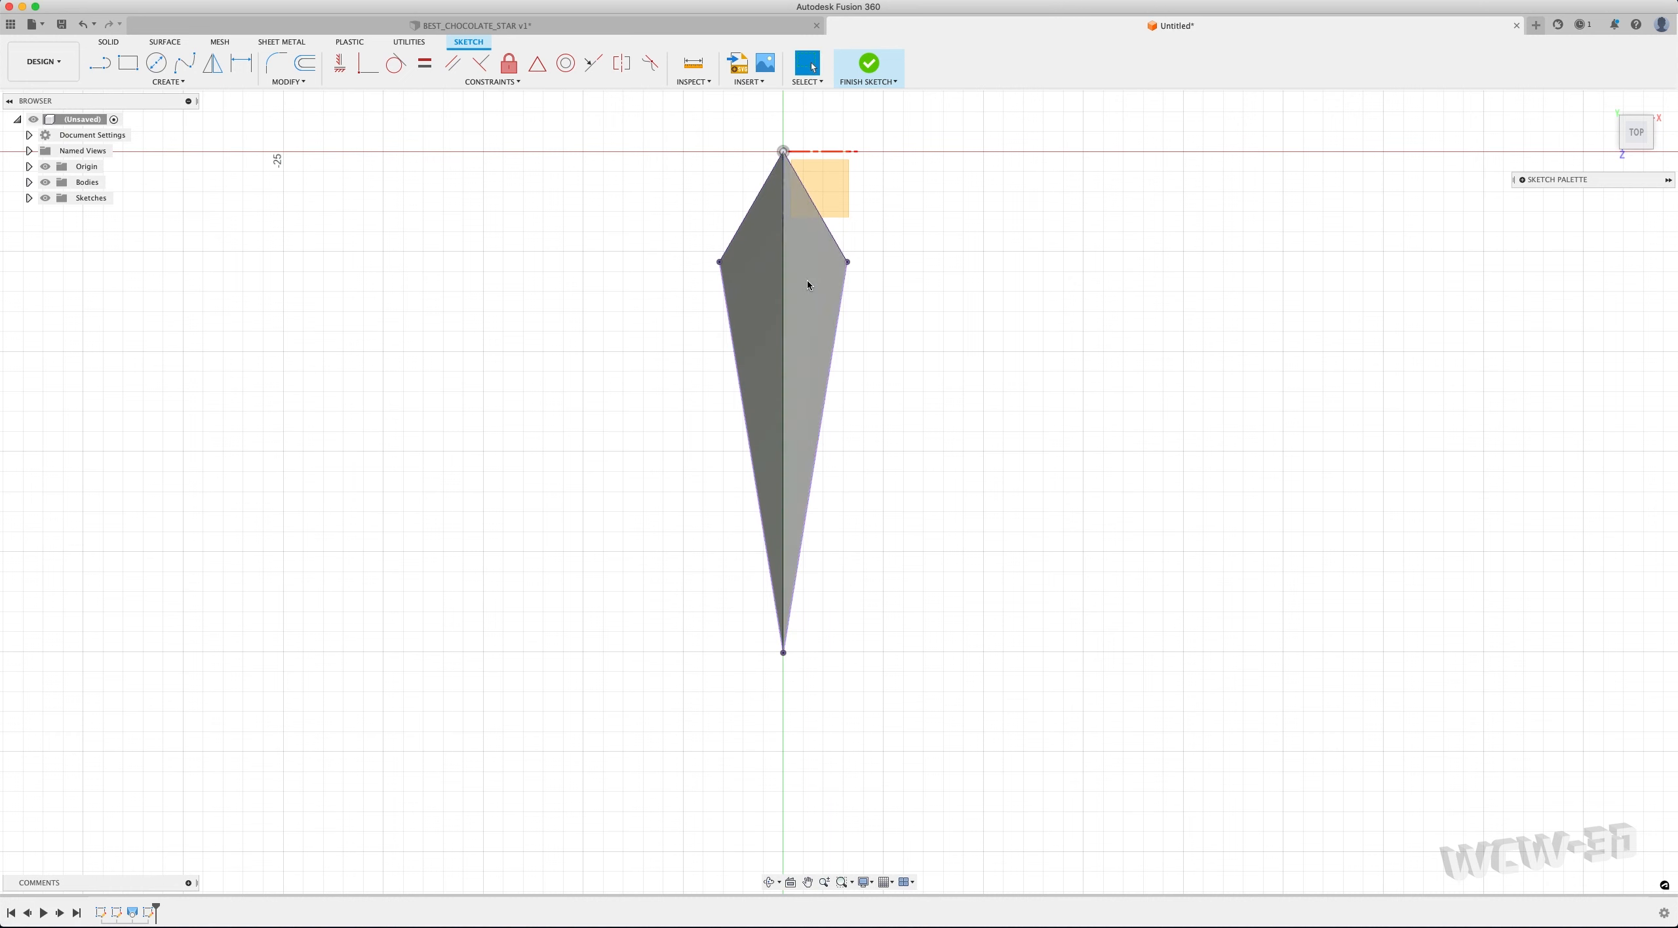
Hide all bodies so that only the projected kite outline remains in view
click(47, 186)
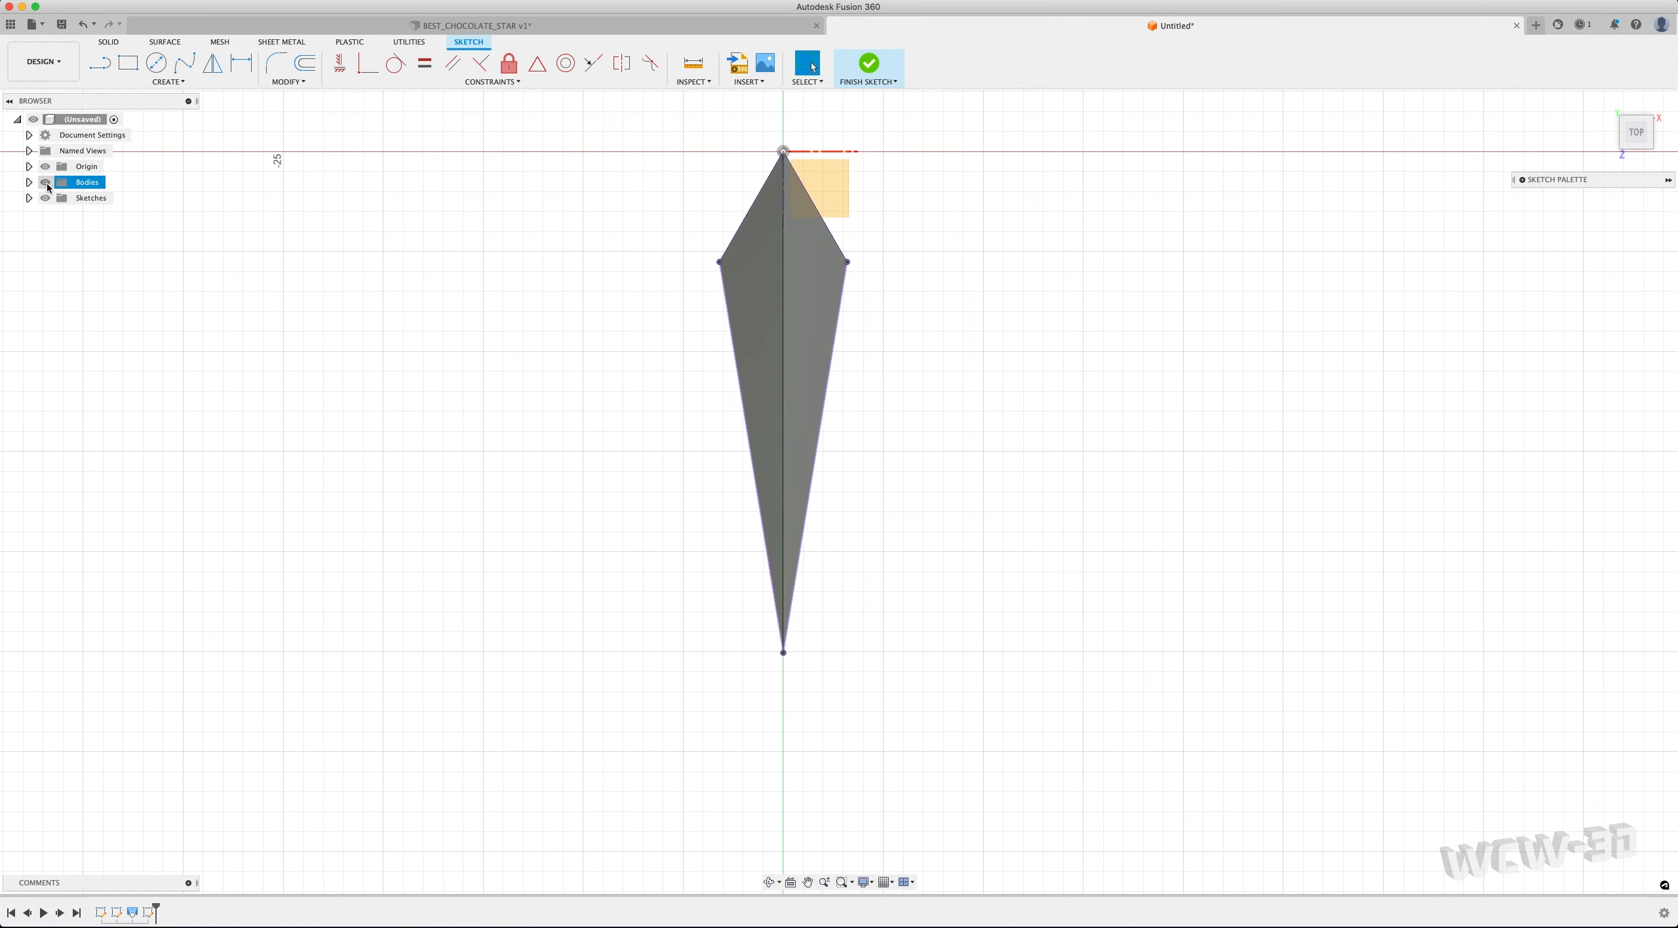
click(46, 183)
scroll(860, 660, down, 2)
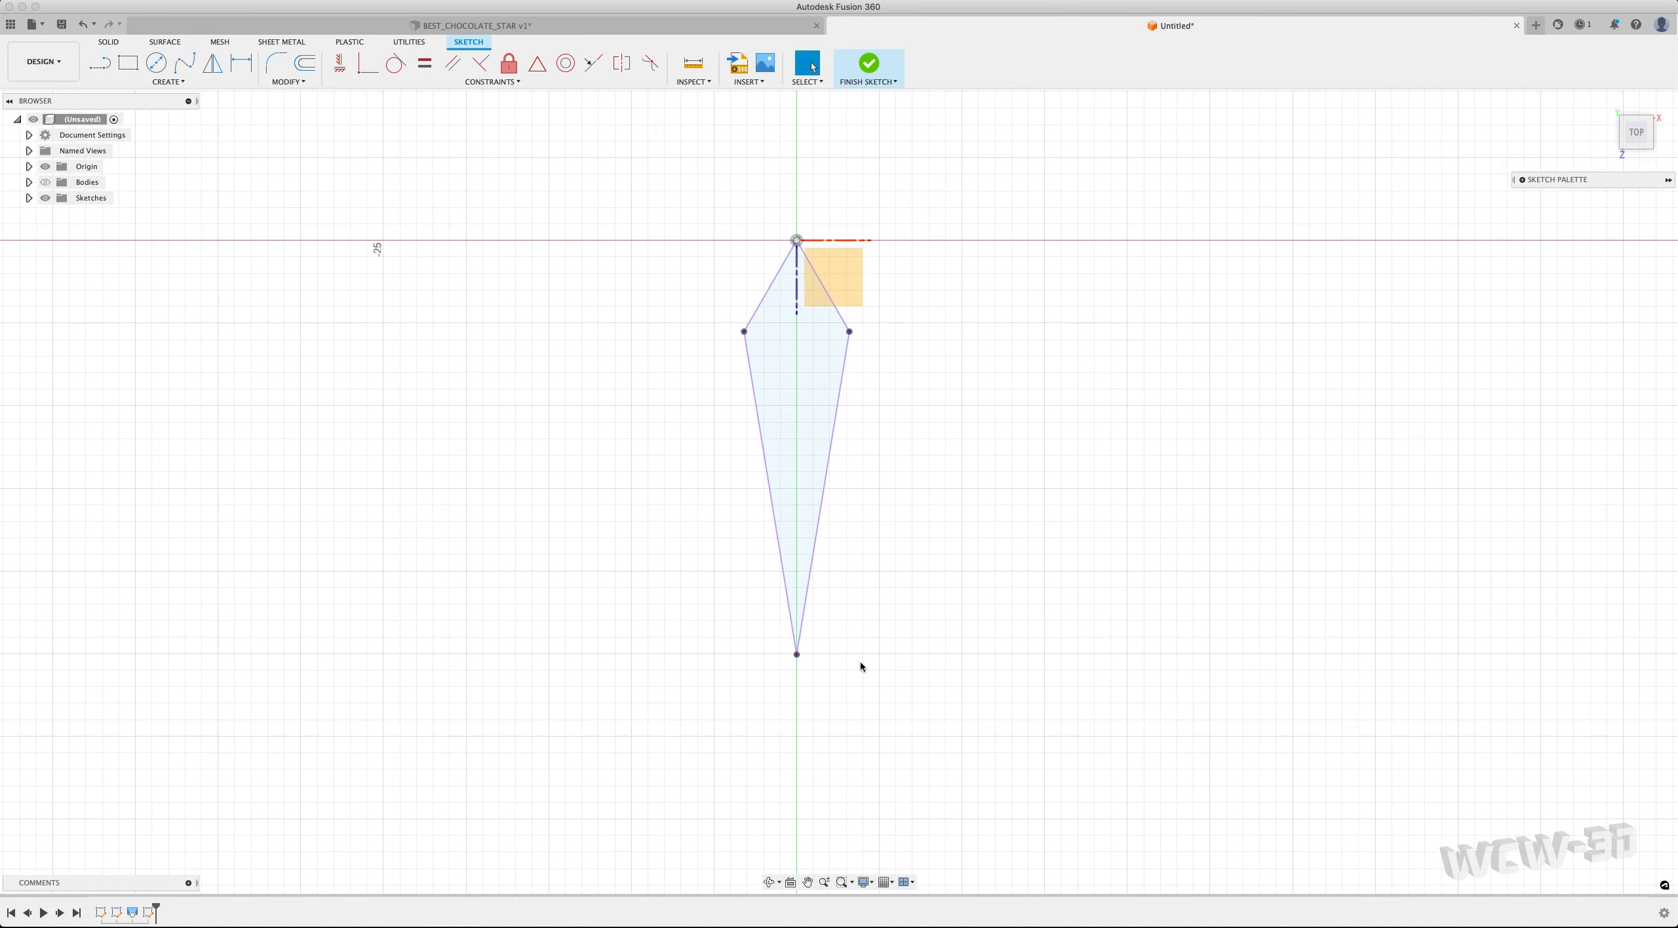
scroll(860, 660, up, 1)
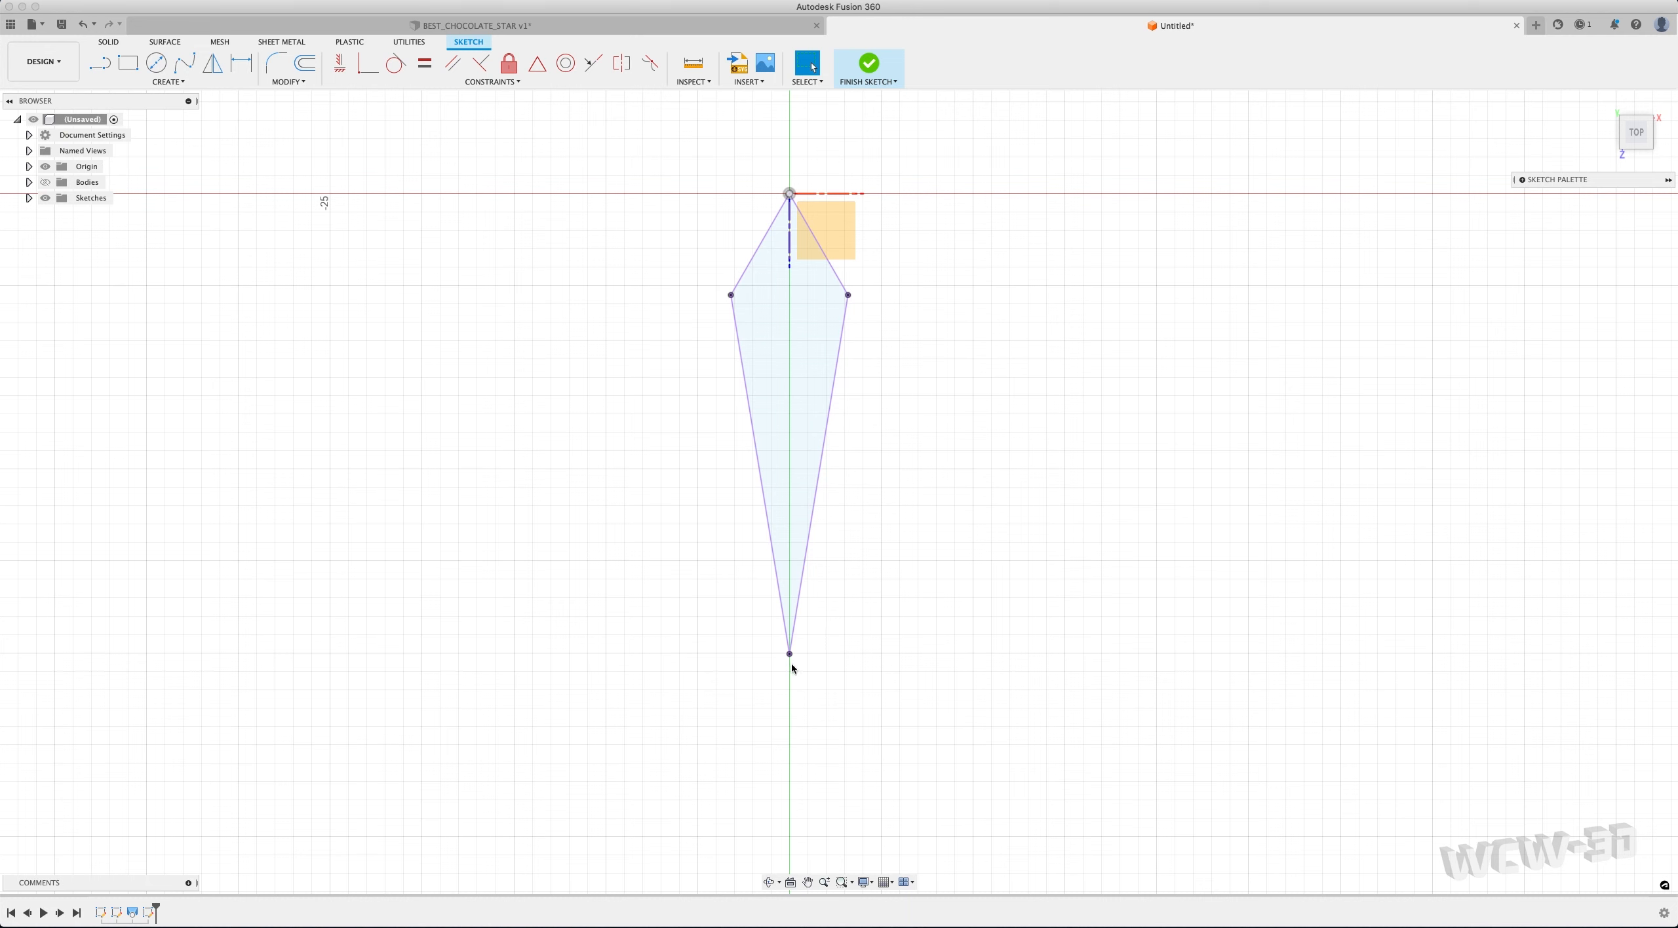
Switch to the Calculator app, divide 38.66 by 2, and return to the Fusion 360 sketch
mouse_move(1134, 924)
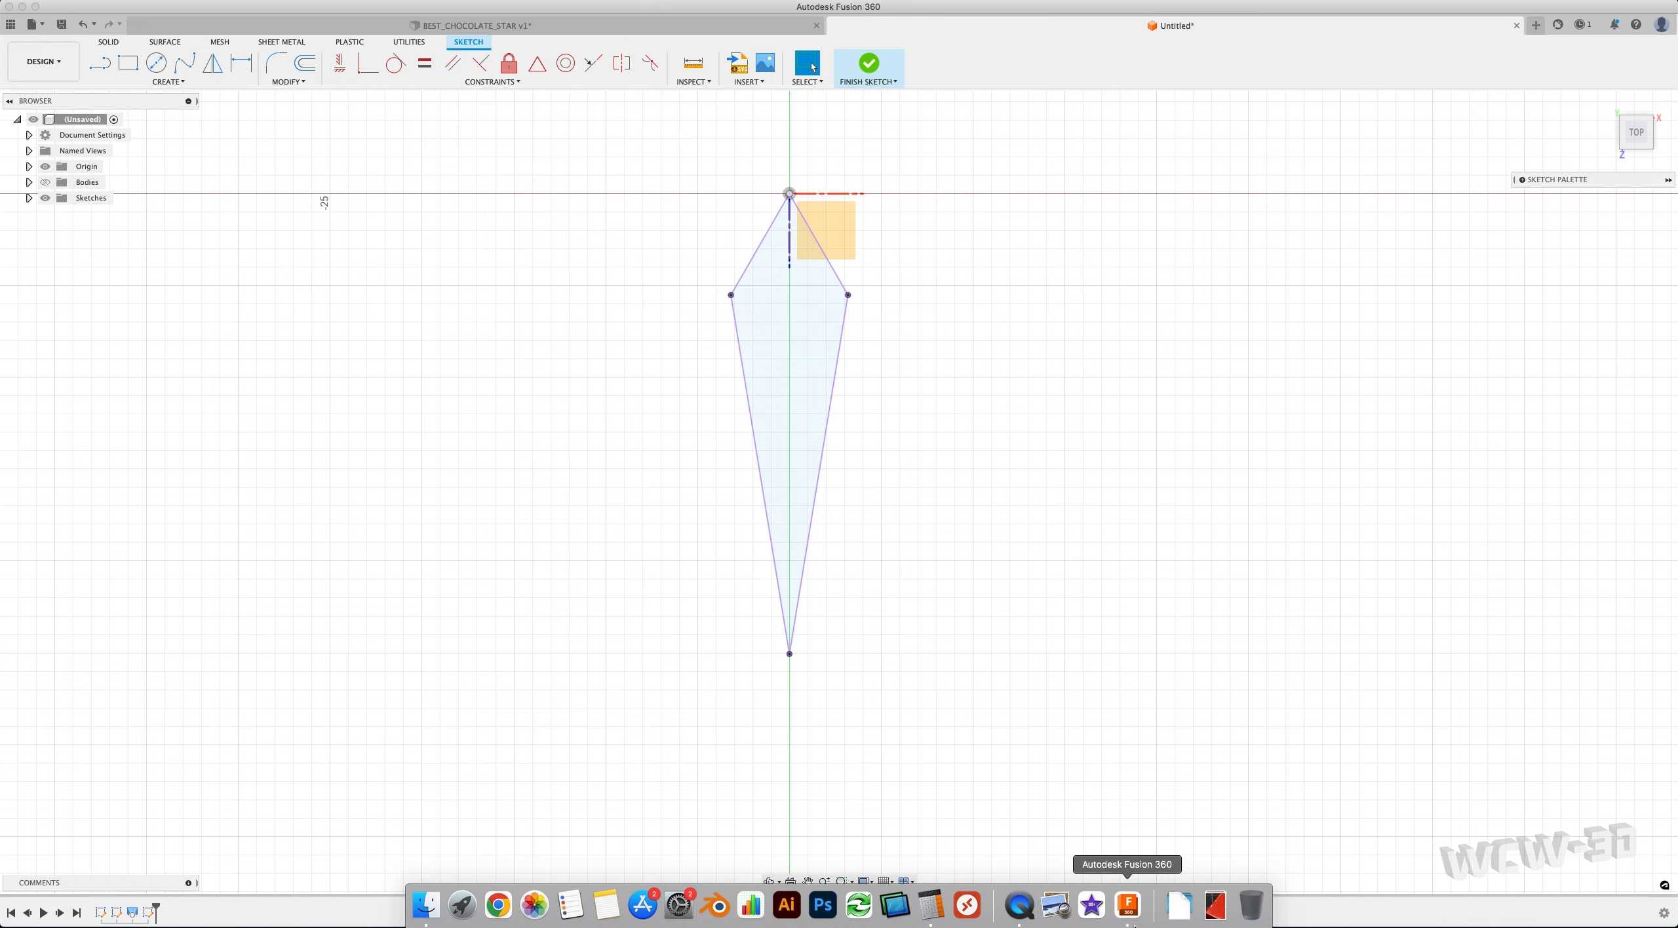
click(930, 907)
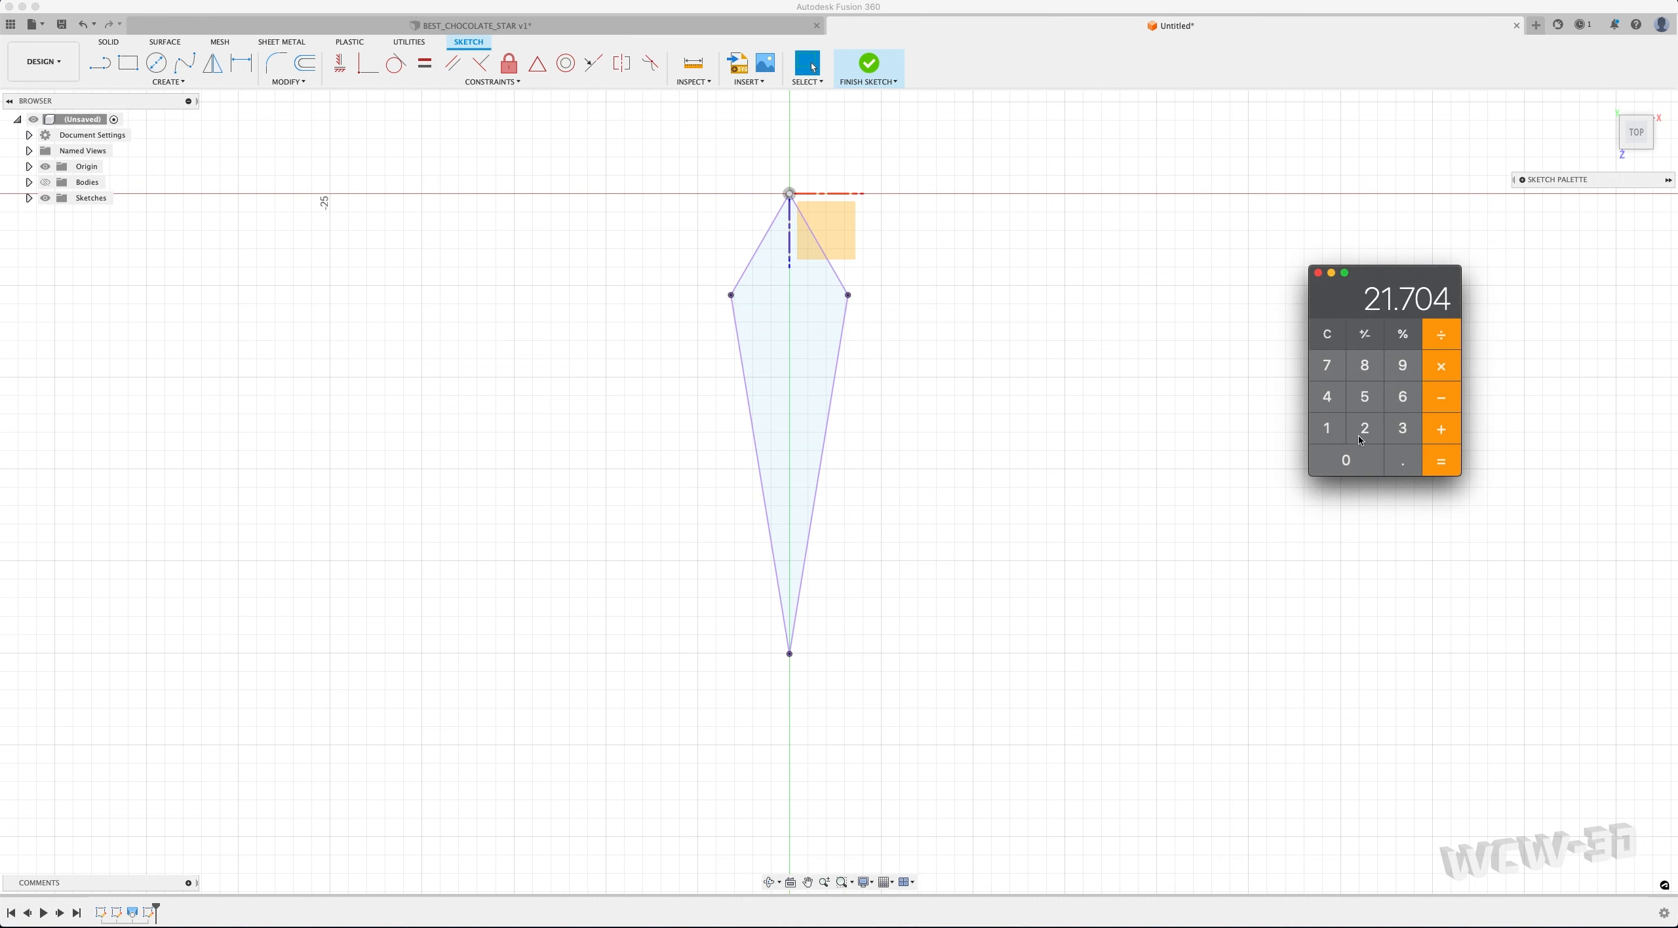
click(1329, 339)
text(38.66)
key(slash)
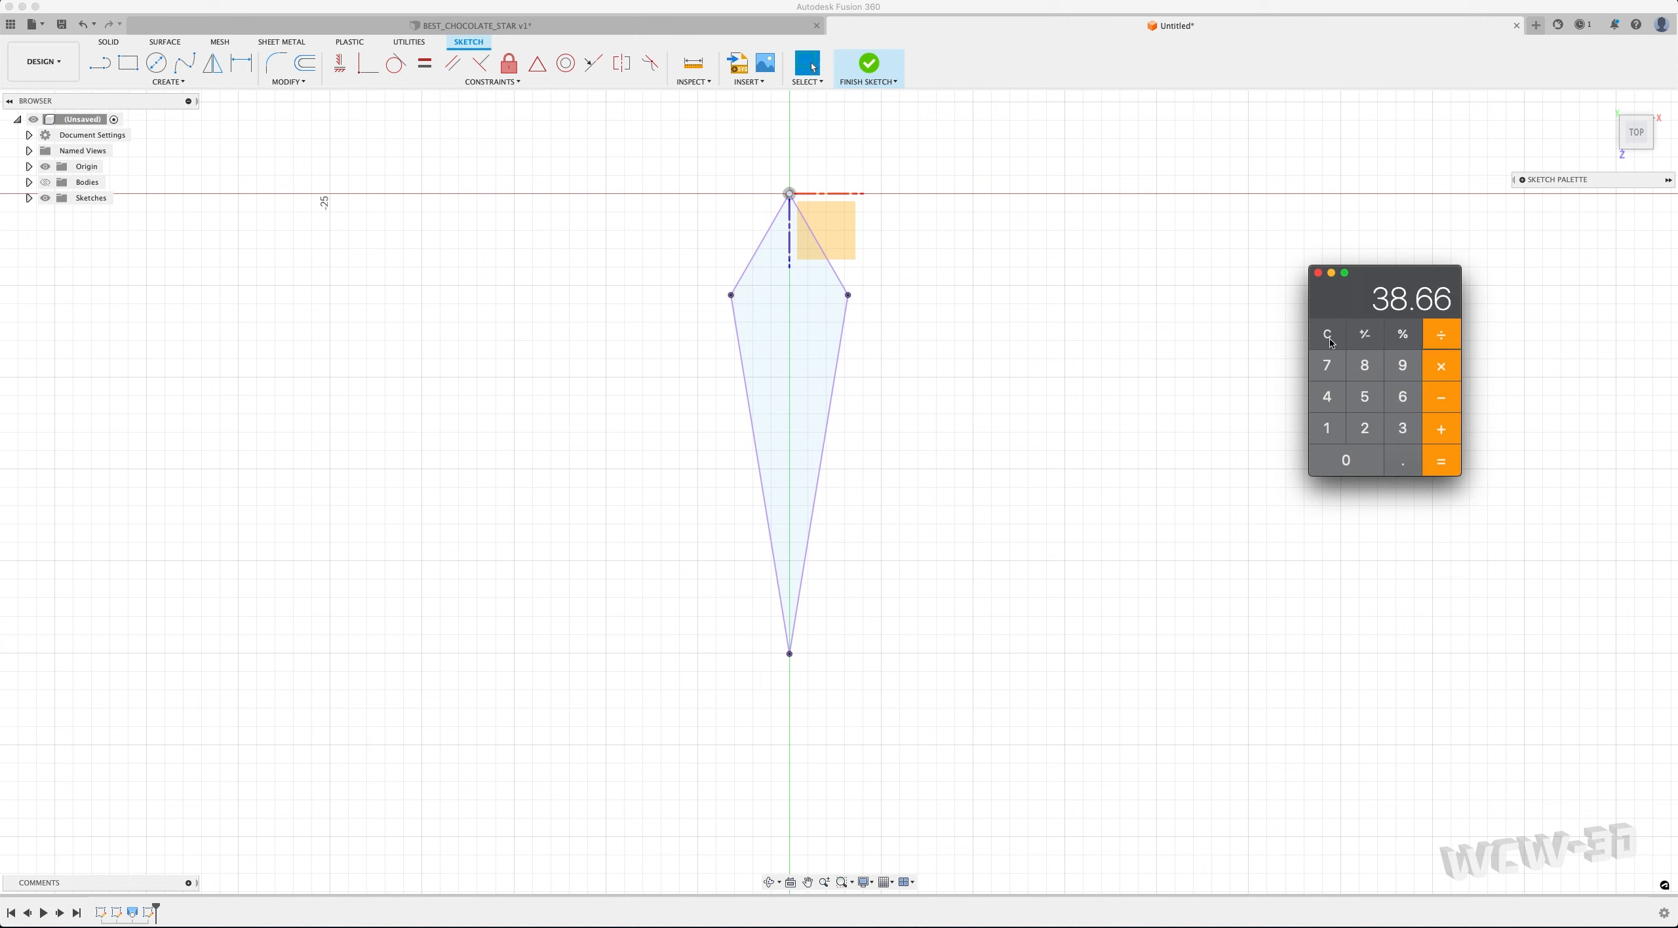
text(2)
key(Return)
click(1067, 505)
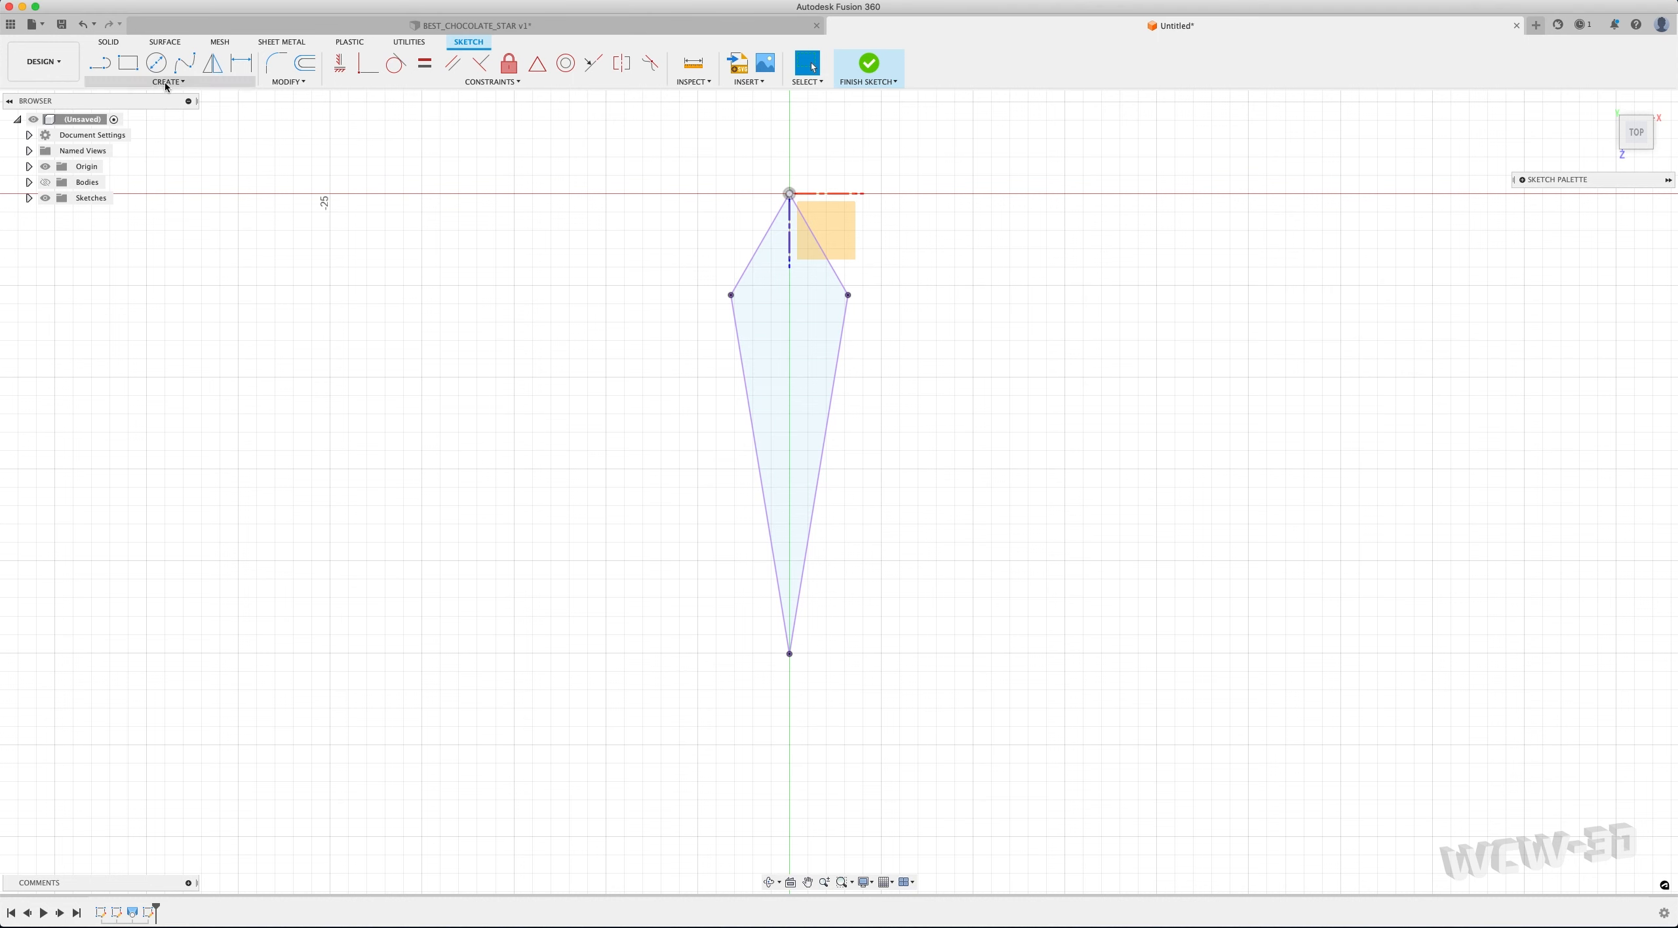
Draw a 19.33 mm line from the origin straight along the kite's axis toward its far tip
key(l)
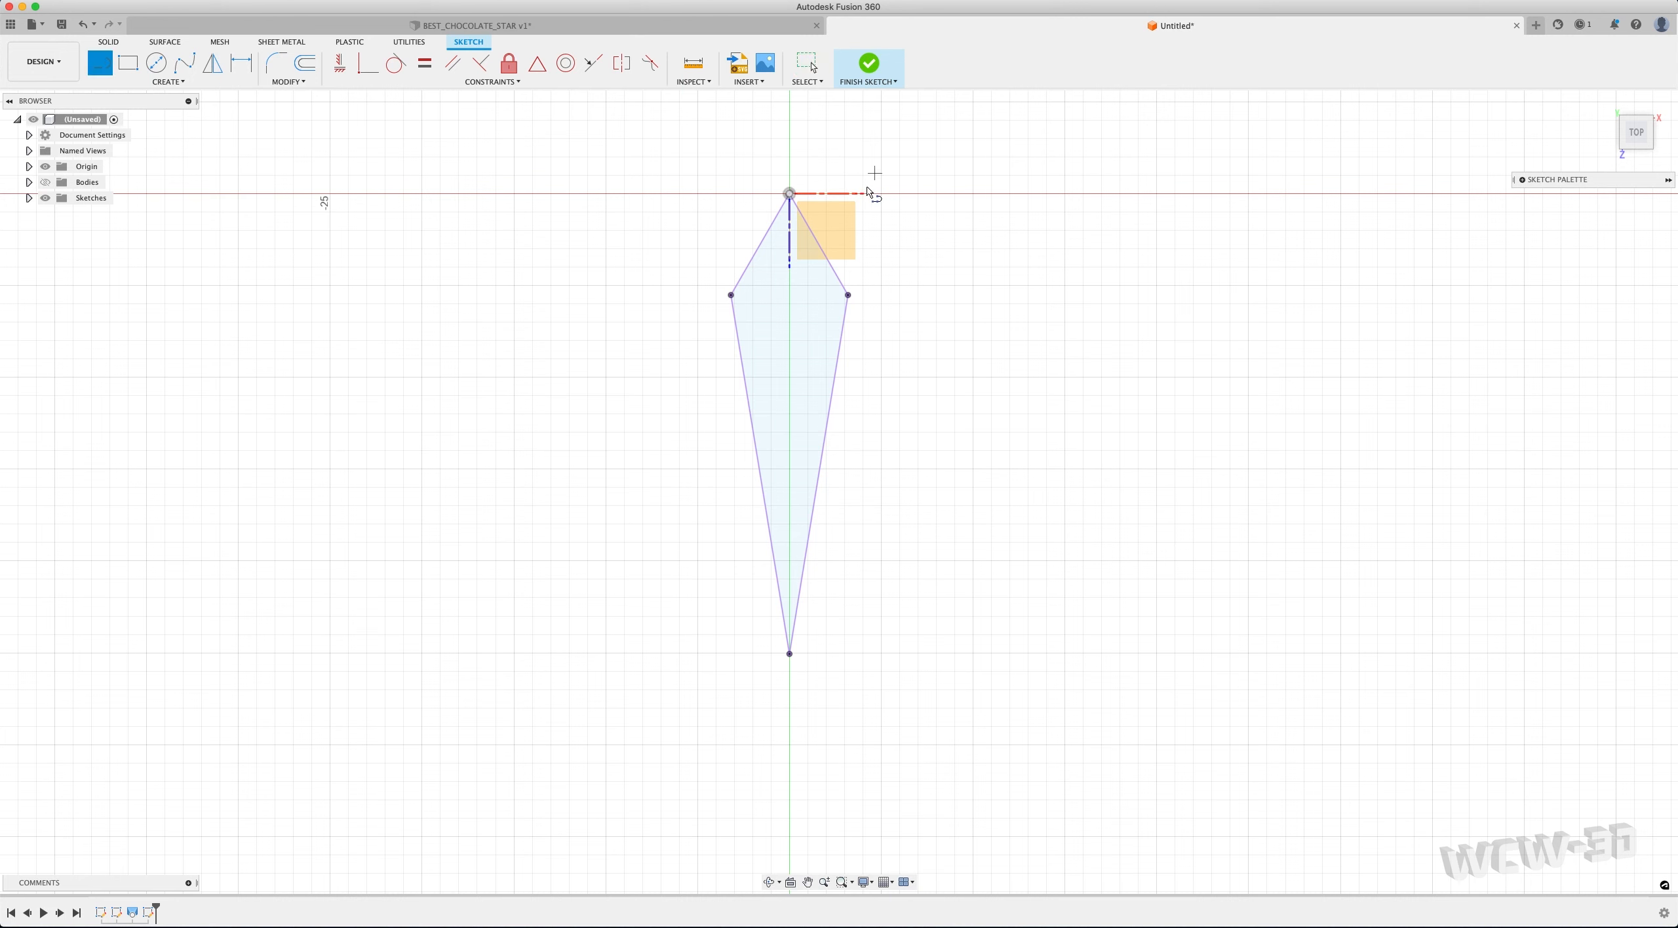
click(790, 194)
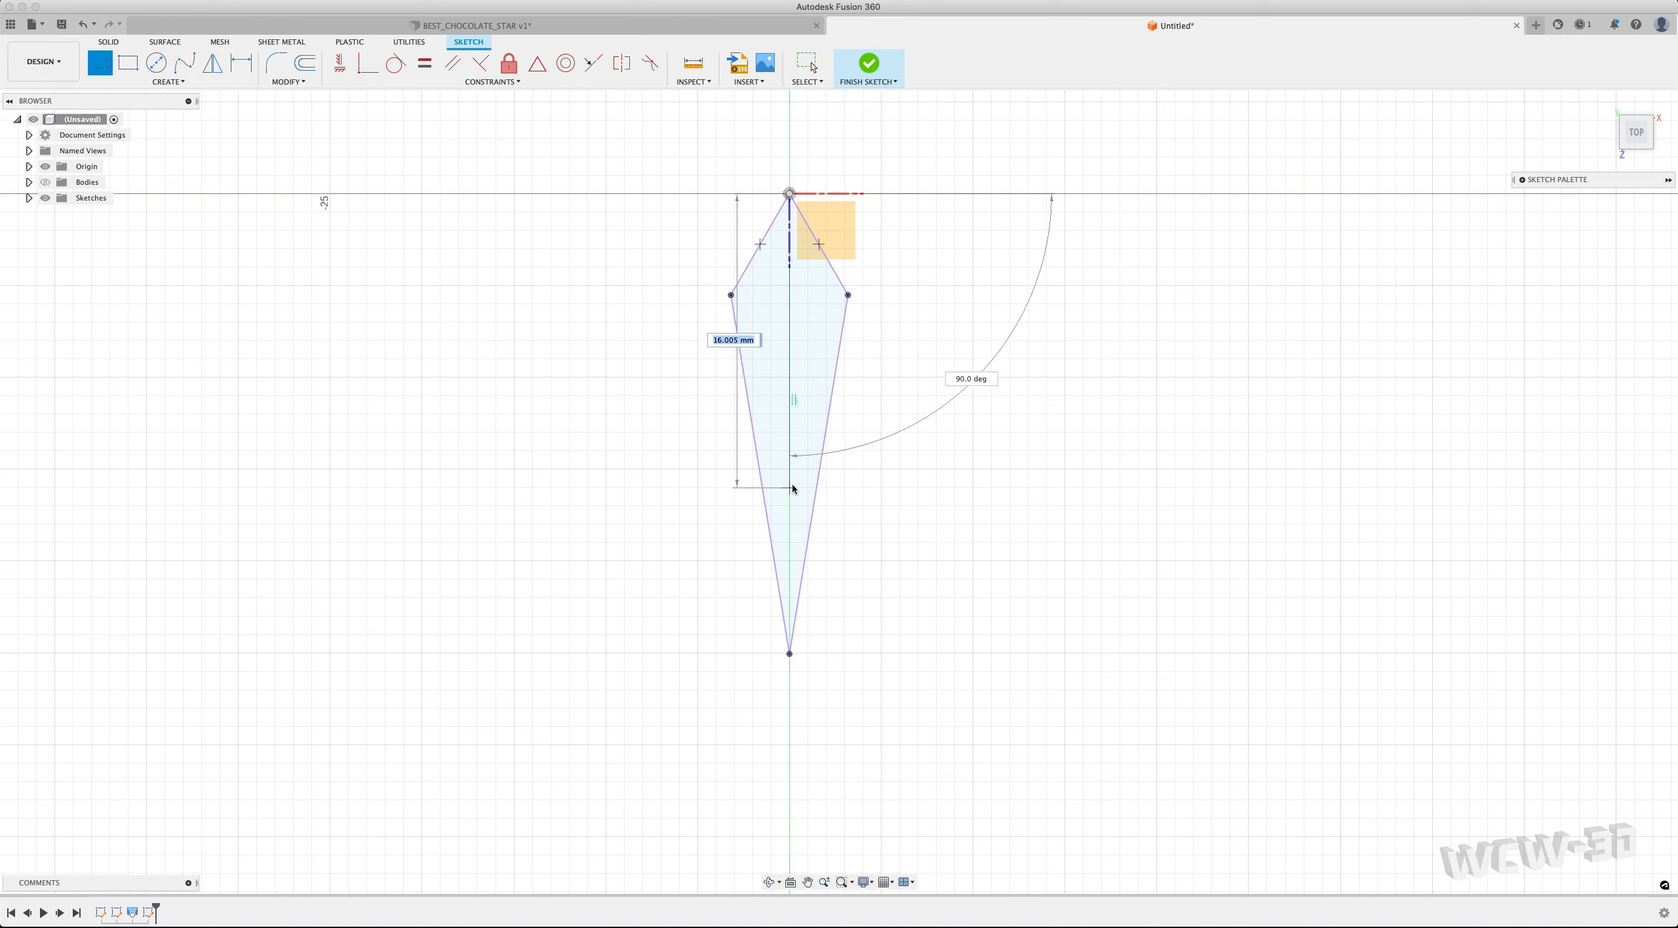
text(19.33)
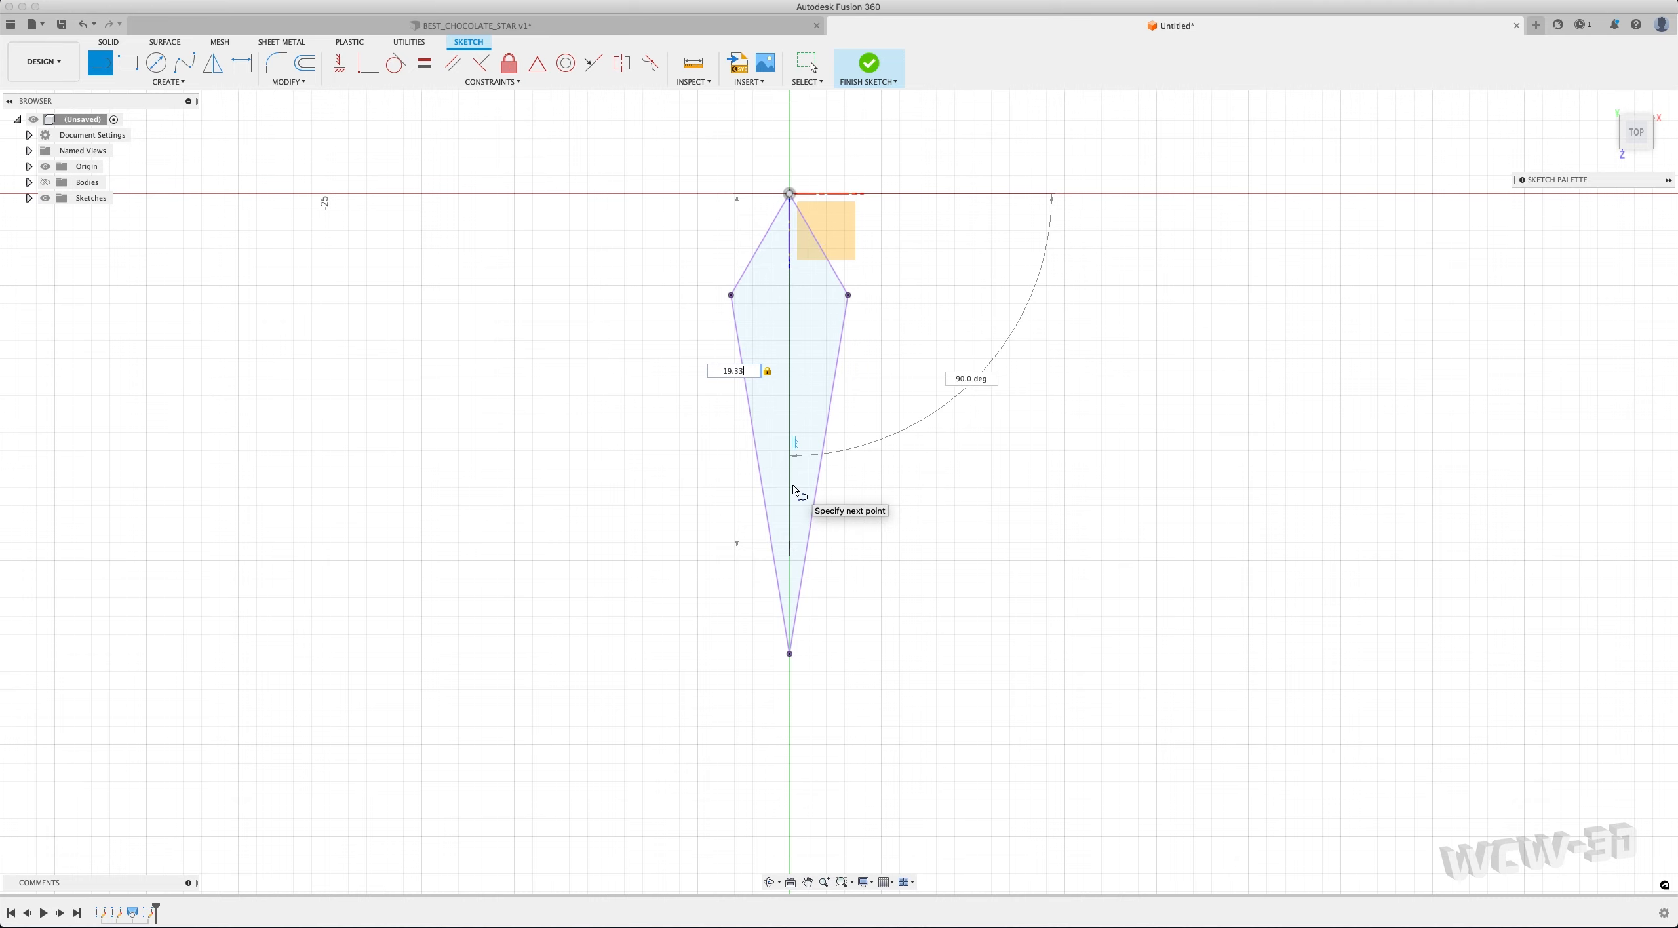
key(Return)
key(Escape)
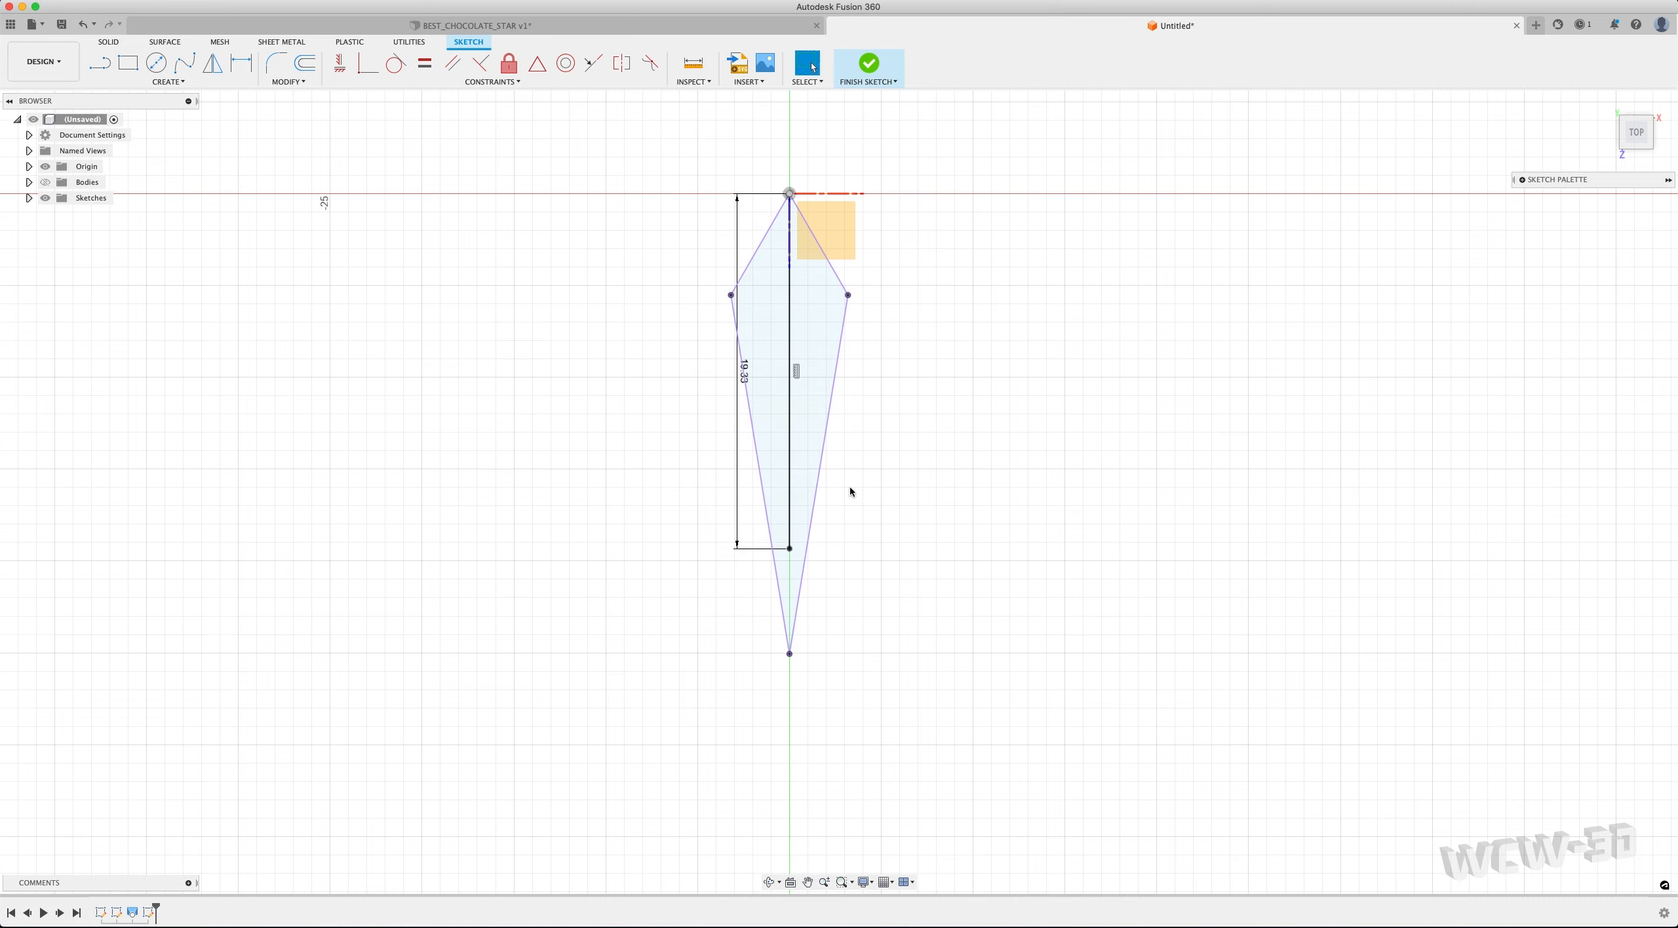
Place the 19.33 mm dimension clear of the kite outline and convert the central axis line to construction geometry
scroll(826, 572, up, 1)
scroll(826, 567, up, 2)
click(789, 534)
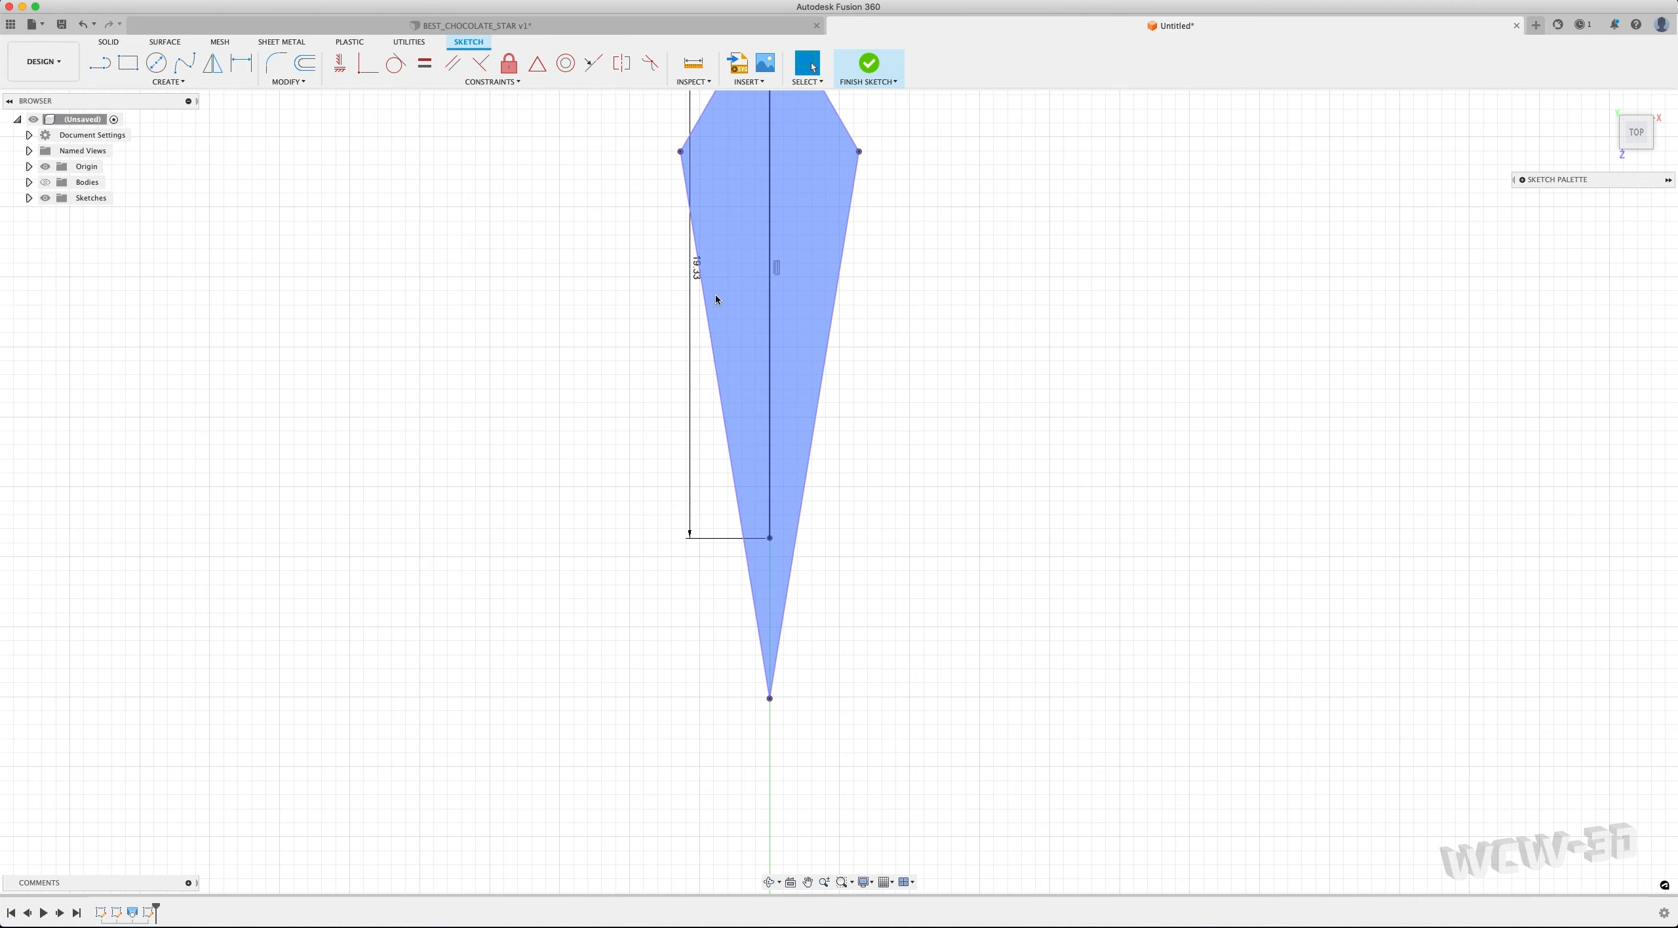
key(Escape)
drag(694, 278, 568, 276)
click(769, 440)
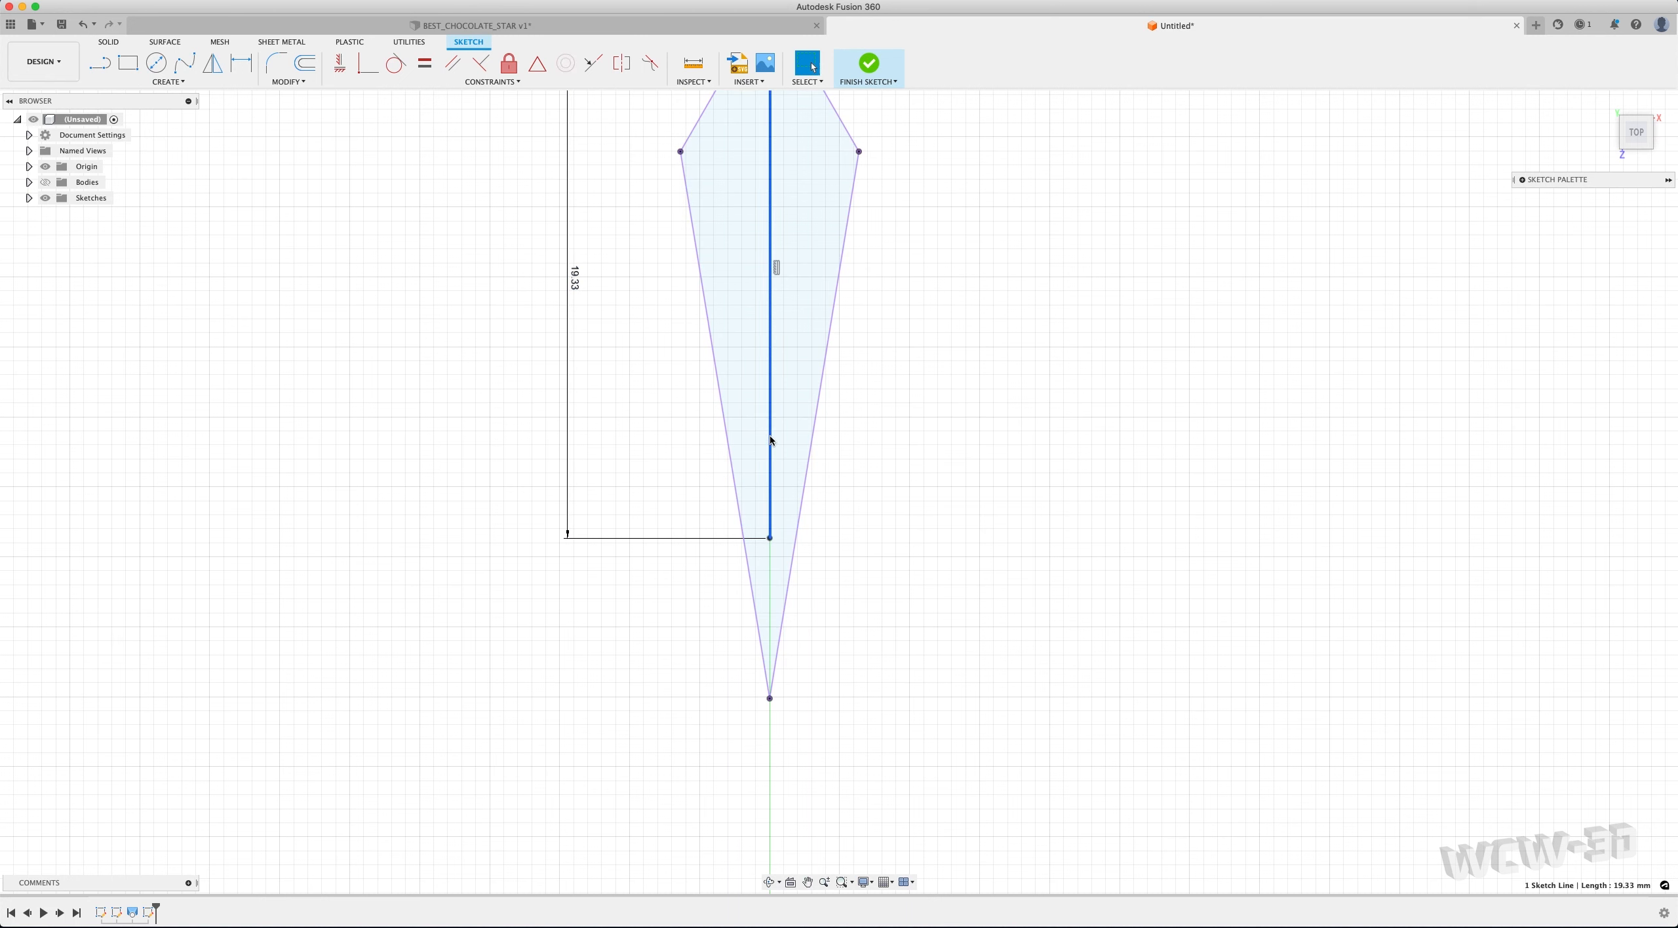
right_click(770, 439)
click(765, 529)
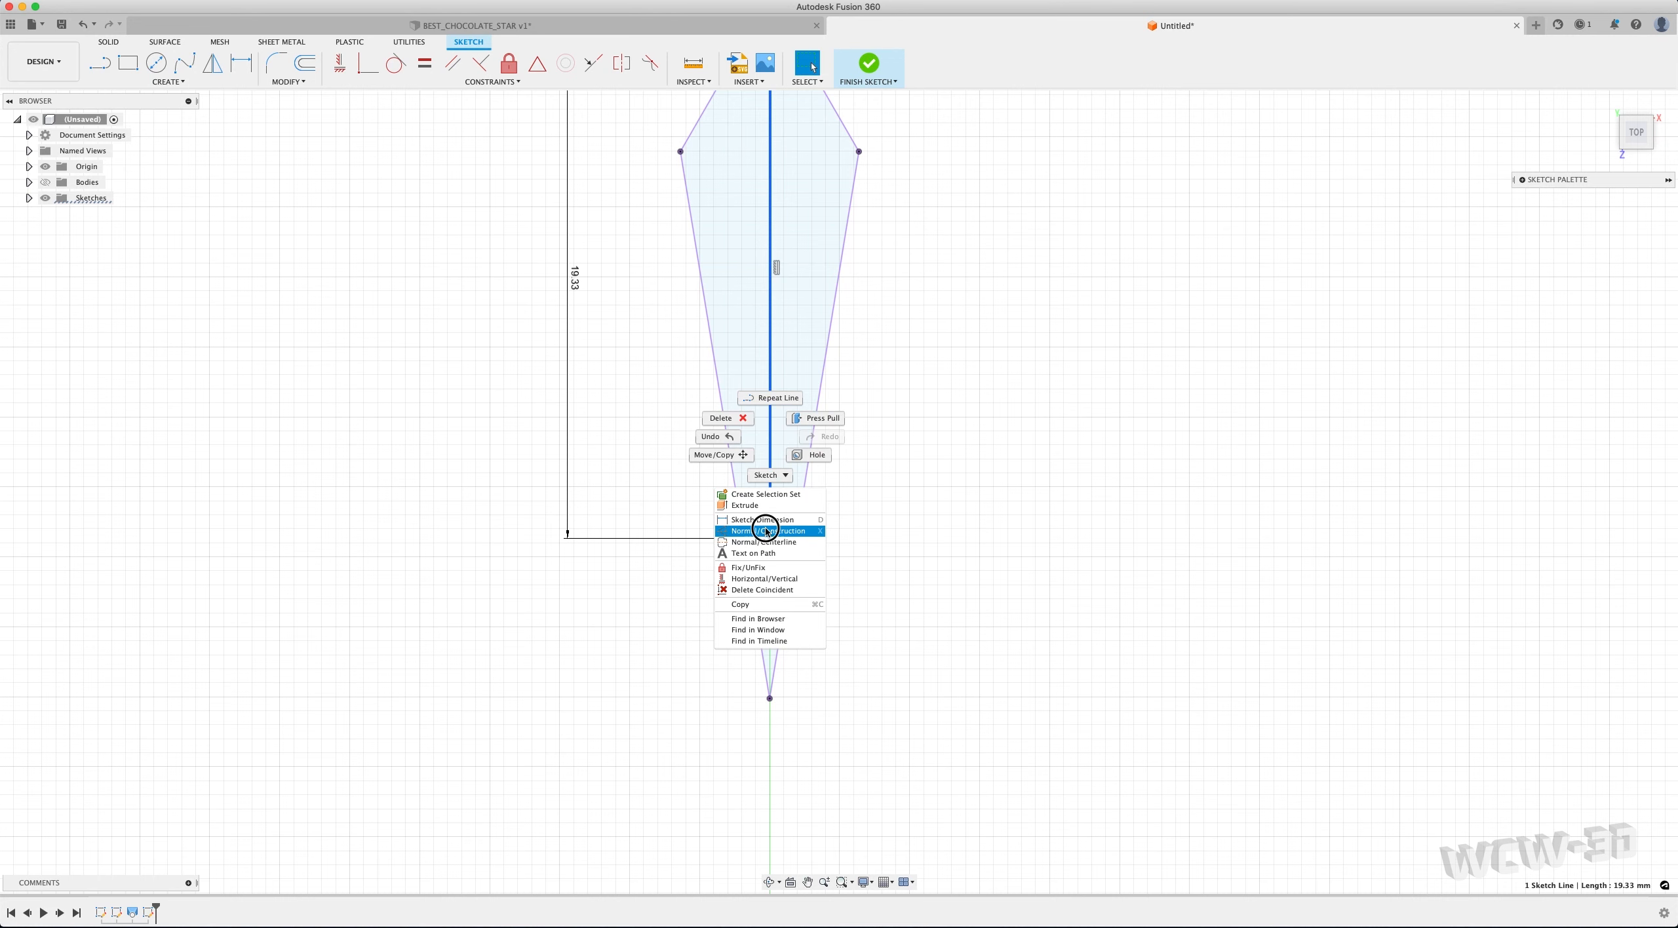
Convert the four projected edges of the kite outline to construction lines
scroll(852, 543, down, 2)
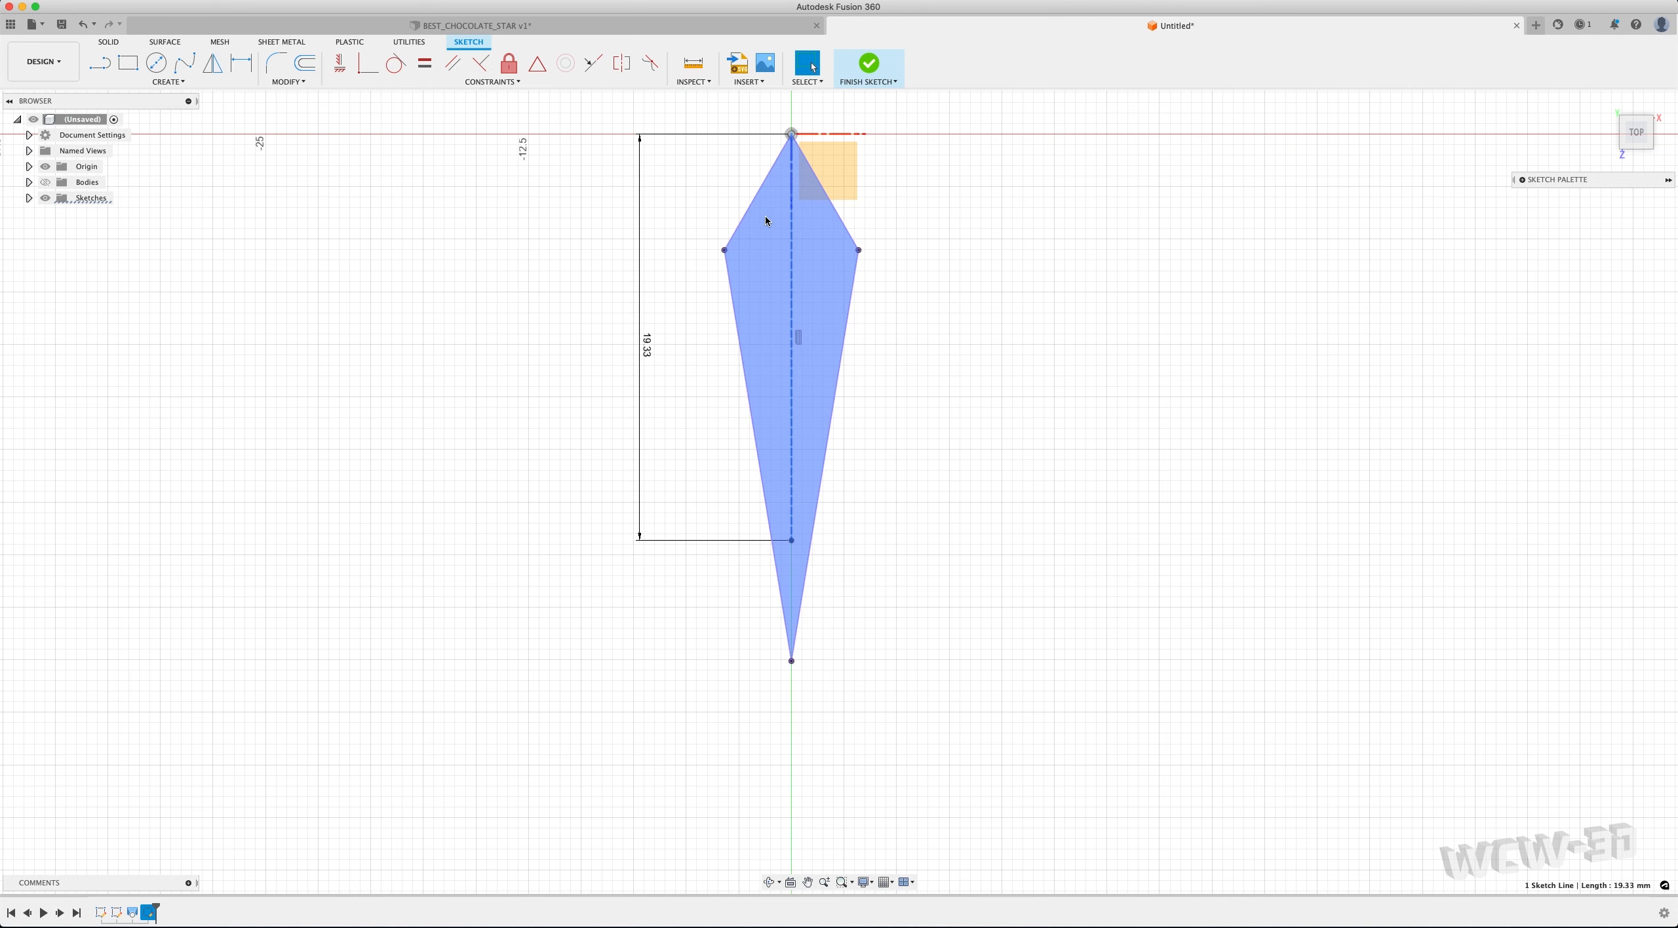
click(839, 378)
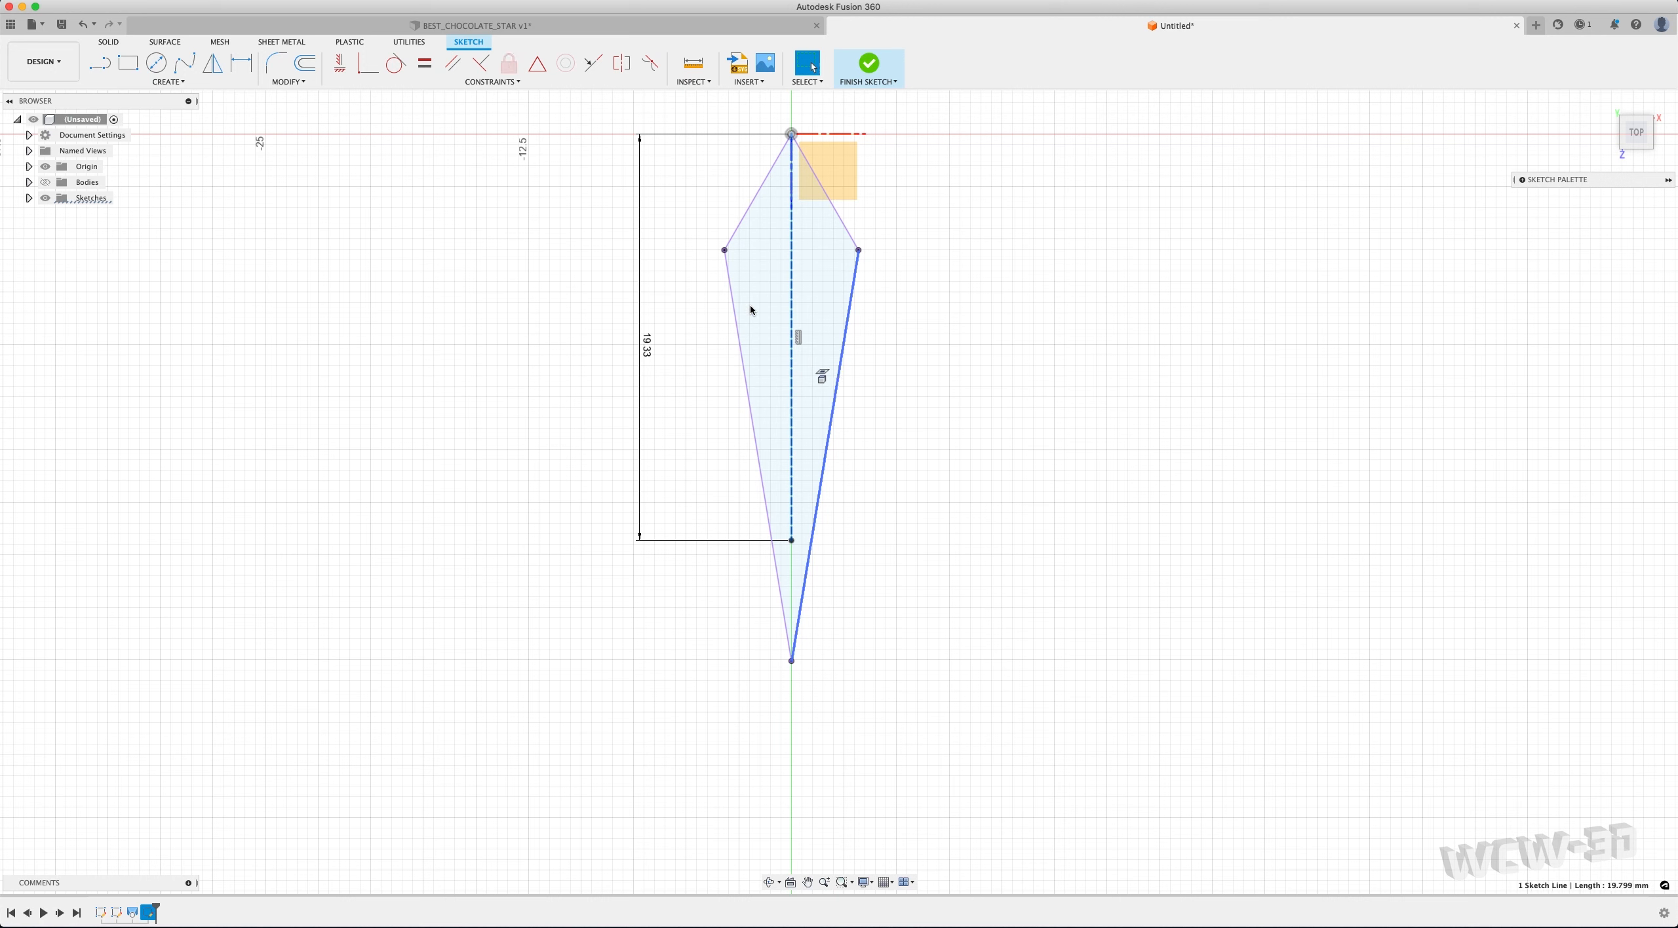
shift+click(740, 338)
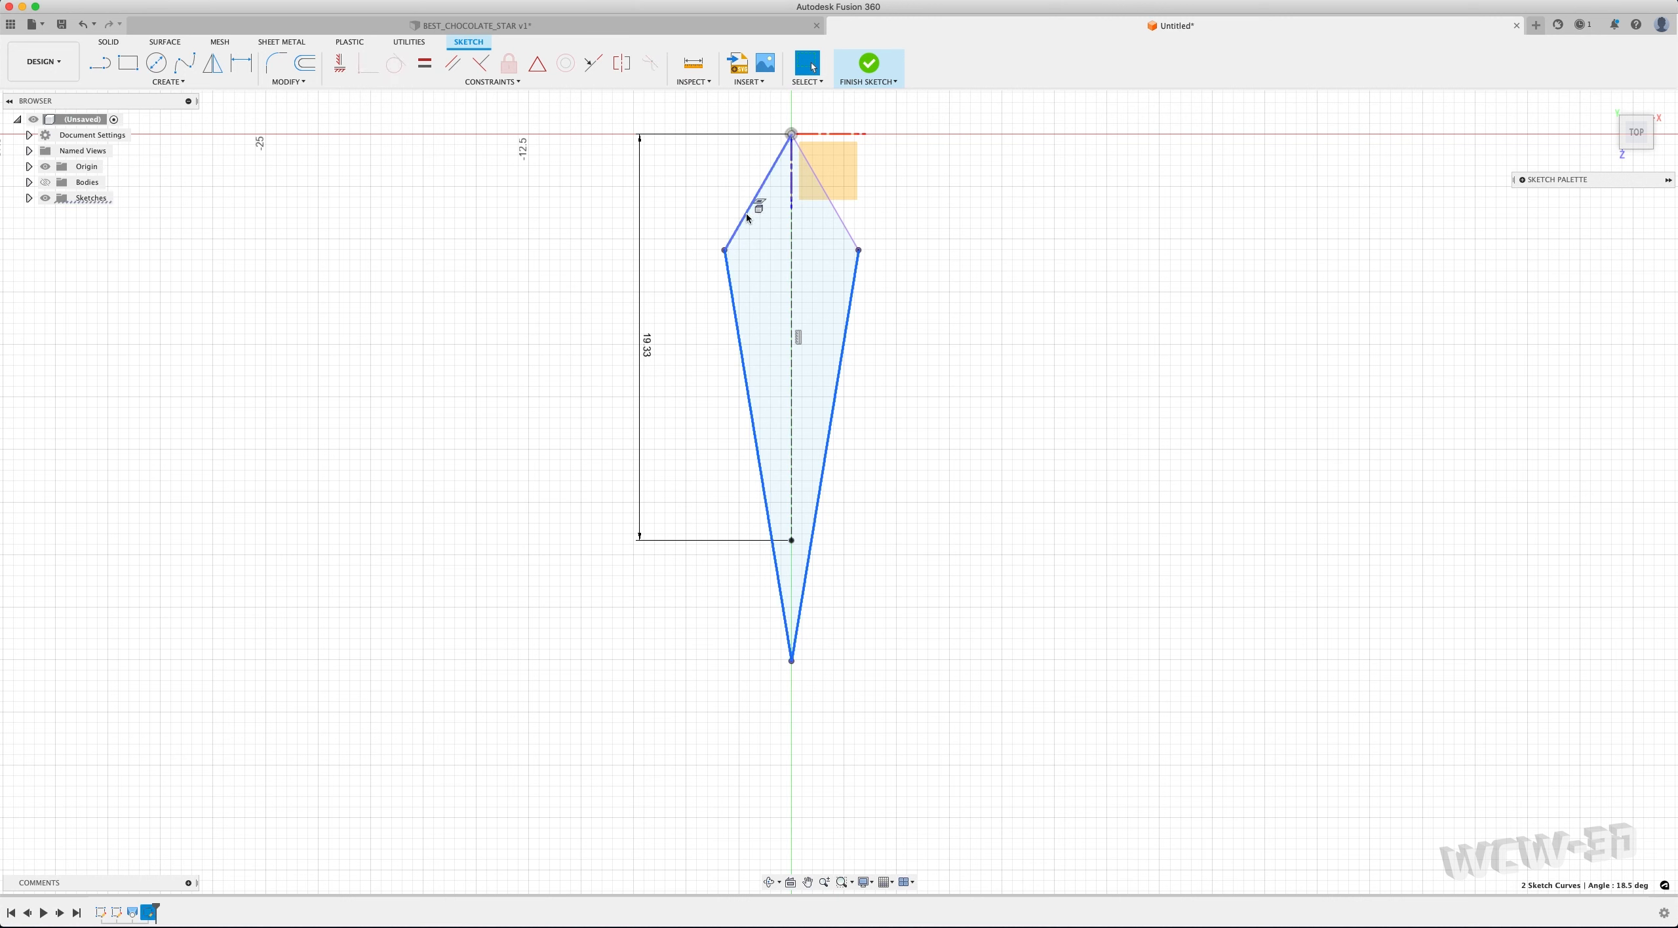
shift+click(745, 214)
shift+click(816, 175)
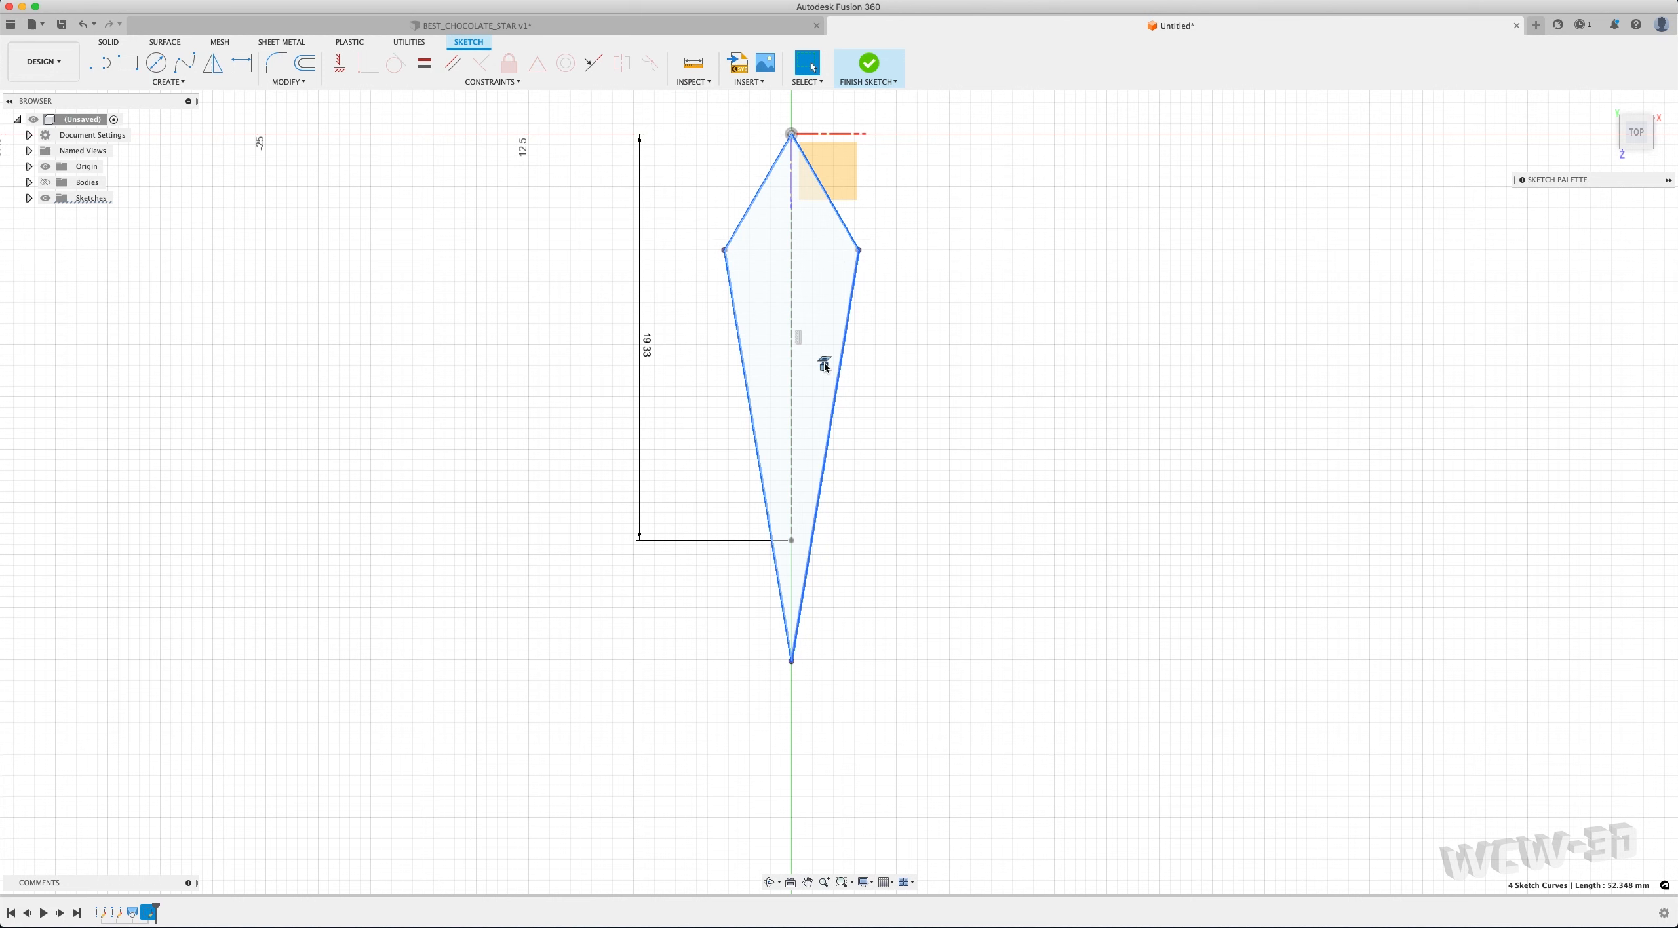
right_click(825, 367)
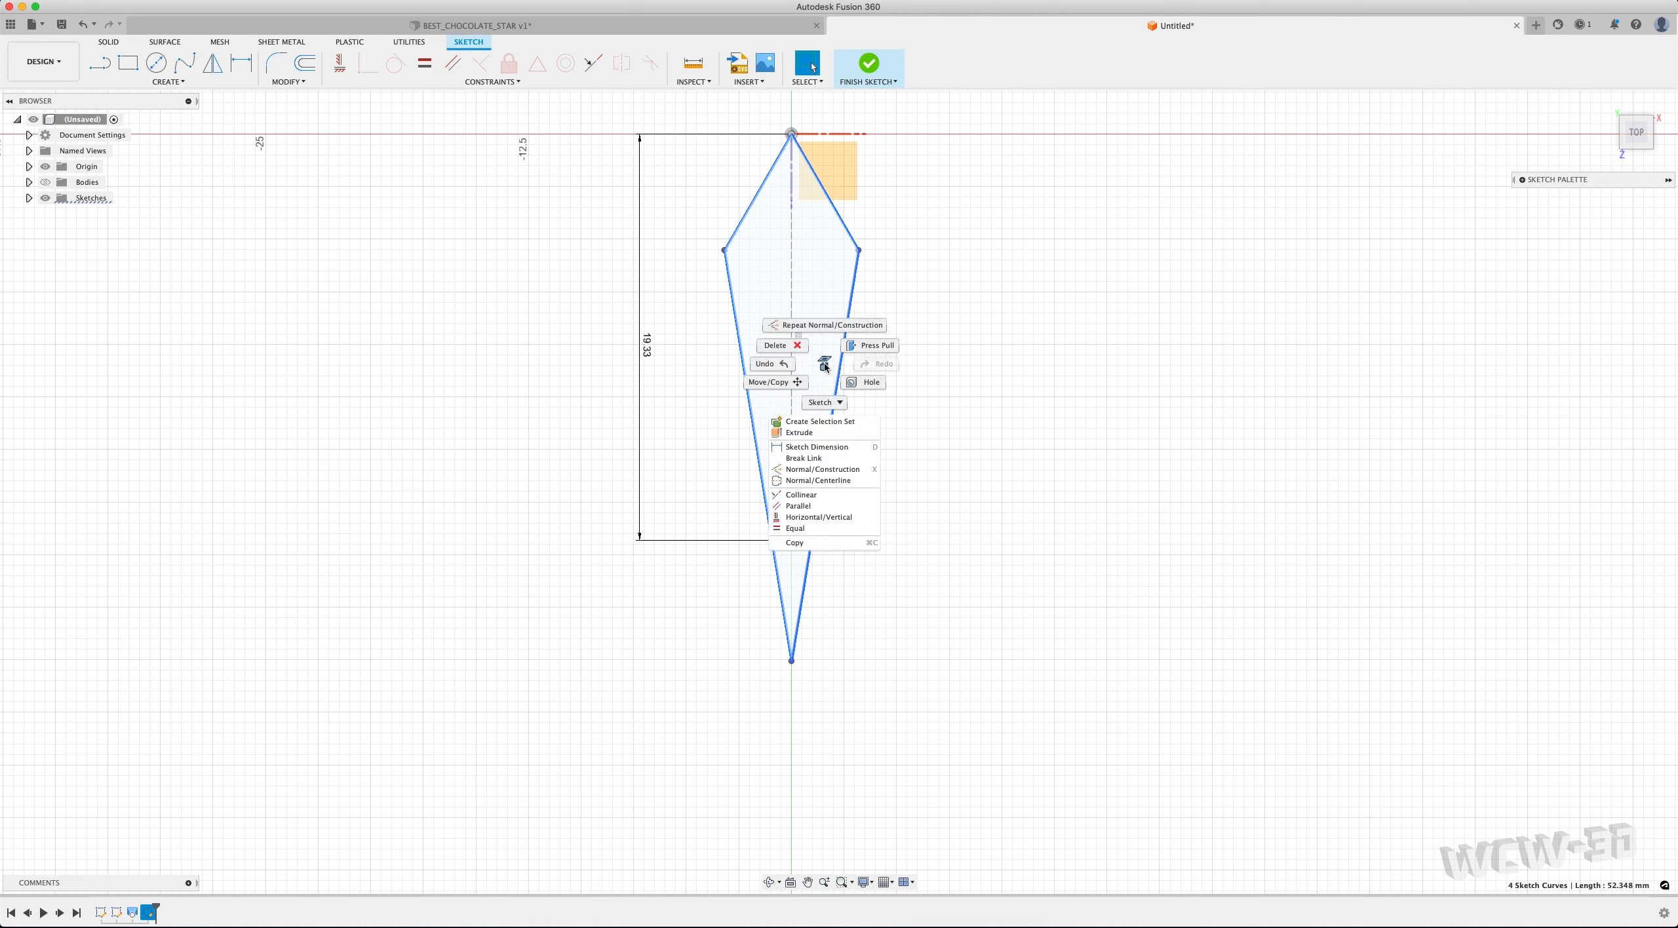
click(816, 469)
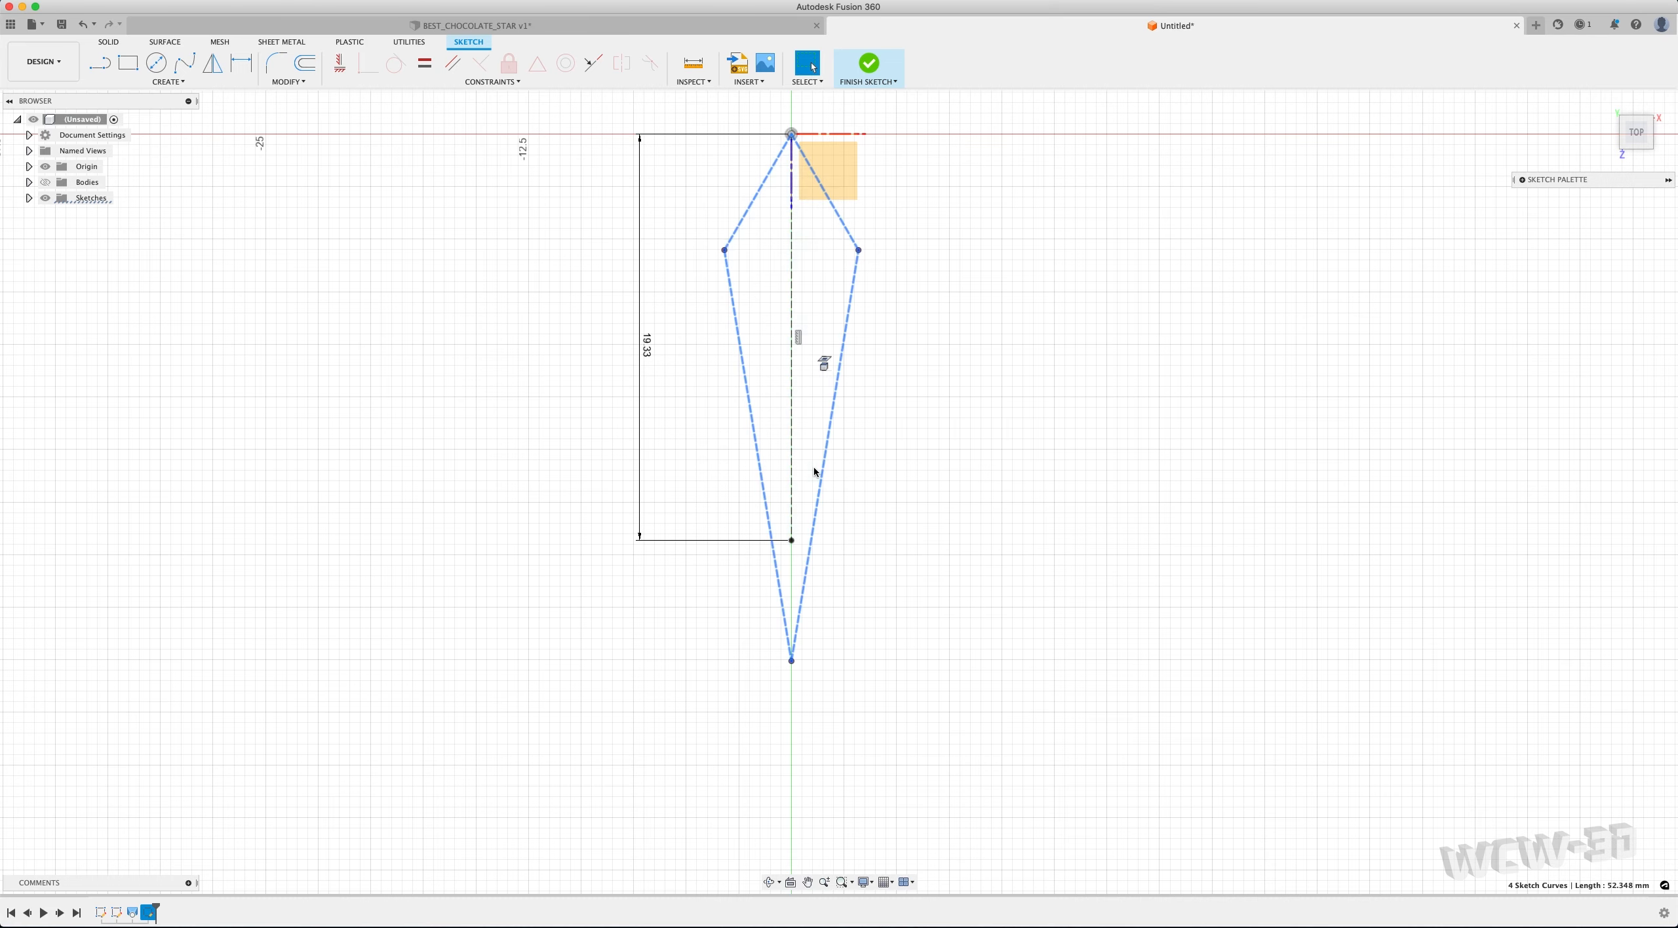
click(924, 442)
Trace the kite's short and long edges on the positive X side with solid lines from the origin to the far tip
scroll(894, 464, down, 1)
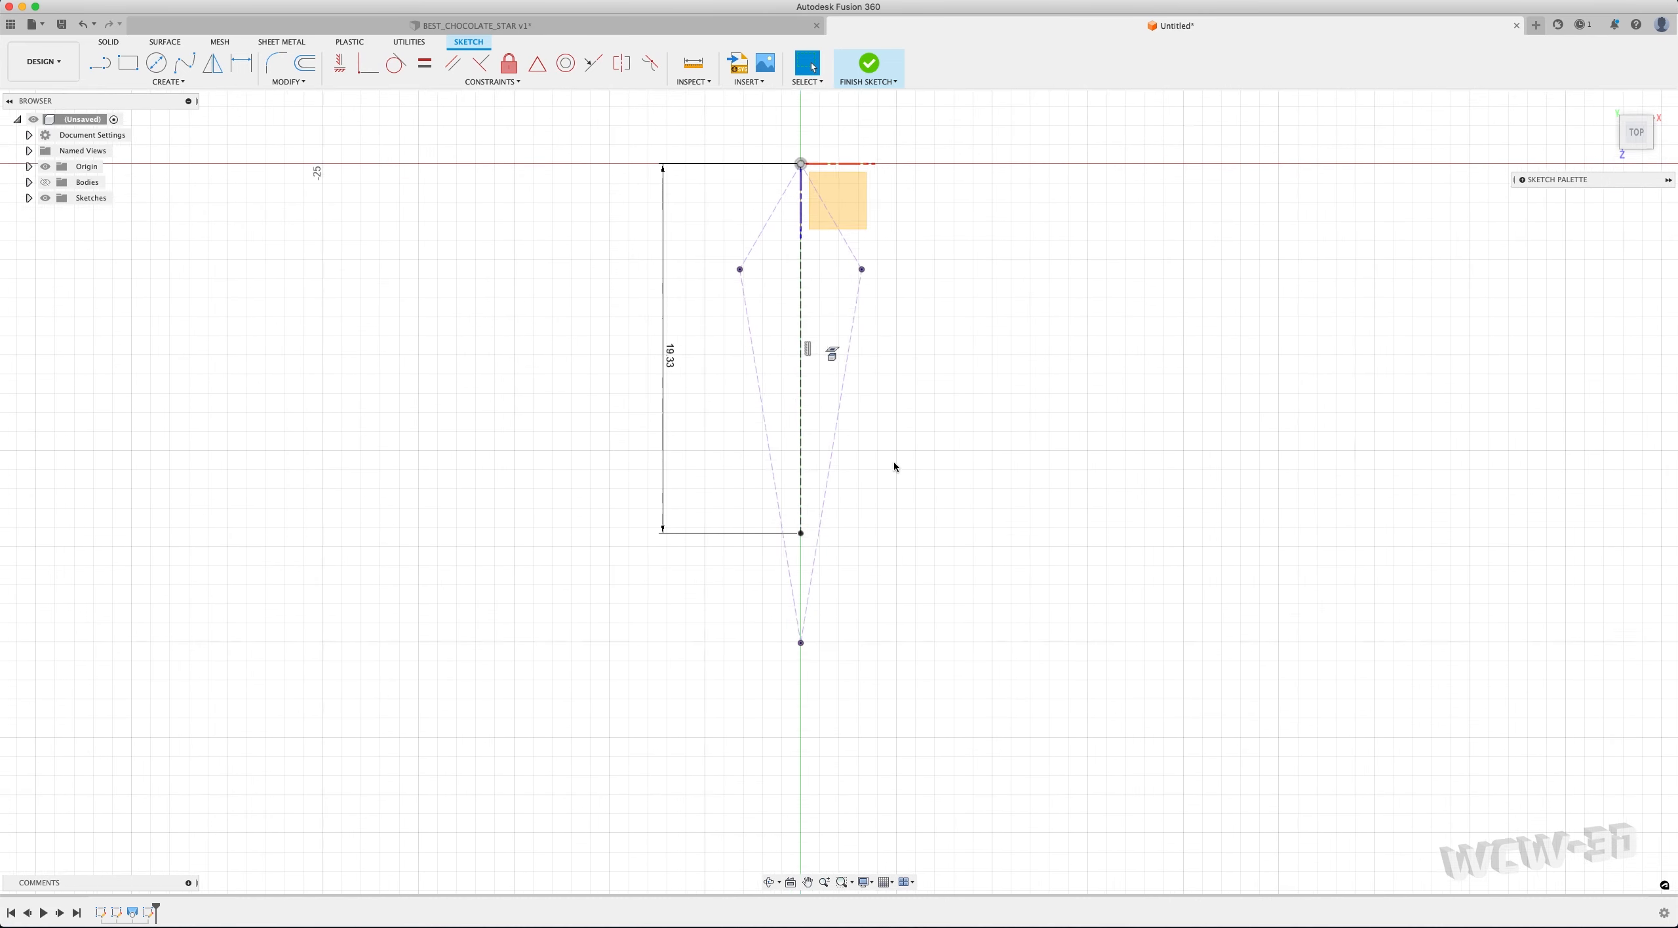
scroll(893, 463, up, 2)
scroll(1030, 469, down, 2)
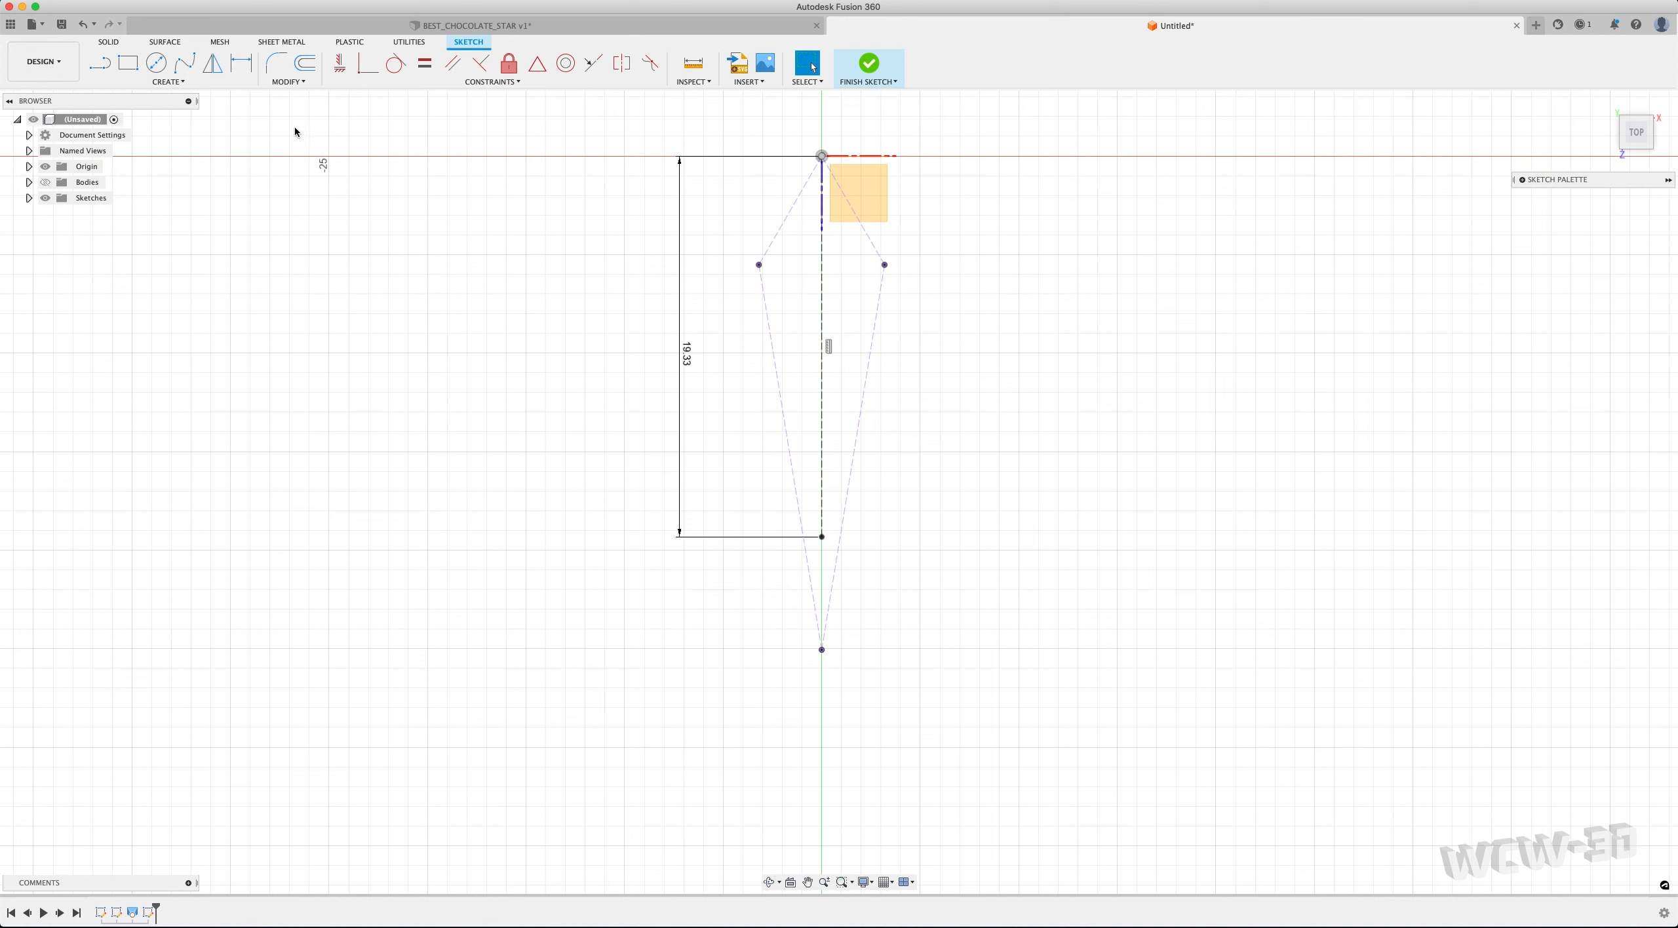
key(l)
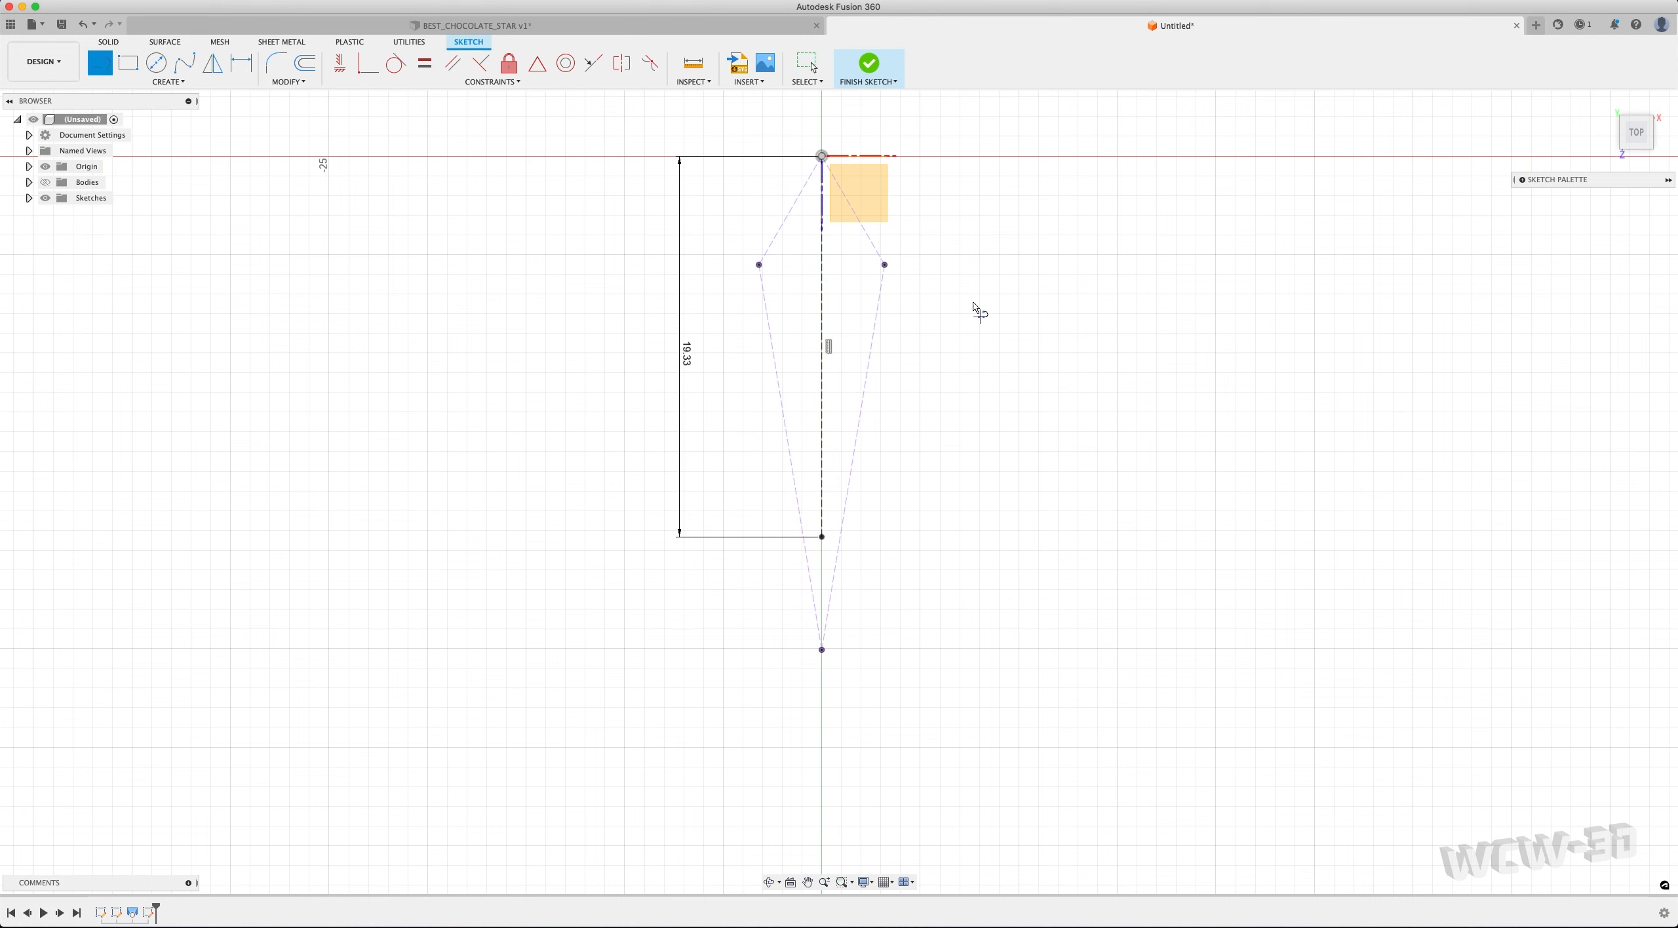
click(821, 155)
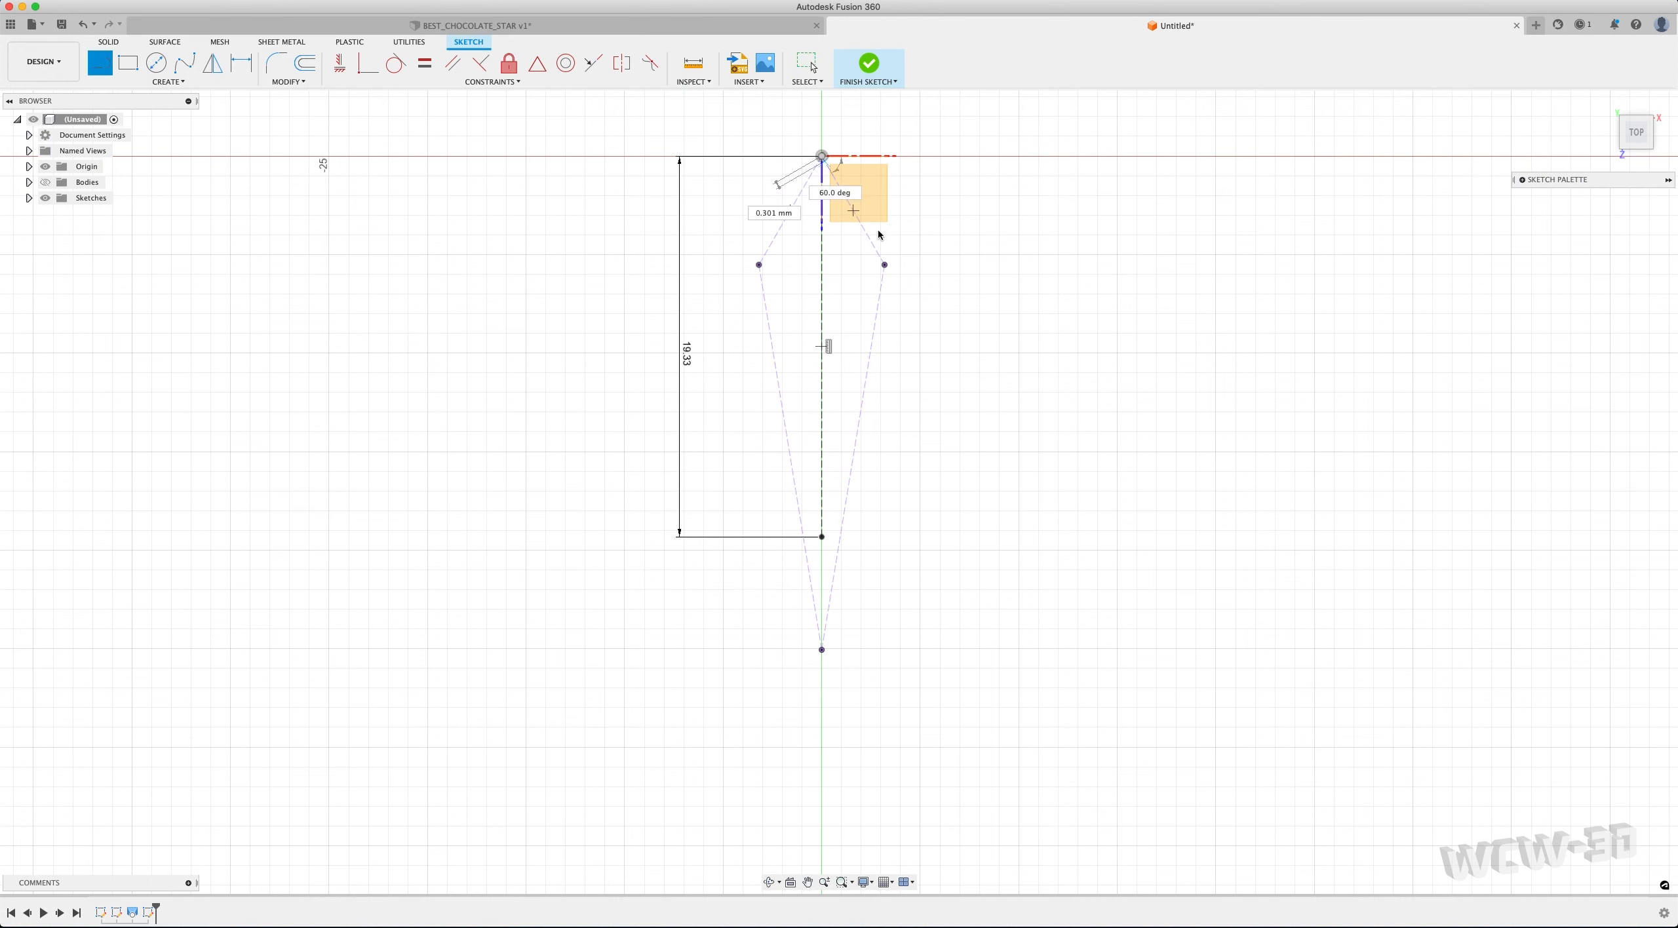
double_click(884, 265)
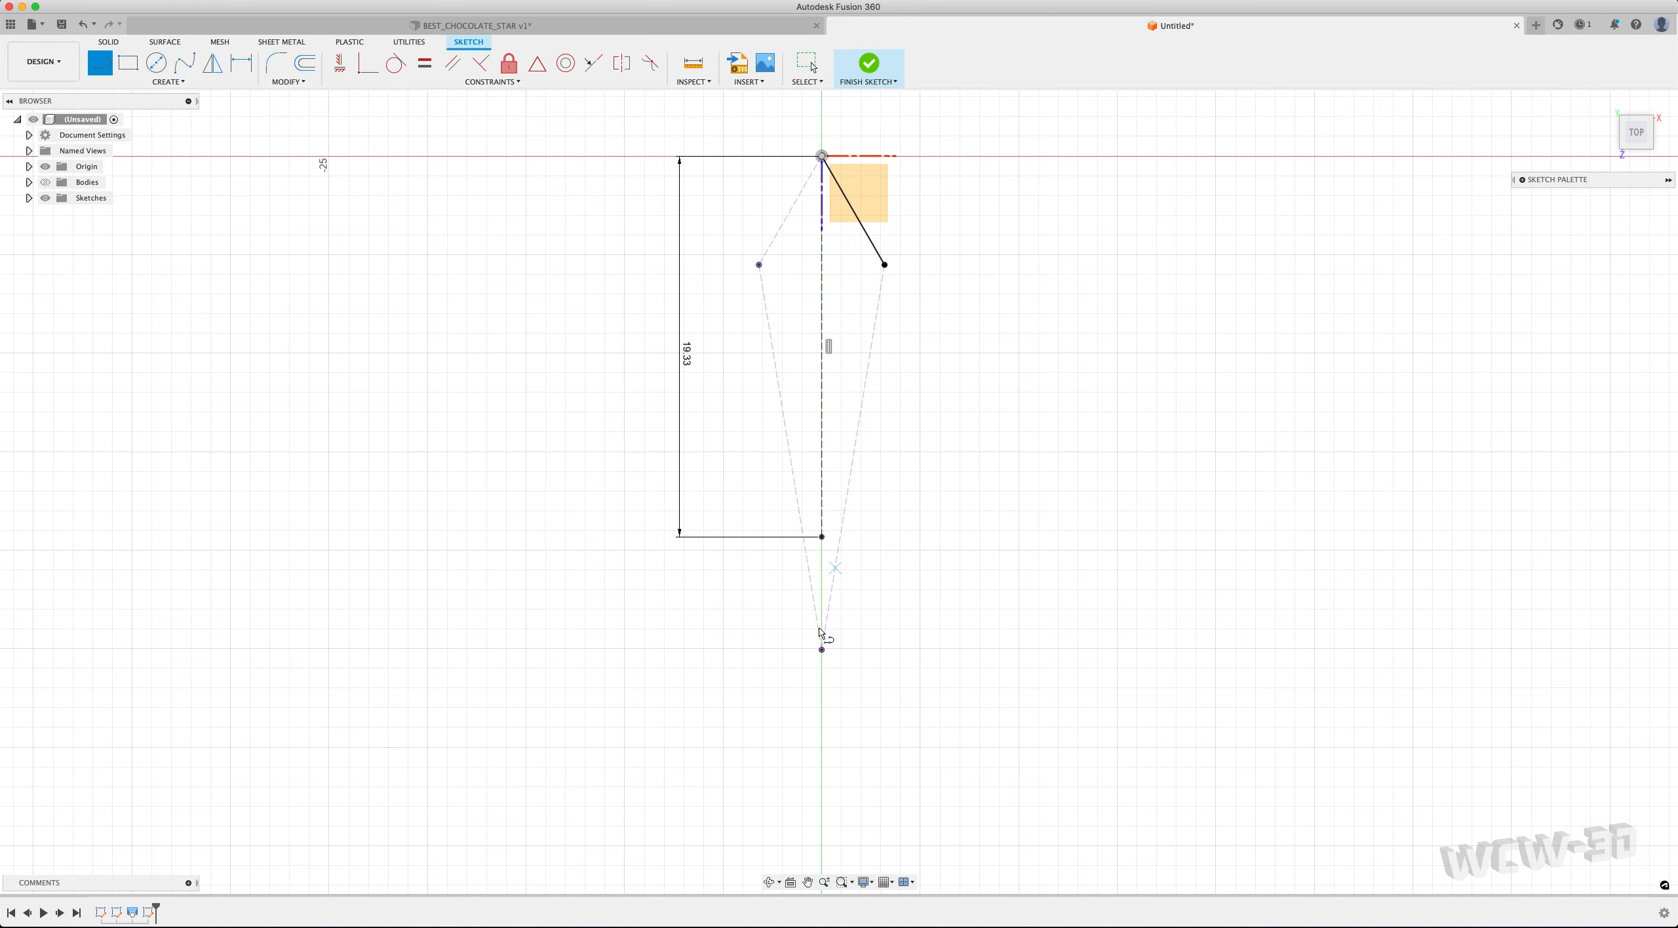
click(884, 264)
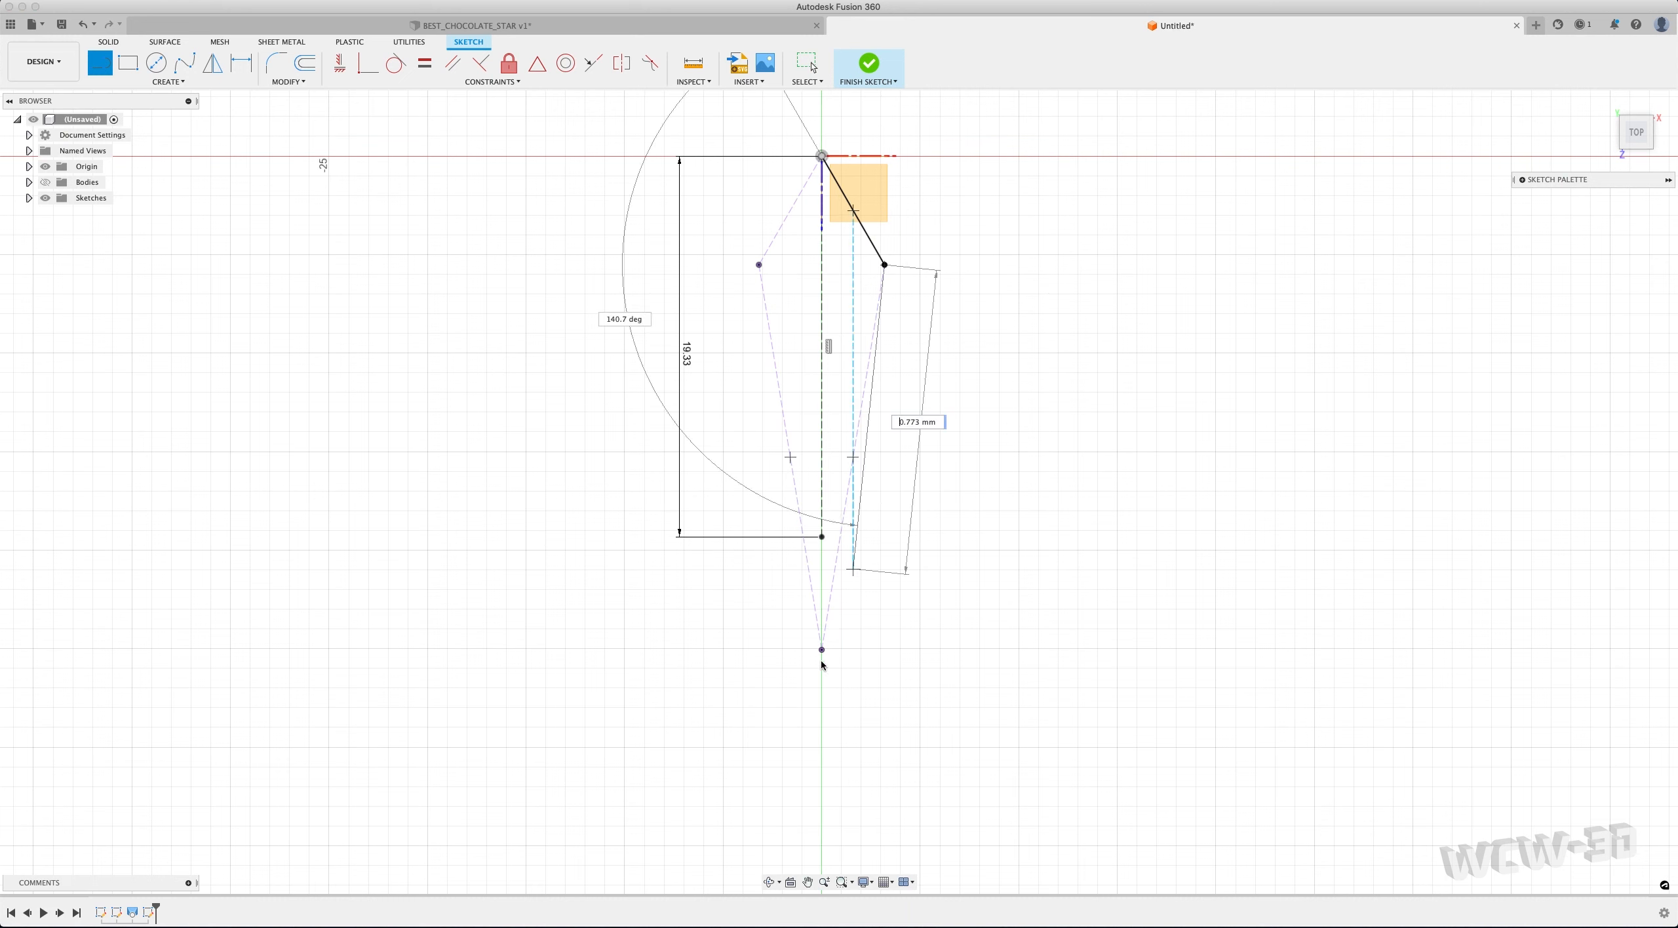
double_click(821, 650)
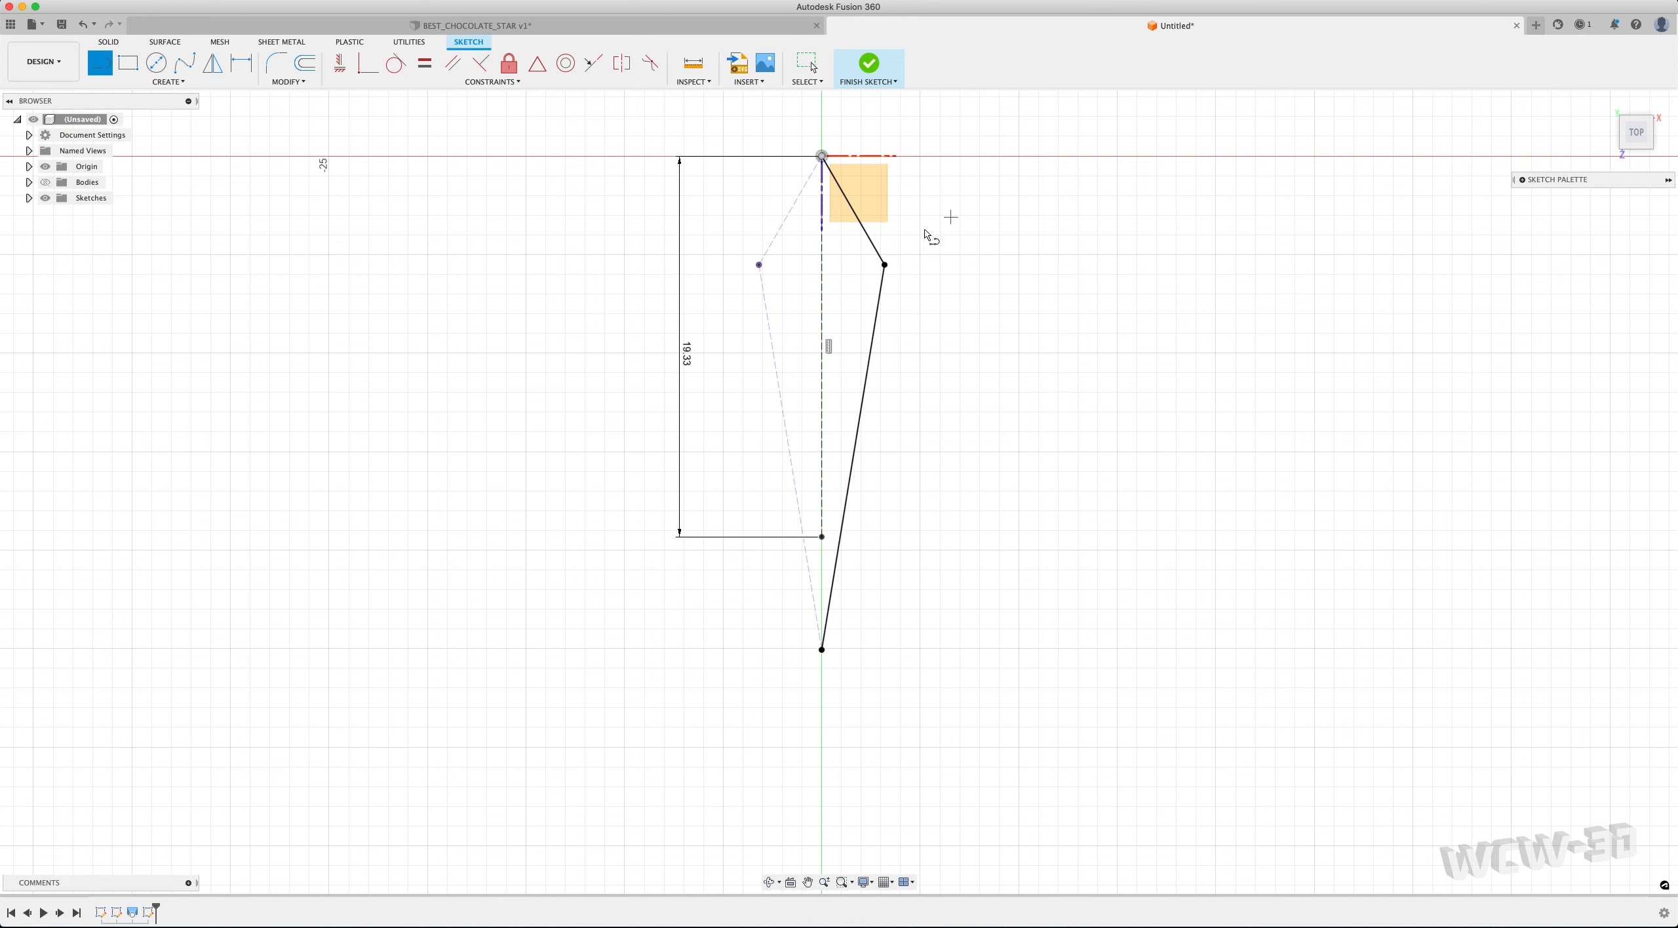
Trace the kite's other two edges from the origin through the remaining side corner to the far tip, closing the solid outline
click(821, 157)
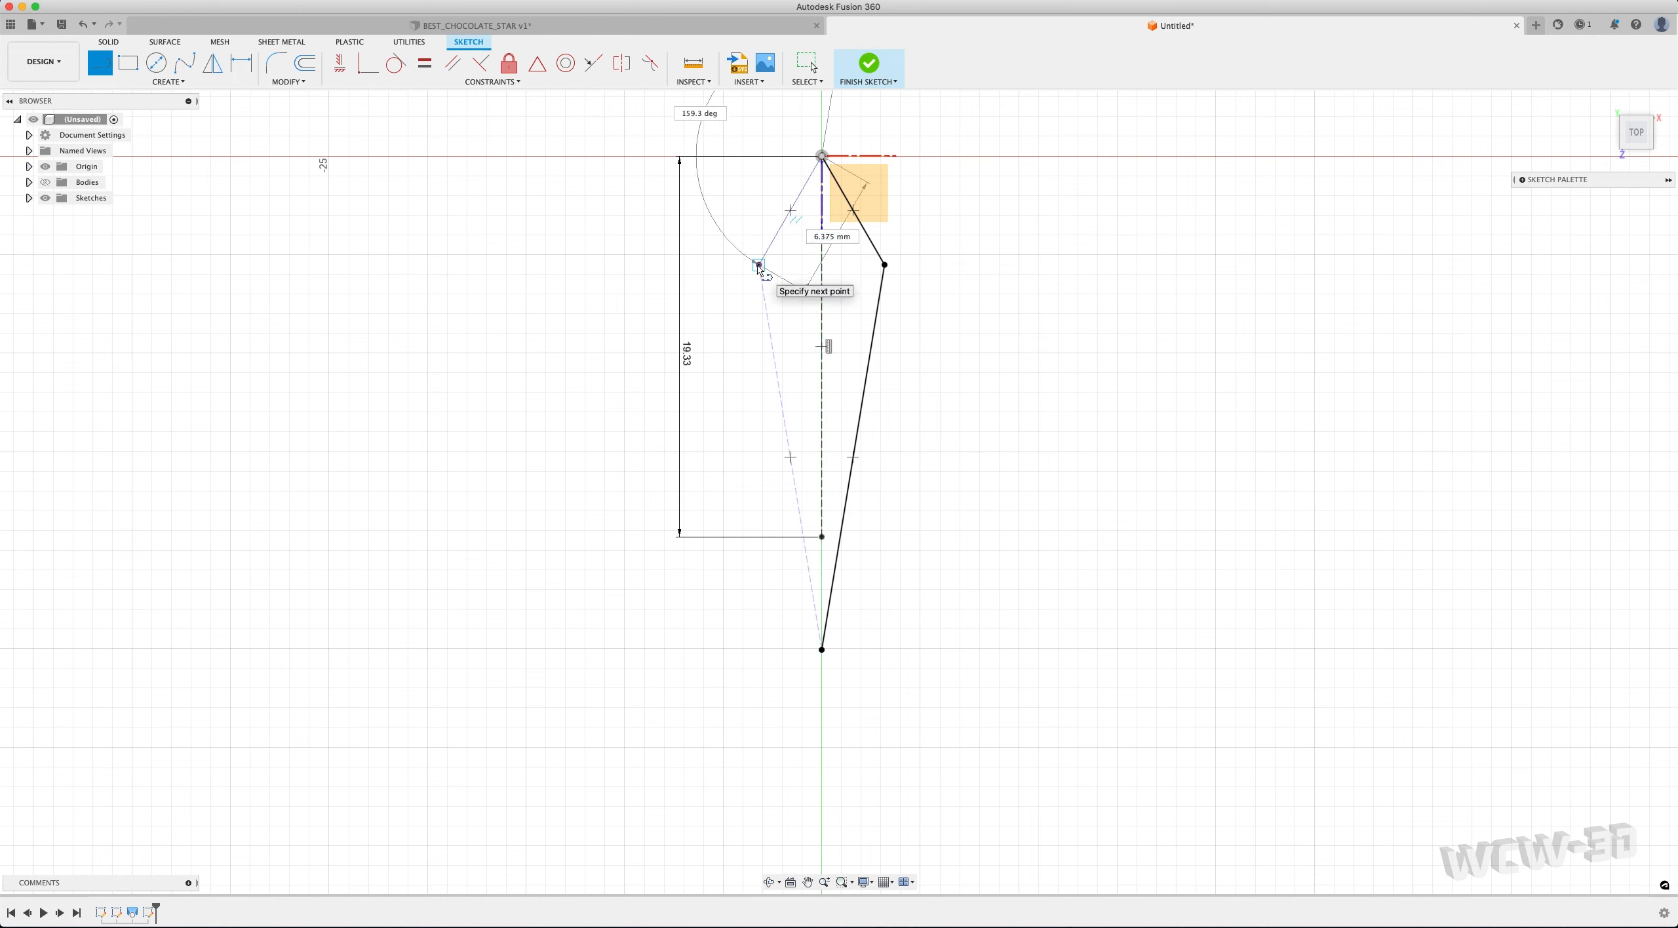
click(758, 264)
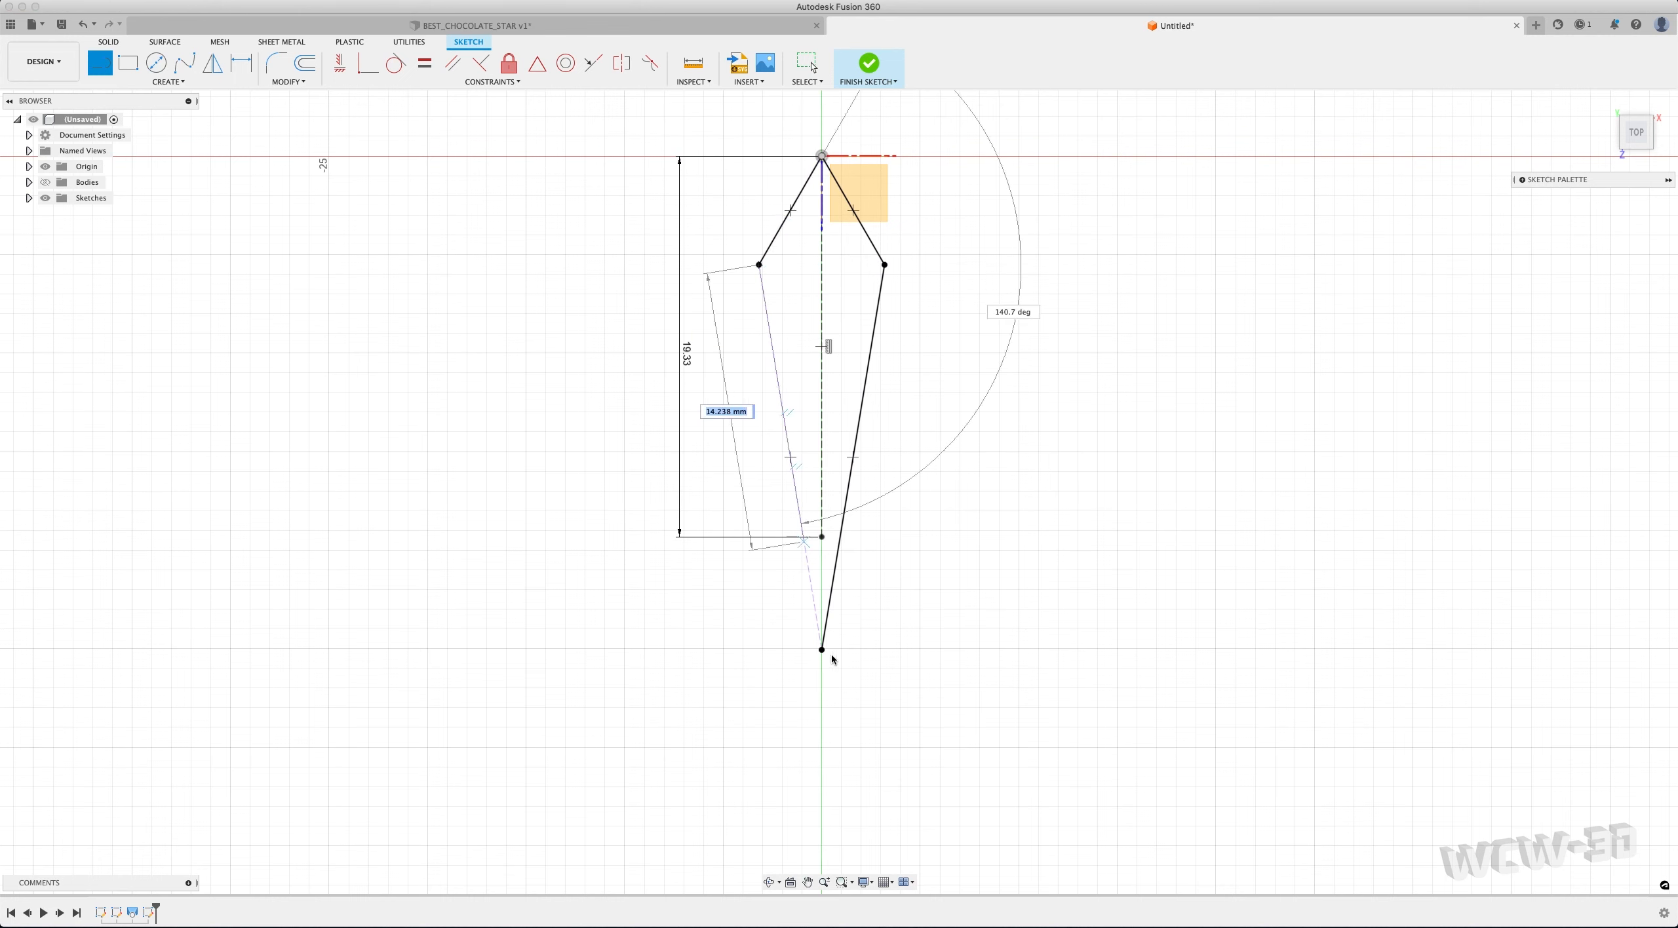
double_click(822, 650)
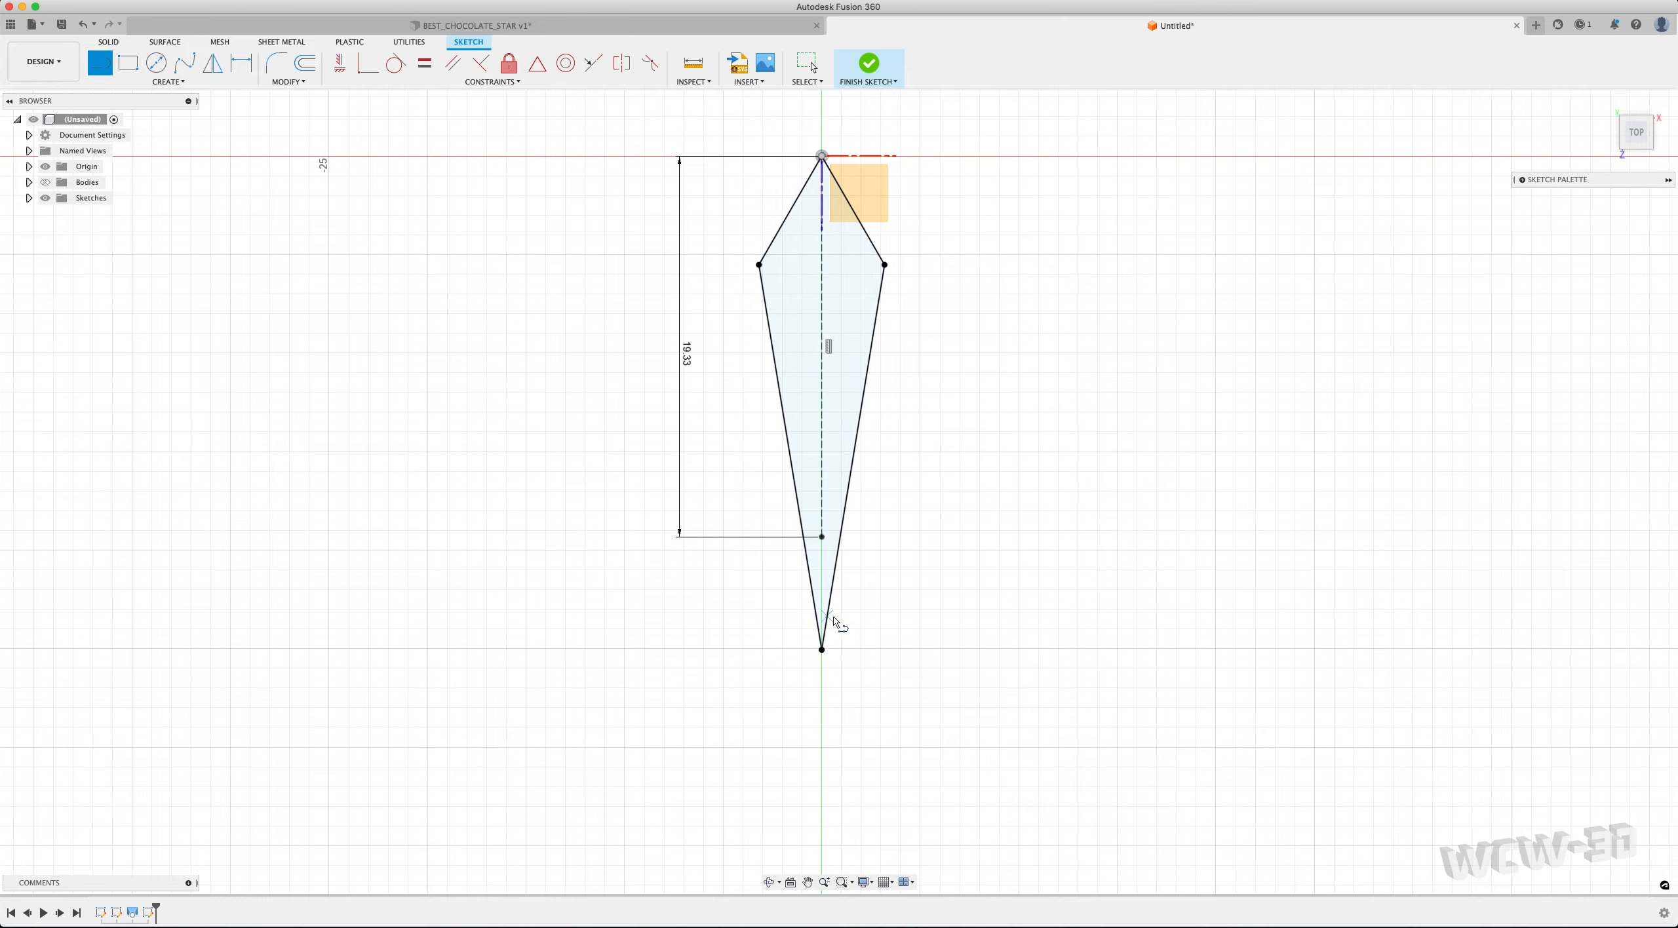
scroll(833, 618, up, 5)
key(Escape)
scroll(840, 525, down, 5)
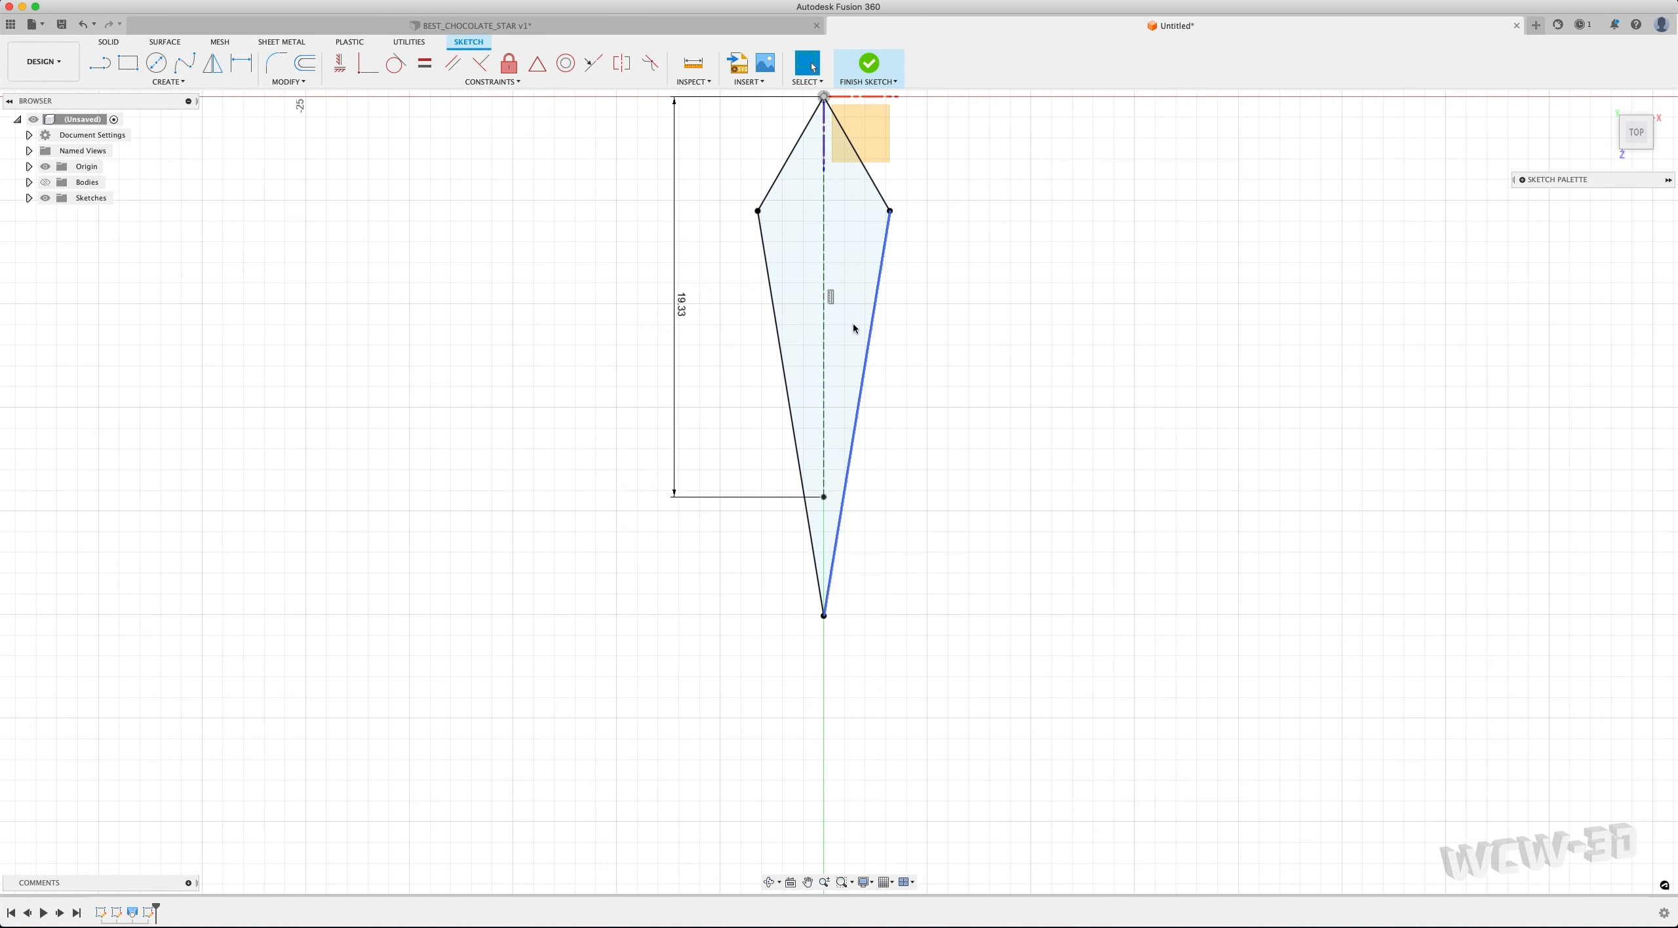
Fillet the kite's far tip between its two long edges, adjusting the radius to about 0.8 mm
scroll(884, 413, up, 2)
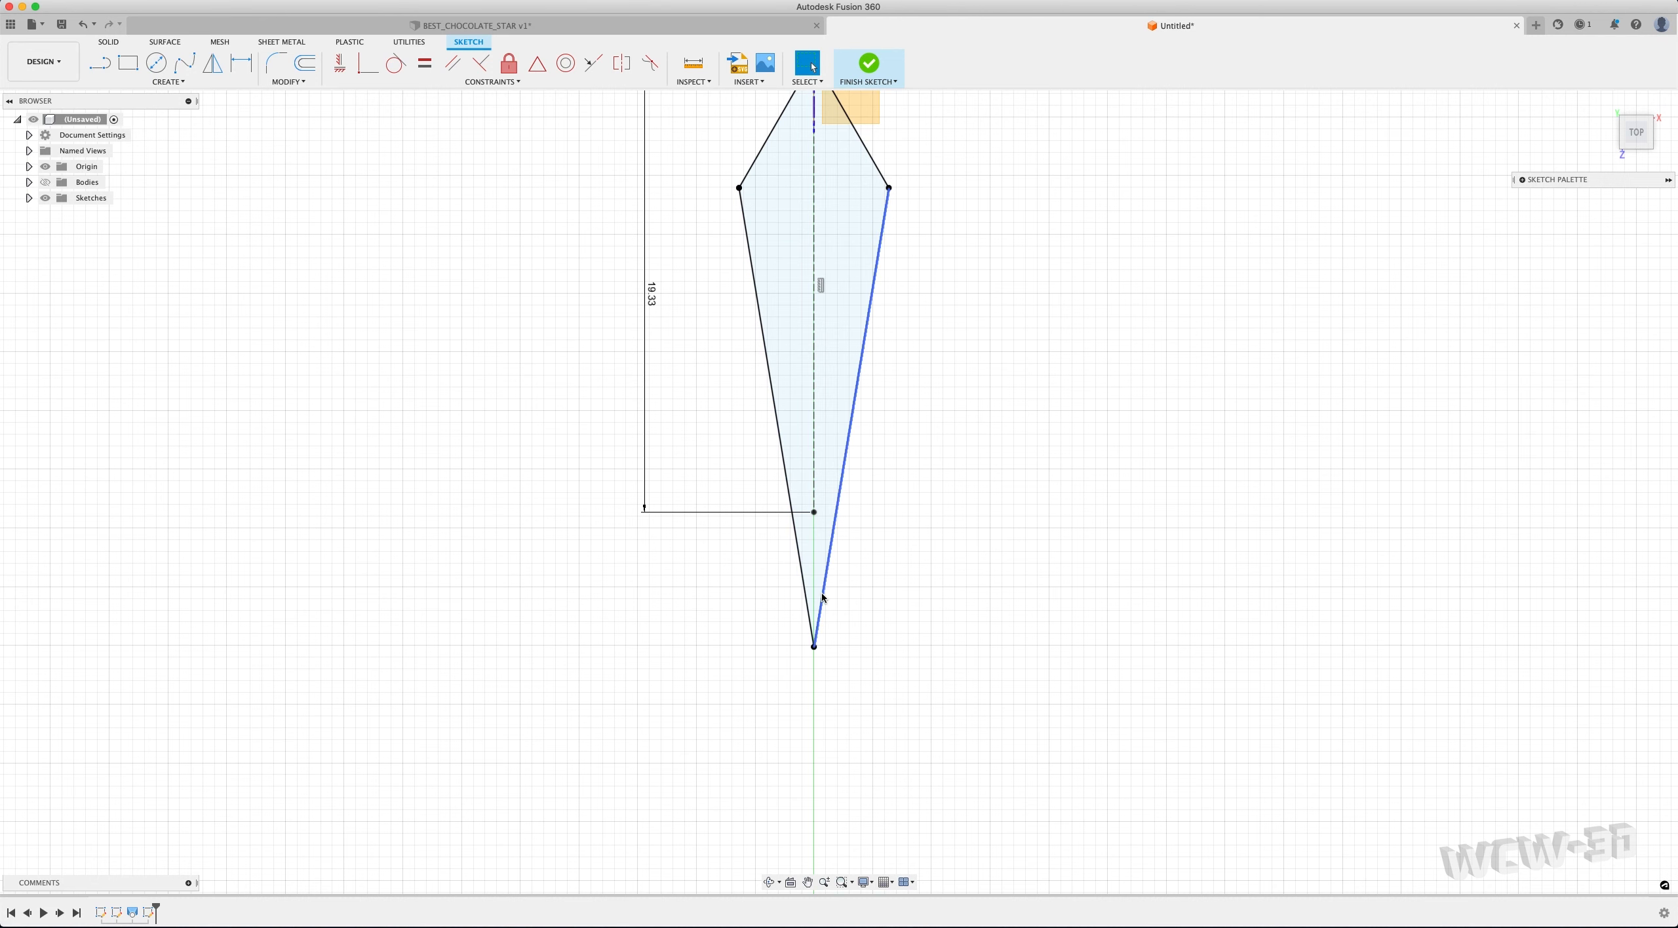
click(289, 82)
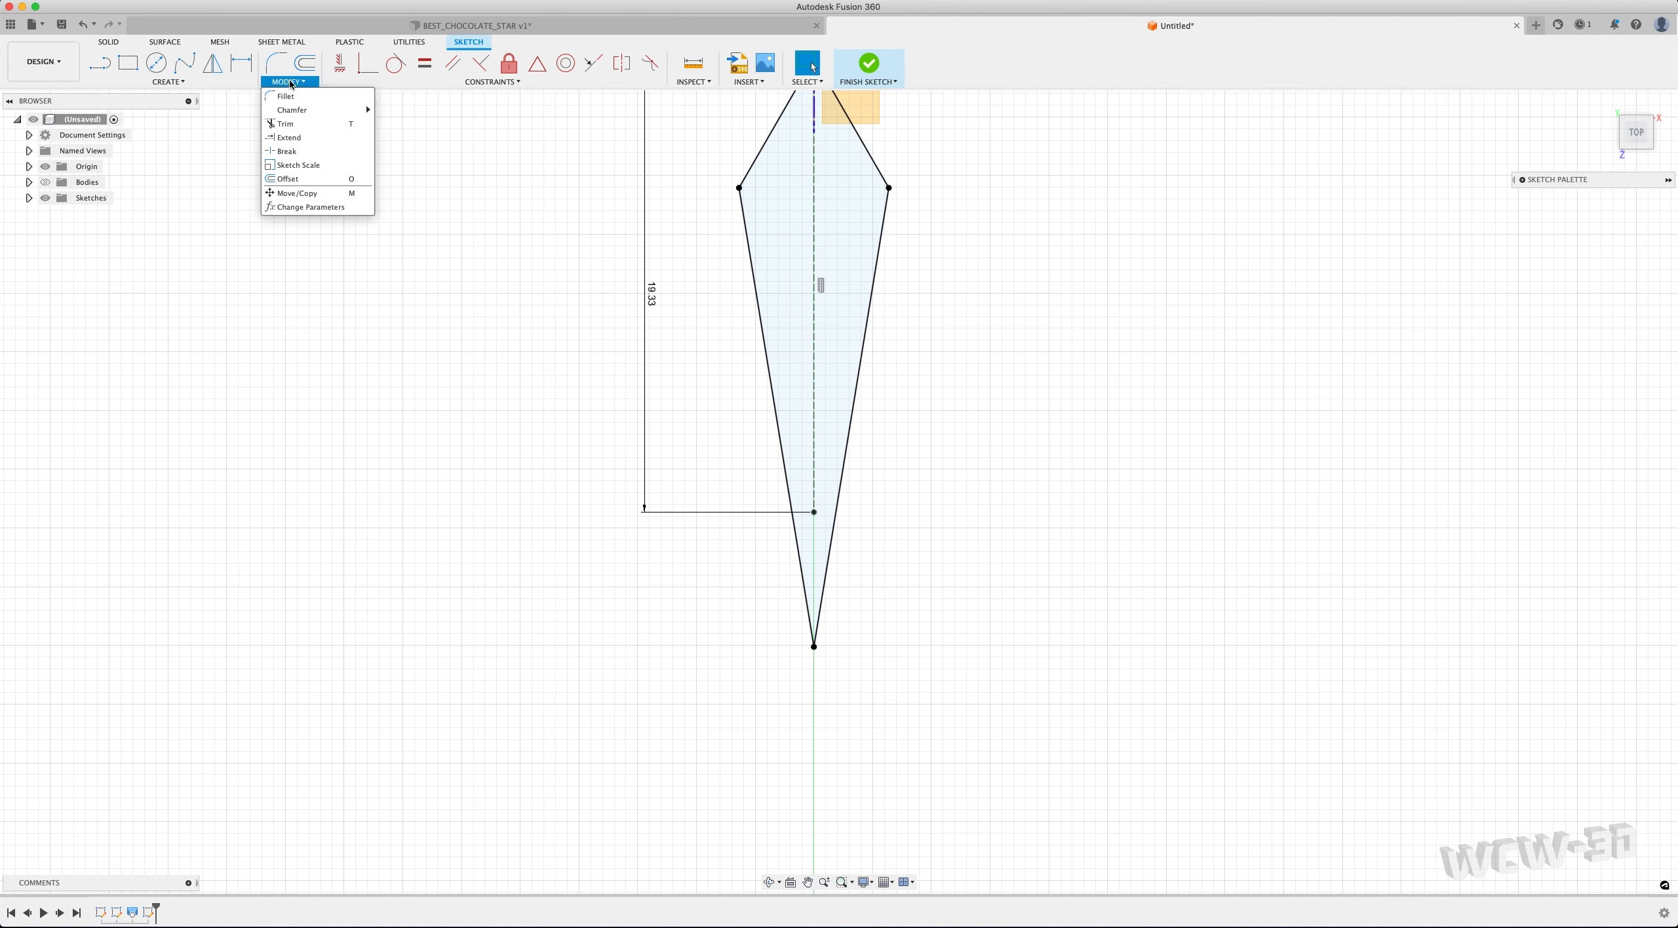
click(286, 96)
click(804, 585)
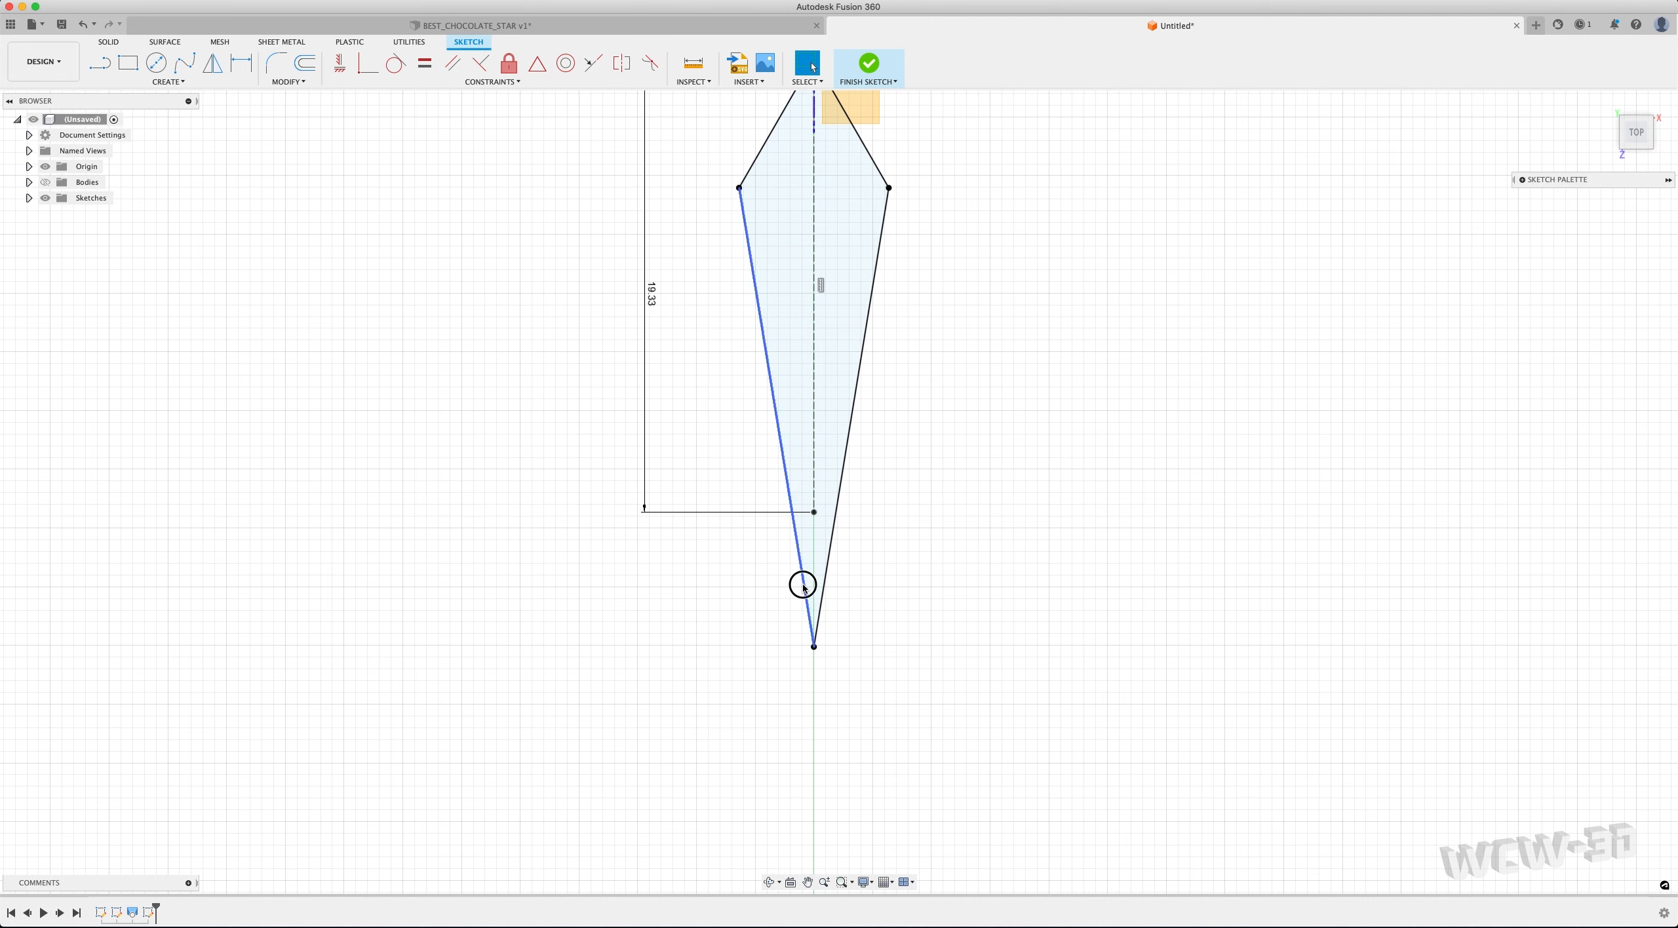
click(825, 580)
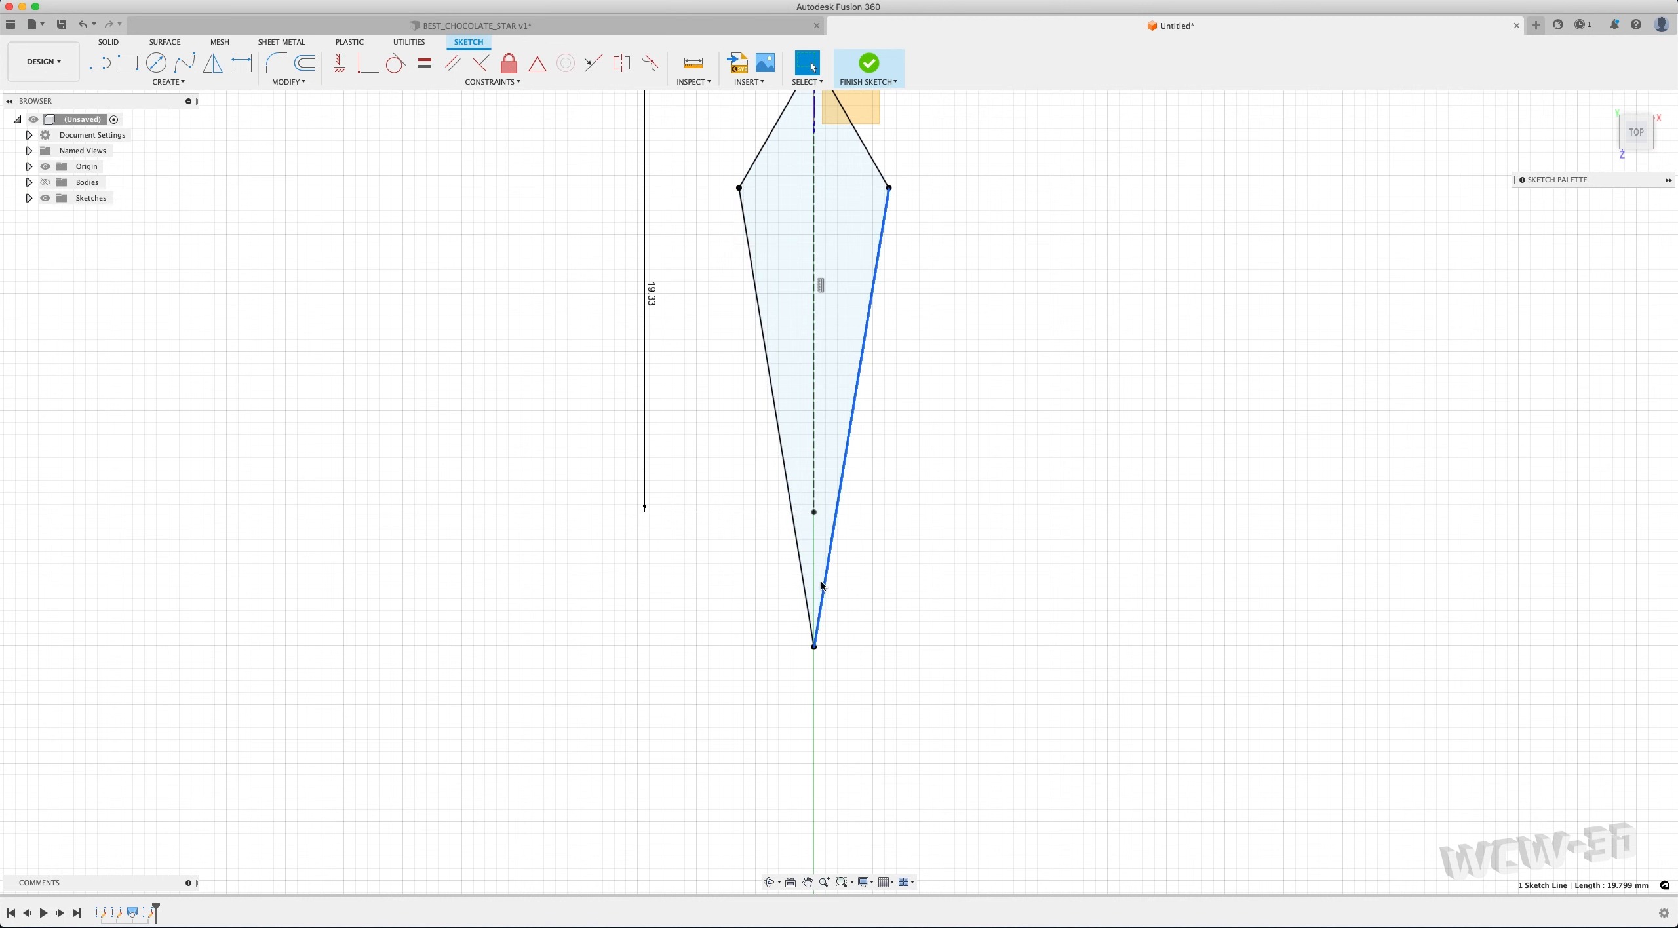
click(805, 586)
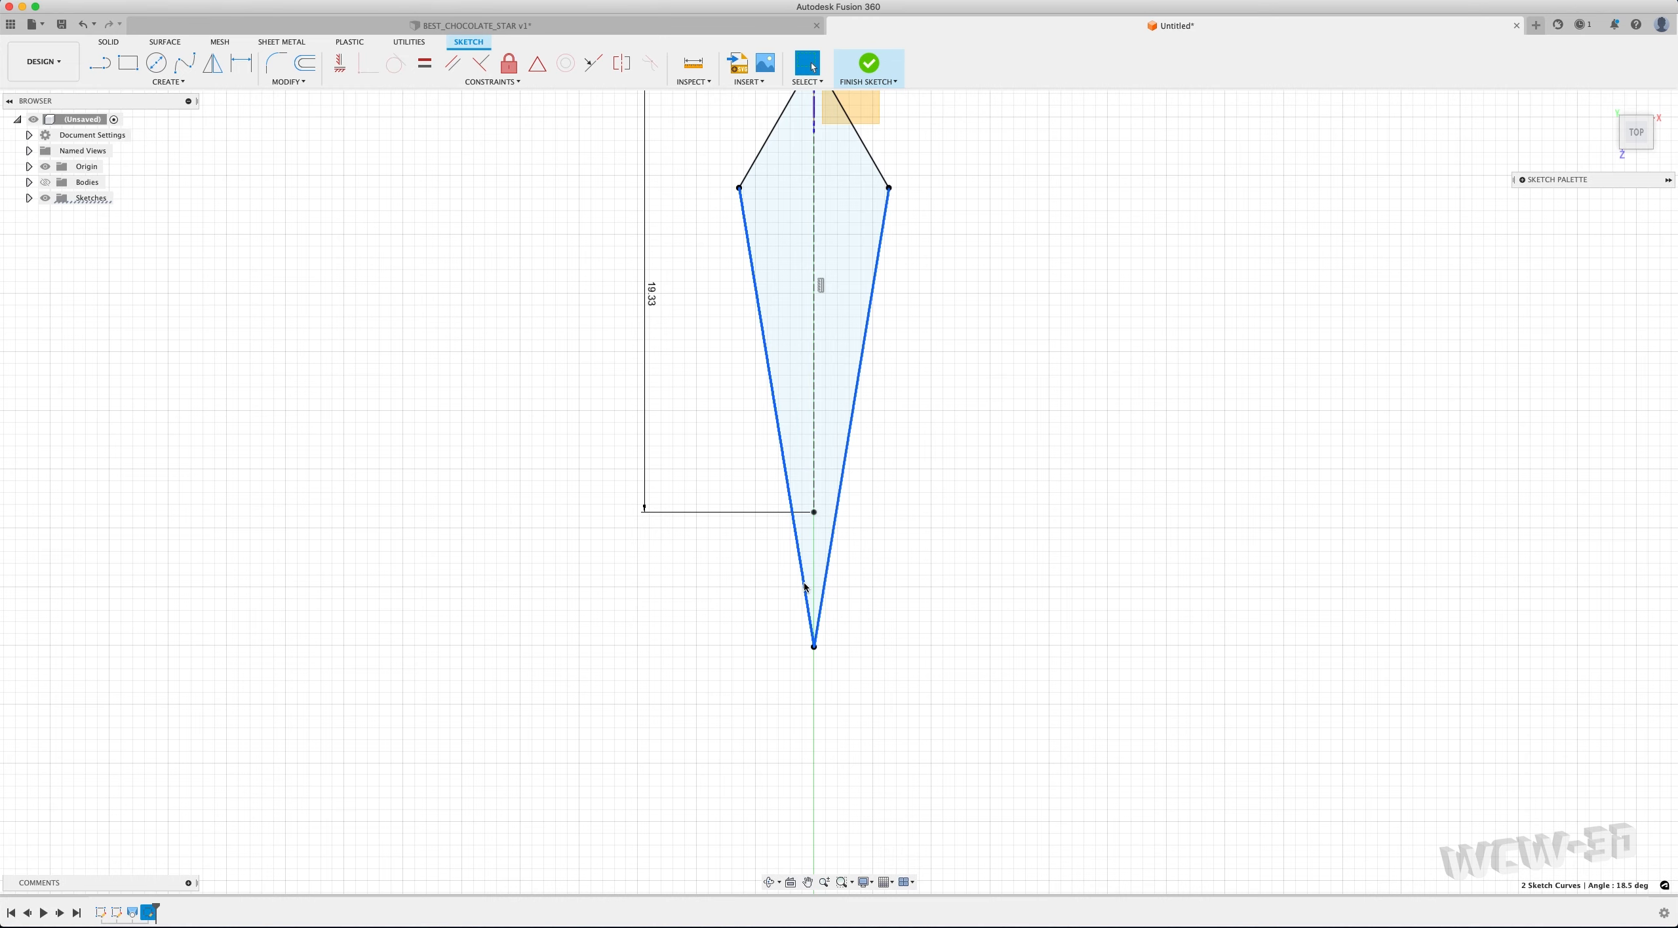
click(287, 81)
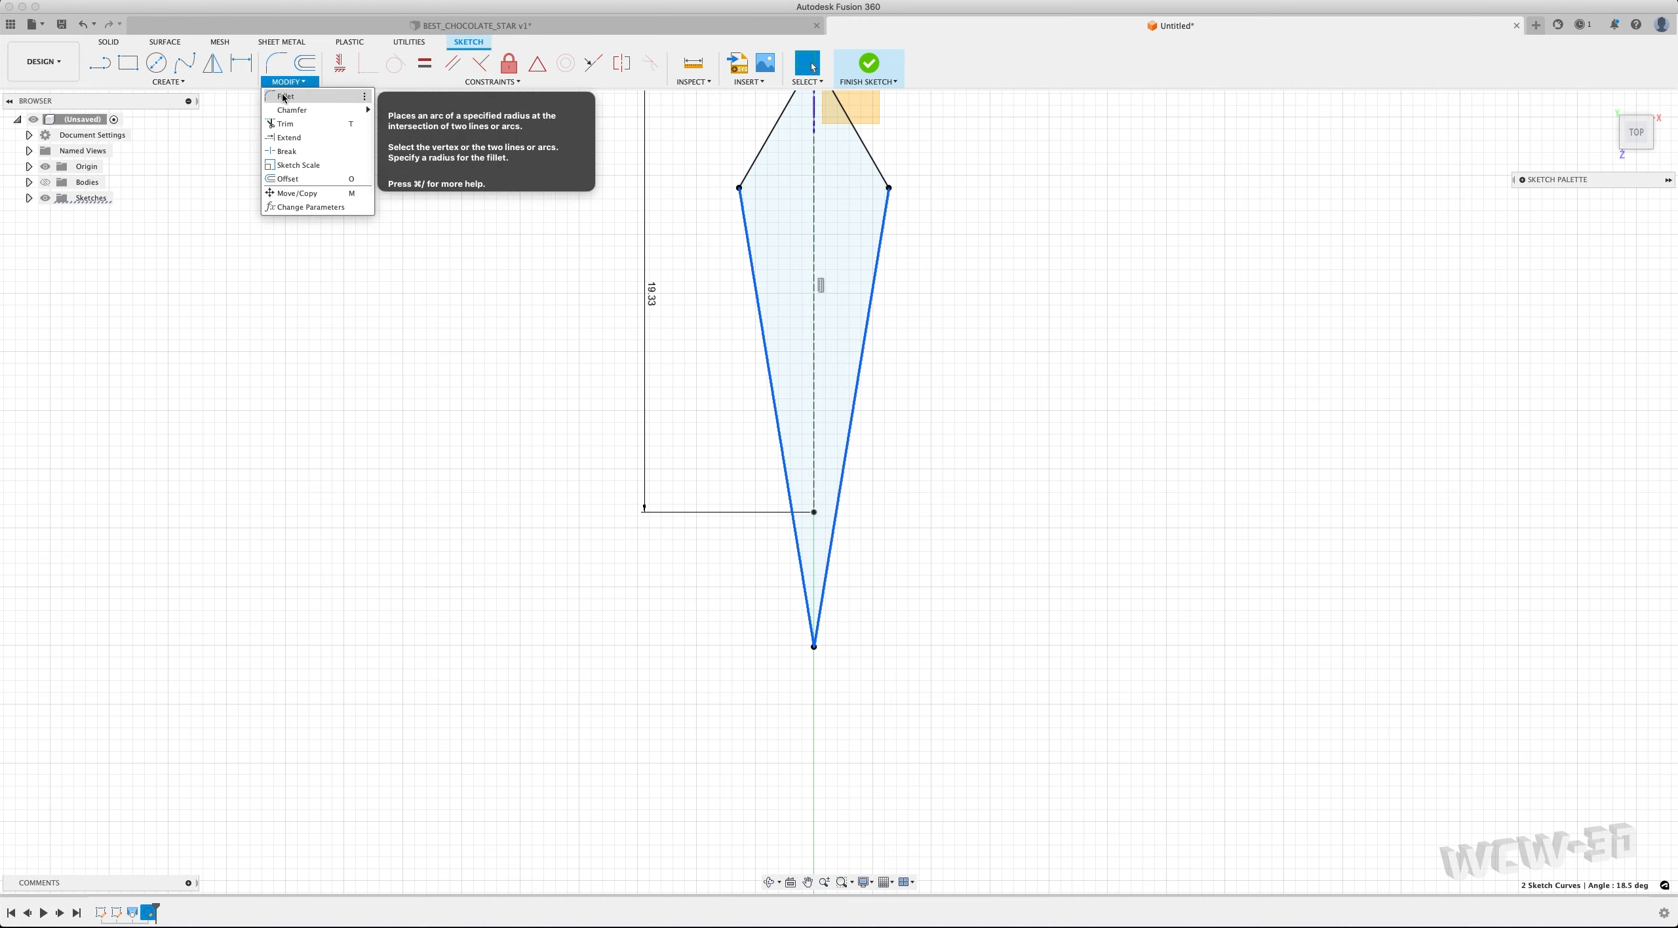
click(285, 97)
scroll(812, 427, down, 3)
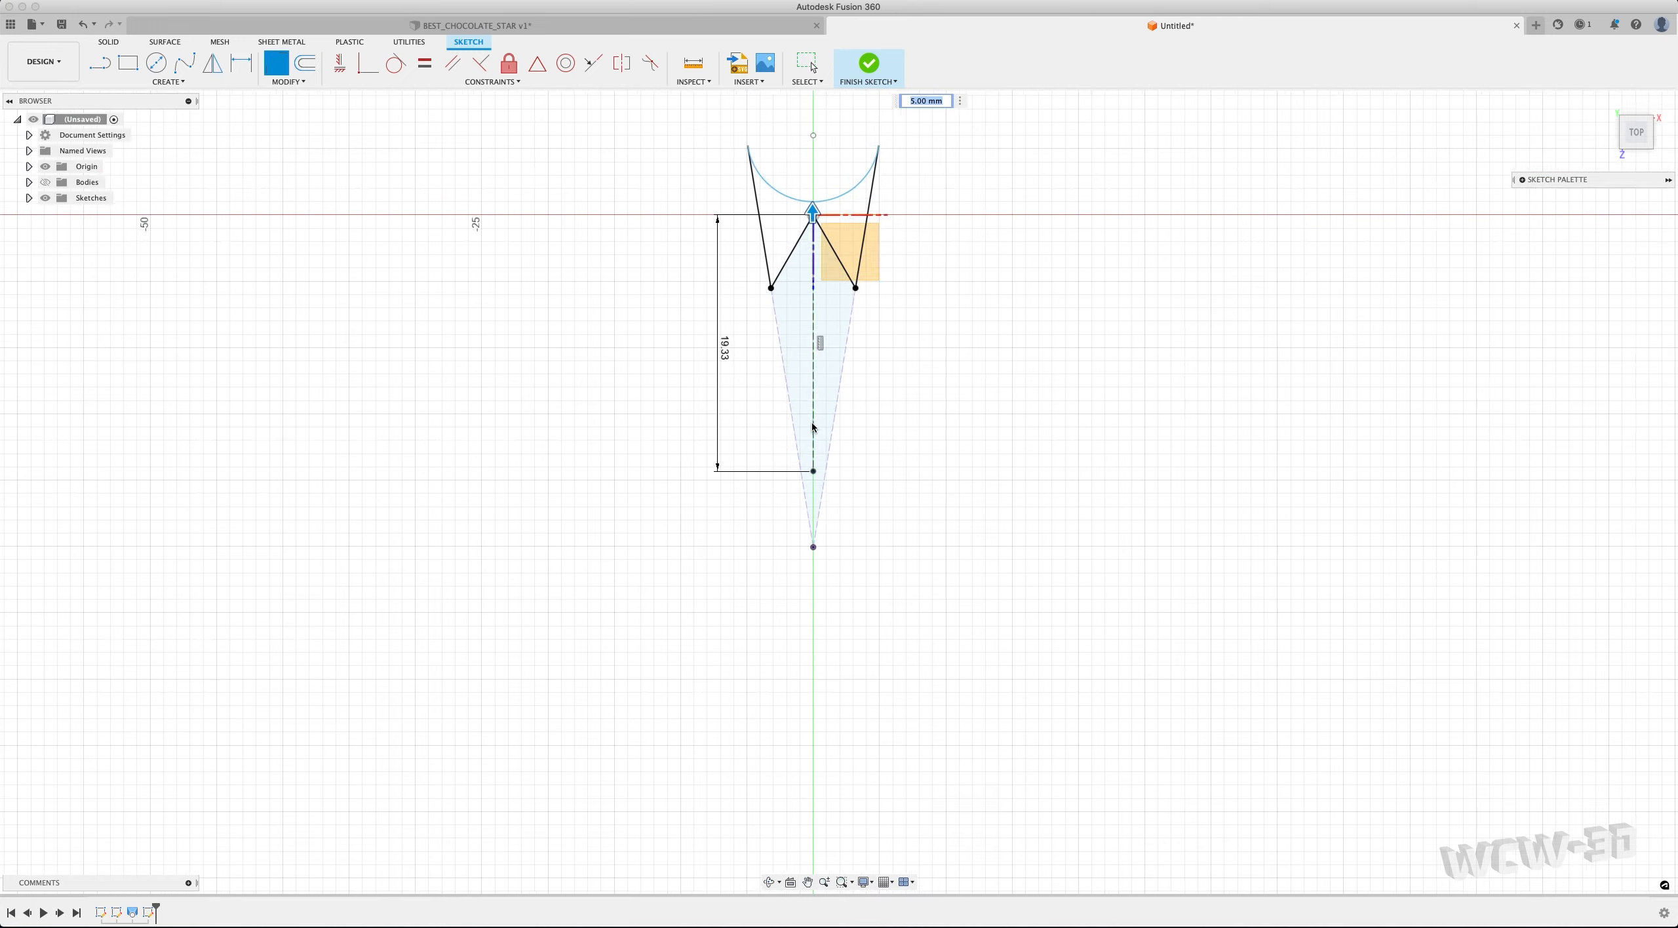
scroll(812, 427, down, 1)
drag(813, 268, 829, 502)
scroll(828, 502, up, 4)
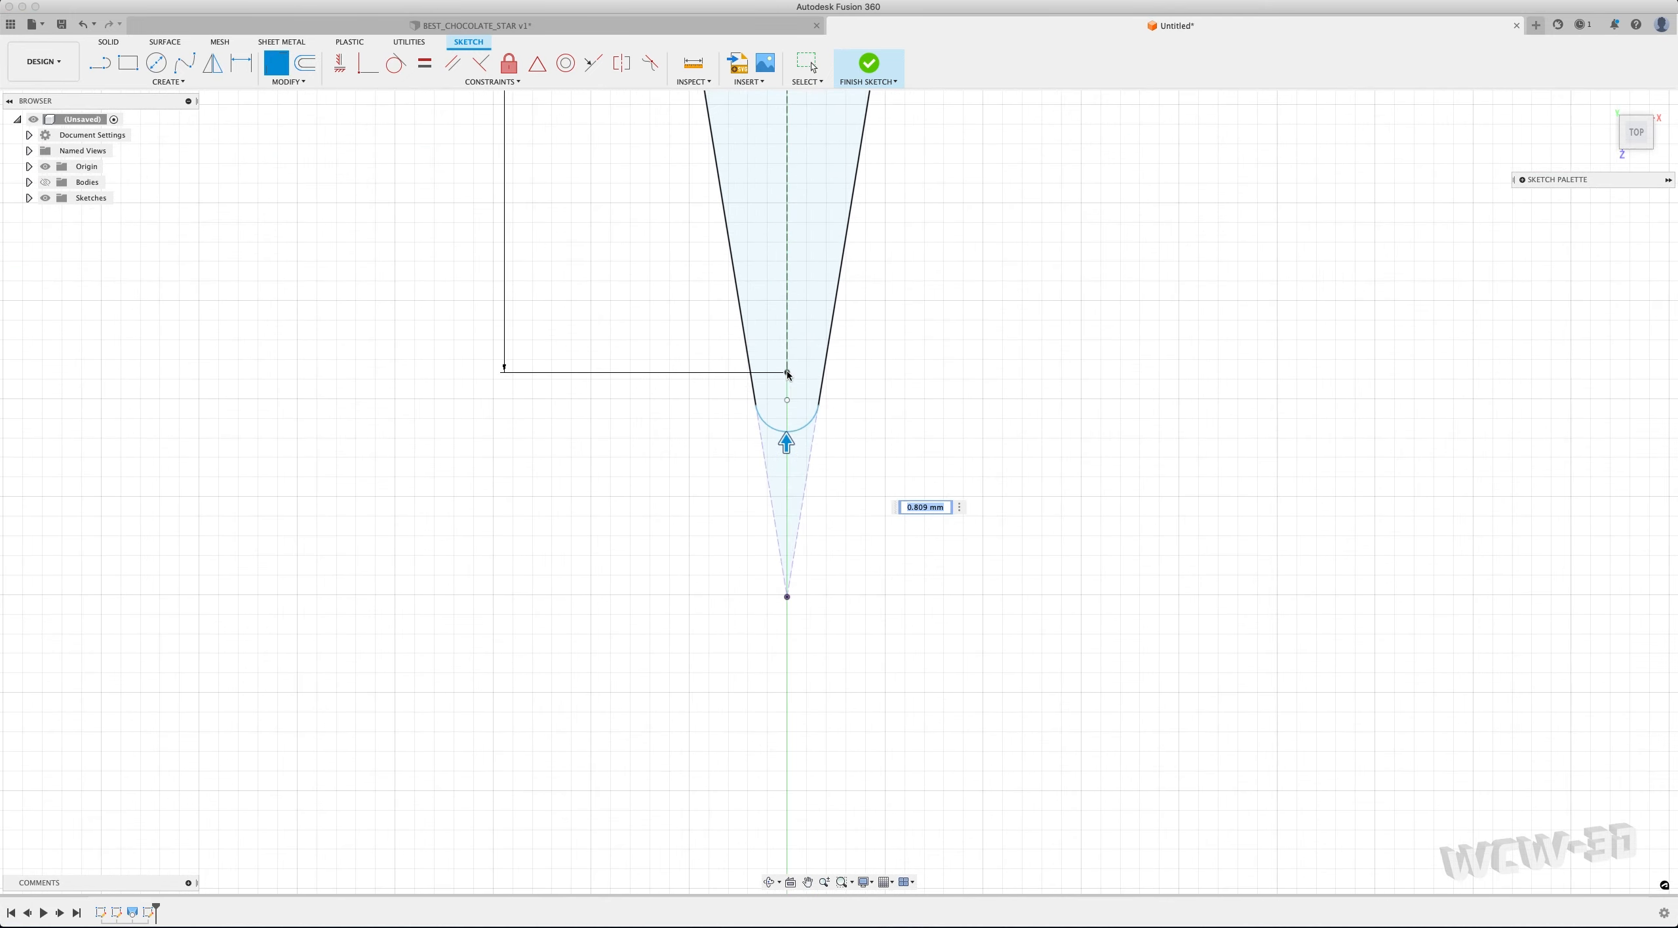
Enlarge the tip fillet until its arc meets the end of the construction axis line
scroll(787, 374, up, 4)
drag(791, 546, 801, 394)
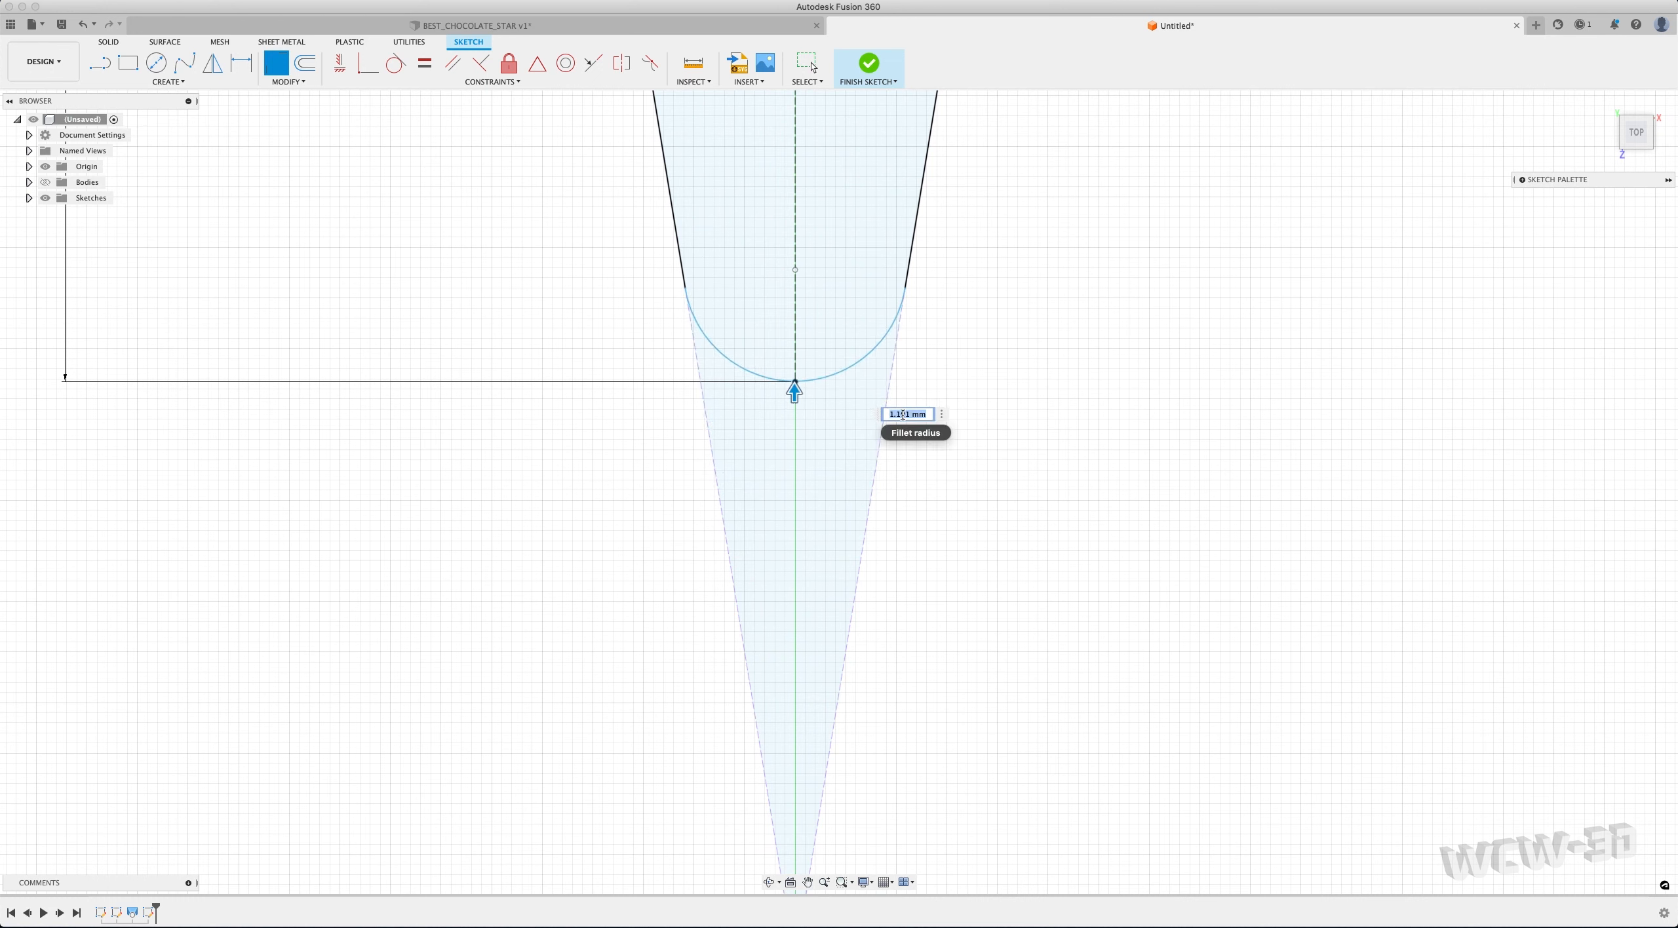
scroll(810, 392, up, 6)
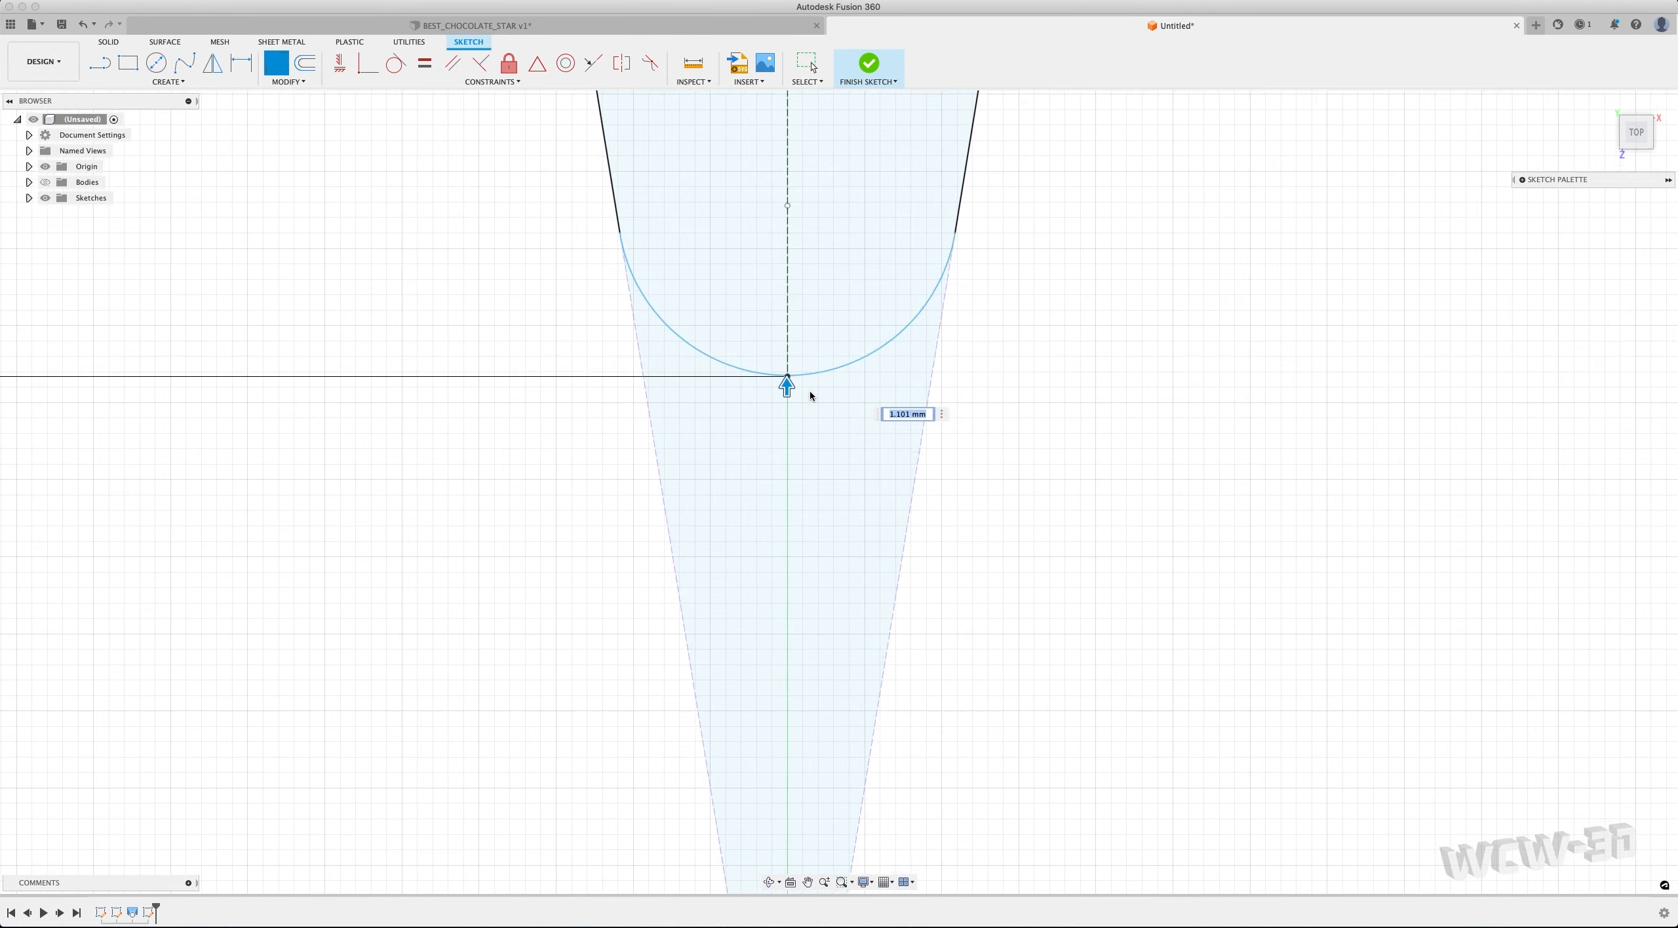
scroll(771, 389, down, 4)
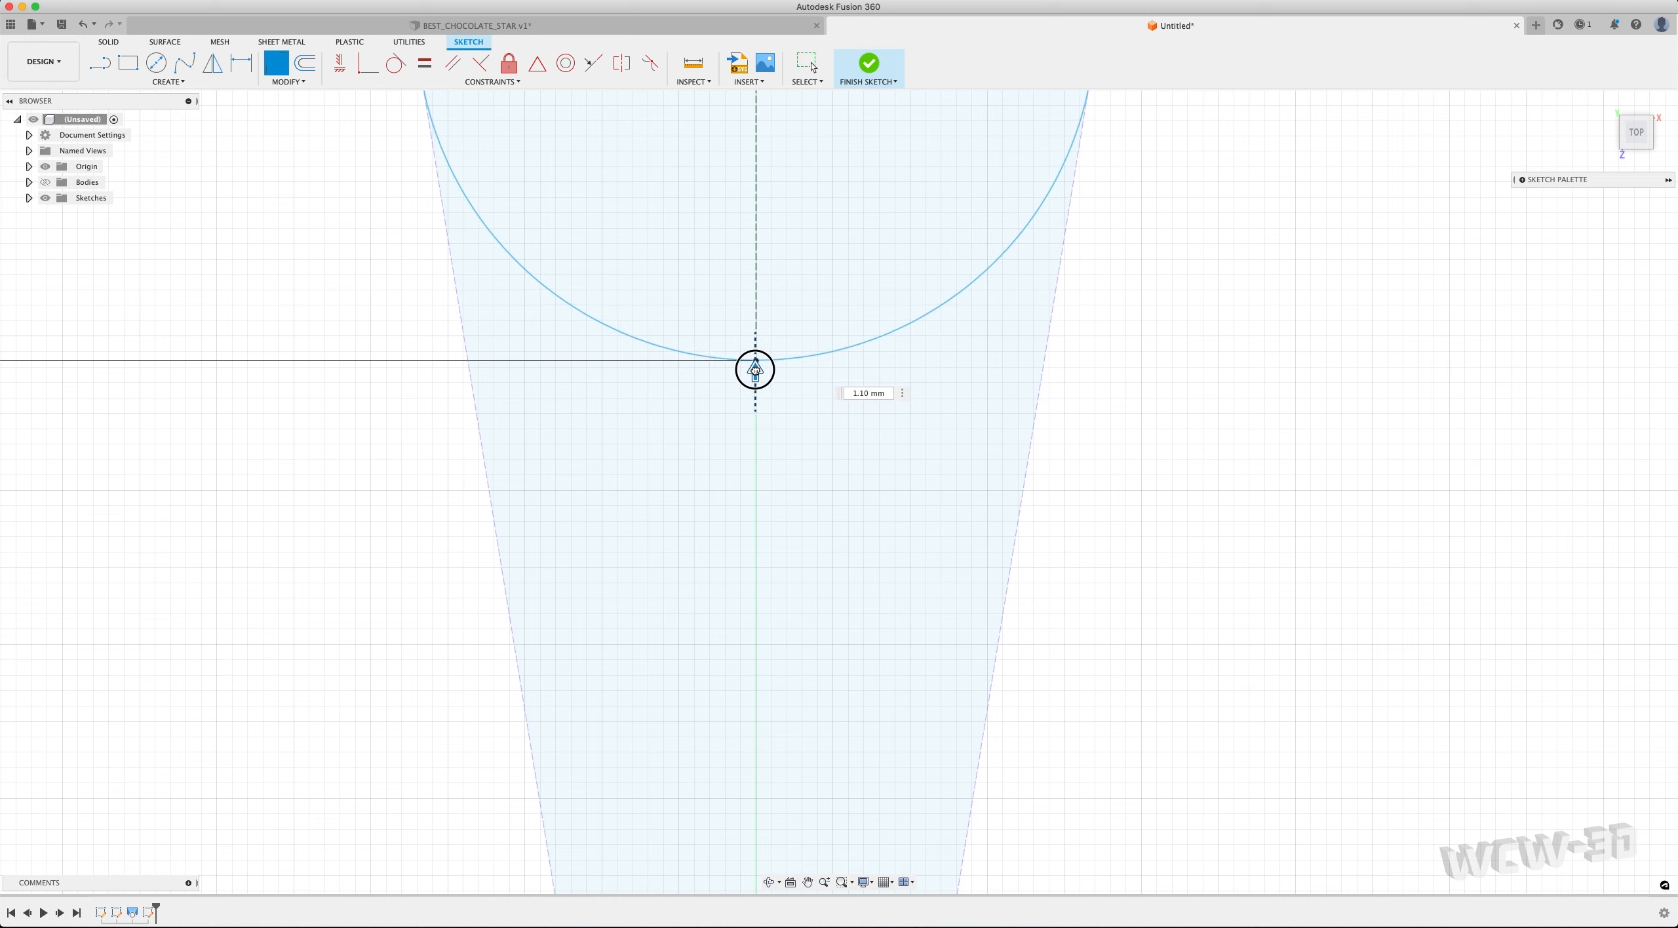
click(754, 371)
Set the tip fillet's radius to 1.1 mm and apply it
click(868, 394)
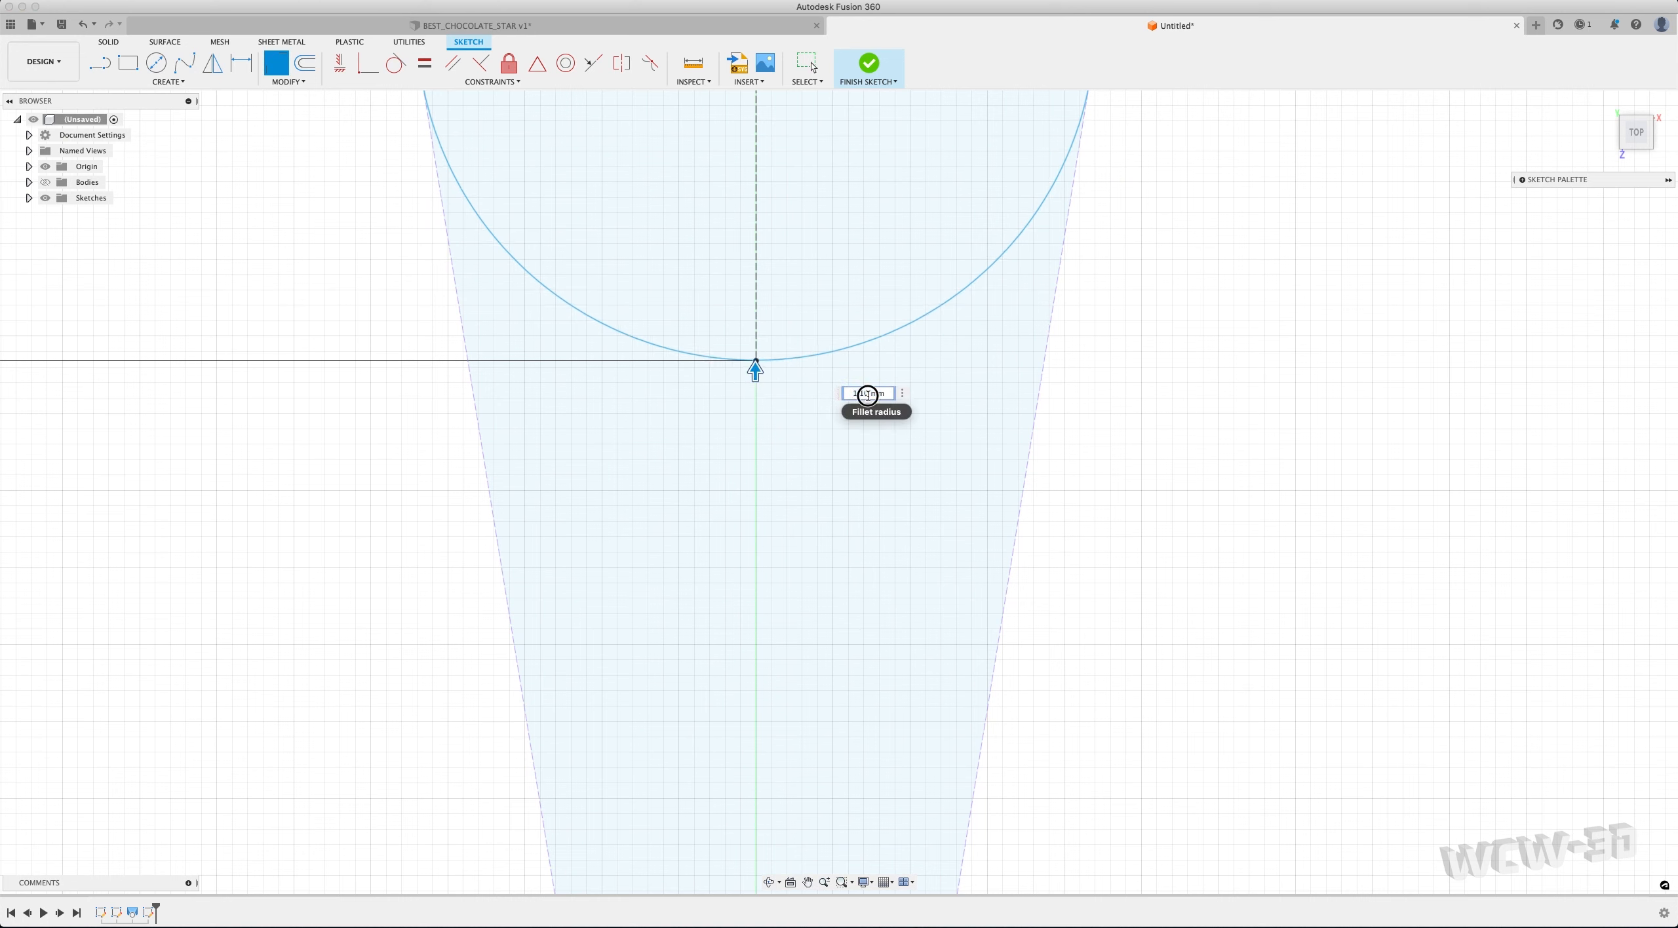
double_click(868, 394)
text(1.1)
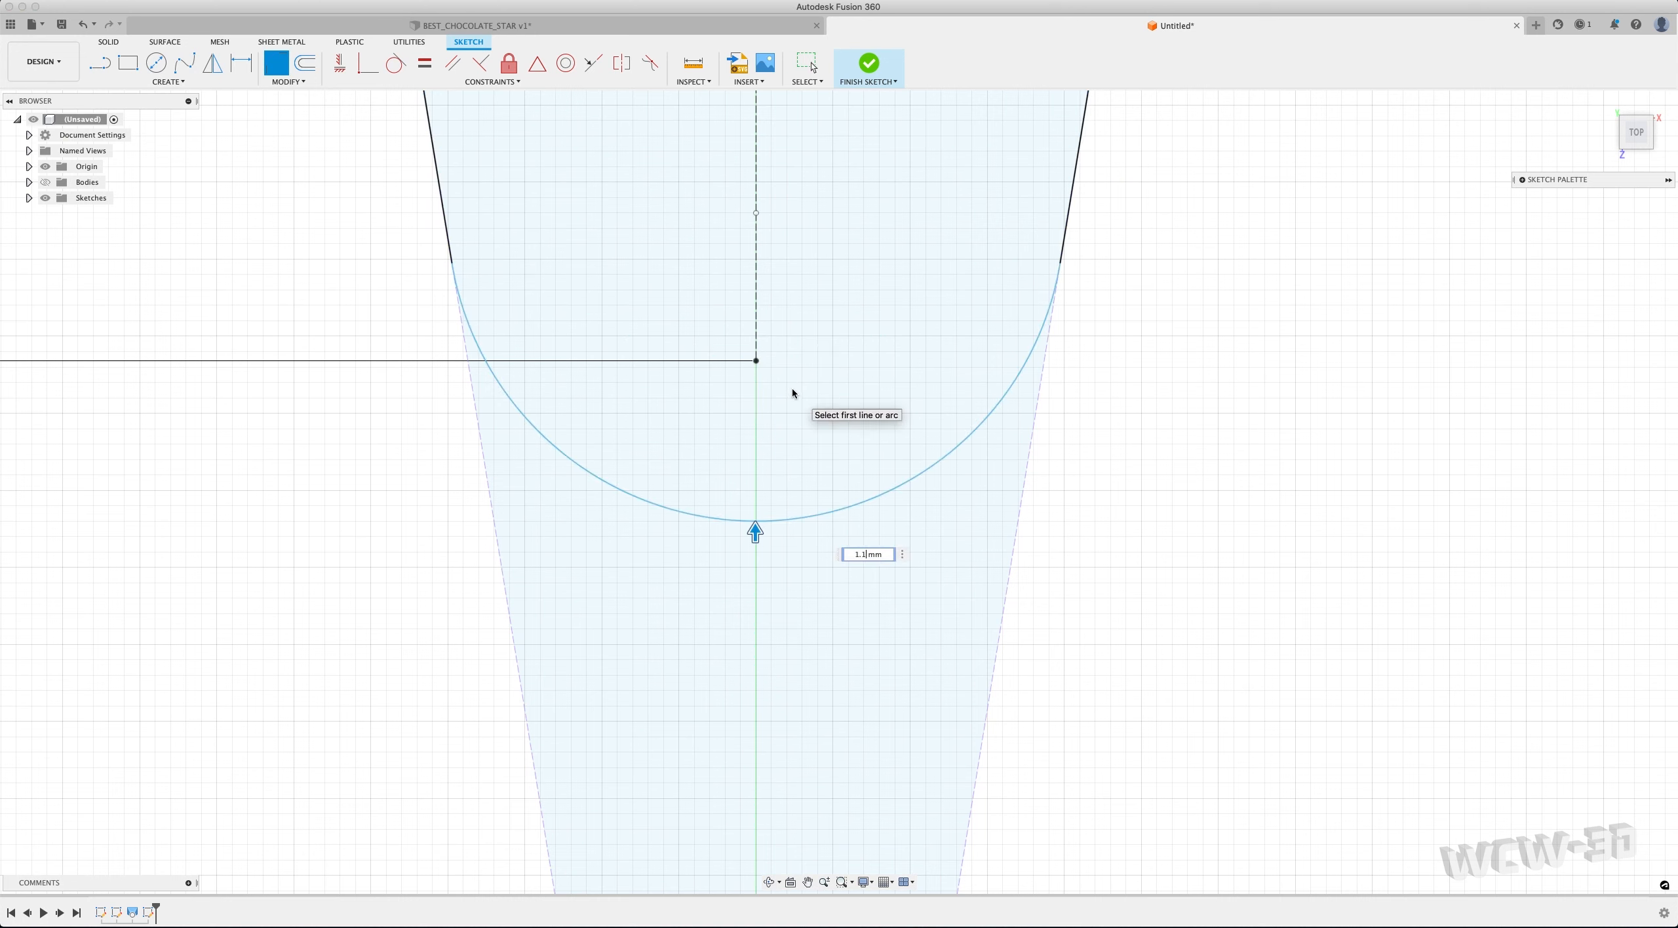
scroll(779, 377, up, 3)
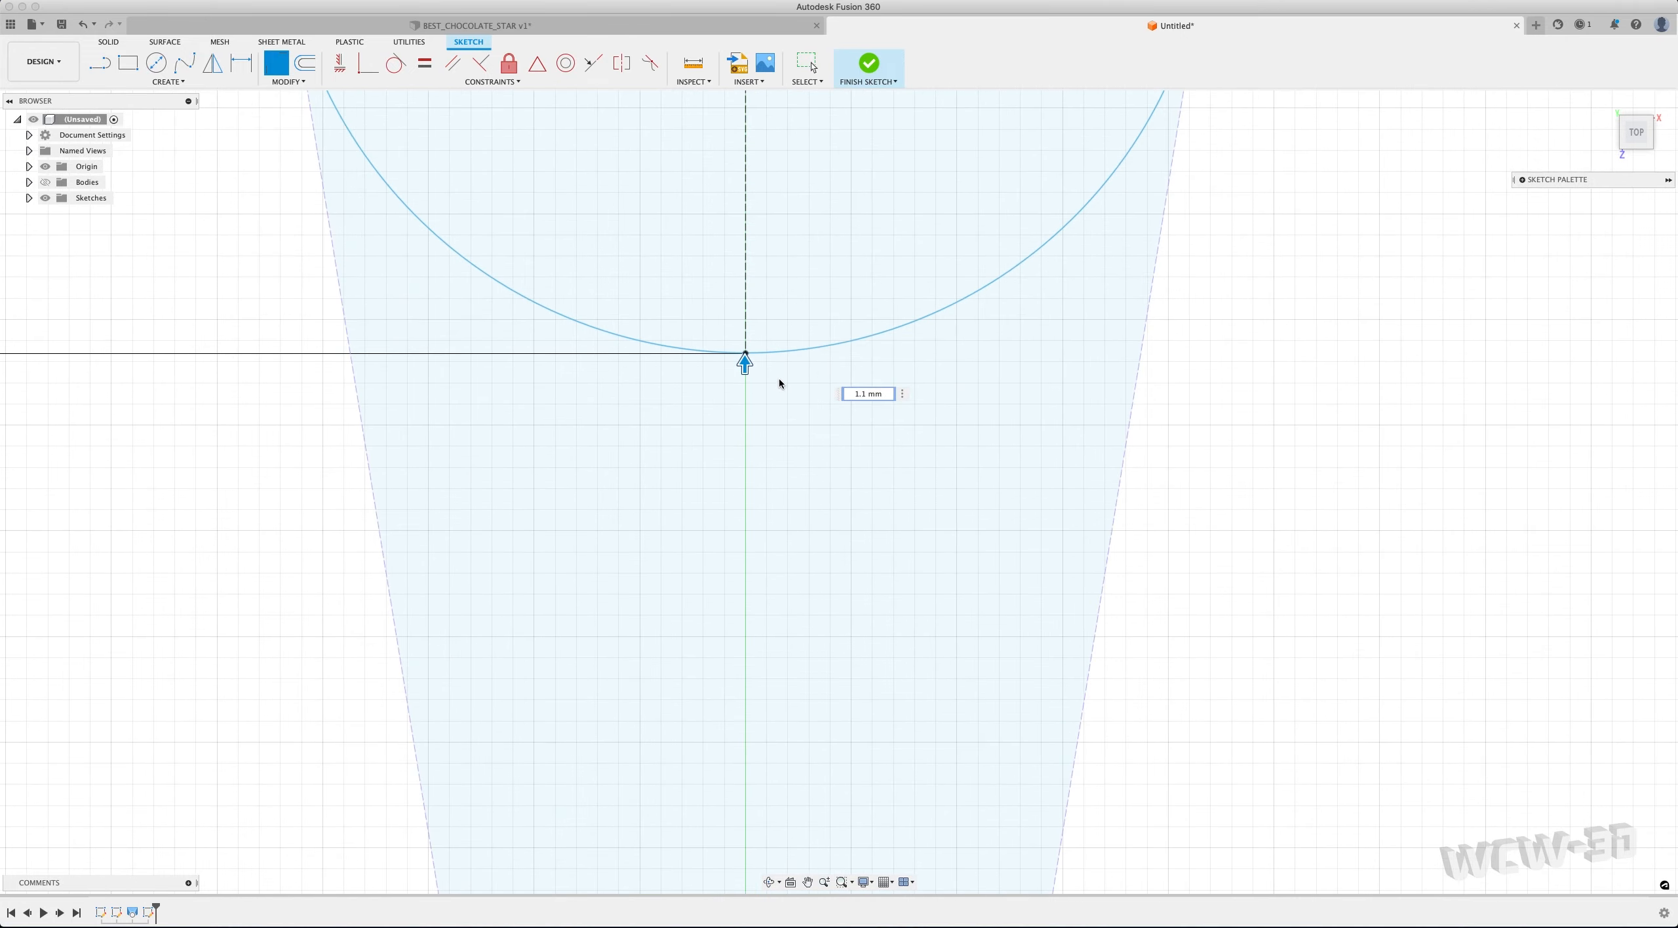
scroll(781, 374, down, 3)
scroll(760, 378, down, 5)
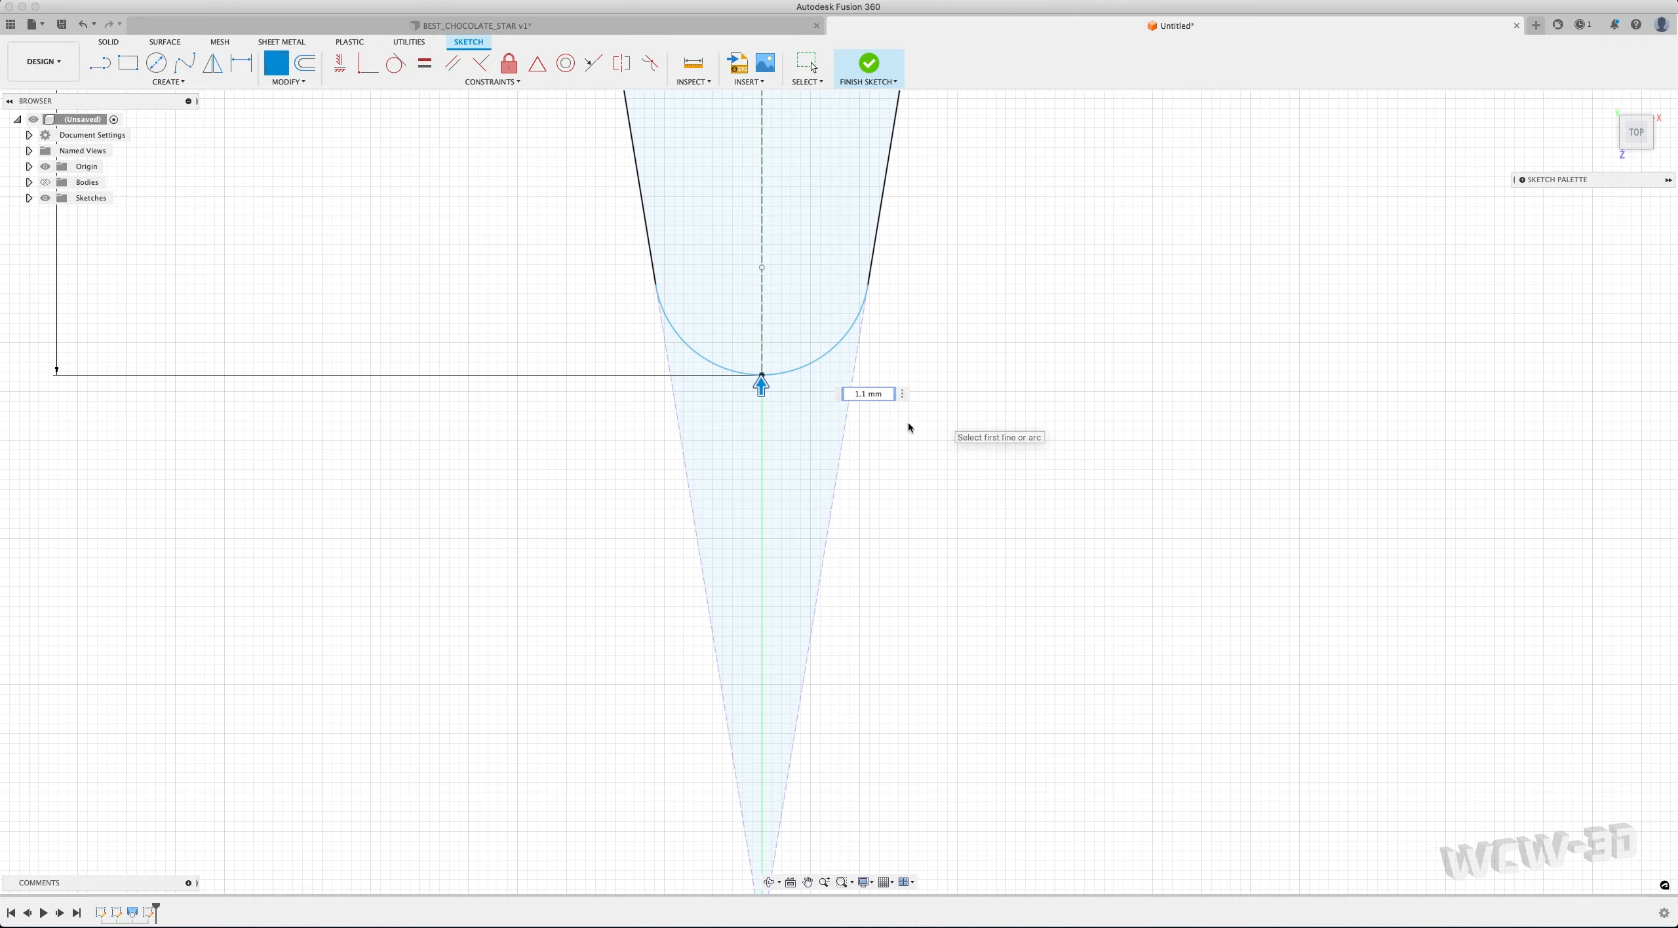
key(Return)
scroll(807, 468, down, 3)
scroll(836, 400, down, 2)
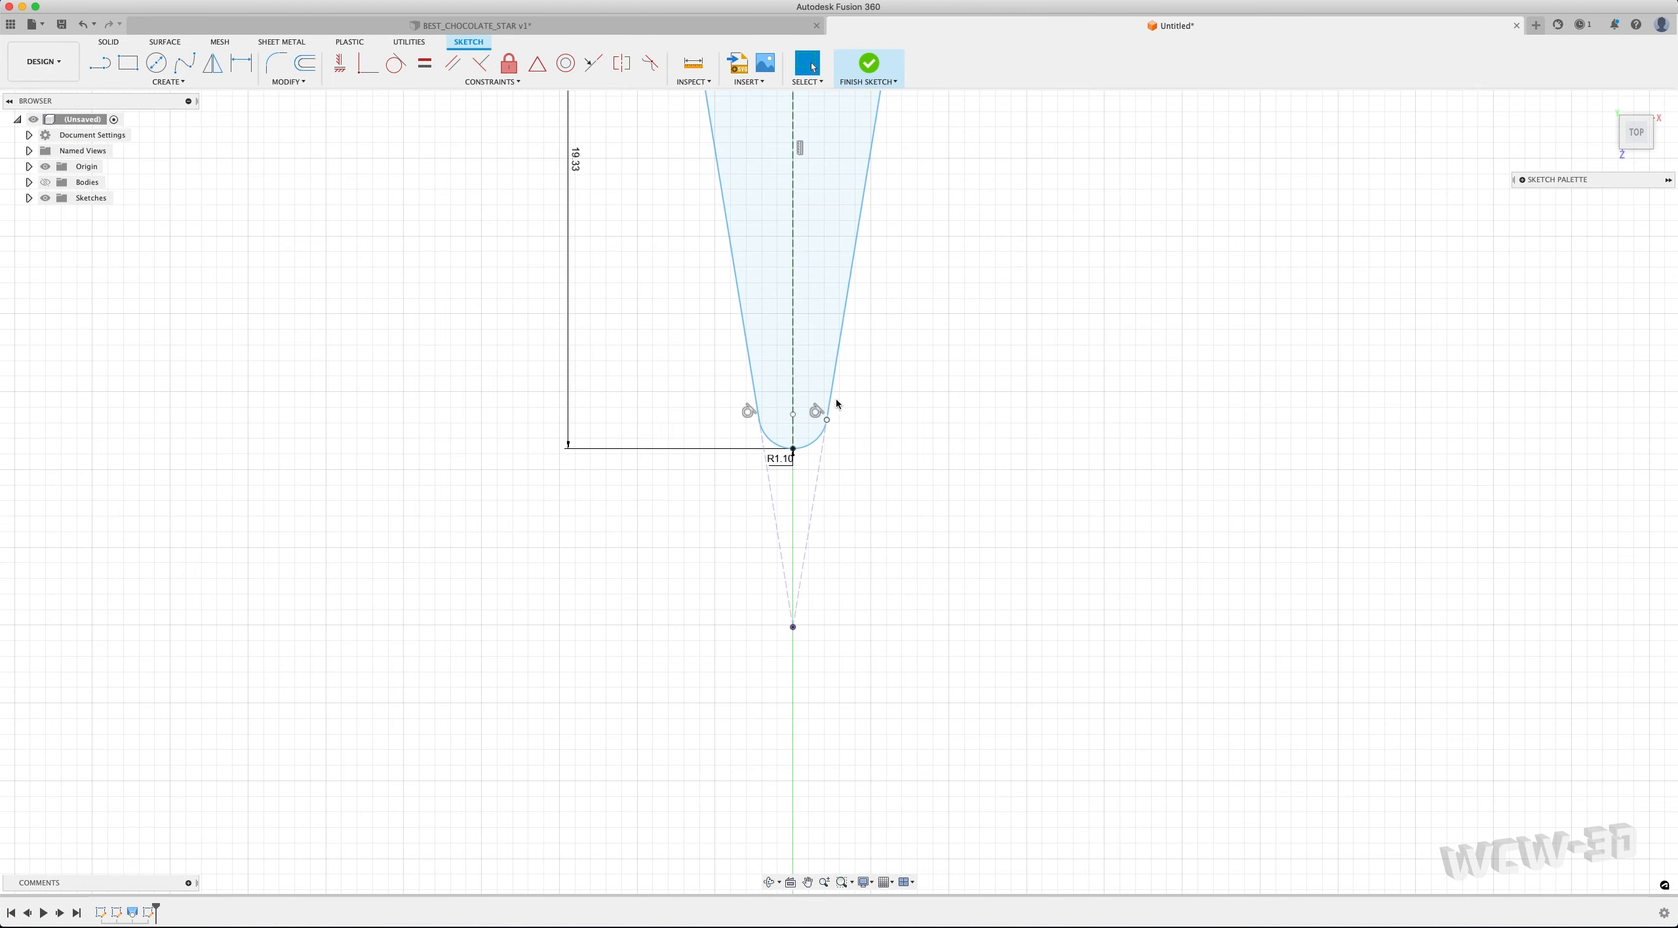
Draw a straight line across the rounded tip, joining the two points where the fillet arc meets the long edges
scroll(852, 432, up, 4)
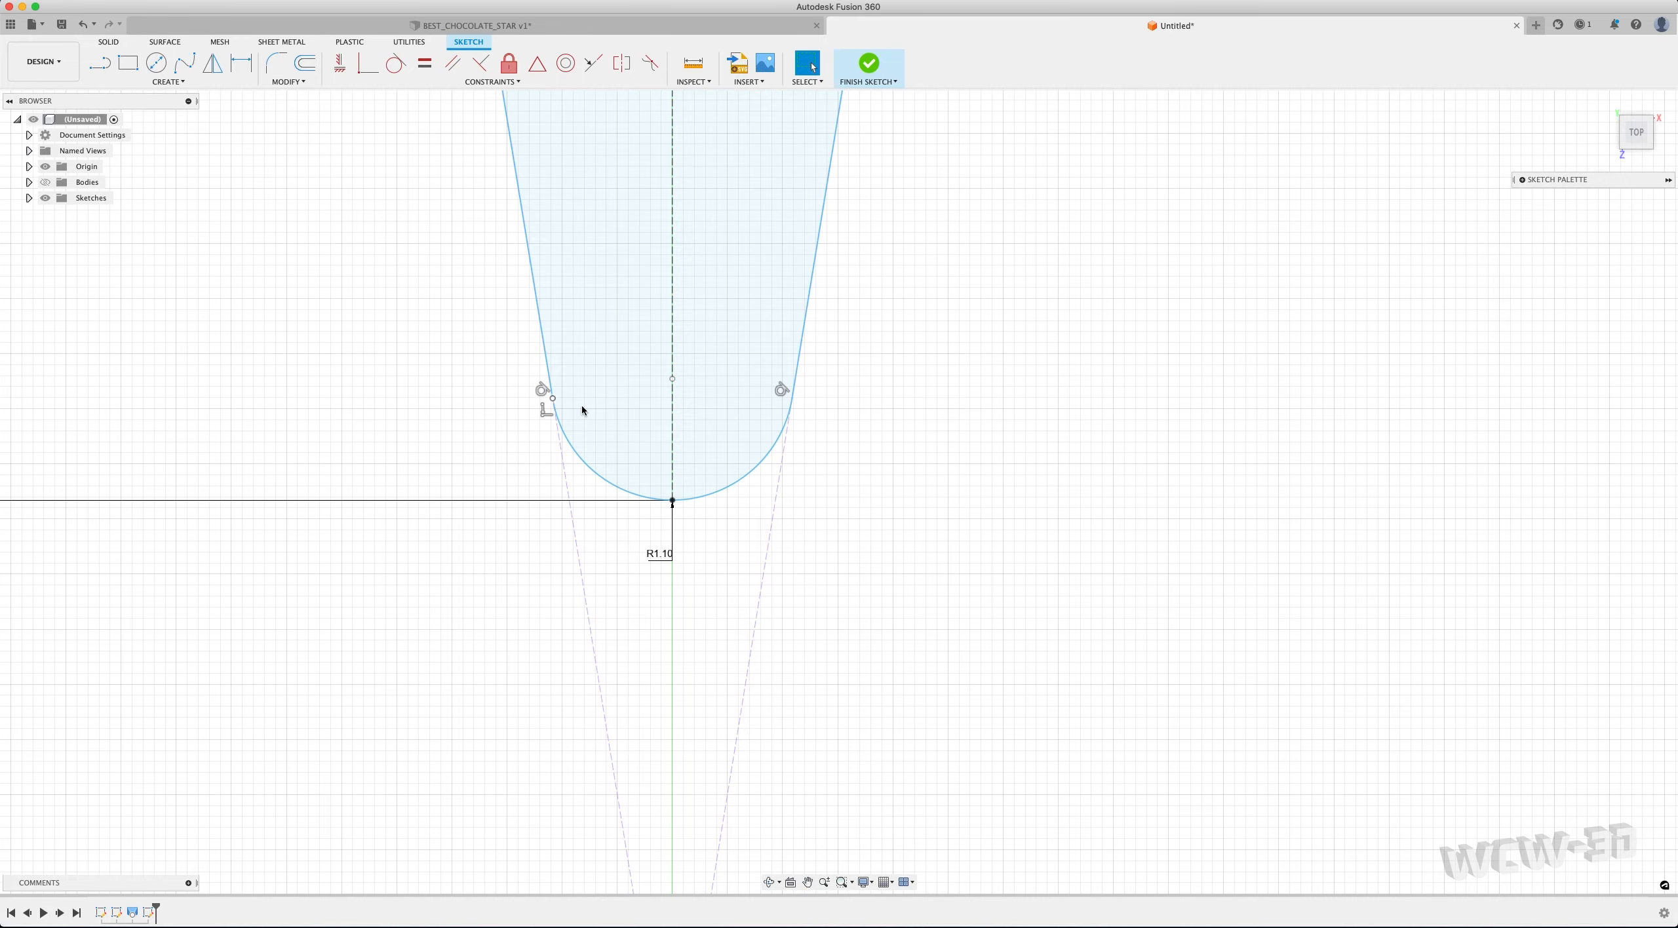
click(785, 401)
click(794, 401)
shift+middle_drag(1615, 108, 1474, 85)
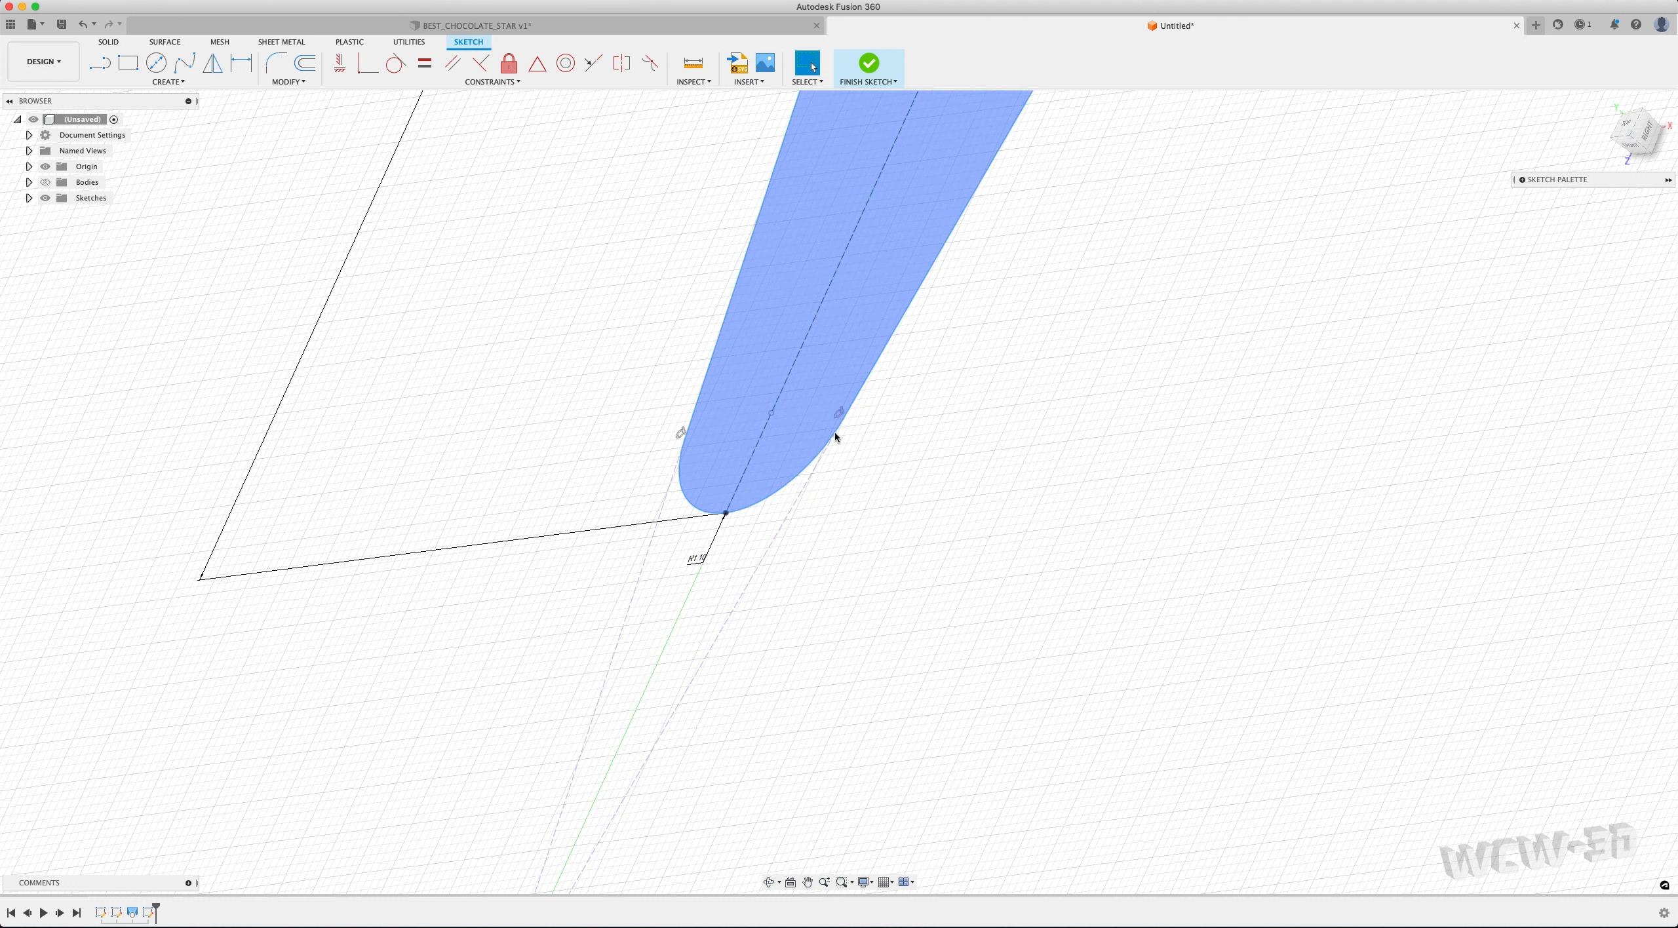
click(1625, 124)
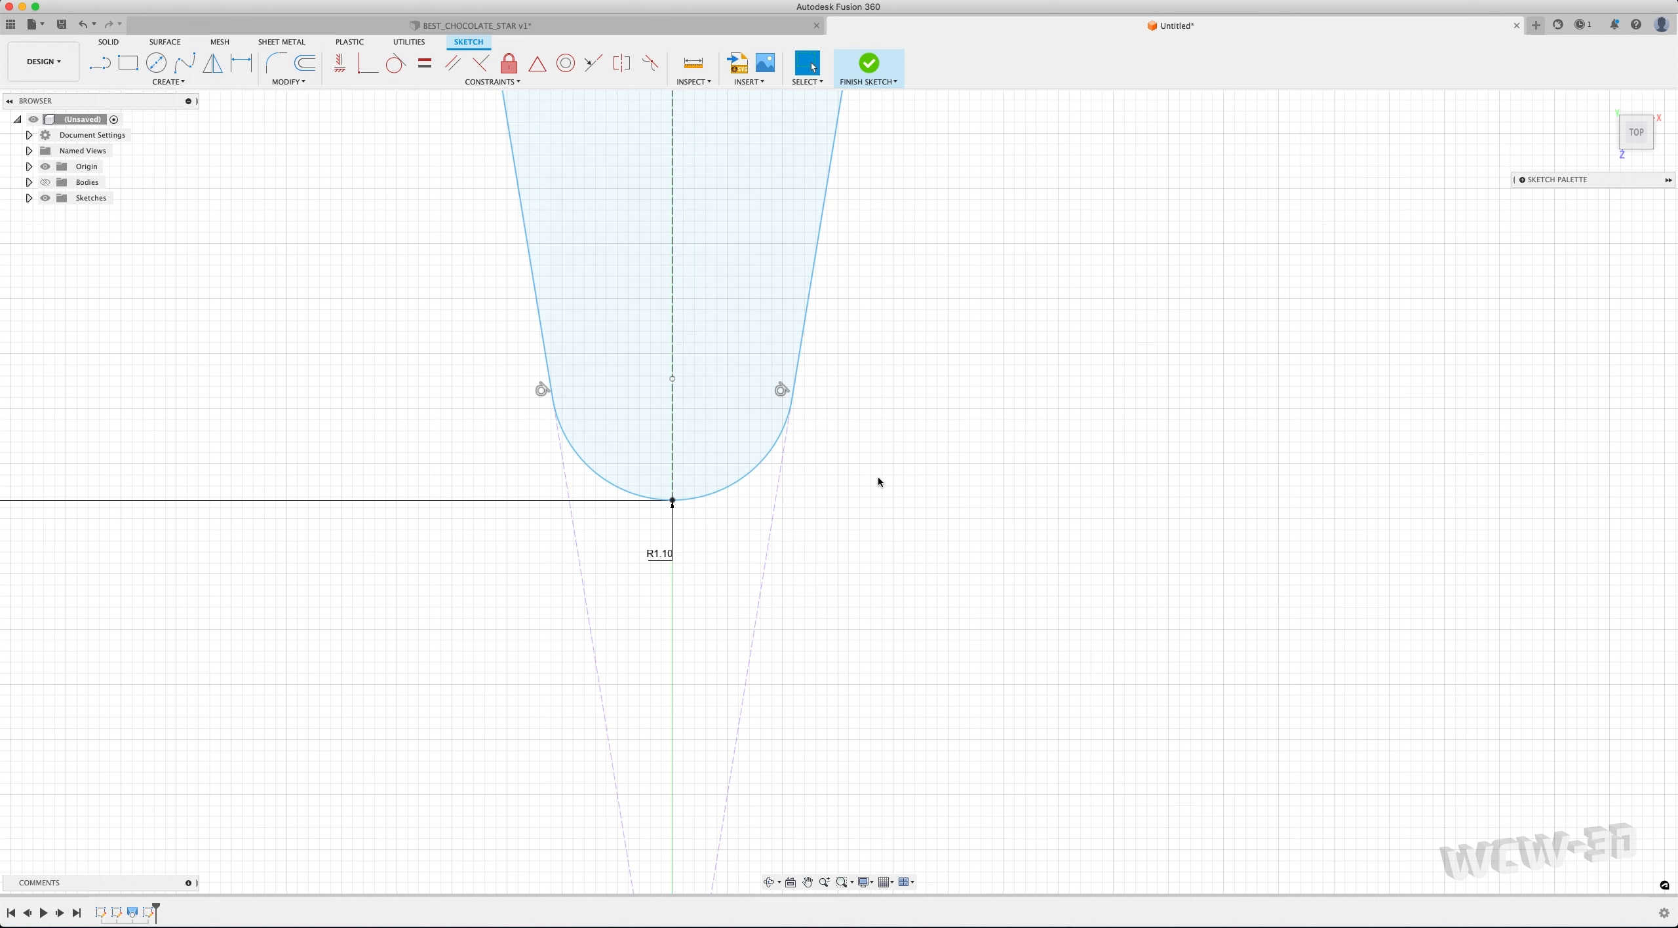
key(l)
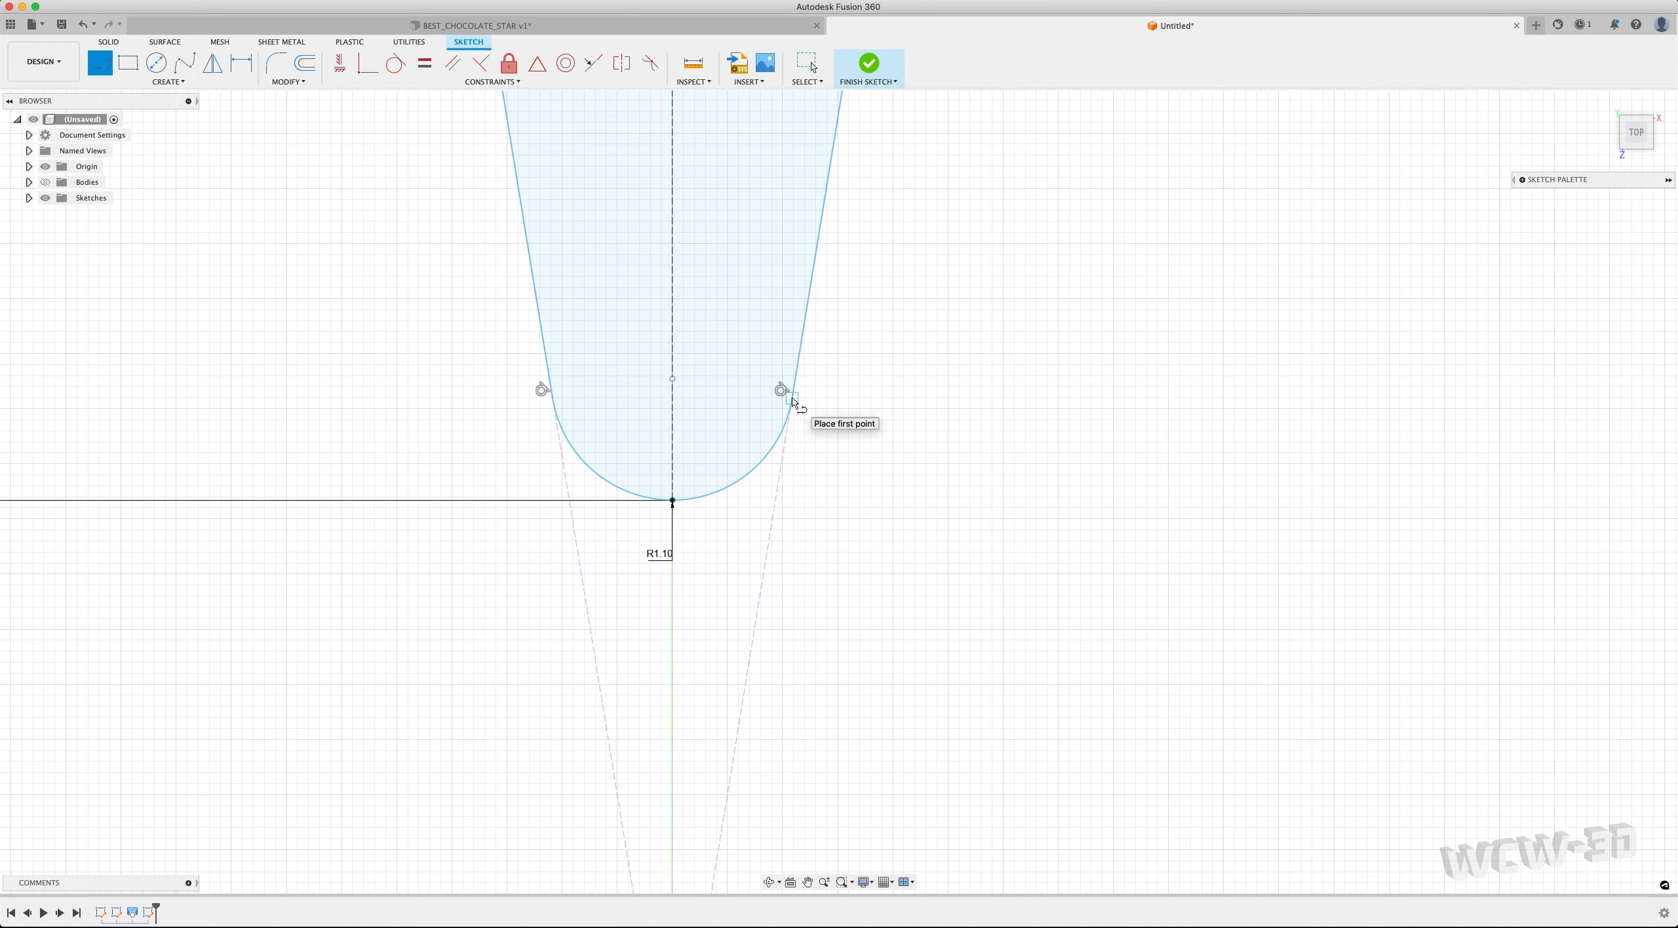
click(791, 398)
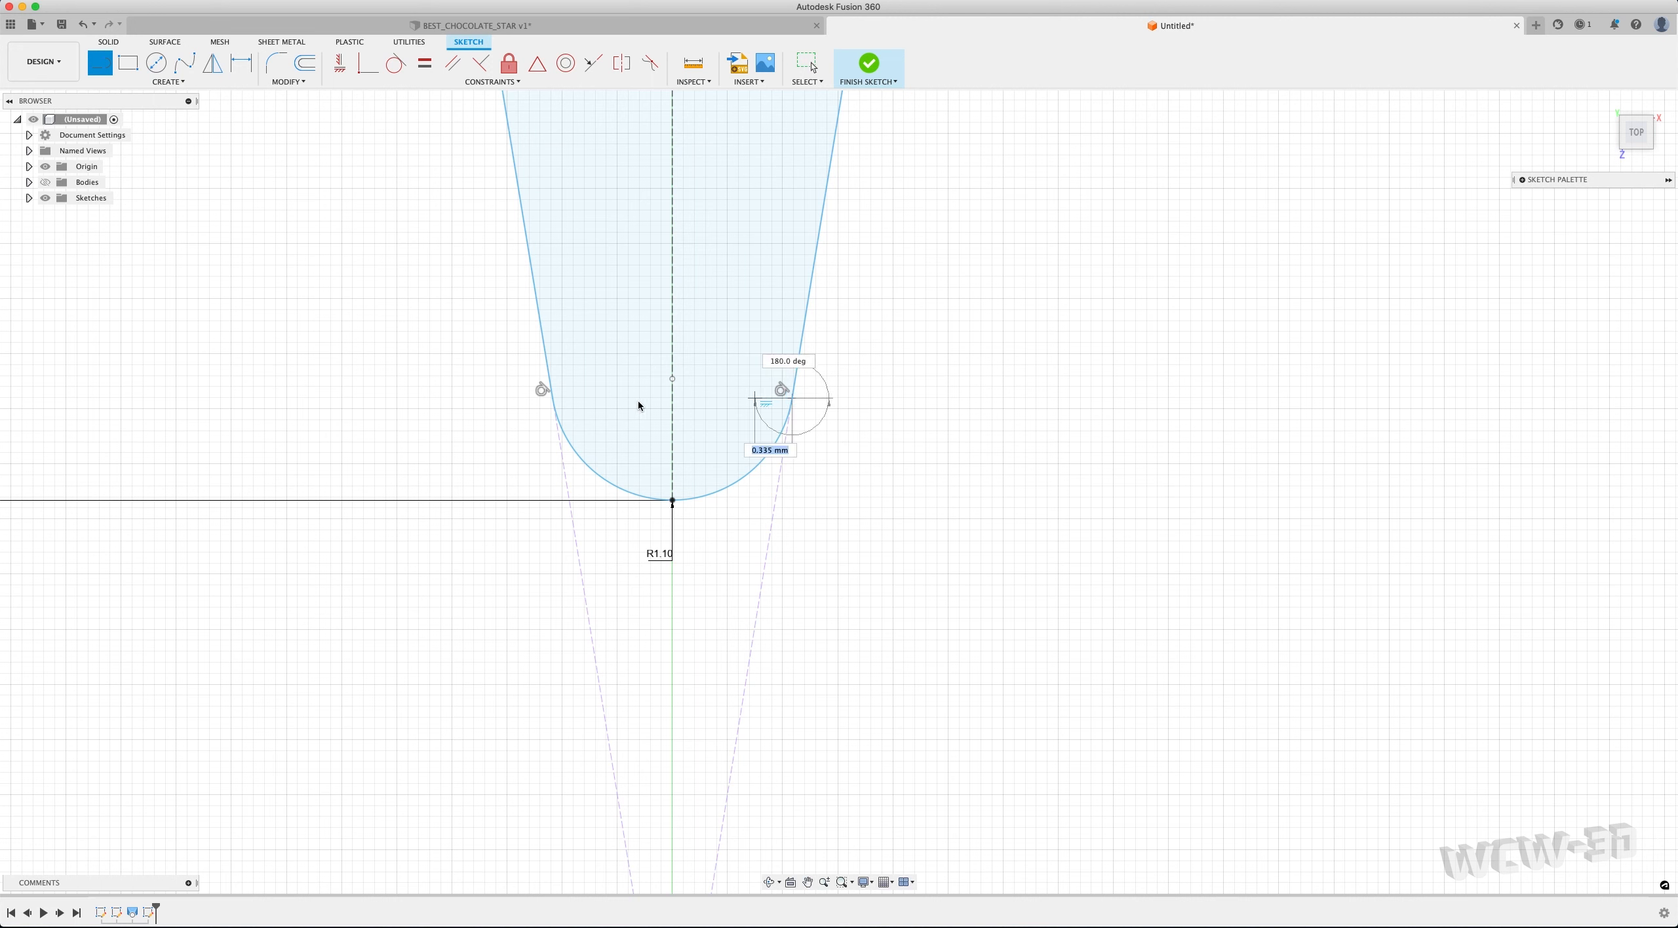
click(552, 398)
key(Escape)
click(744, 427)
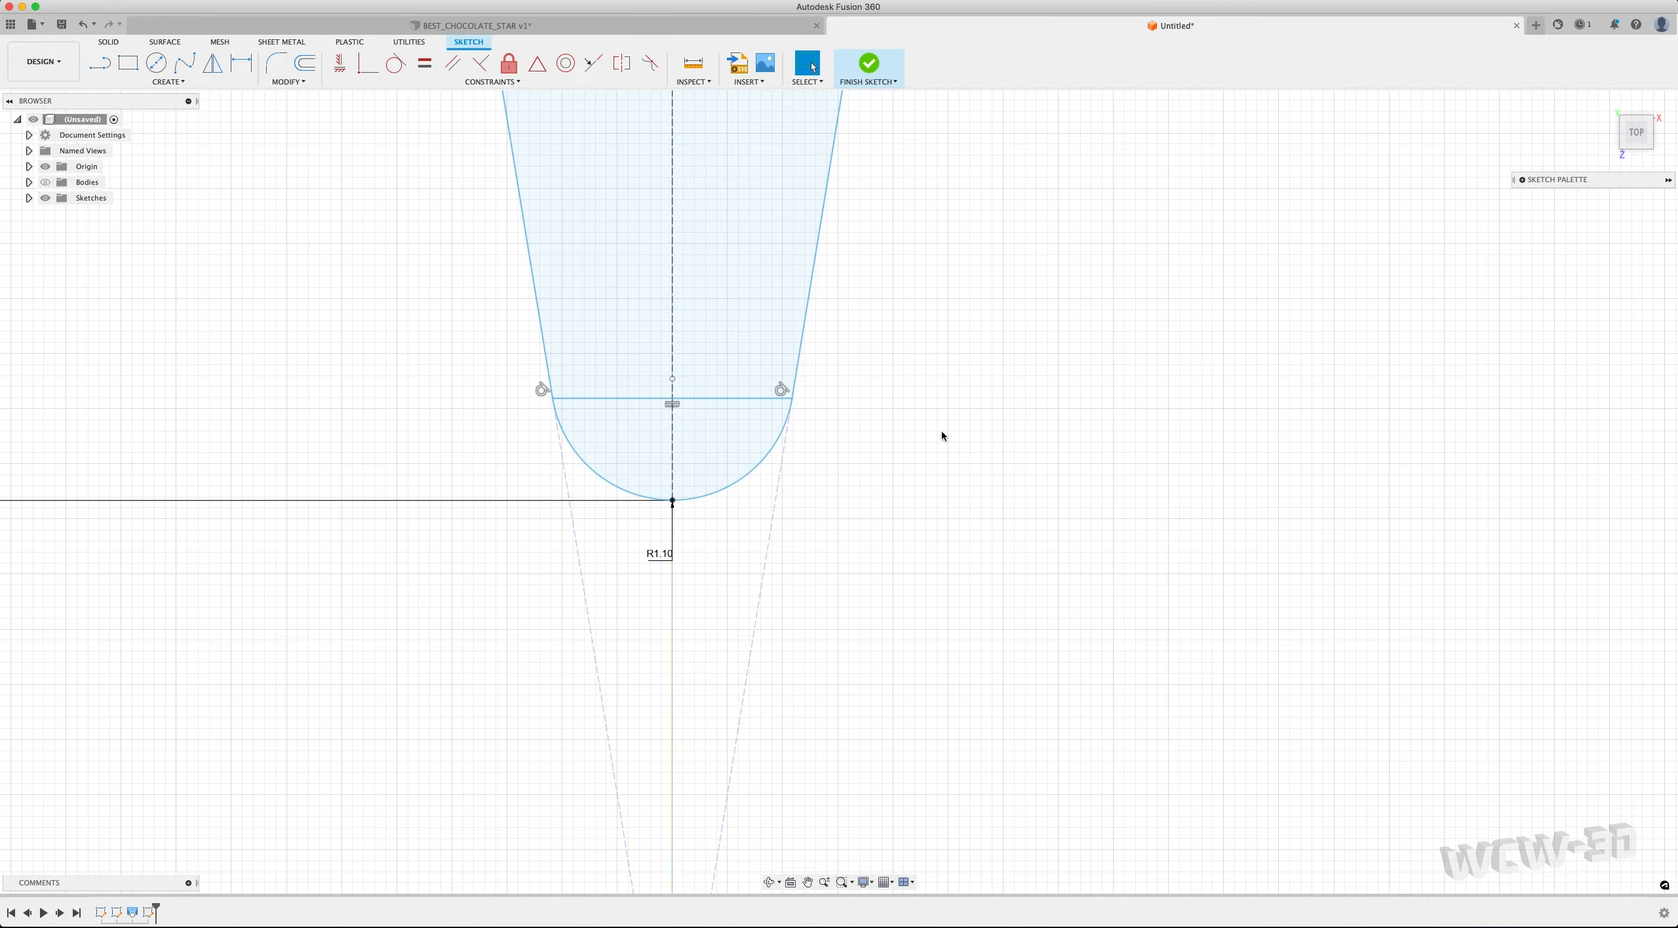
mouse_move(1636, 131)
mouse_down()
mouse_move(1630, 80)
mouse_move(1528, 37)
mouse_move(1510, 46)
mouse_move(1515, 78)
mouse_up()
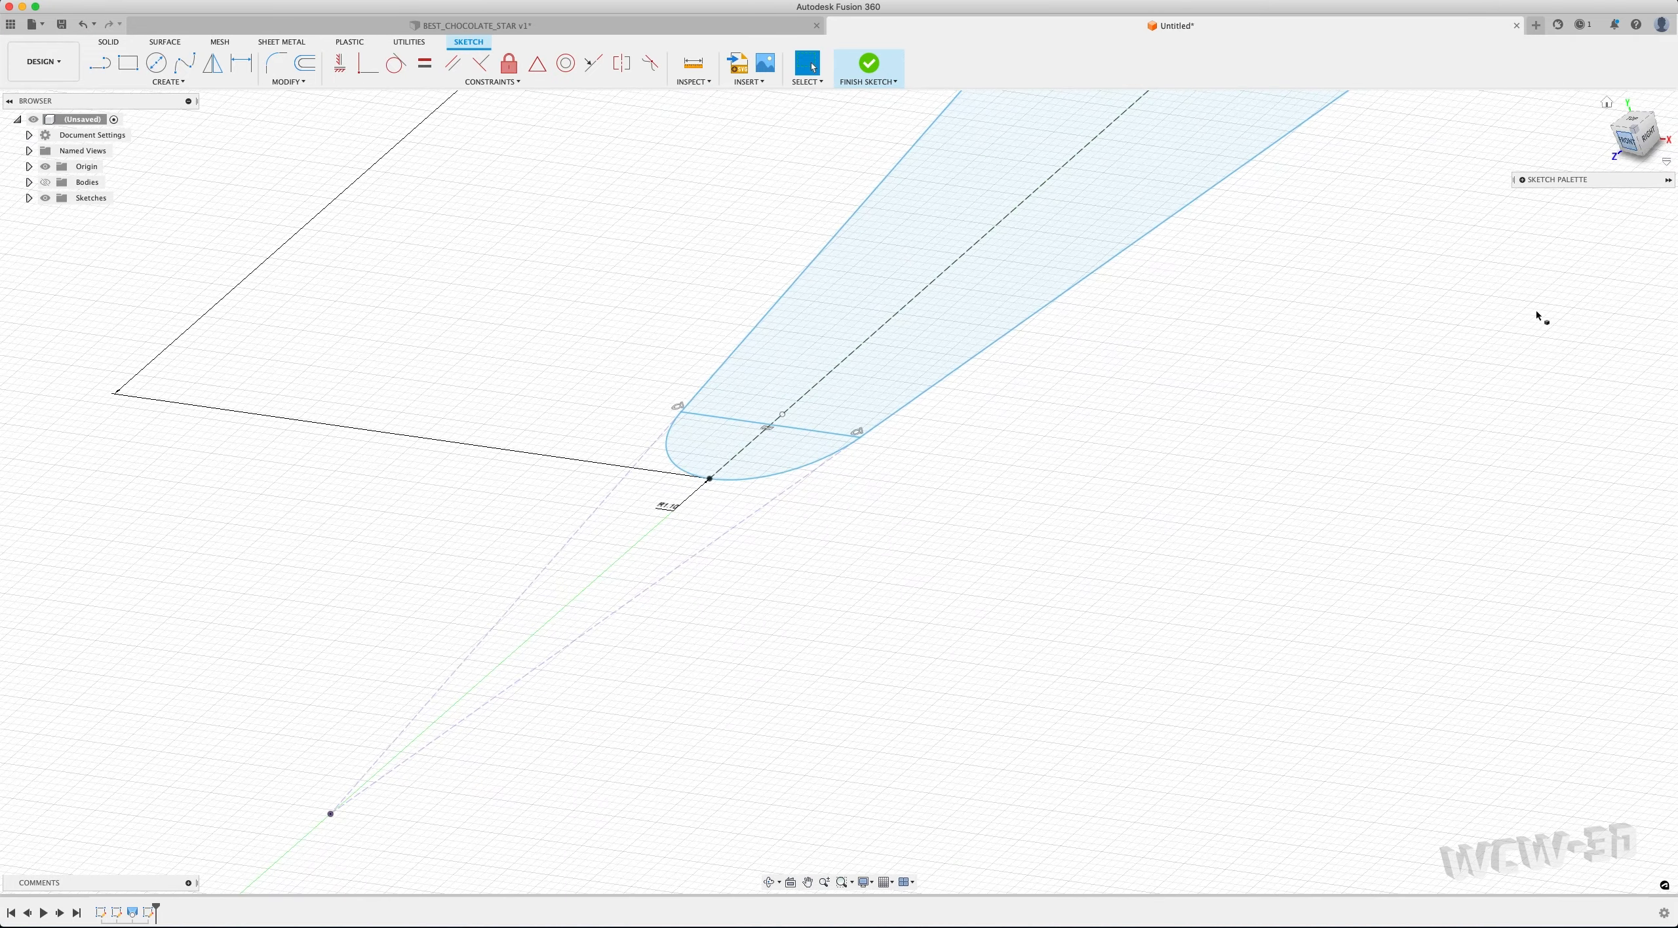
scroll(1210, 589, down, 3)
scroll(1211, 589, down, 5)
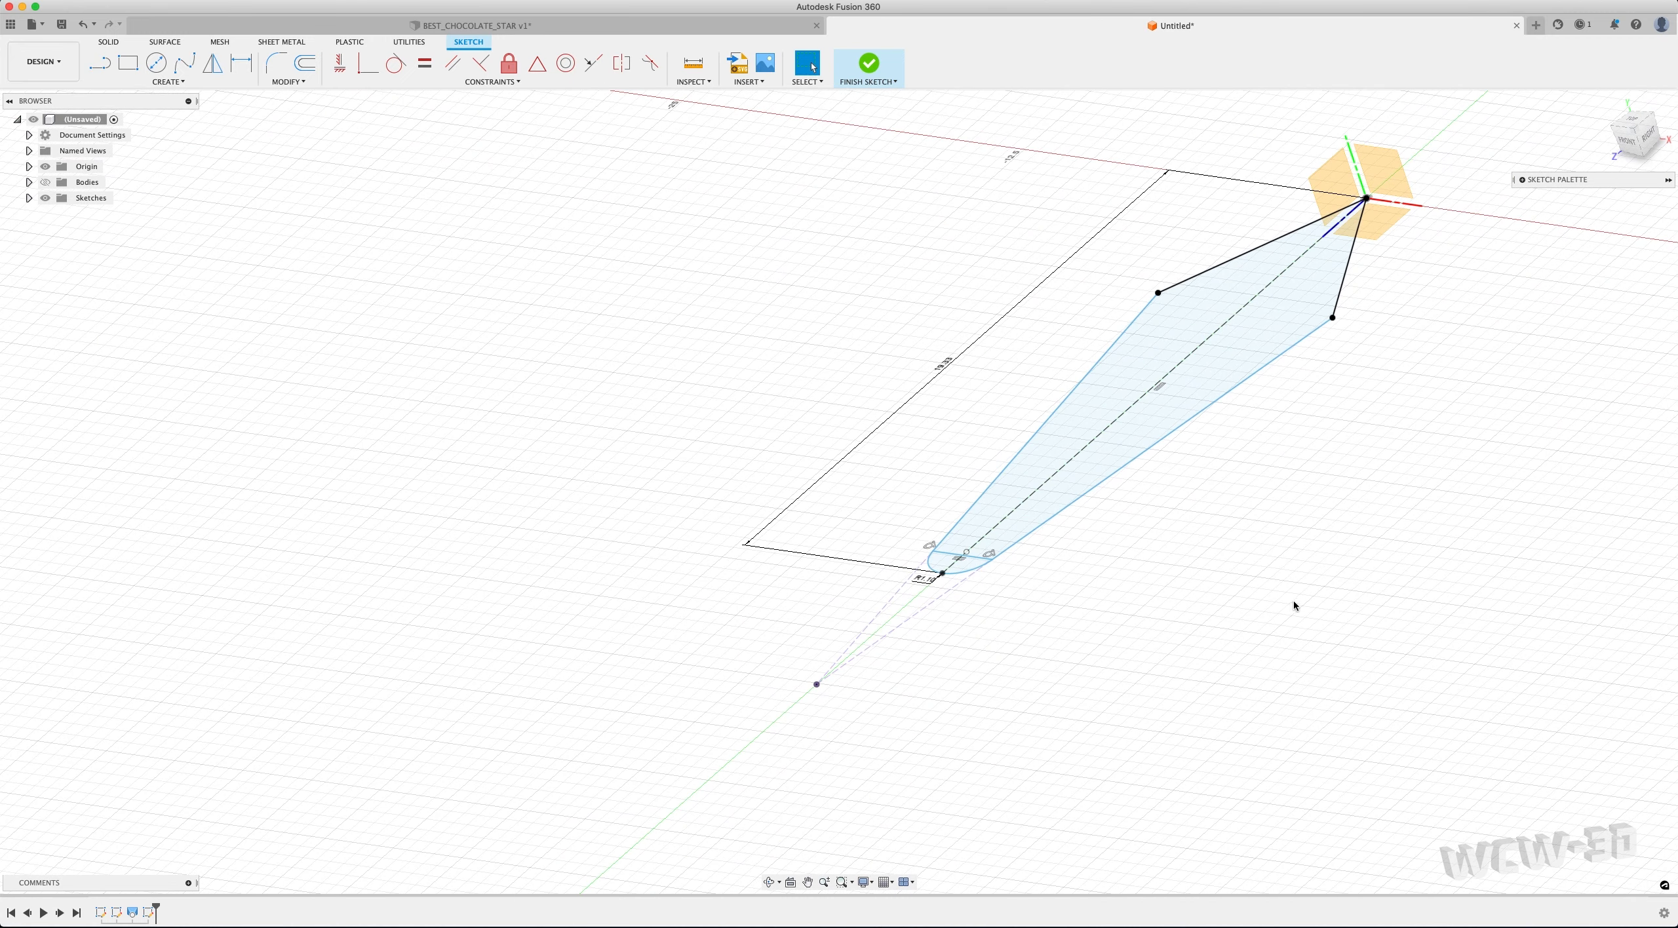
Finish the rounded-tip outline sketch and show the lofted body again
click(871, 86)
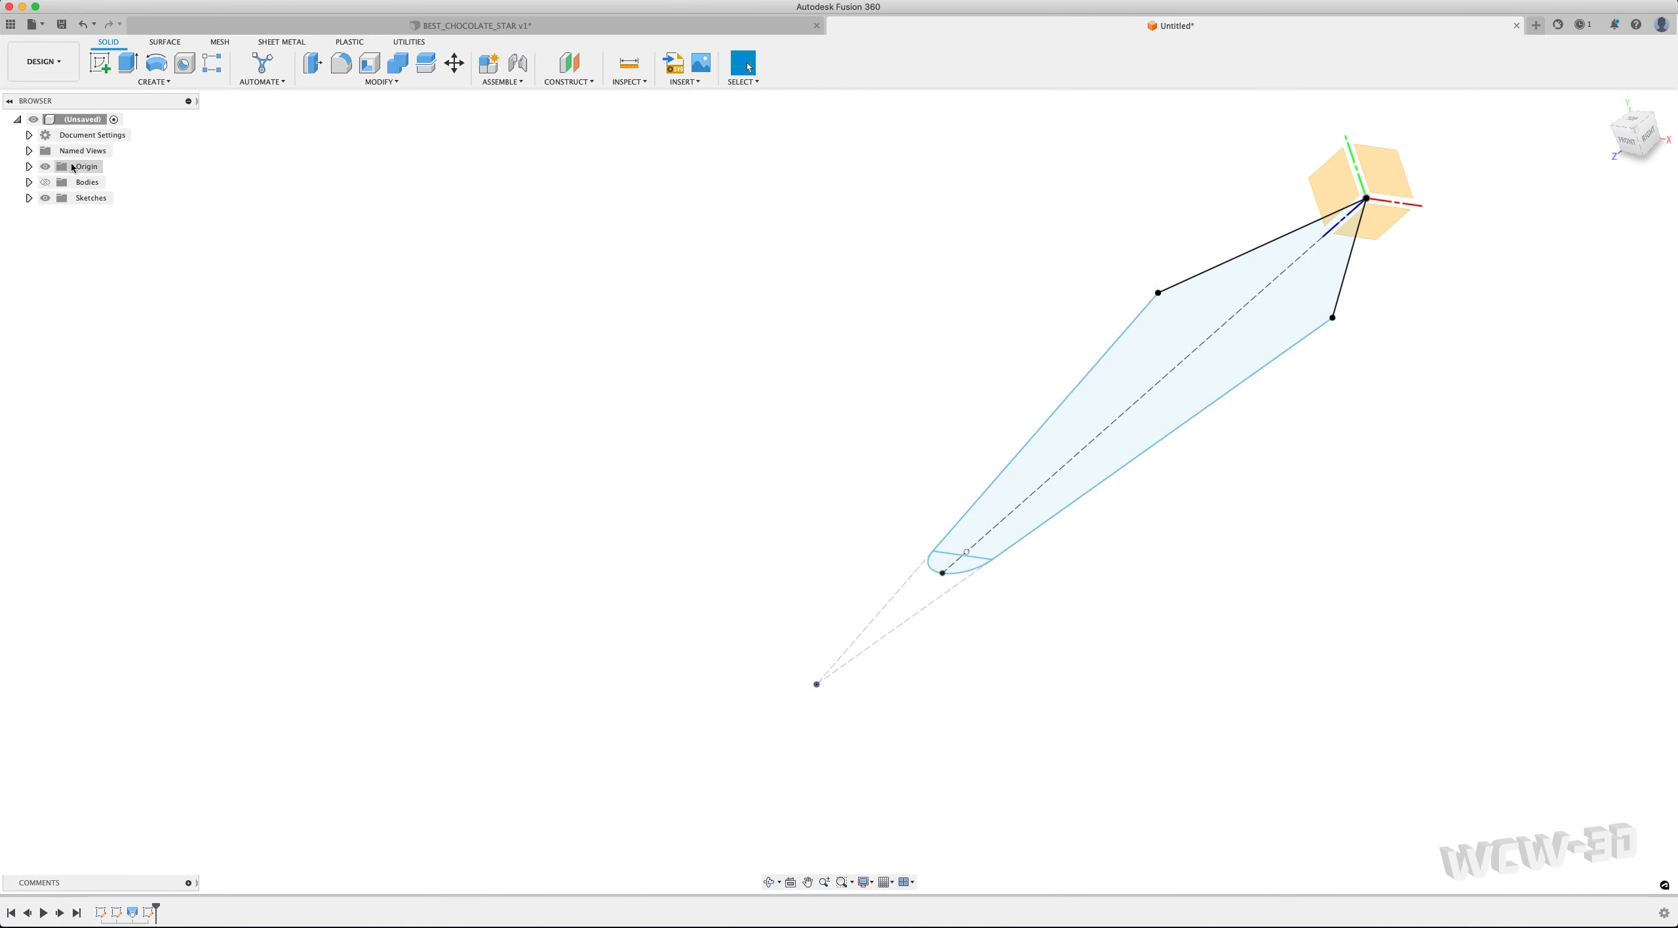
click(47, 182)
scroll(1087, 619, down, 2)
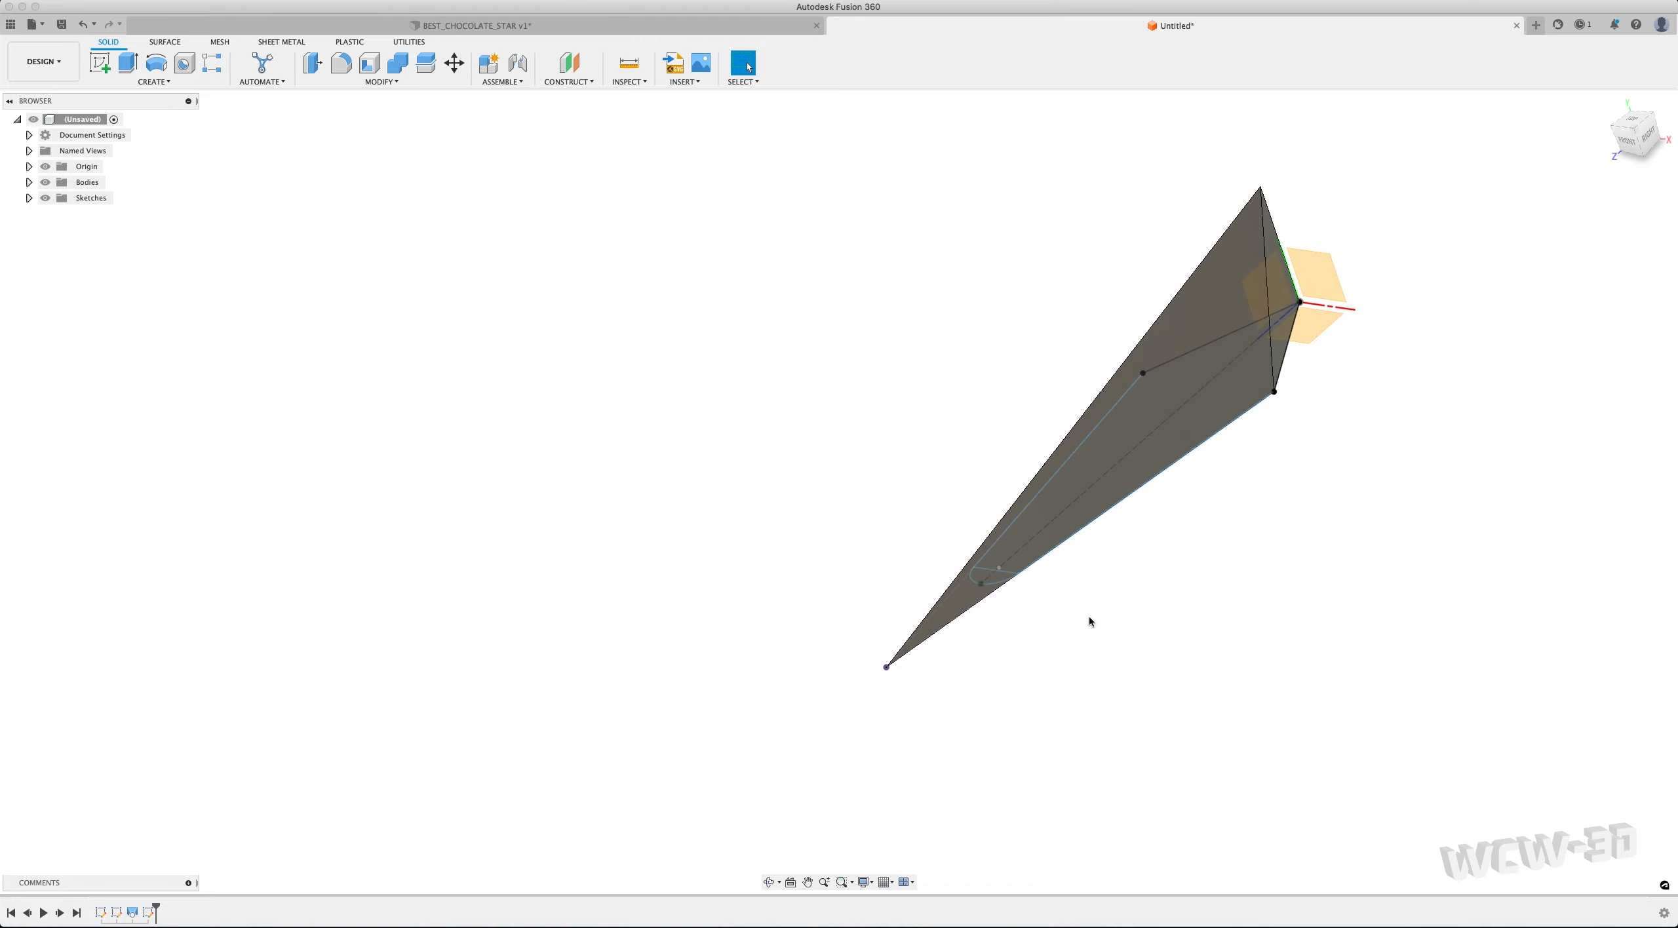
Split the lofted body near its far tip, using the straight line across the rounded sketch tip as the splitting tool
drag(1631, 161, 886, 632)
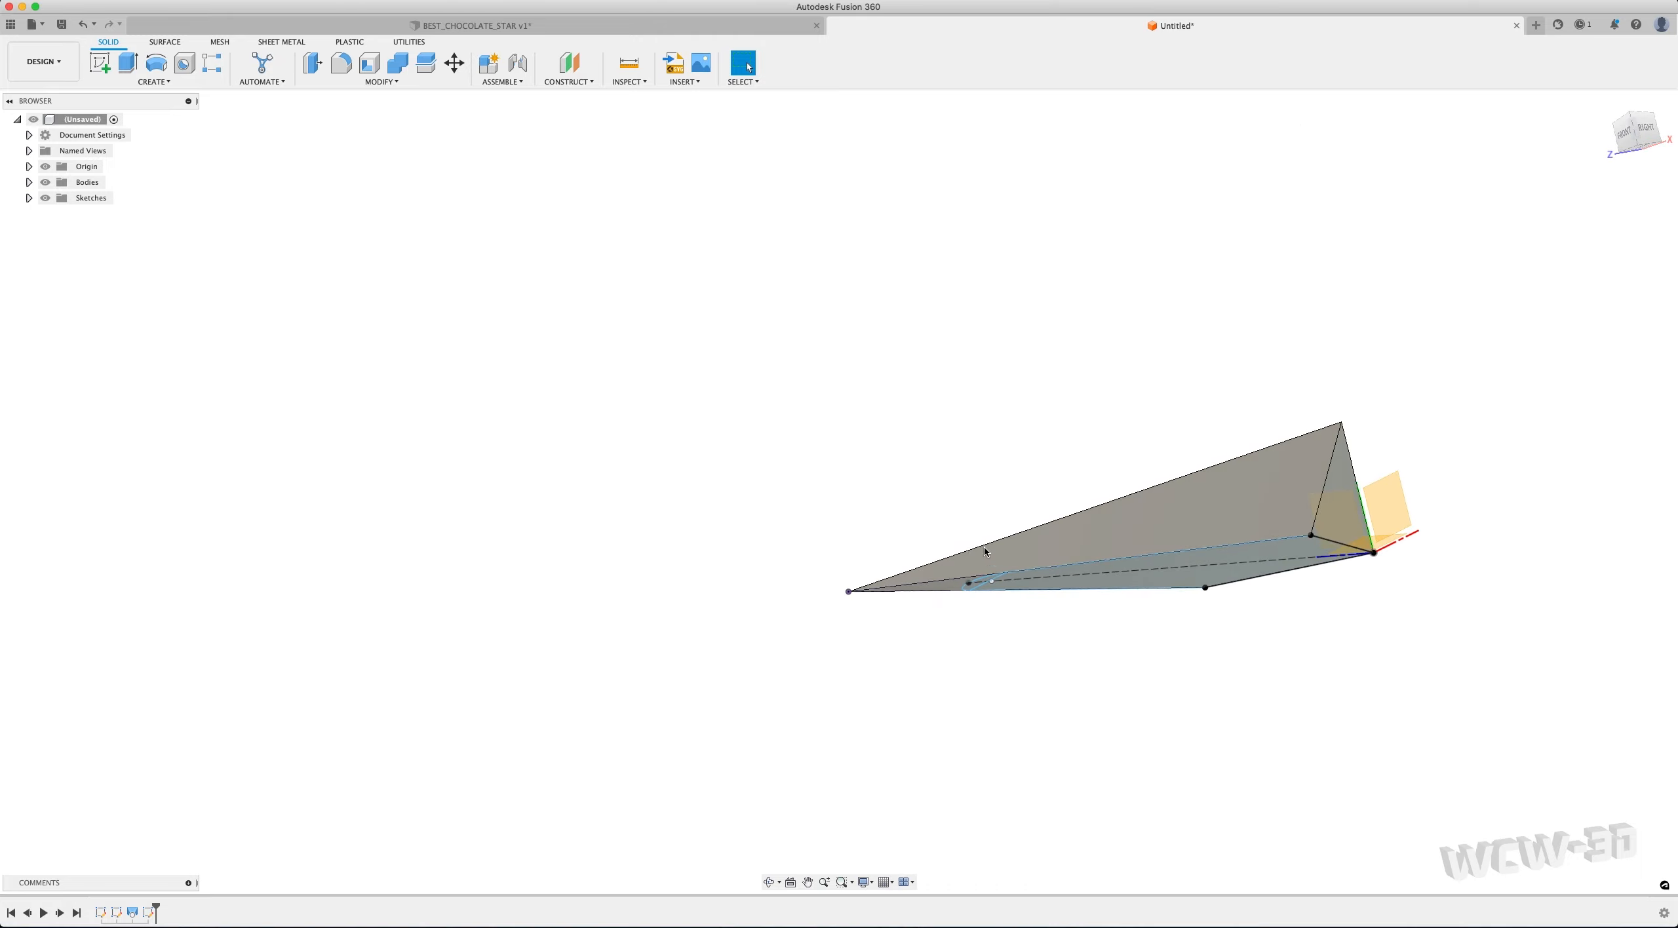
mouse_move(1638, 148)
mouse_down()
mouse_move(1662, 277)
mouse_move(29, 165)
mouse_up()
click(30, 166)
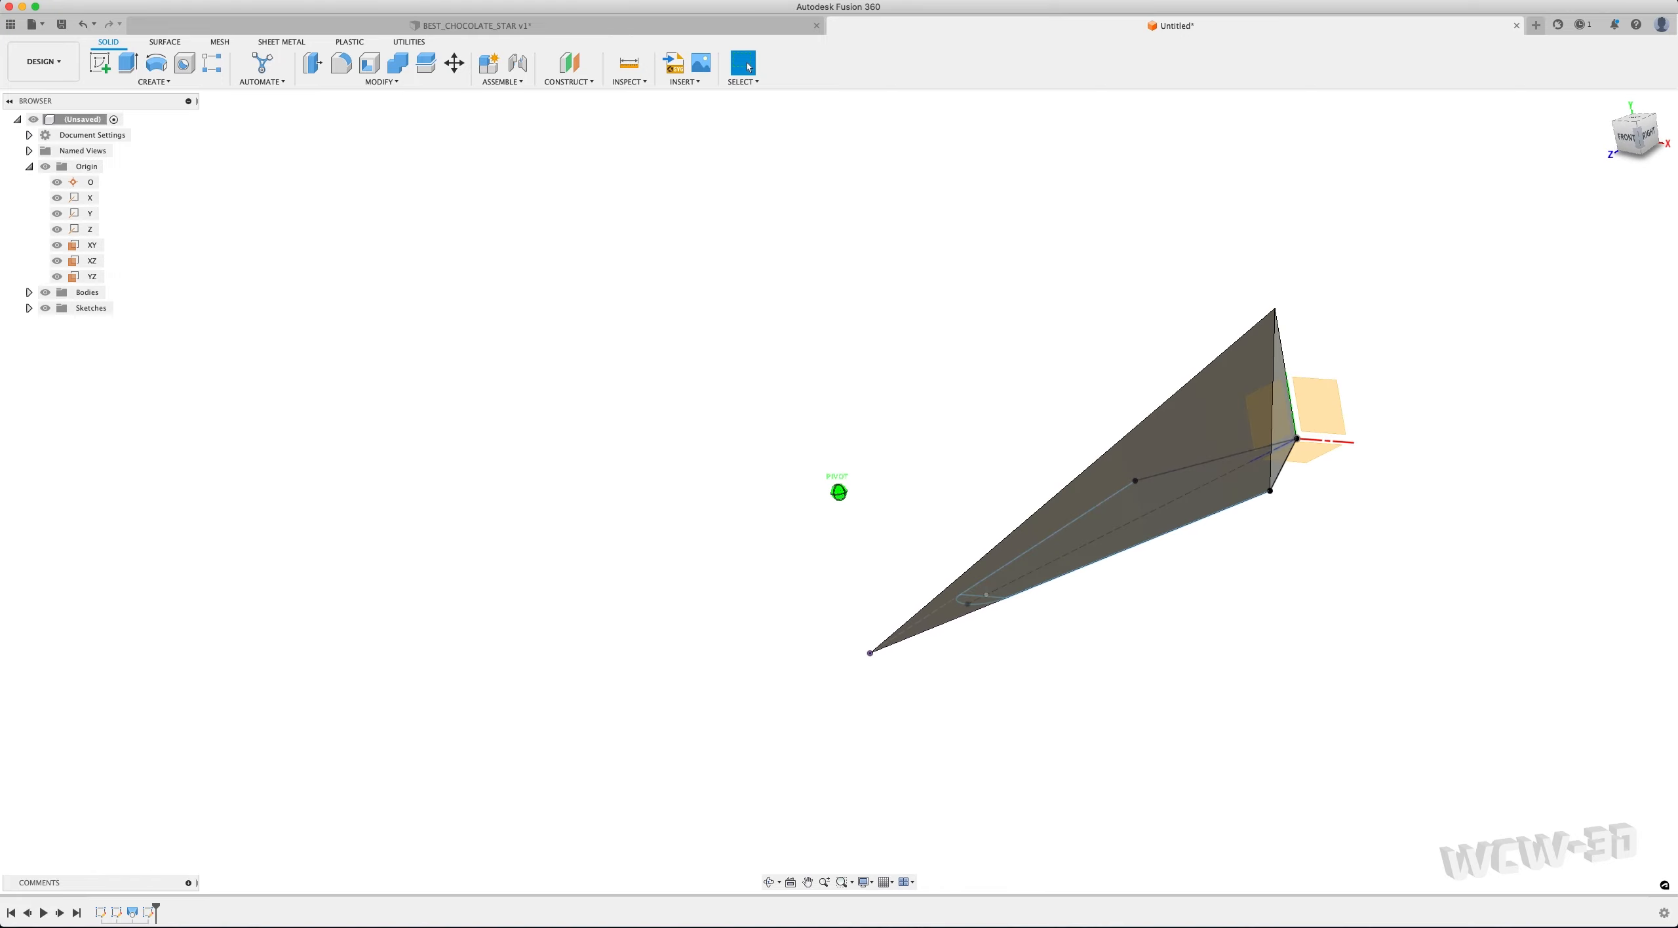
scroll(1037, 633, up, 3)
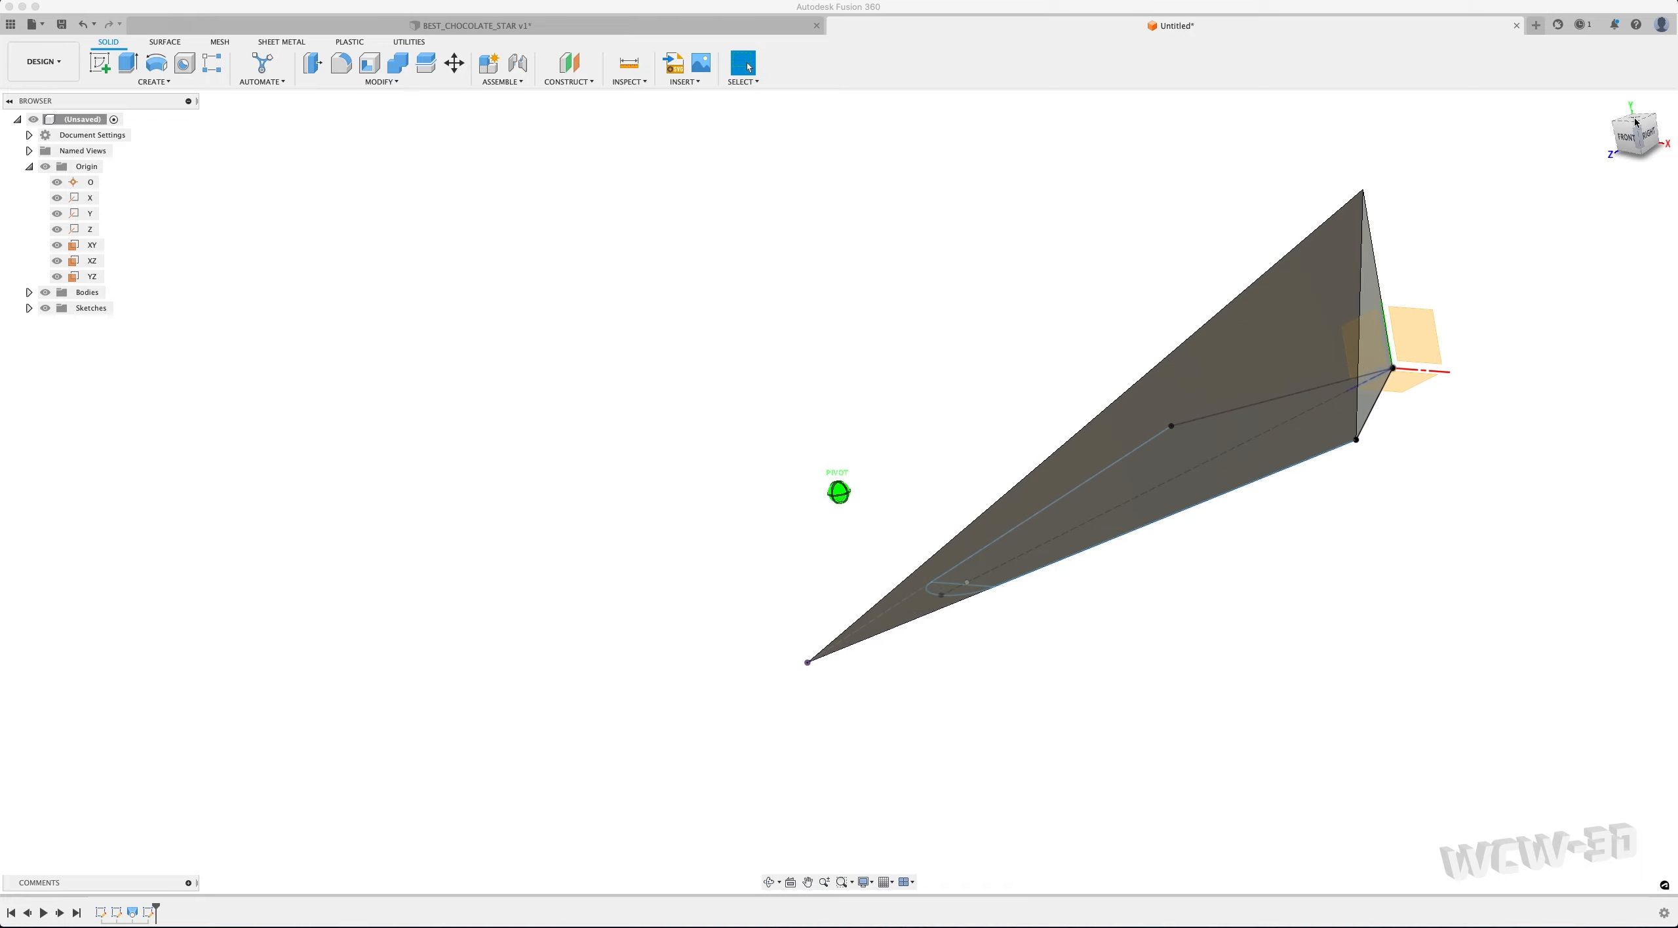
drag(1636, 123, 1655, 216)
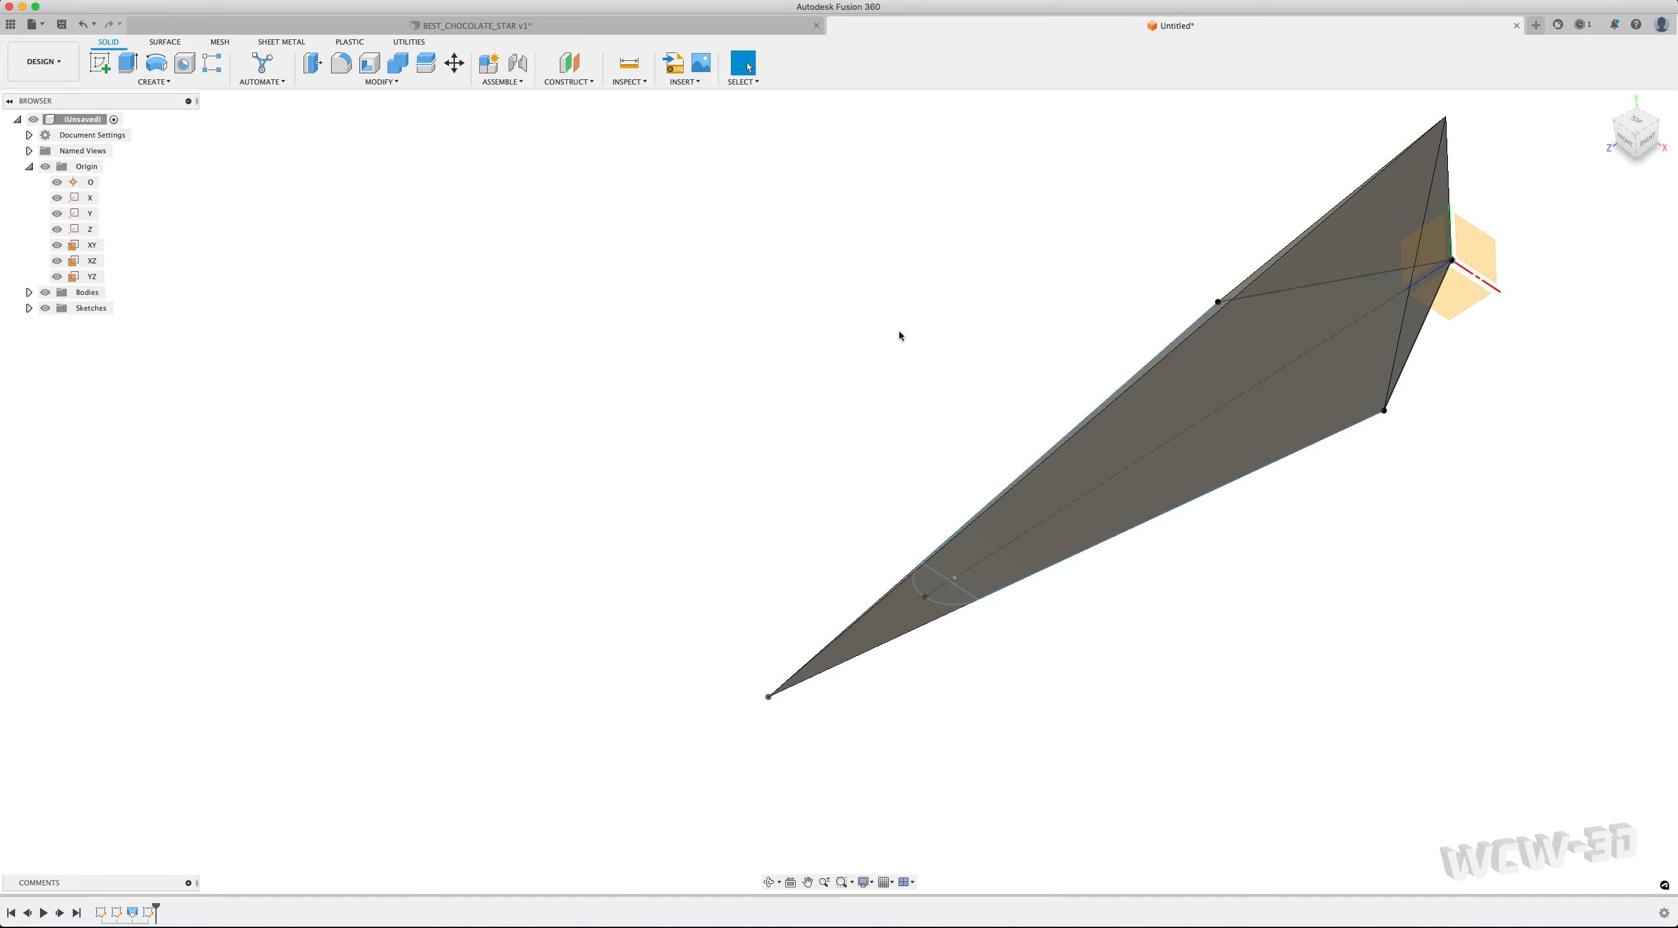
scroll(1147, 675, up, 5)
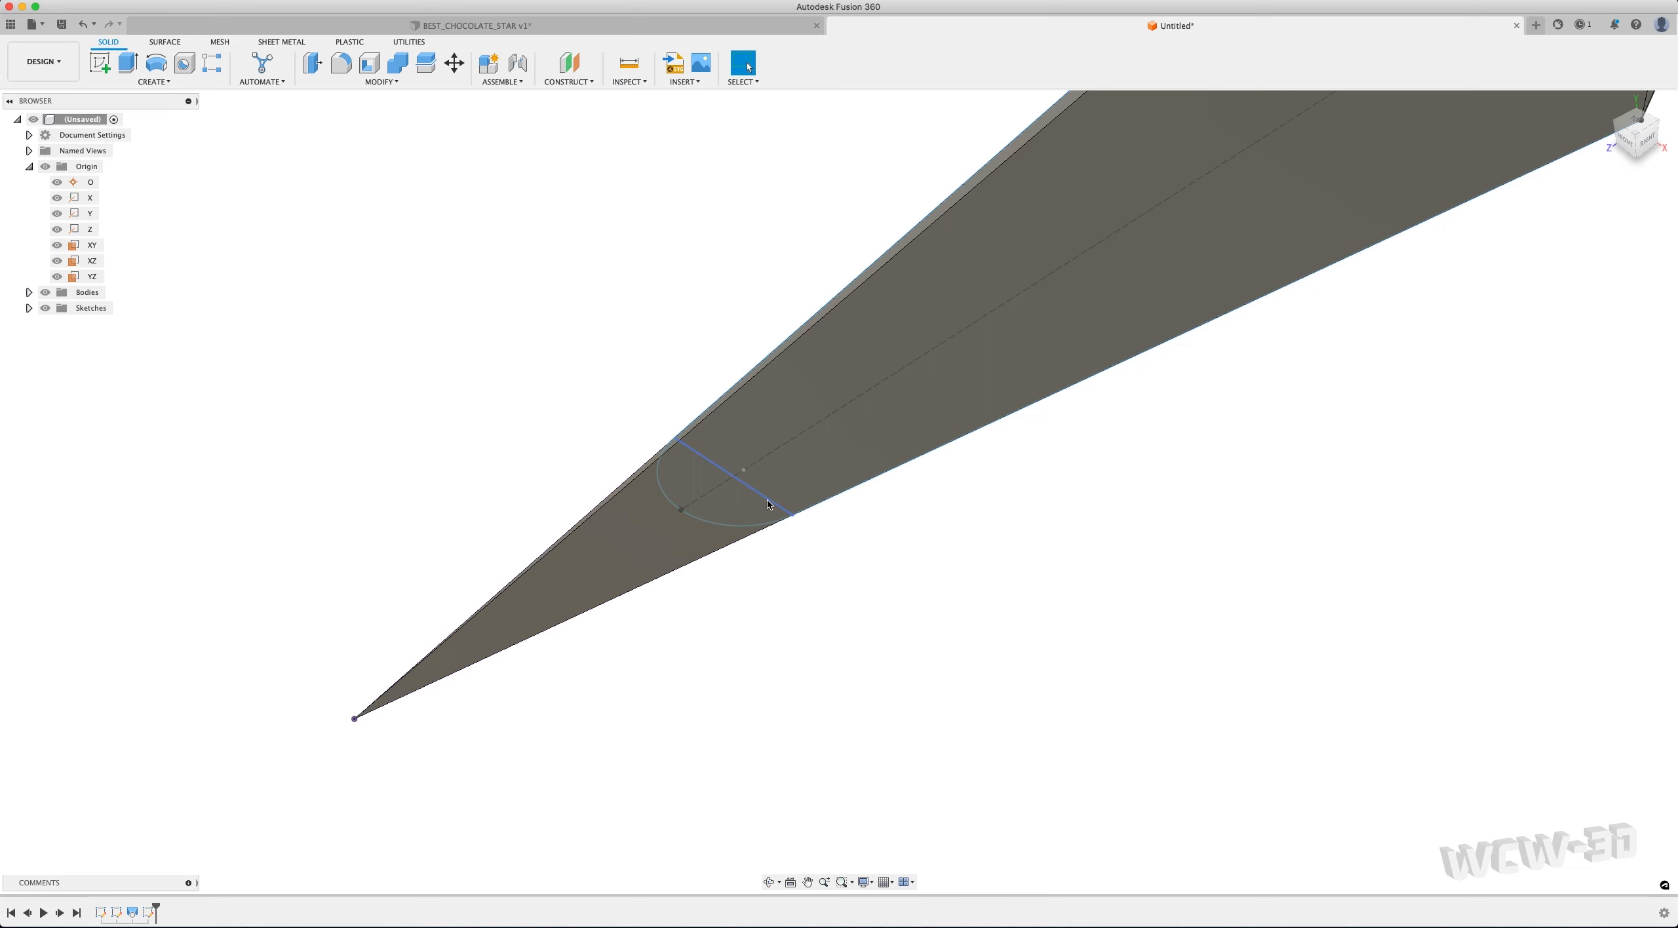
scroll(771, 562, down, 3)
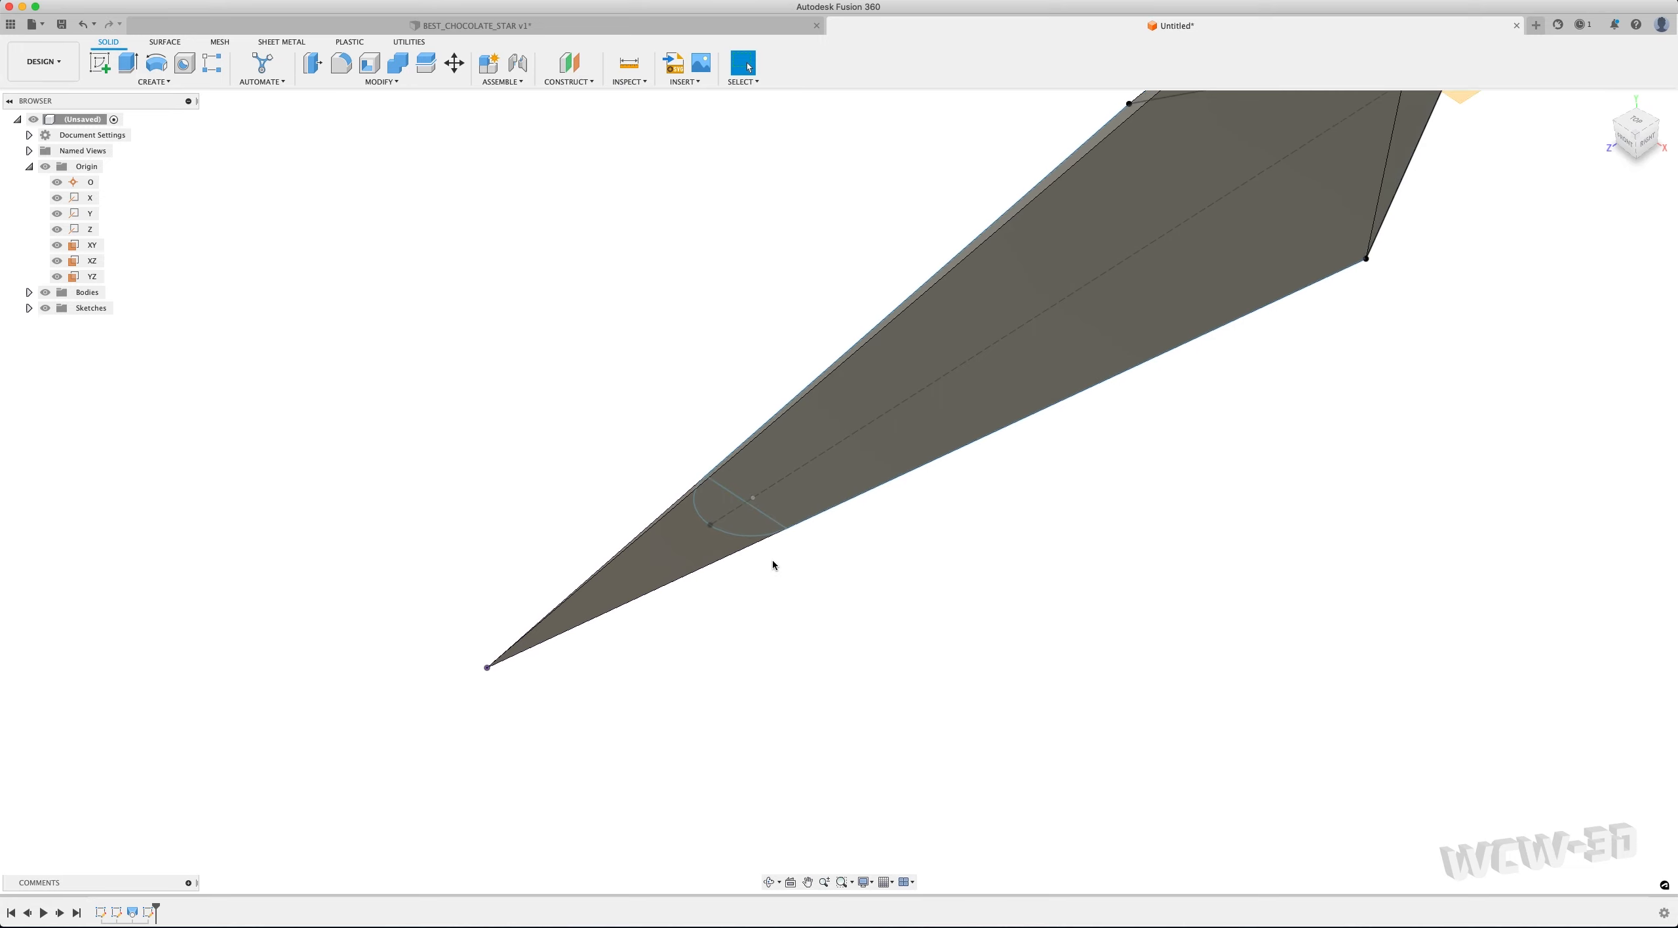
click(429, 68)
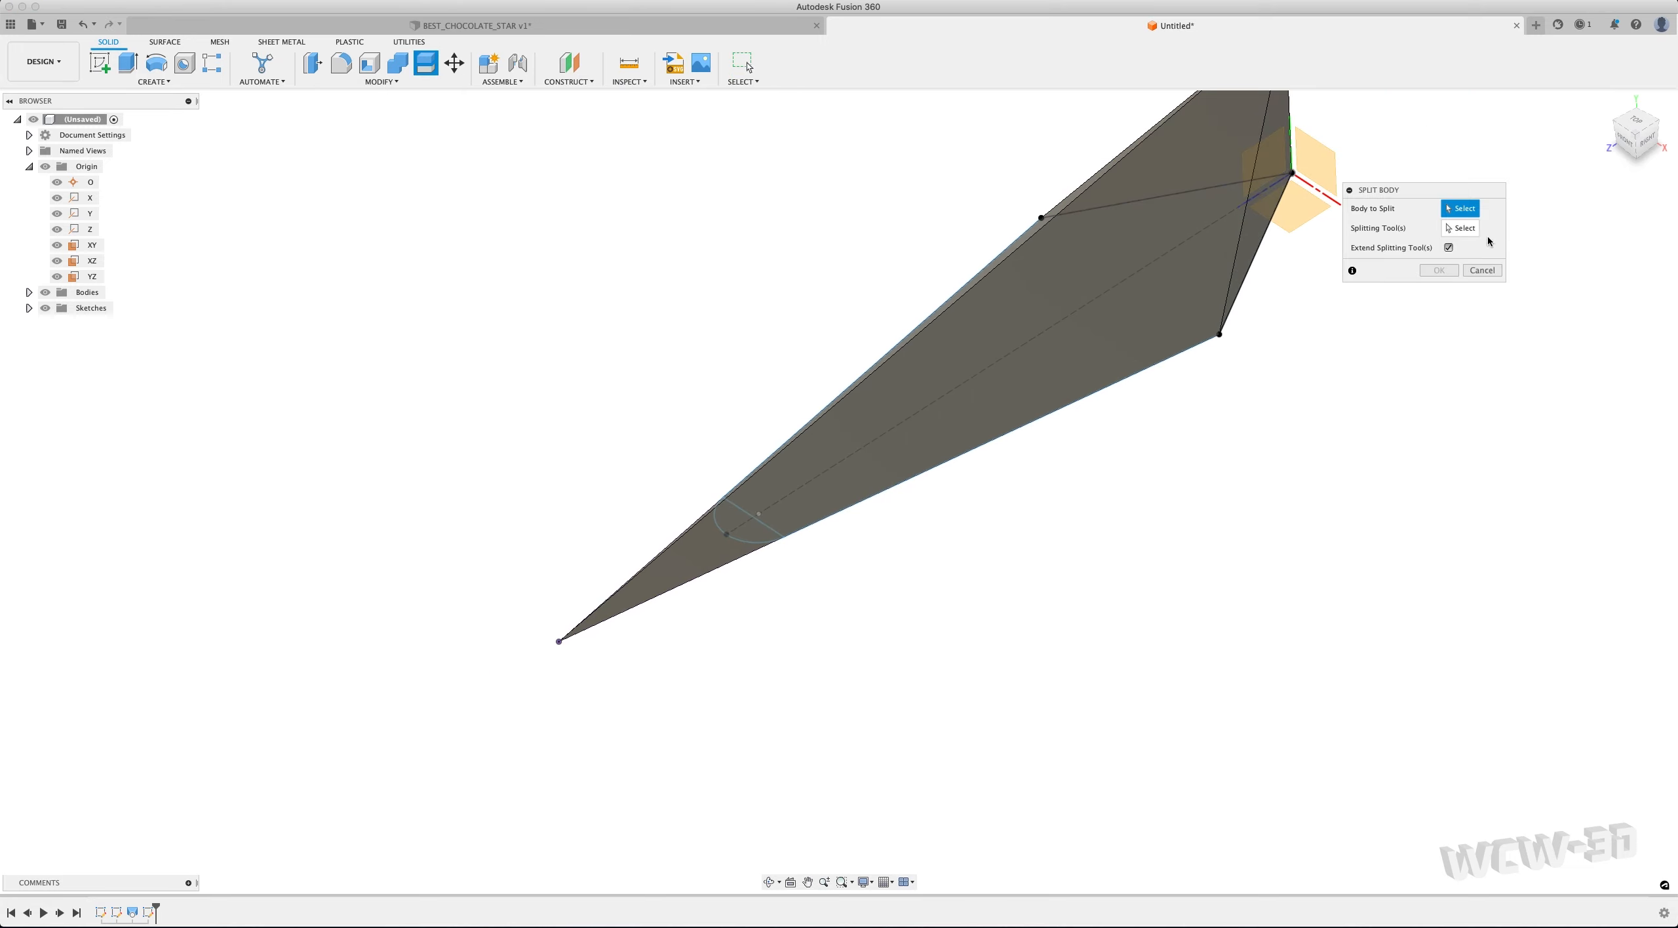
click(1094, 226)
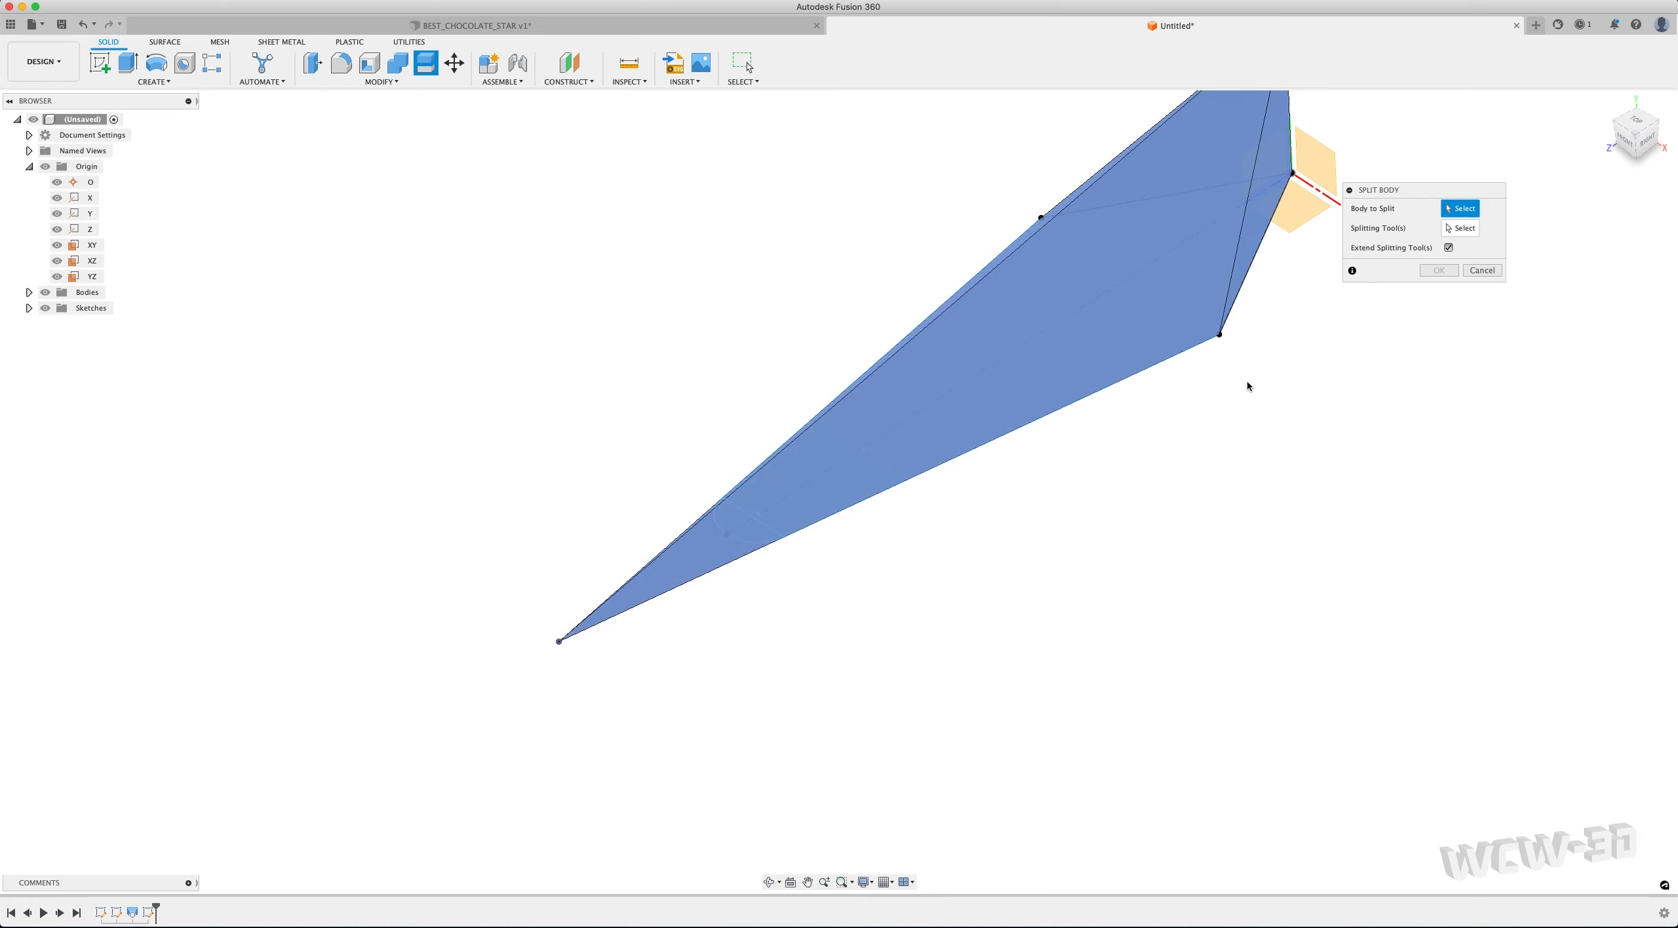
click(1464, 229)
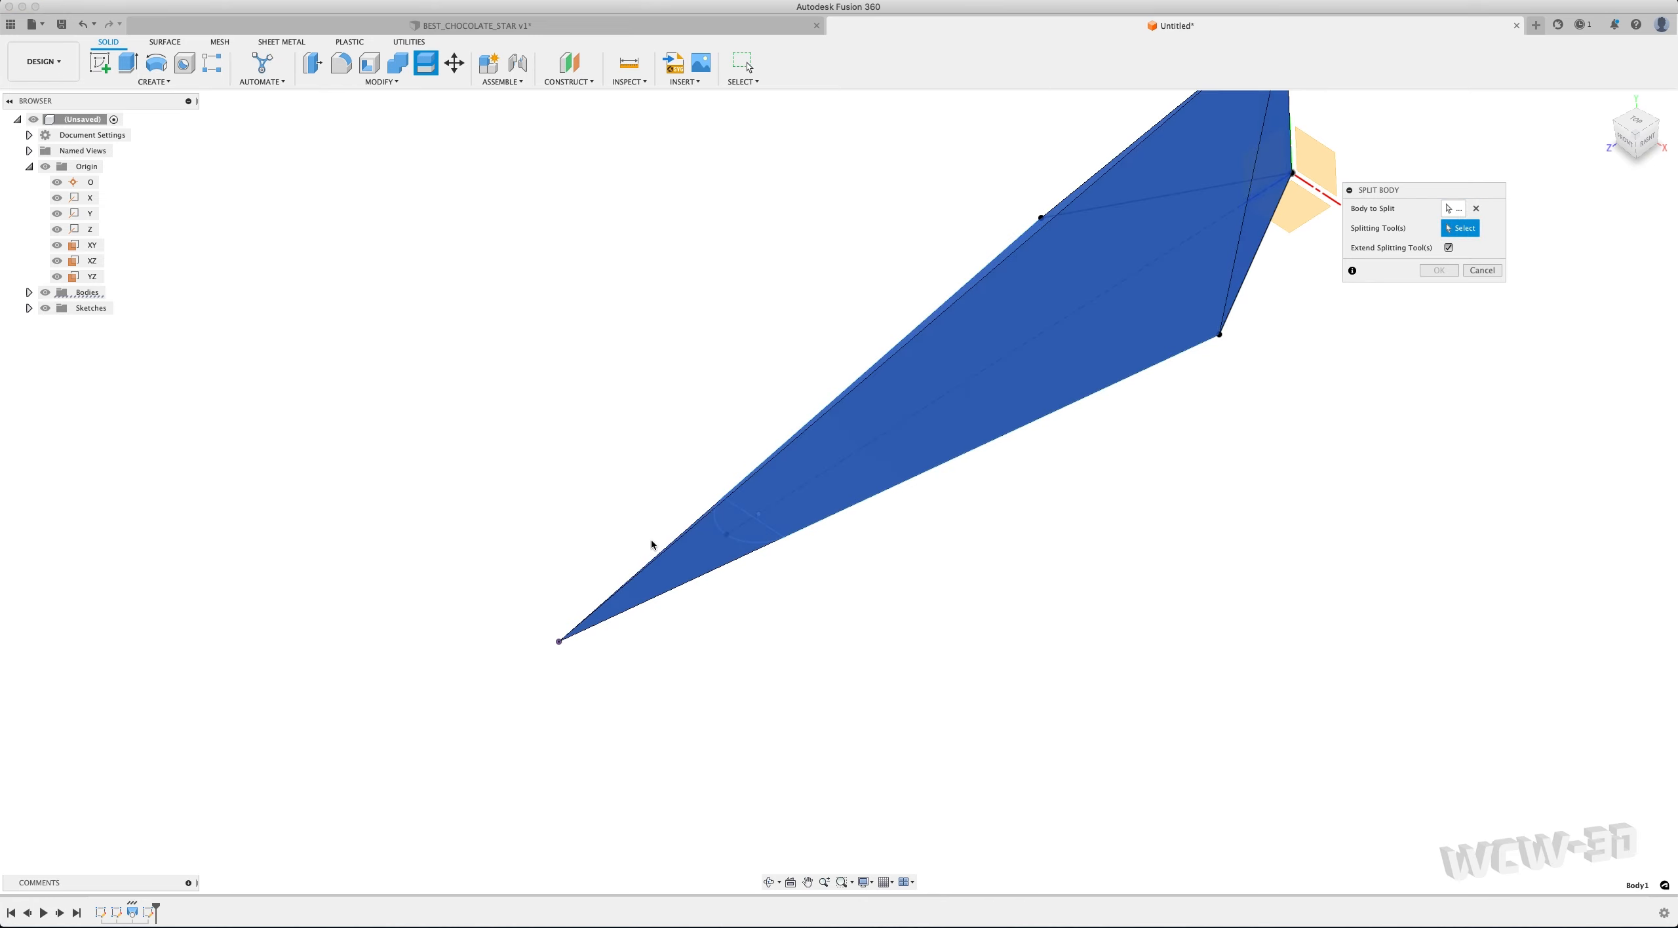
click(769, 532)
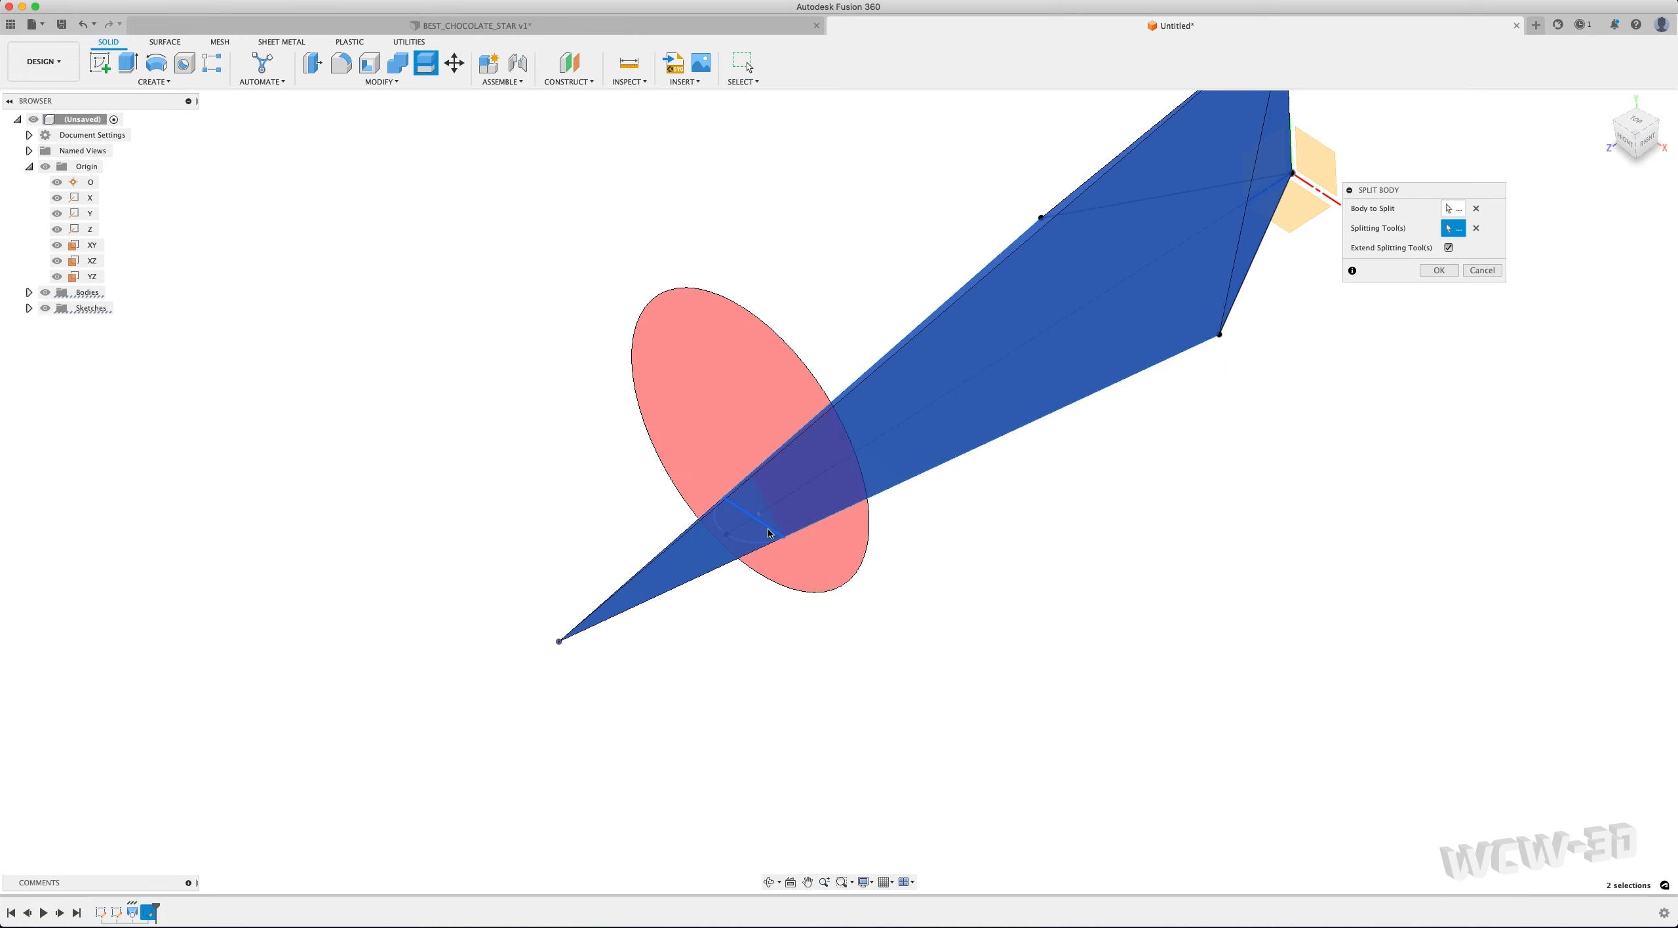
click(1437, 273)
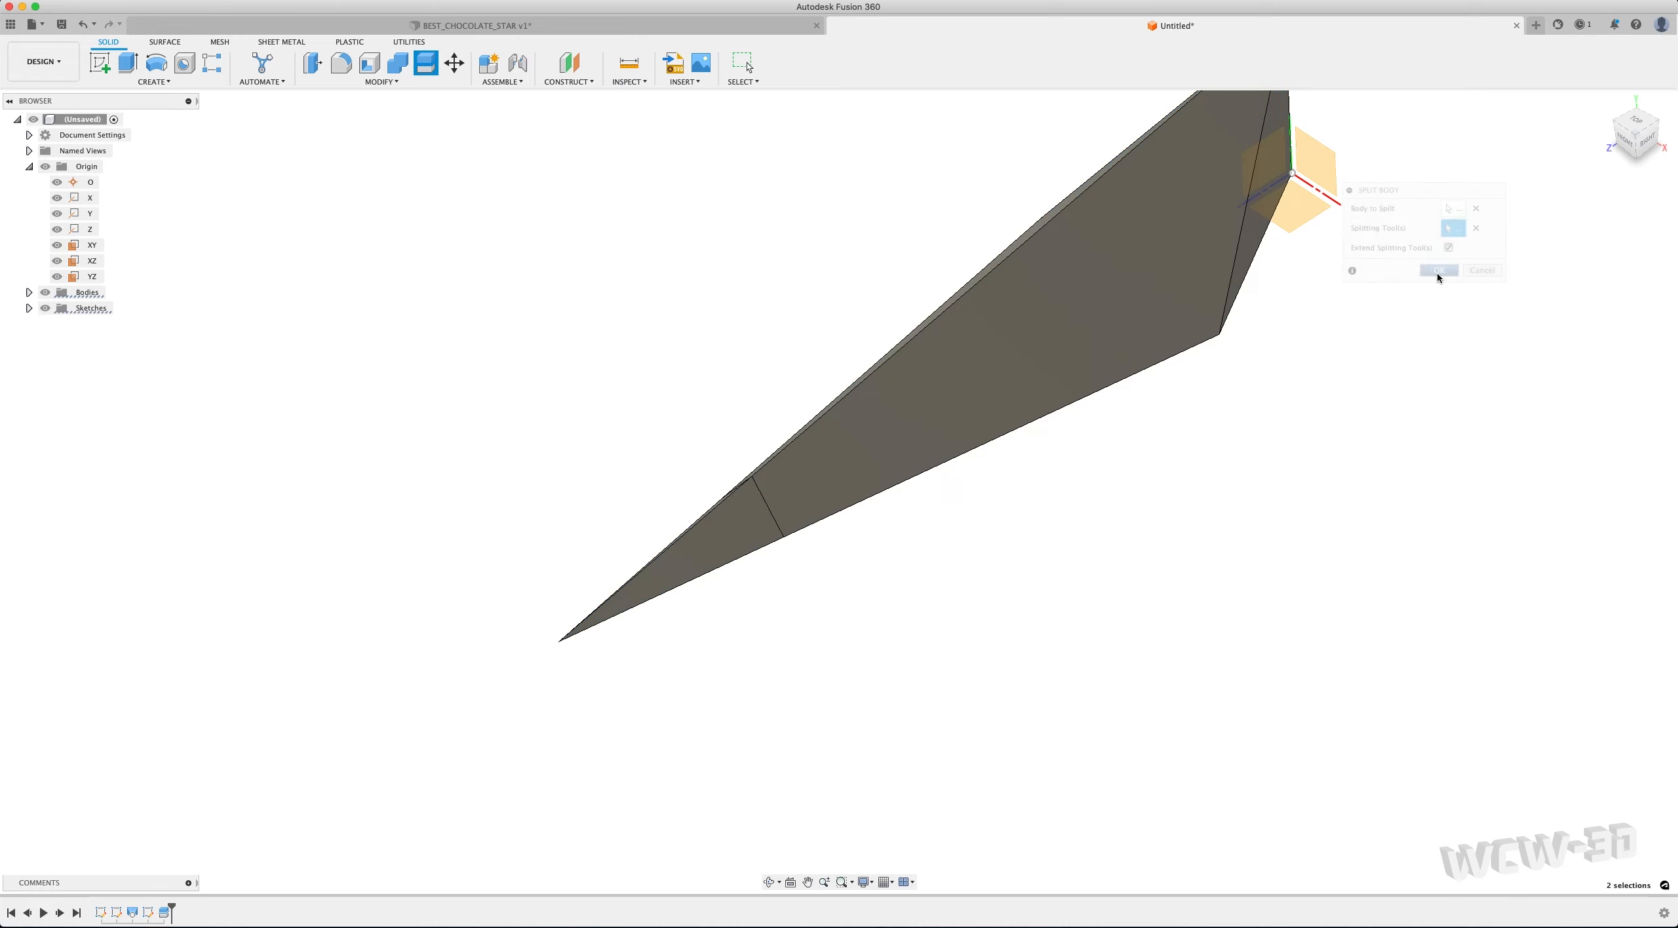
Hide the cut-off tip body, Body1, and show the rounded-tip outline, Sketch3
click(29, 292)
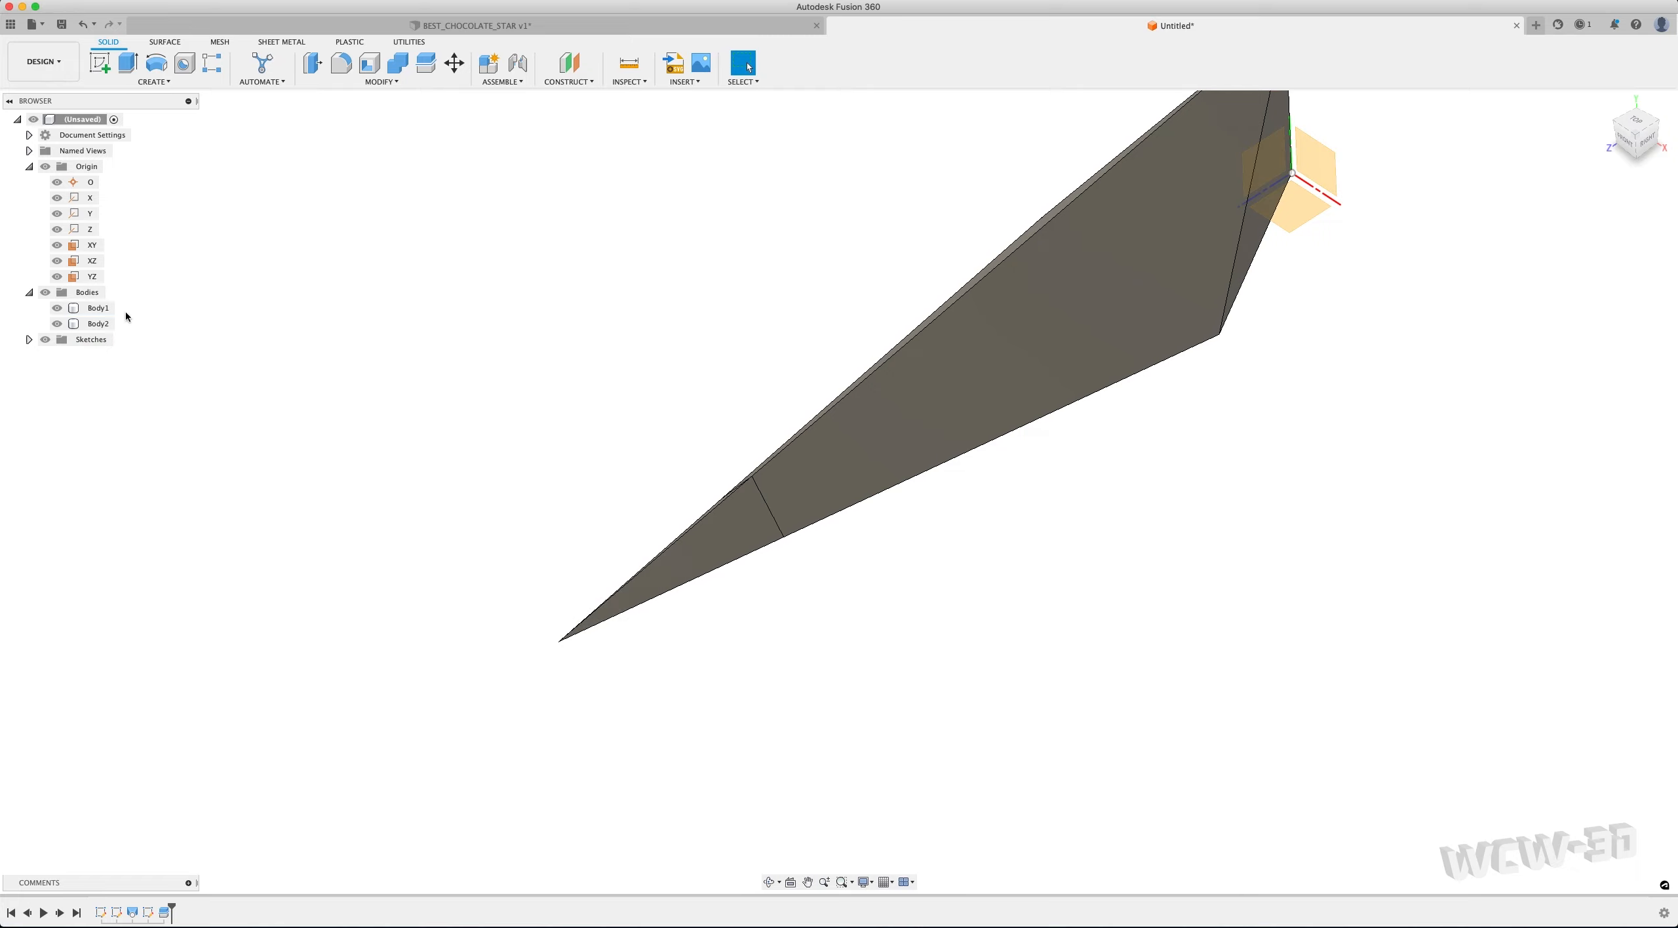
click(56, 308)
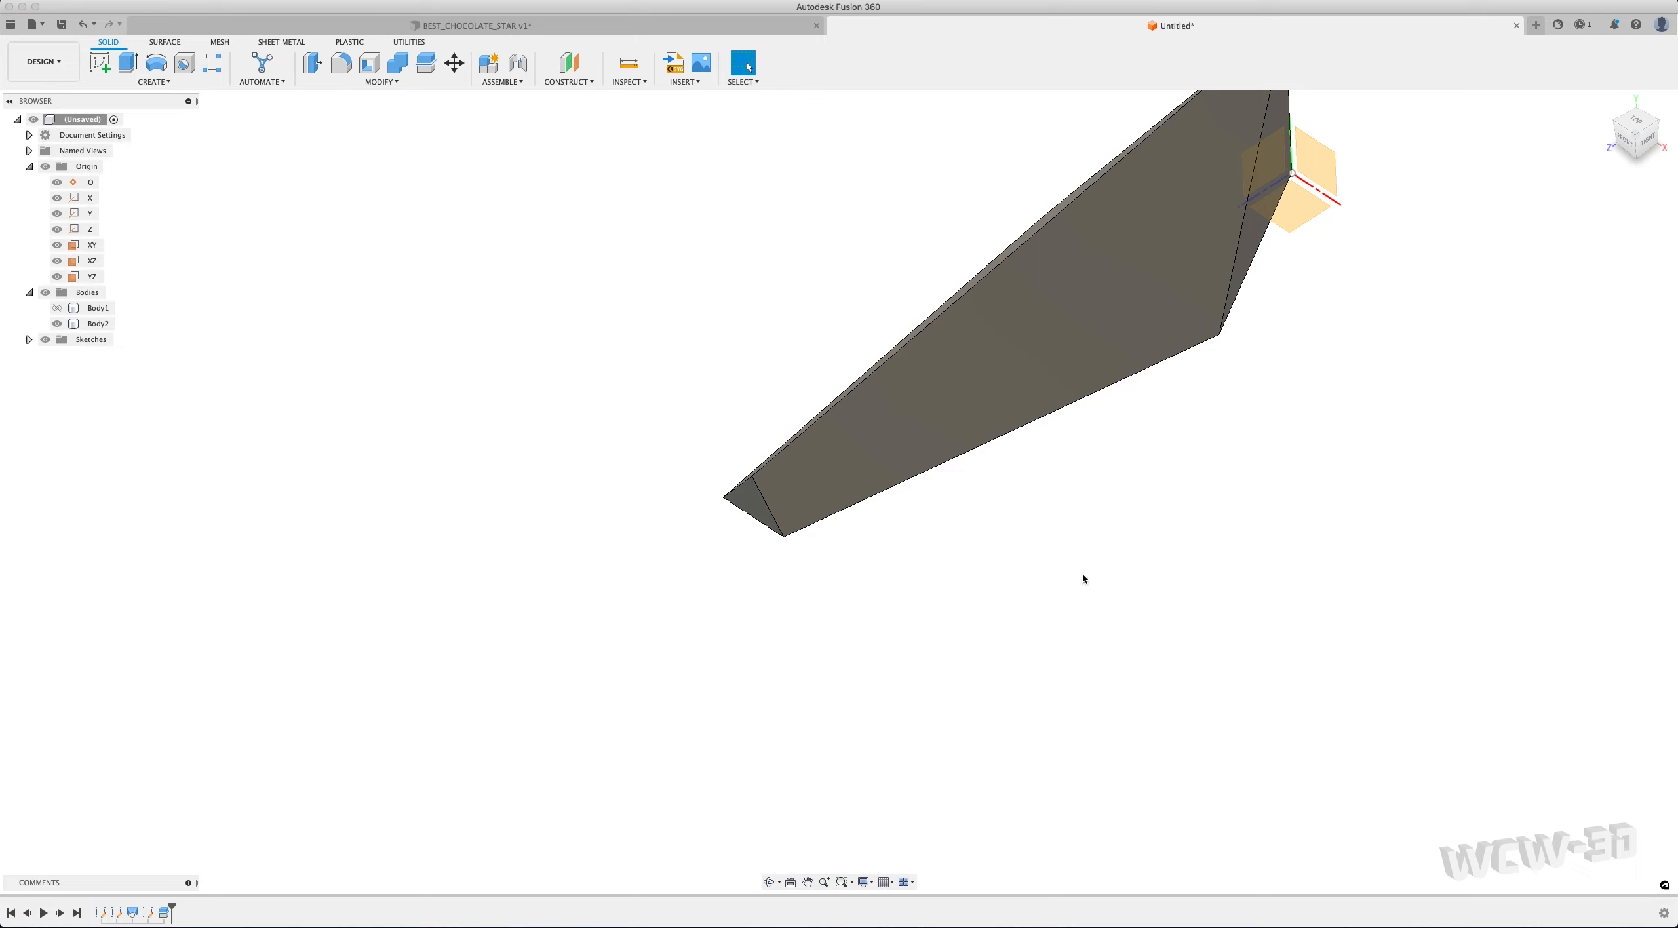
scroll(1078, 578, down, 3)
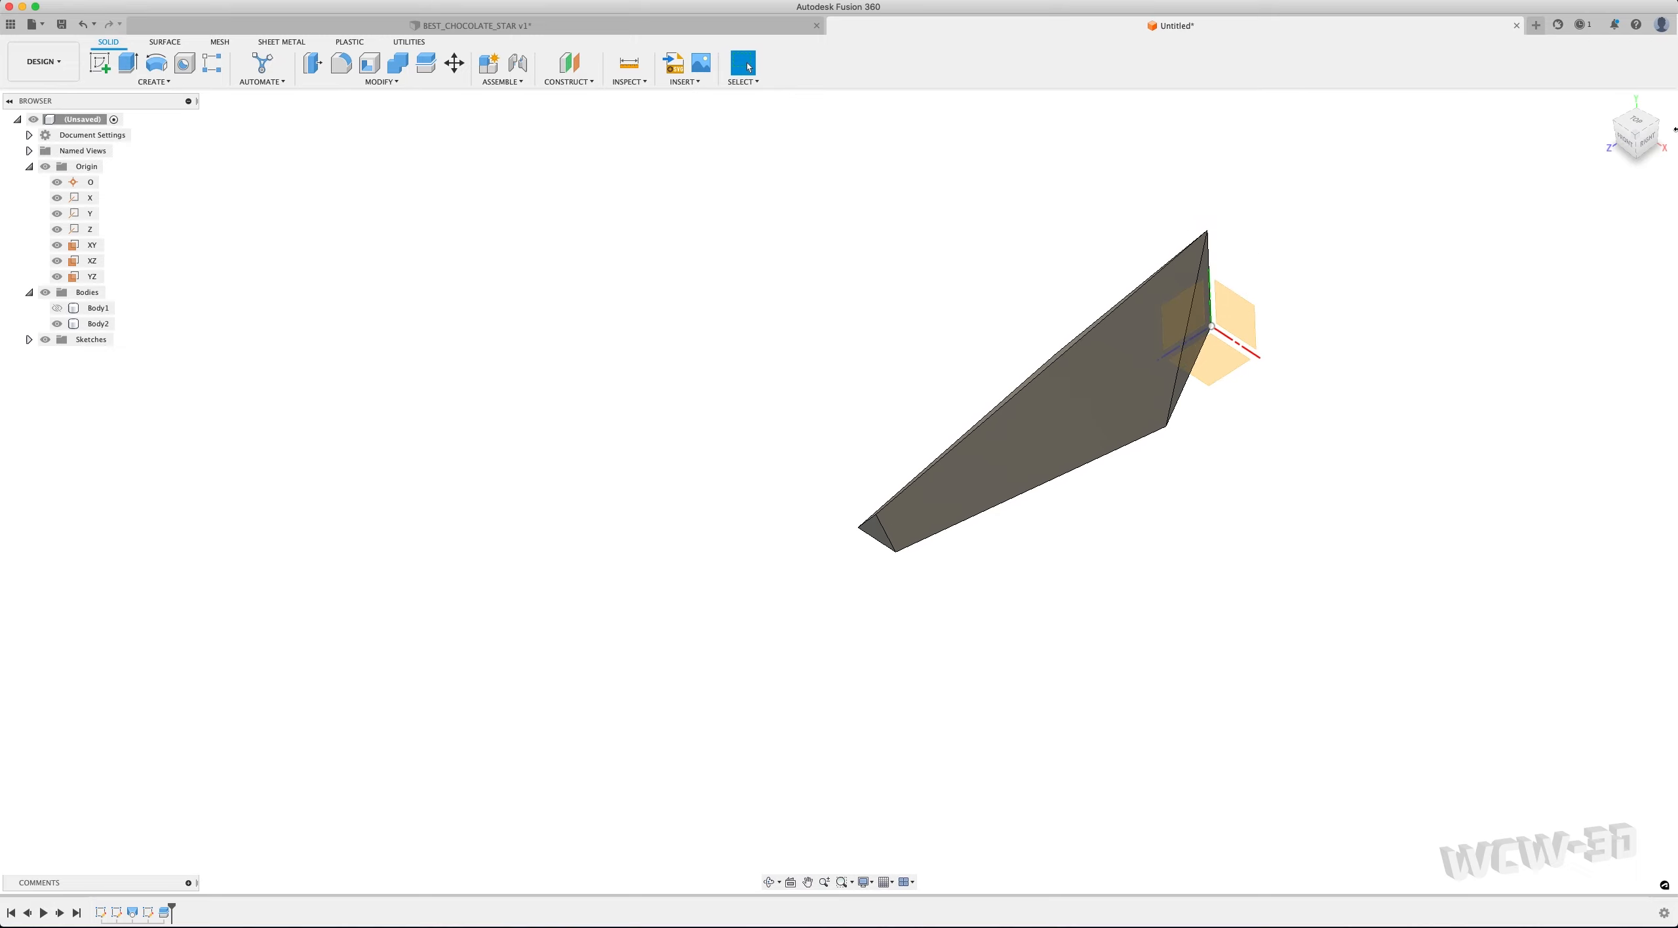
click(29, 340)
click(57, 386)
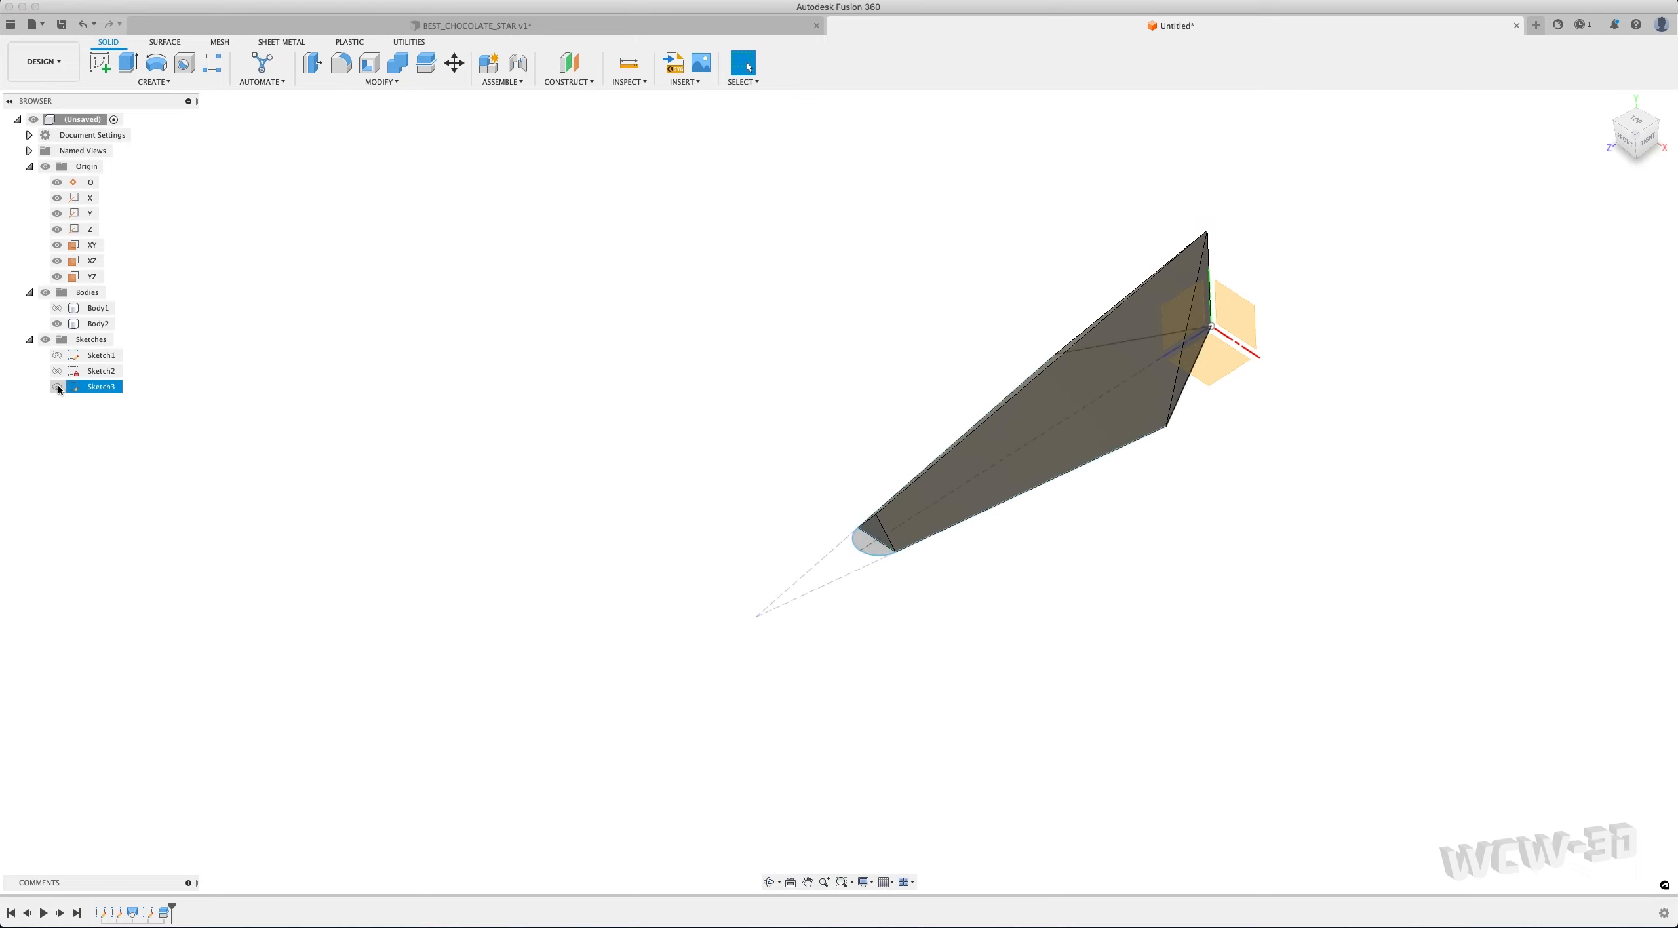
scroll(1041, 639, up, 3)
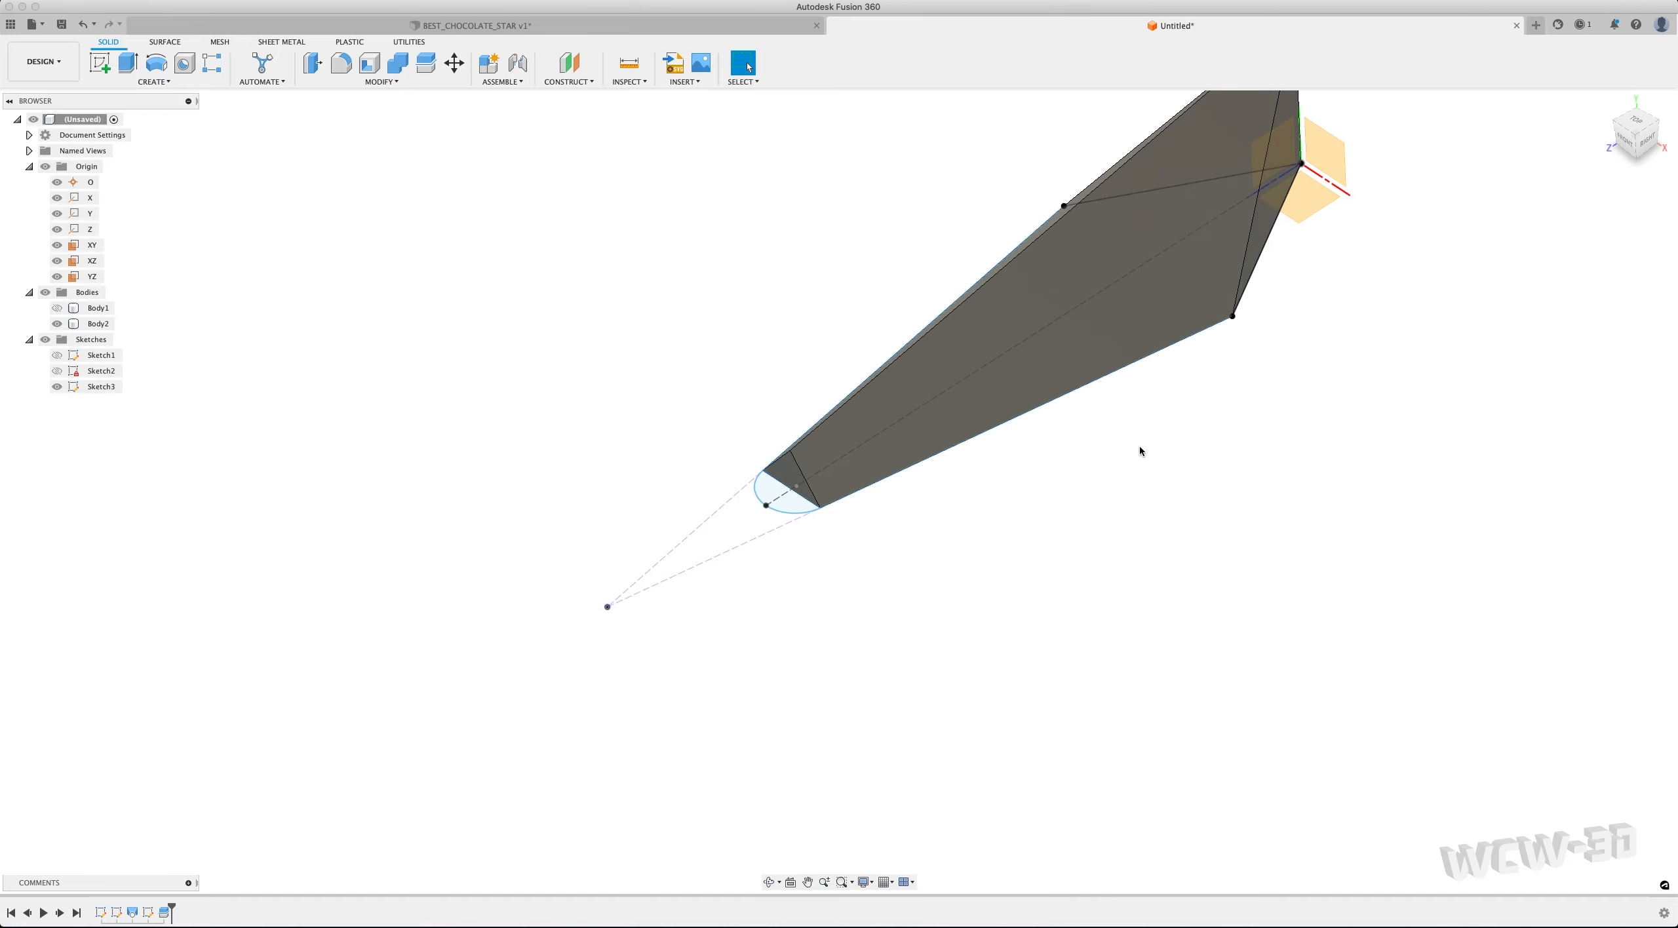
click(791, 504)
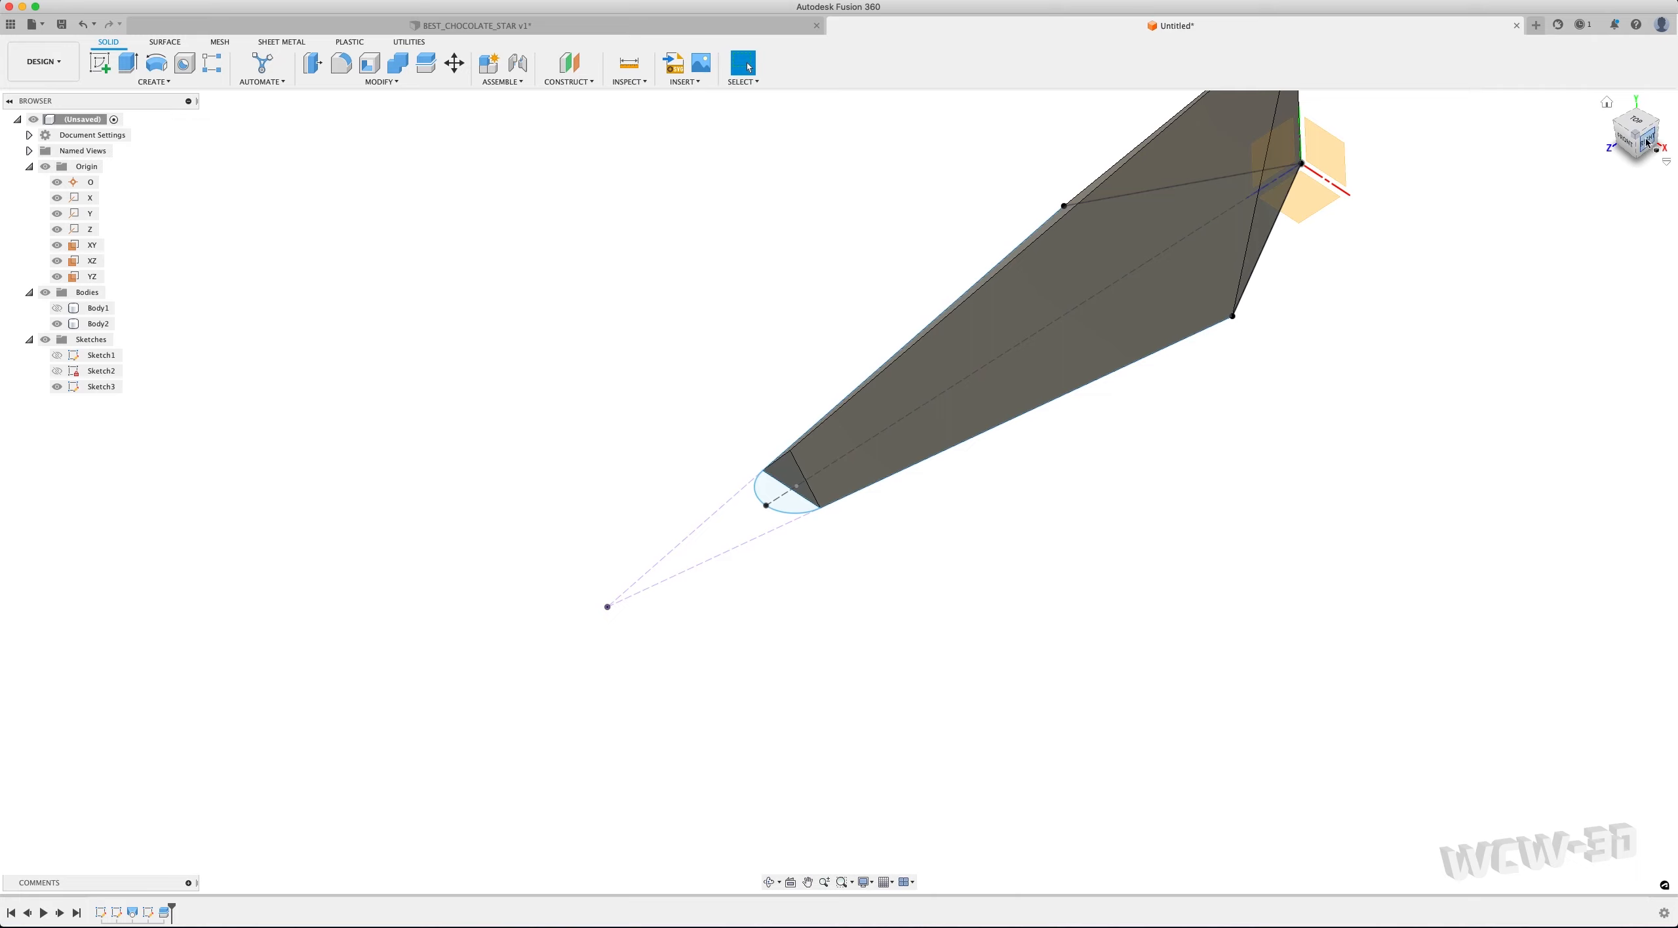
Start a new sketch on the YZ origin plane, viewing the truncated star point from the right side
drag(1630, 131, 1621, 104)
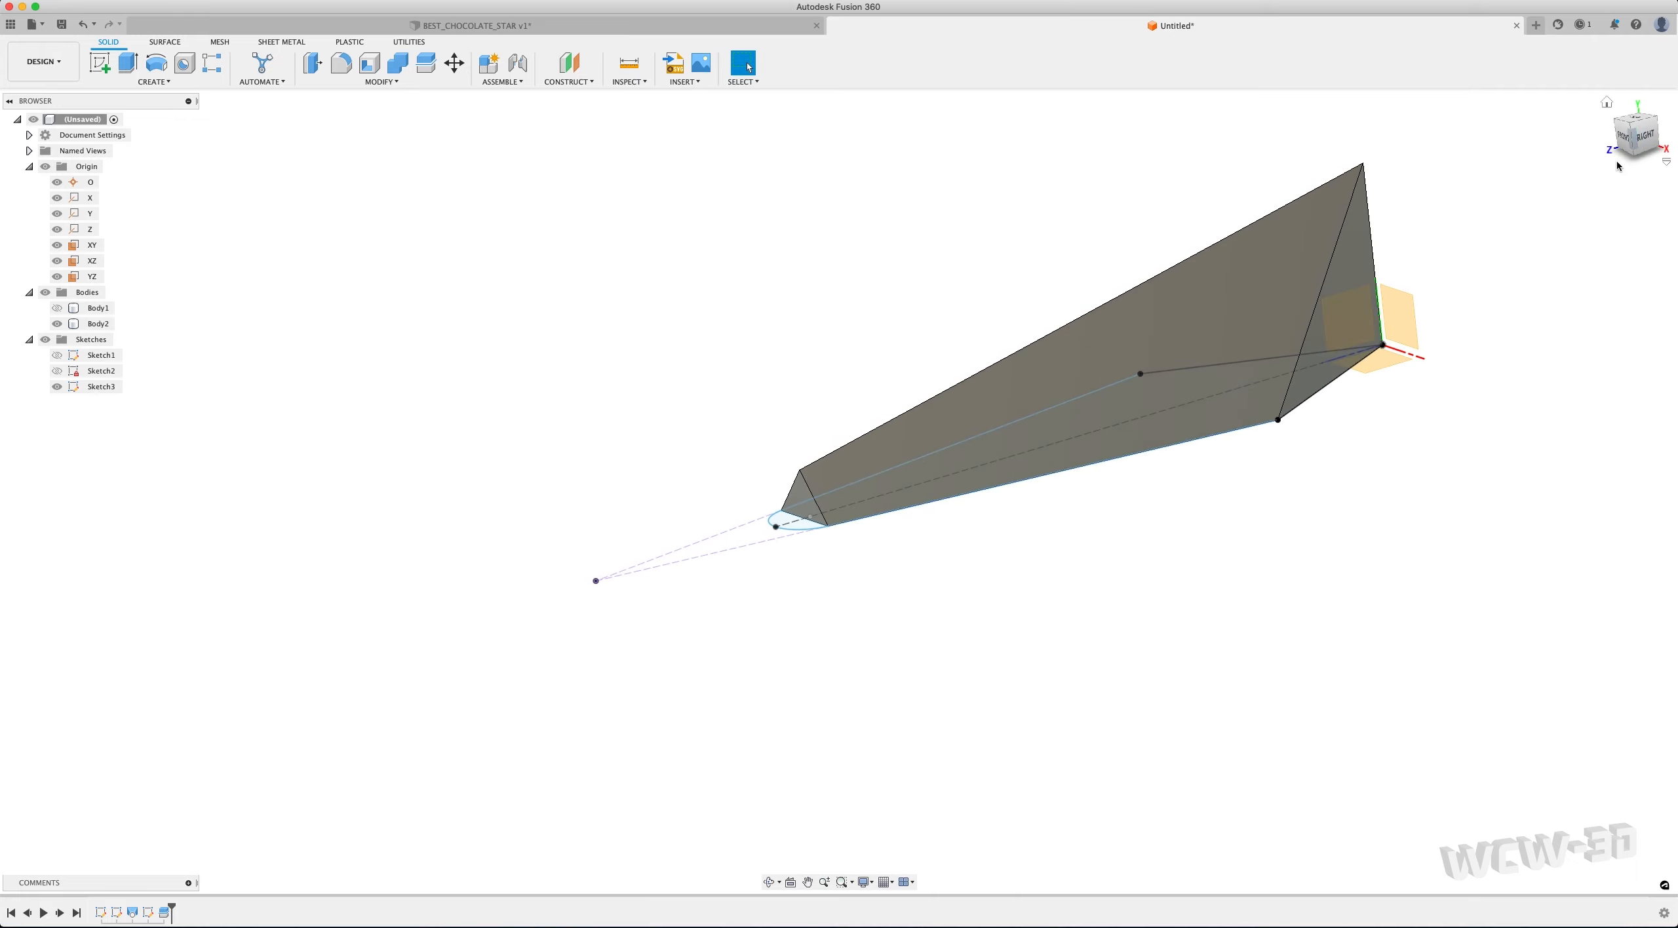
click(1641, 140)
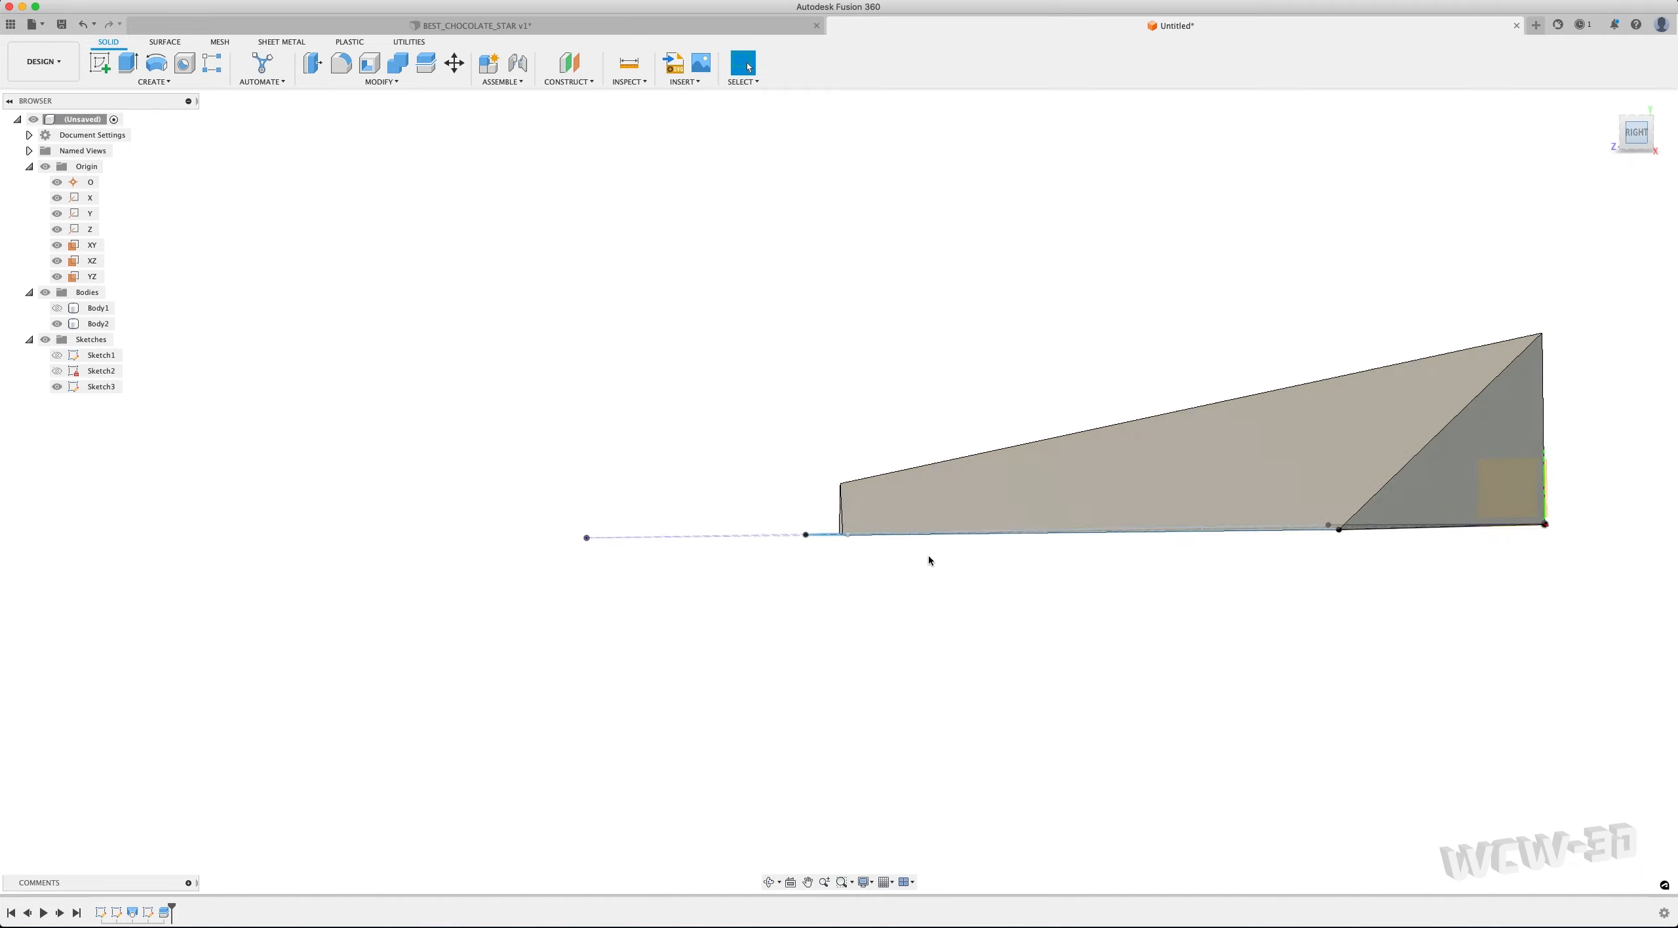
scroll(959, 578, up, 3)
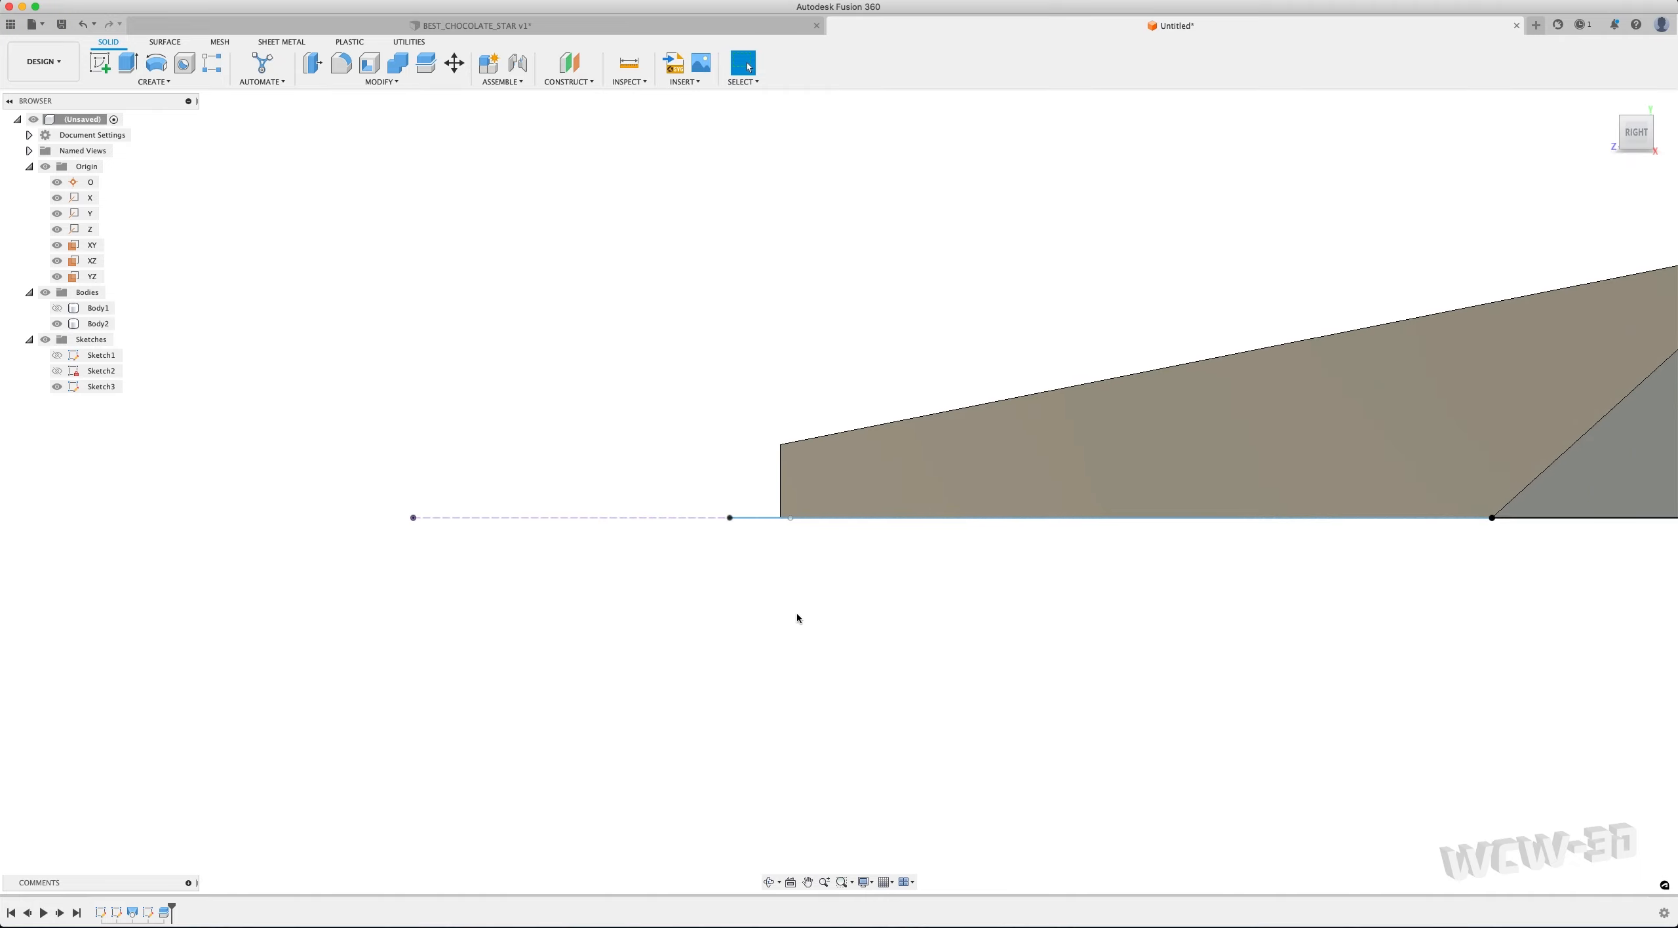
scroll(775, 628, up, 1)
scroll(861, 721, down, 4)
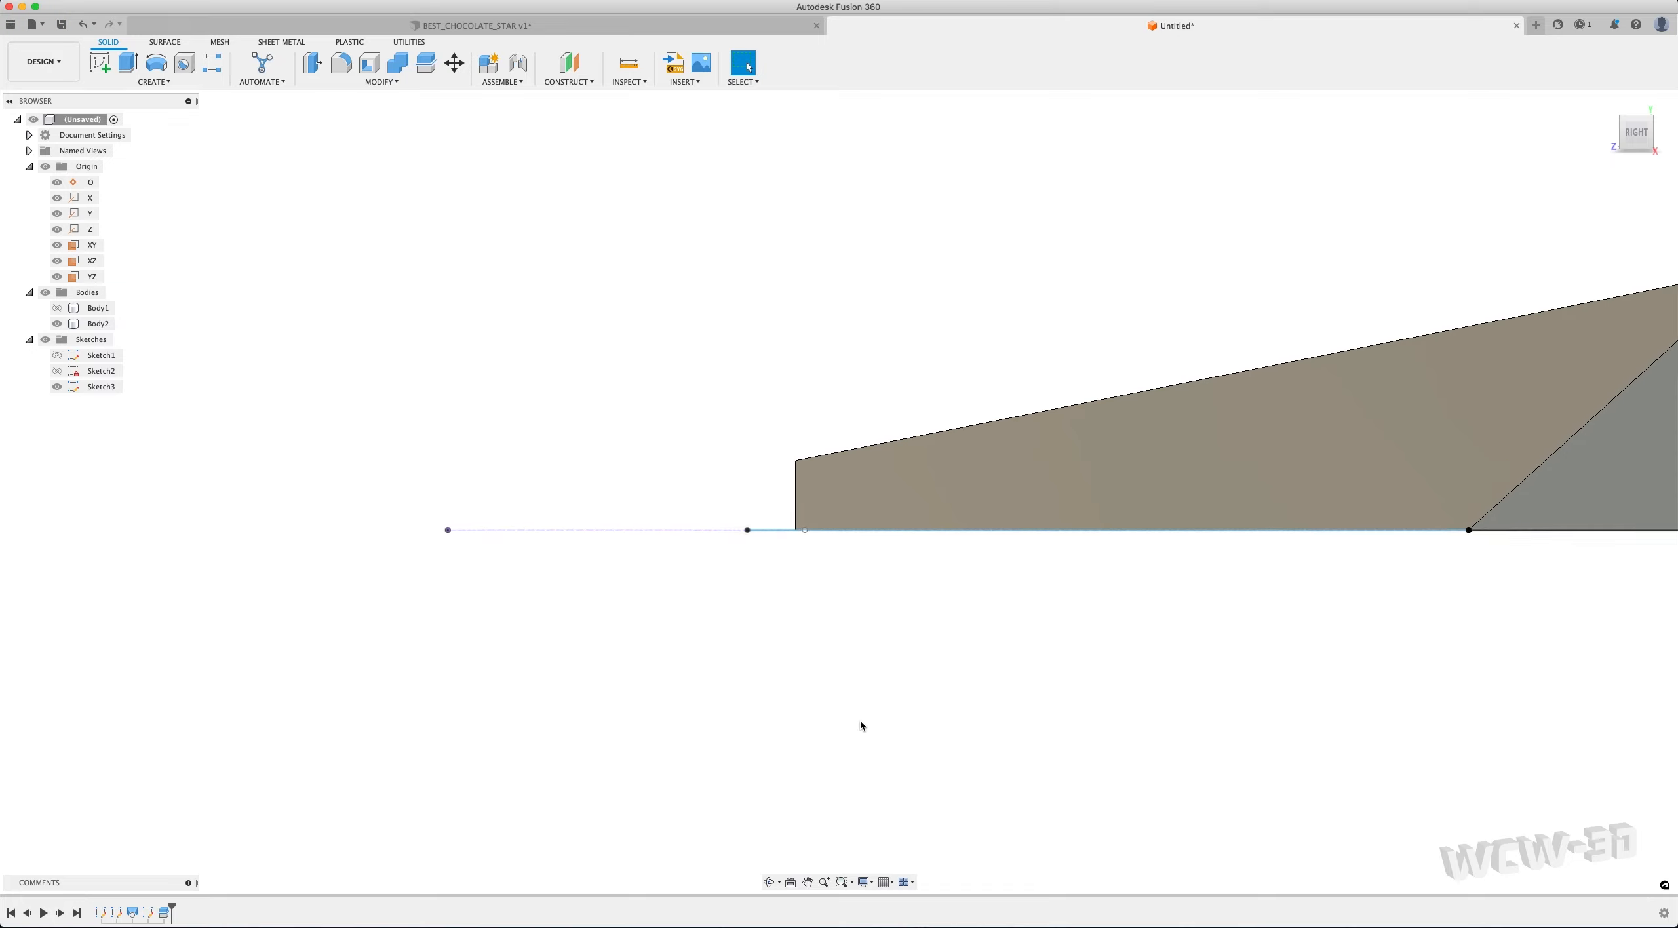
scroll(1114, 564, down, 3)
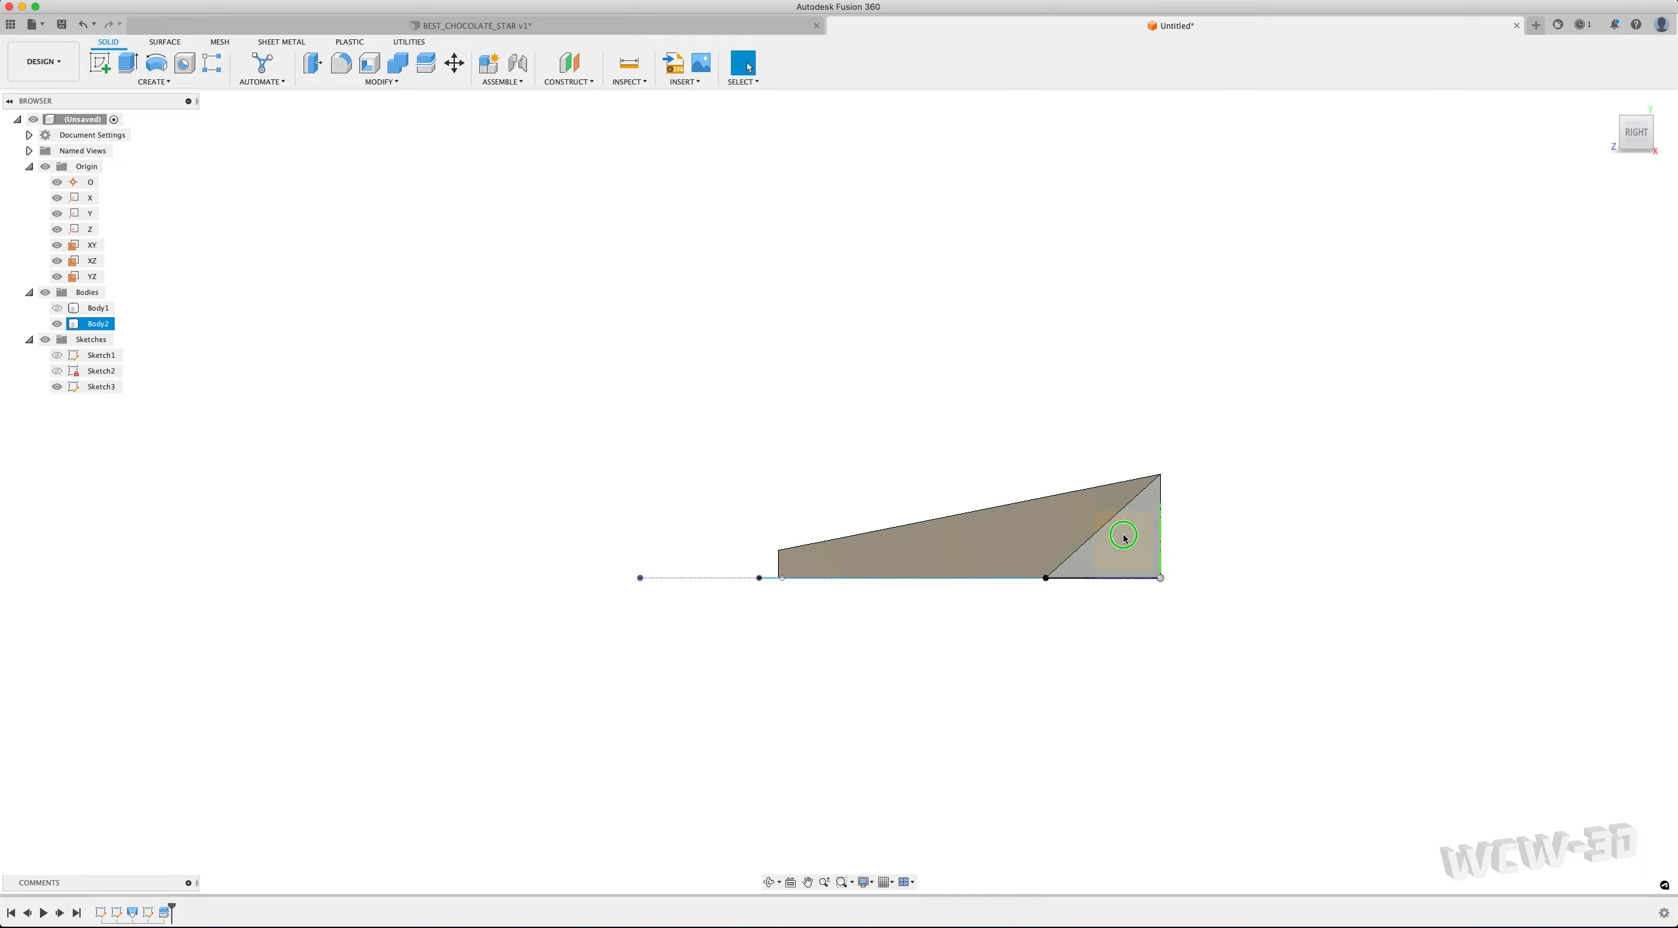
right_click(1123, 538)
click(1361, 489)
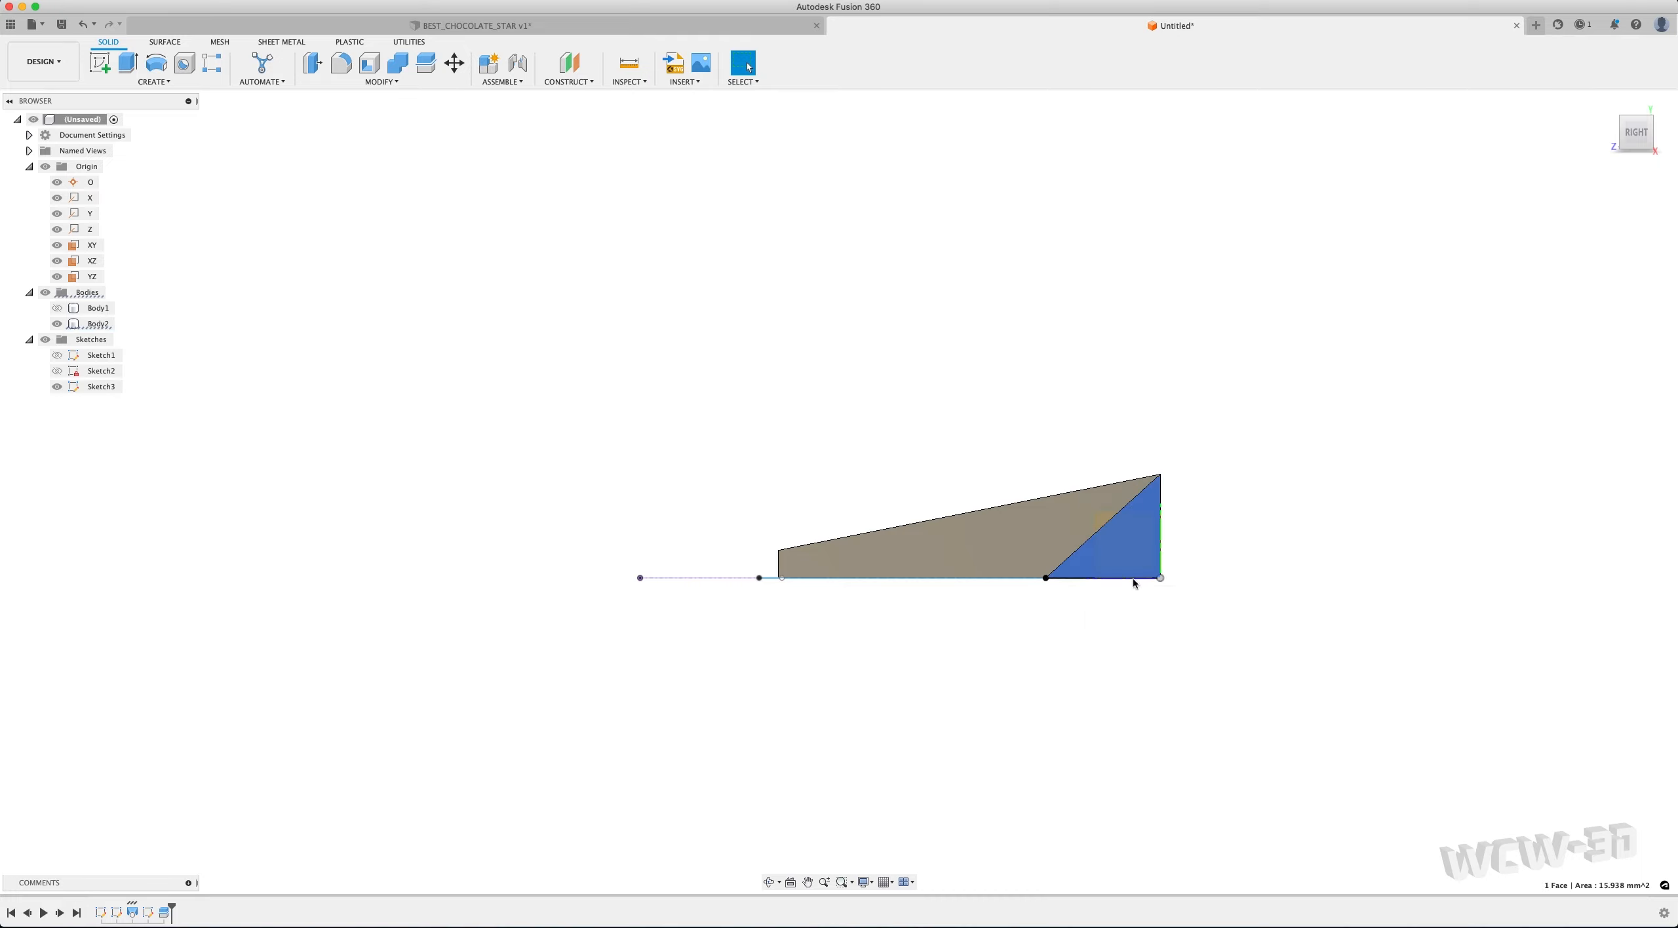
scroll(1142, 558, up, 4)
scroll(1134, 554, down, 6)
scroll(1125, 554, down, 2)
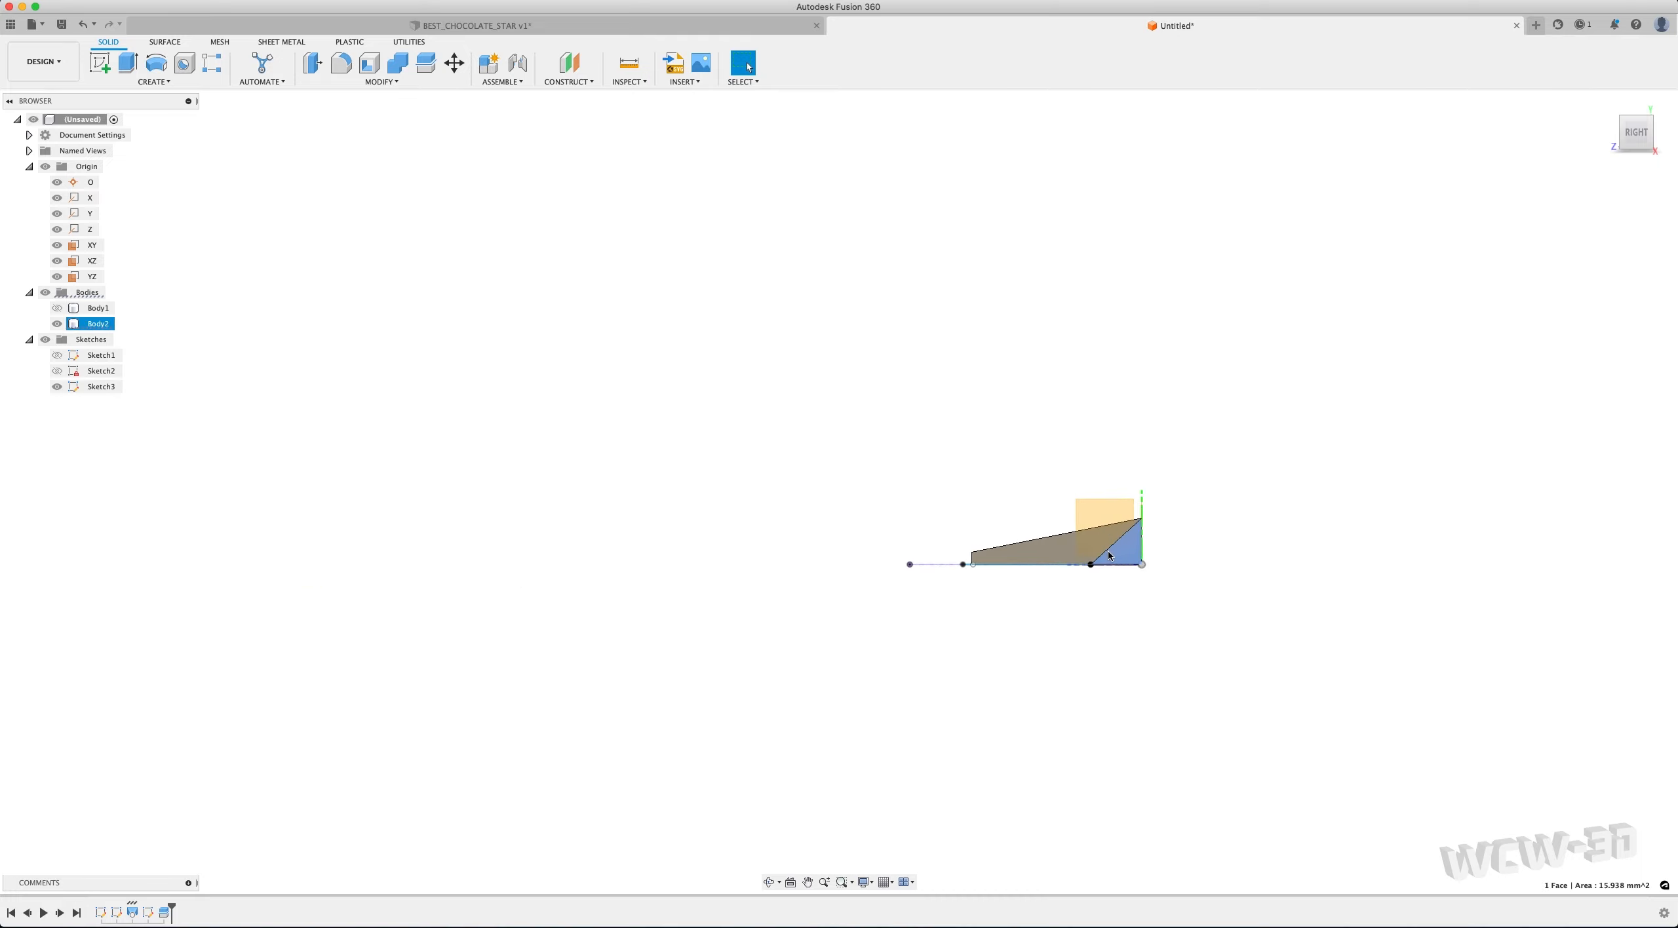
click(1096, 517)
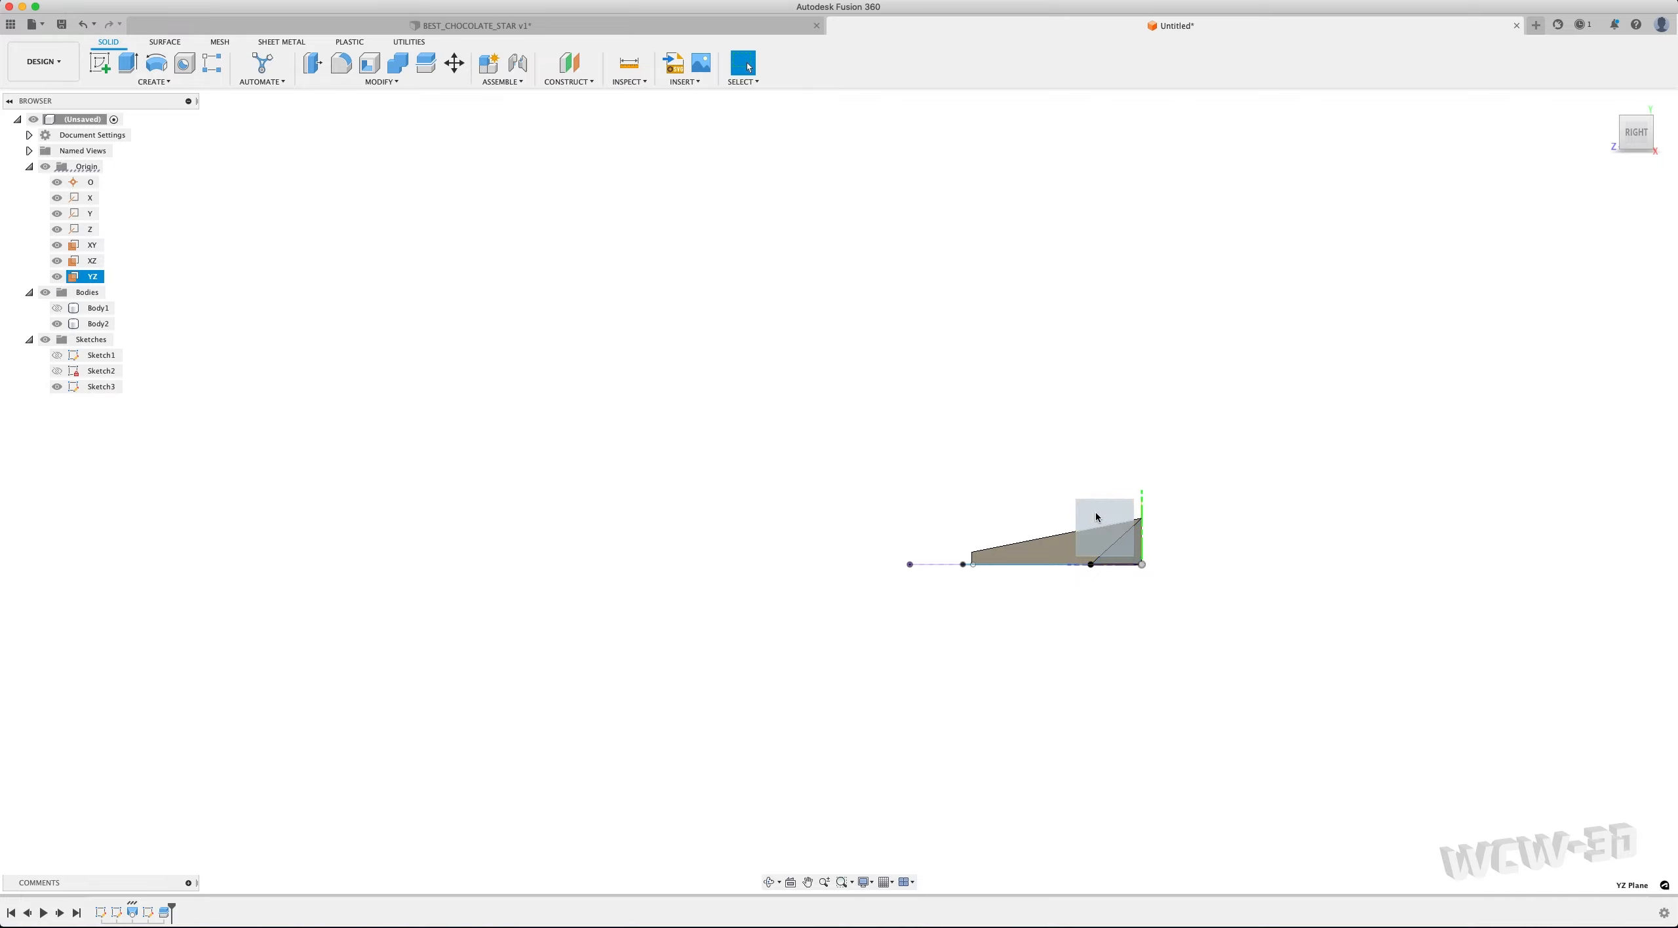
mouse_move(1636, 120)
mouse_down()
mouse_move(1640, 239)
mouse_move(1632, 126)
mouse_up()
click(1635, 142)
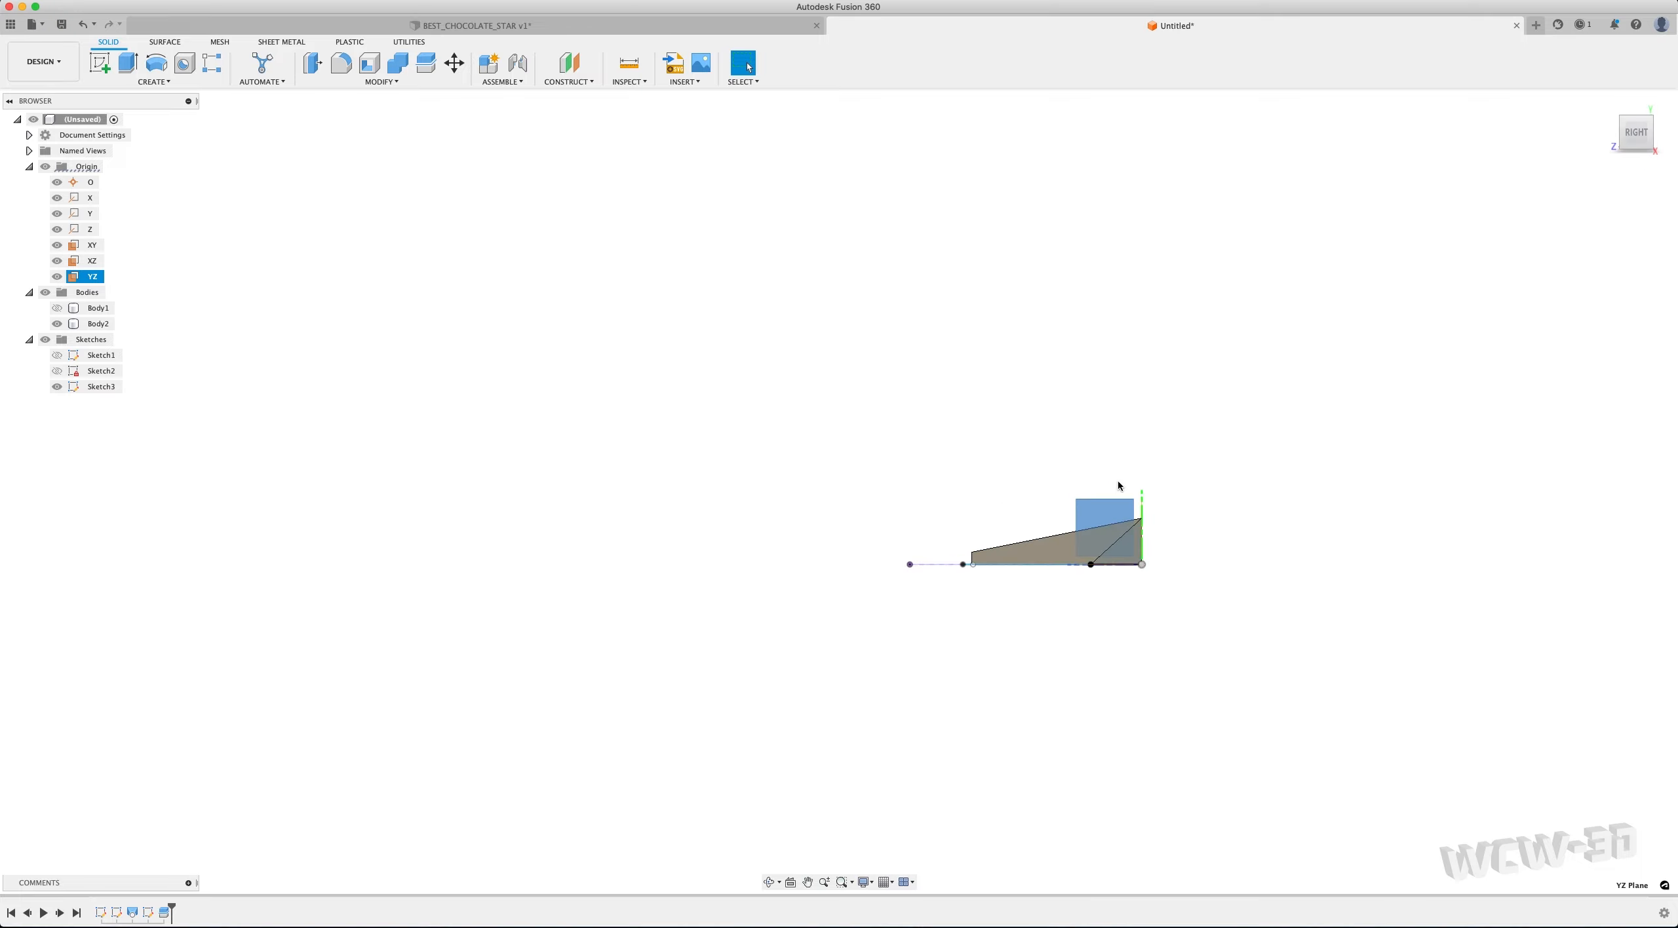
right_click(1089, 517)
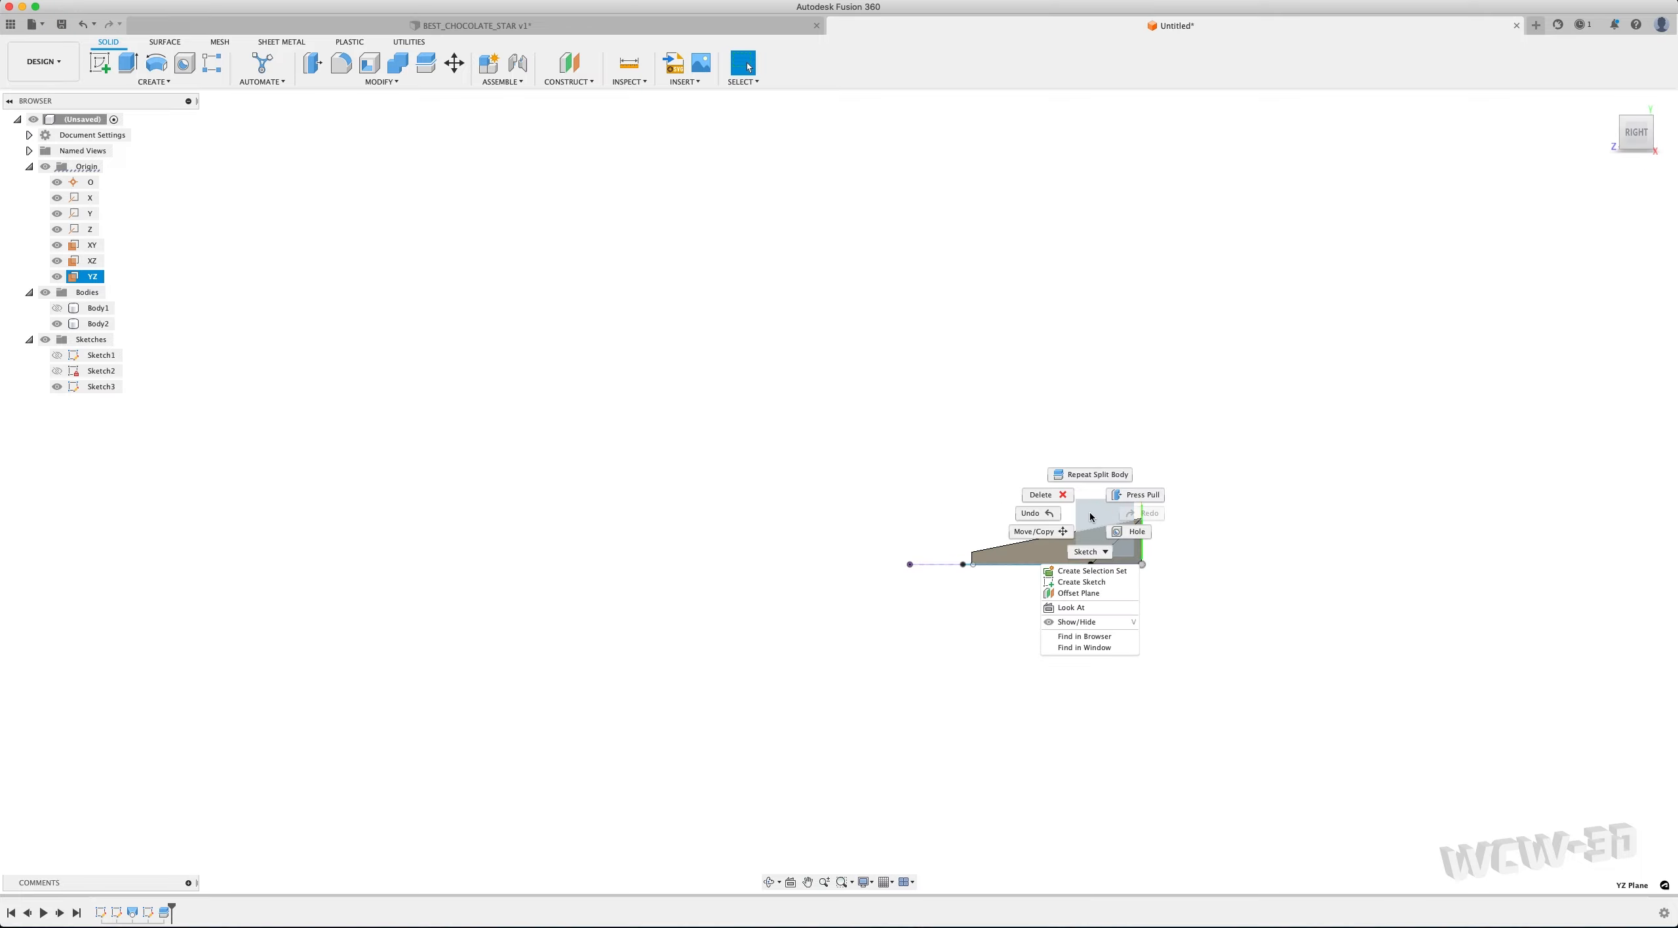
click(1081, 582)
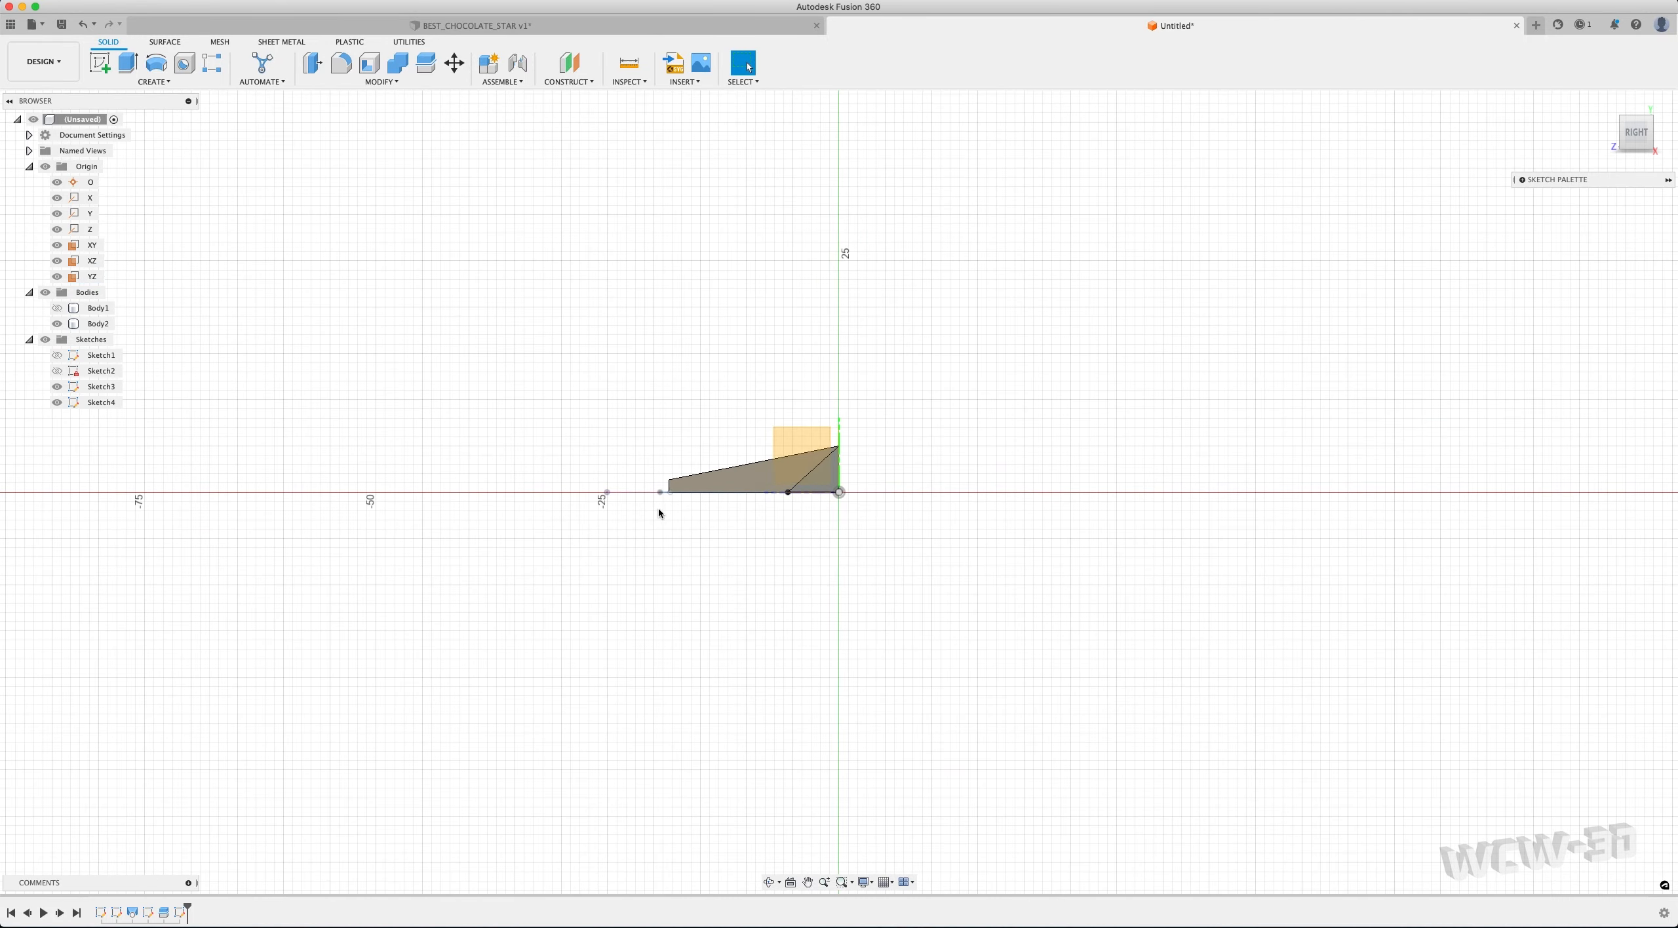
Project the sloped upper edge of the truncated body, Body2, into the sketch with the selection filter set to individual entities
scroll(636, 509, up, 10)
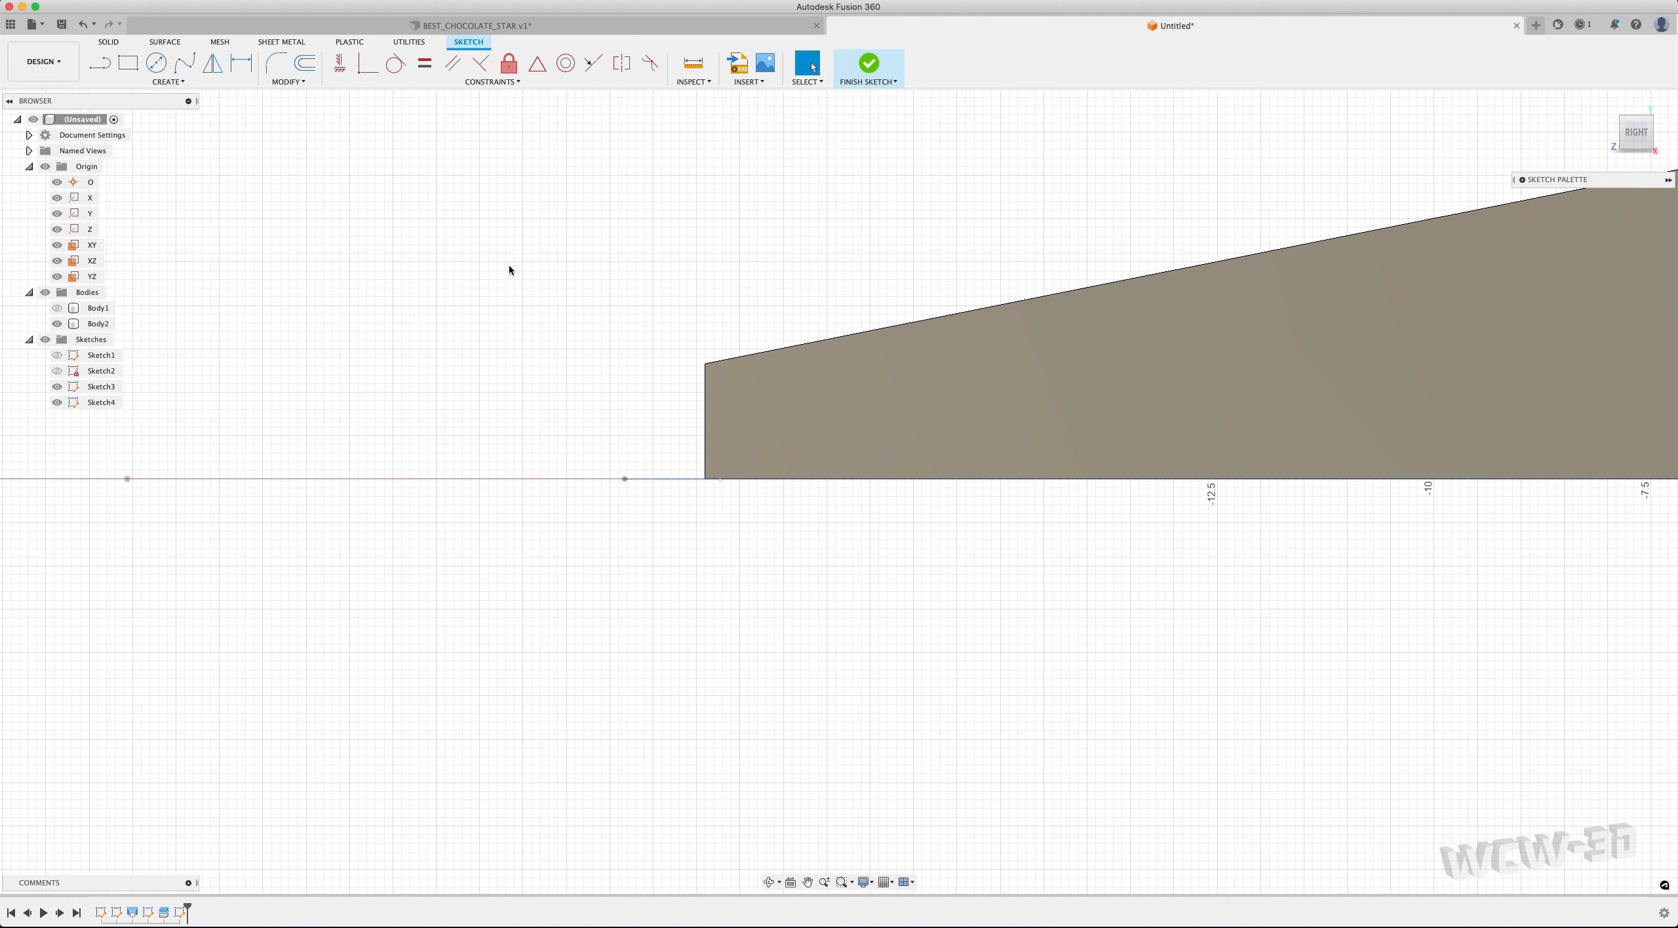
click(165, 82)
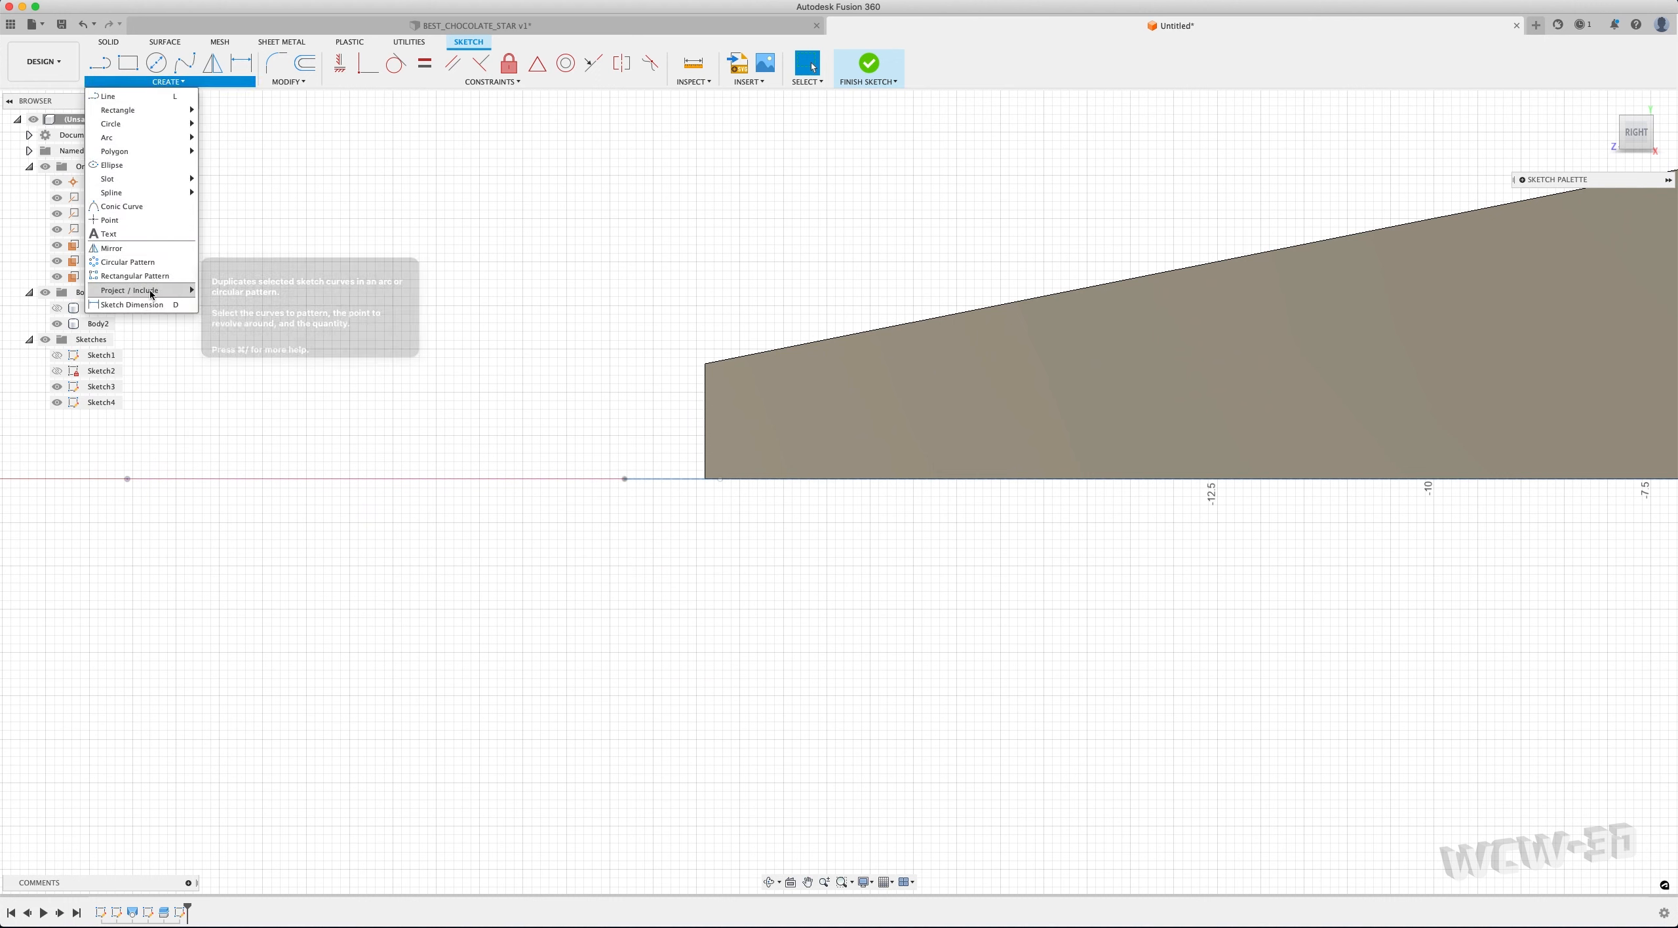
mouse_move(150, 290)
click(235, 293)
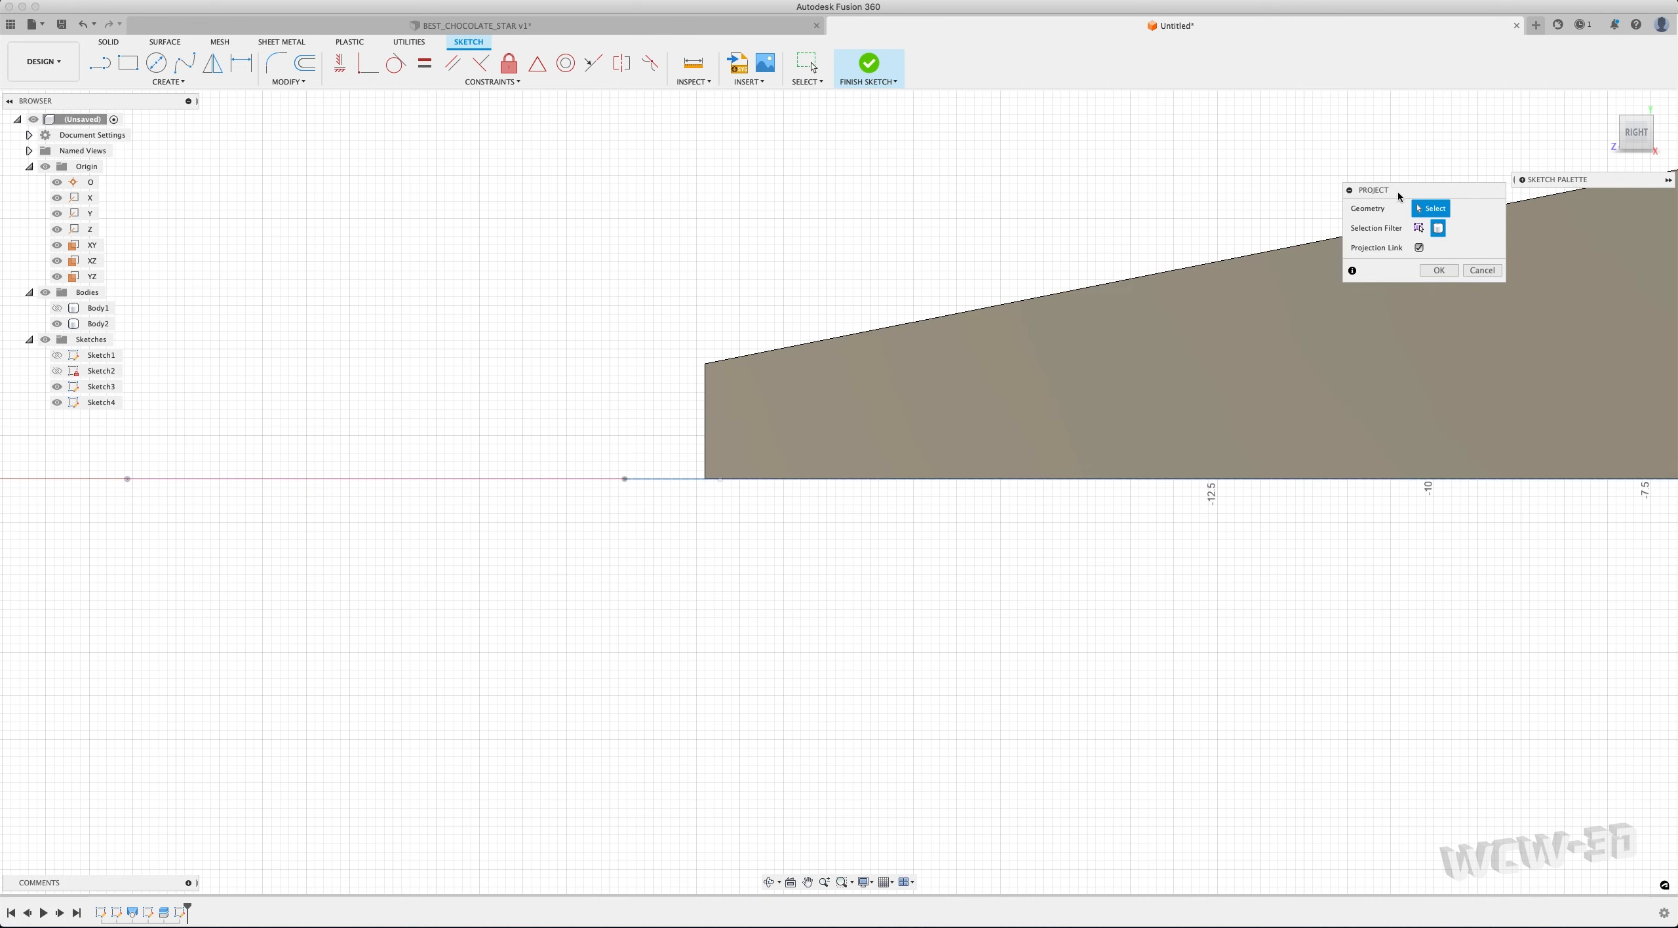
click(1419, 228)
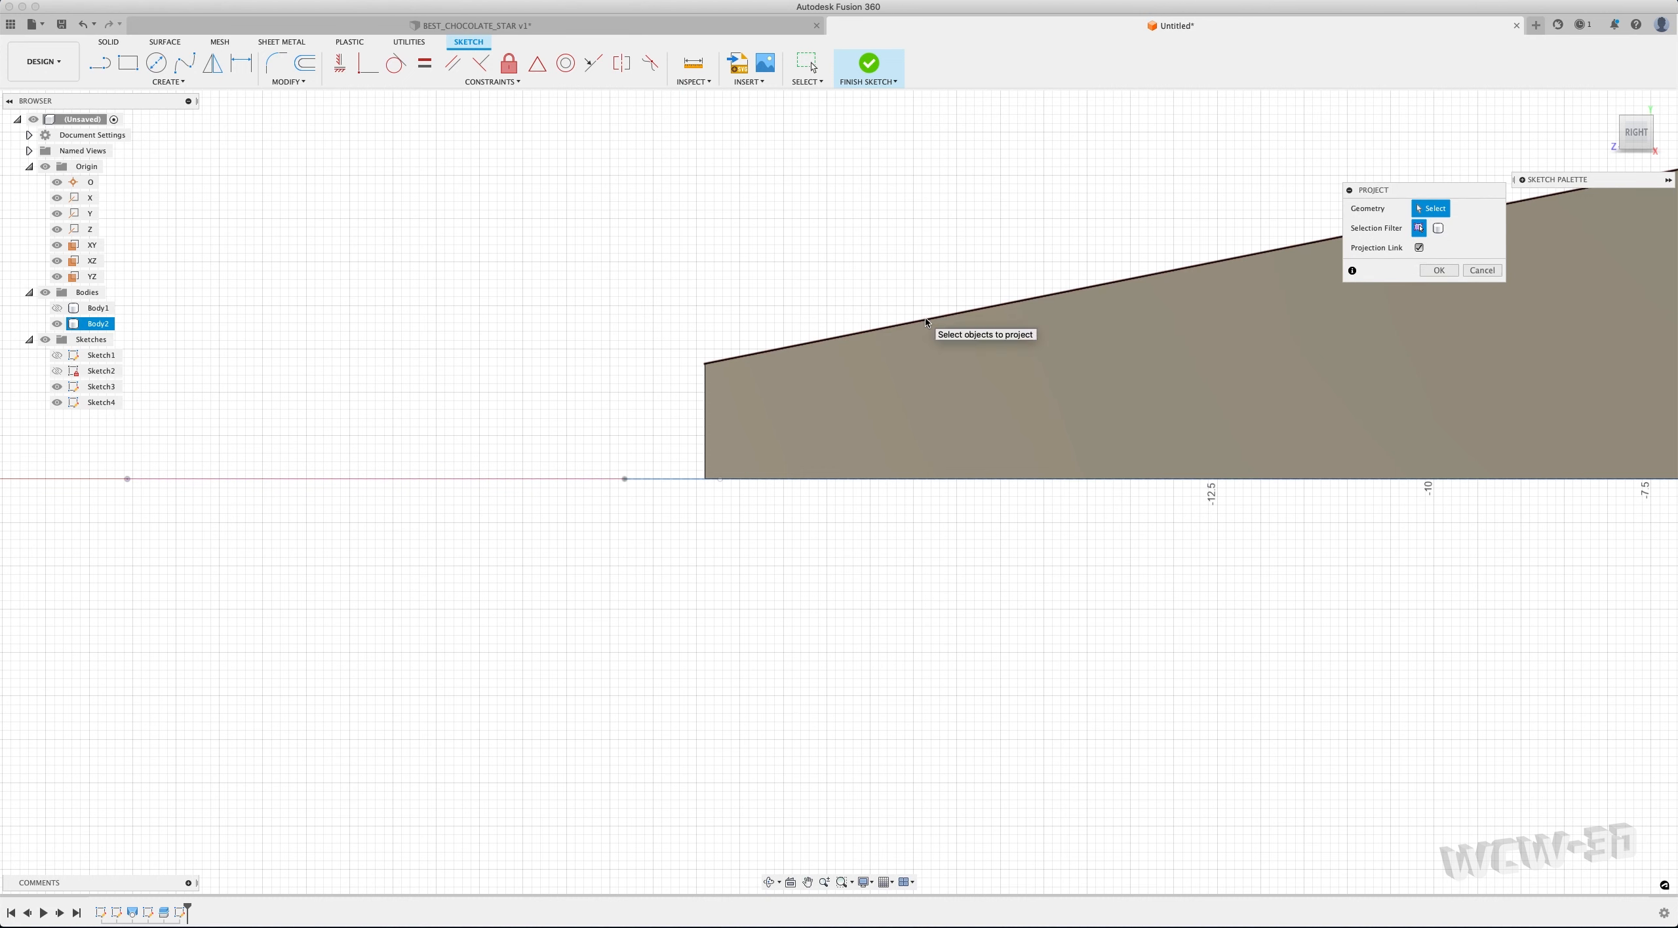
click(925, 321)
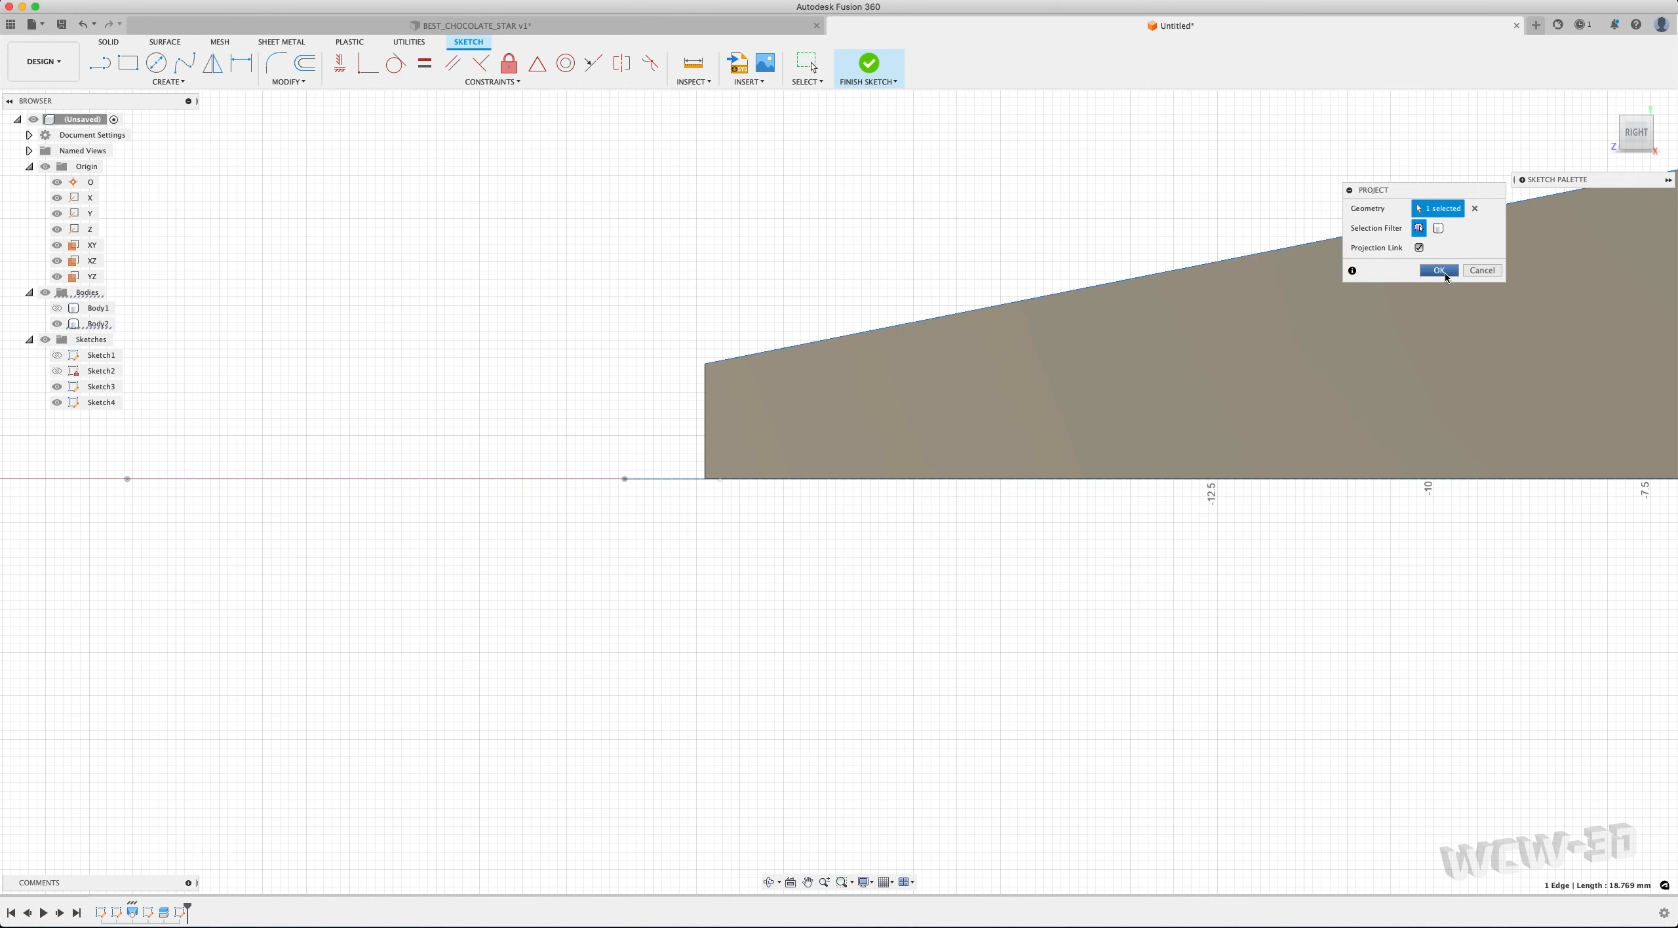
key(Return)
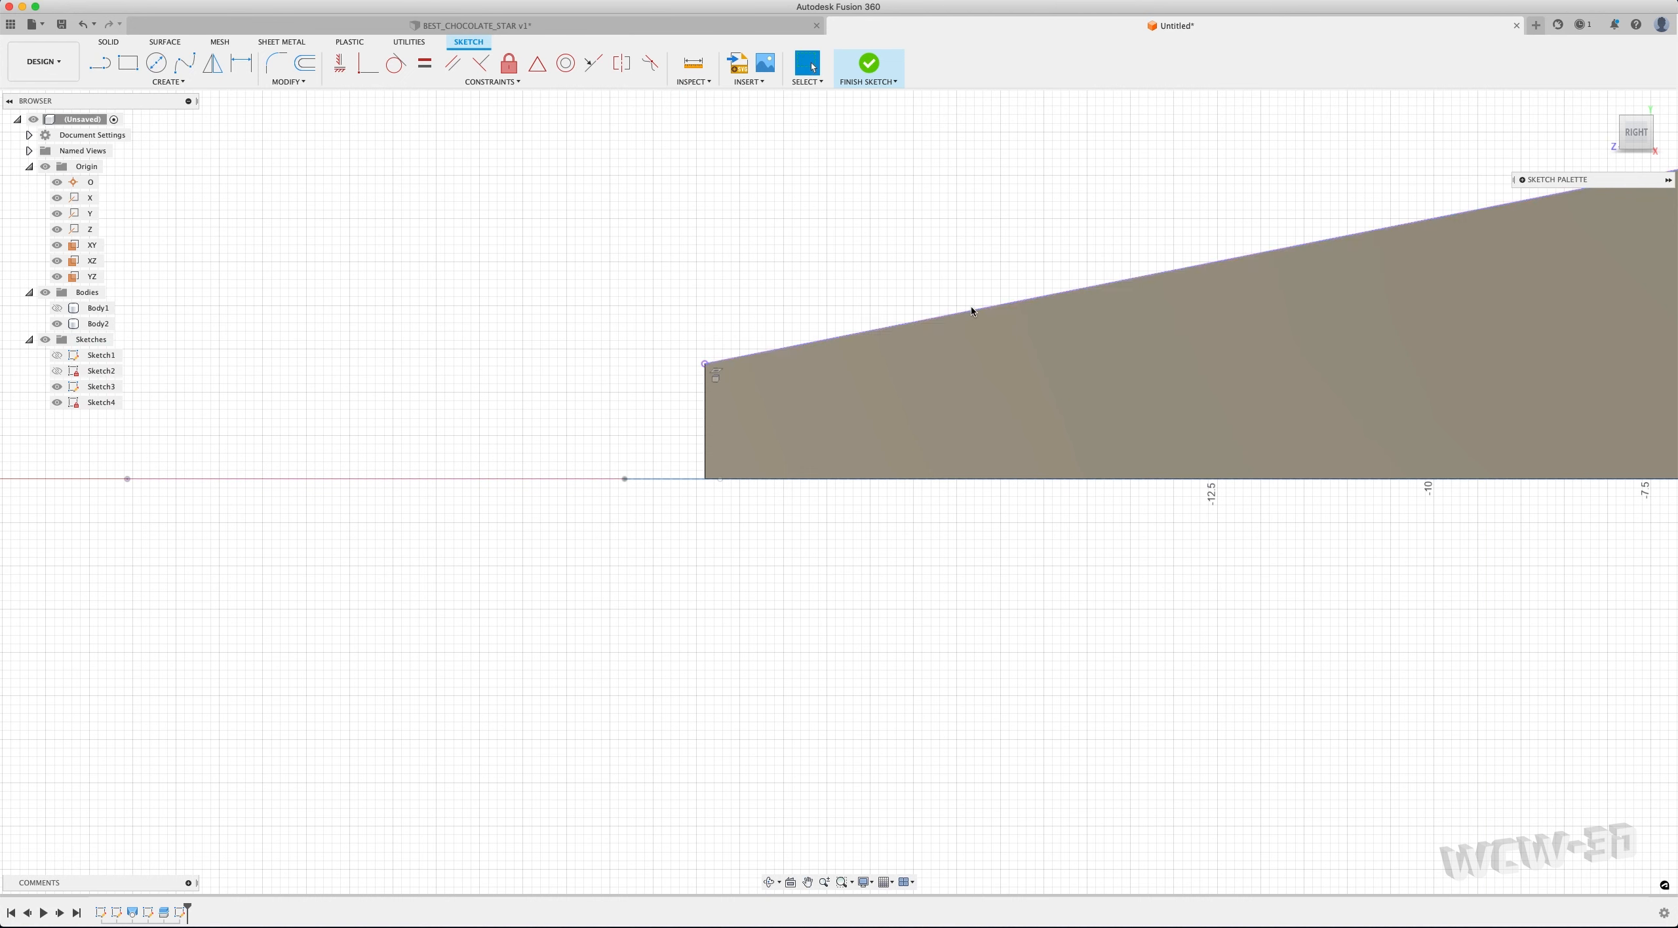
Project the outermost point of the rounded-tip outline, Sketch3, into the sketch
scroll(699, 498, up, 2)
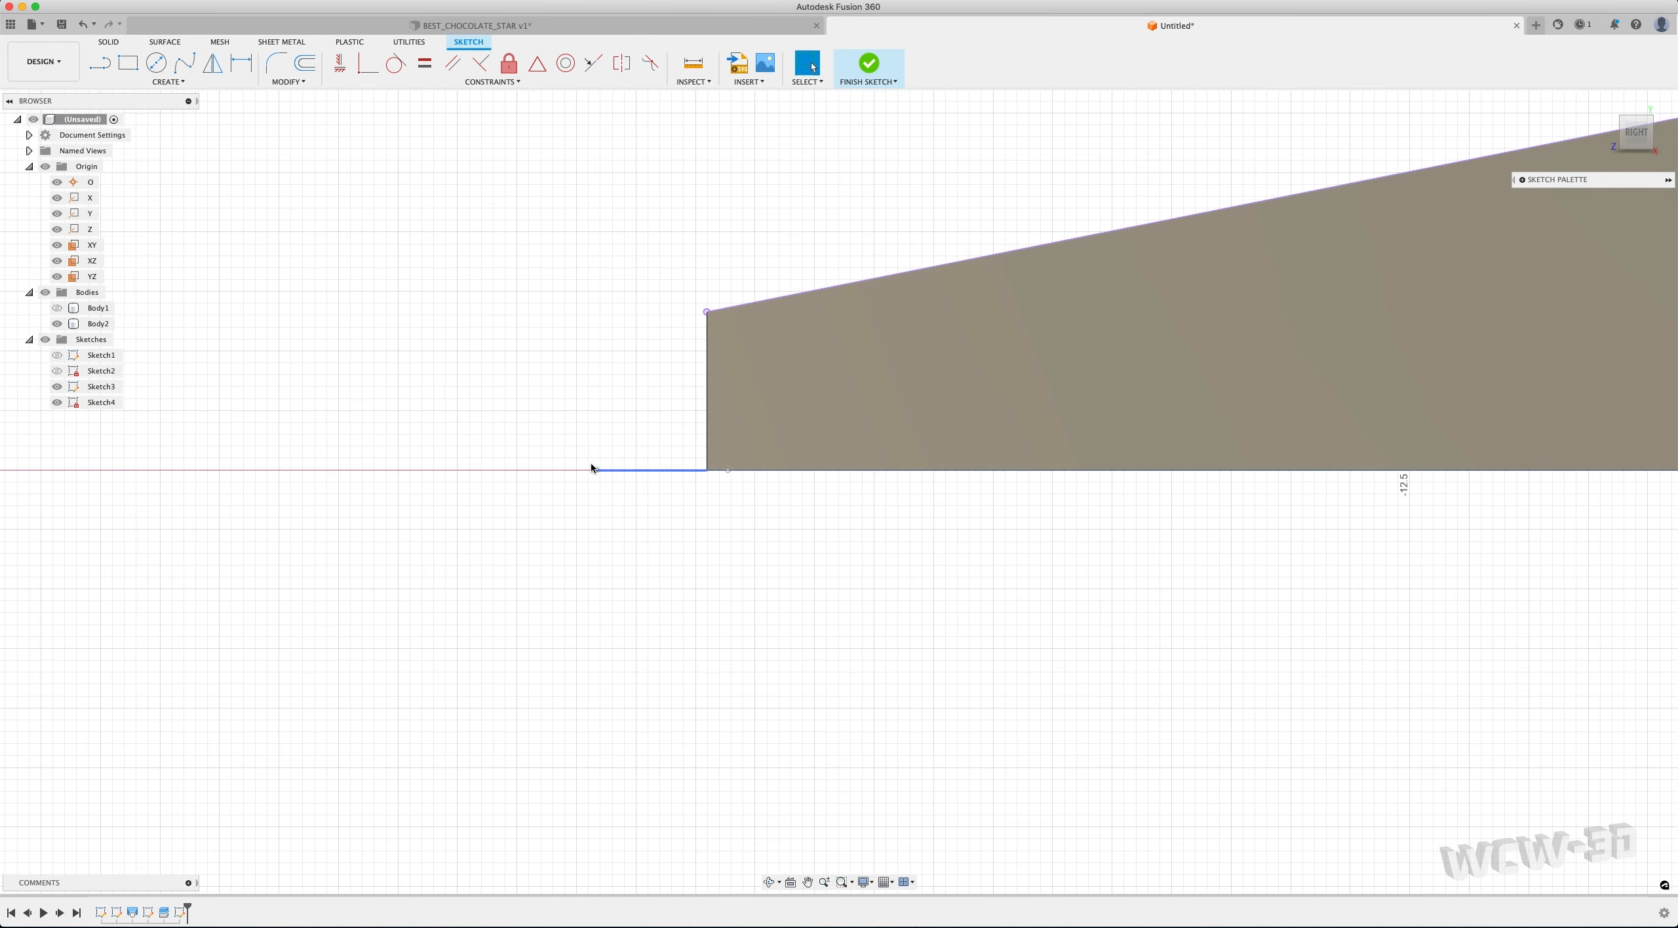
click(172, 82)
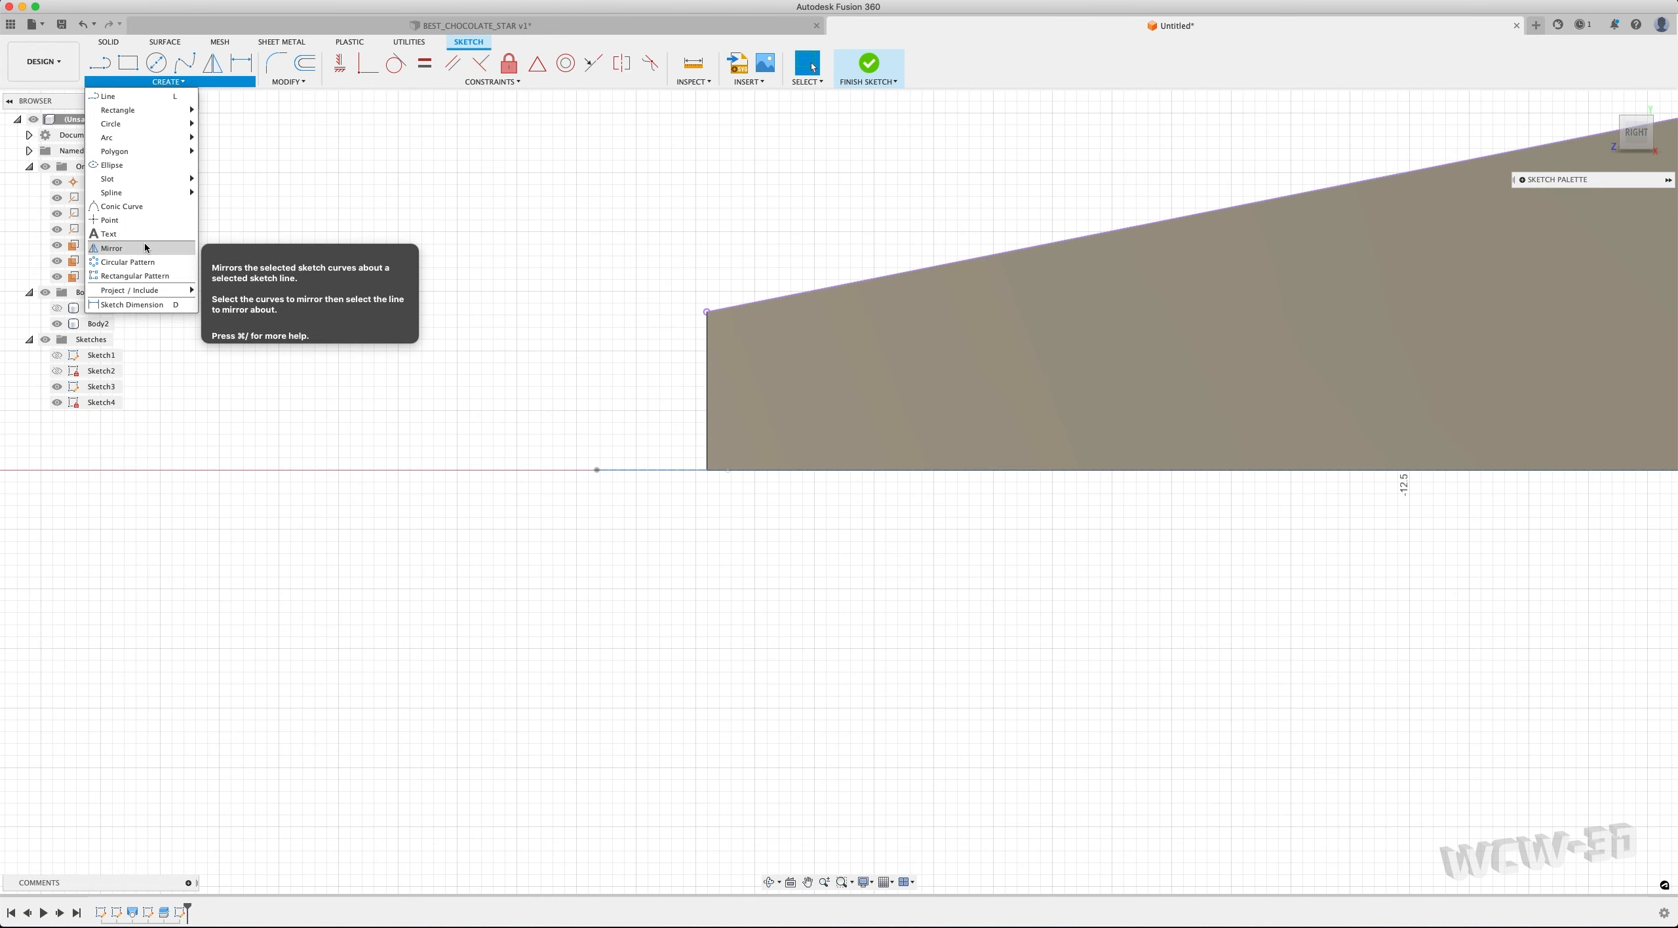
mouse_move(136, 292)
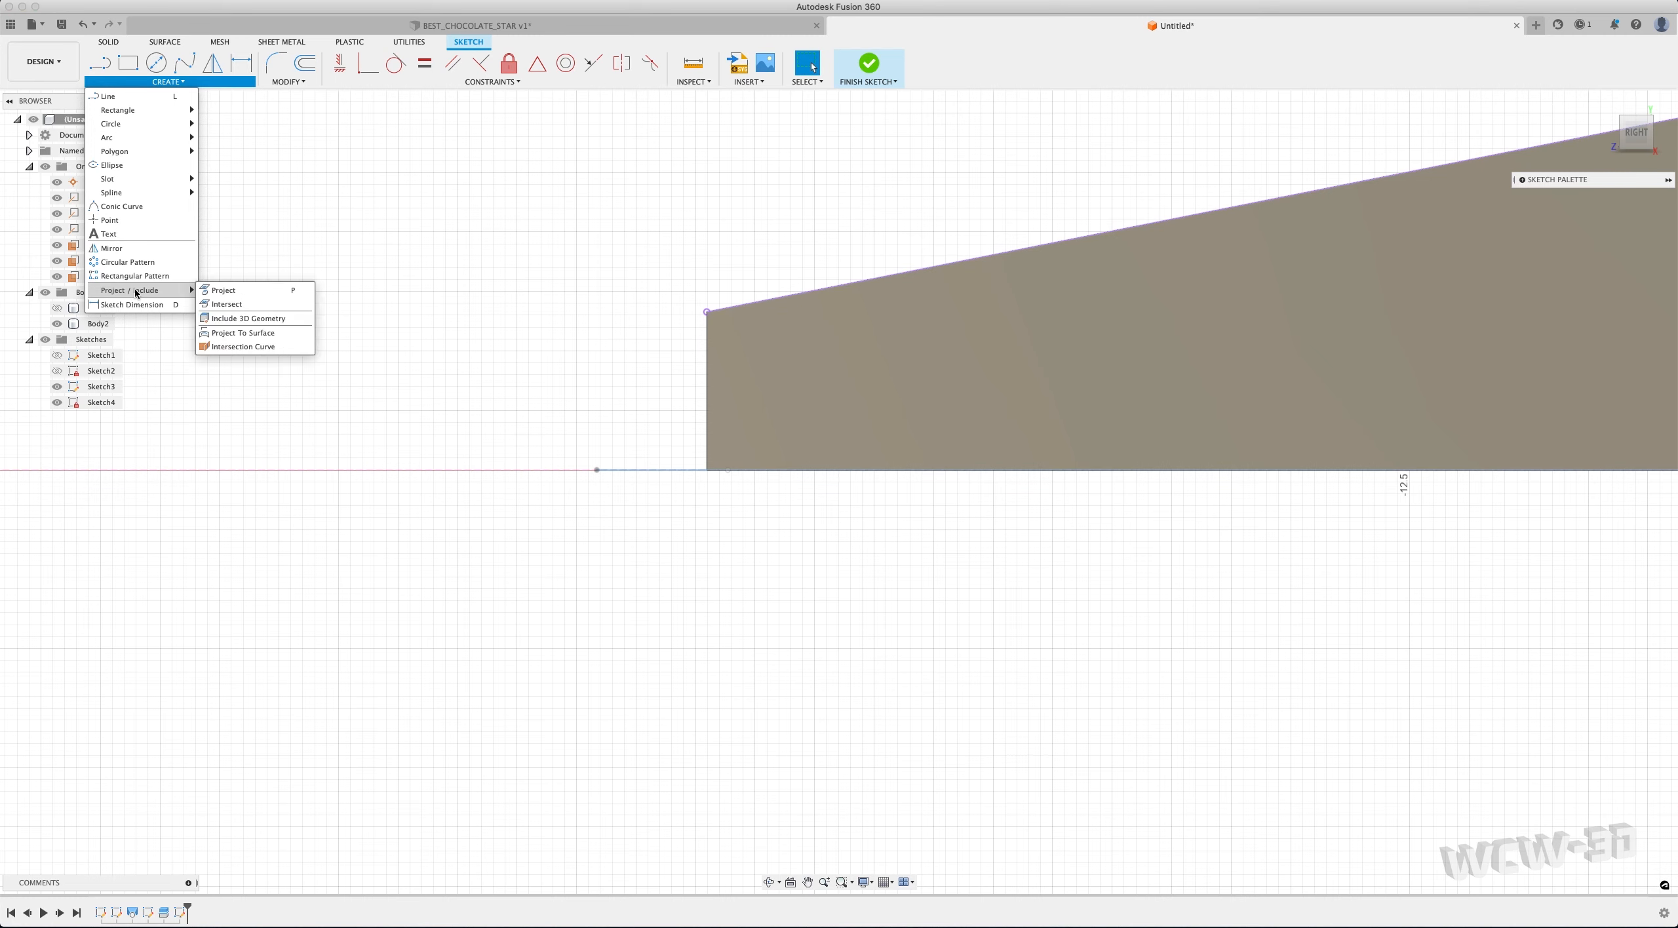
click(222, 291)
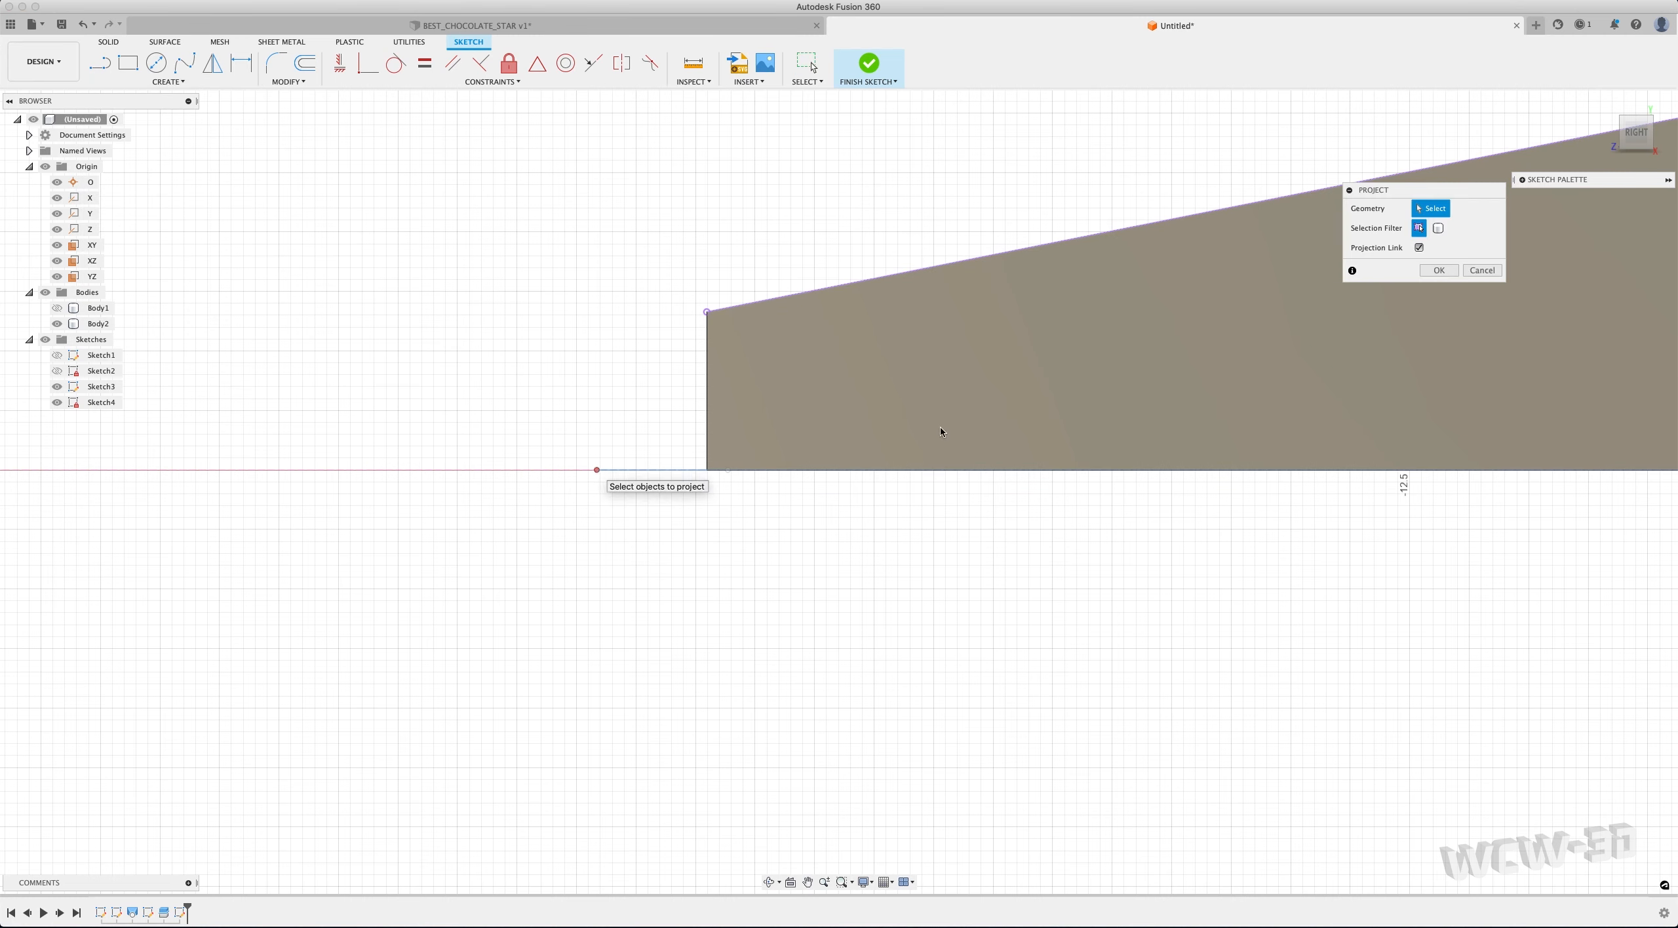
mouse_move(1636, 134)
mouse_down()
mouse_move(1639, 173)
mouse_move(1637, 133)
mouse_up()
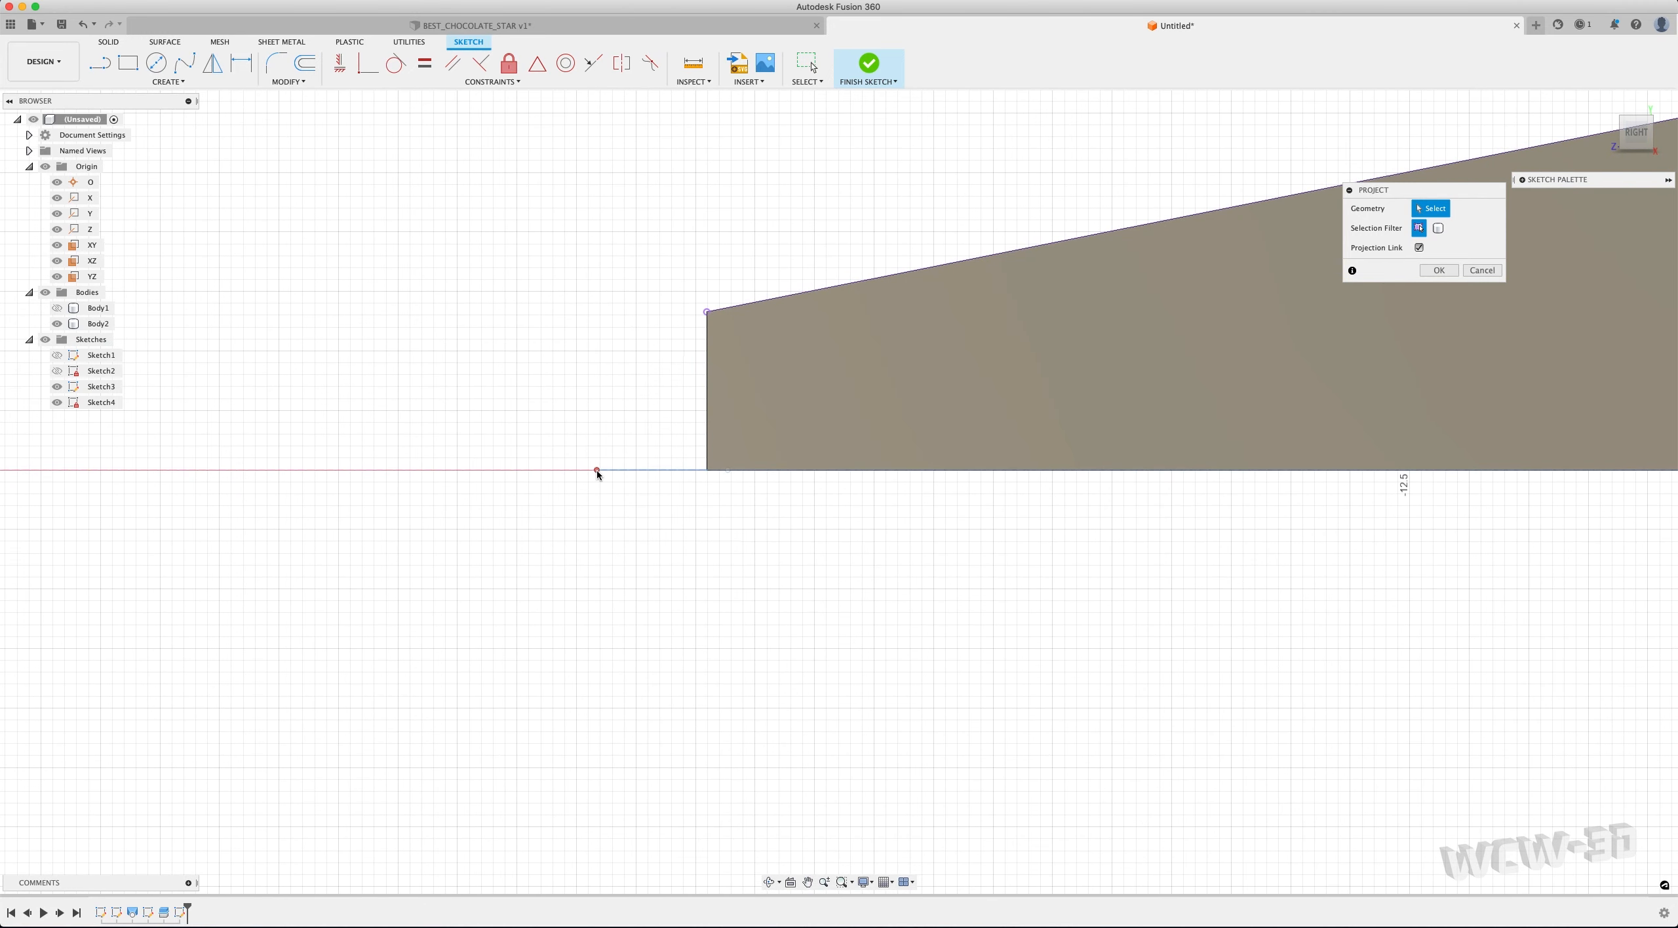
click(596, 469)
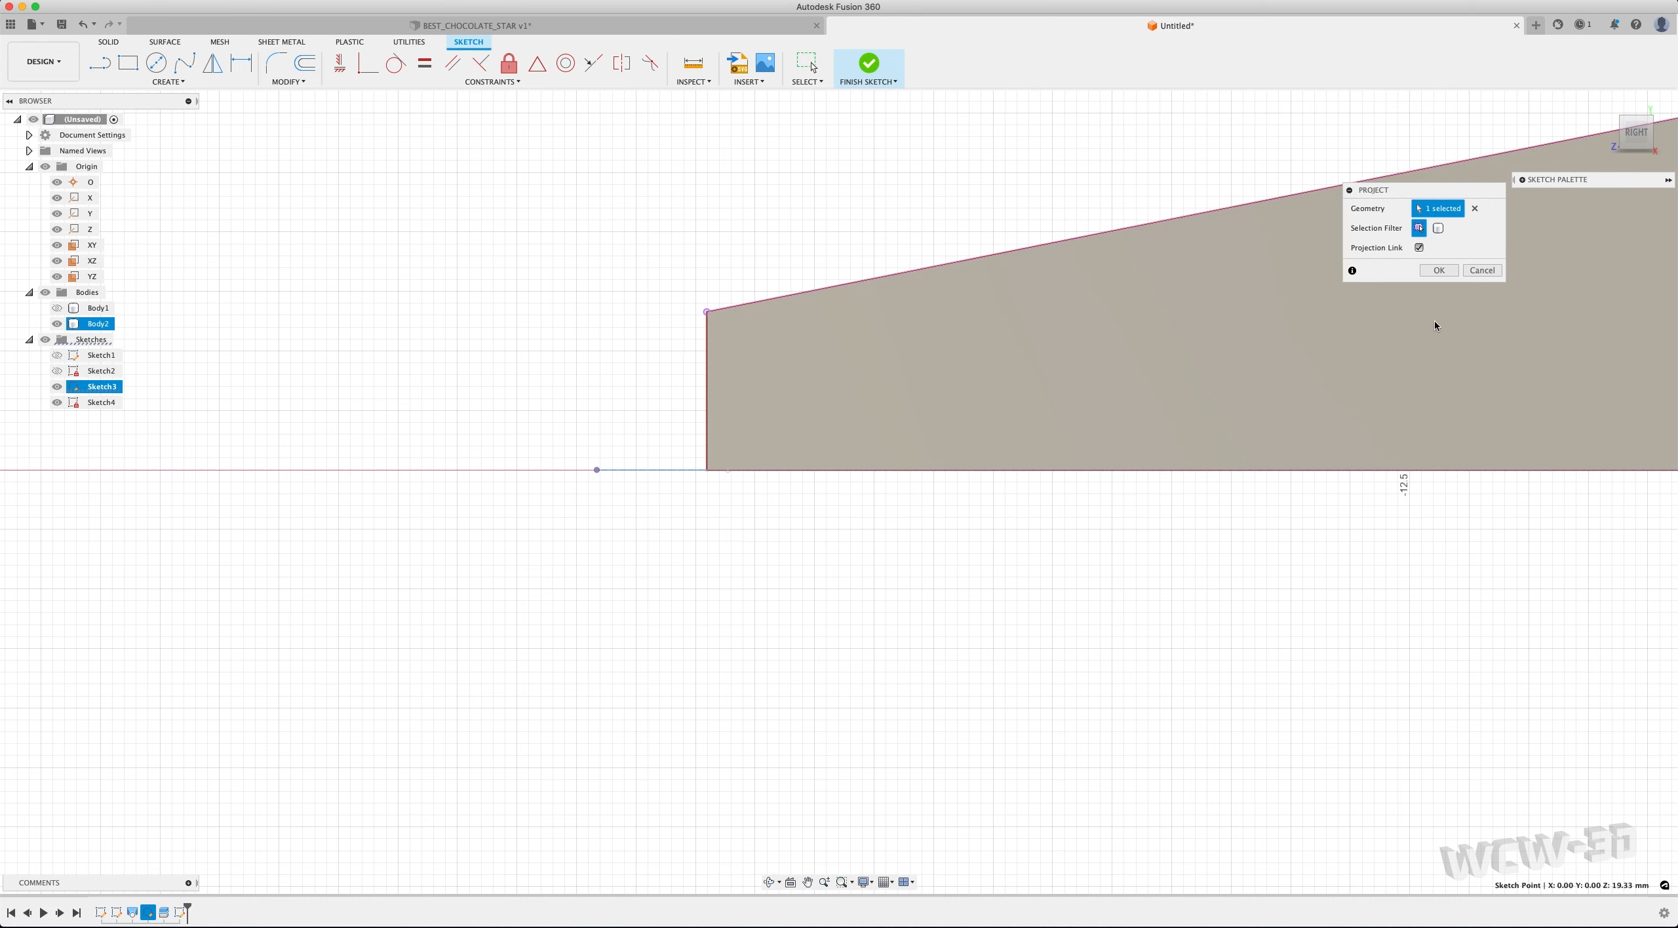
click(1439, 270)
click(747, 372)
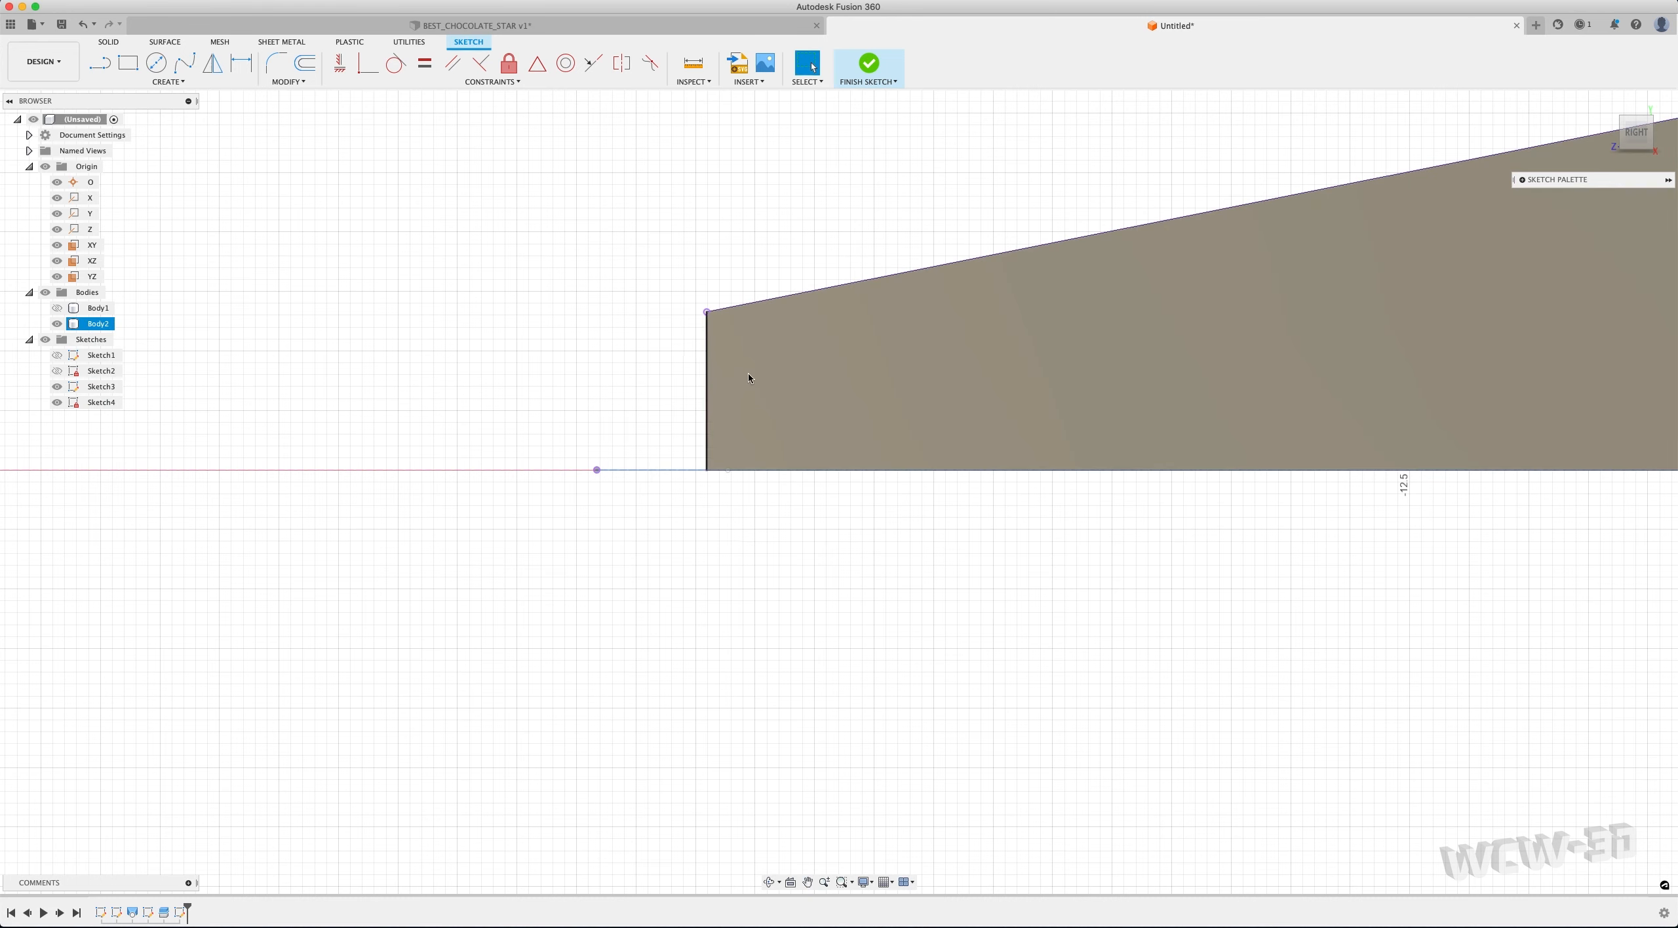
Draw a line about 1.1 mm long from the body's upper tip corner outward, continuing the slope of the projected edge
scroll(752, 333, up, 2)
scroll(752, 333, down, 1)
click(168, 81)
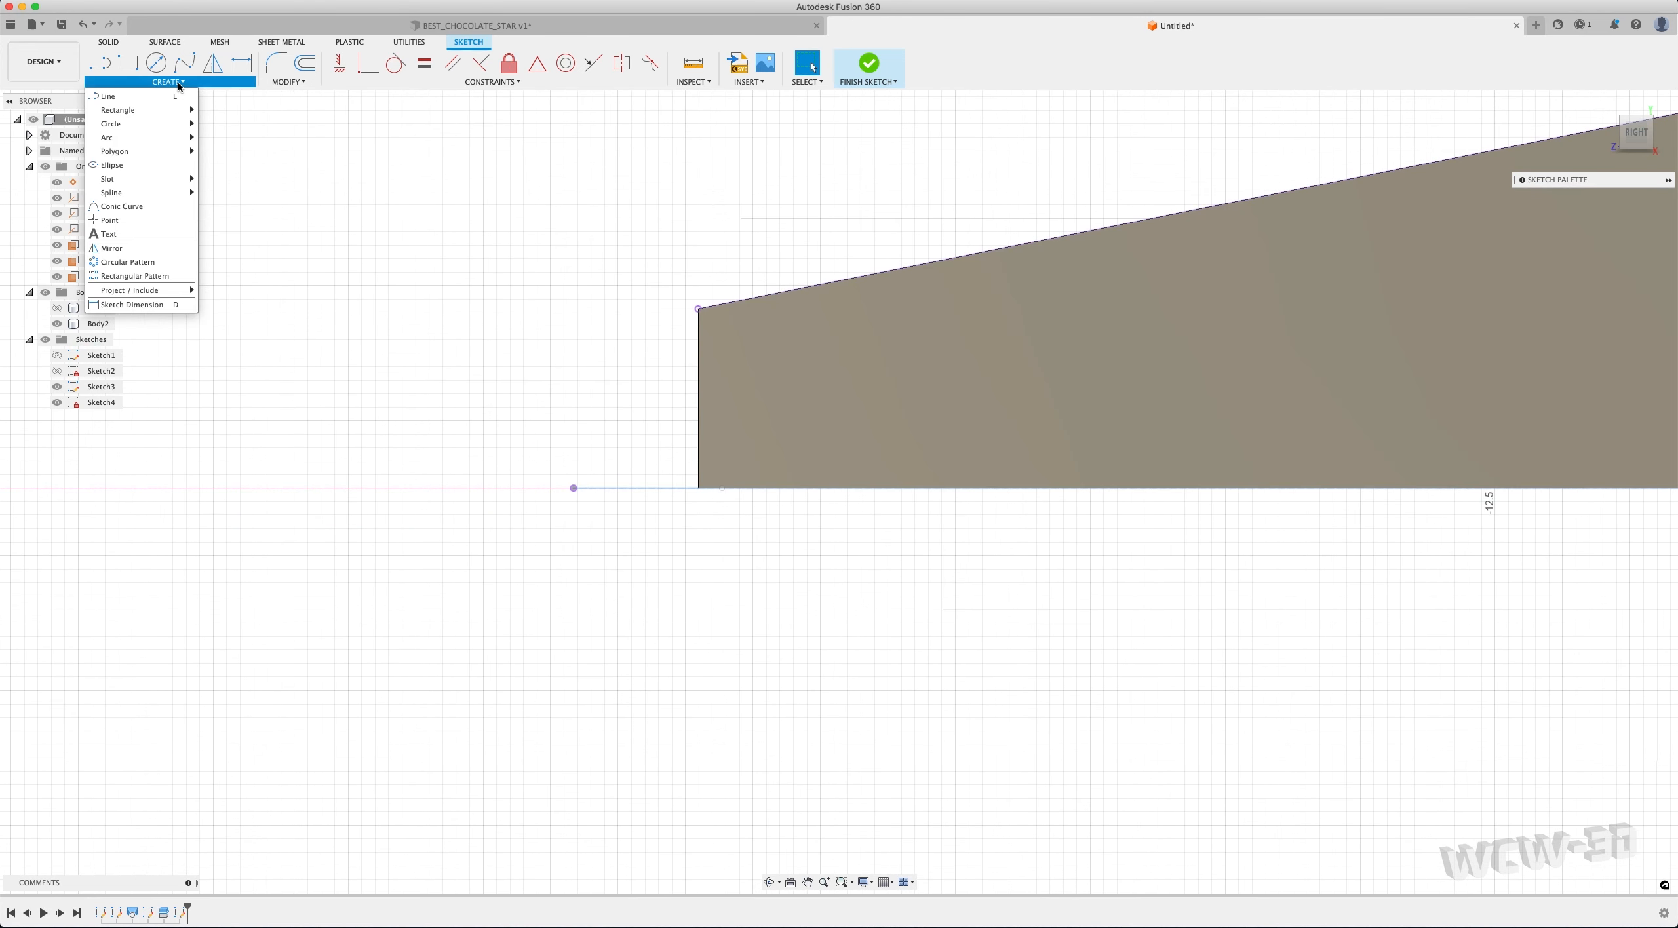
key(l)
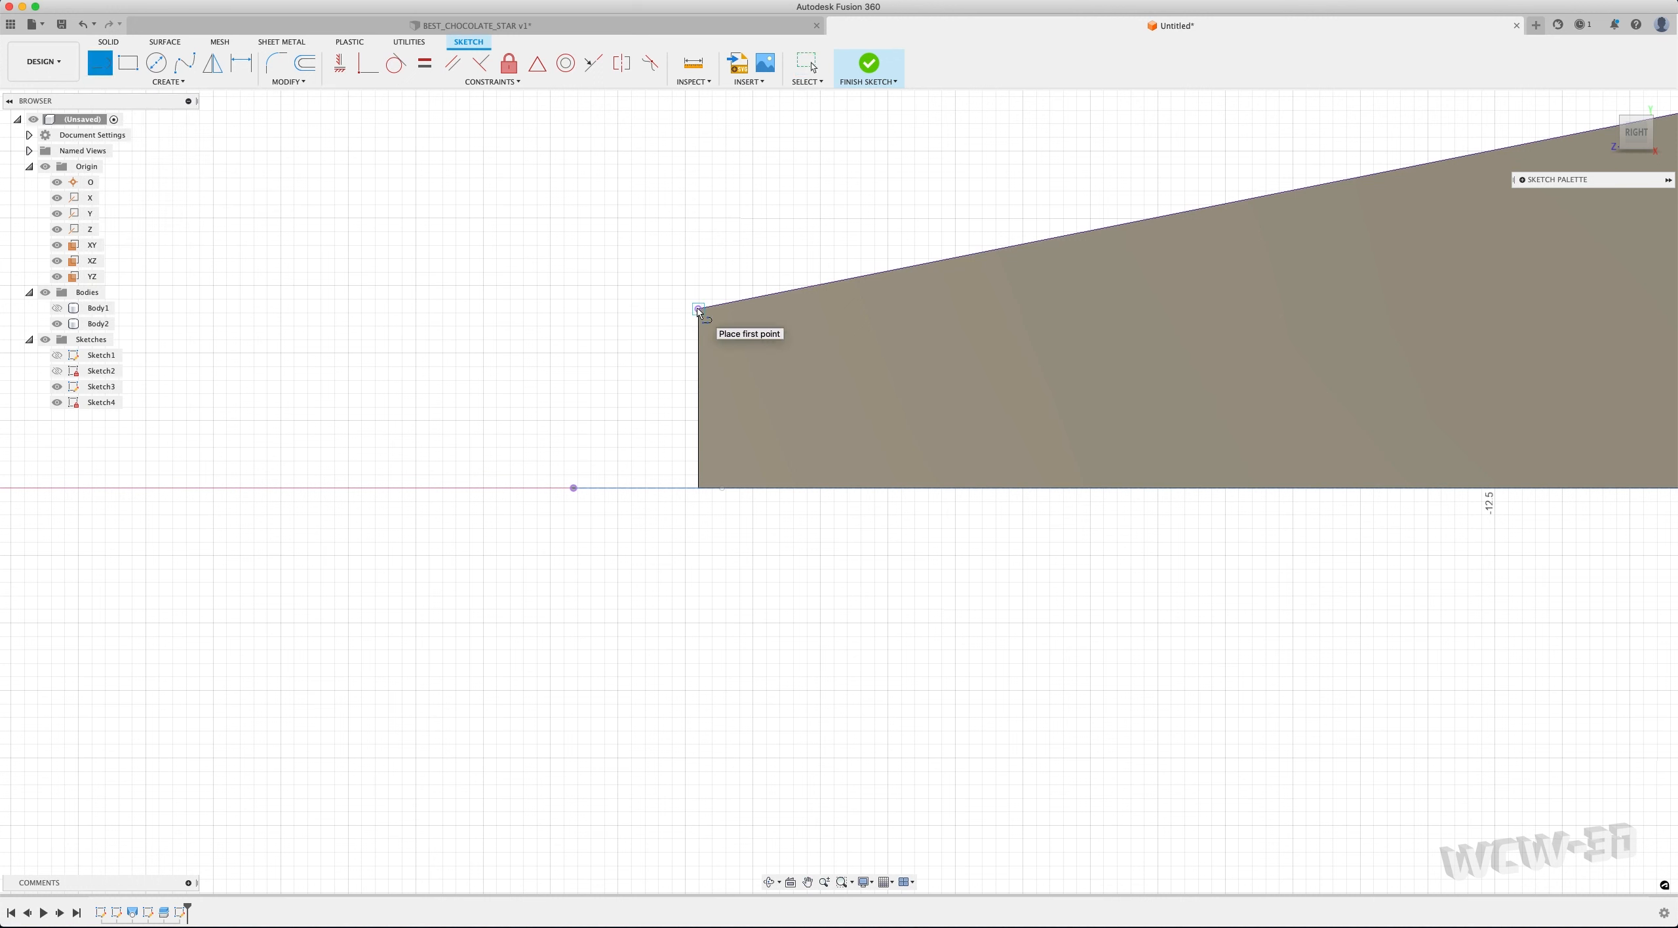
click(701, 309)
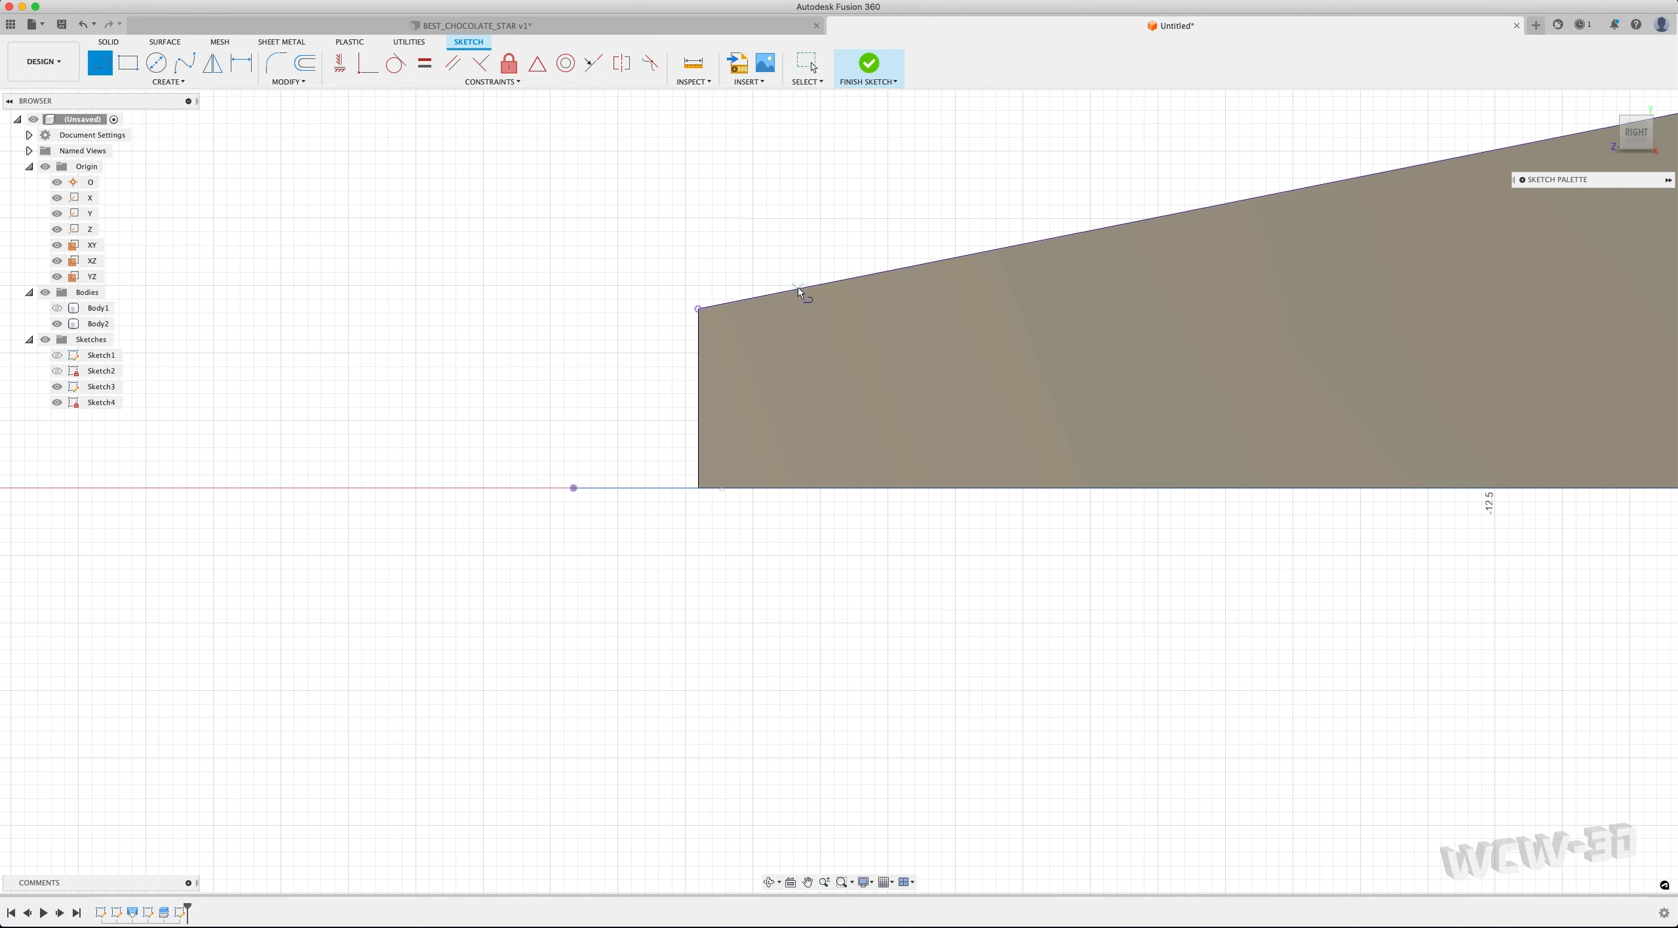
click(797, 288)
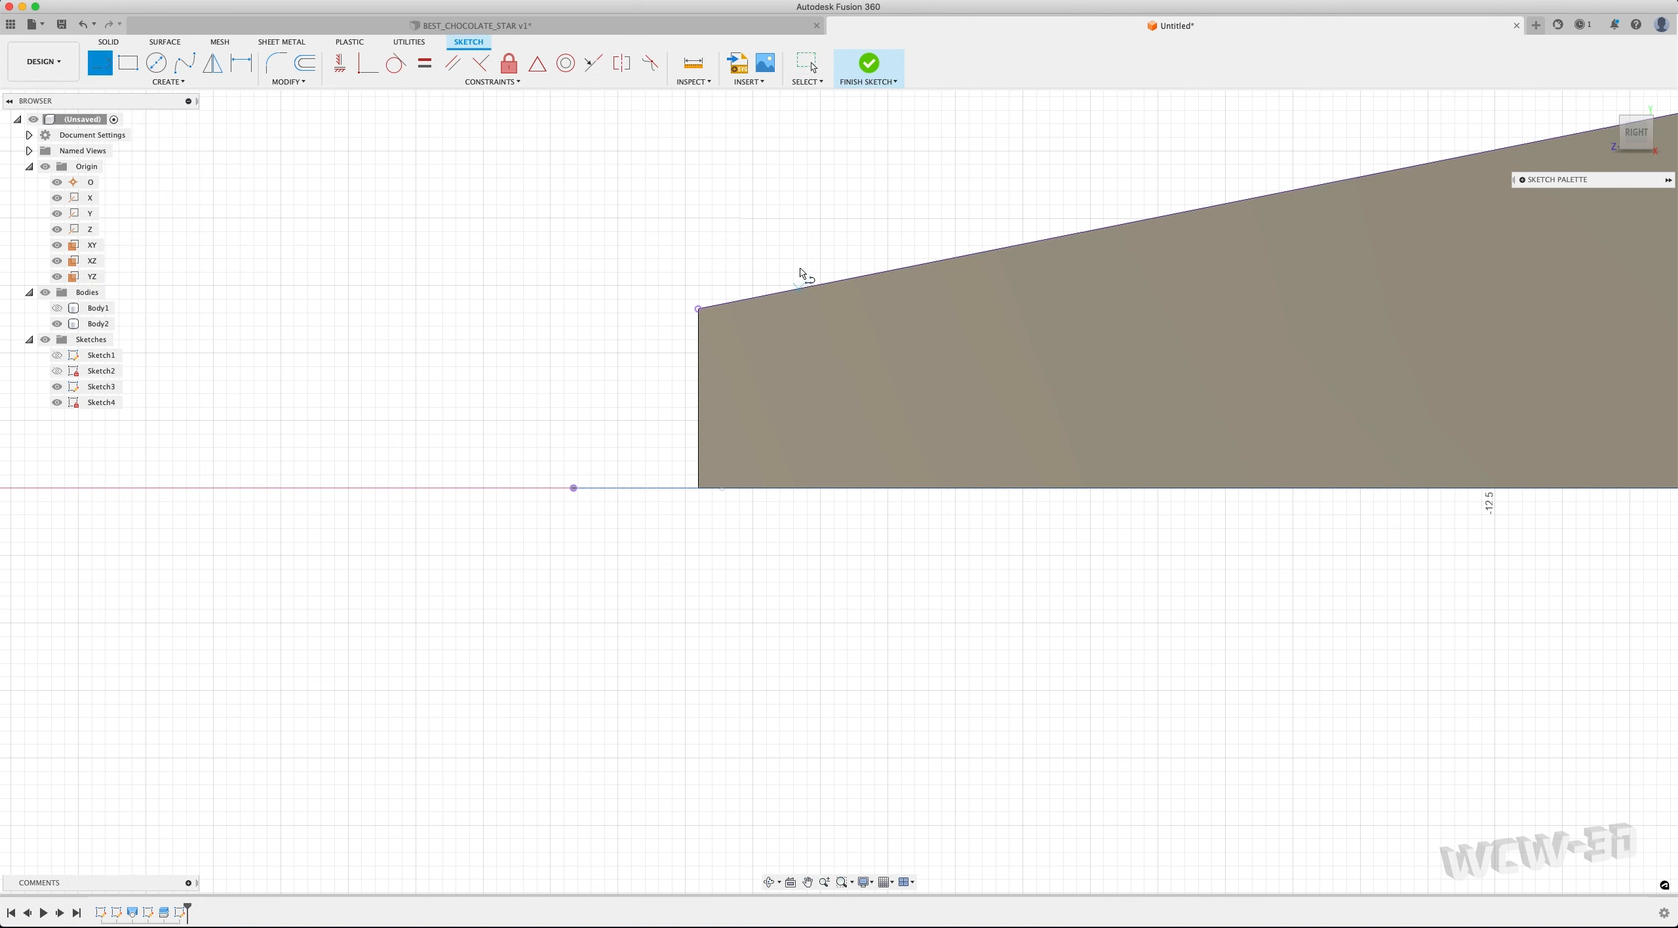
click(700, 309)
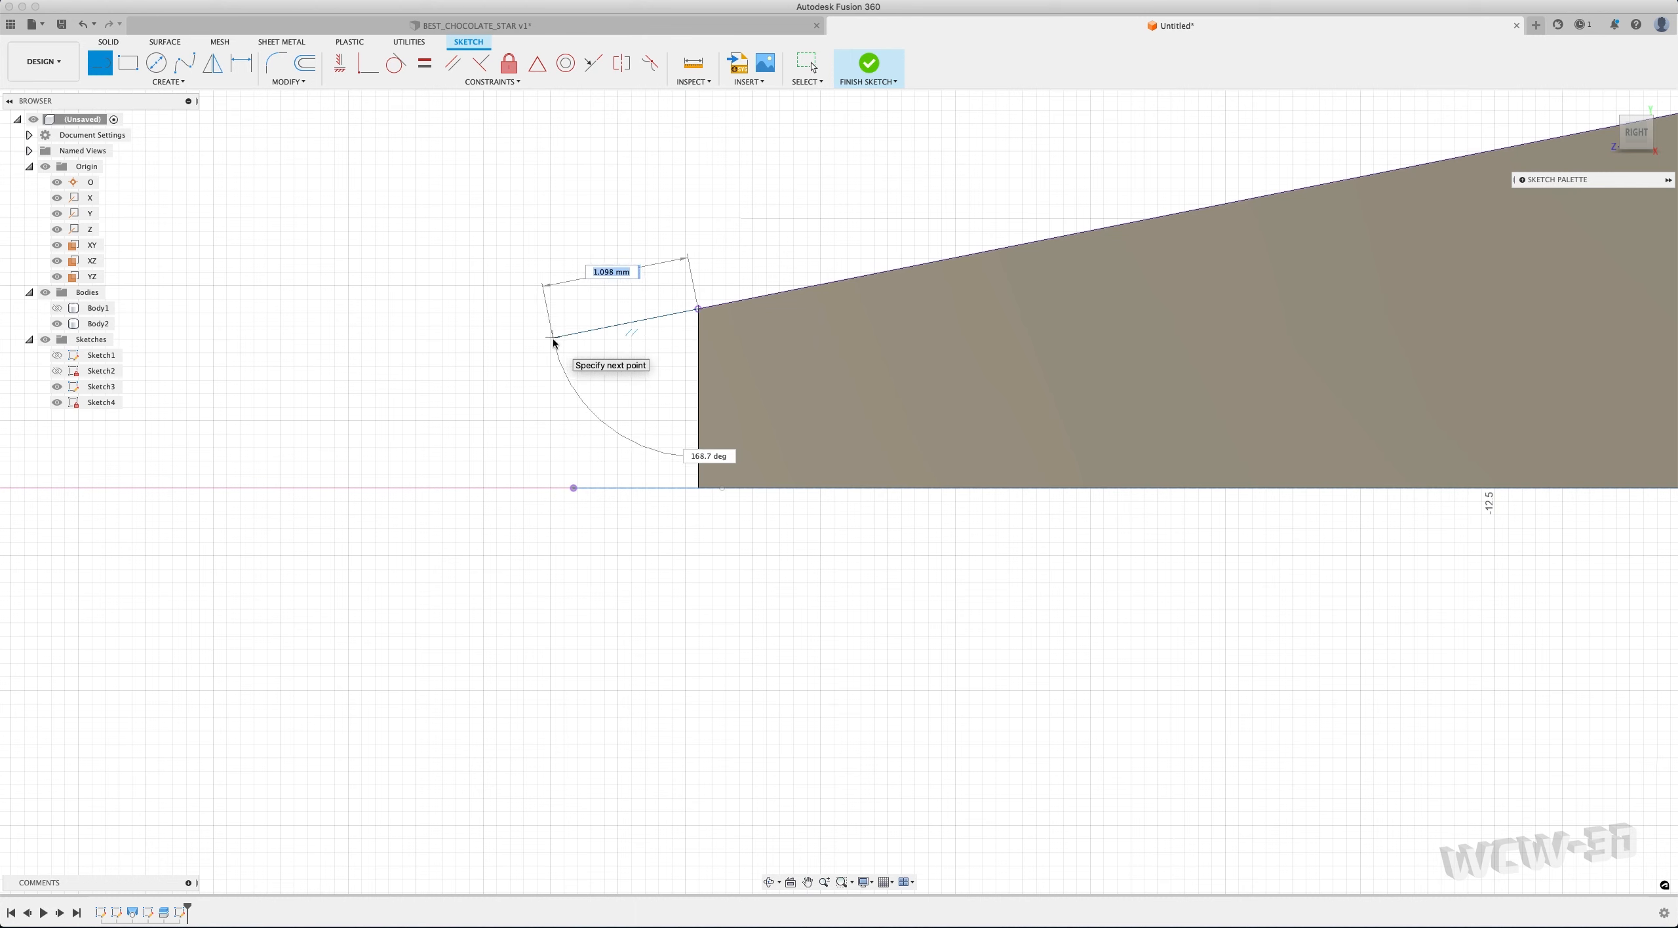
click(553, 338)
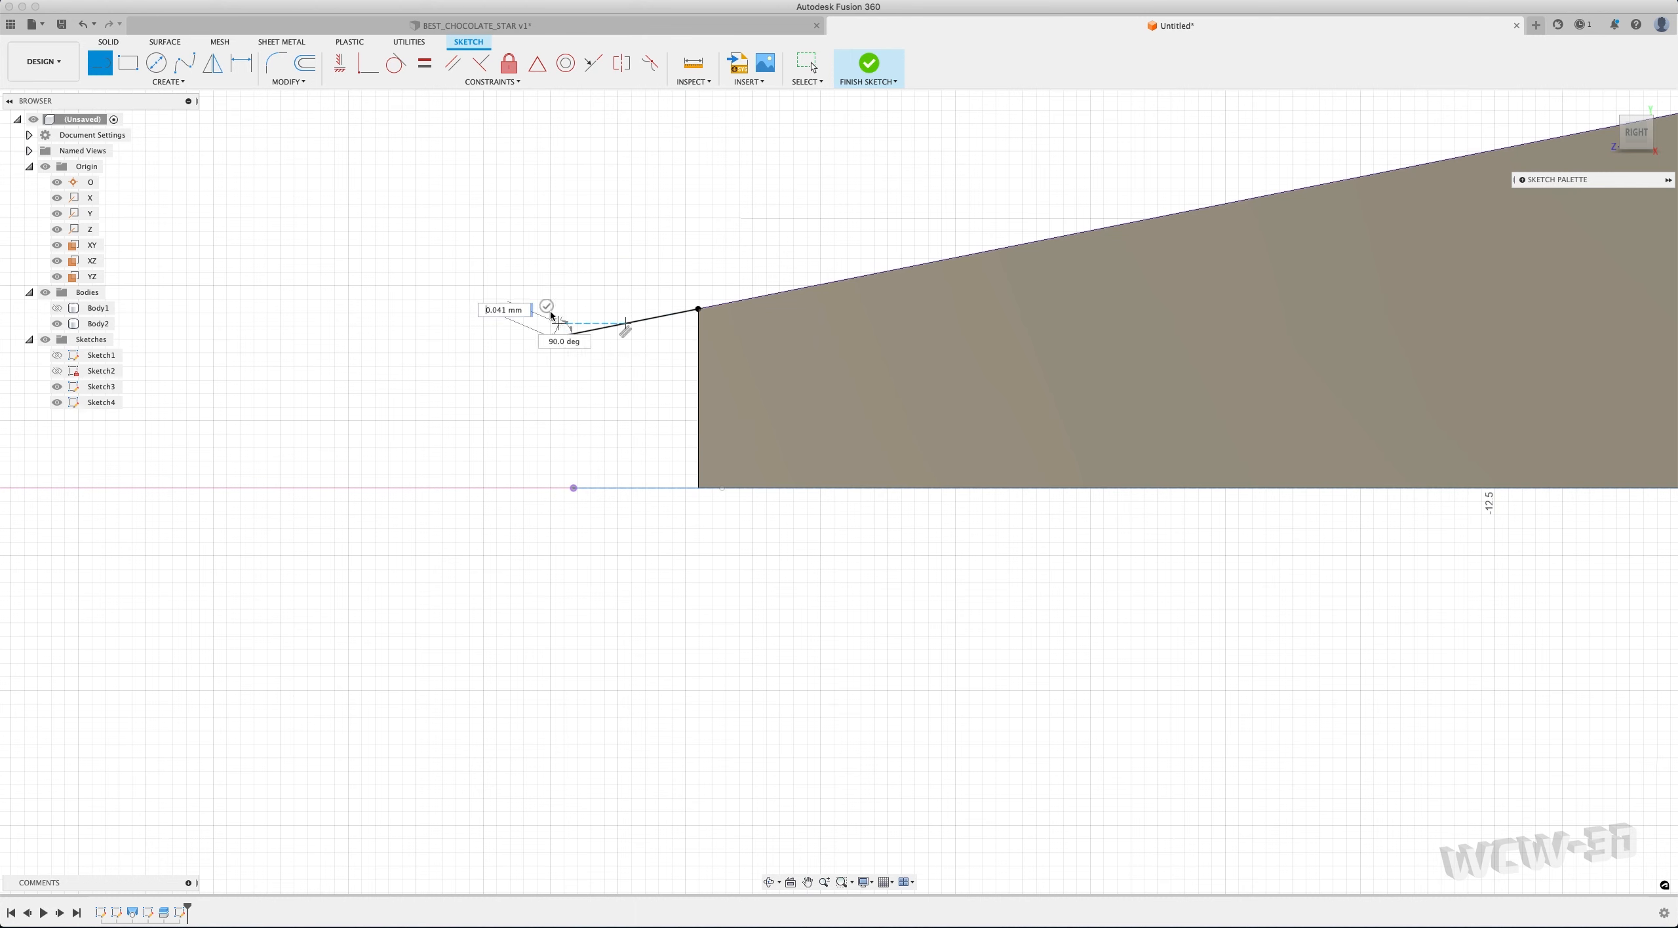
click(547, 307)
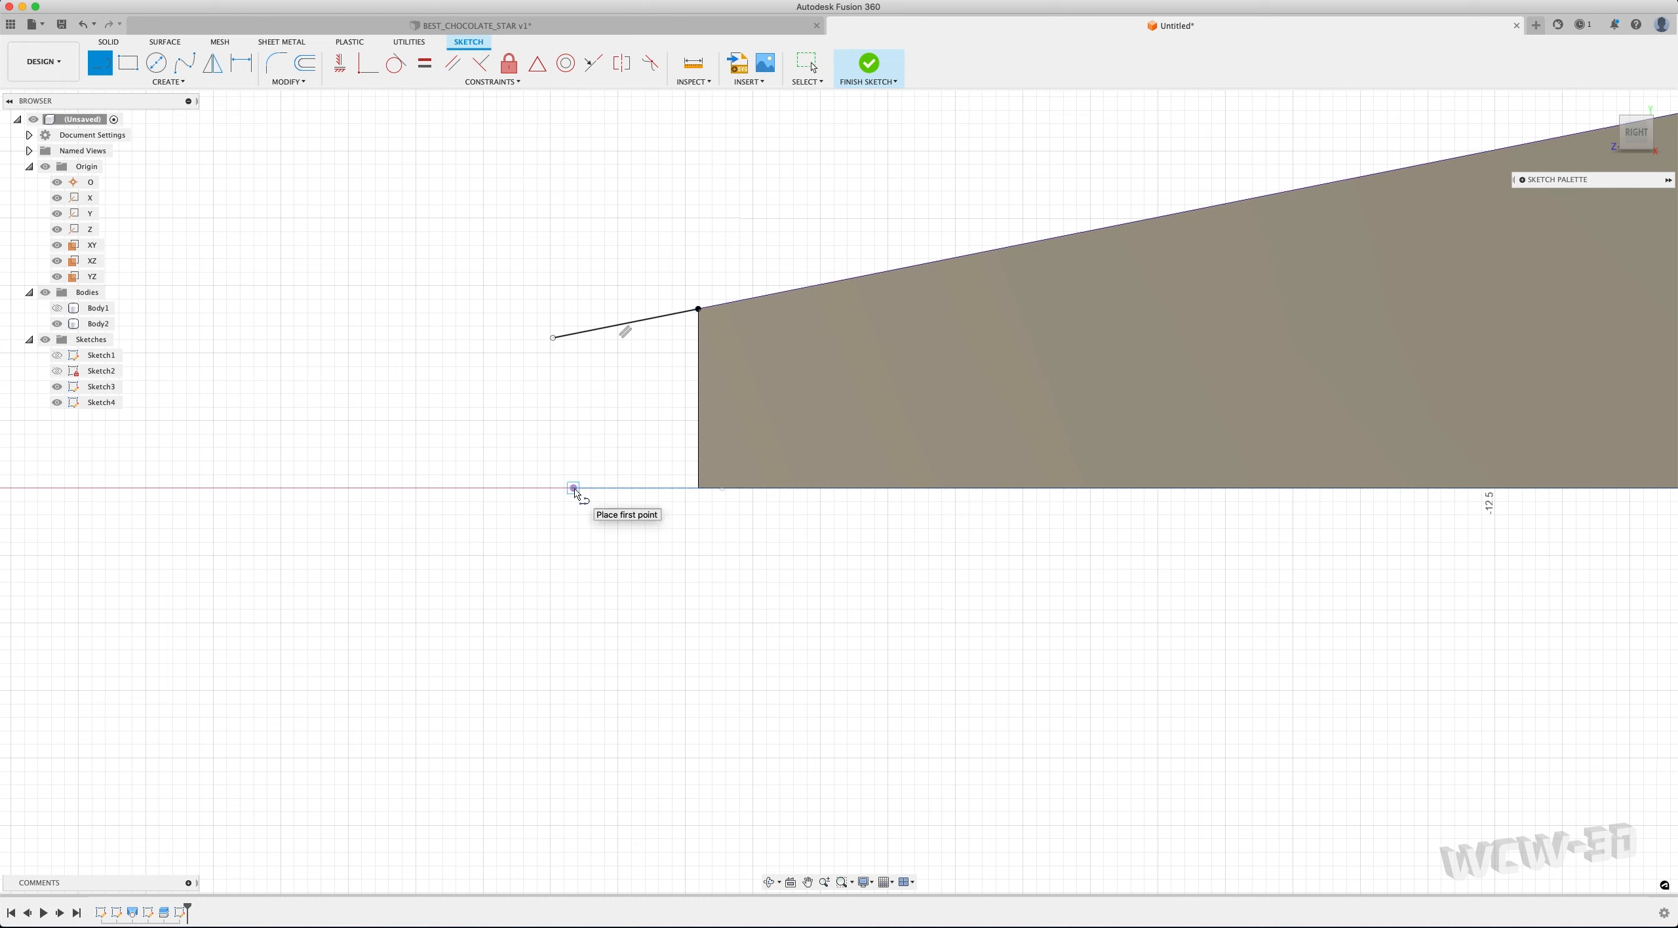
click(574, 488)
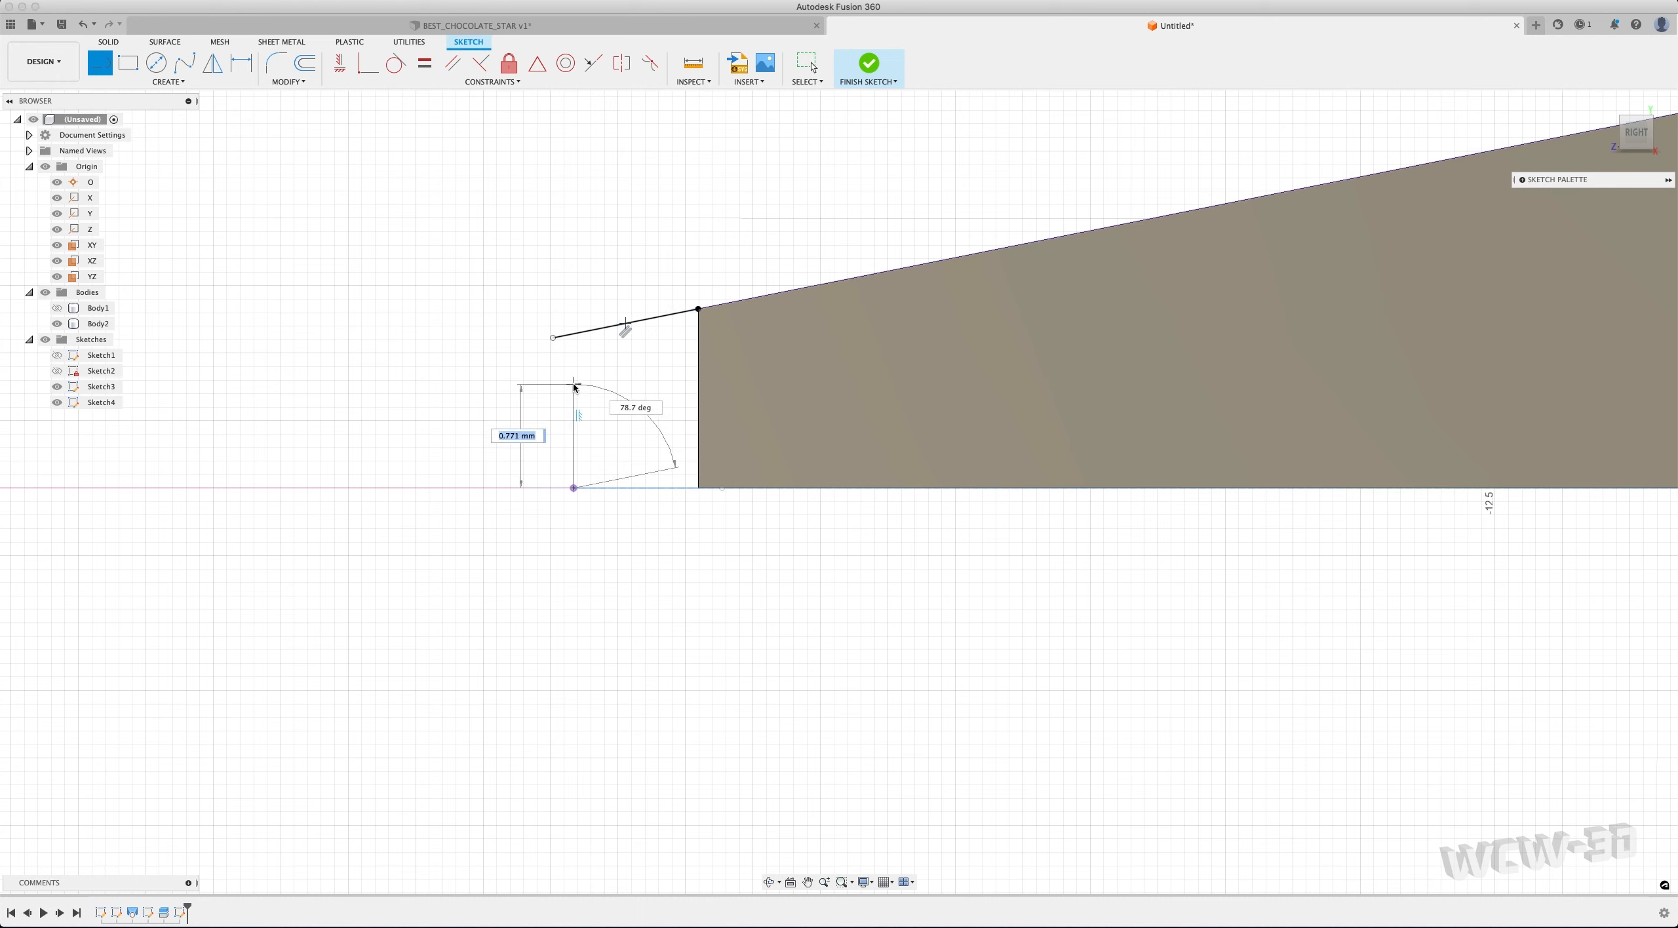
click(573, 385)
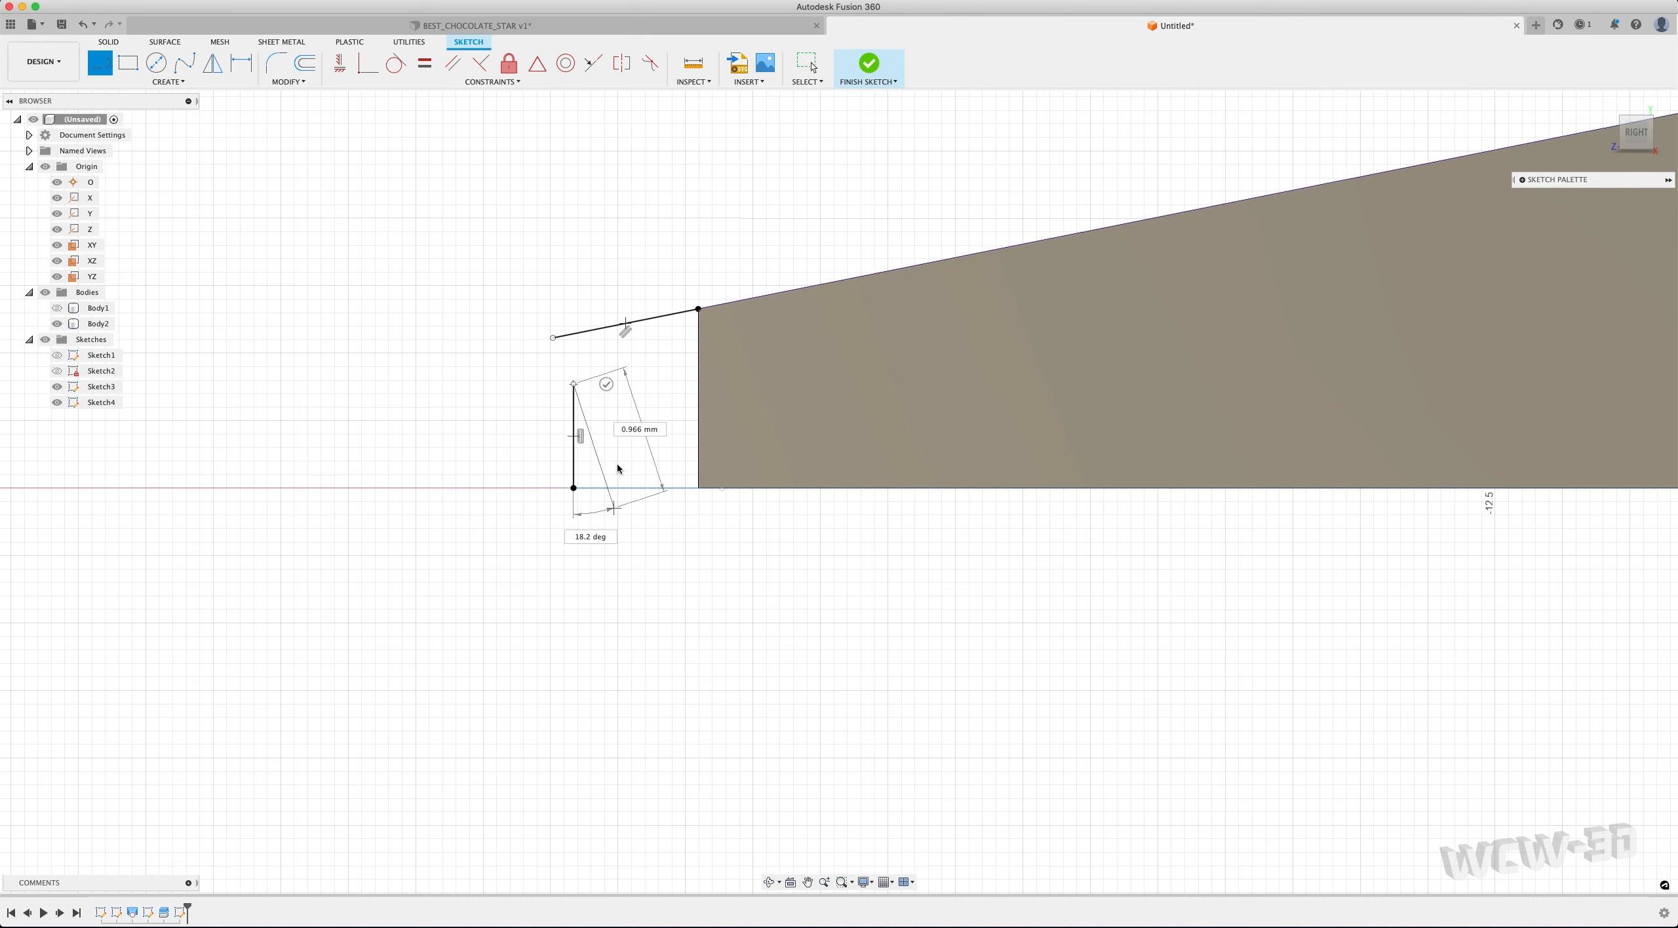
click(607, 384)
key(Escape)
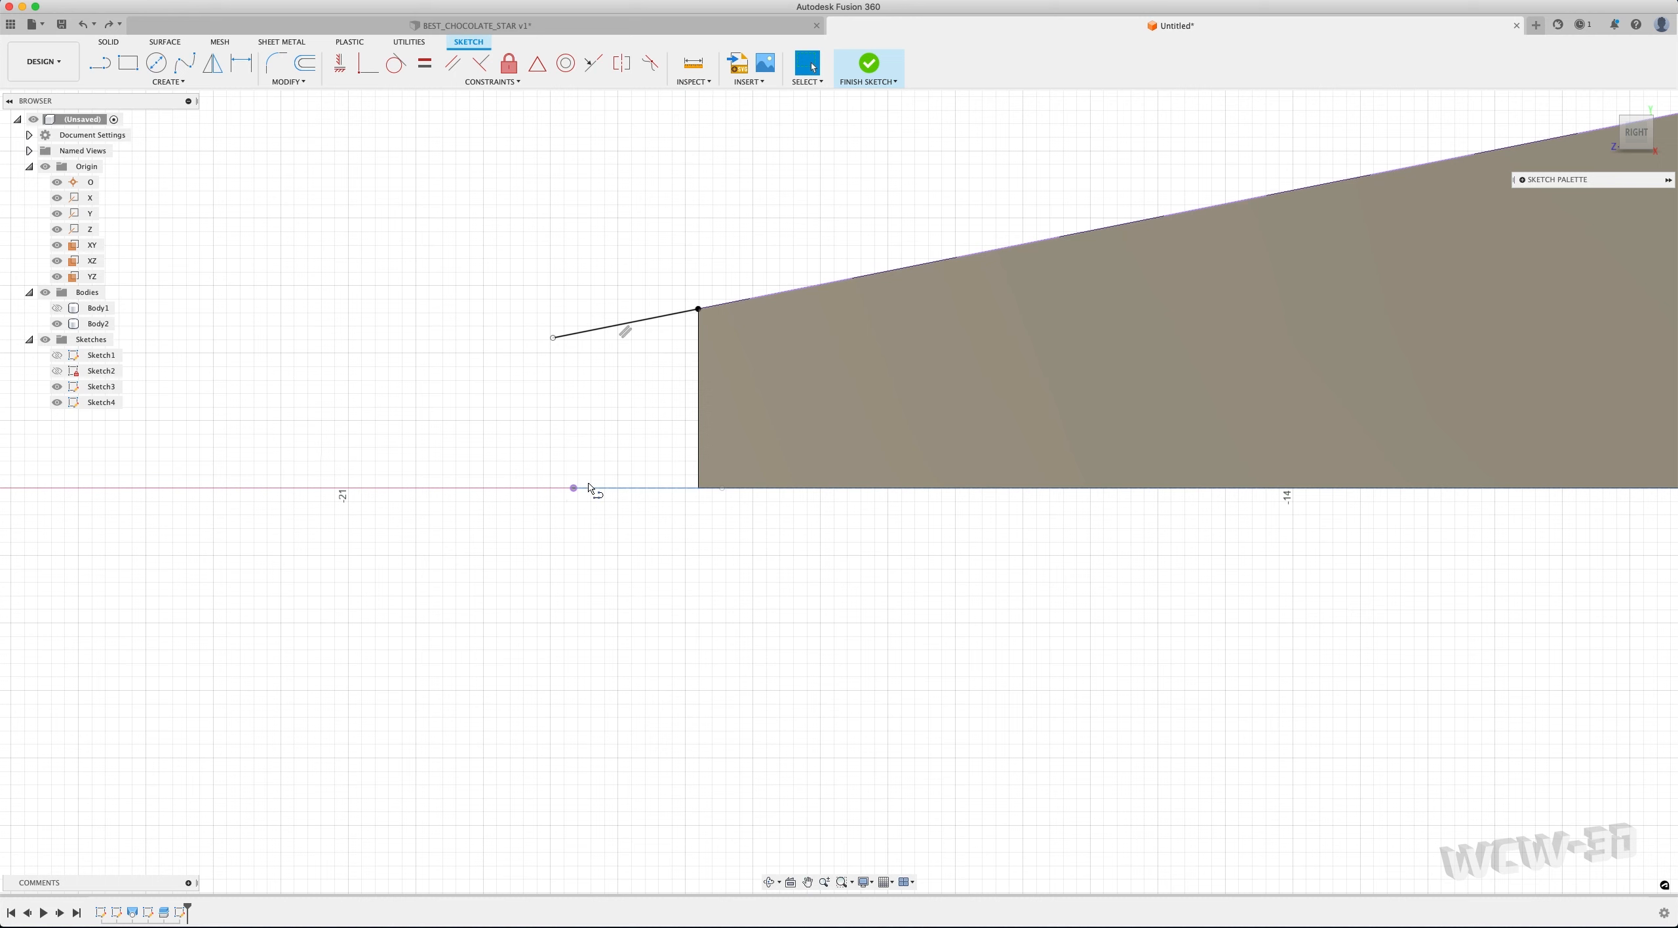
Draw a line about 1.6 mm long from the projected tip point at 75° to the base, crossing the sloped extension line
key(l)
click(573, 488)
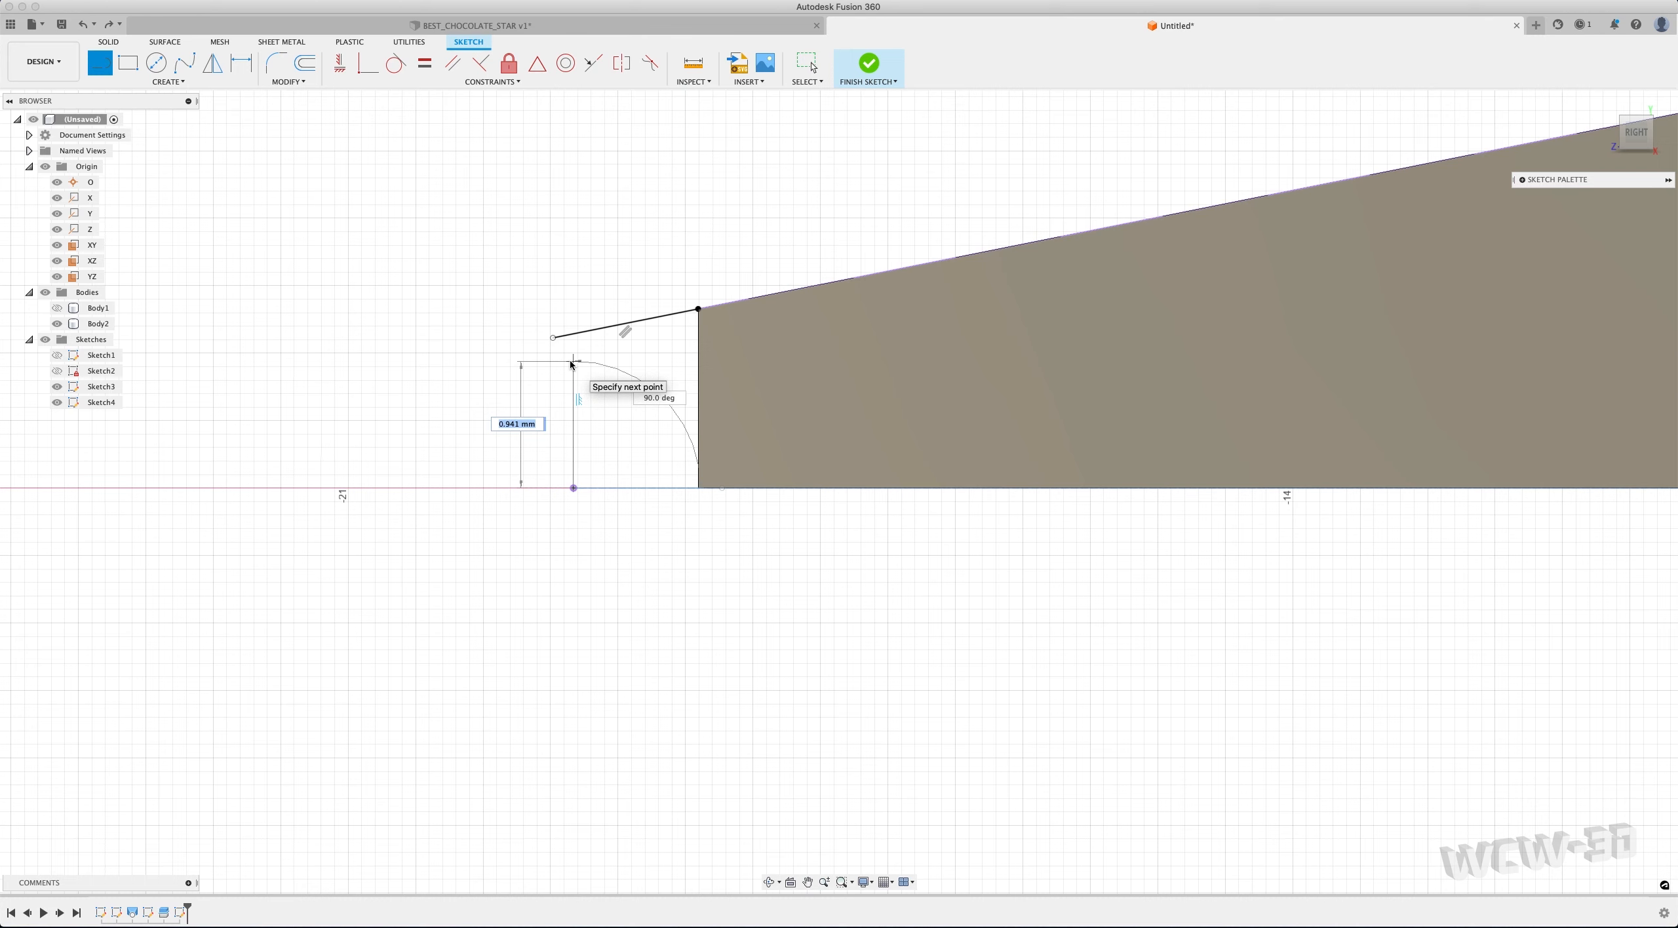
key(Tab)
text(75)
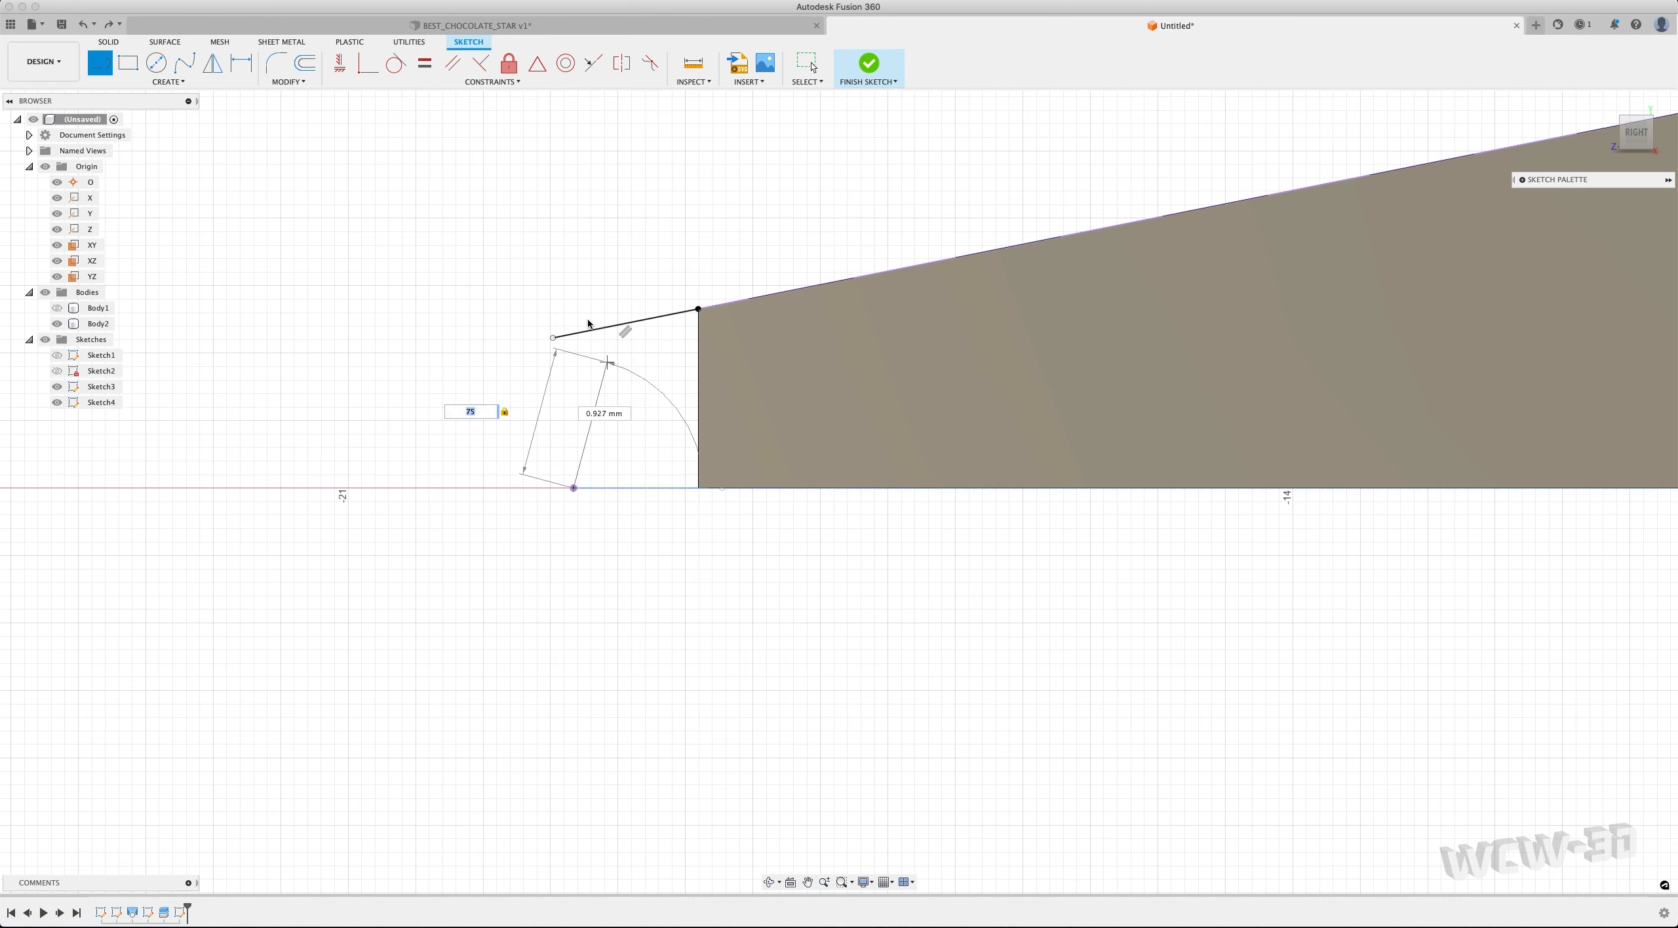
click(633, 278)
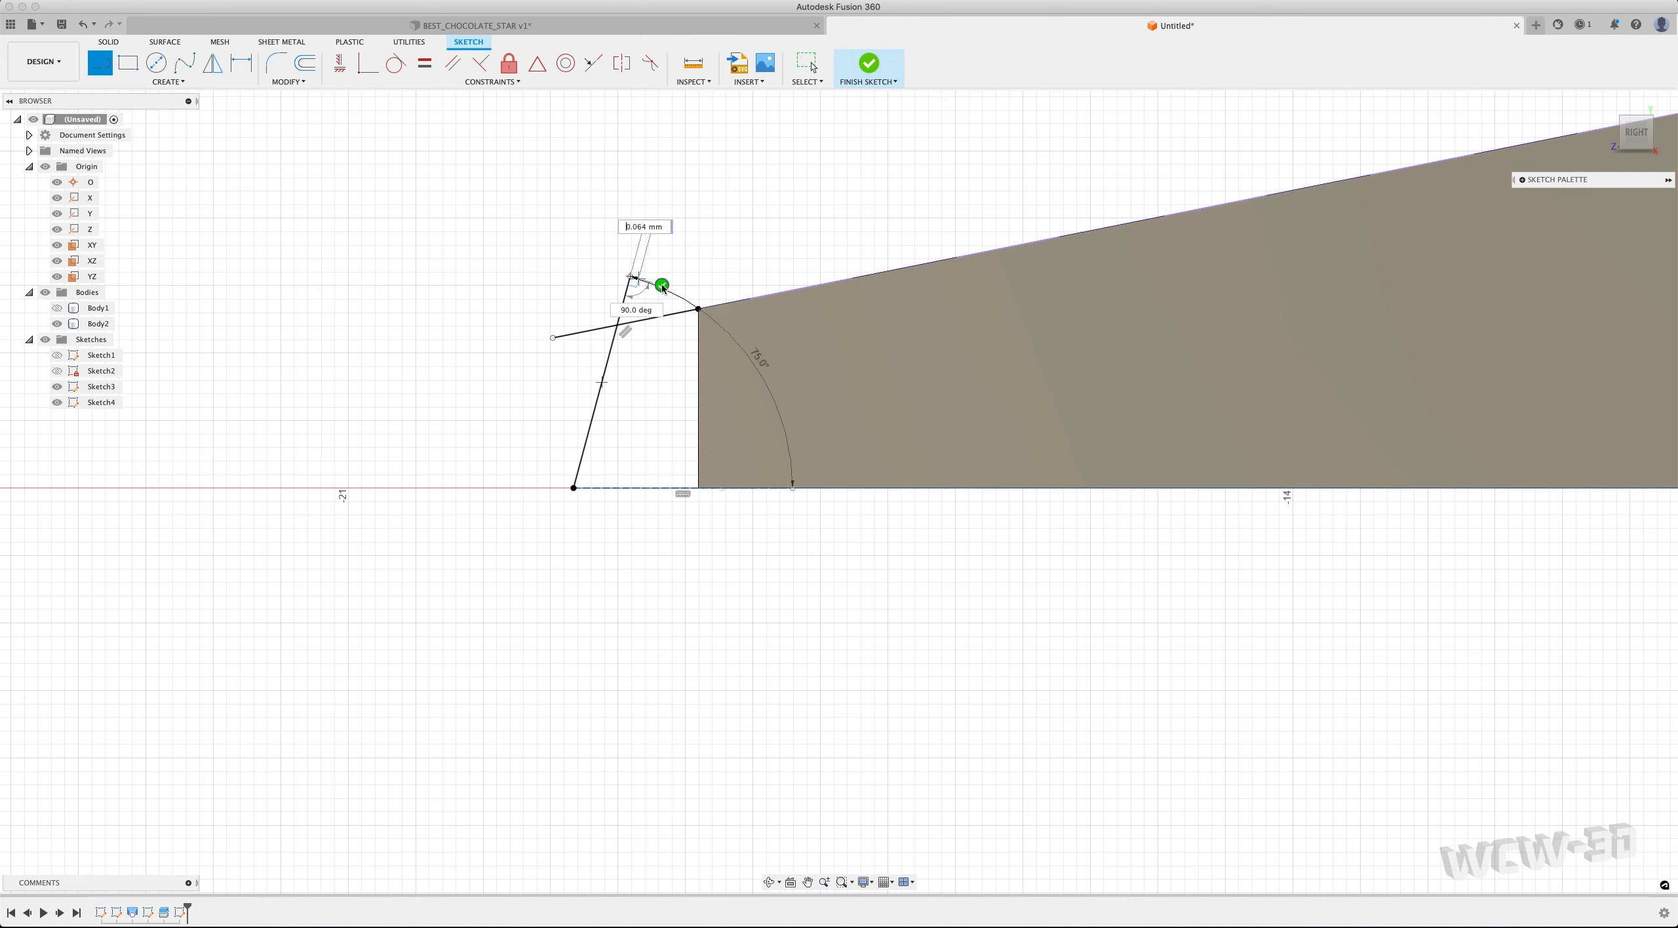
key(Escape)
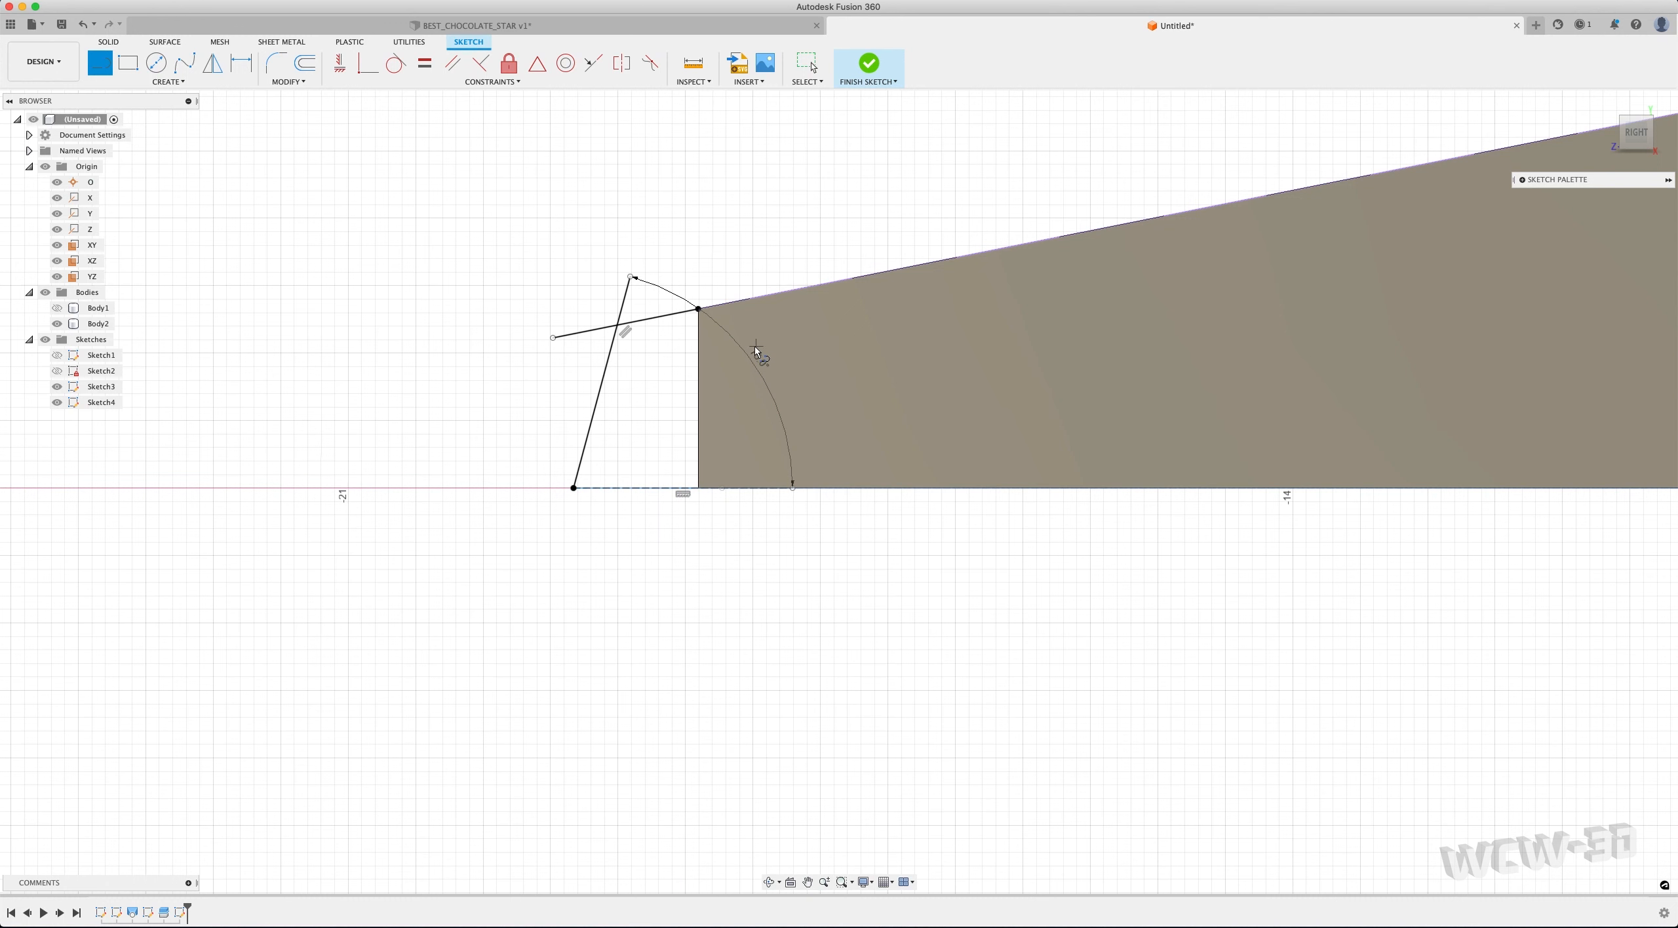
key(Escape)
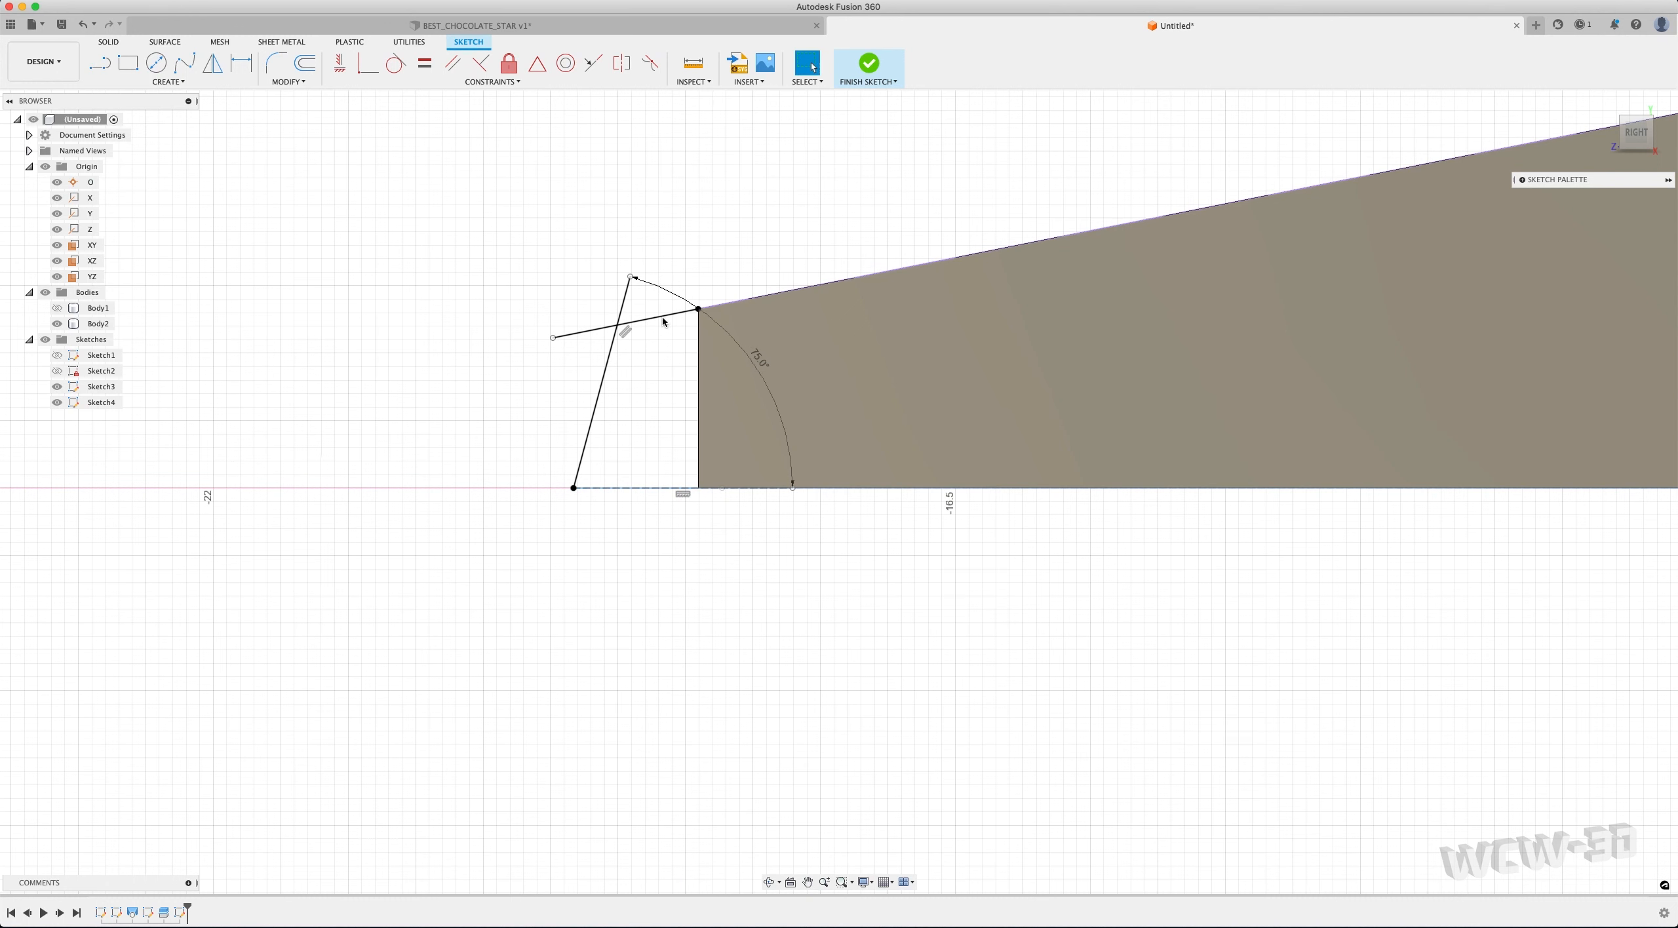
Fillet the corner between the 75° line and the sloped extension line, adjusting the radius to 0.965 mm so the arc reaches the body's upper tip corner
scroll(698, 395, up, 2)
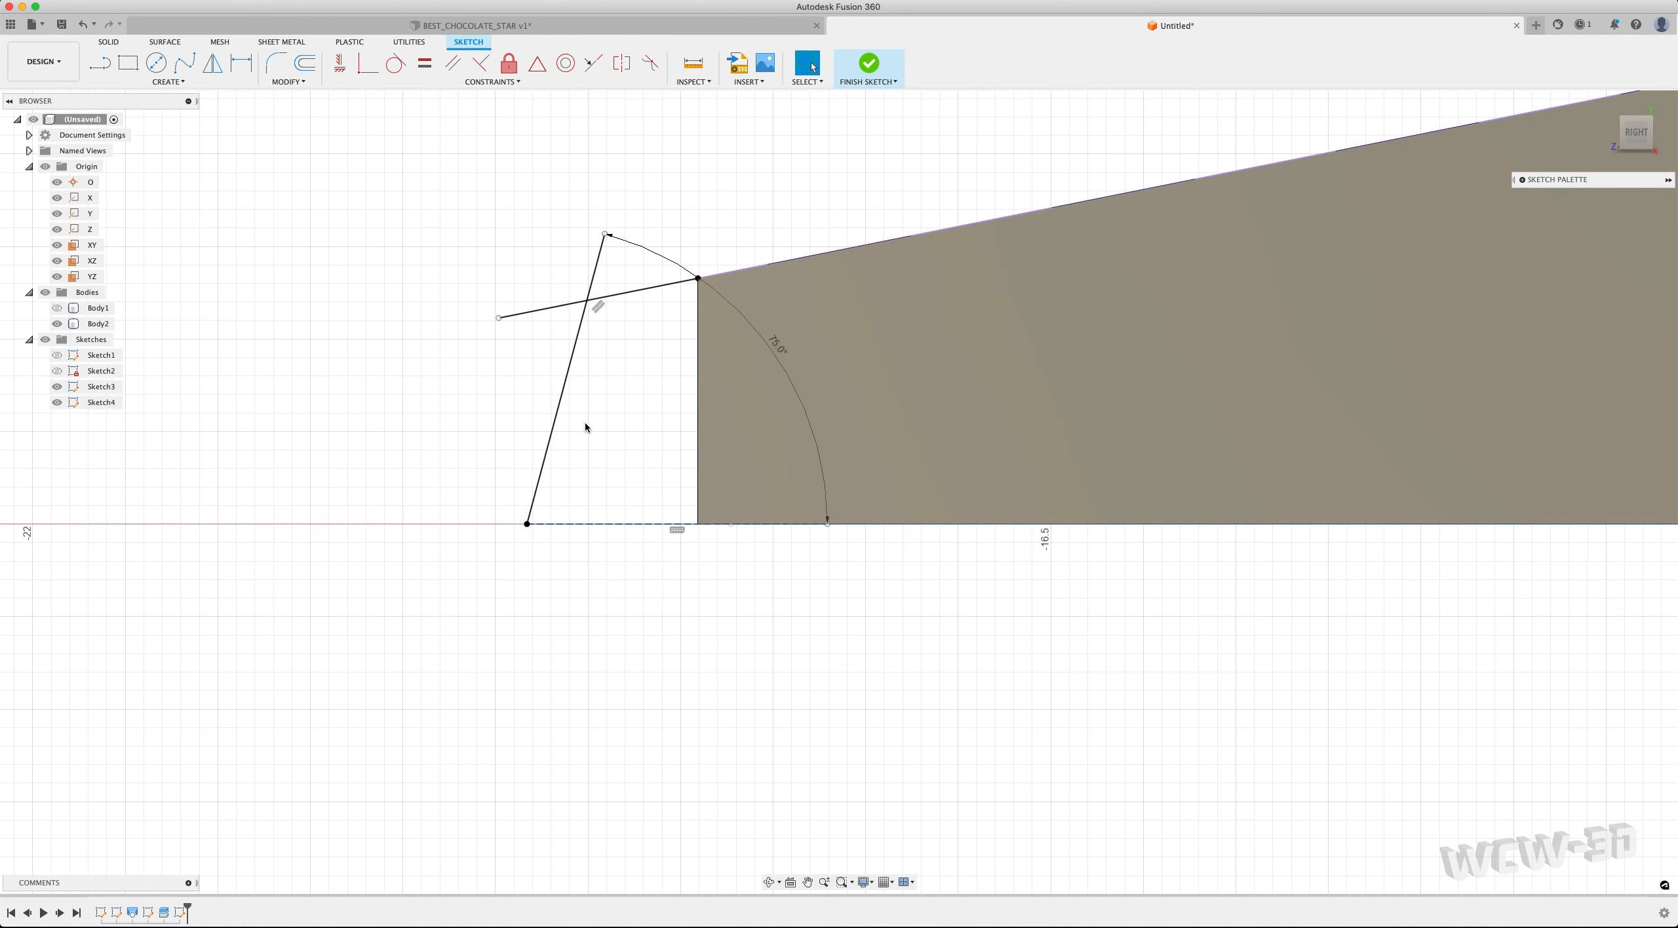
scroll(615, 406, up, 1)
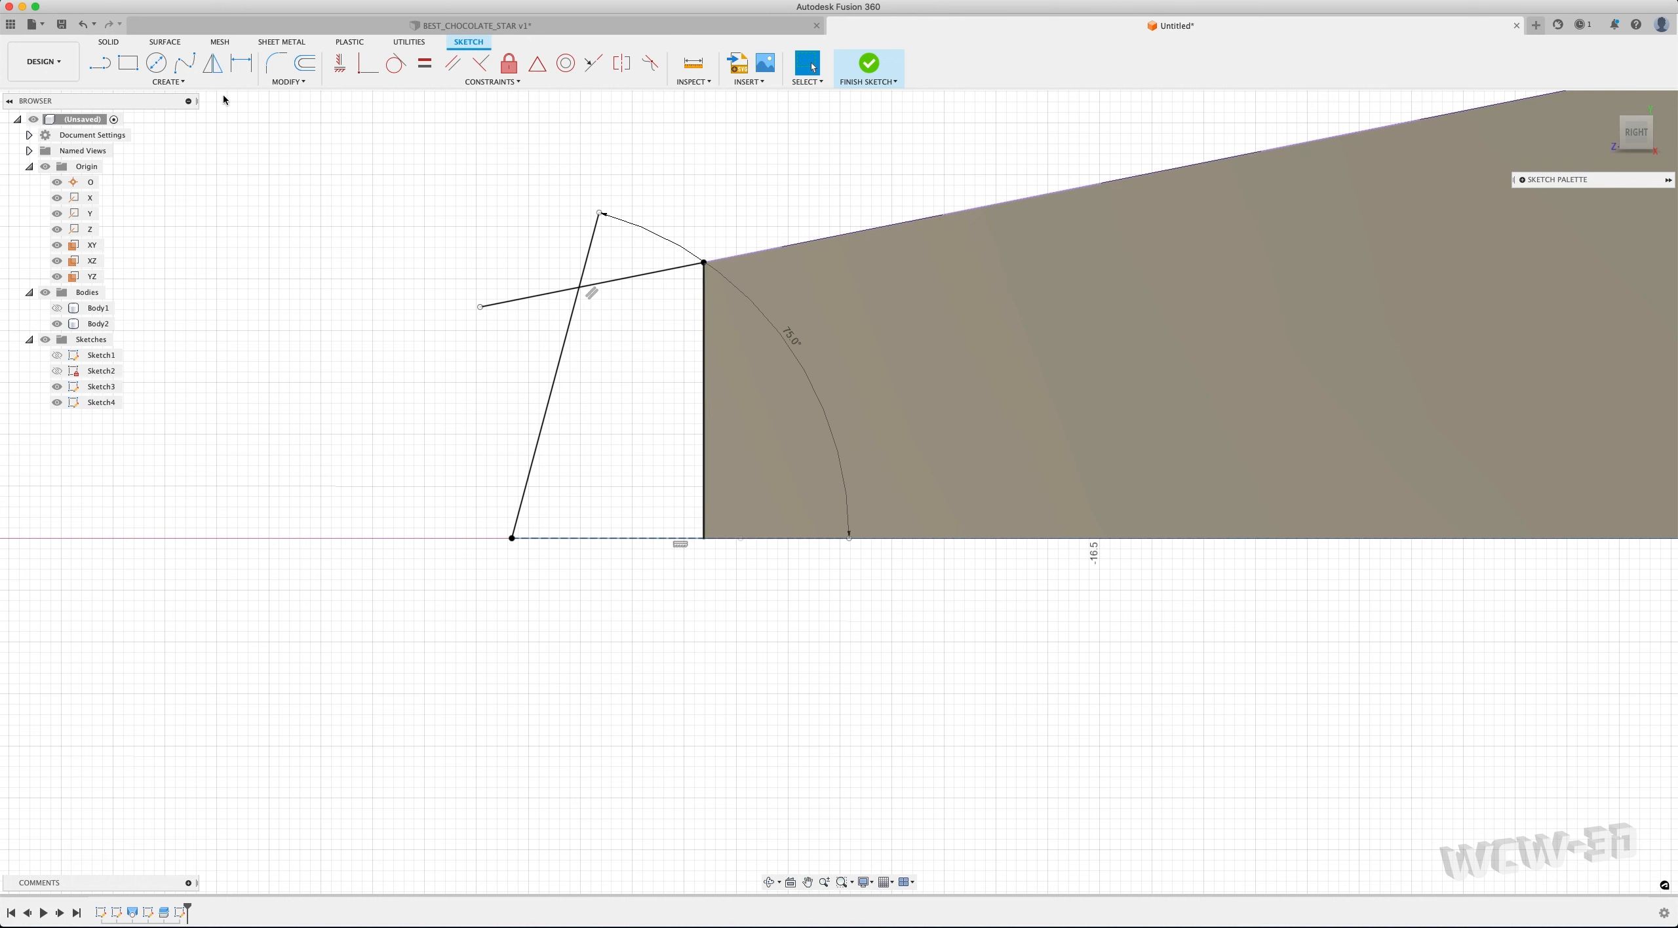
click(295, 83)
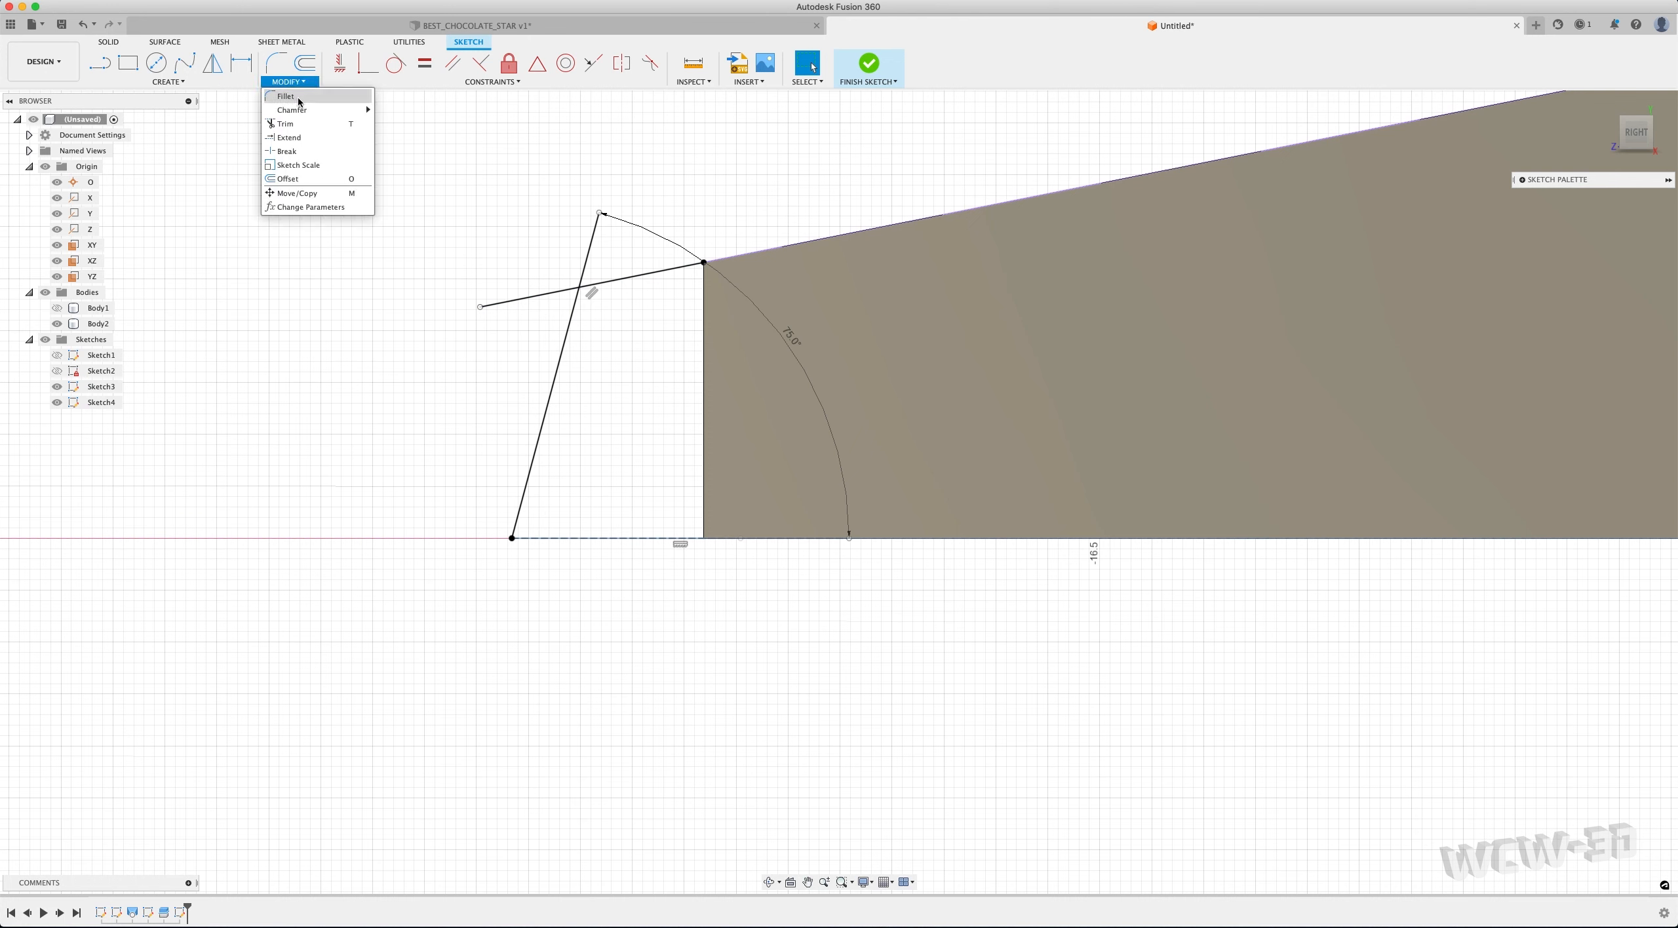
click(299, 98)
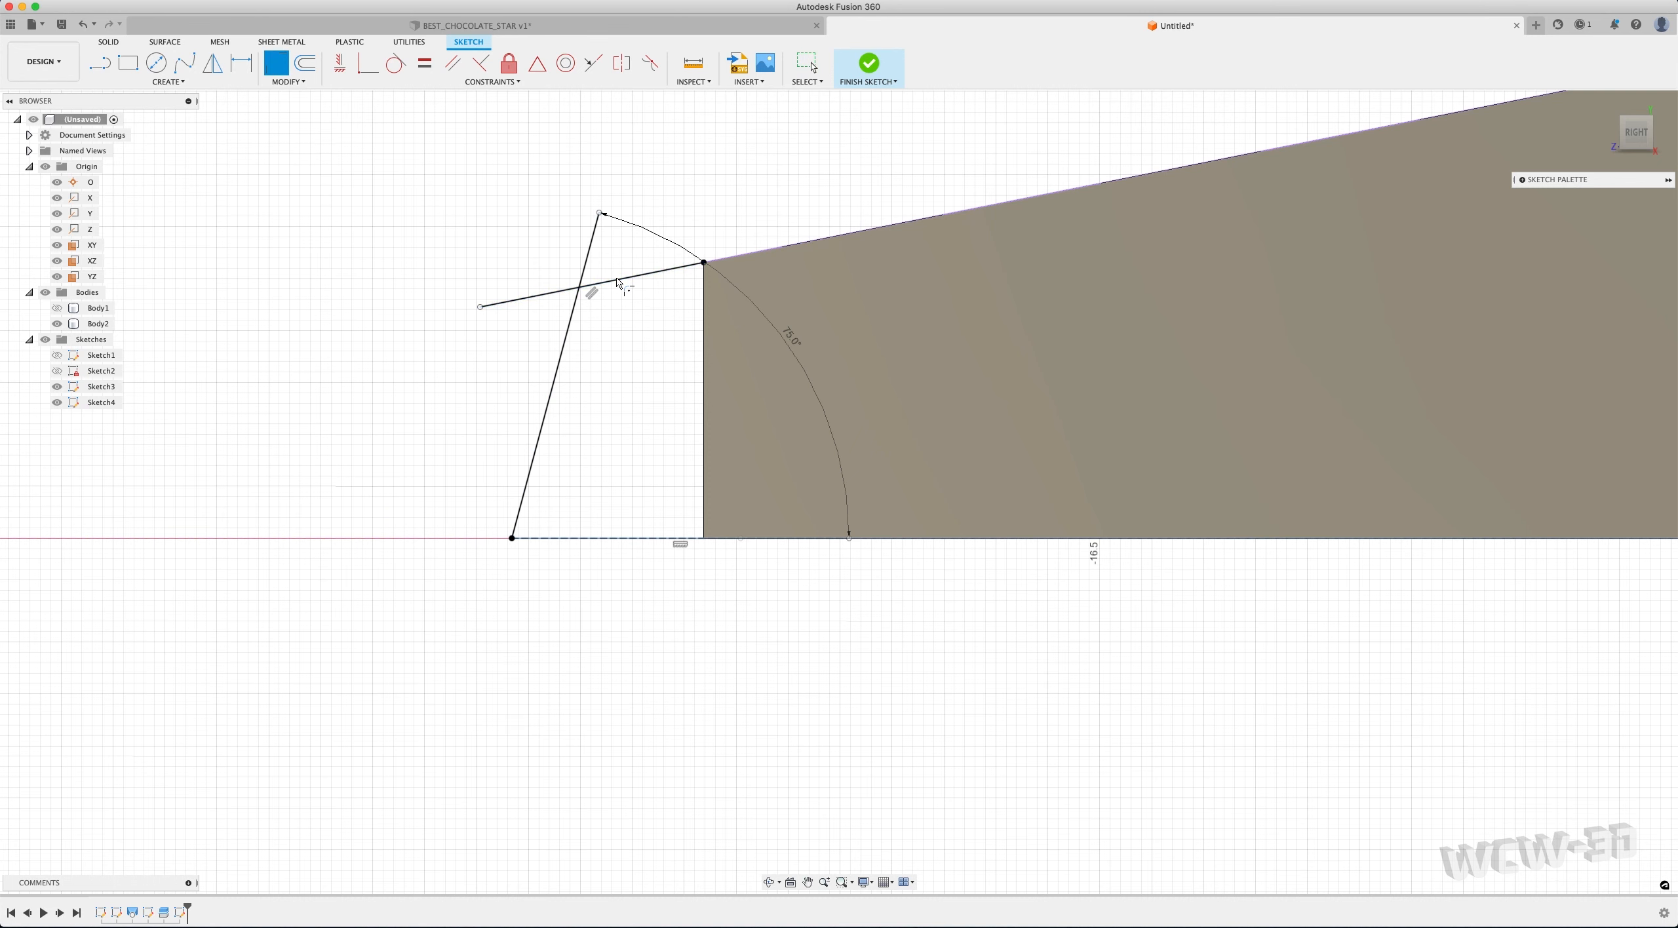
click(565, 342)
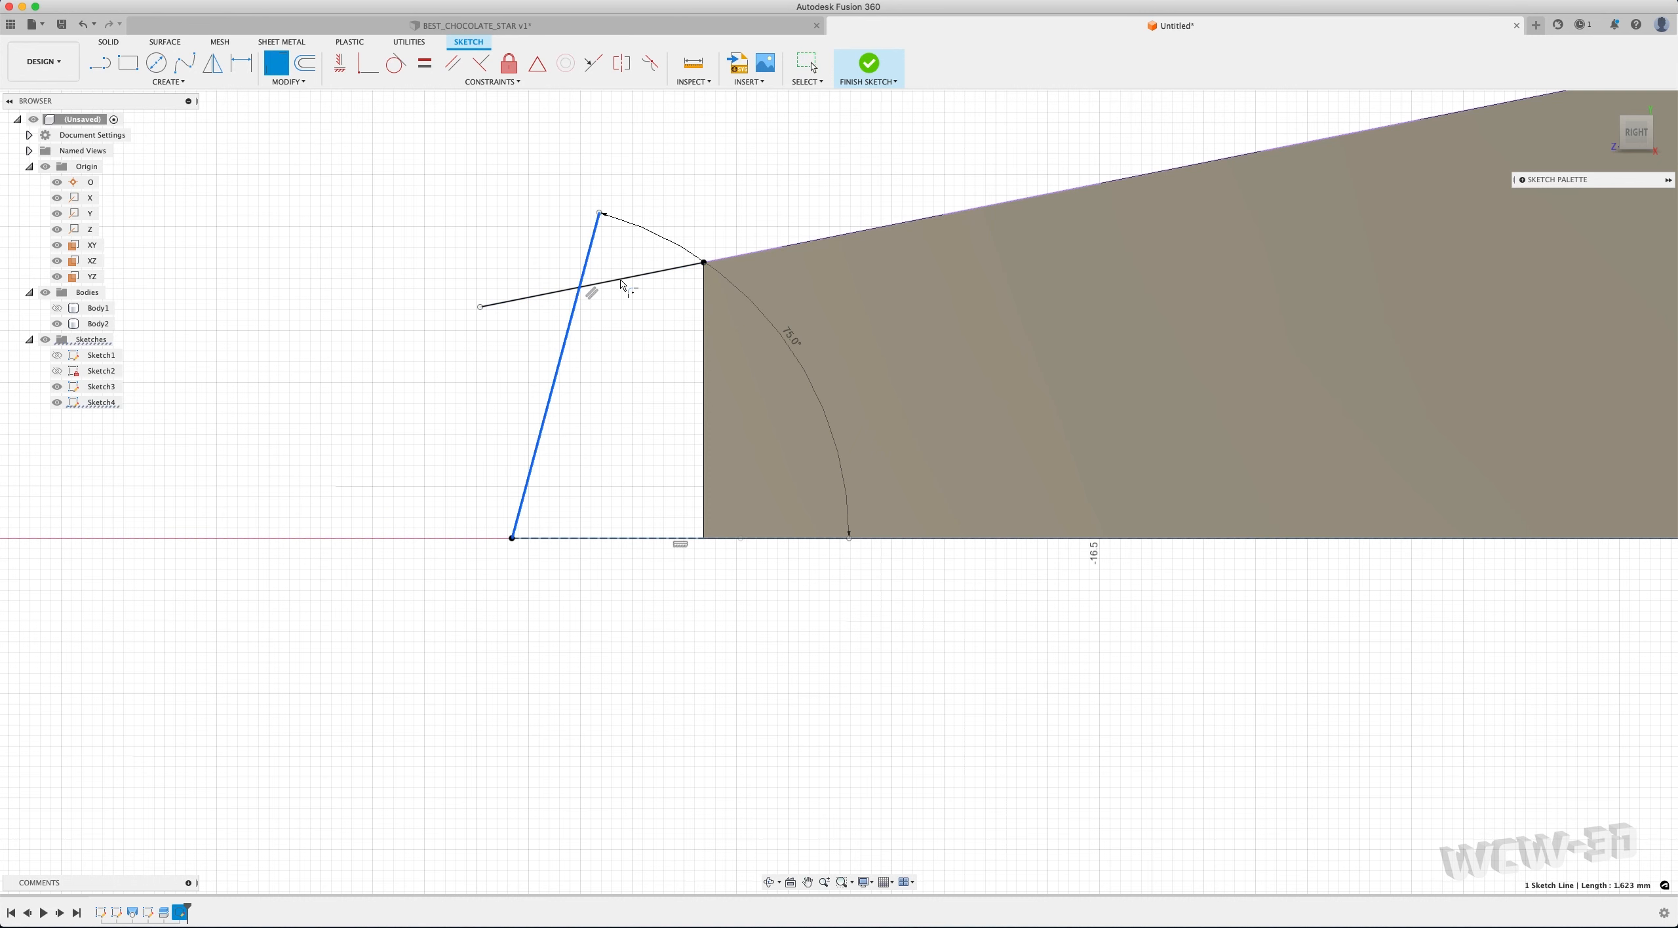
click(624, 279)
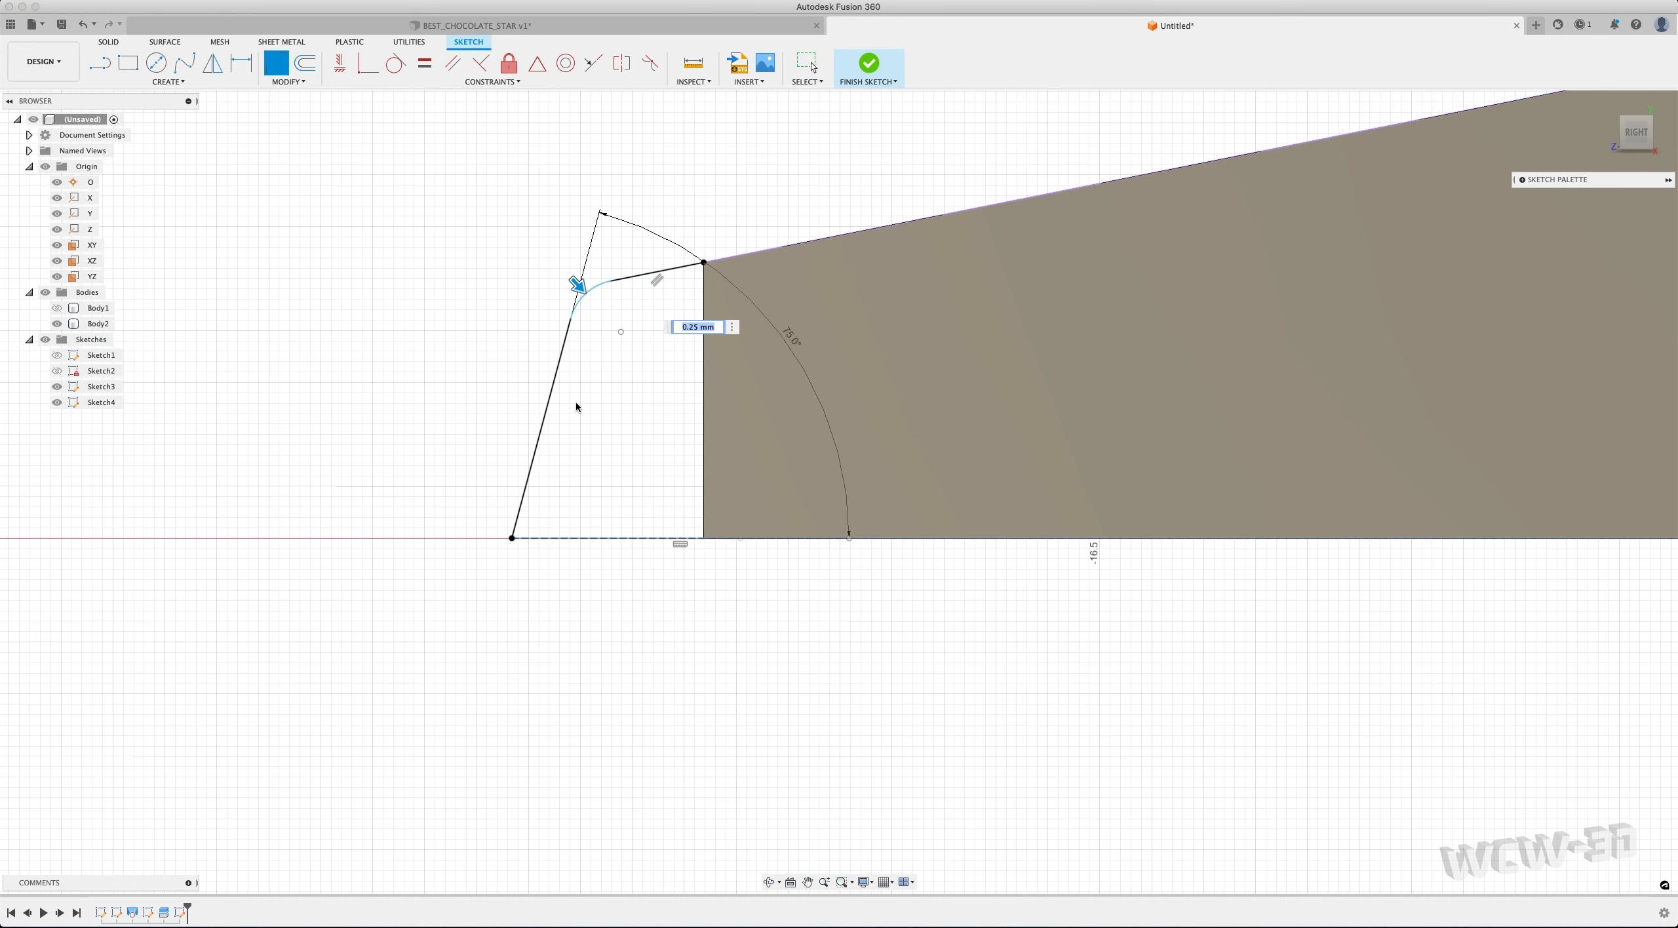
scroll(577, 401, up, 2)
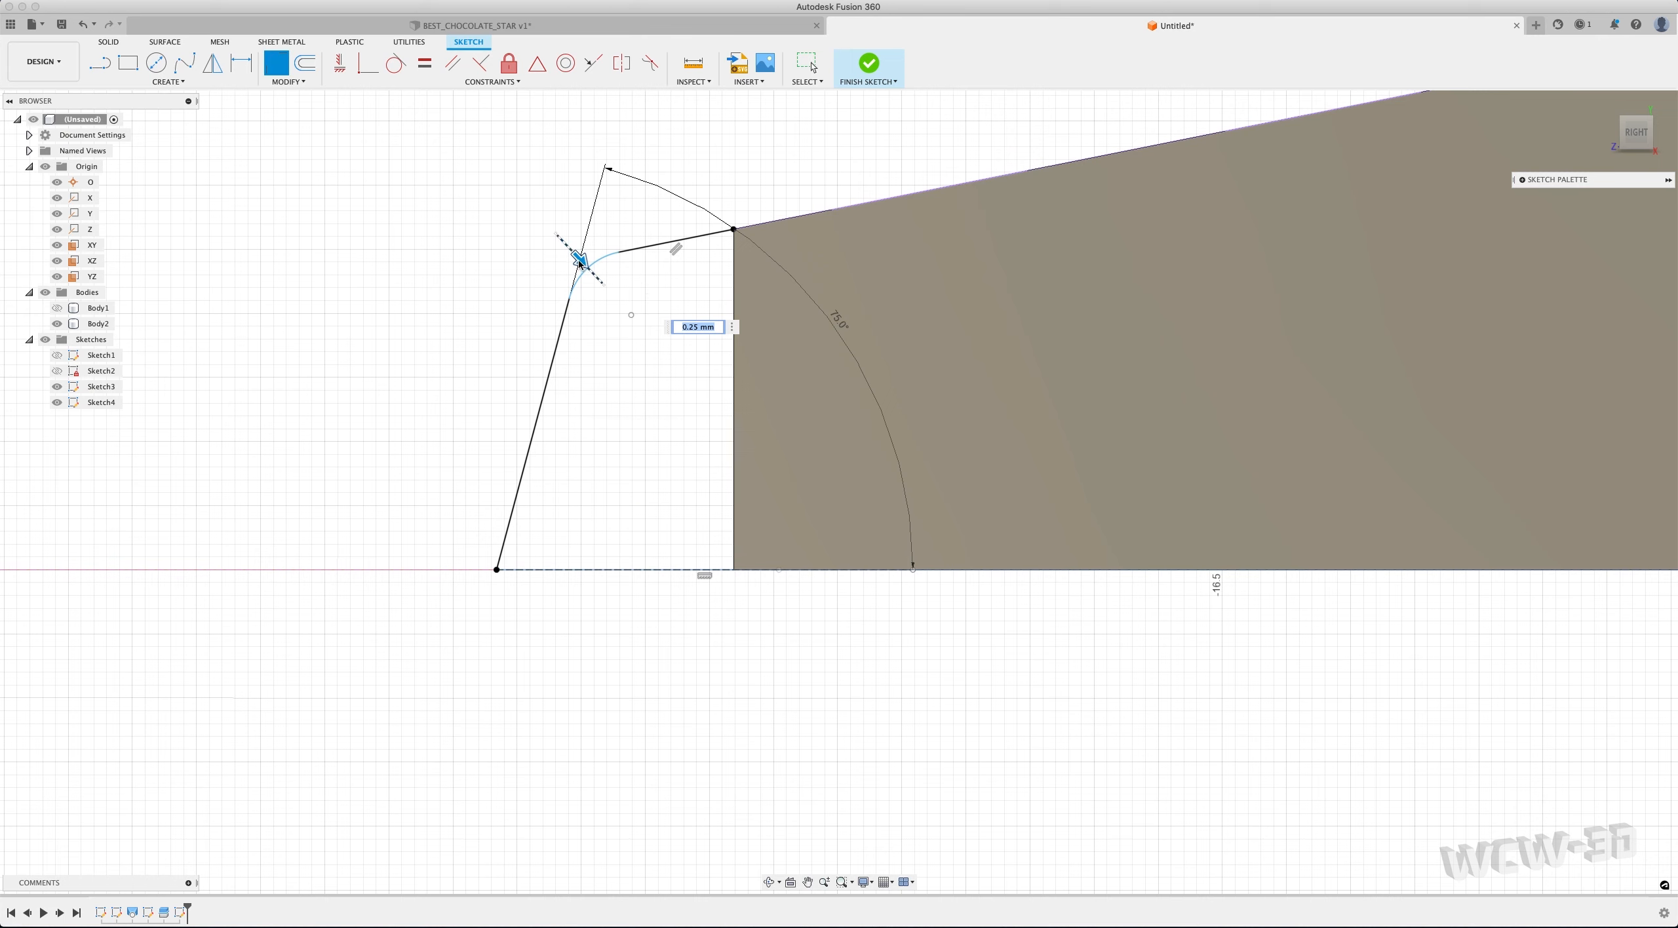
drag(580, 261, 595, 283)
scroll(732, 275, up, 8)
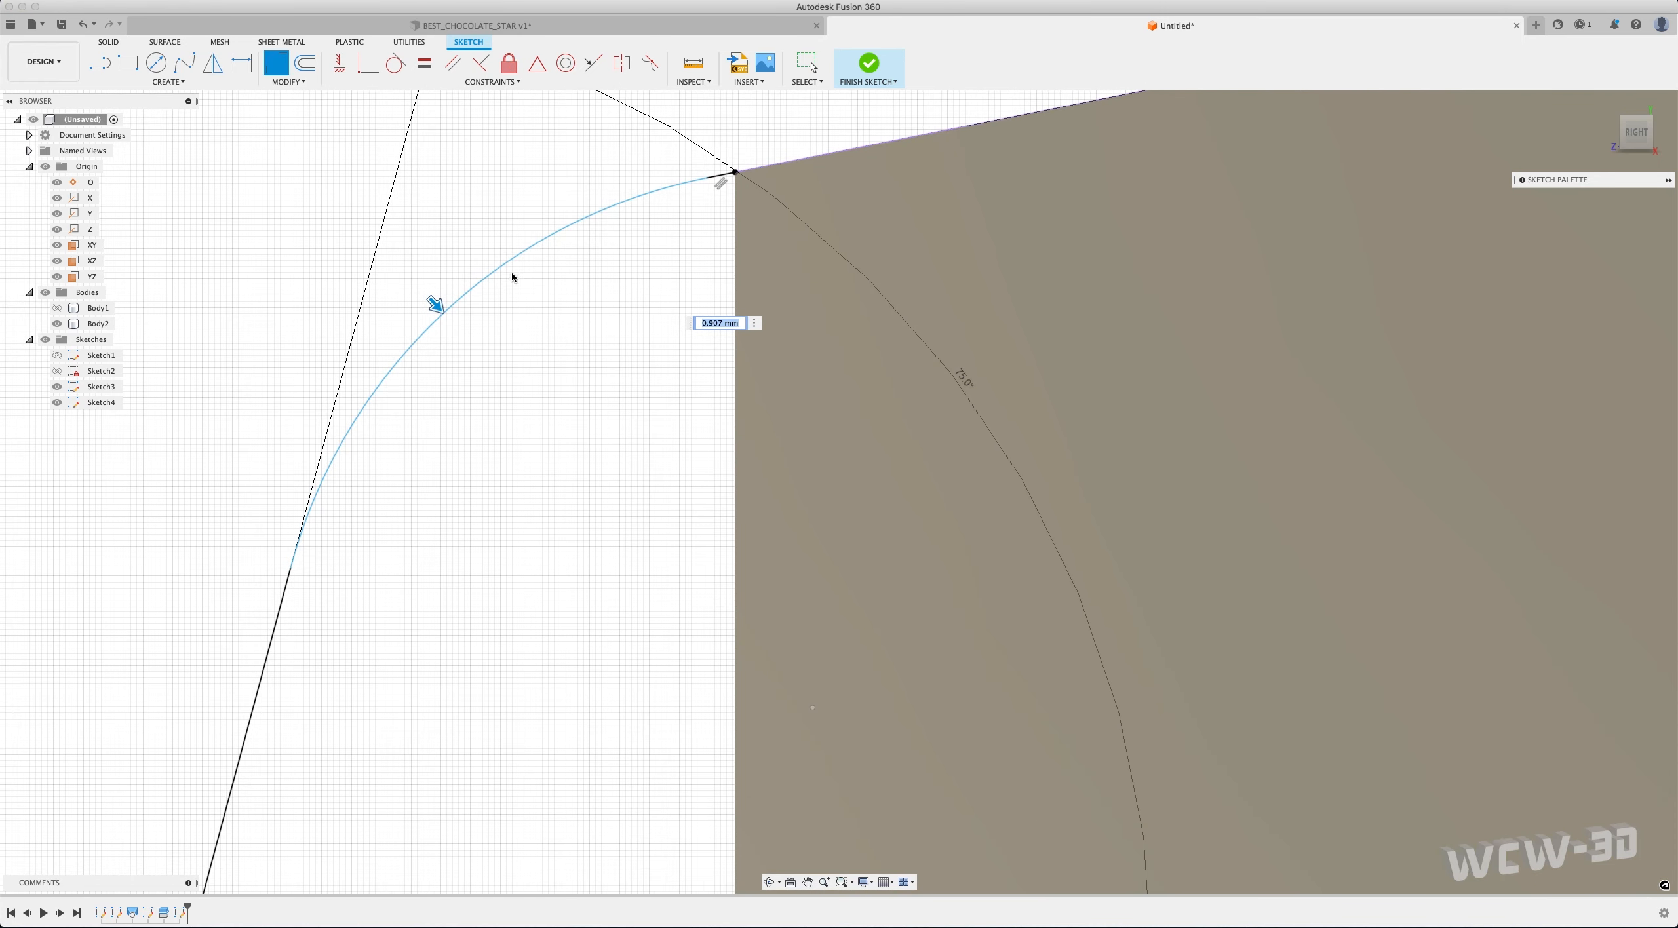
drag(435, 303, 464, 332)
scroll(749, 167, up, 5)
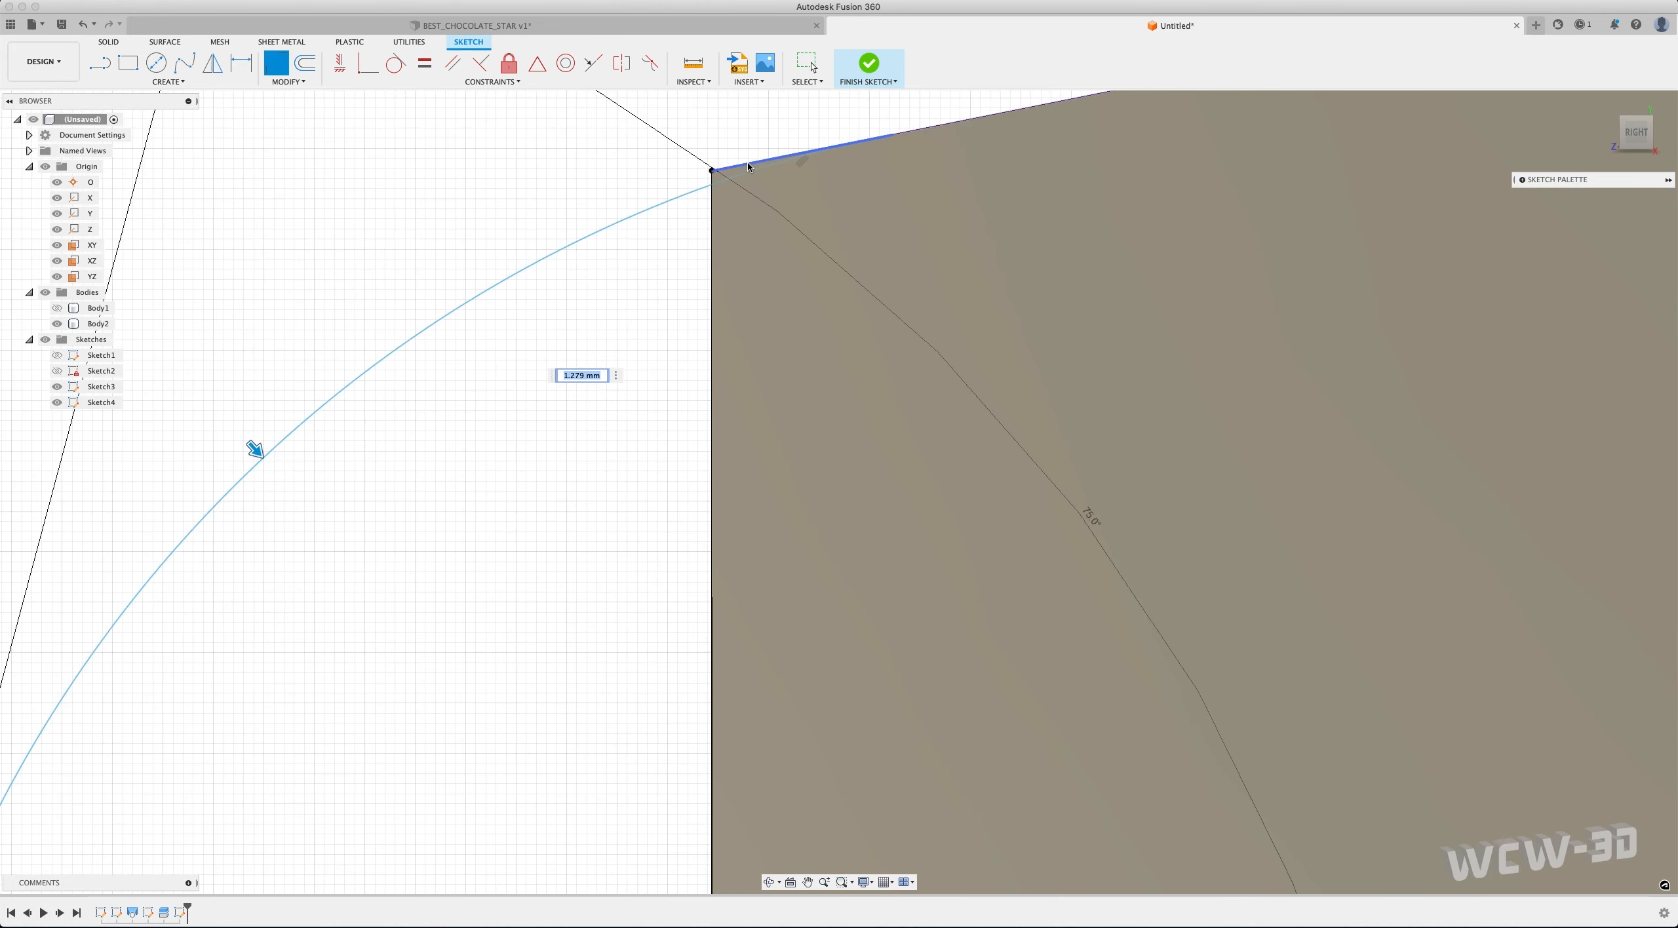
scroll(749, 167, up, 3)
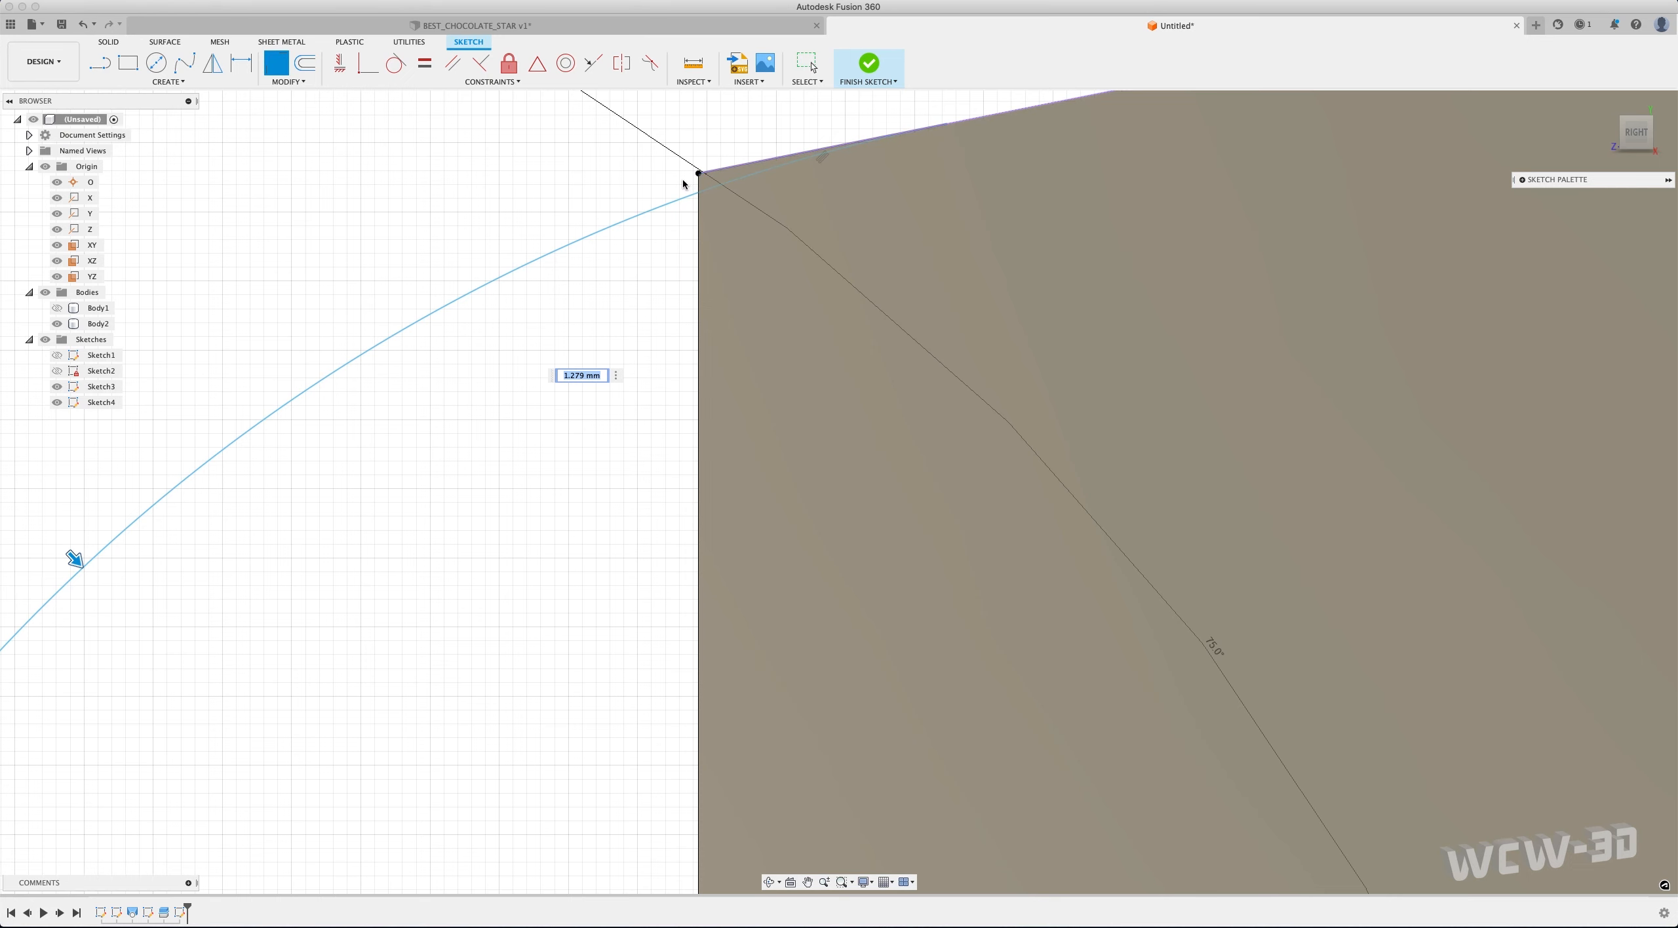
scroll(718, 218, down, 5)
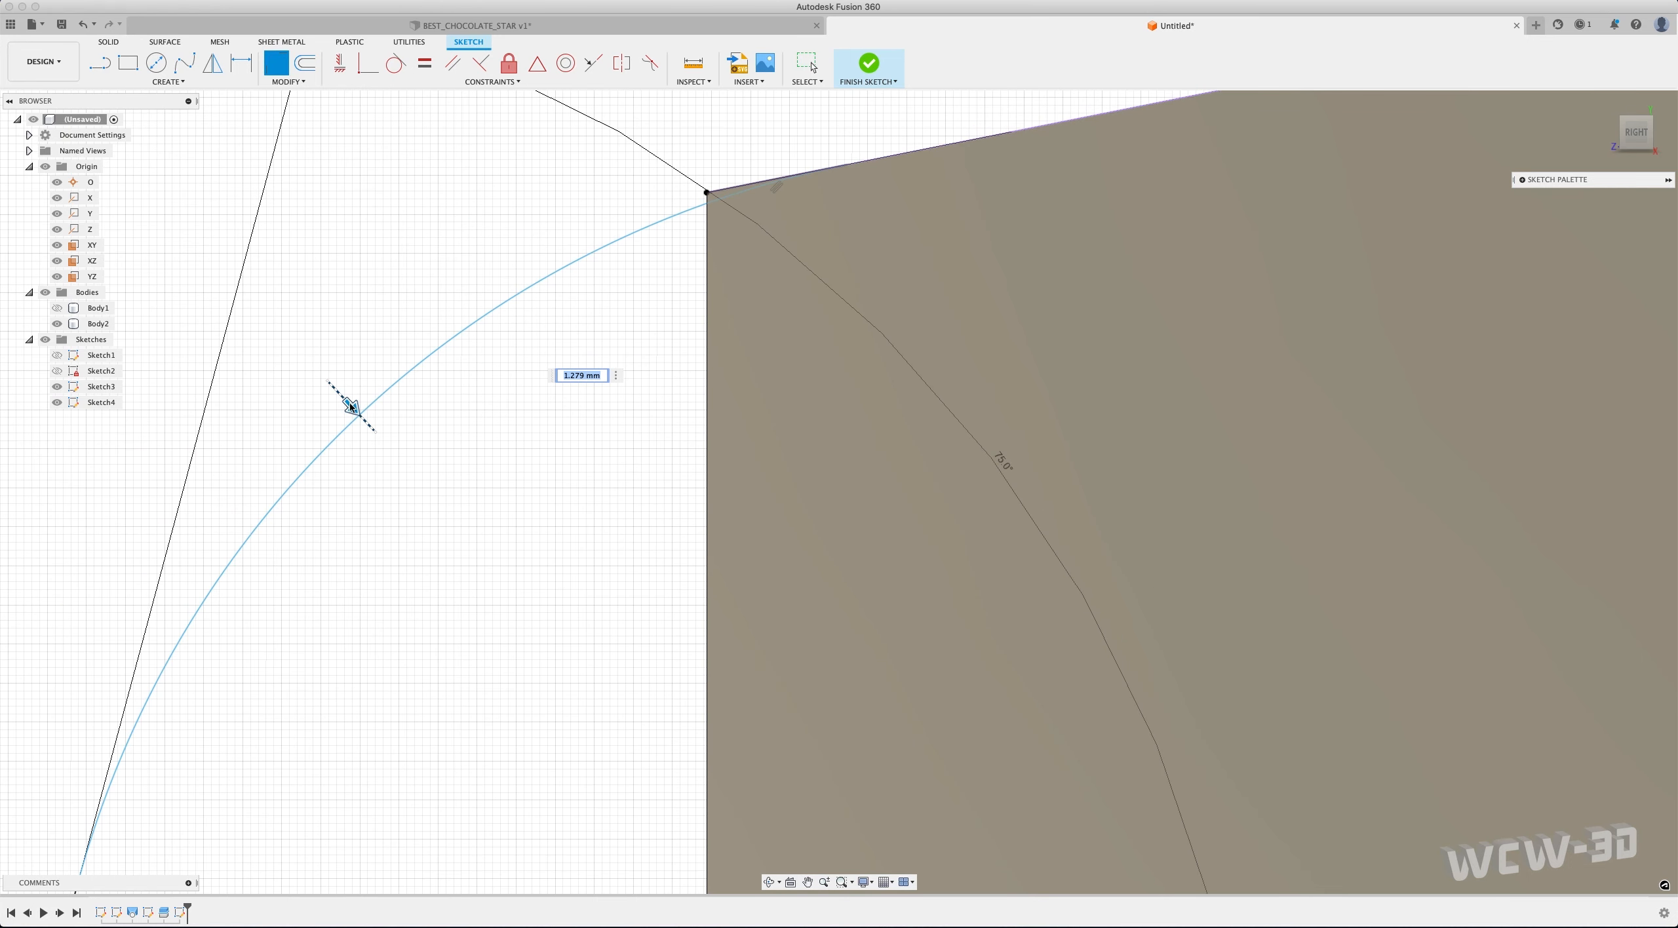
drag(351, 406, 320, 378)
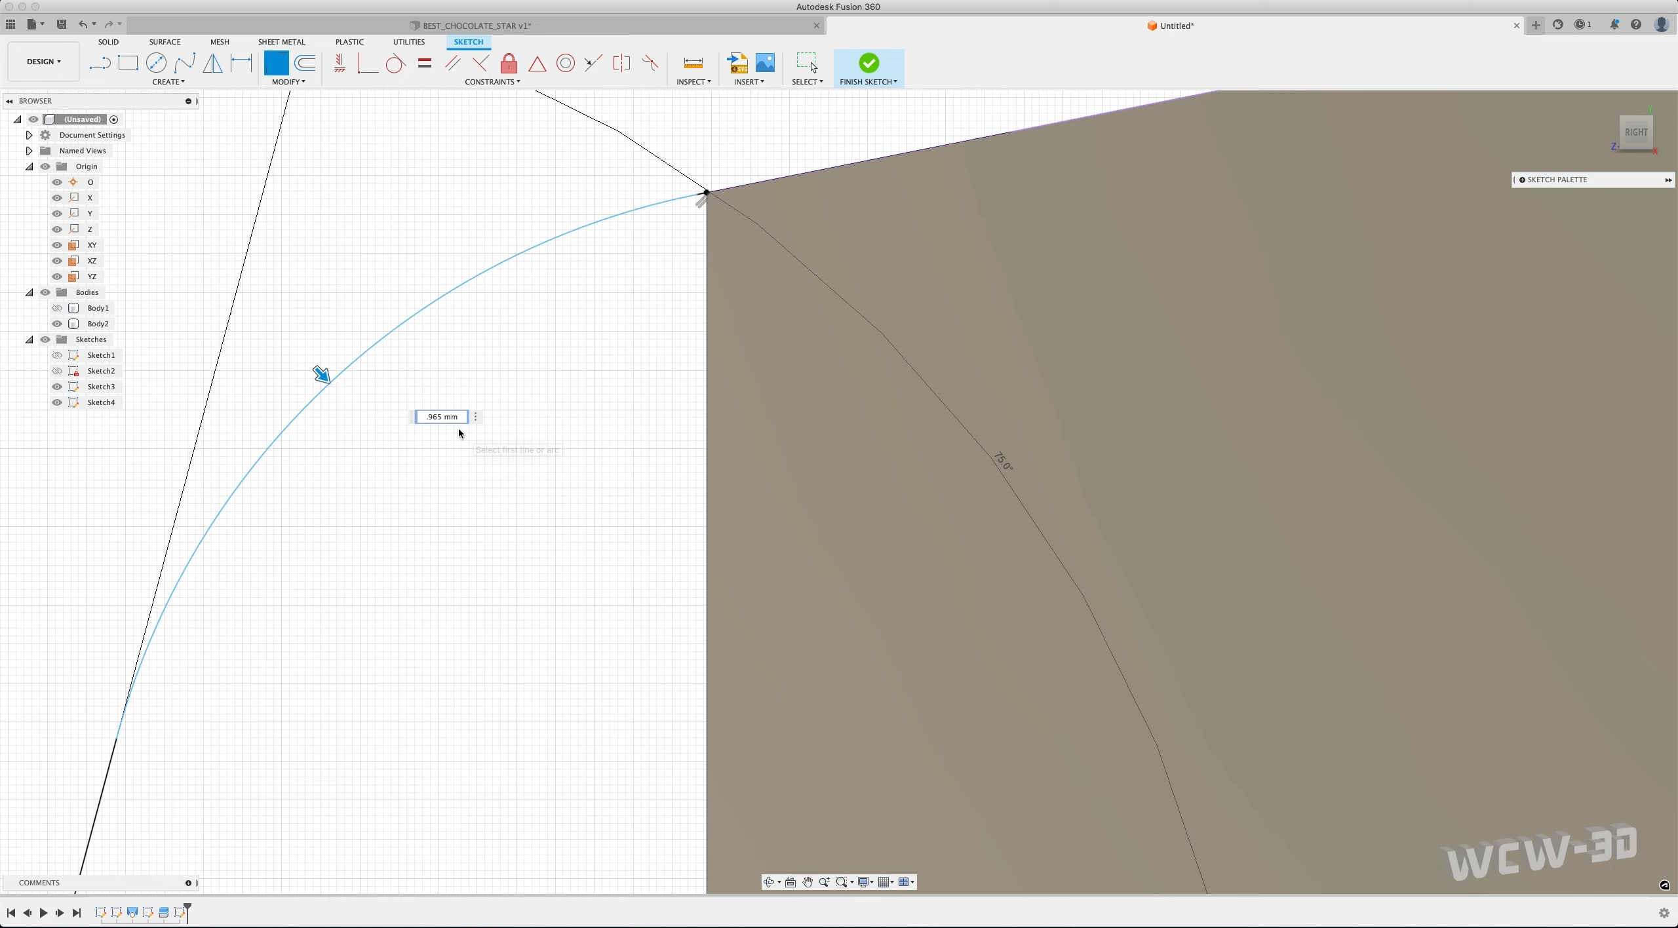
Set the fillet radius to 0.97 mm and apply the fillet to the tip's side curve
scroll(459, 427, down, 2)
scroll(443, 438, up, 3)
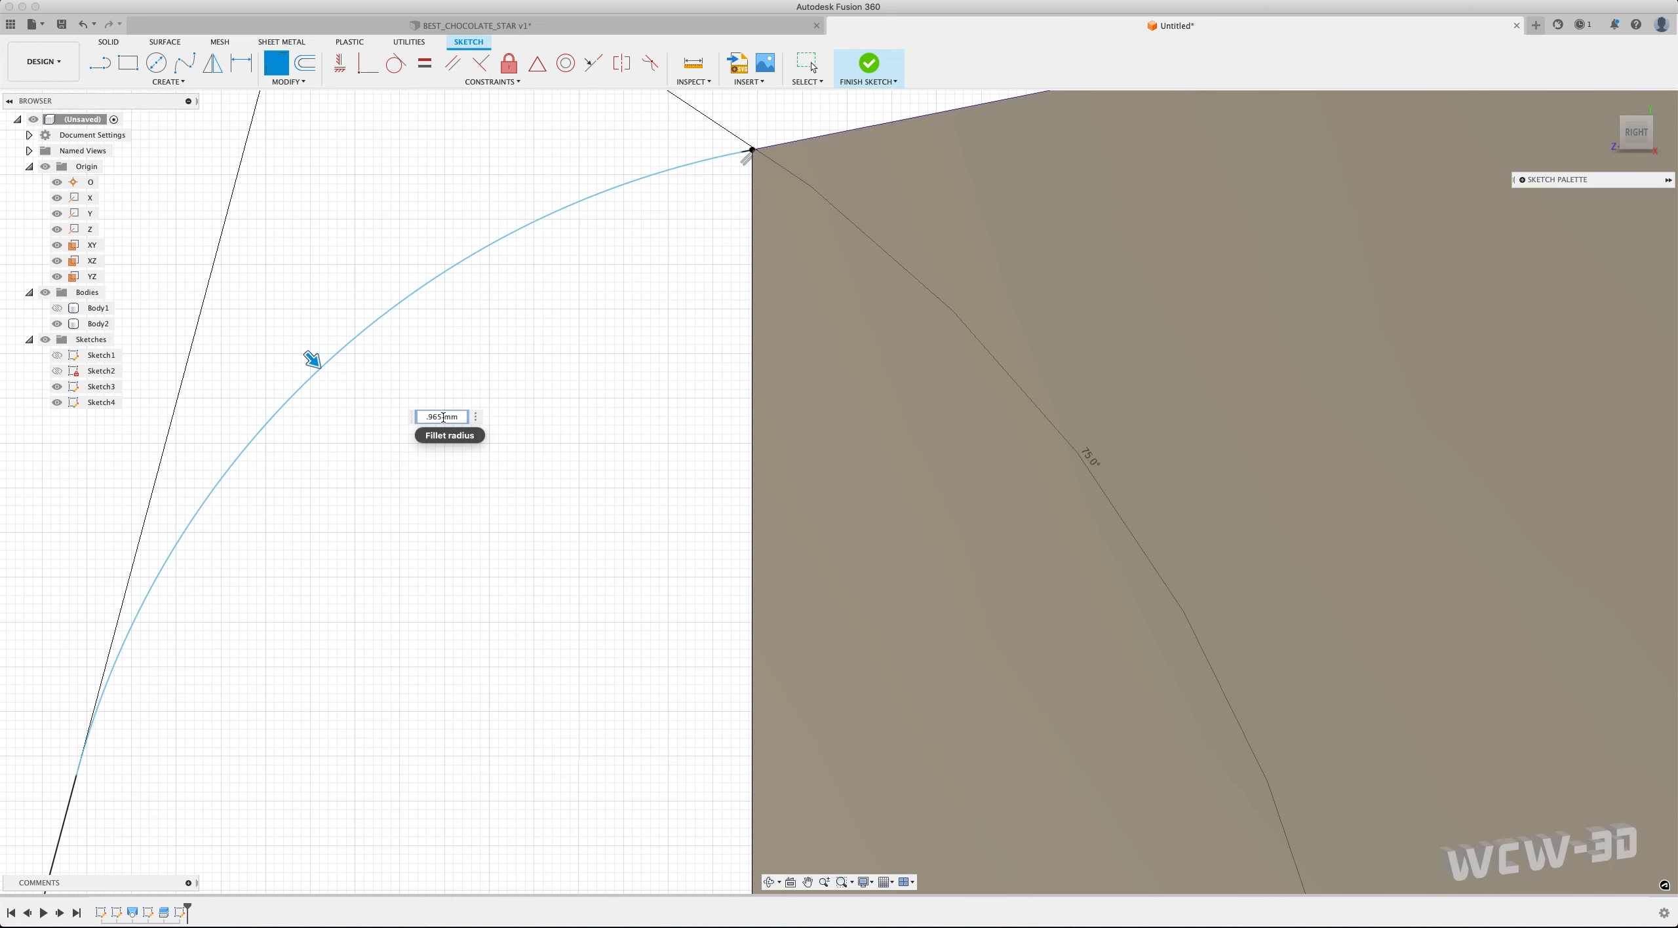
drag(443, 418, 432, 419)
text(7)
scroll(492, 511, down, 3)
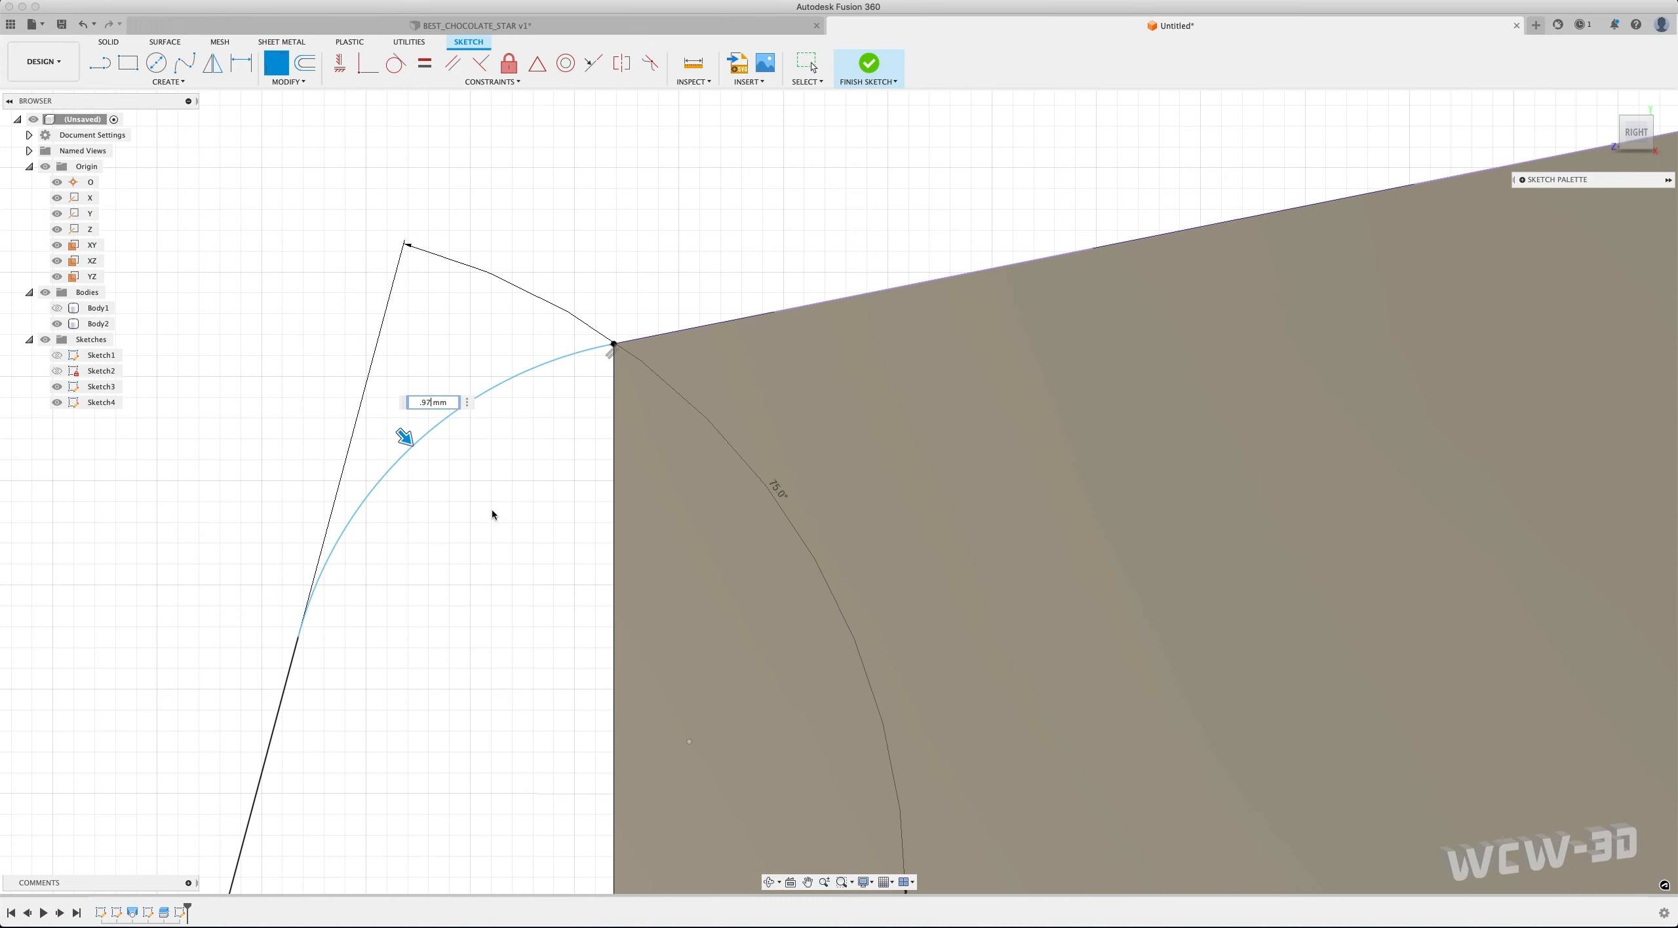
scroll(492, 514, down, 3)
scroll(420, 609, up, 3)
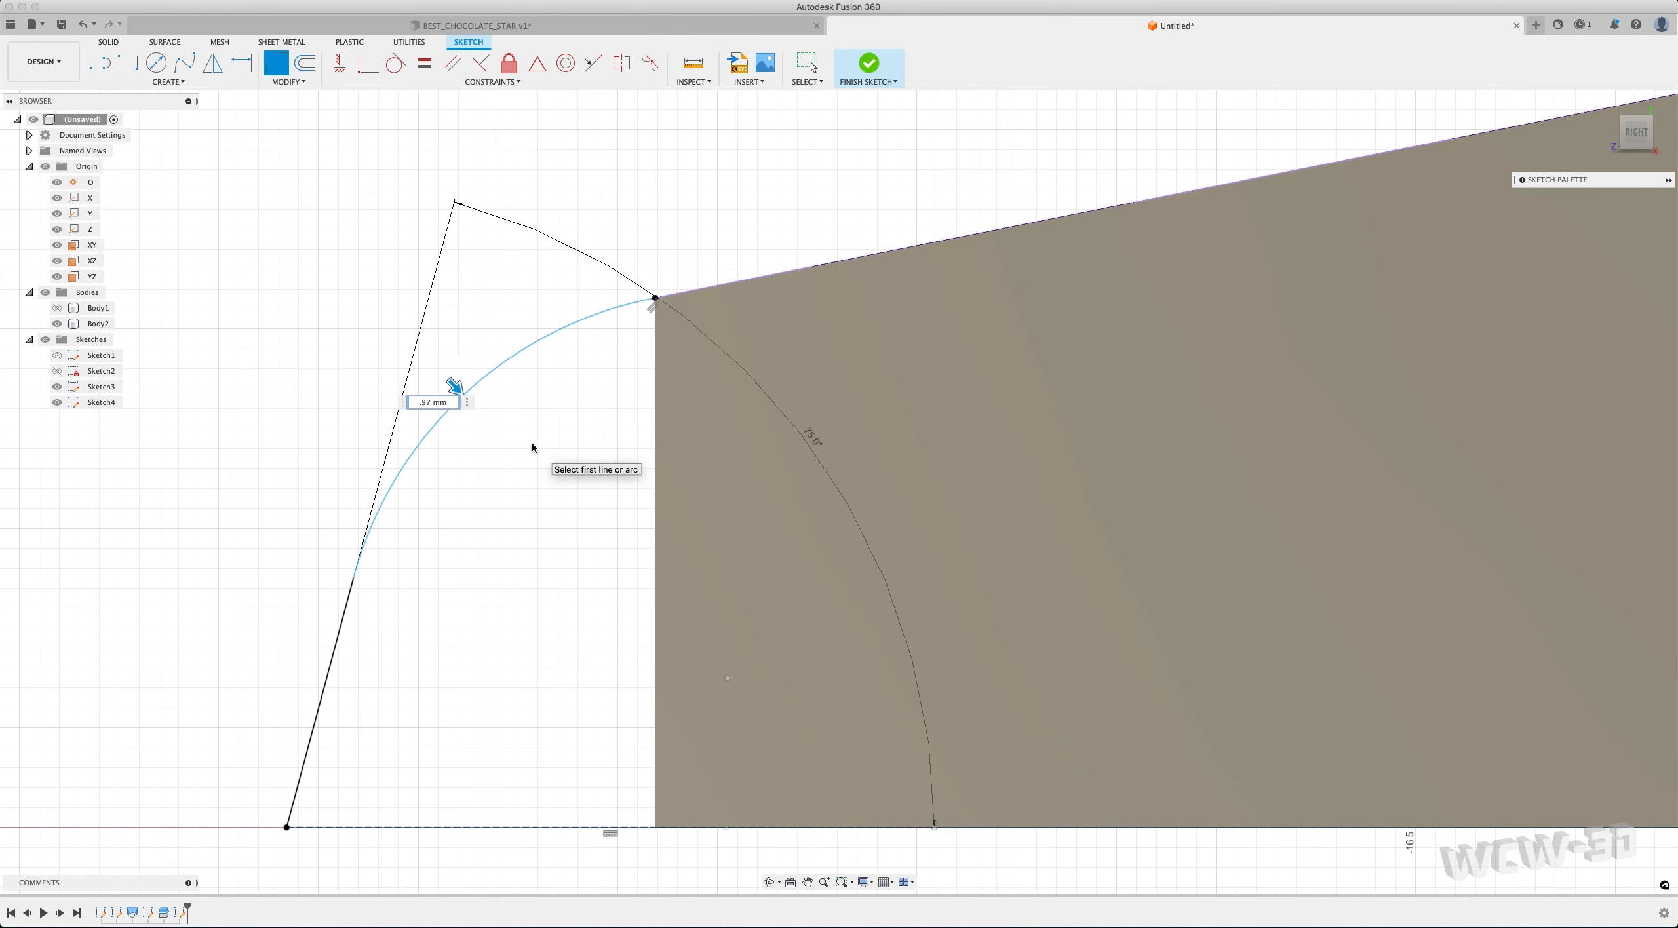
key(Return)
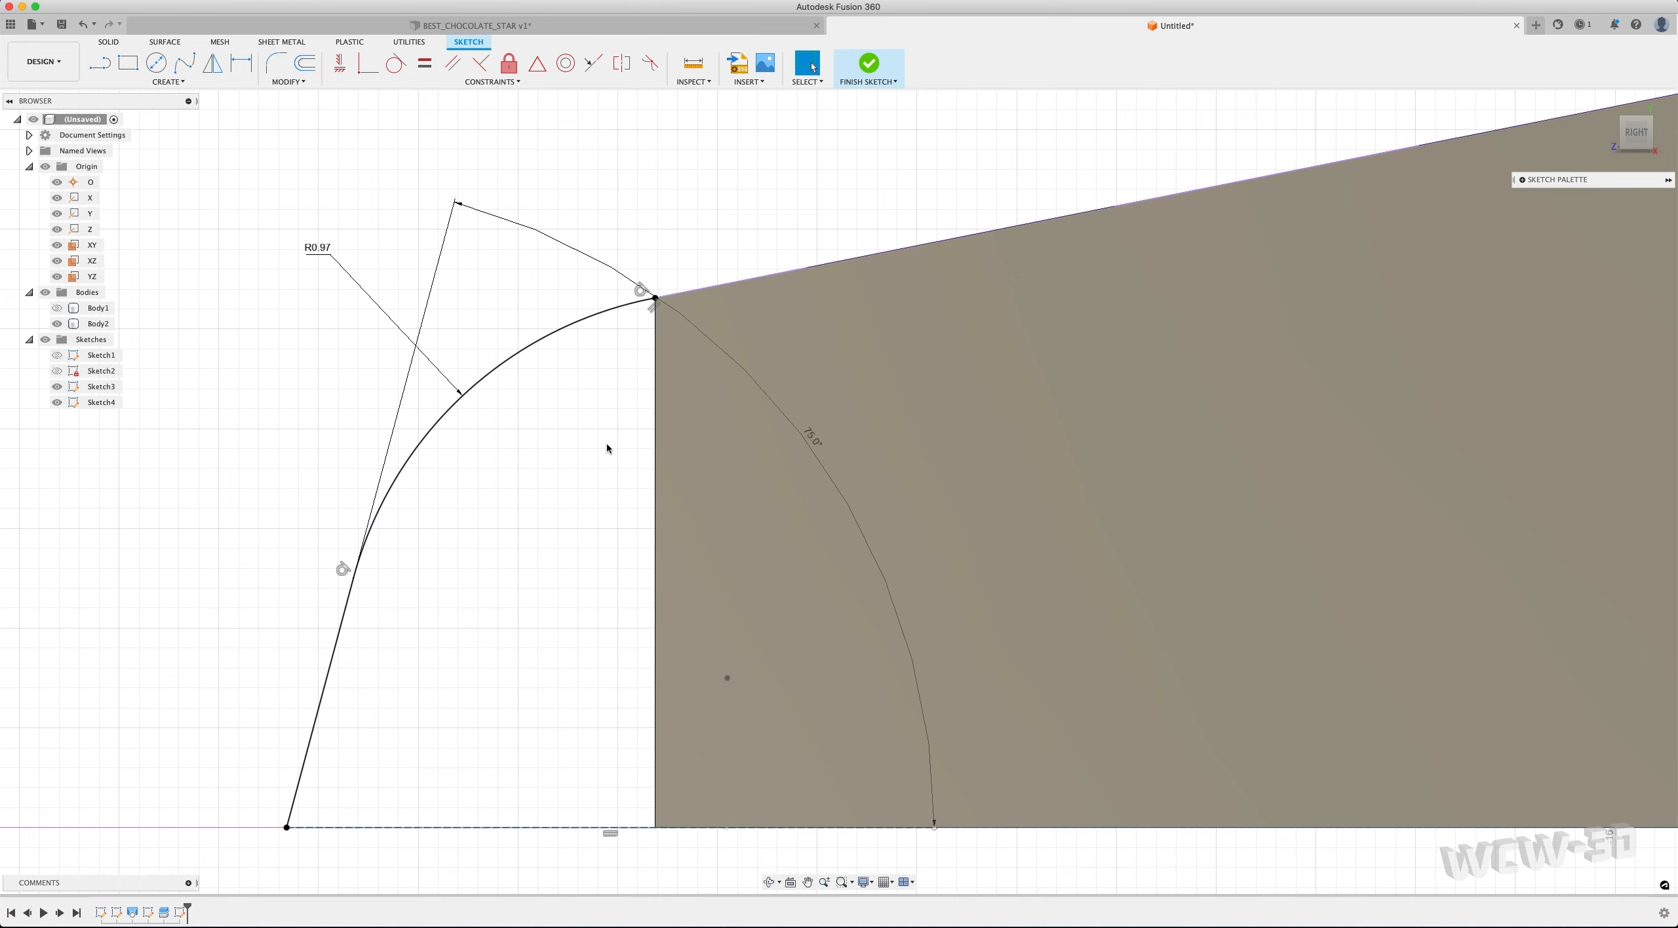
Check the filleted side curve against the rounded-tip outline and the truncated body, and finish the sketch
scroll(605, 445, down, 4)
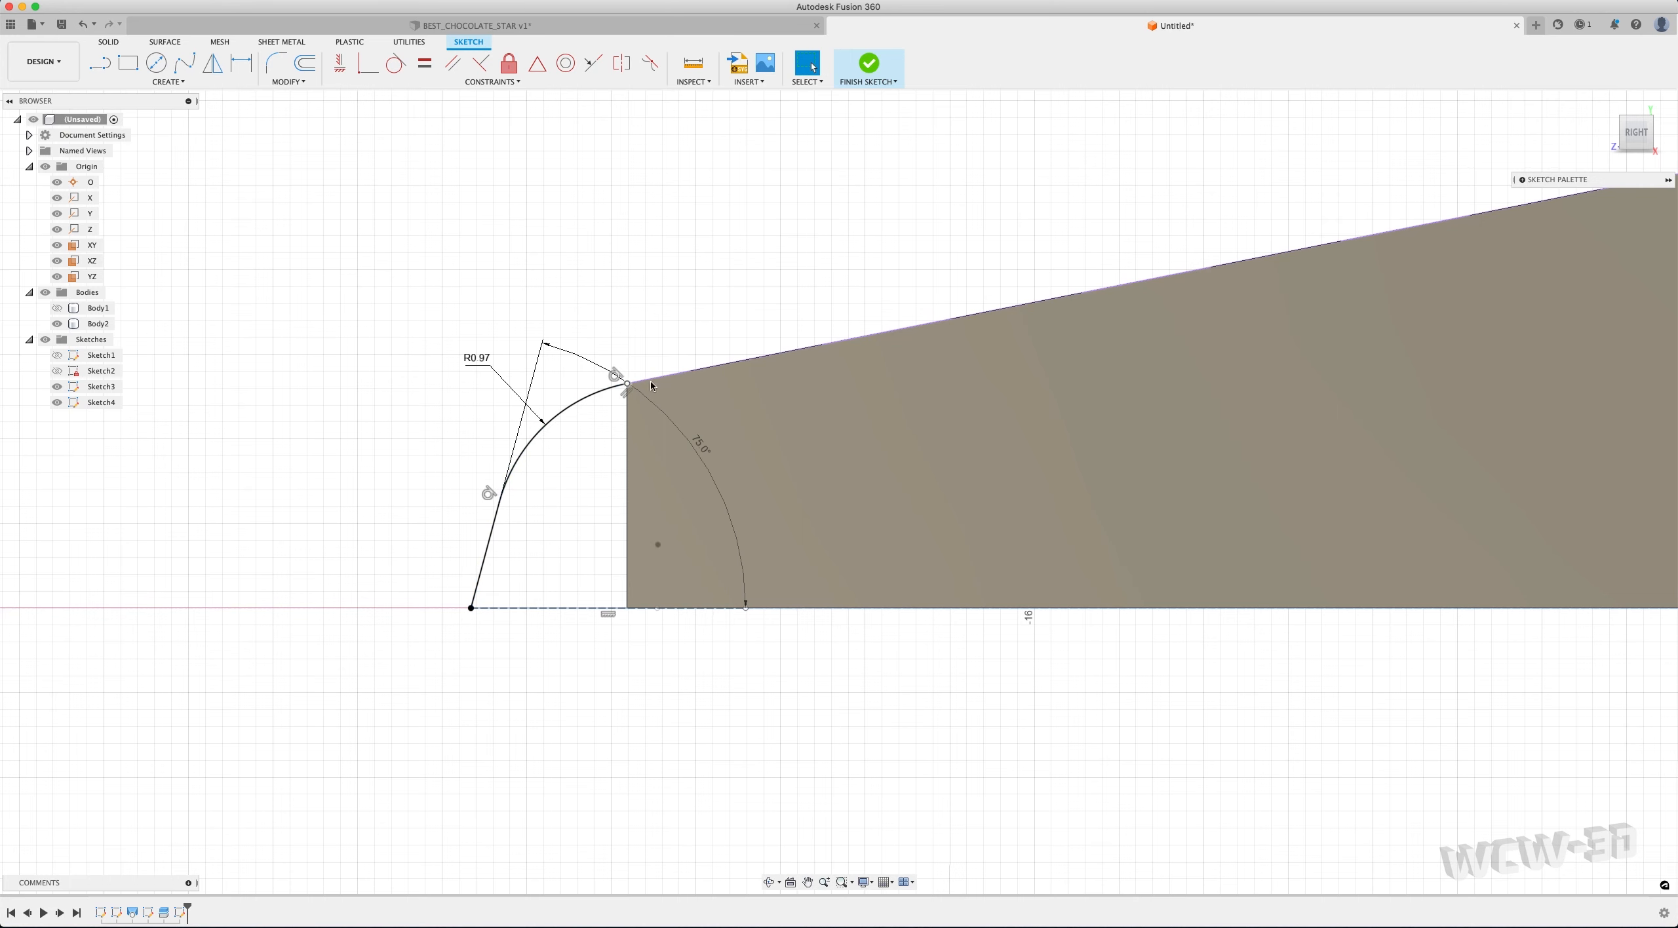
scroll(649, 518, down, 3)
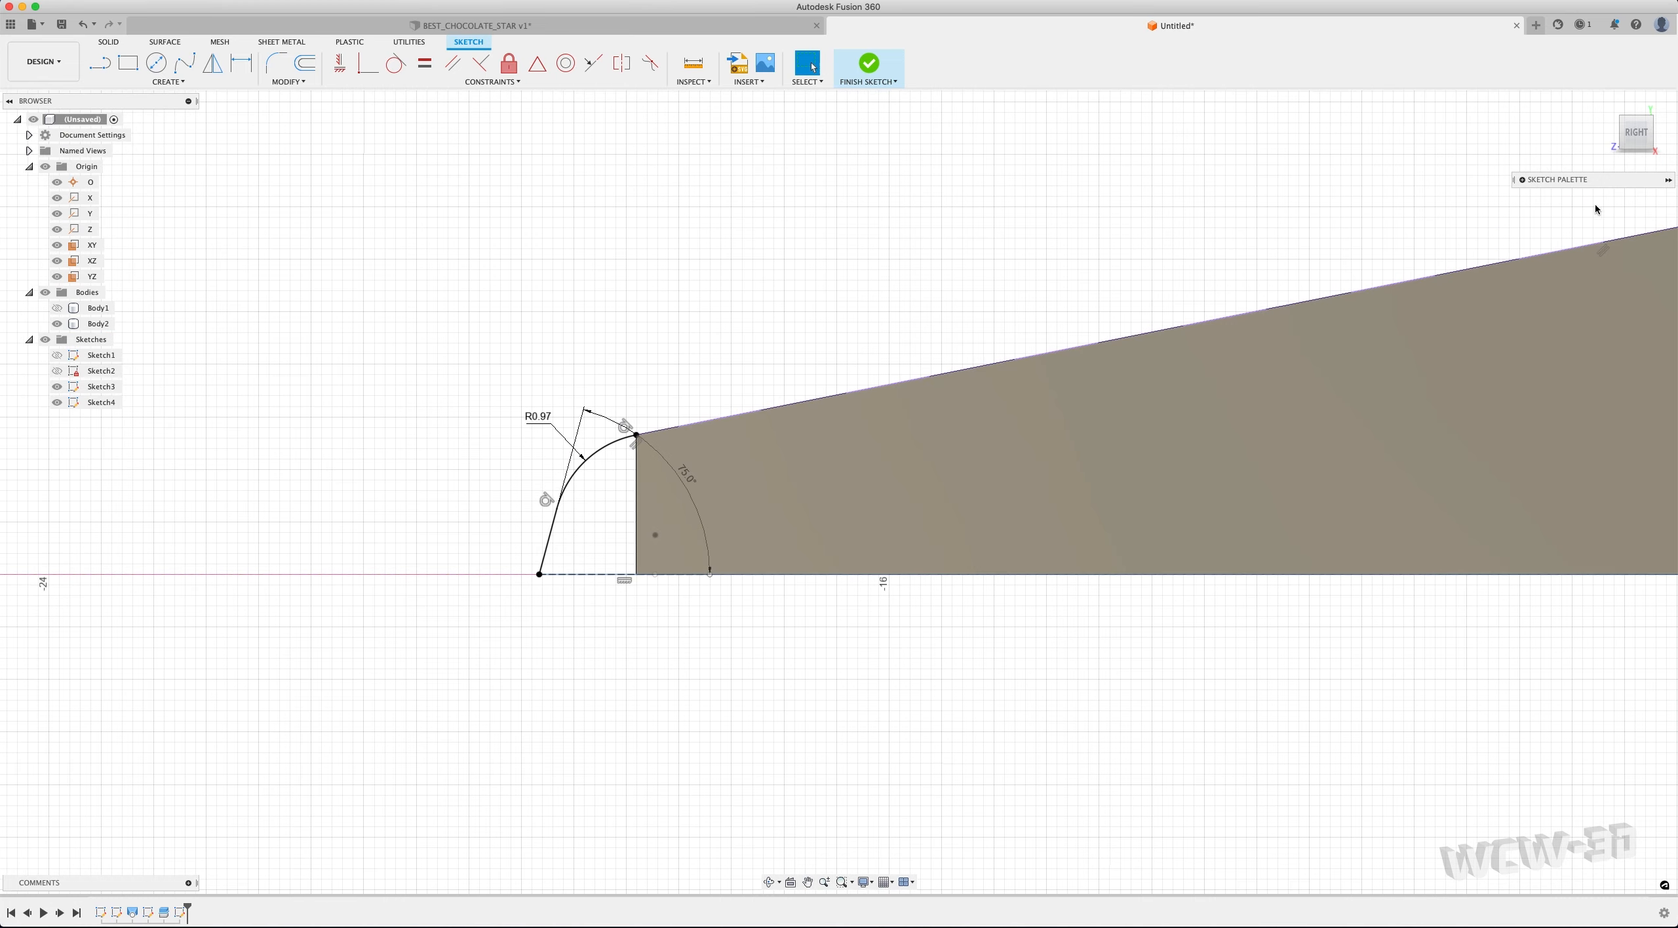
drag(1616, 140, 1657, 183)
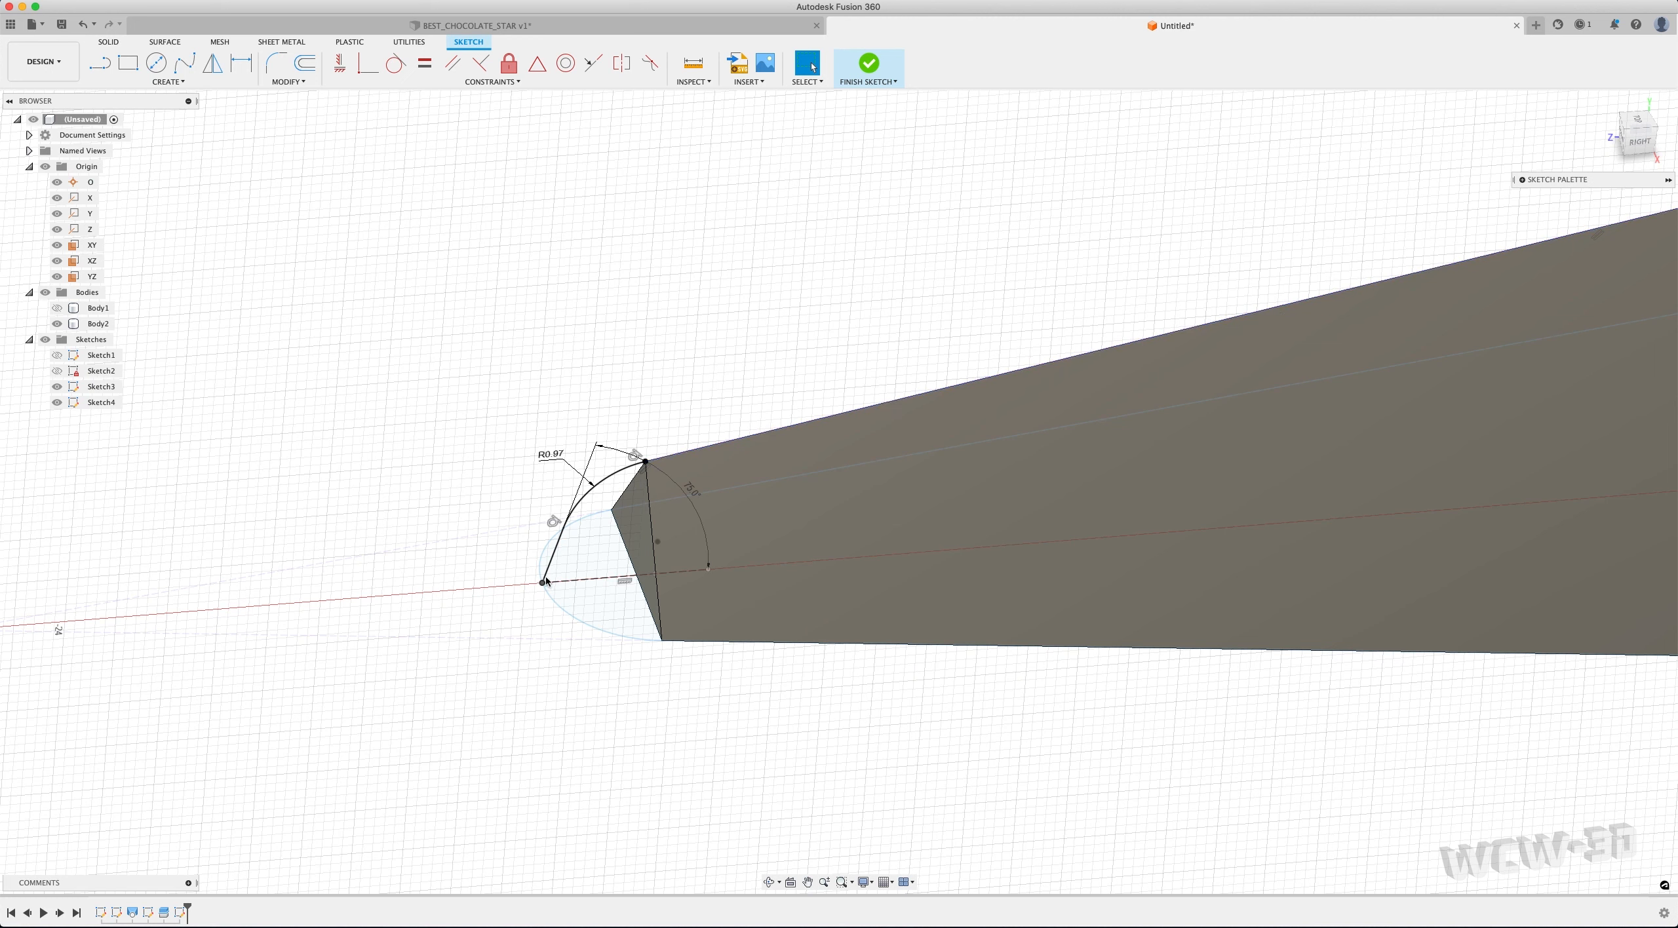
drag(1623, 126, 1628, 125)
click(1636, 135)
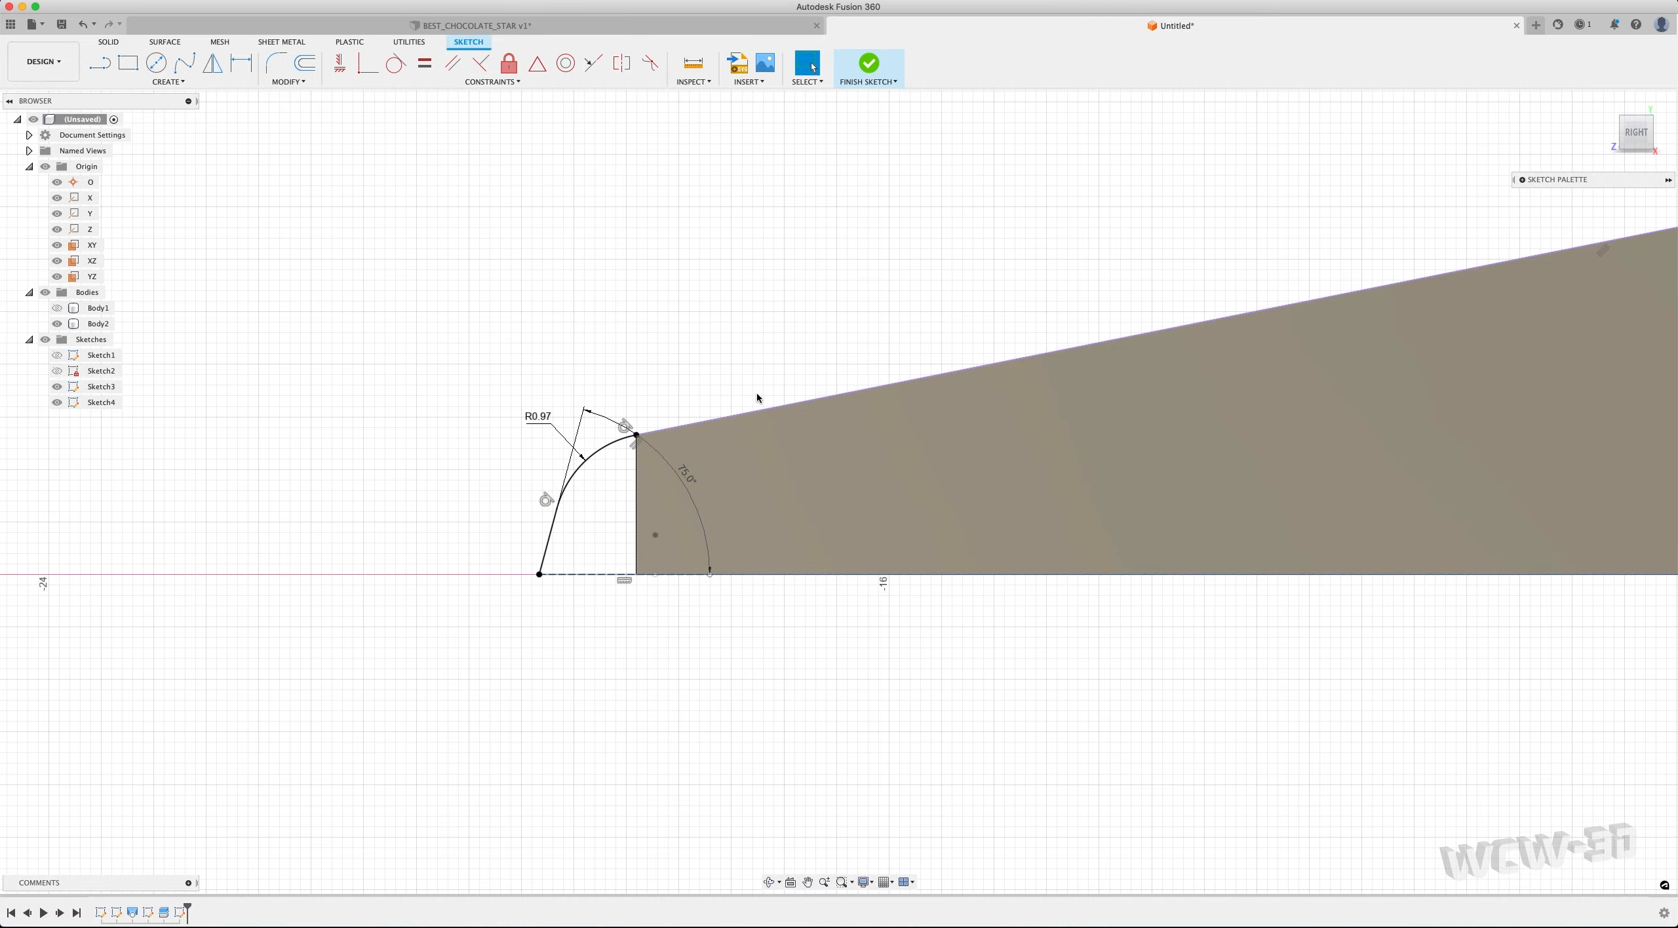
click(991, 420)
scroll(991, 421, down, 2)
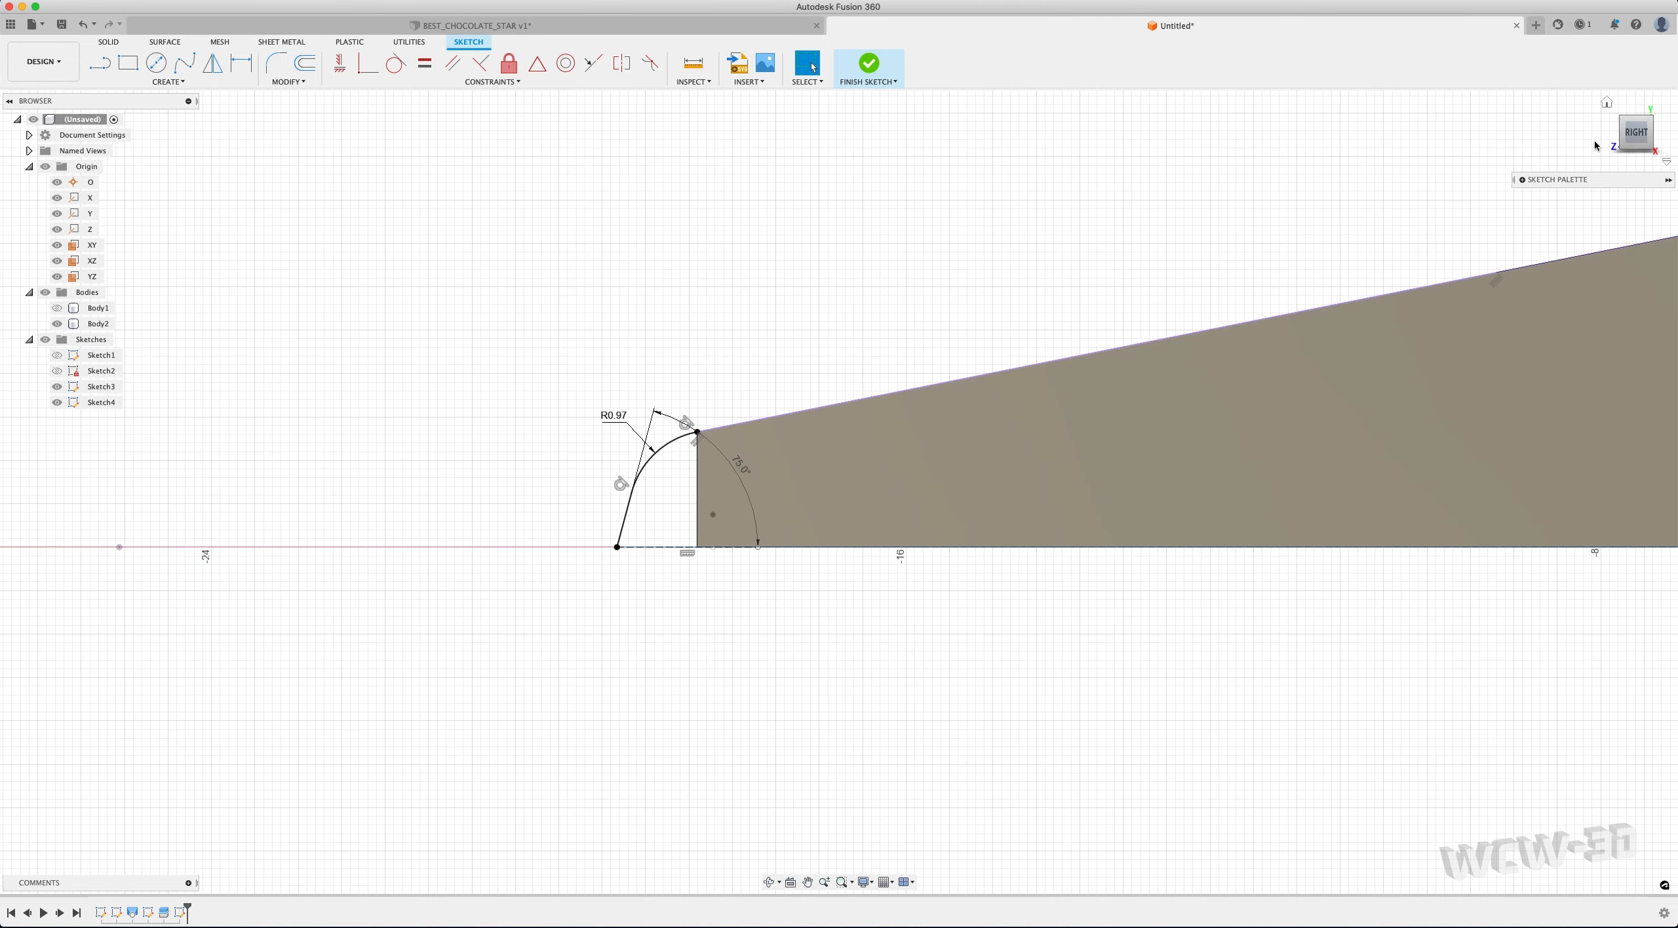
drag(1615, 130, 1652, 173)
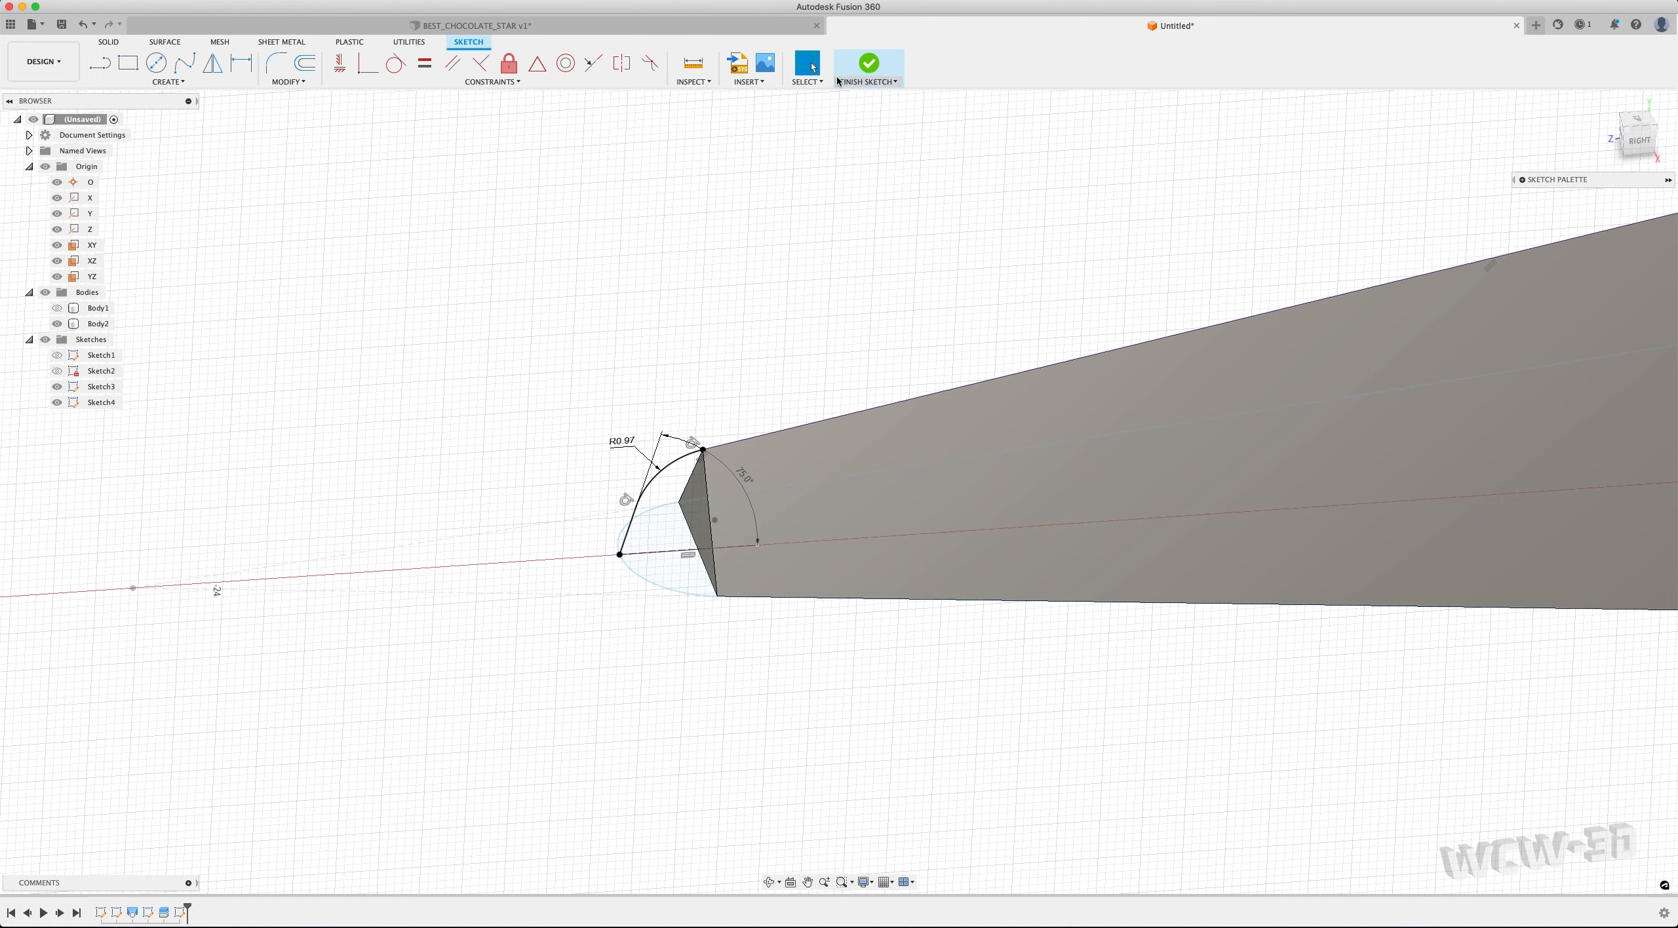
click(870, 64)
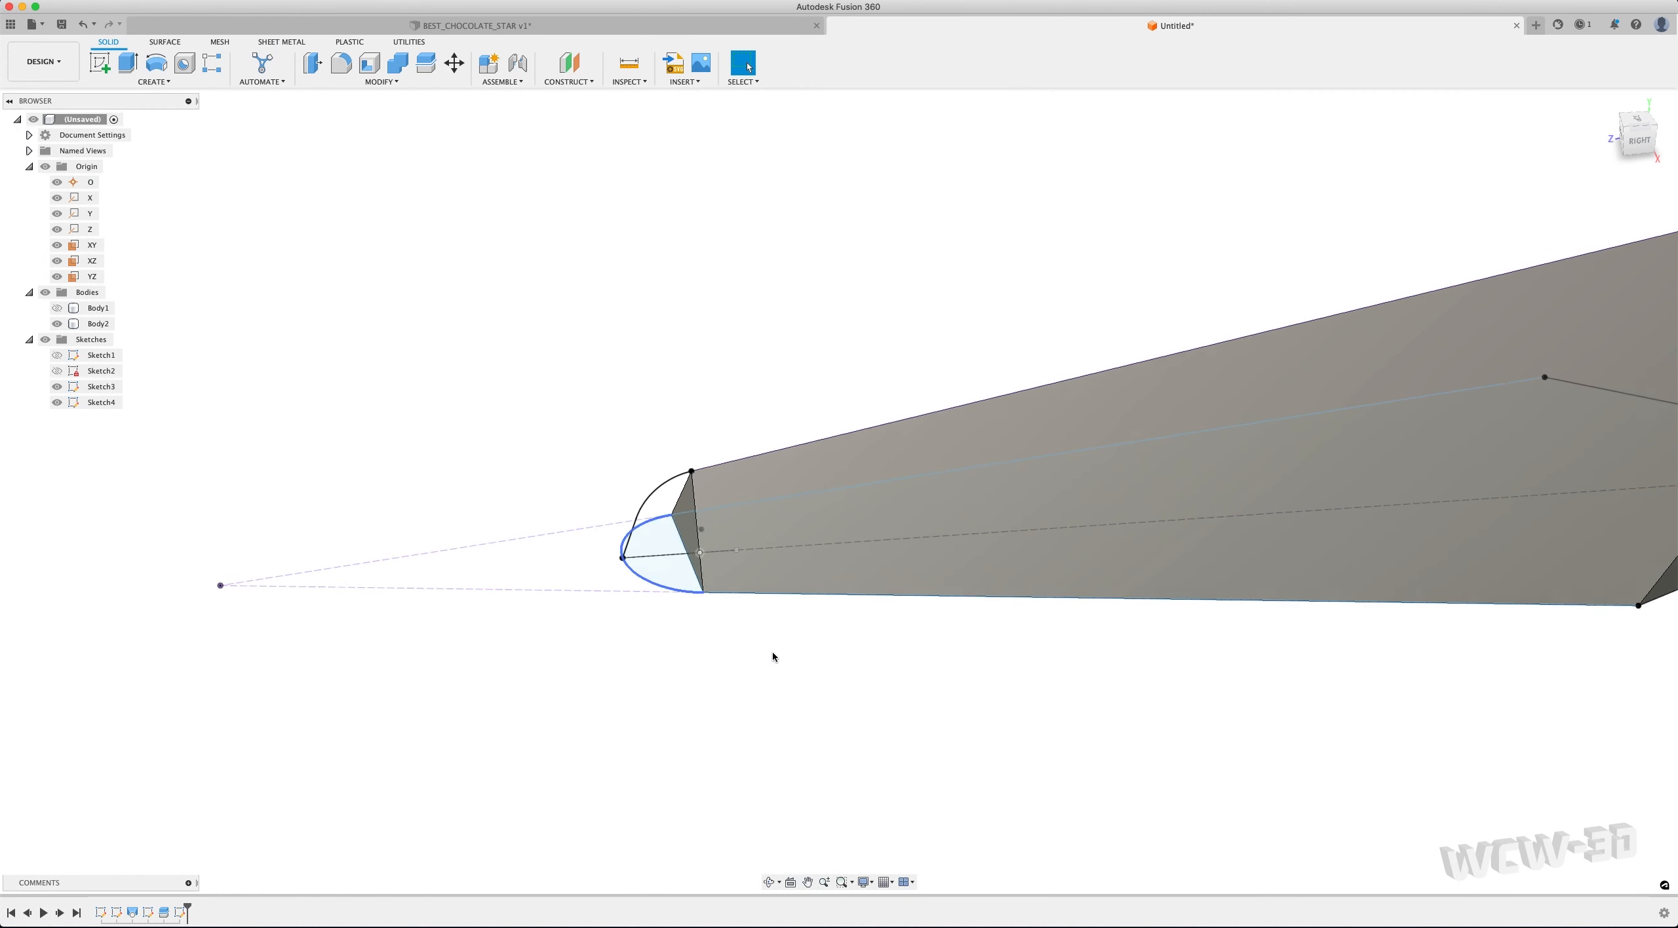
Start a loft from the rounded-tip profile in Sketch3 to the triangular cut face at the end of Body2
scroll(872, 668, down, 3)
scroll(888, 675, up, 4)
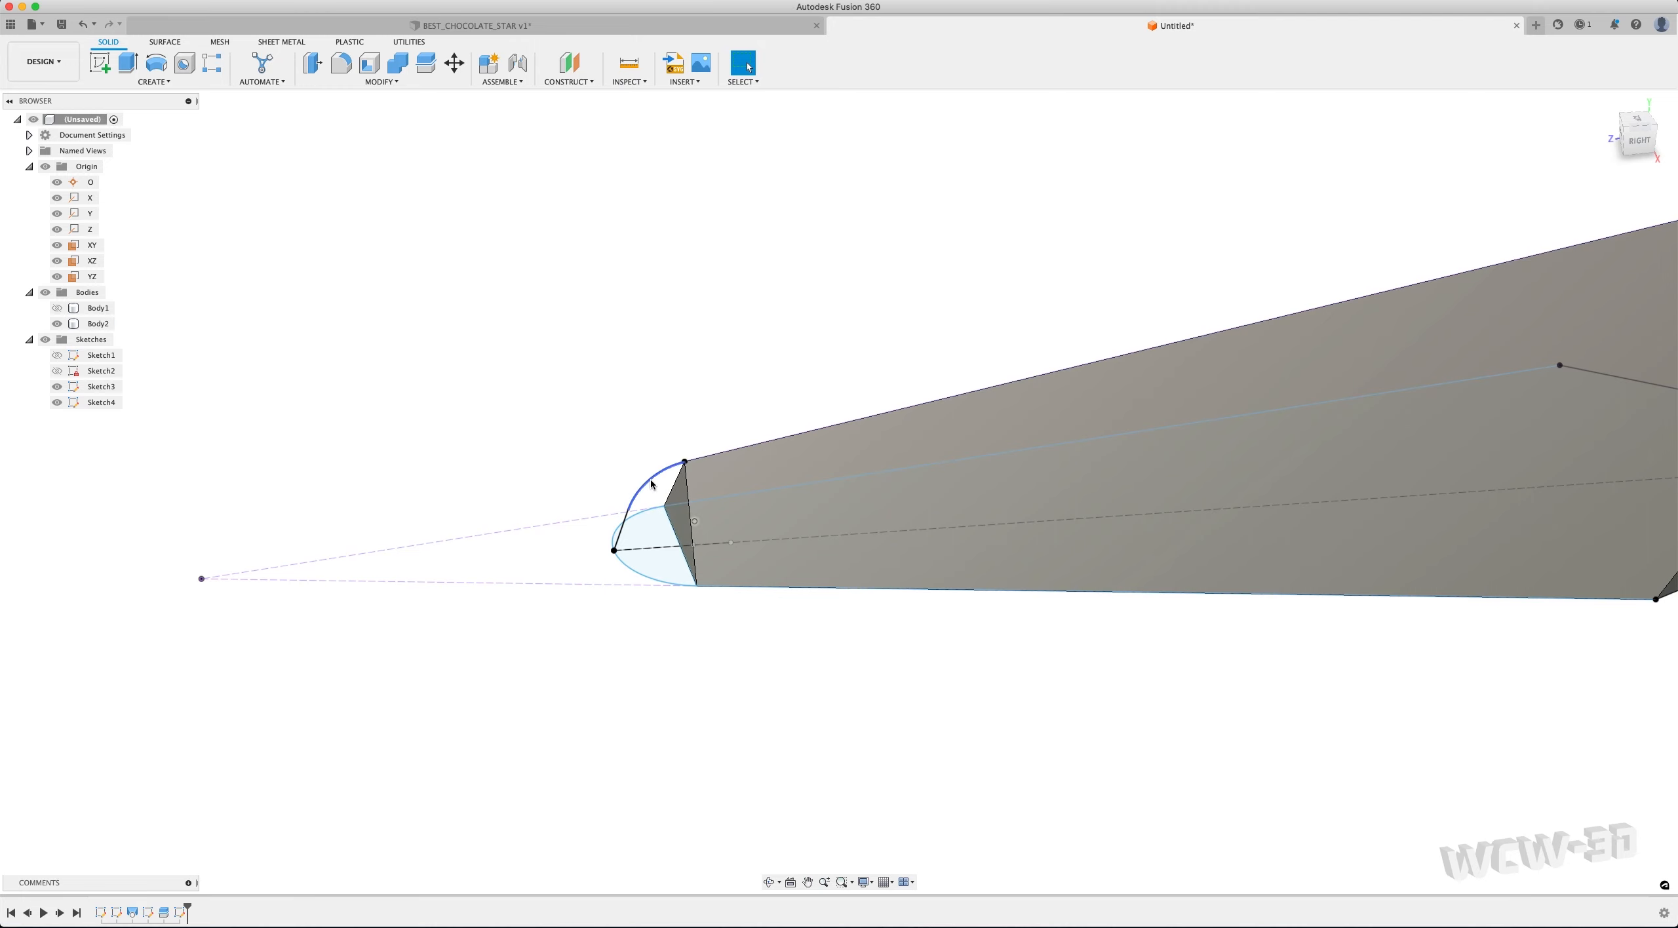
click(153, 81)
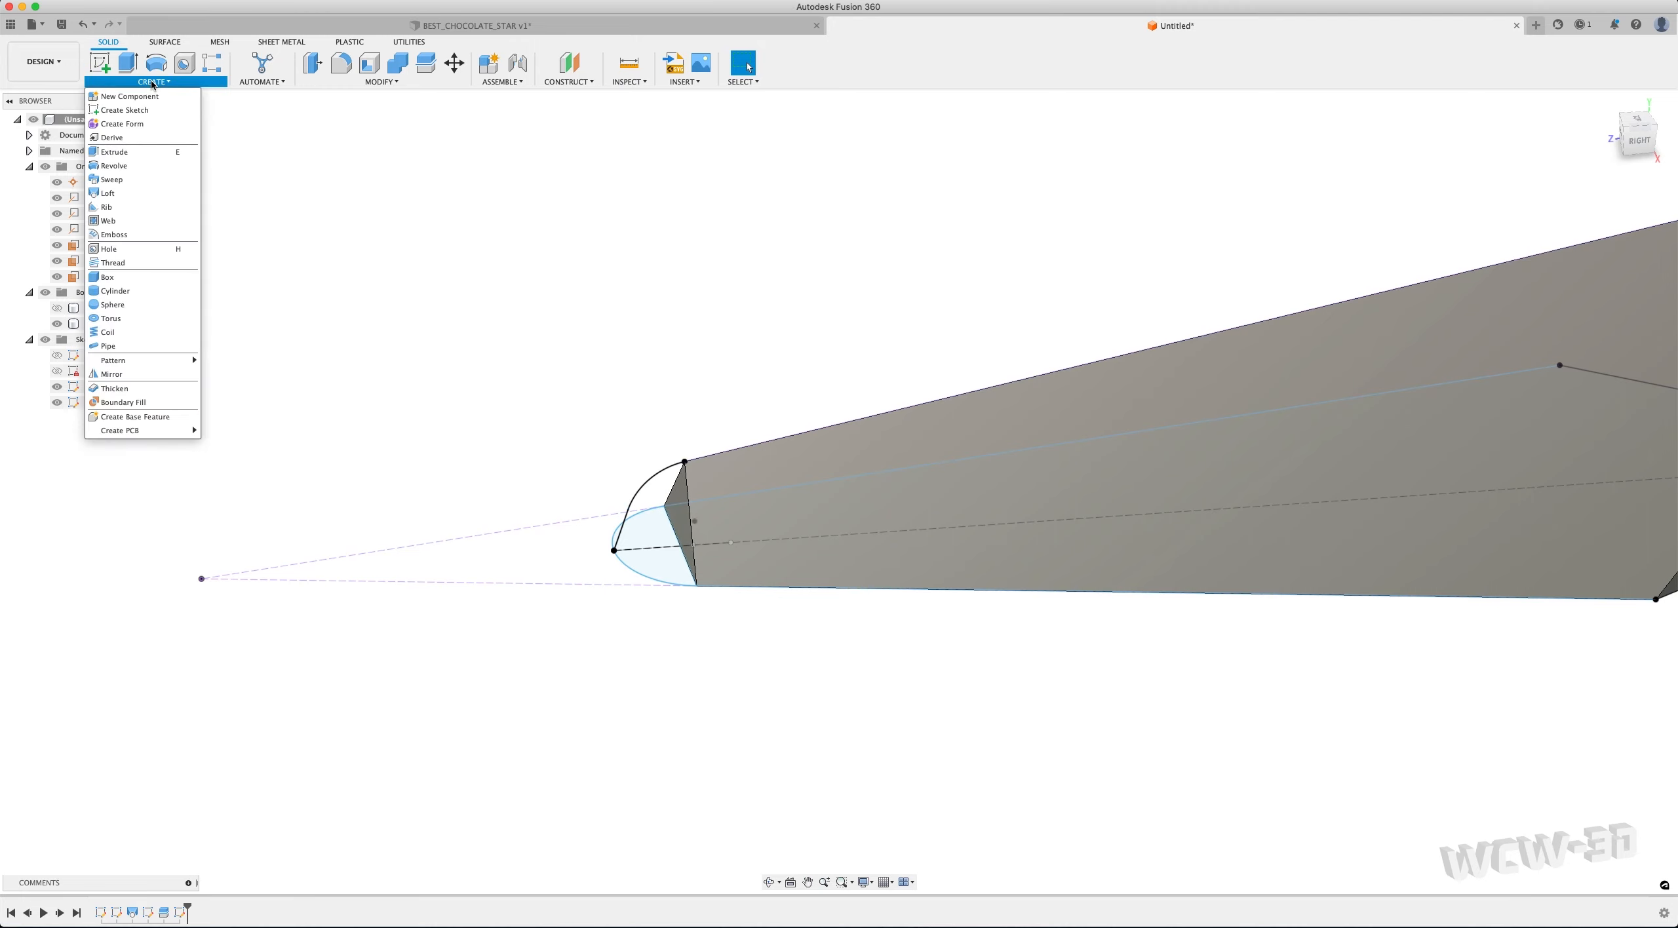
click(129, 196)
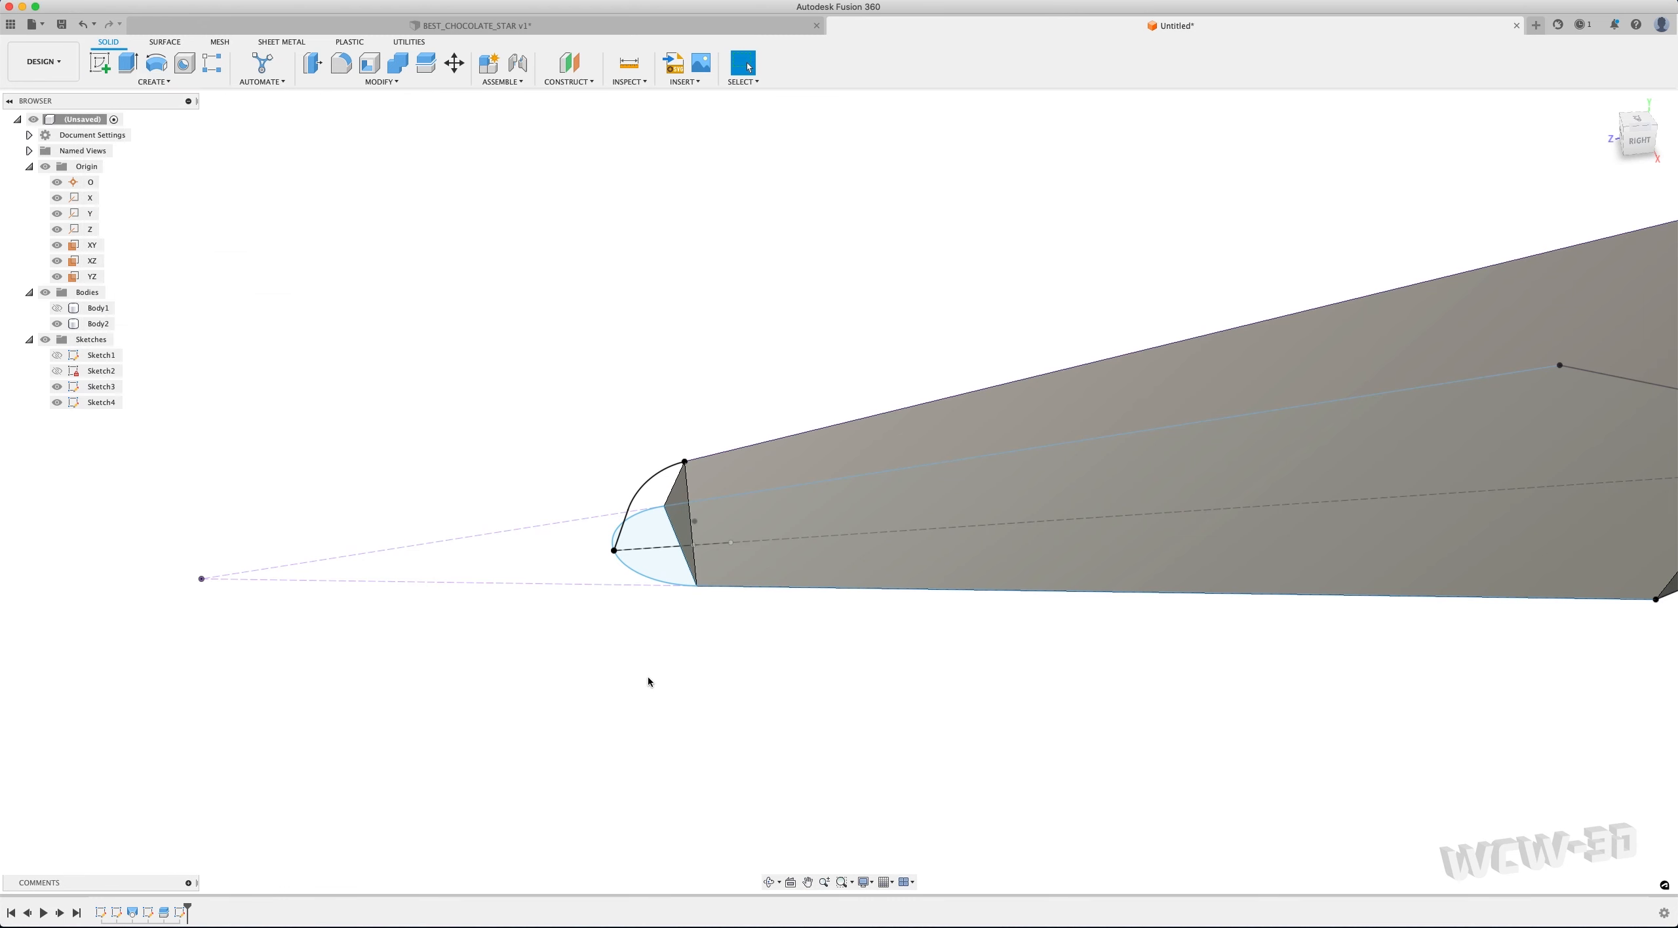
click(658, 565)
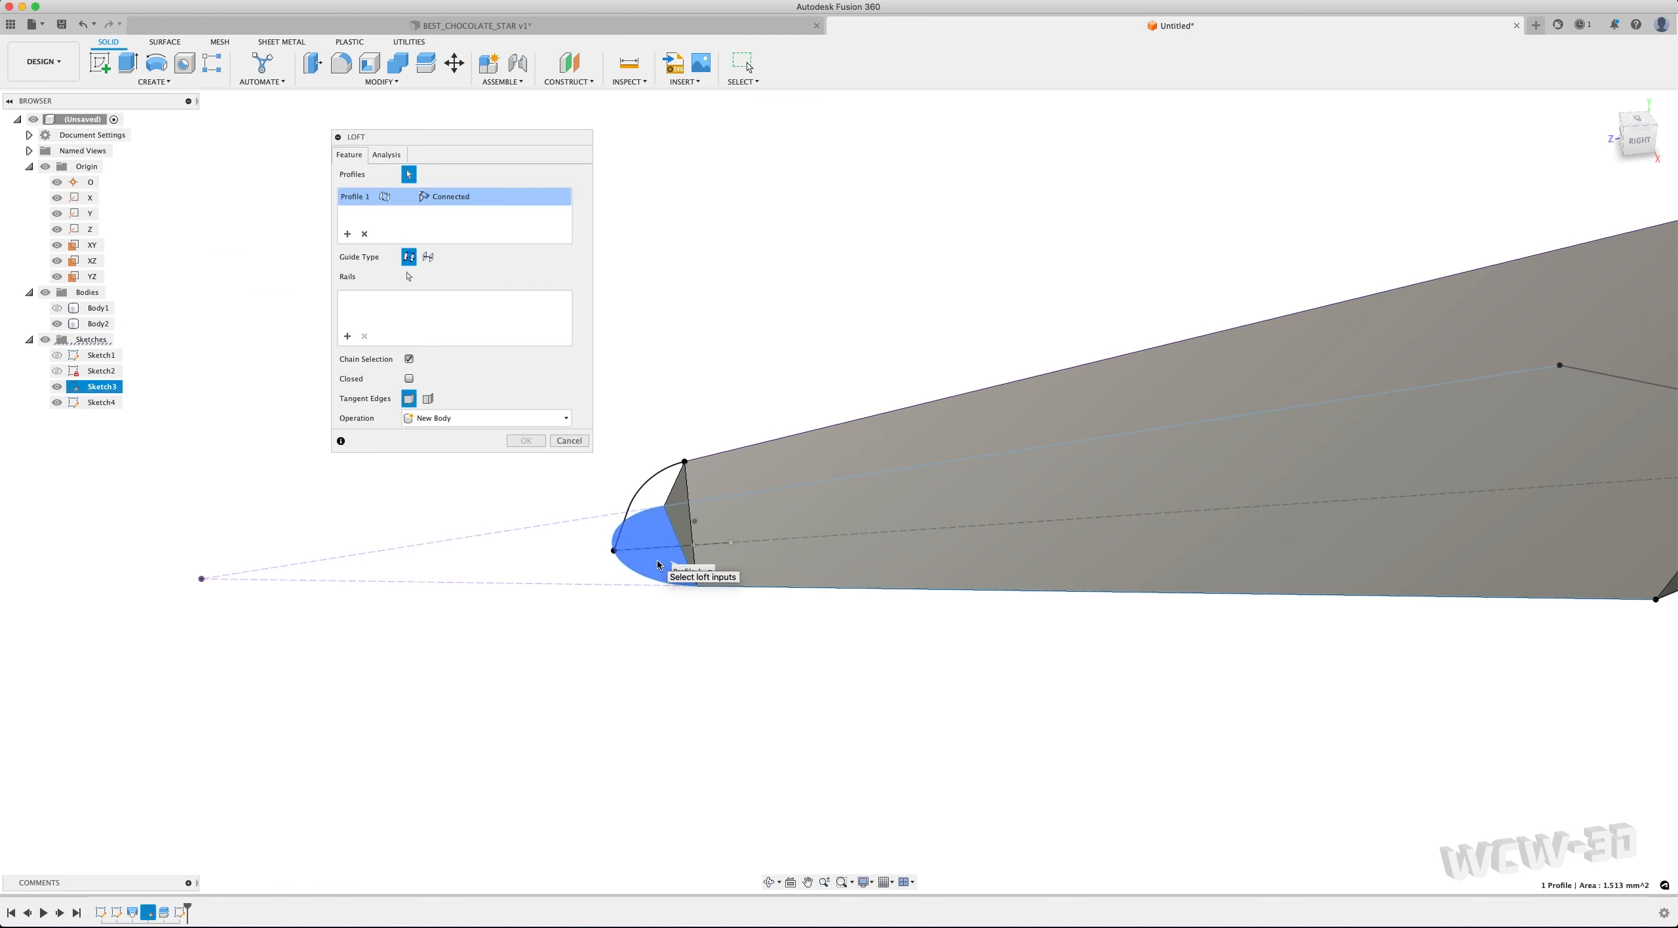
click(679, 513)
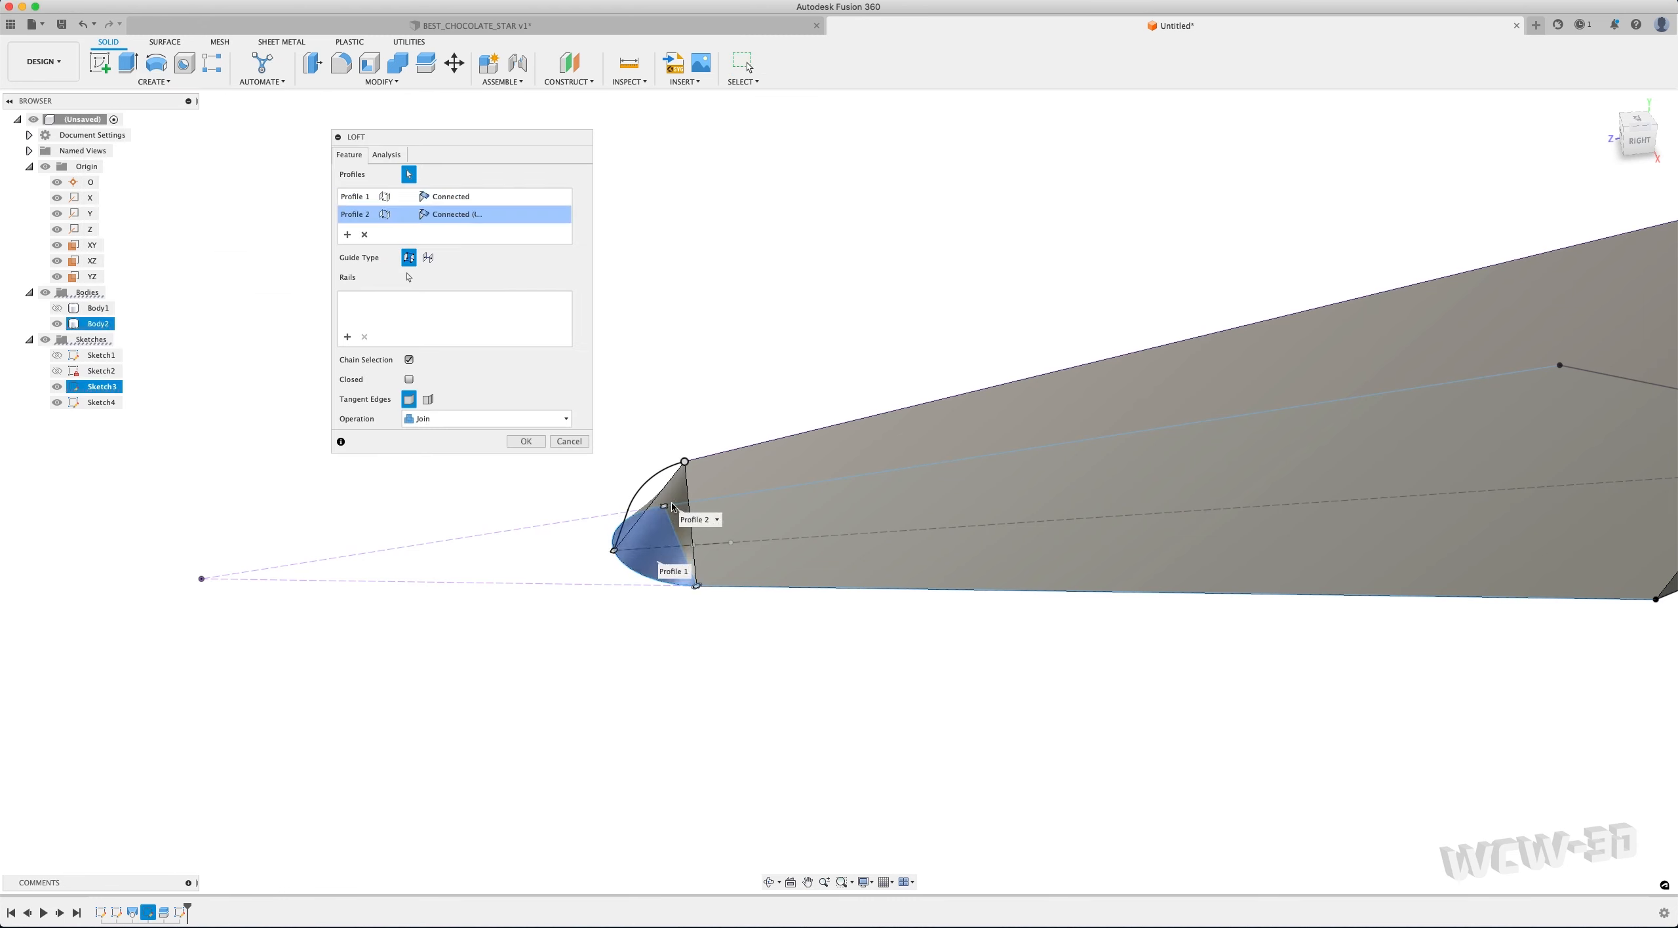
Add the filleted side curve as the loft's rail and create the rounded tip joined to the body
click(1641, 145)
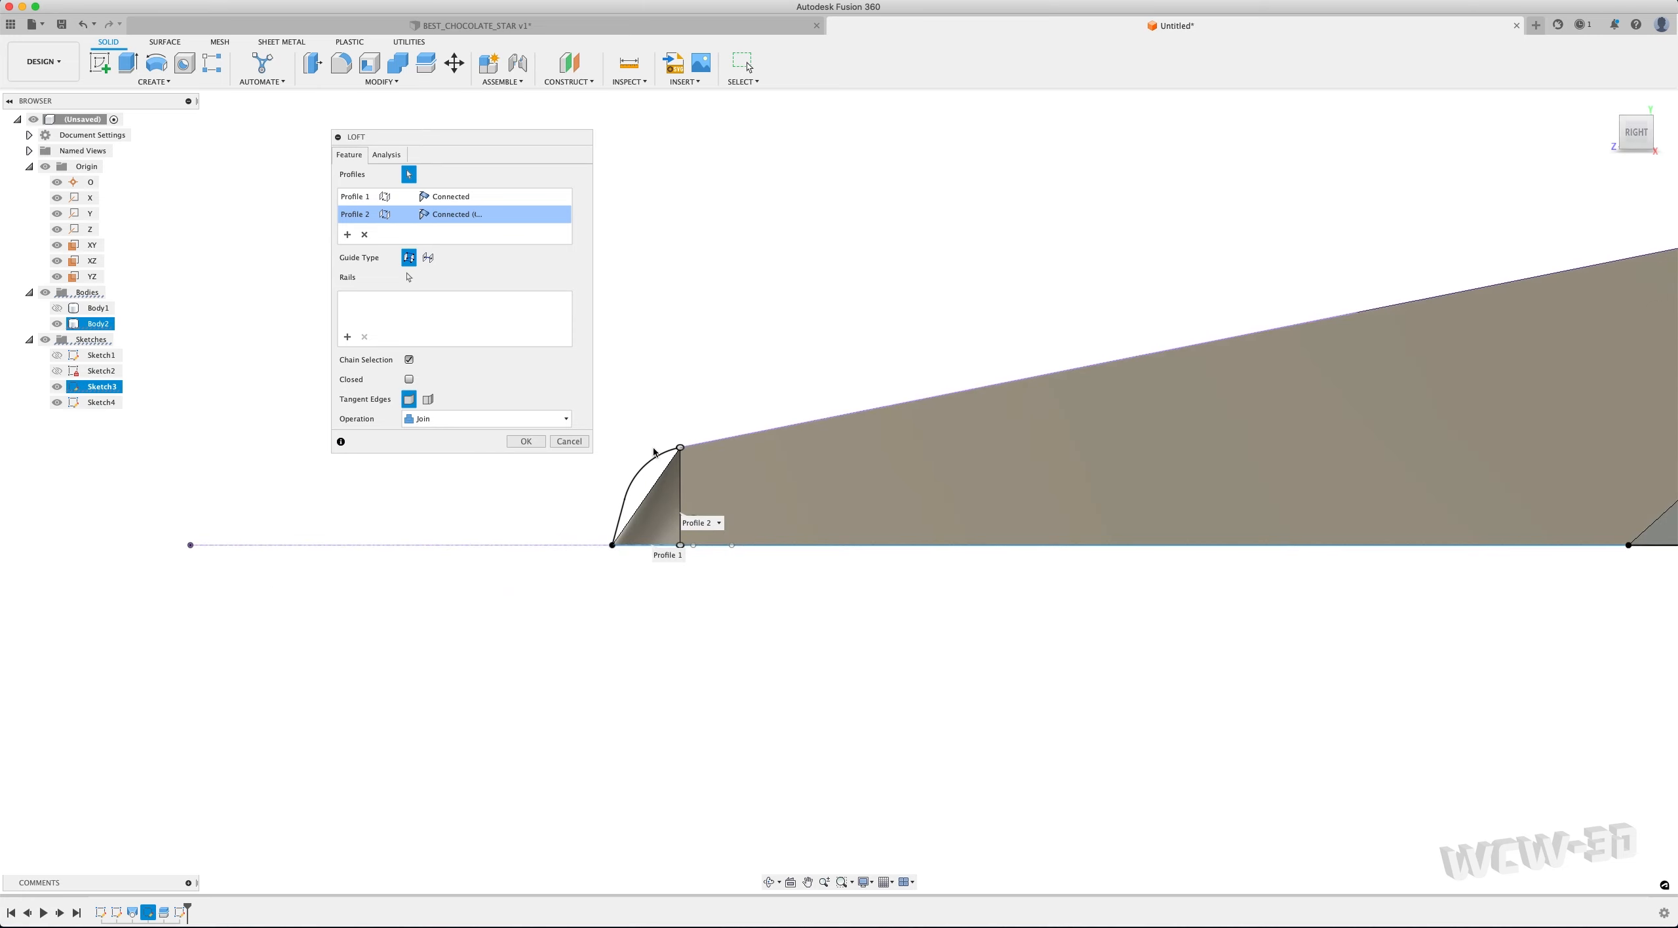
click(407, 278)
click(652, 463)
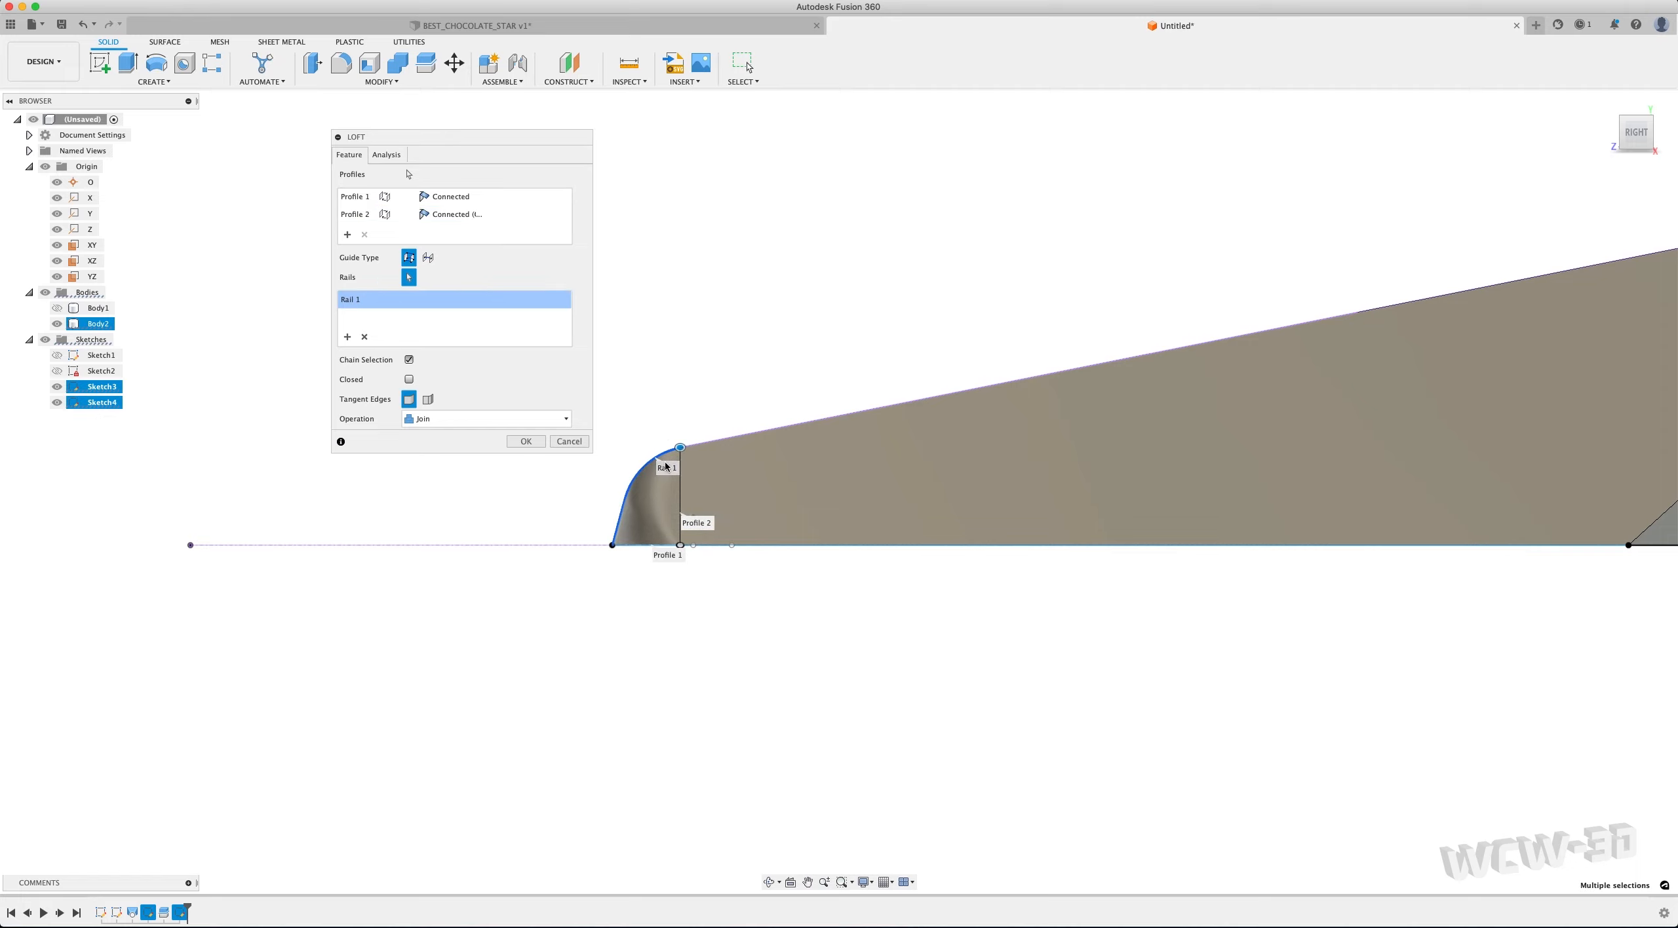
mouse_move(1618, 132)
mouse_down()
mouse_move(1664, 158)
mouse_move(8, 184)
mouse_move(19, 150)
mouse_move(1573, 157)
mouse_move(1502, 232)
mouse_move(1568, 172)
mouse_move(20, 154)
mouse_move(45, 209)
mouse_up()
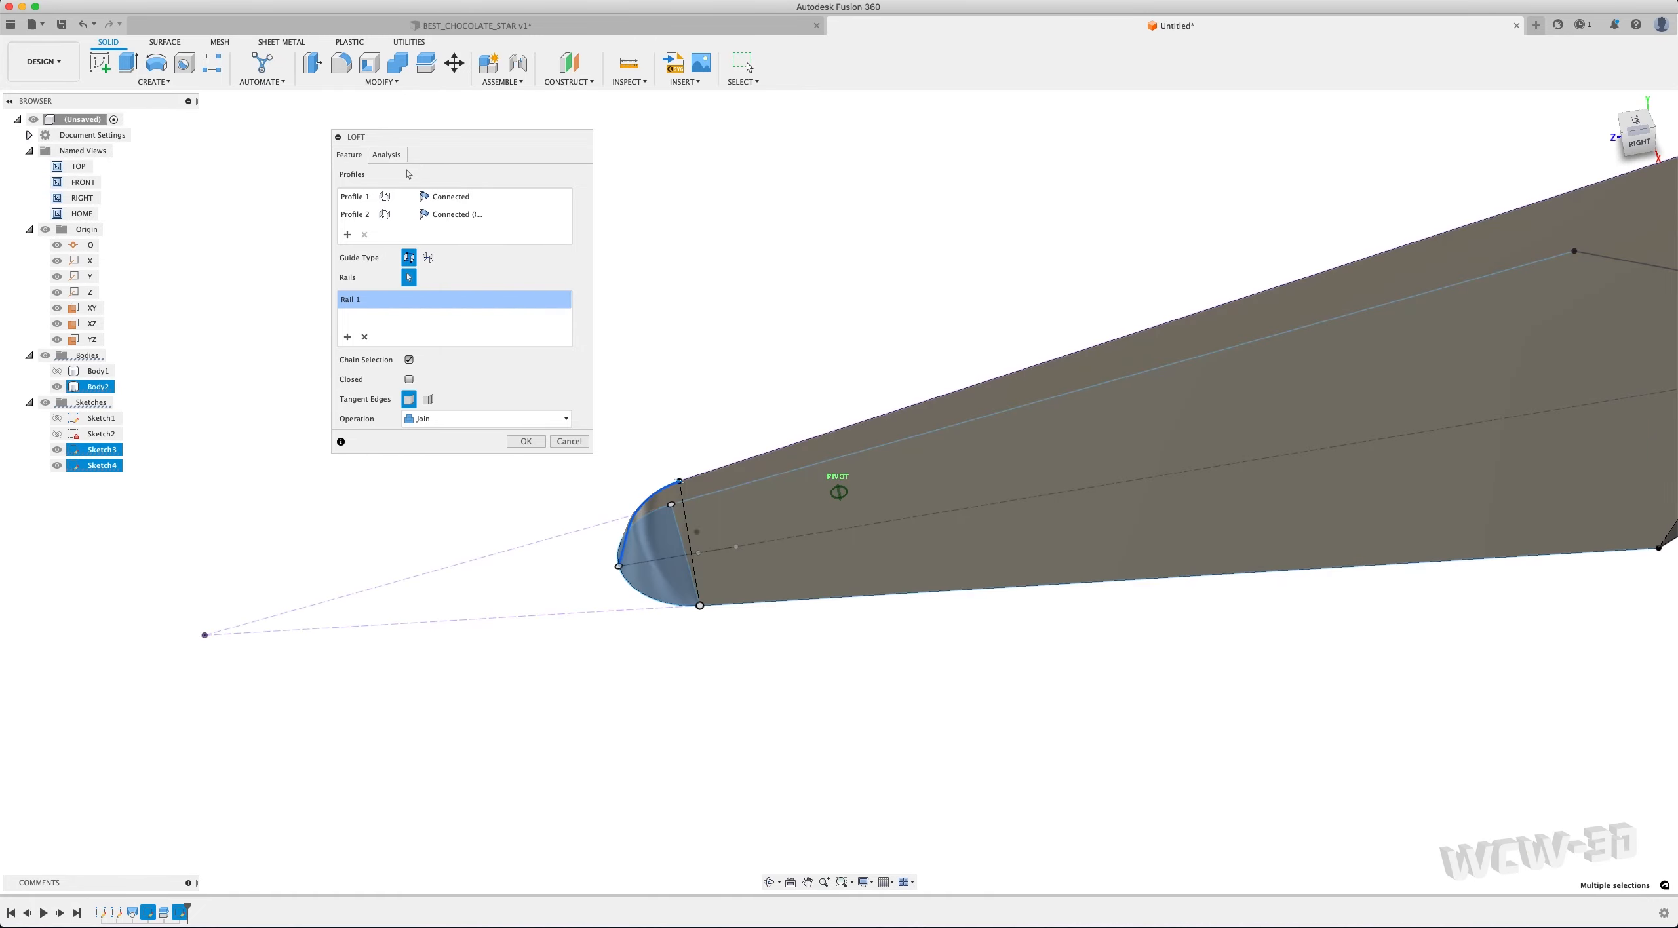
mouse_move(84, 185)
shift+middle_down()
mouse_move(655, 170)
mouse_move(773, 485)
mouse_move(550, 395)
shift+middle_up()
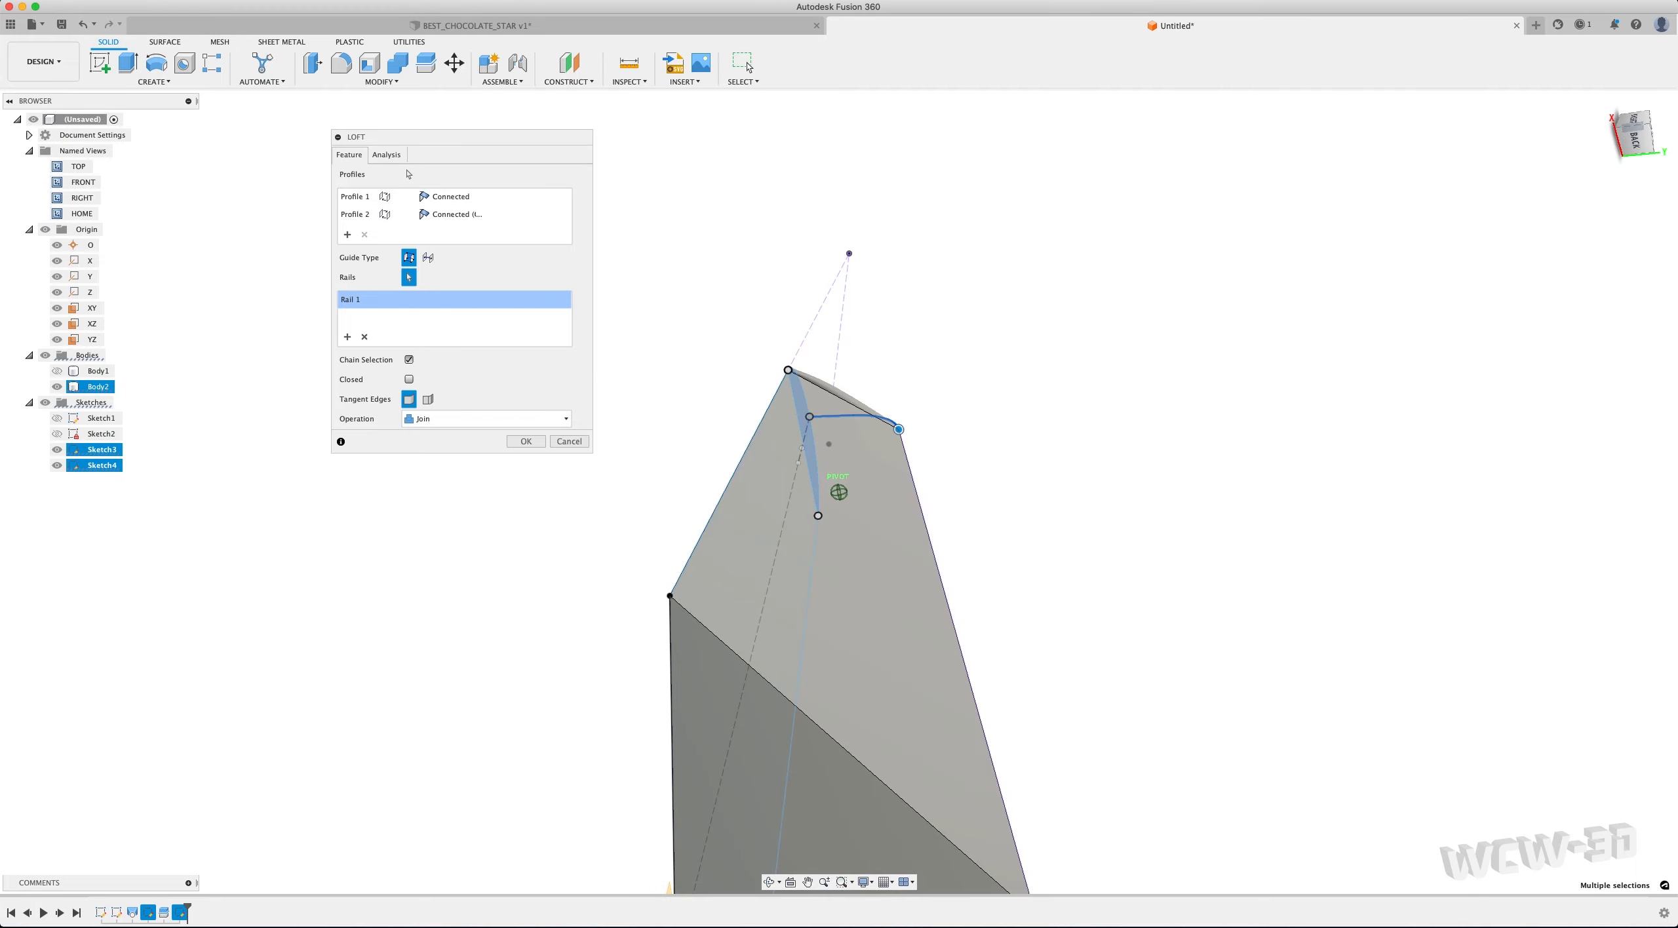
shift+middle_drag(408, 174, 409, 174)
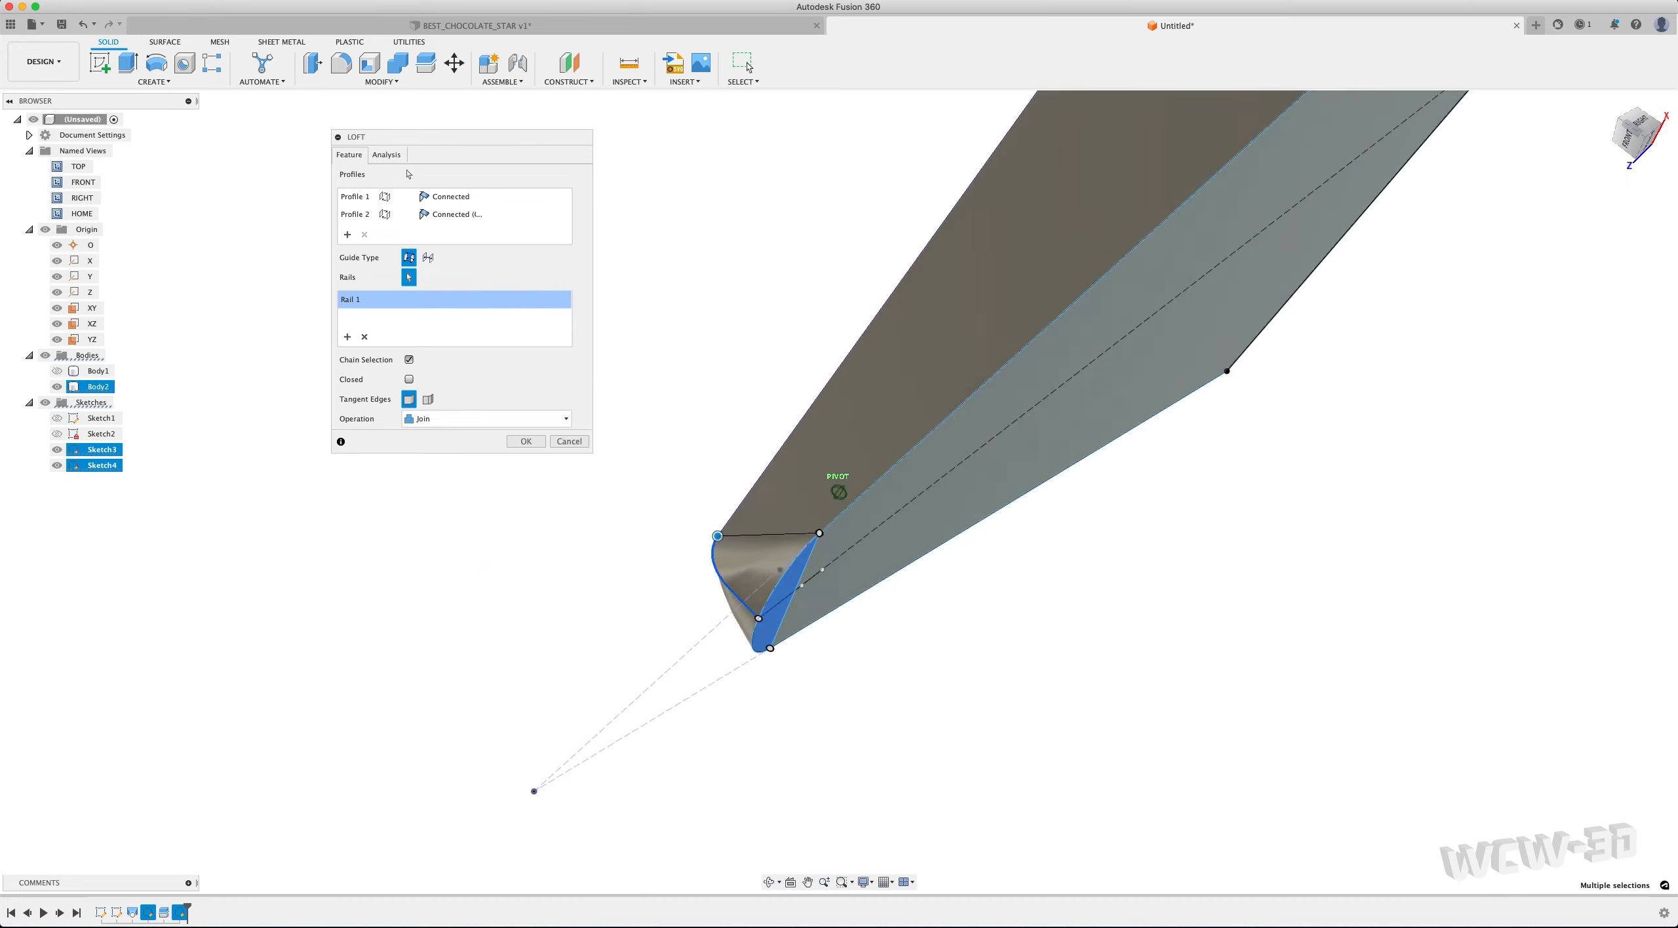
shift+middle_drag(459, 394, 656, 472)
click(525, 441)
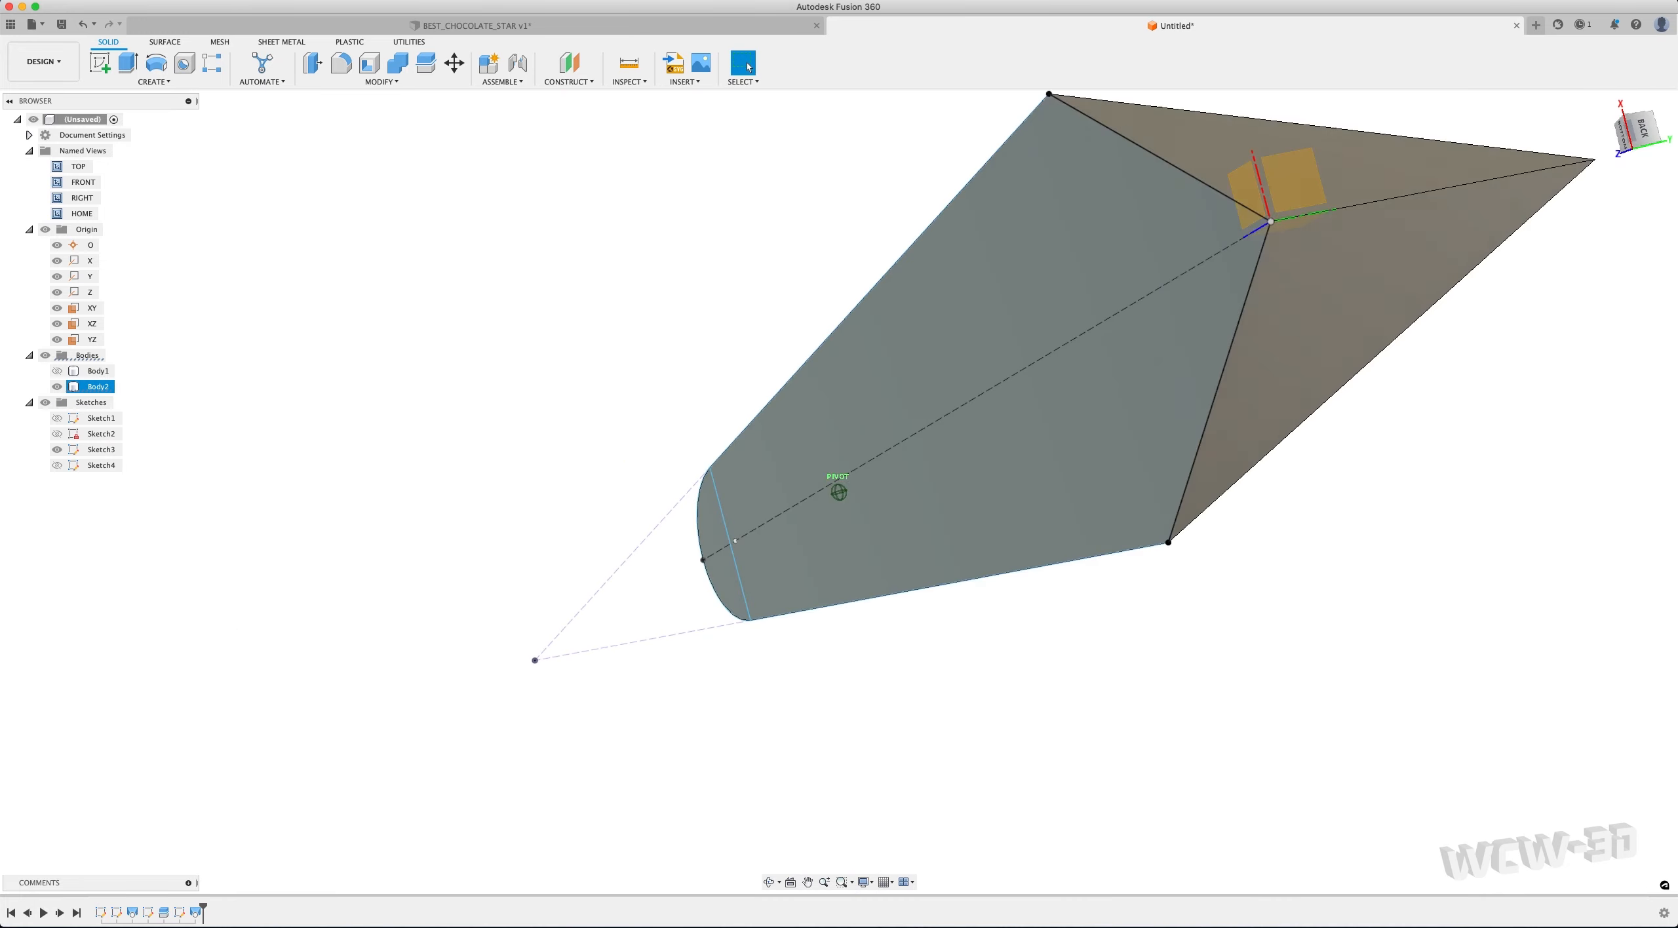
shift+middle_drag(748, 66, 1378, 329)
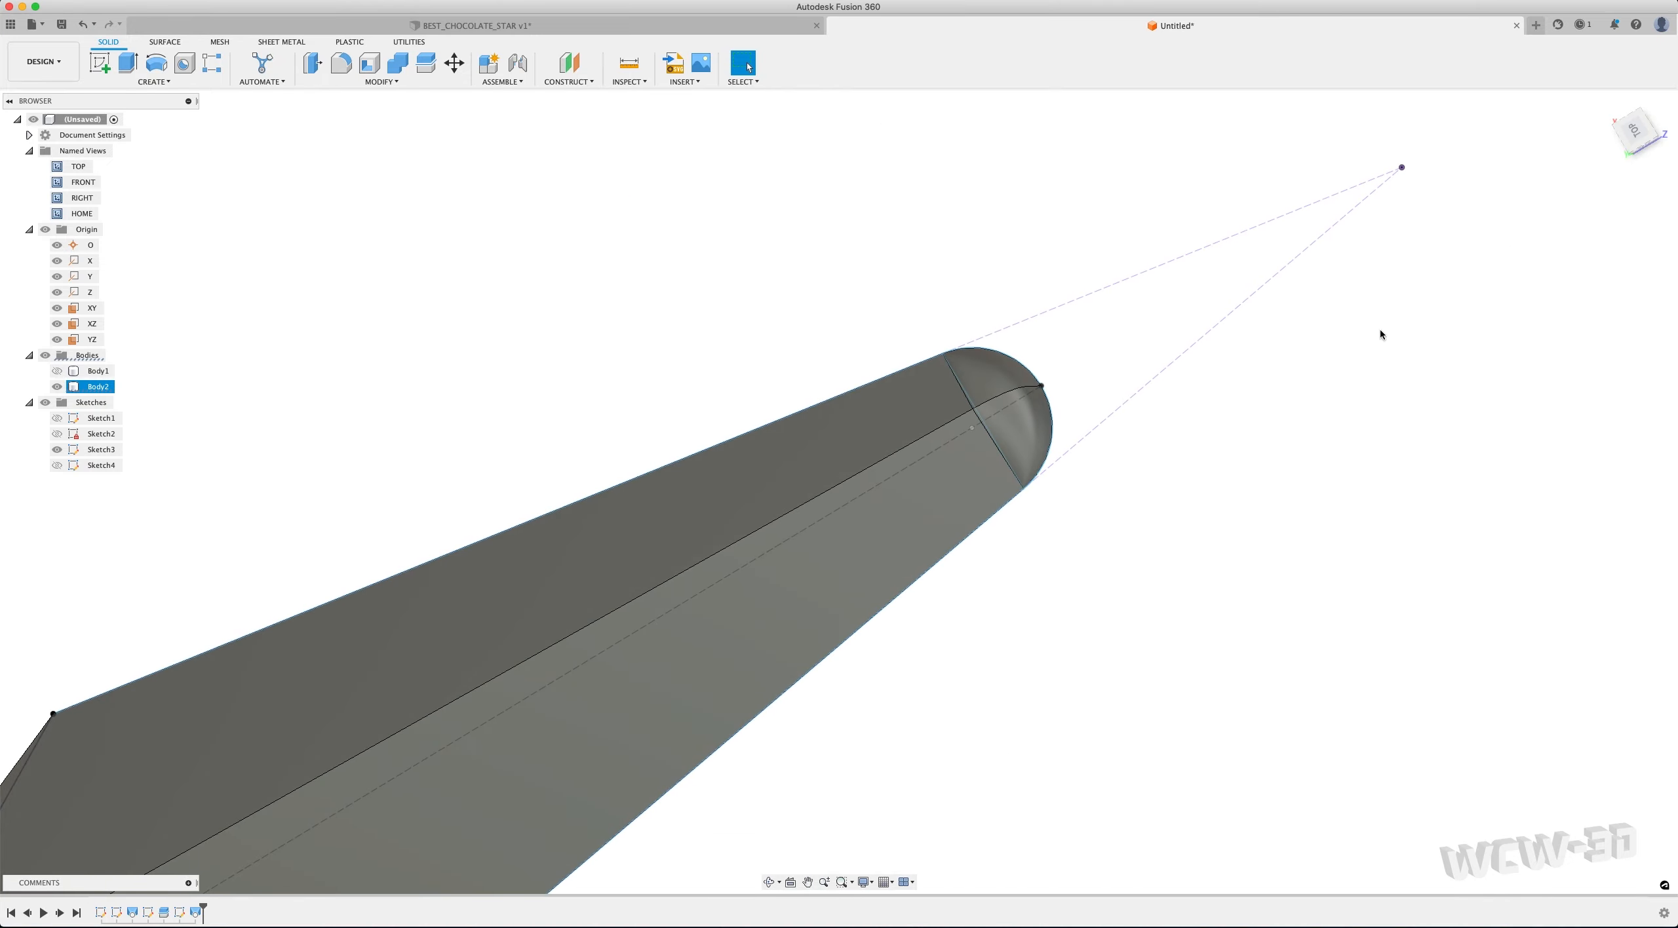
Inspect the rounded tip and the whole star point from the underside and above, and hide Sketch3
scroll(1271, 392, down, 5)
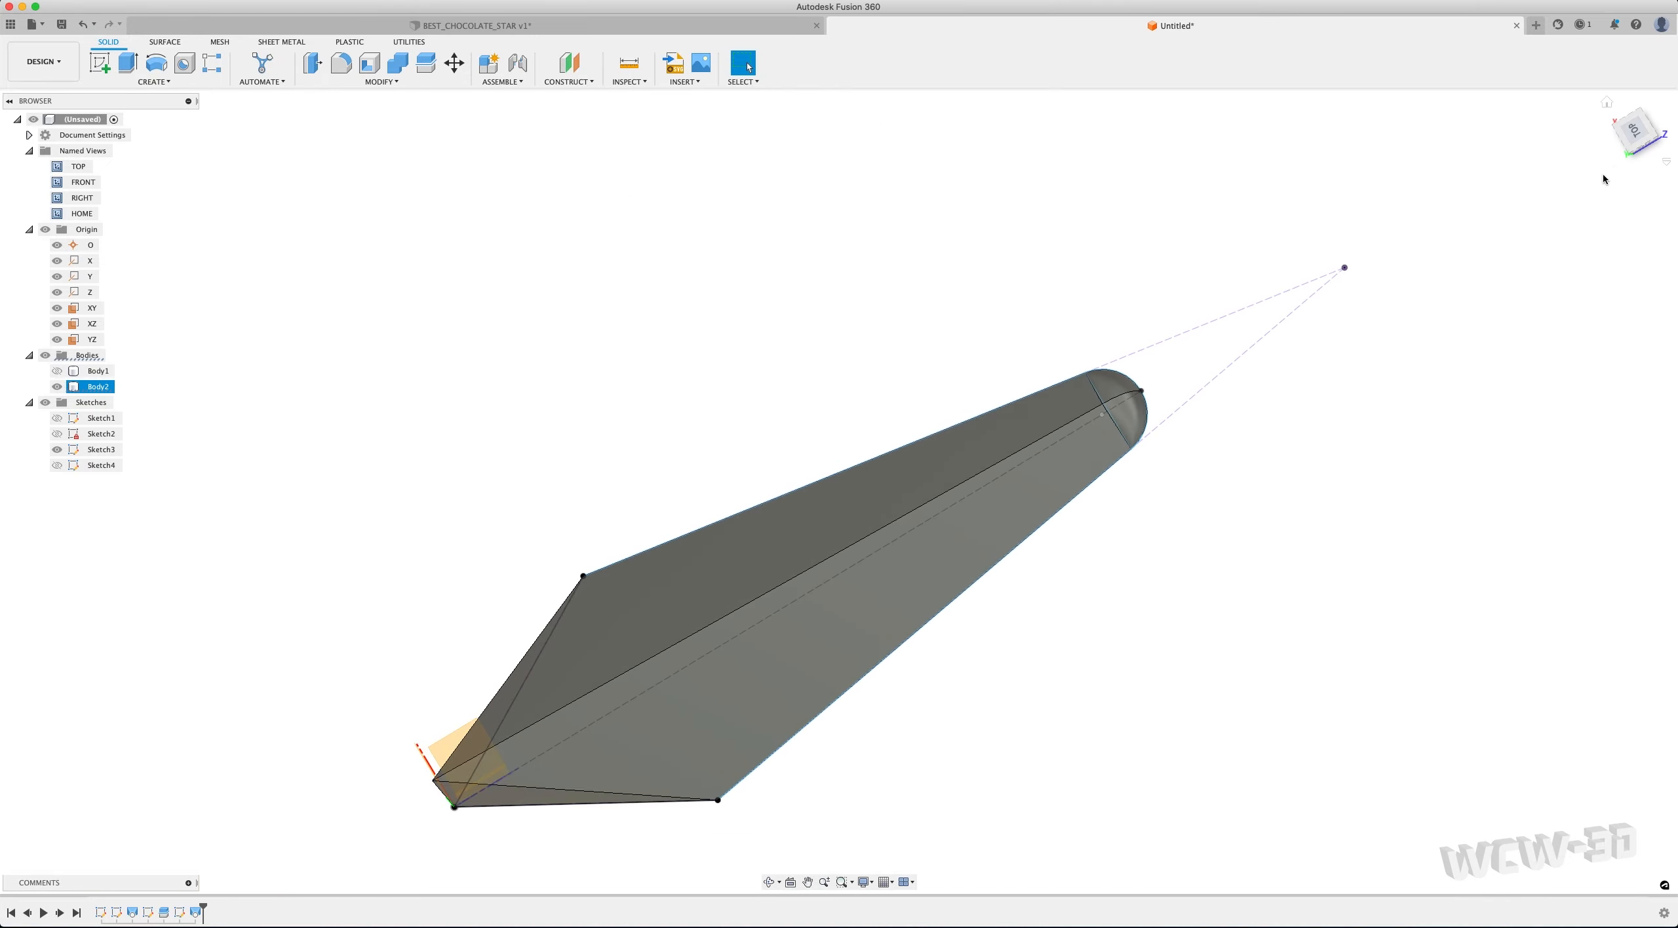
shift+middle_drag(1638, 140, 1382, 199)
scroll(823, 566, up, 3)
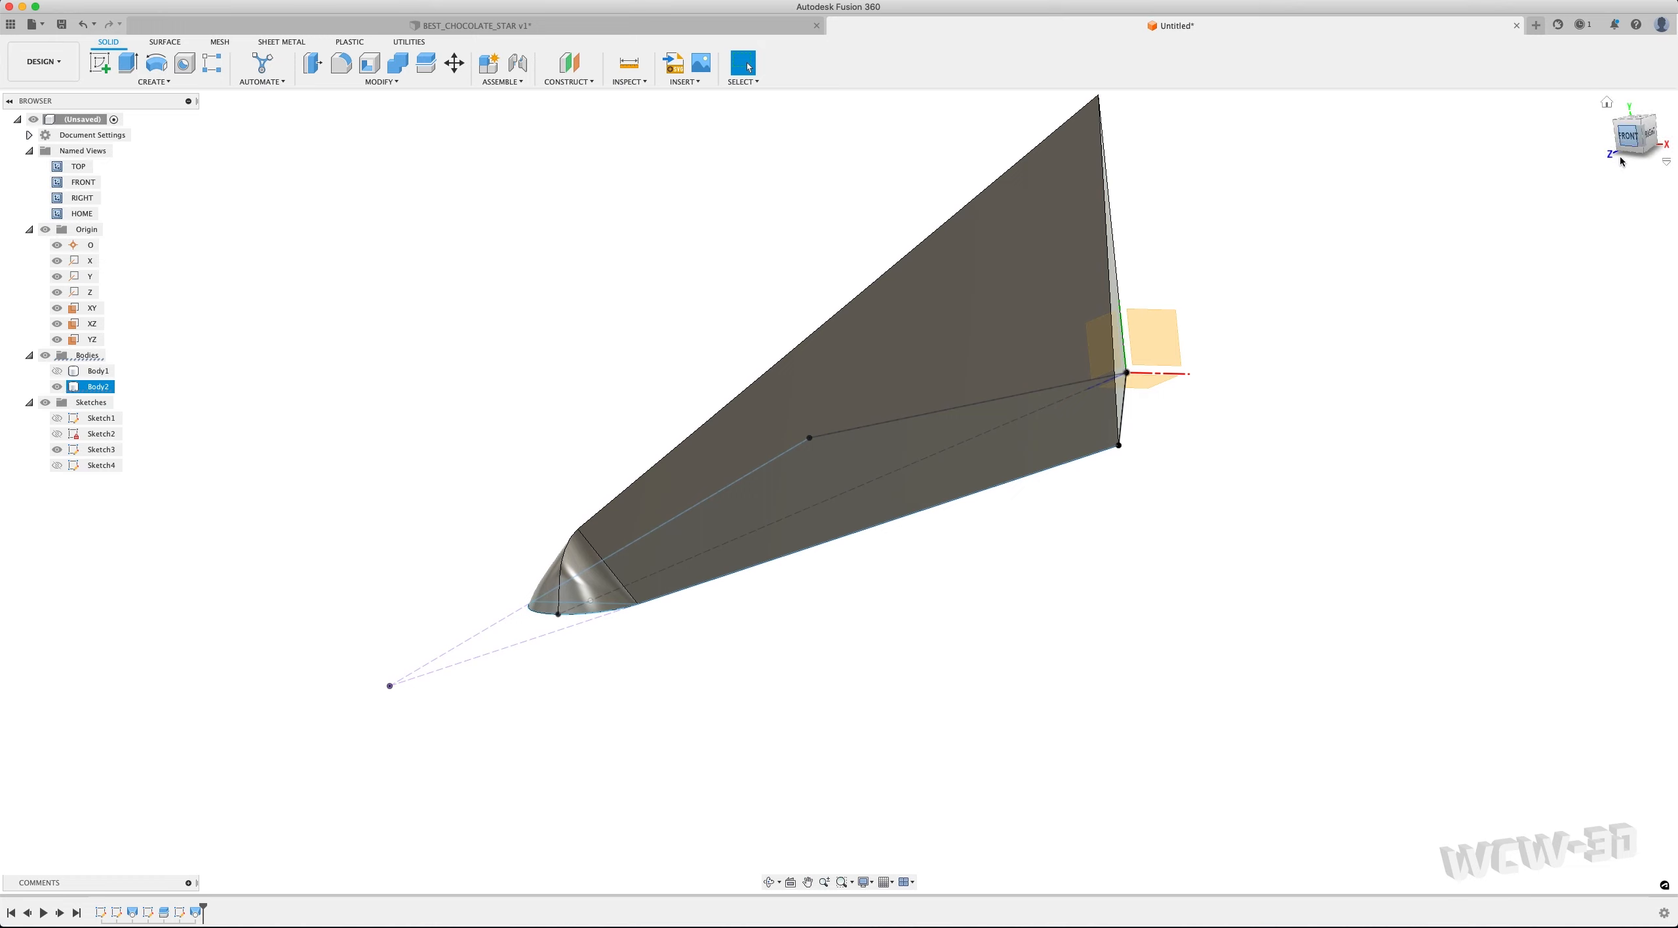
scroll(1369, 346, down, 1)
scroll(1393, 335, down, 1)
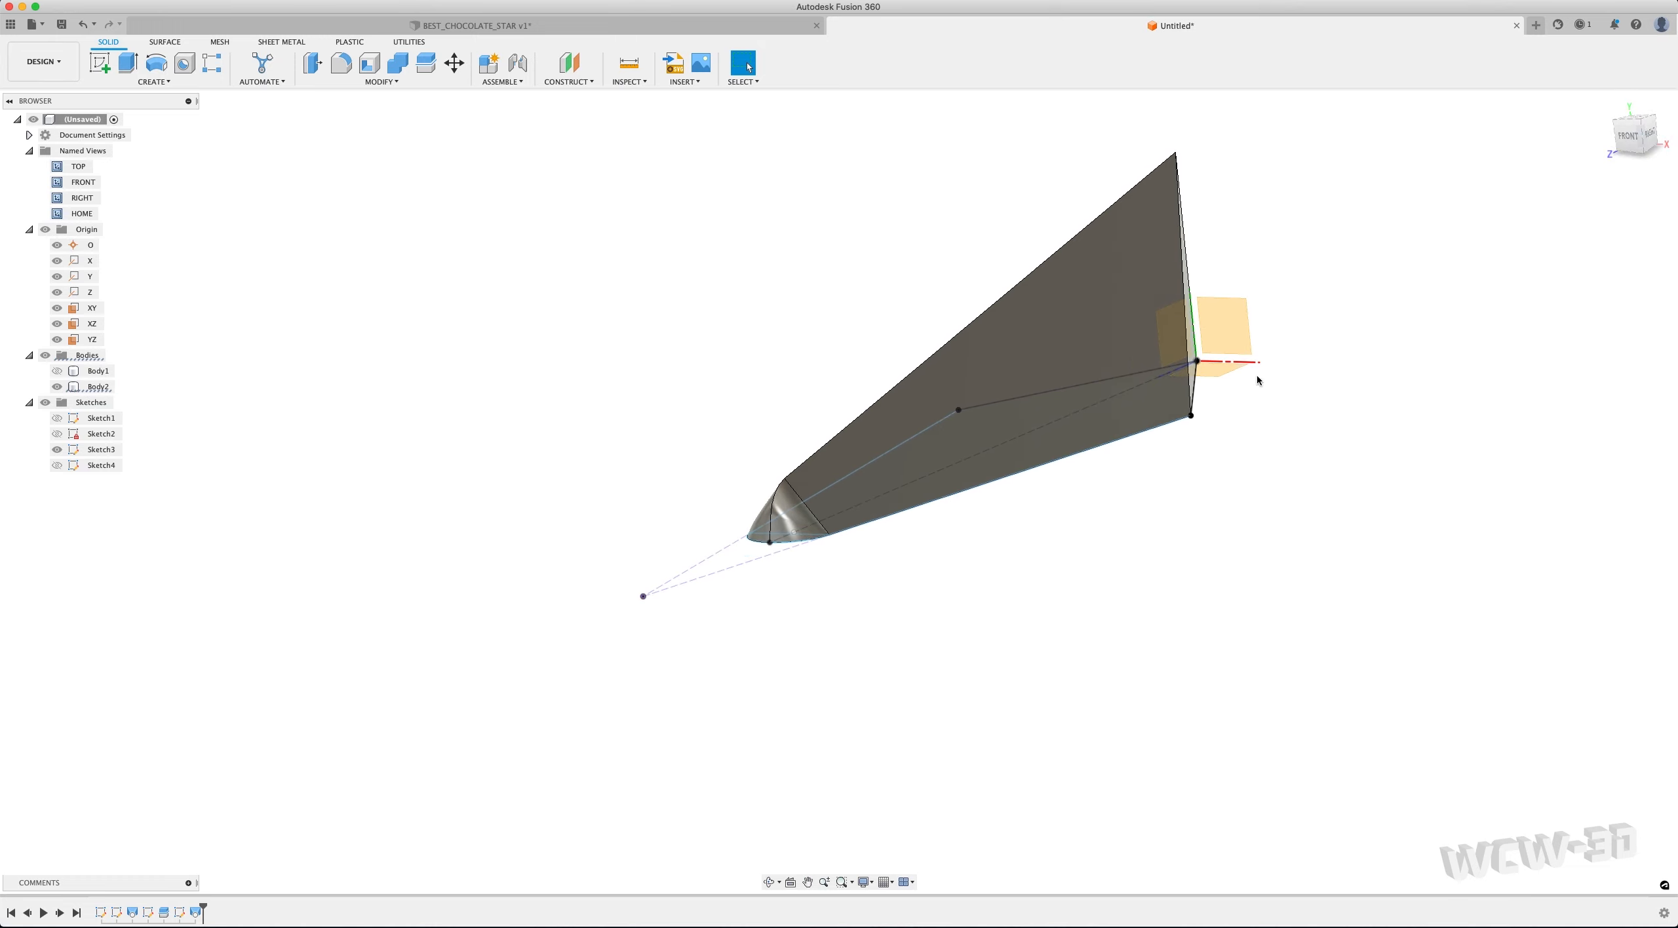
click(57, 450)
drag(1628, 142, 1633, 122)
click(1628, 124)
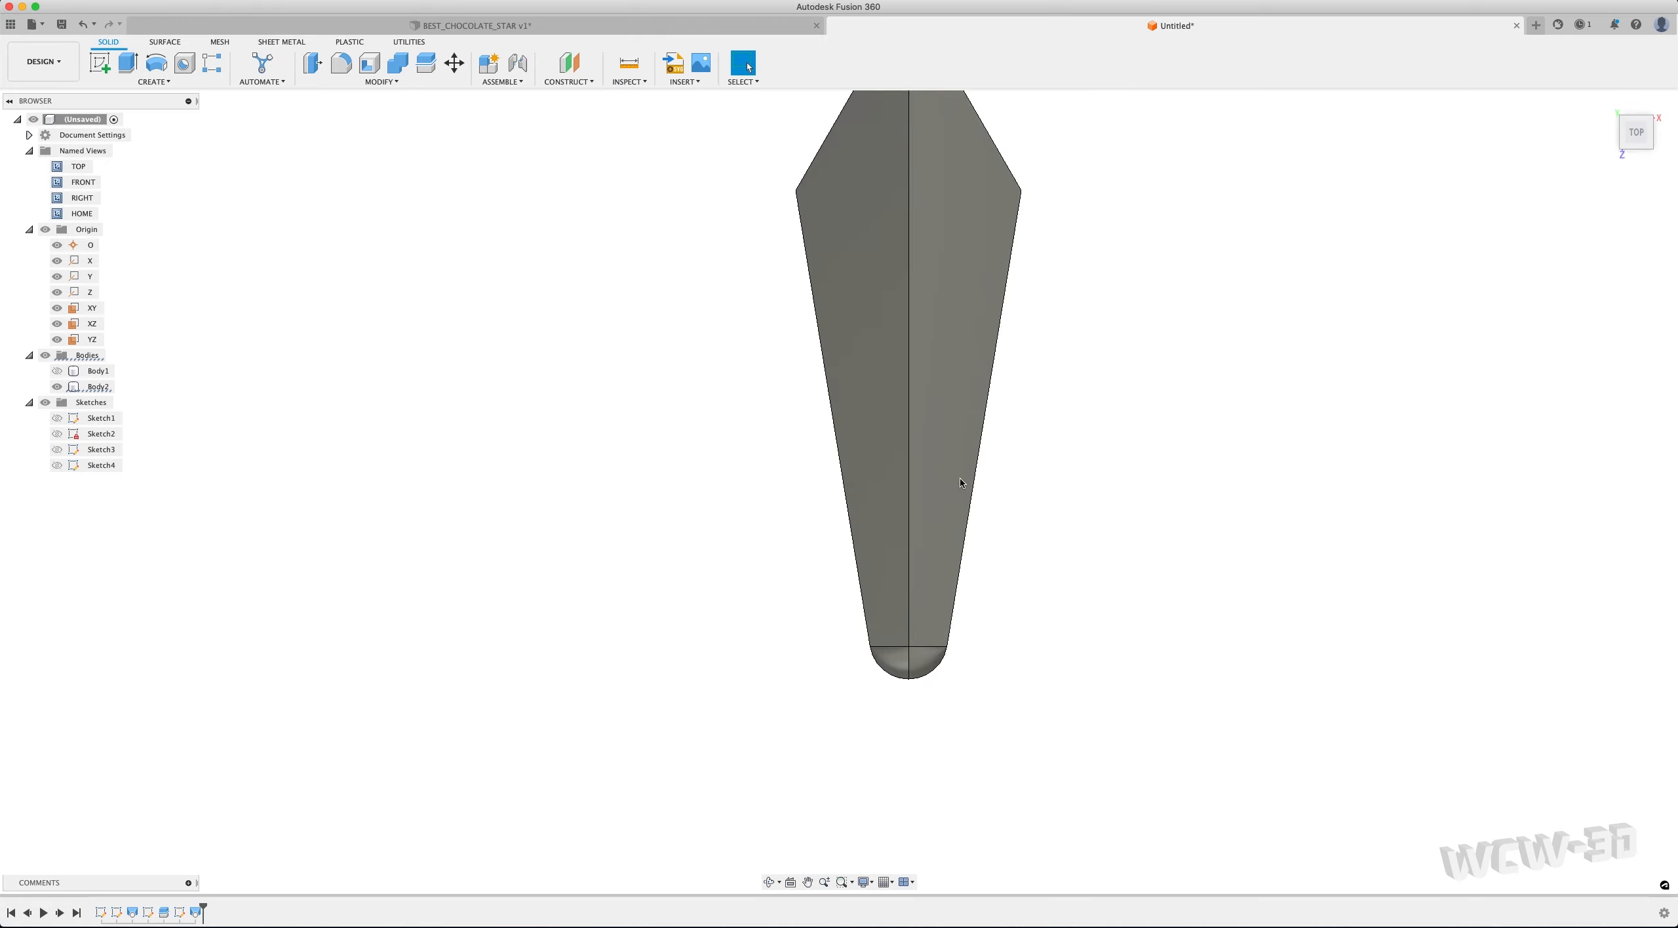
scroll(1100, 428, down, 3)
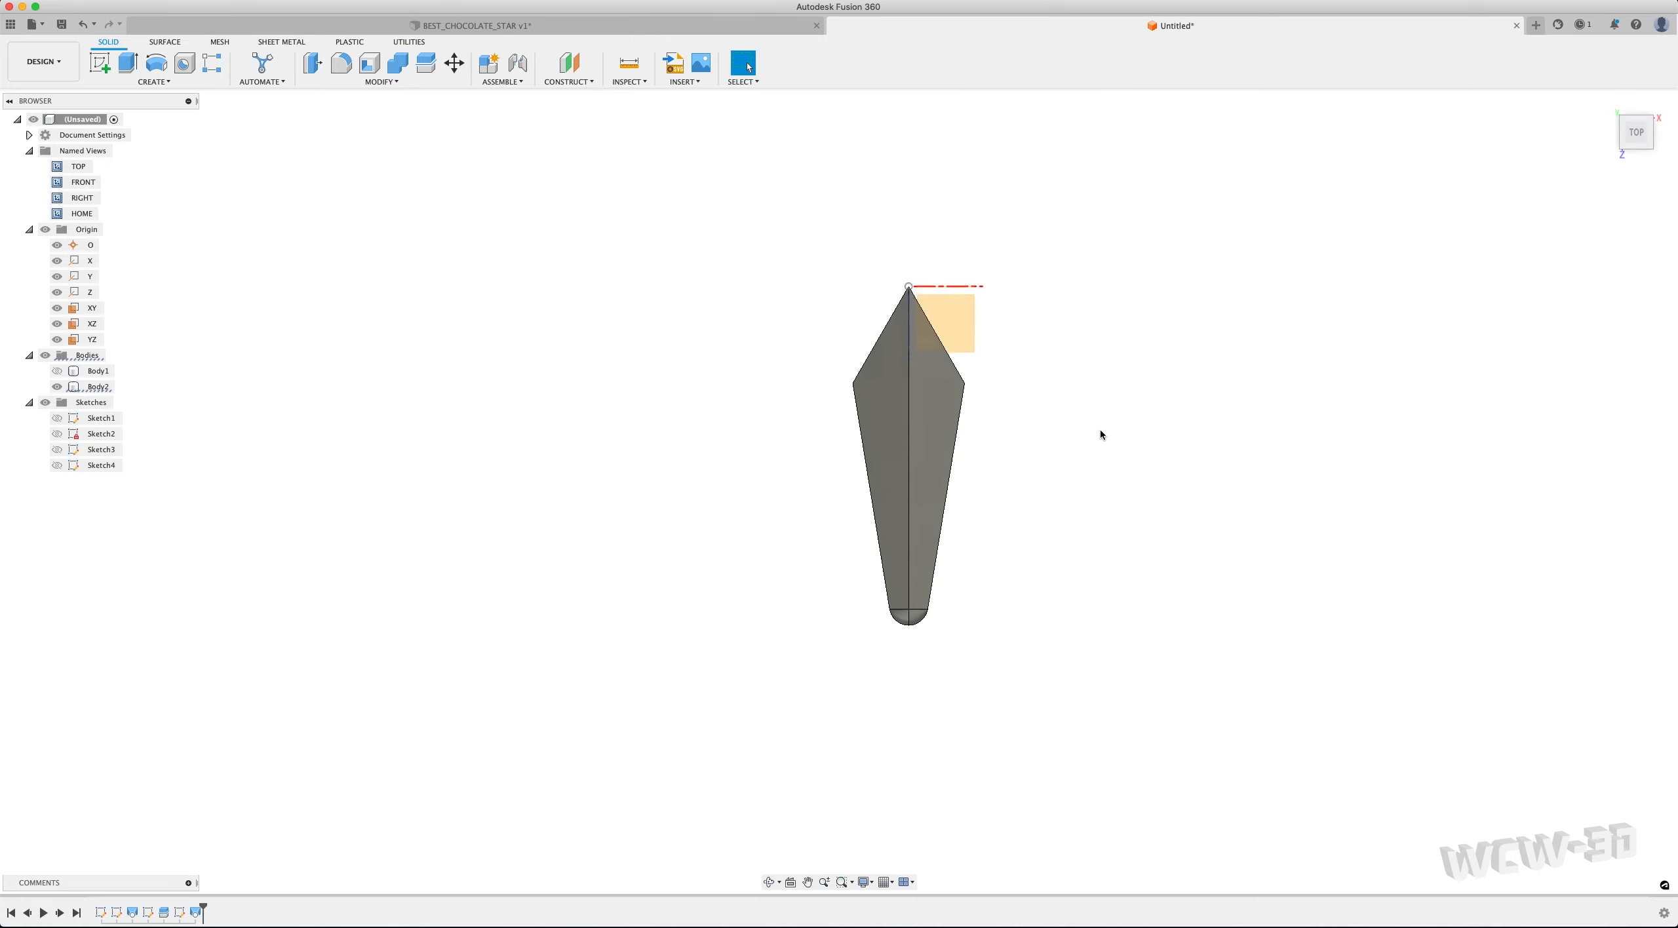
Start a circular pattern of the rounded star point, Body2, about the Y axis
click(154, 81)
mouse_move(187, 360)
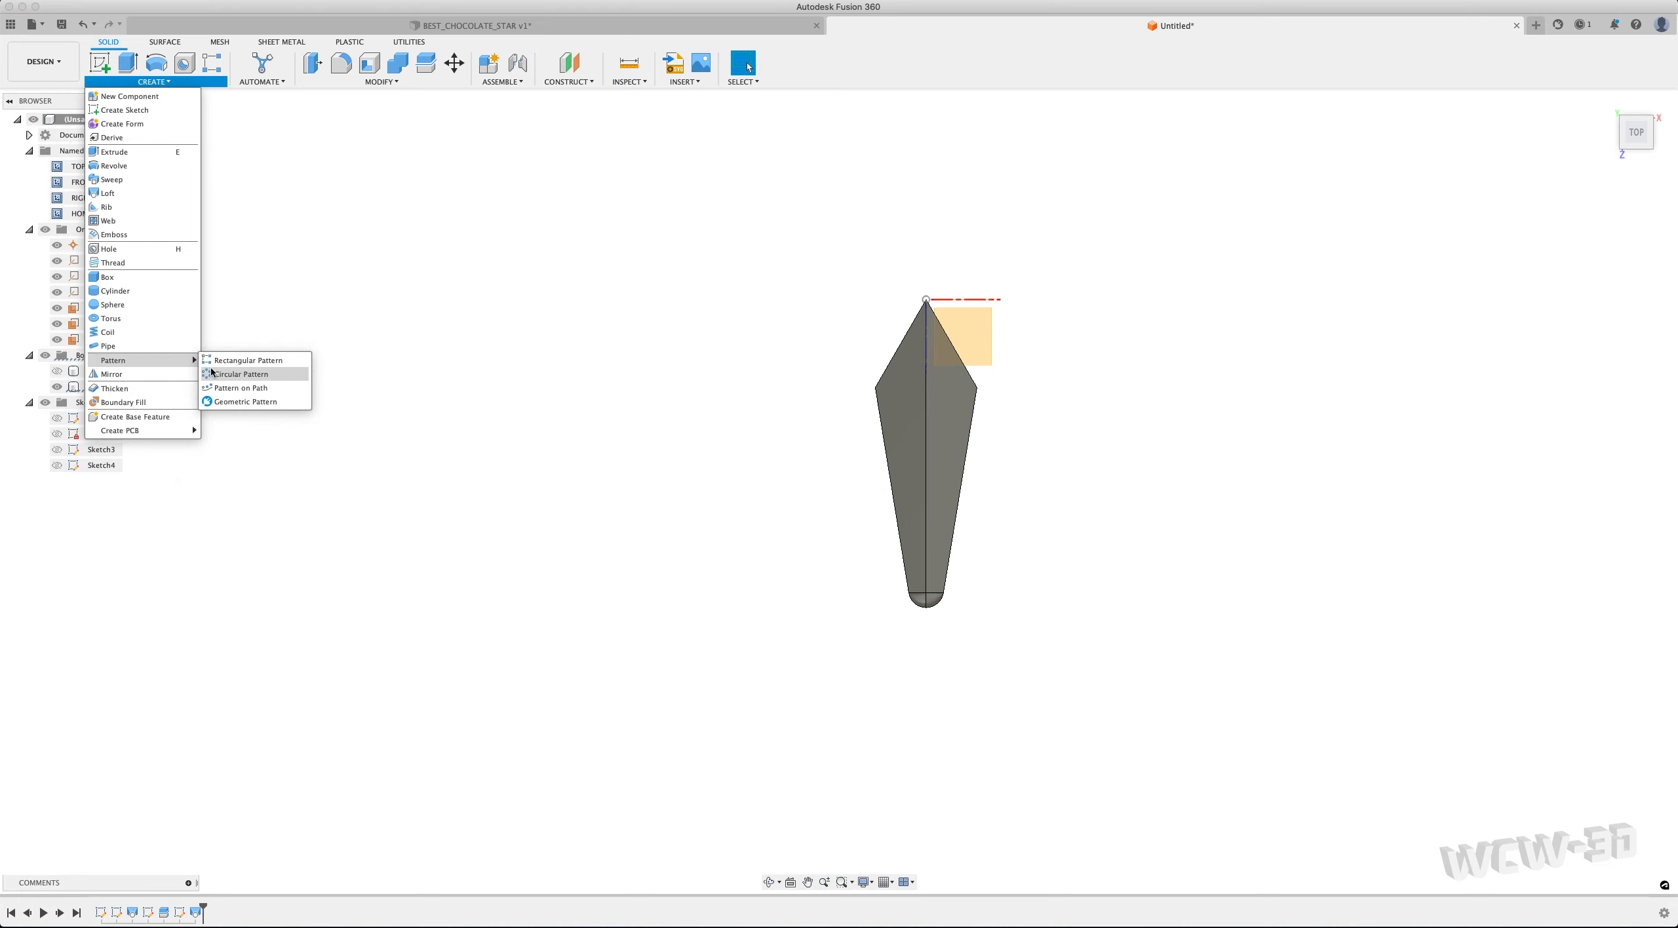
click(242, 374)
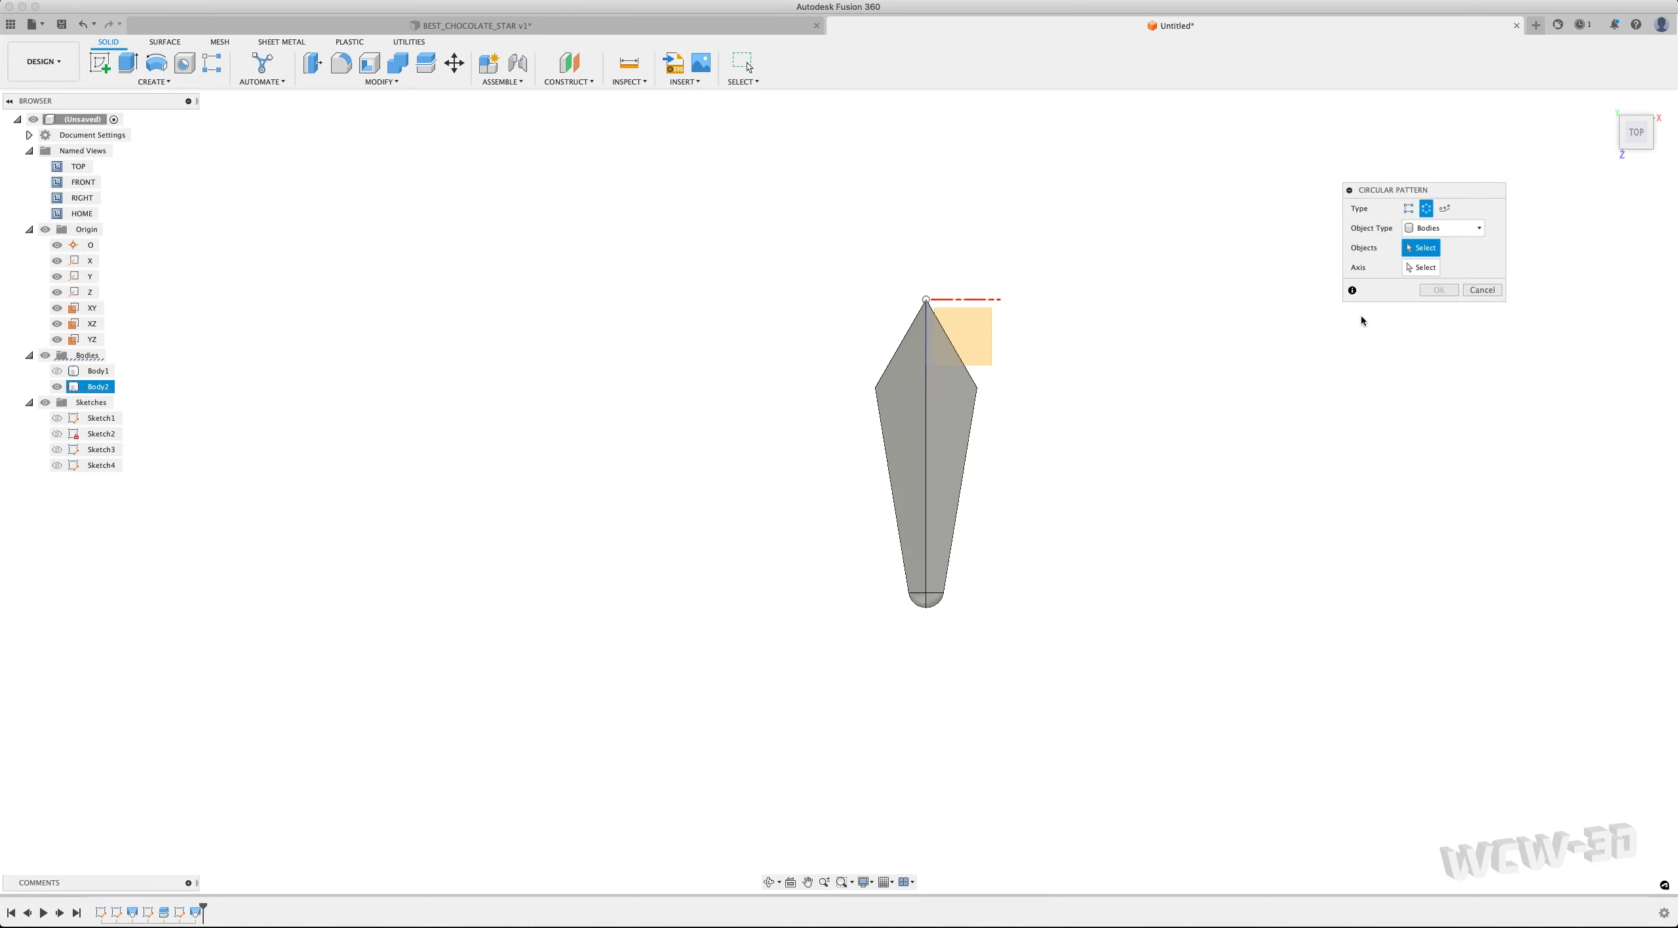
click(942, 455)
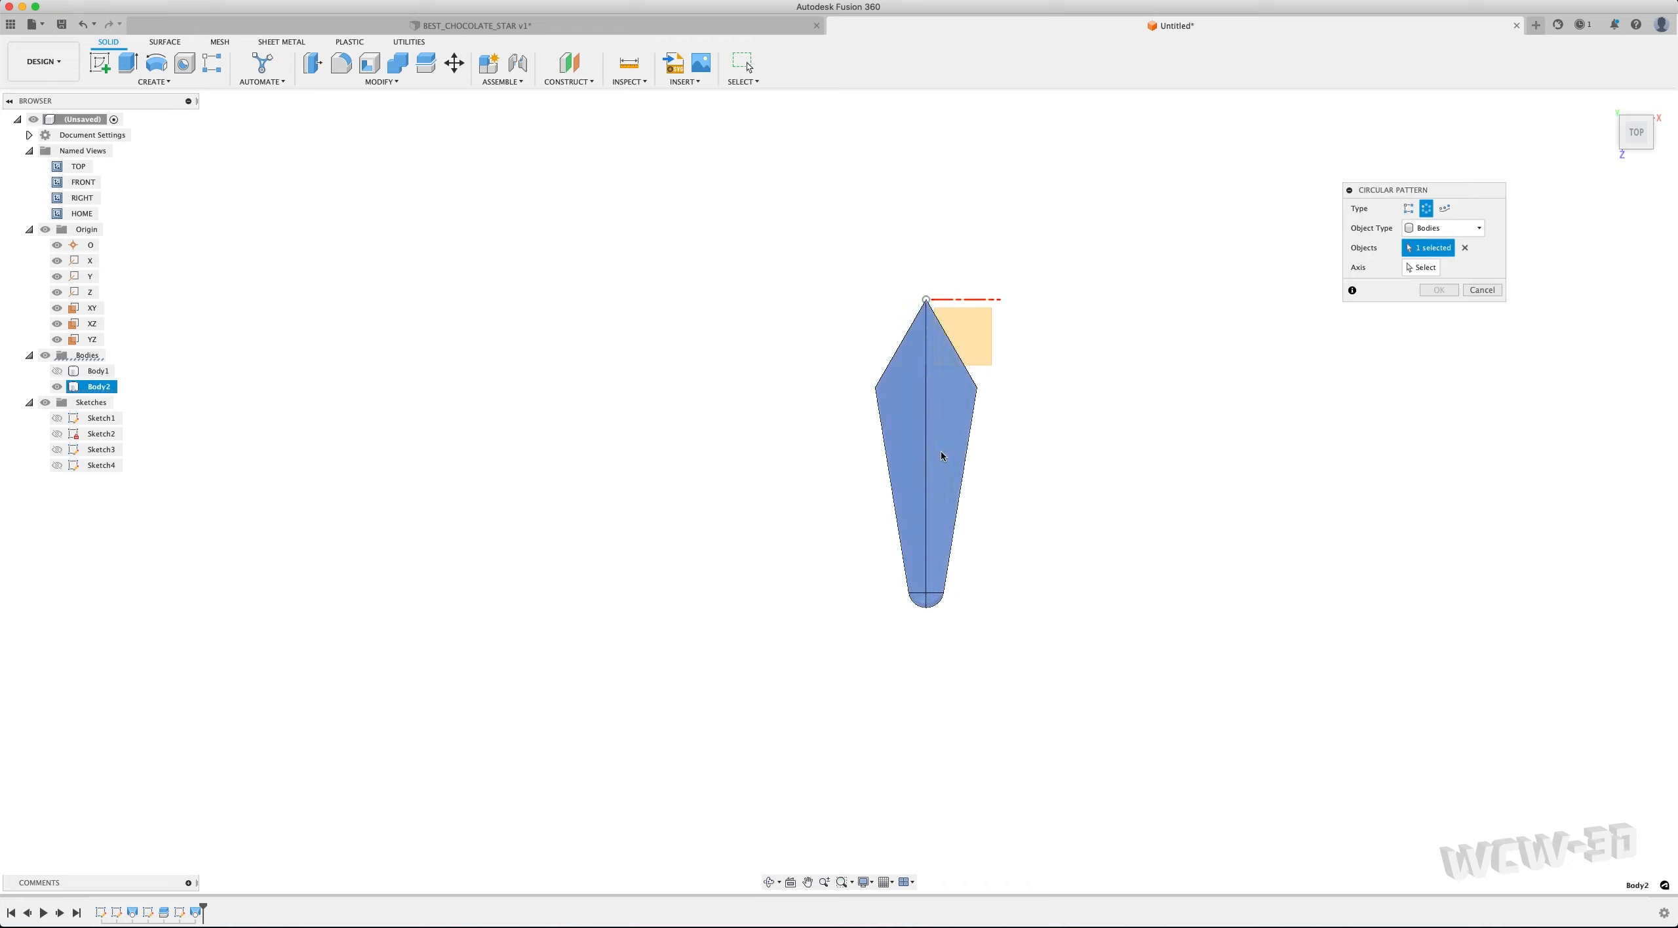
click(1424, 268)
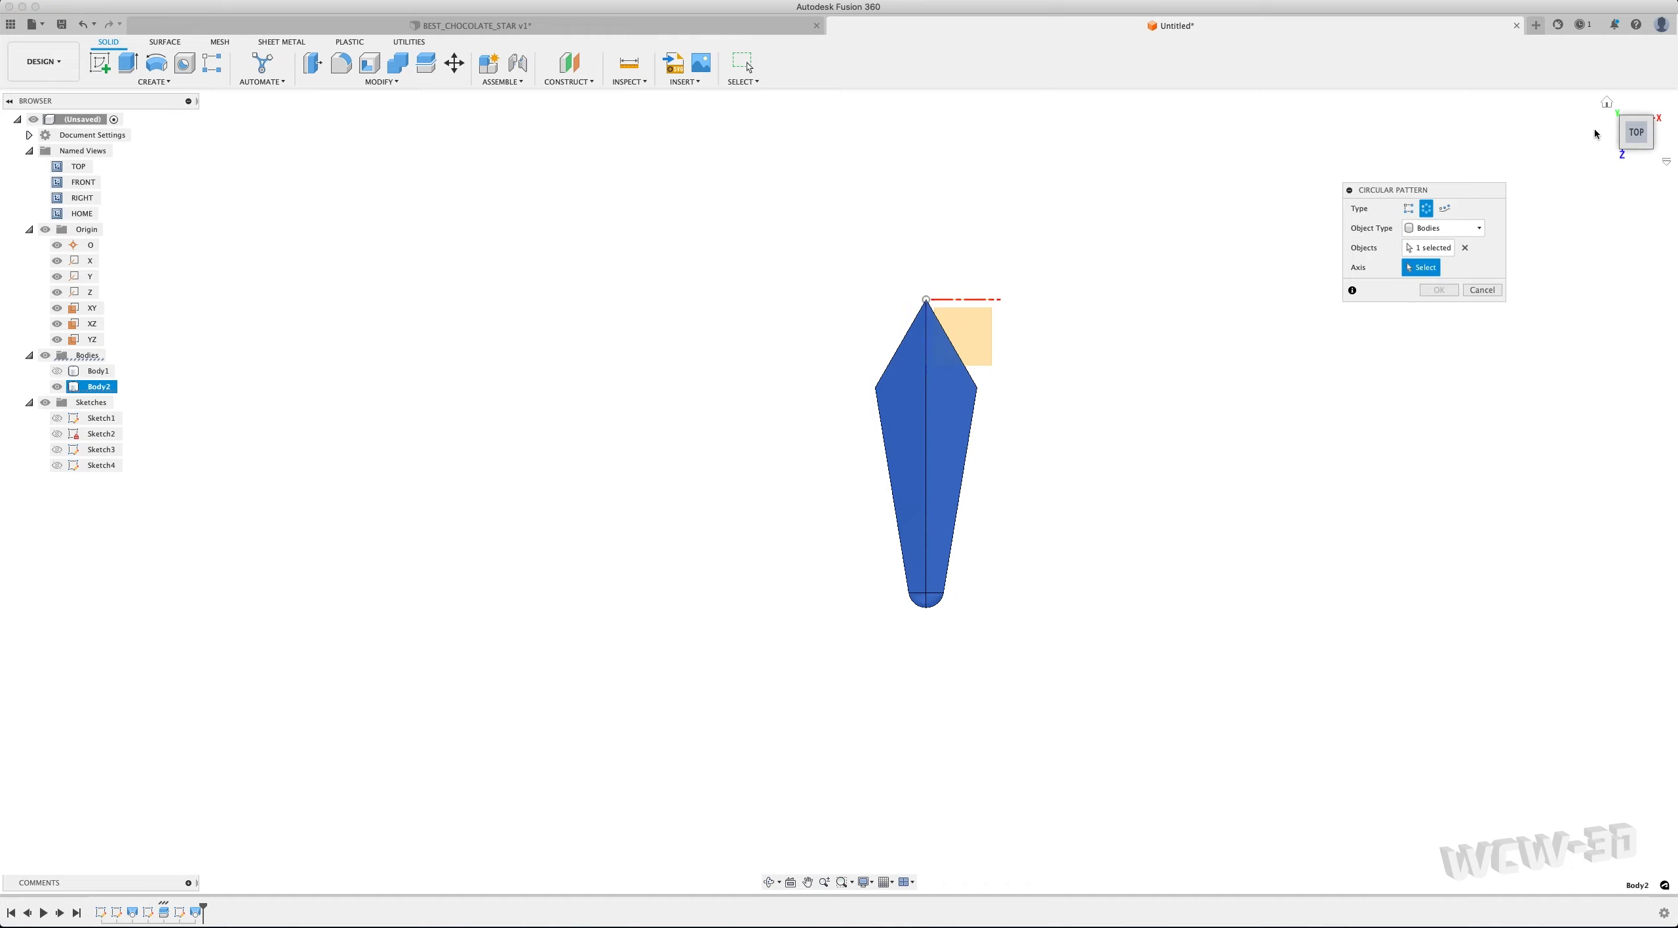
drag(1631, 140, 1475, 103)
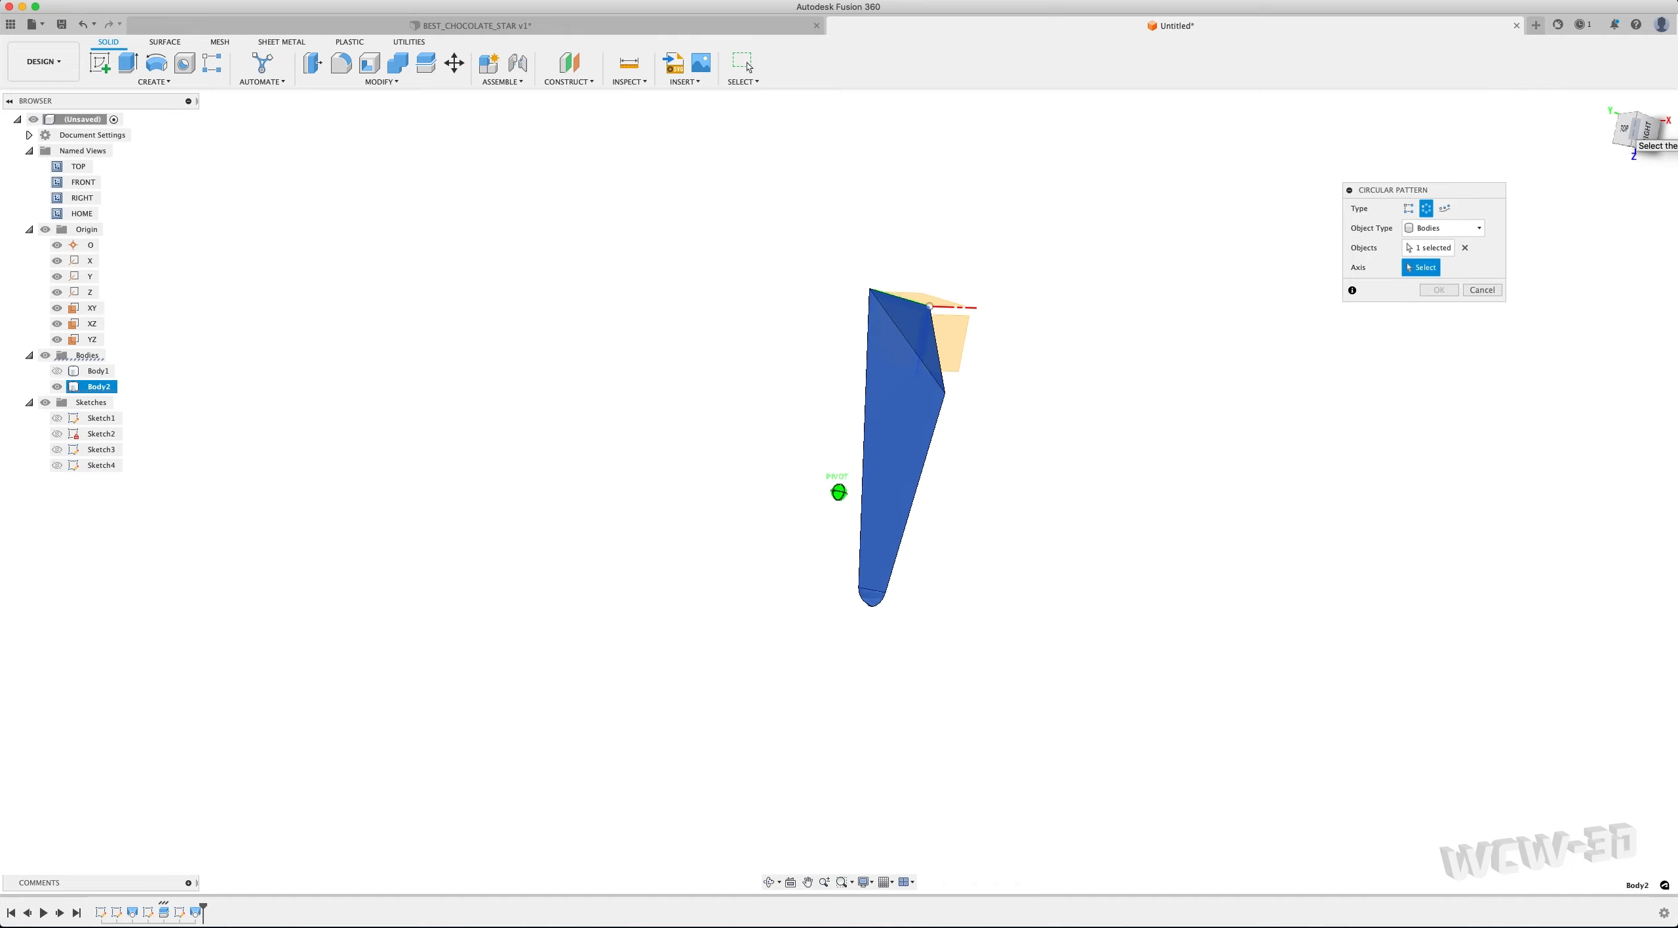
click(895, 298)
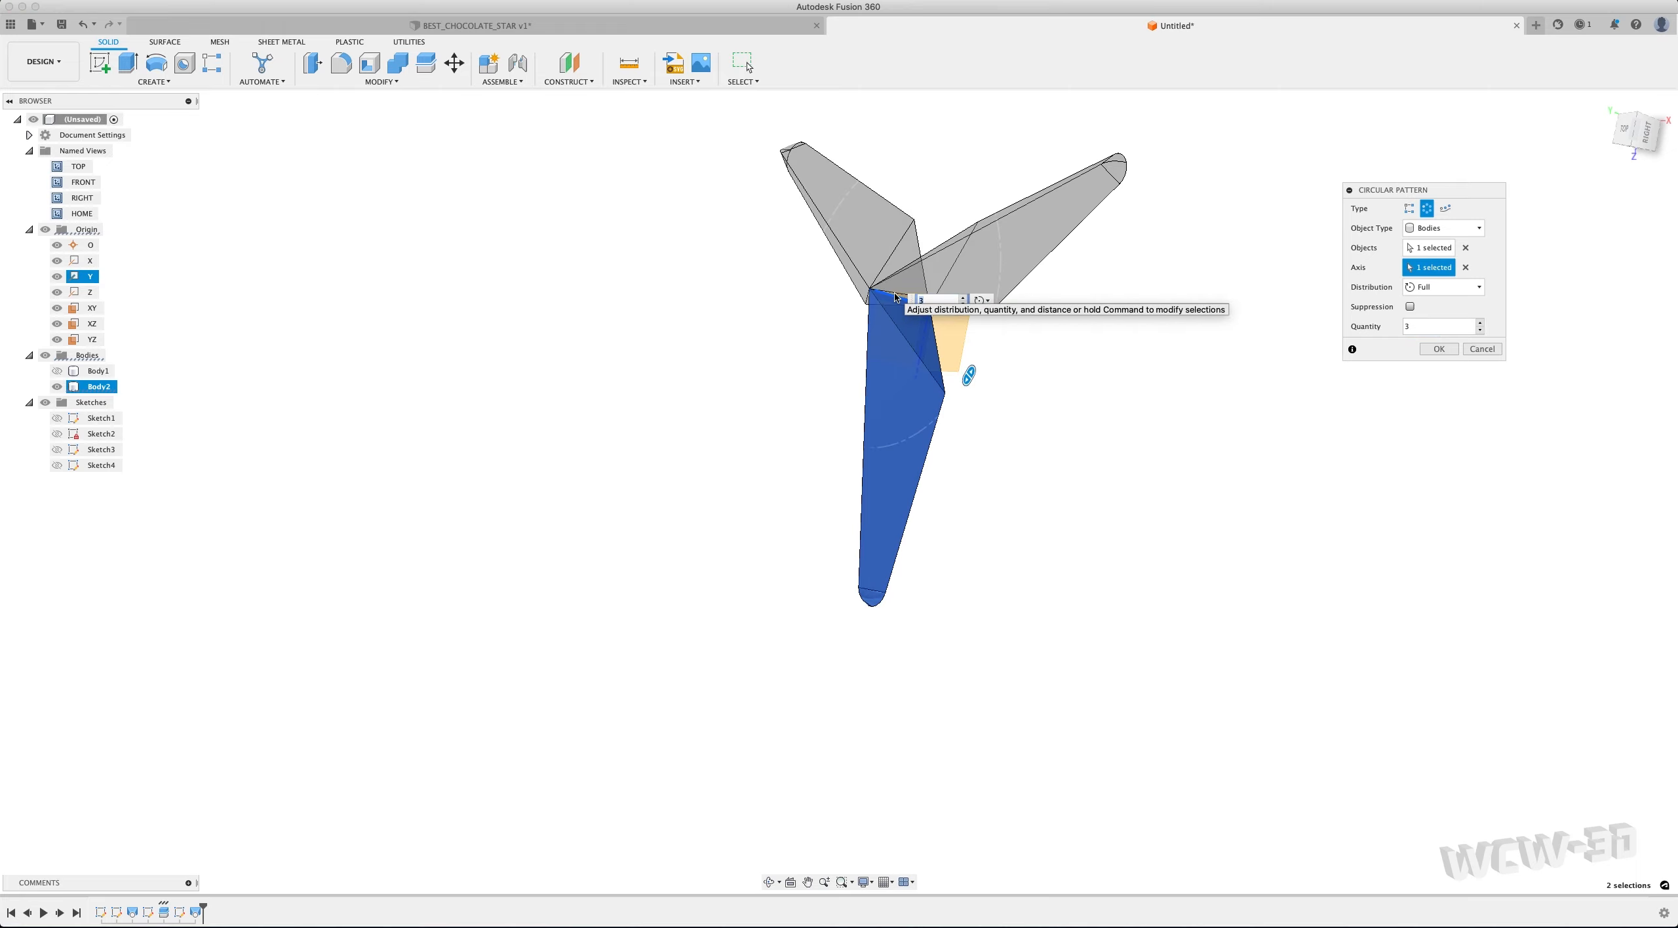
Set the circular pattern's quantity to 6 with full distribution and create the star's remaining points
click(1624, 130)
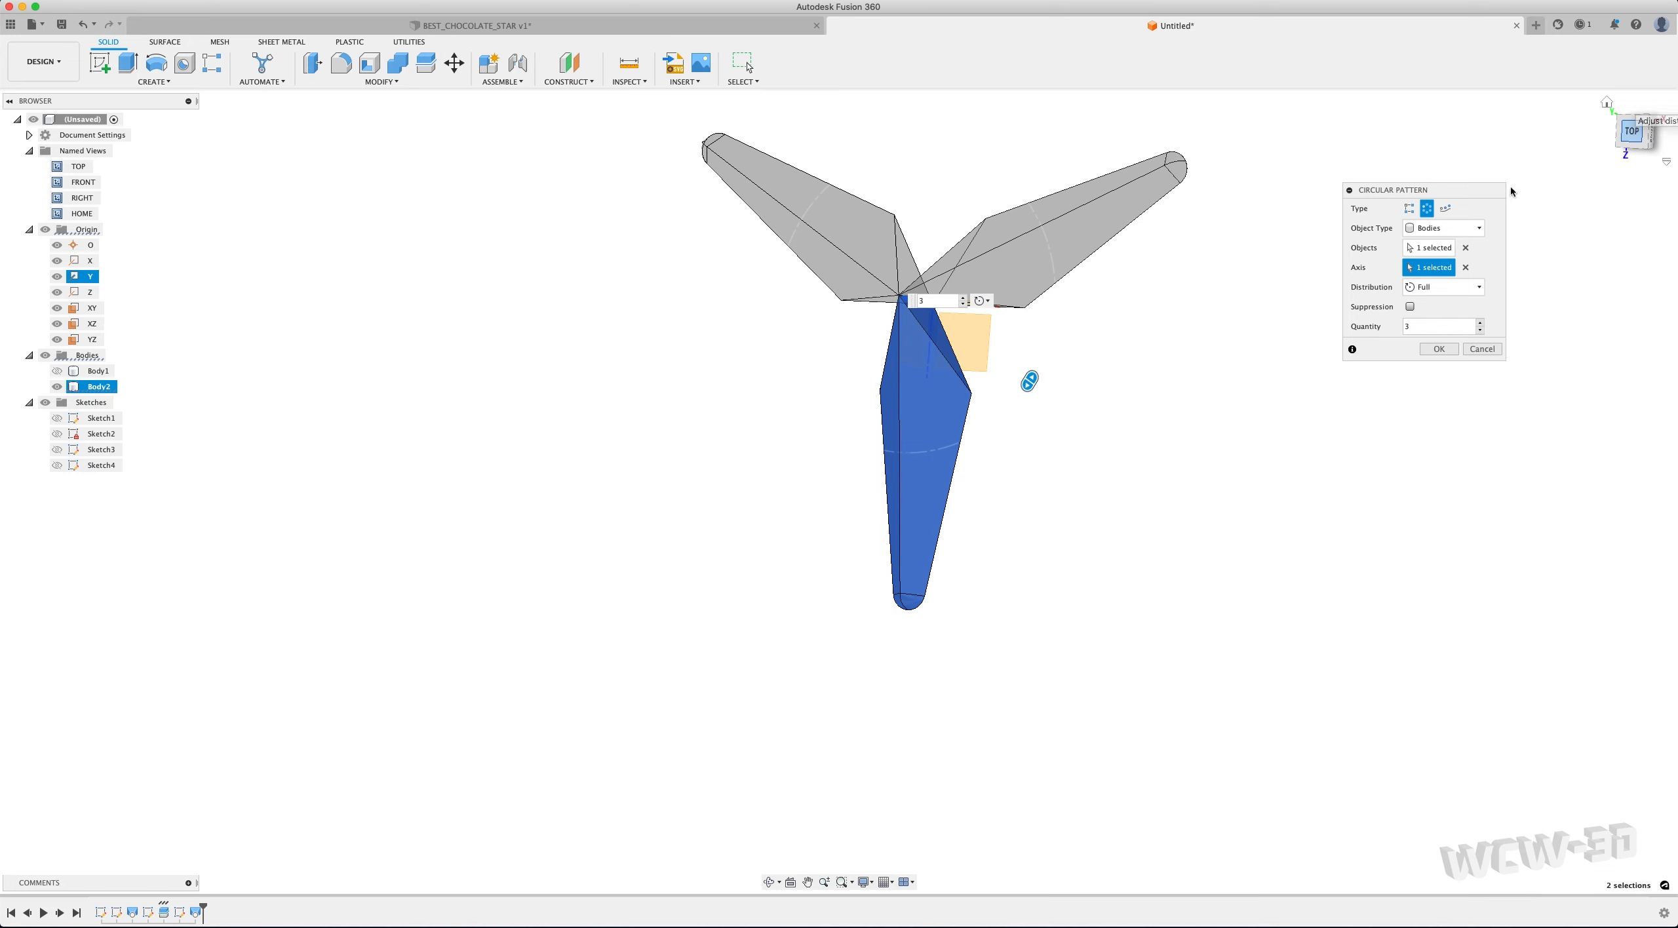
scroll(1048, 625, down, 5)
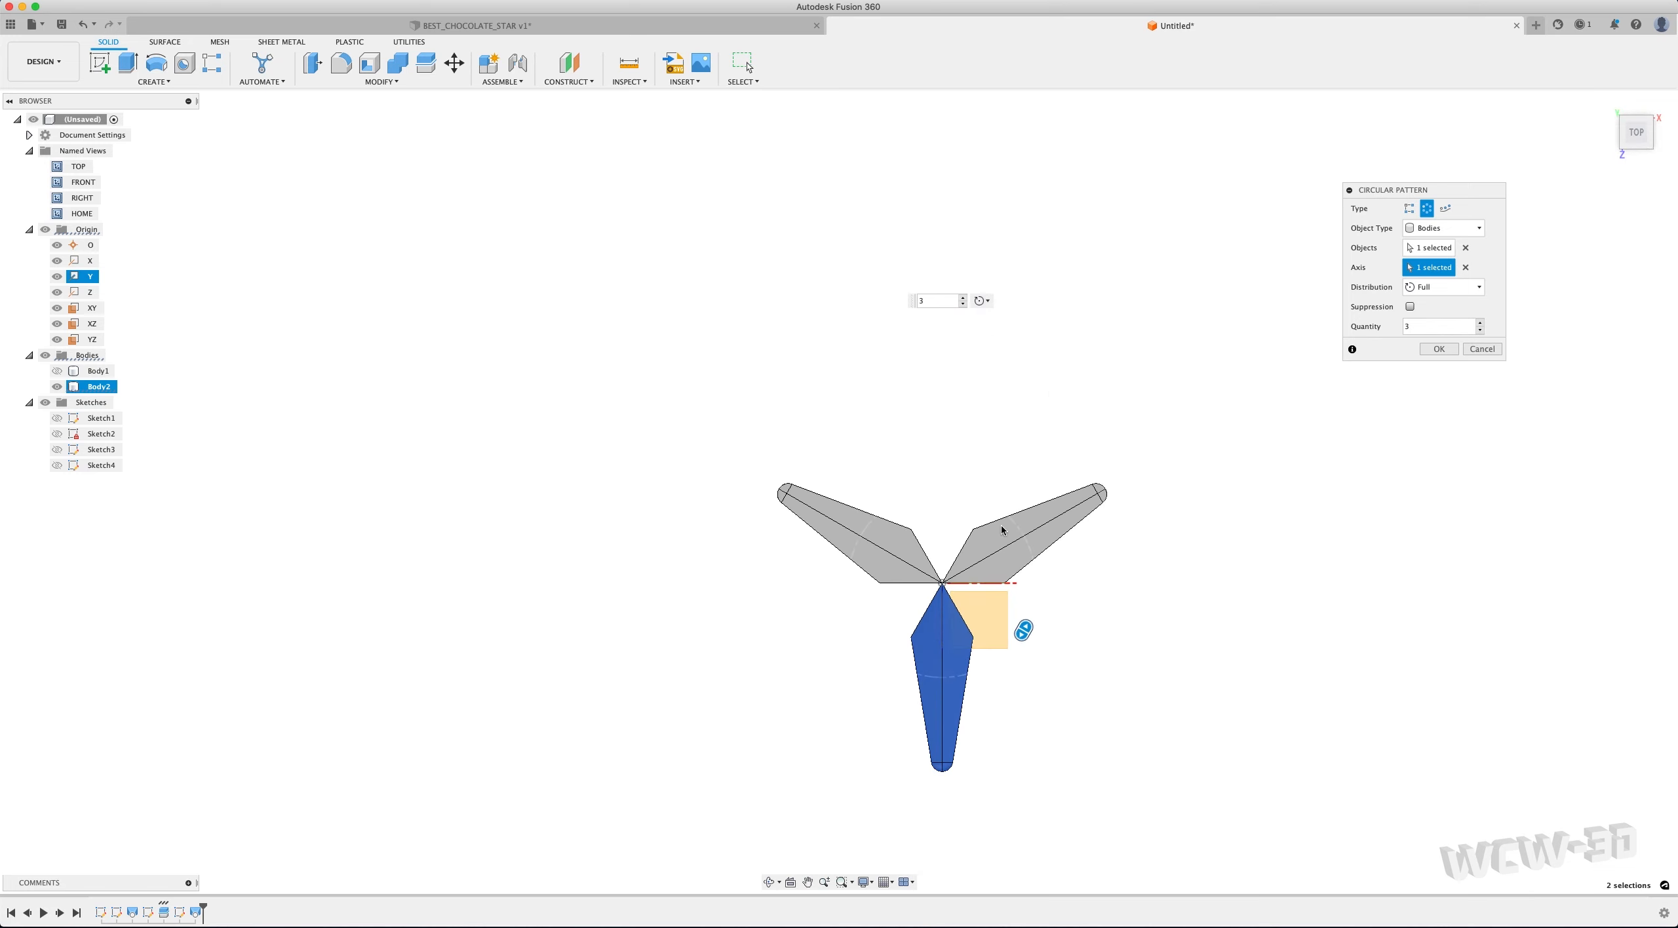
scroll(1067, 666, up, 5)
scroll(1067, 666, up, 1)
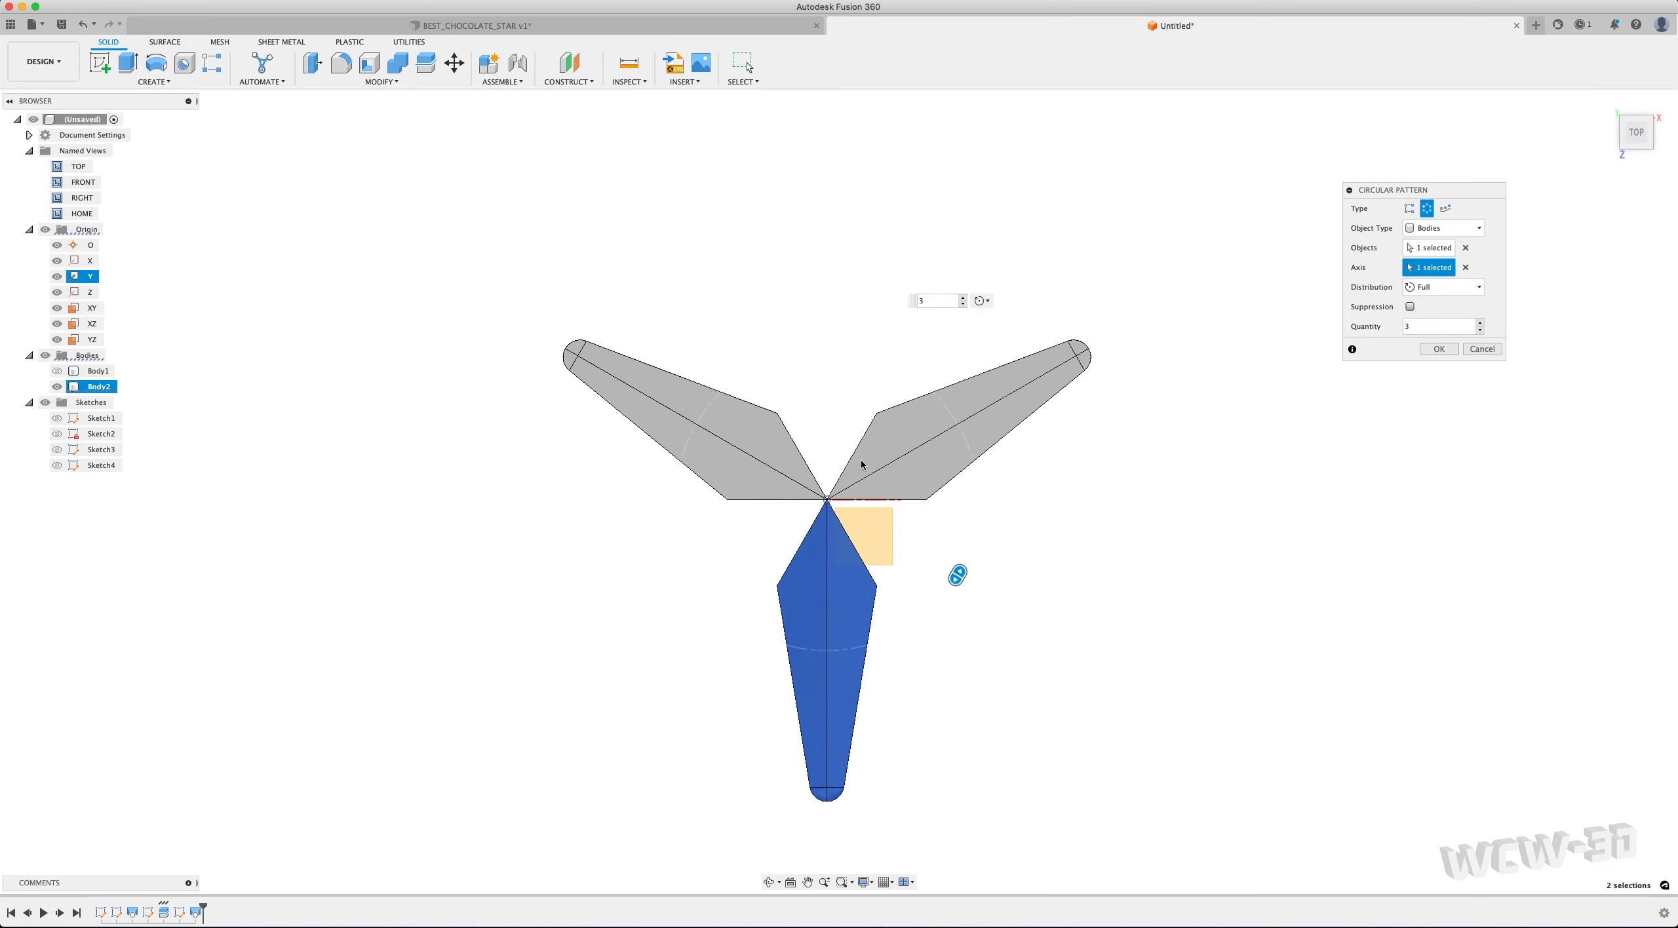
click(963, 298)
click(963, 298)
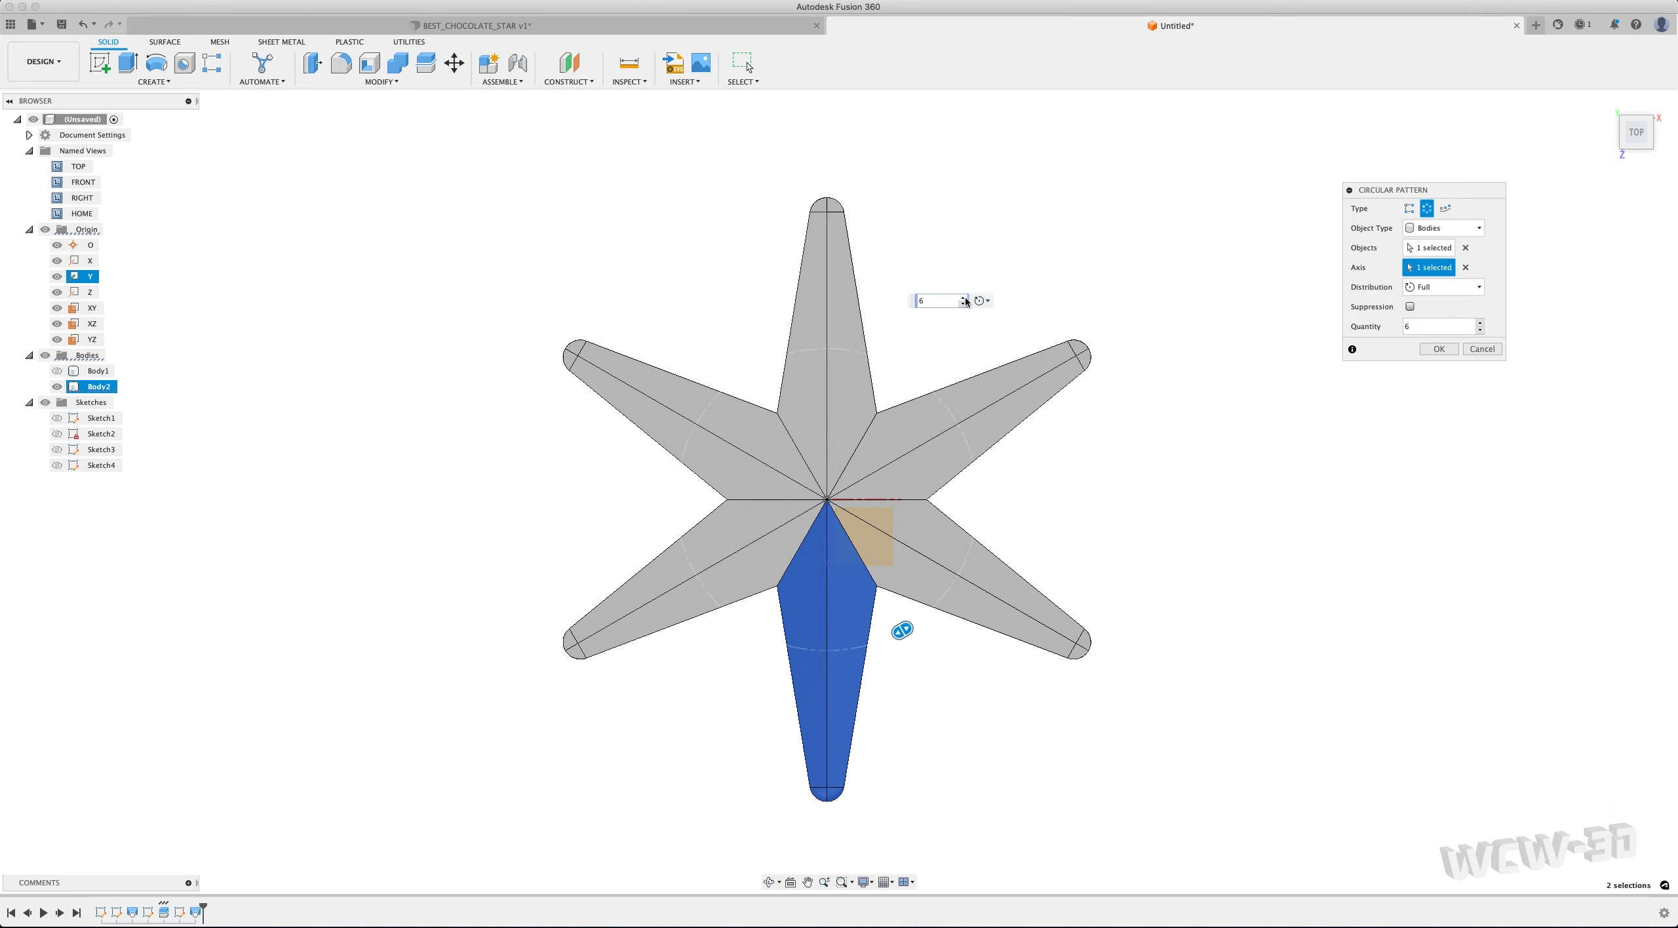
click(1445, 352)
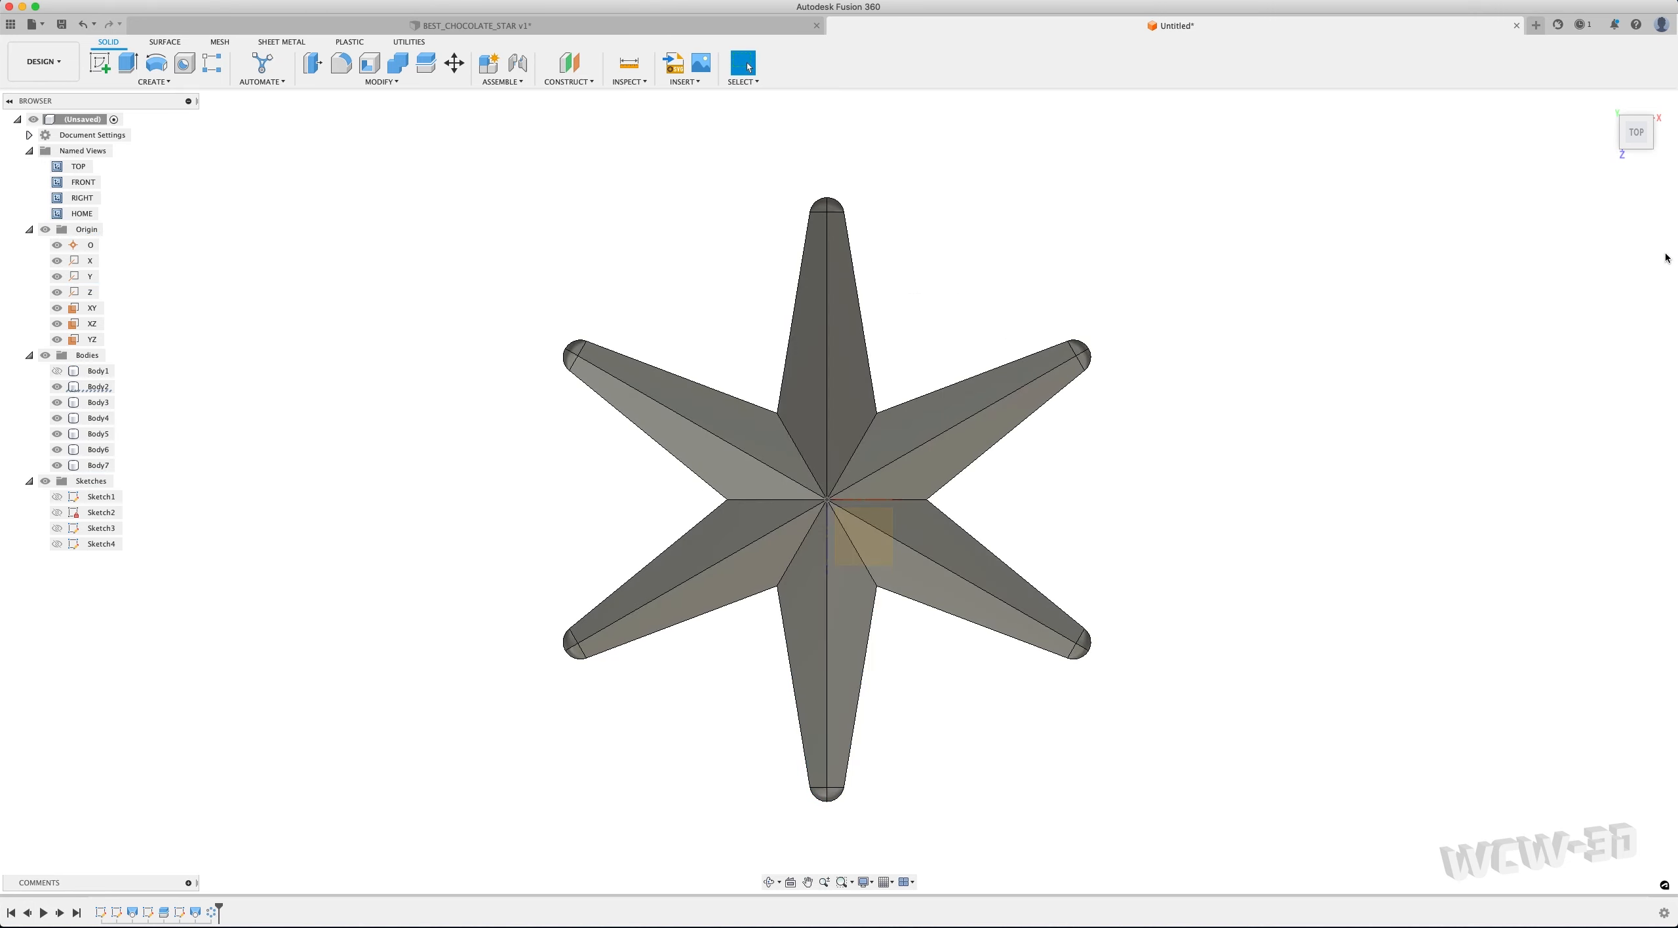
Combine the six star points into one body with the Join operation, using one point as target and the other five as tools
drag(1634, 139, 1296, 213)
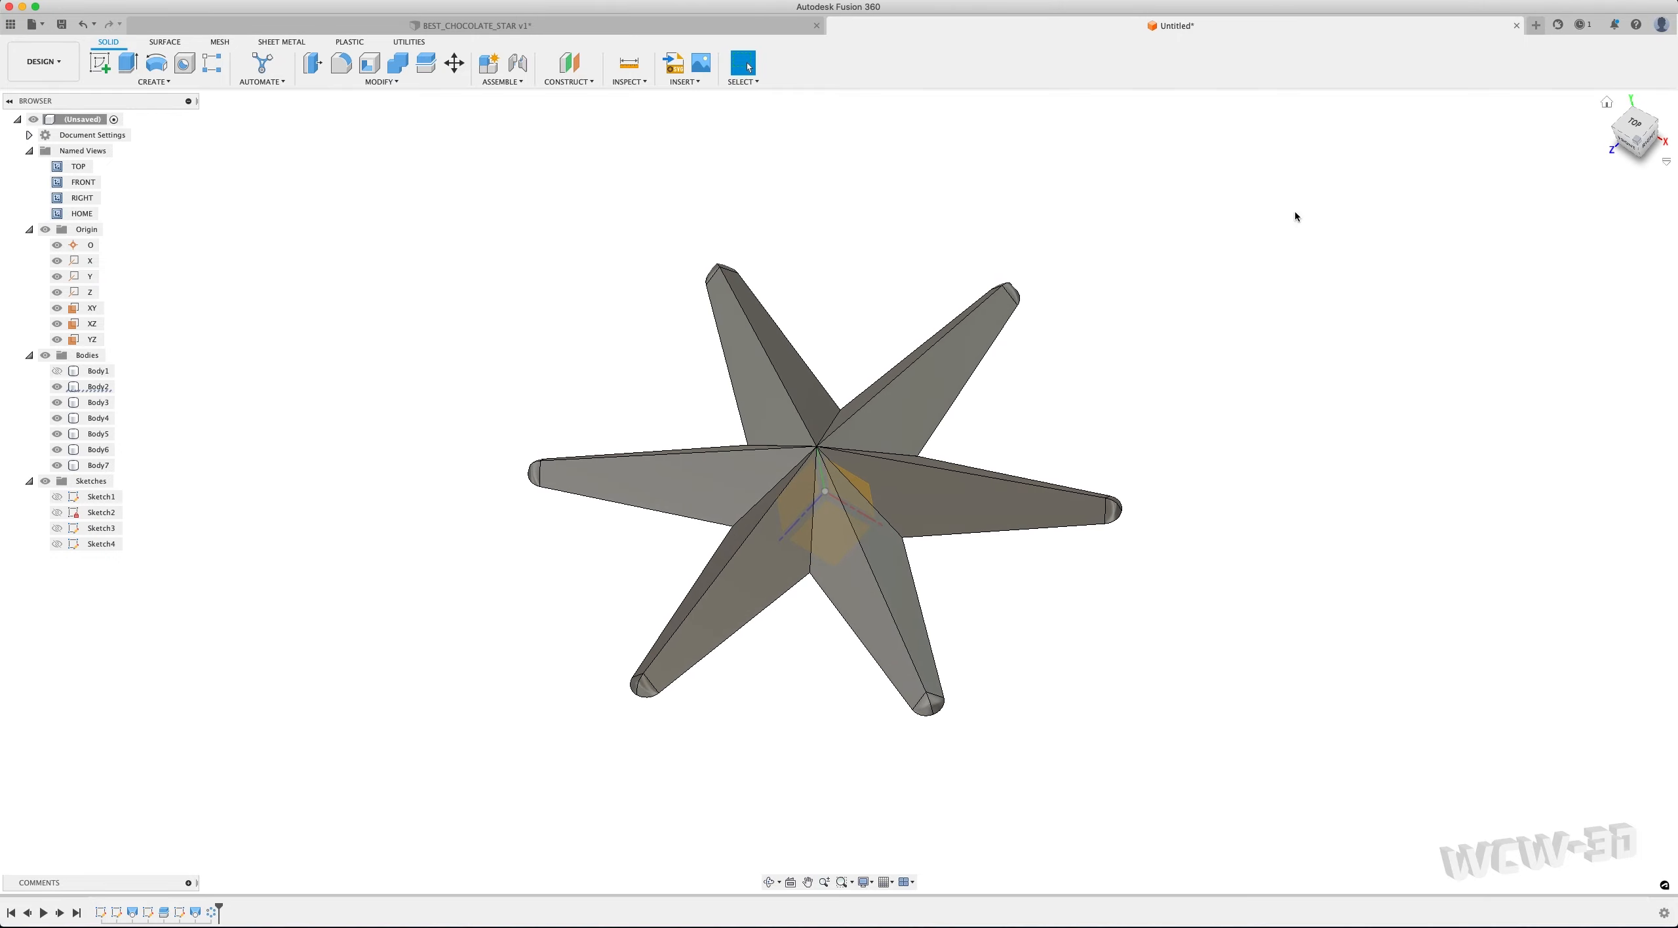
click(401, 65)
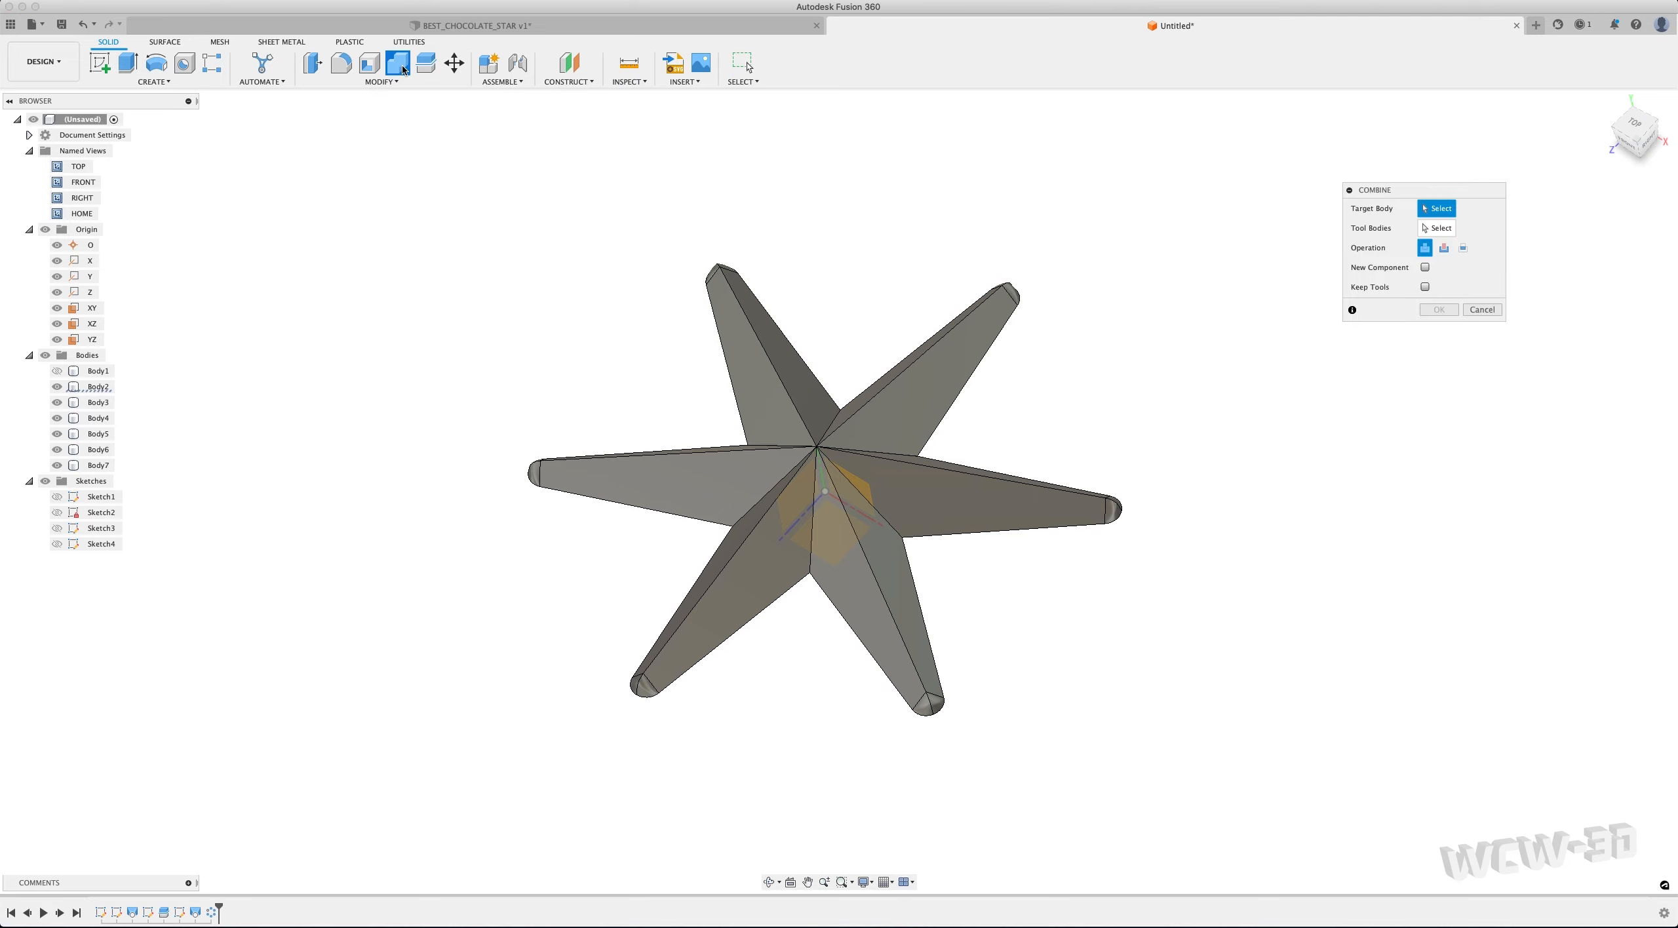
click(1622, 126)
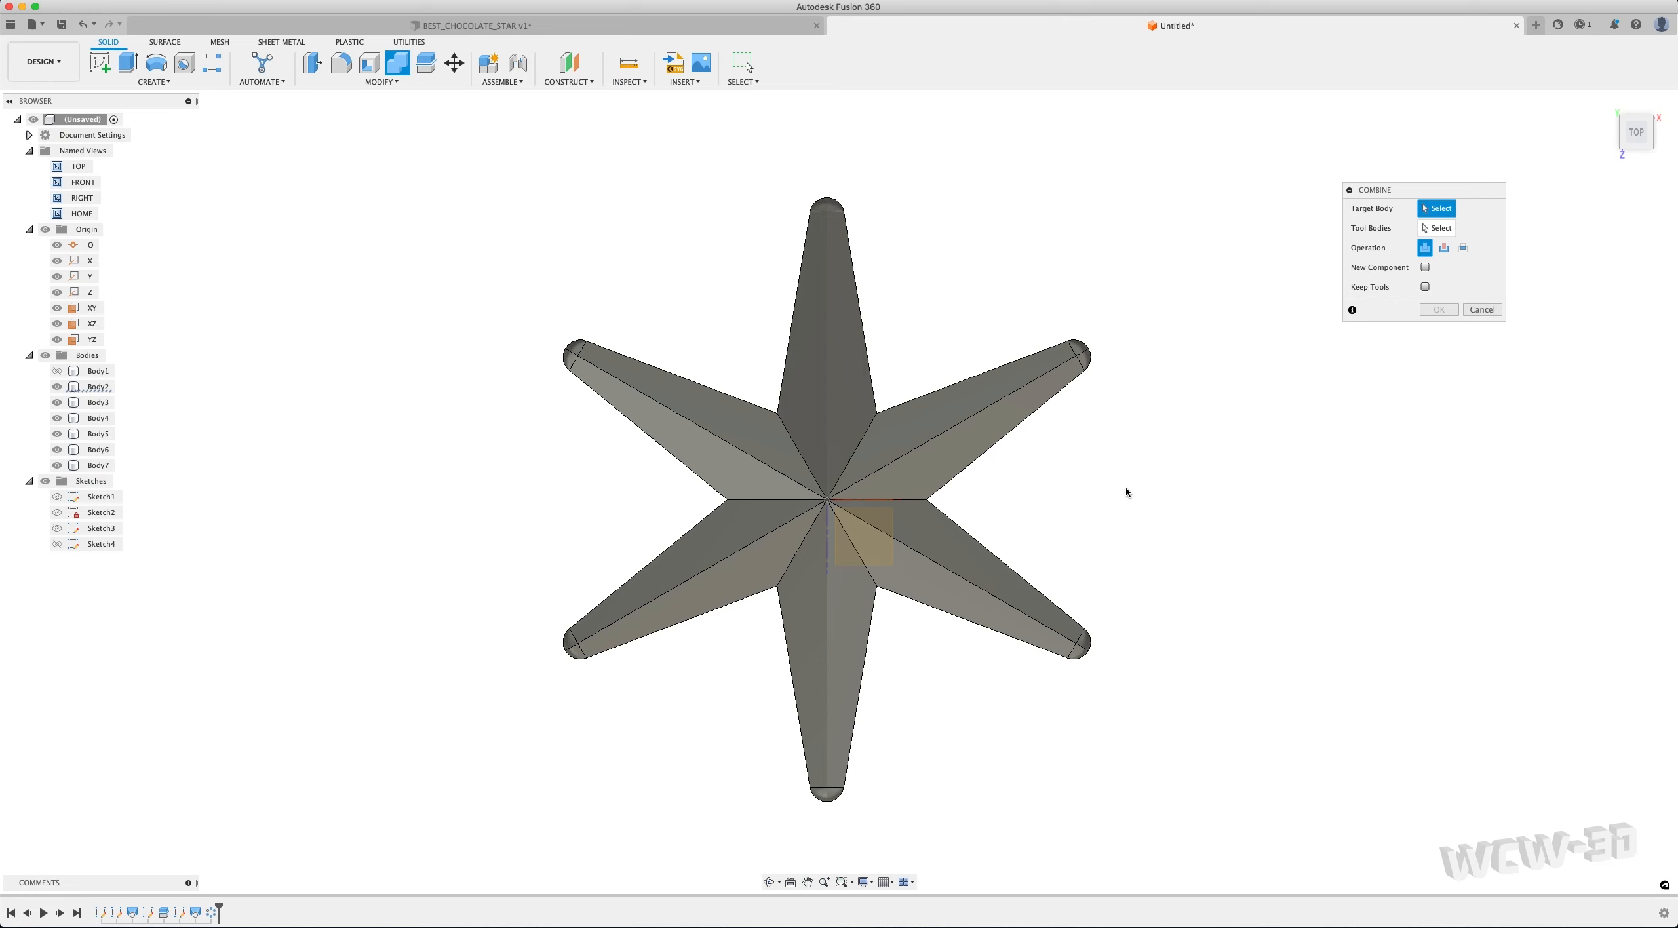
scroll(1027, 576, up, 2)
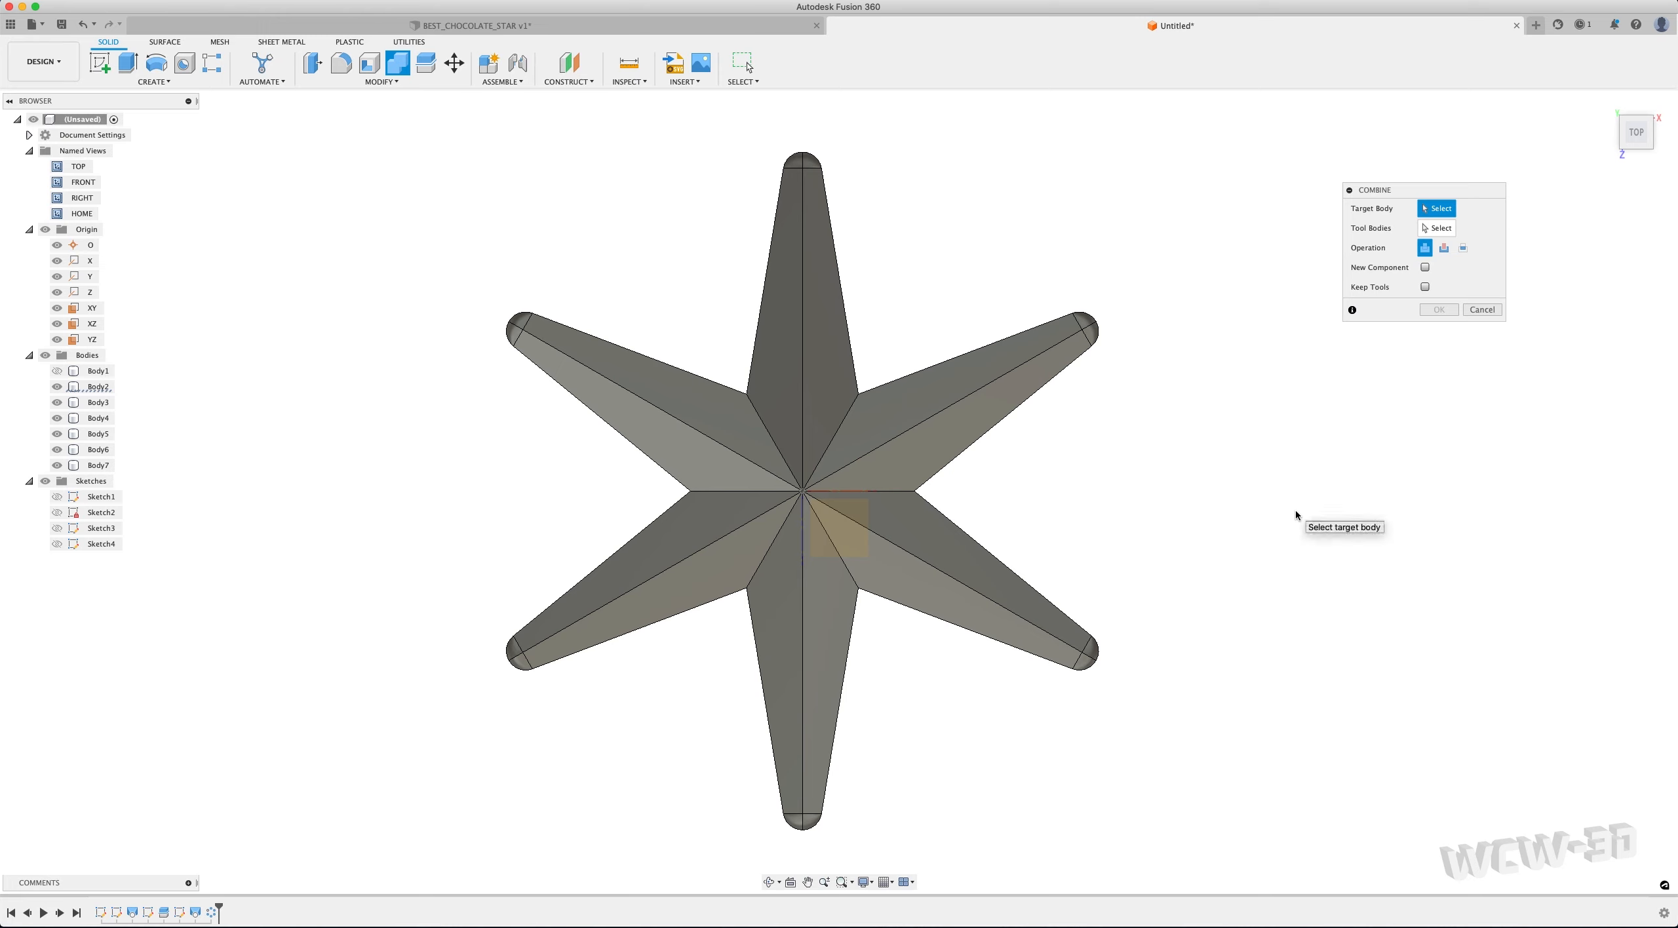
scroll(1224, 495, up, 2)
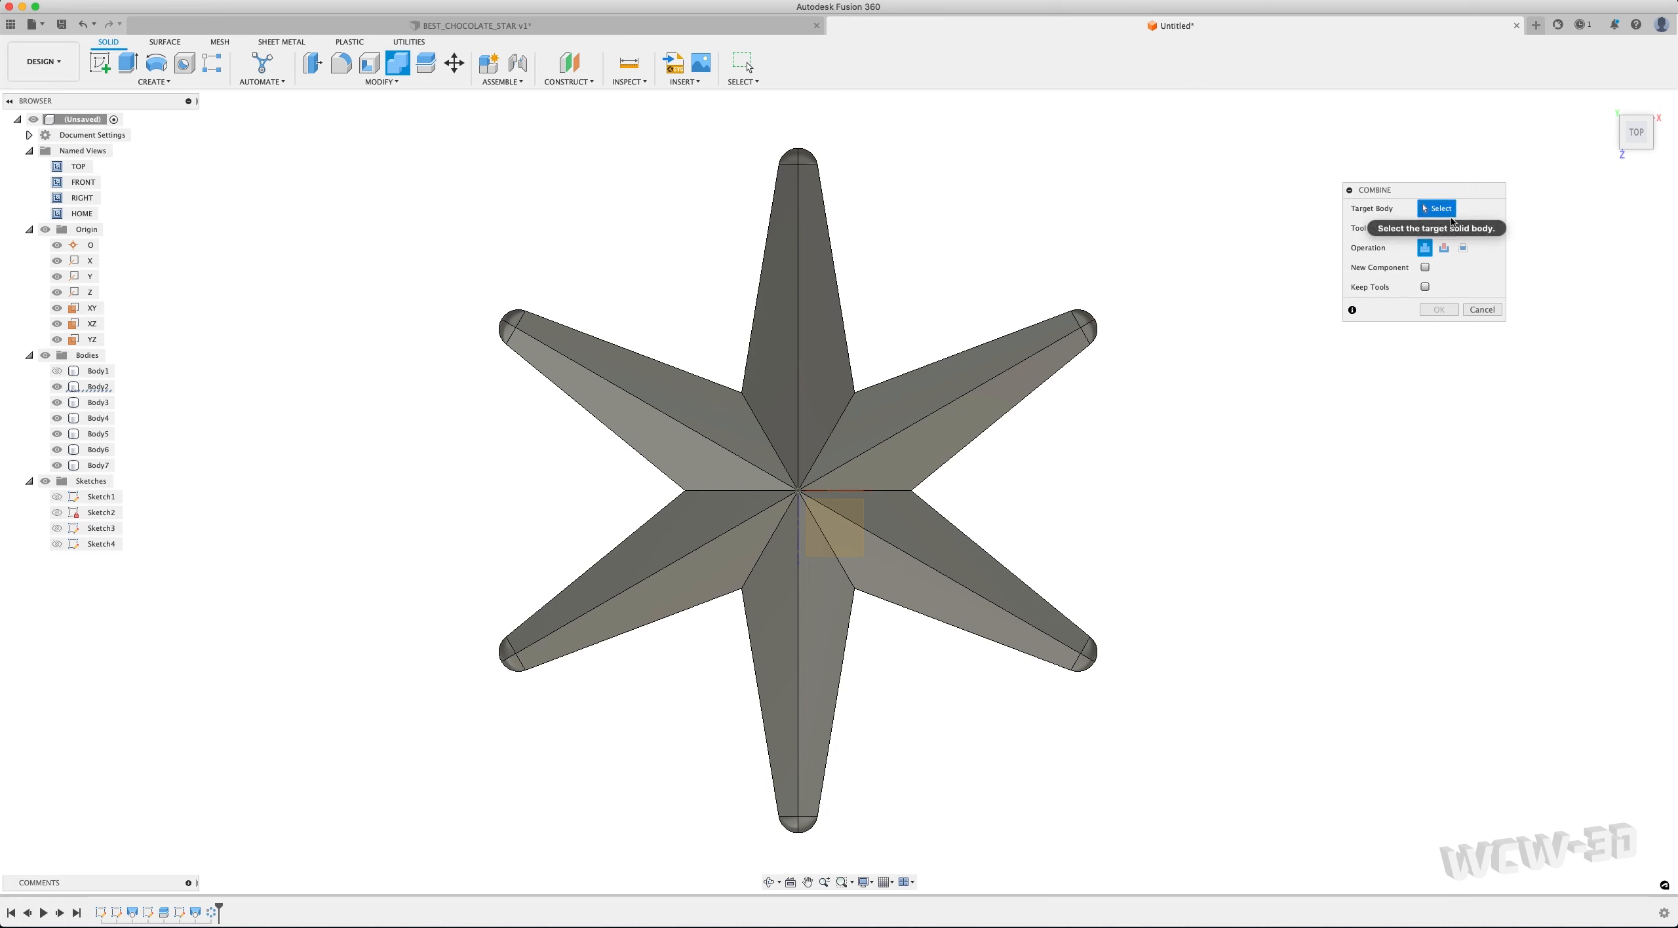
click(676, 391)
click(805, 318)
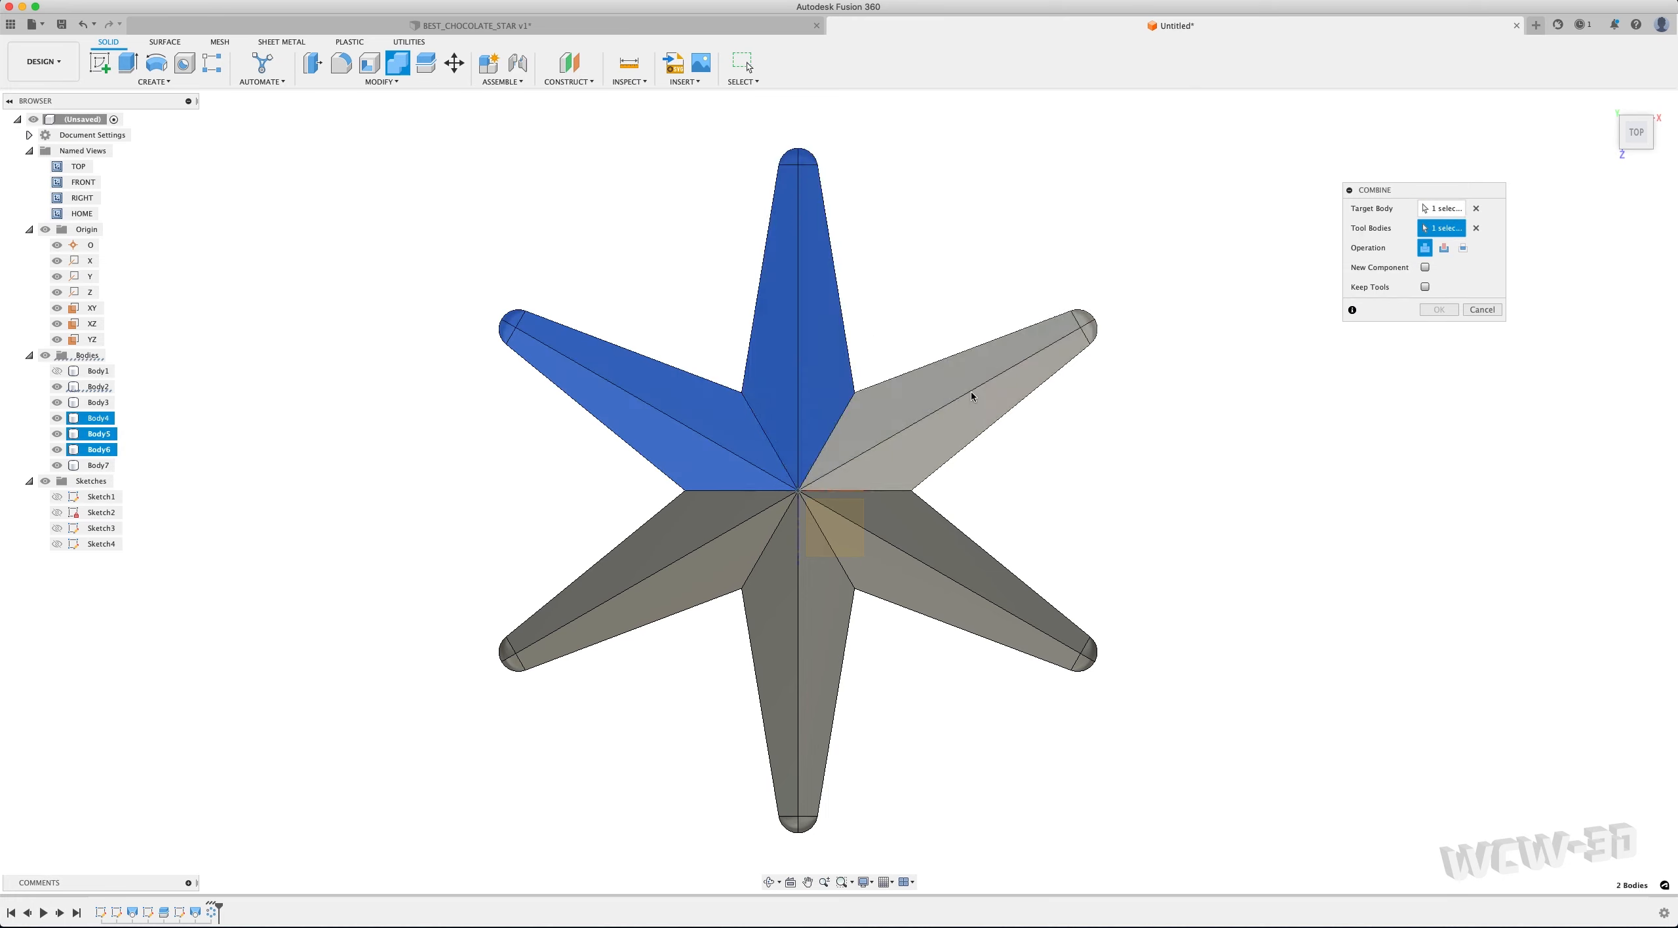
click(966, 386)
click(933, 532)
click(779, 599)
click(715, 570)
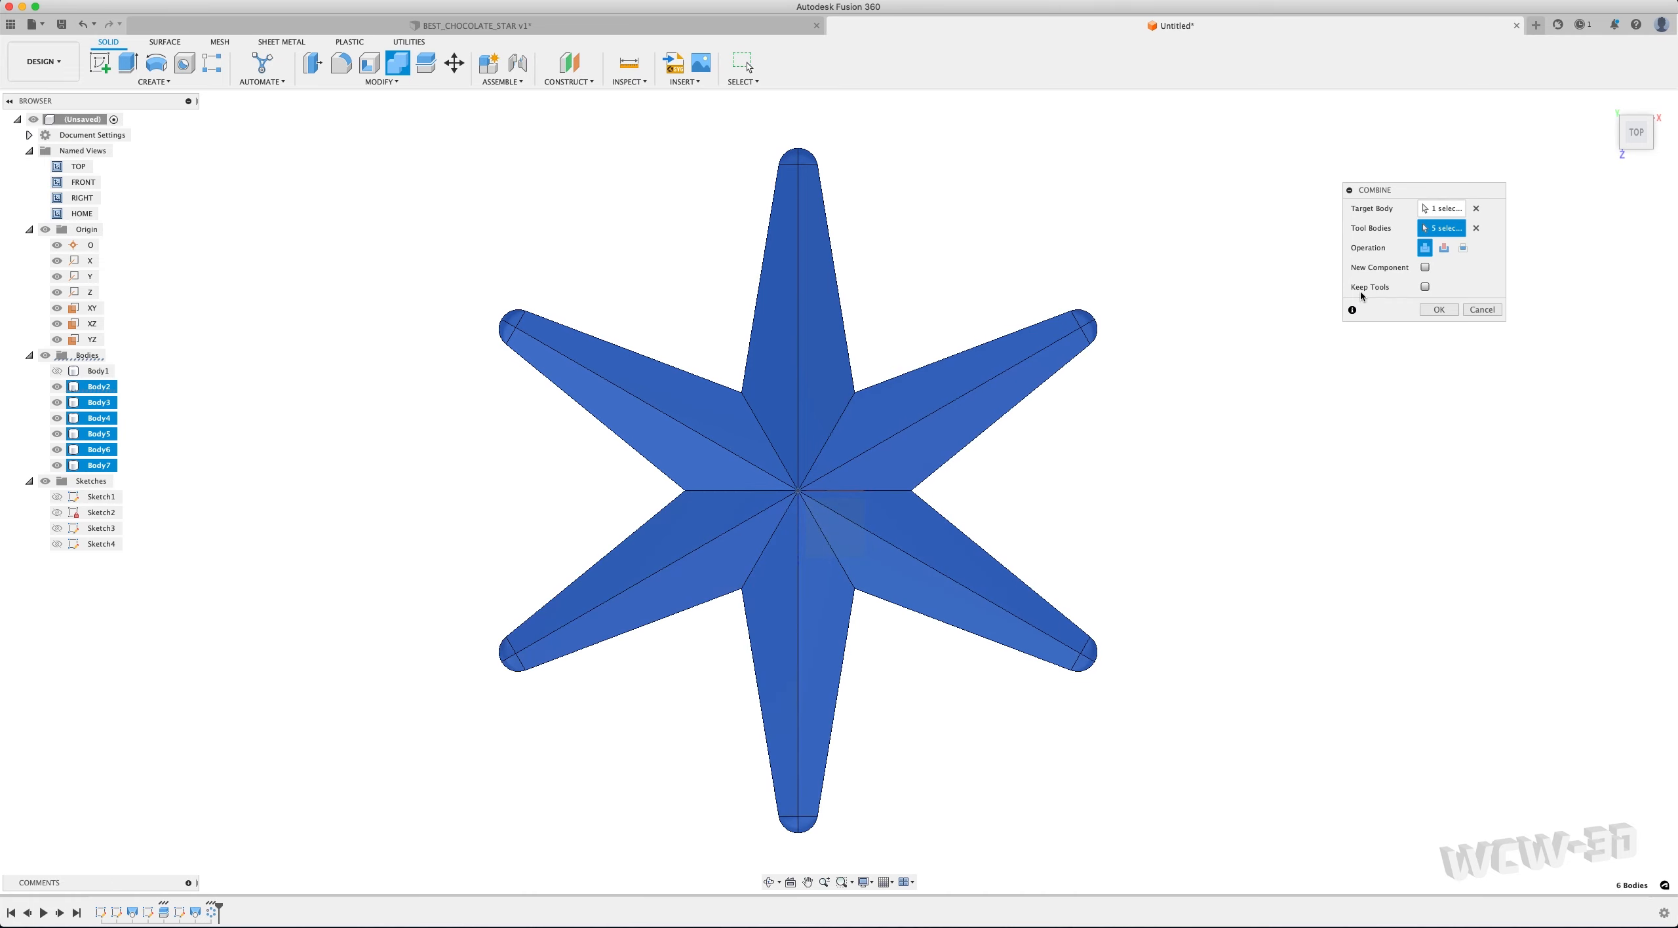
click(1437, 309)
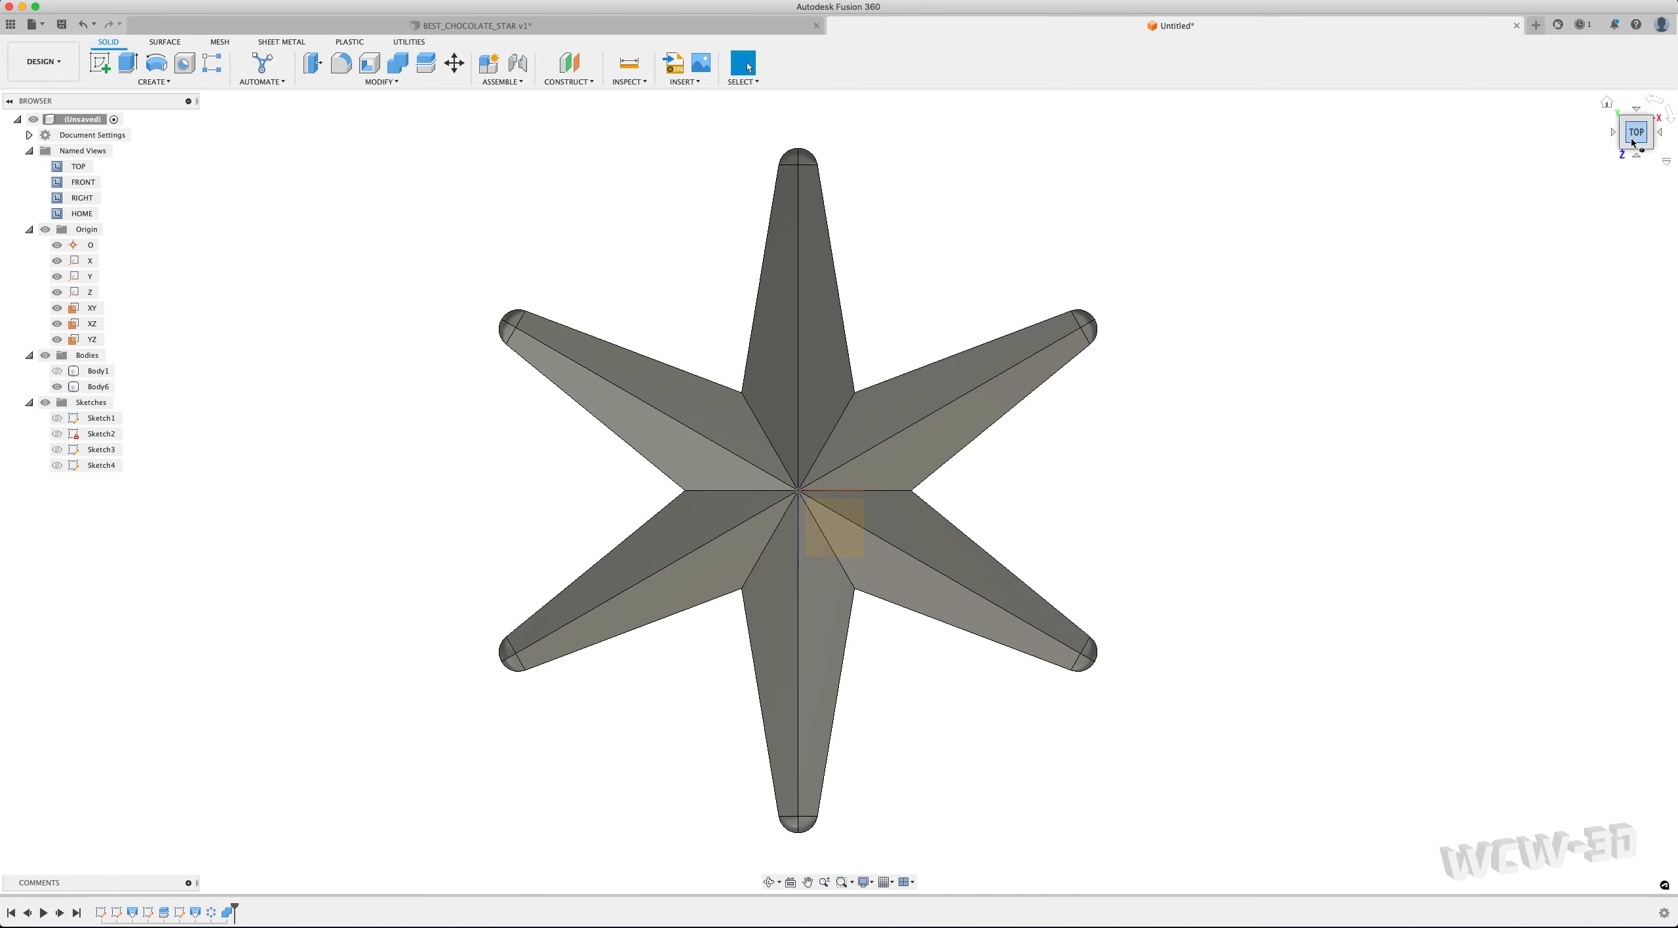
Start extruding the star's flat underside face downward, with a distance of 7.75 mm
mouse_move(1631, 136)
mouse_down()
mouse_move(1660, 13)
mouse_move(1659, 912)
mouse_move(1653, 25)
mouse_move(1637, 13)
mouse_up()
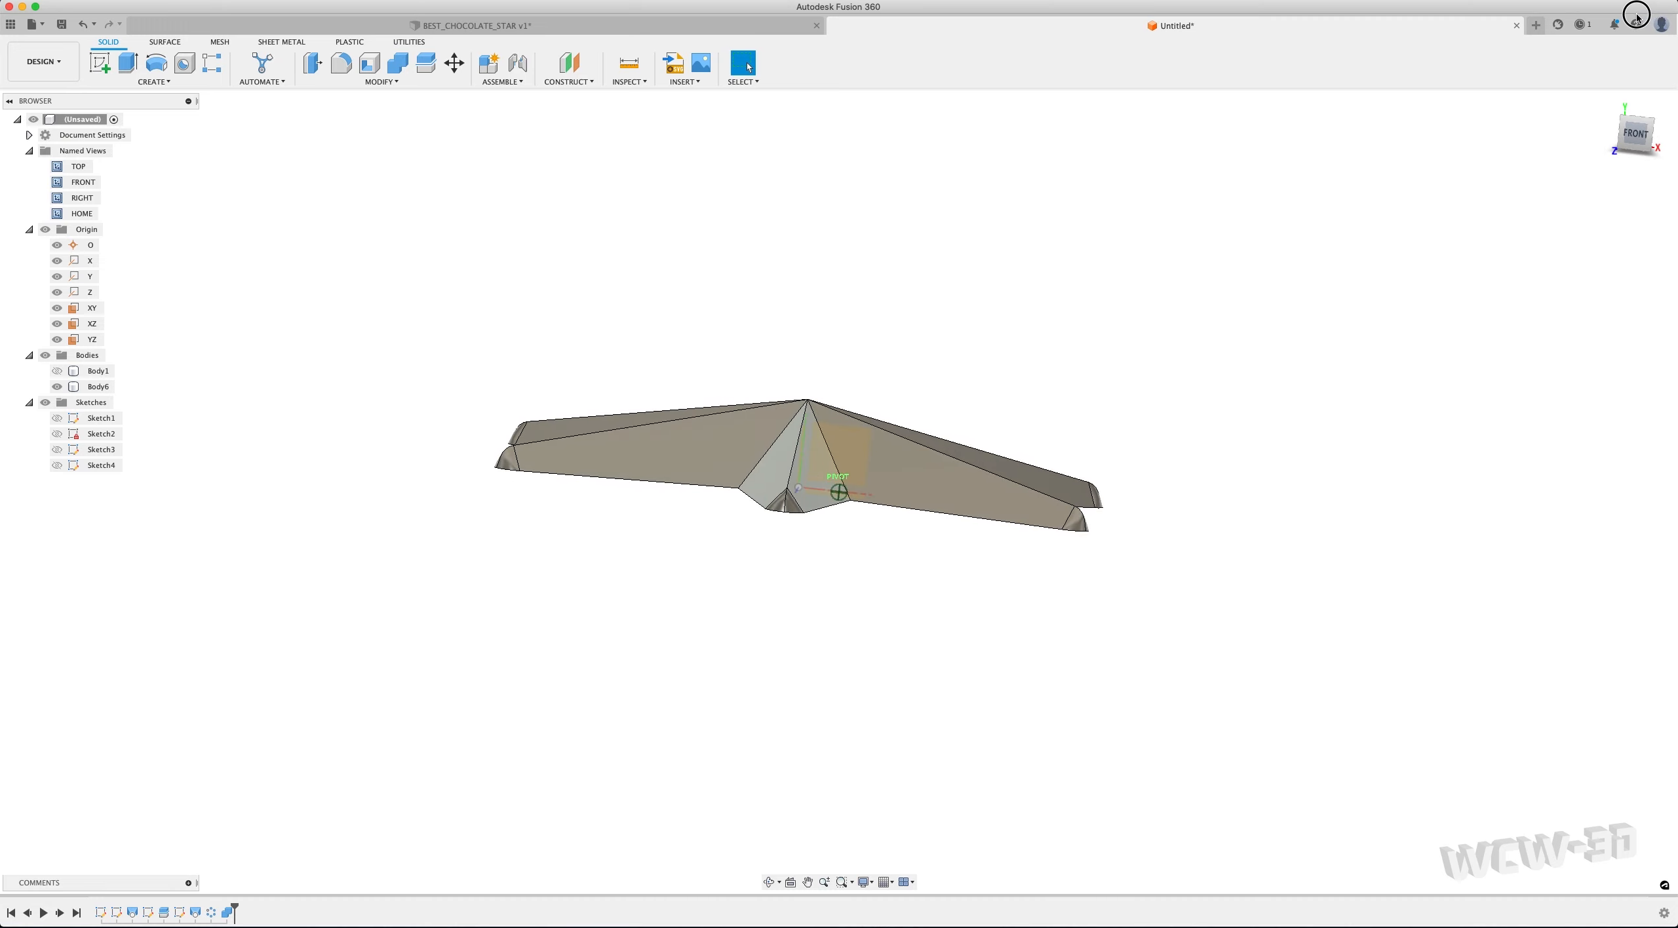
click(1635, 141)
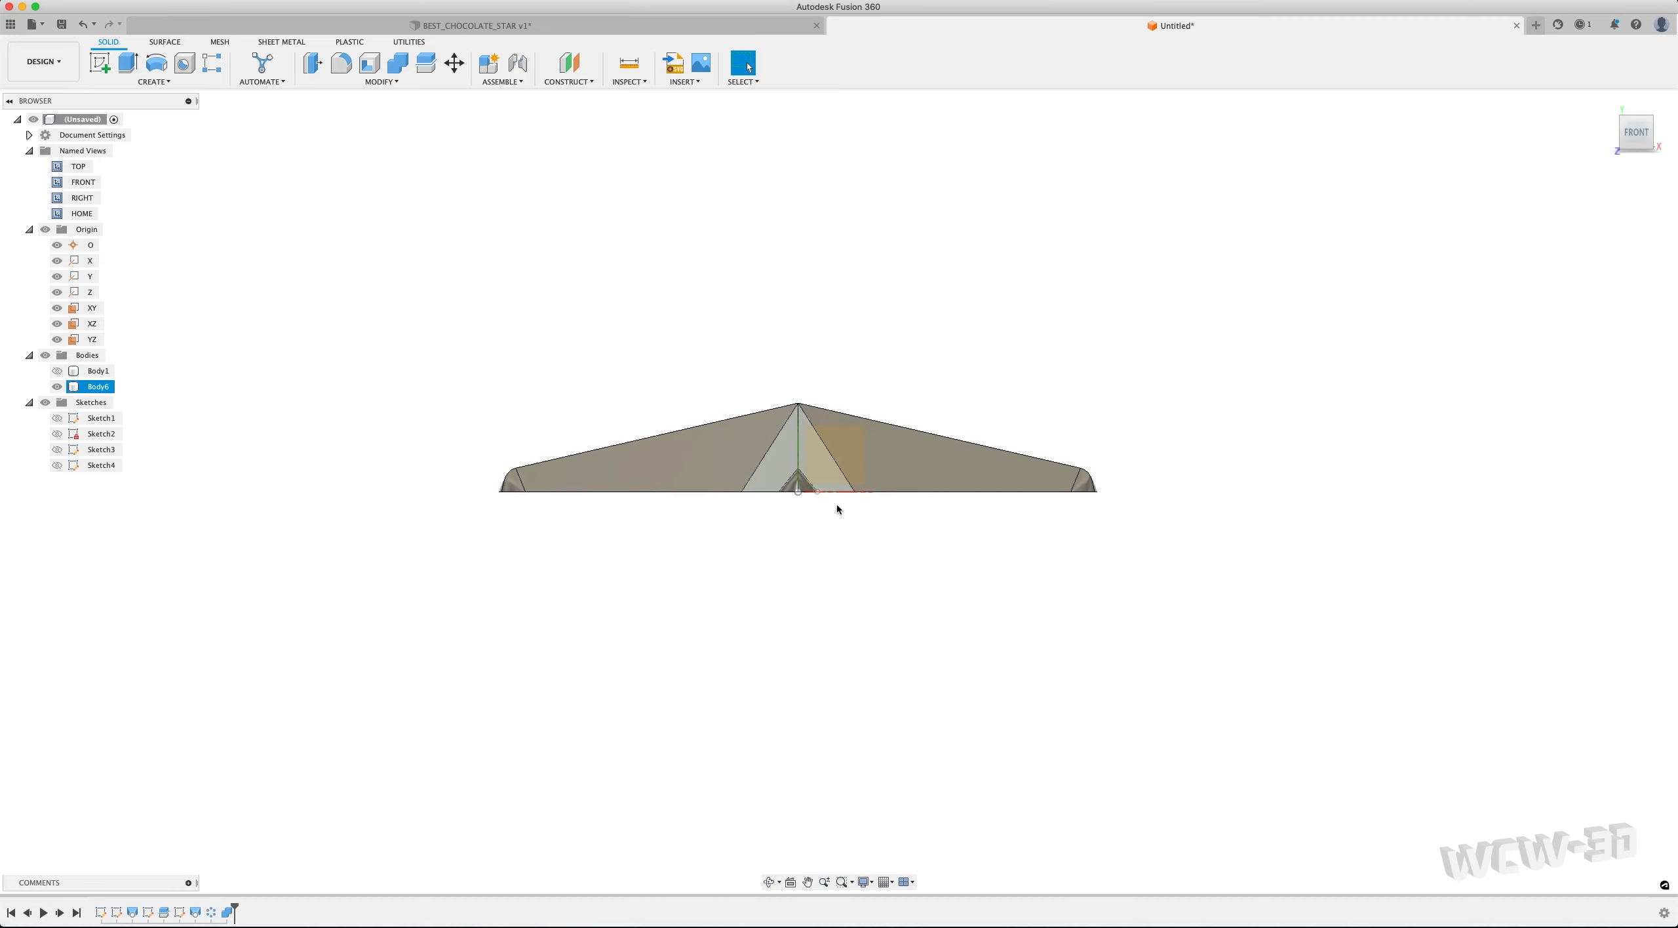
drag(1637, 138, 1635, 134)
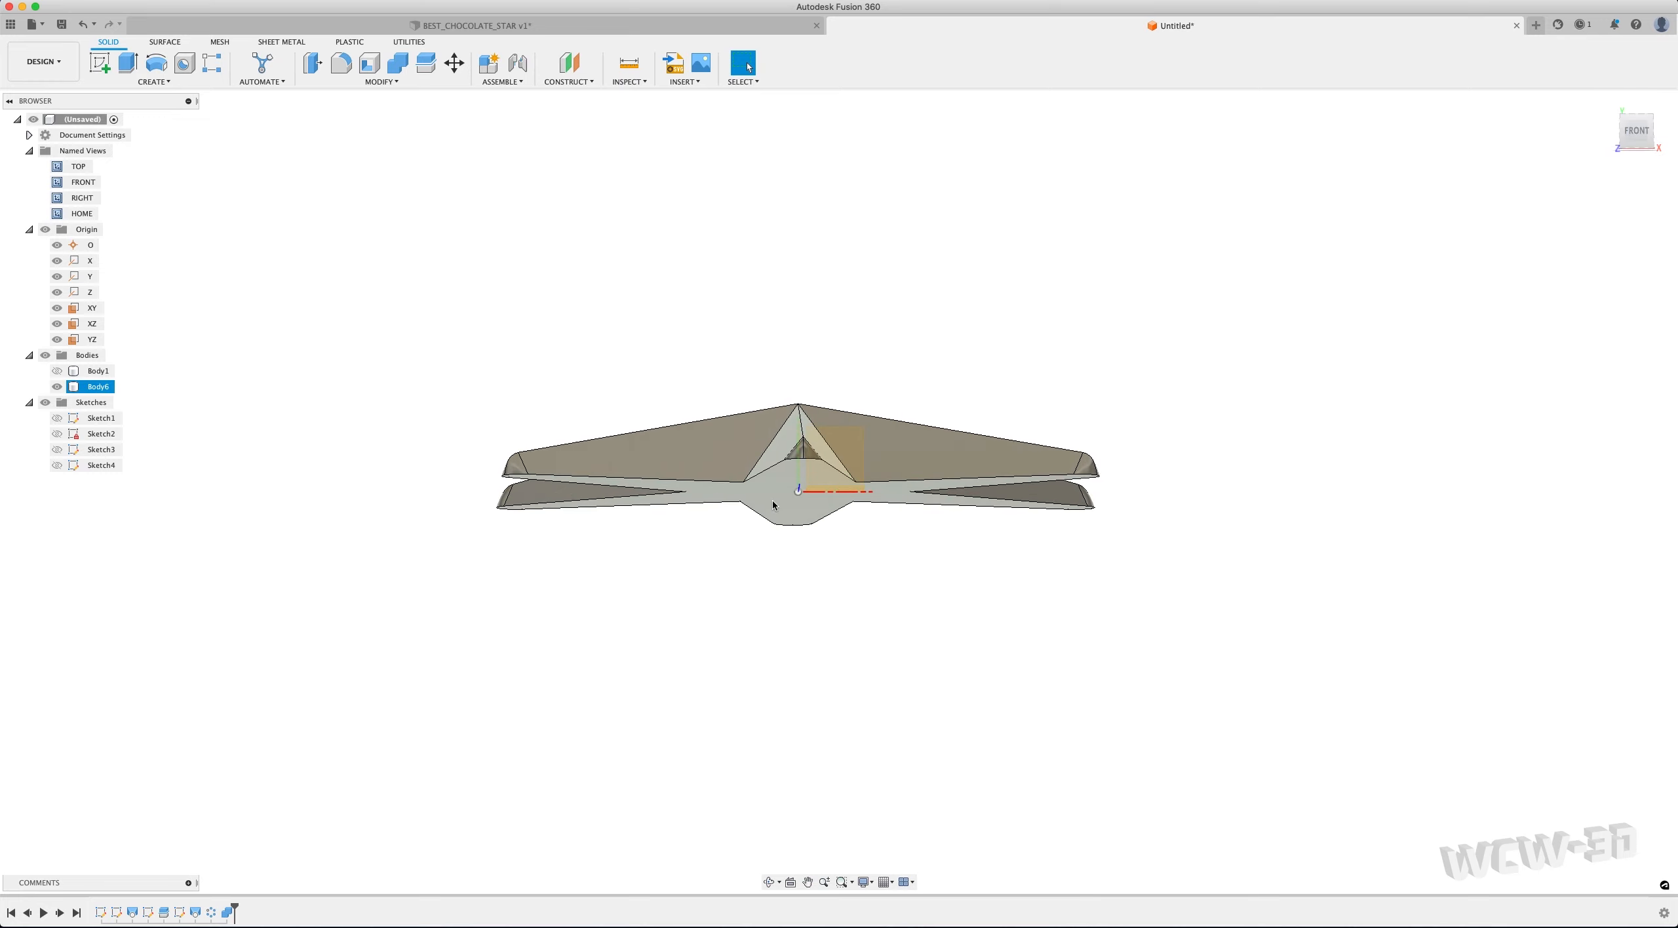
click(783, 494)
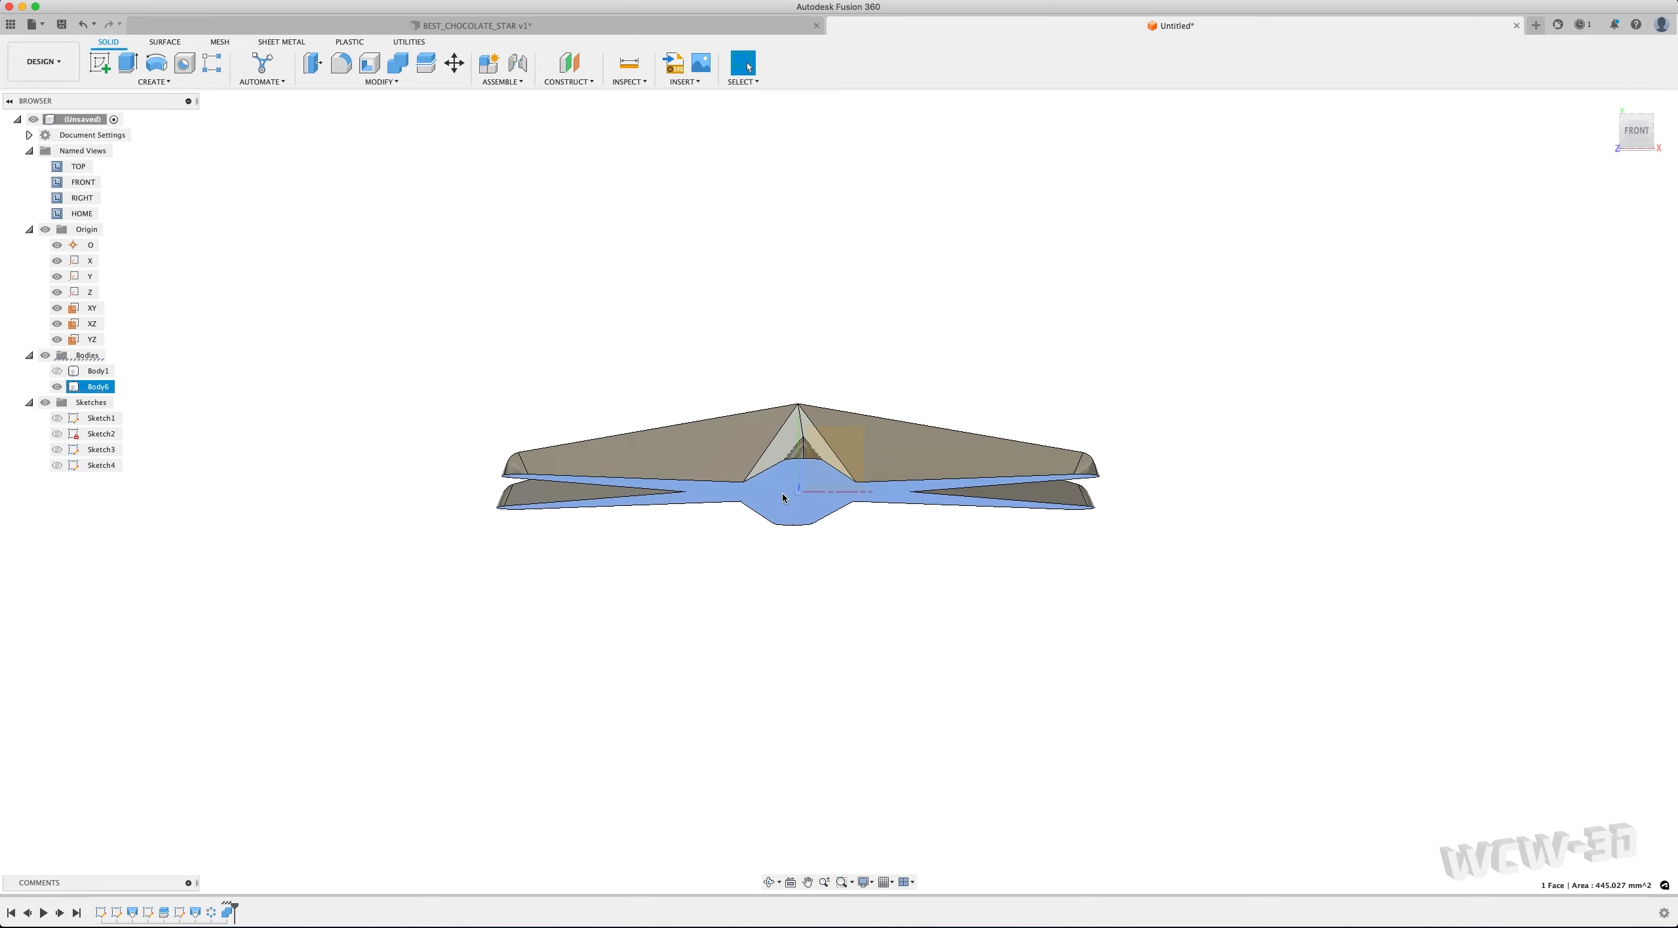
key(e)
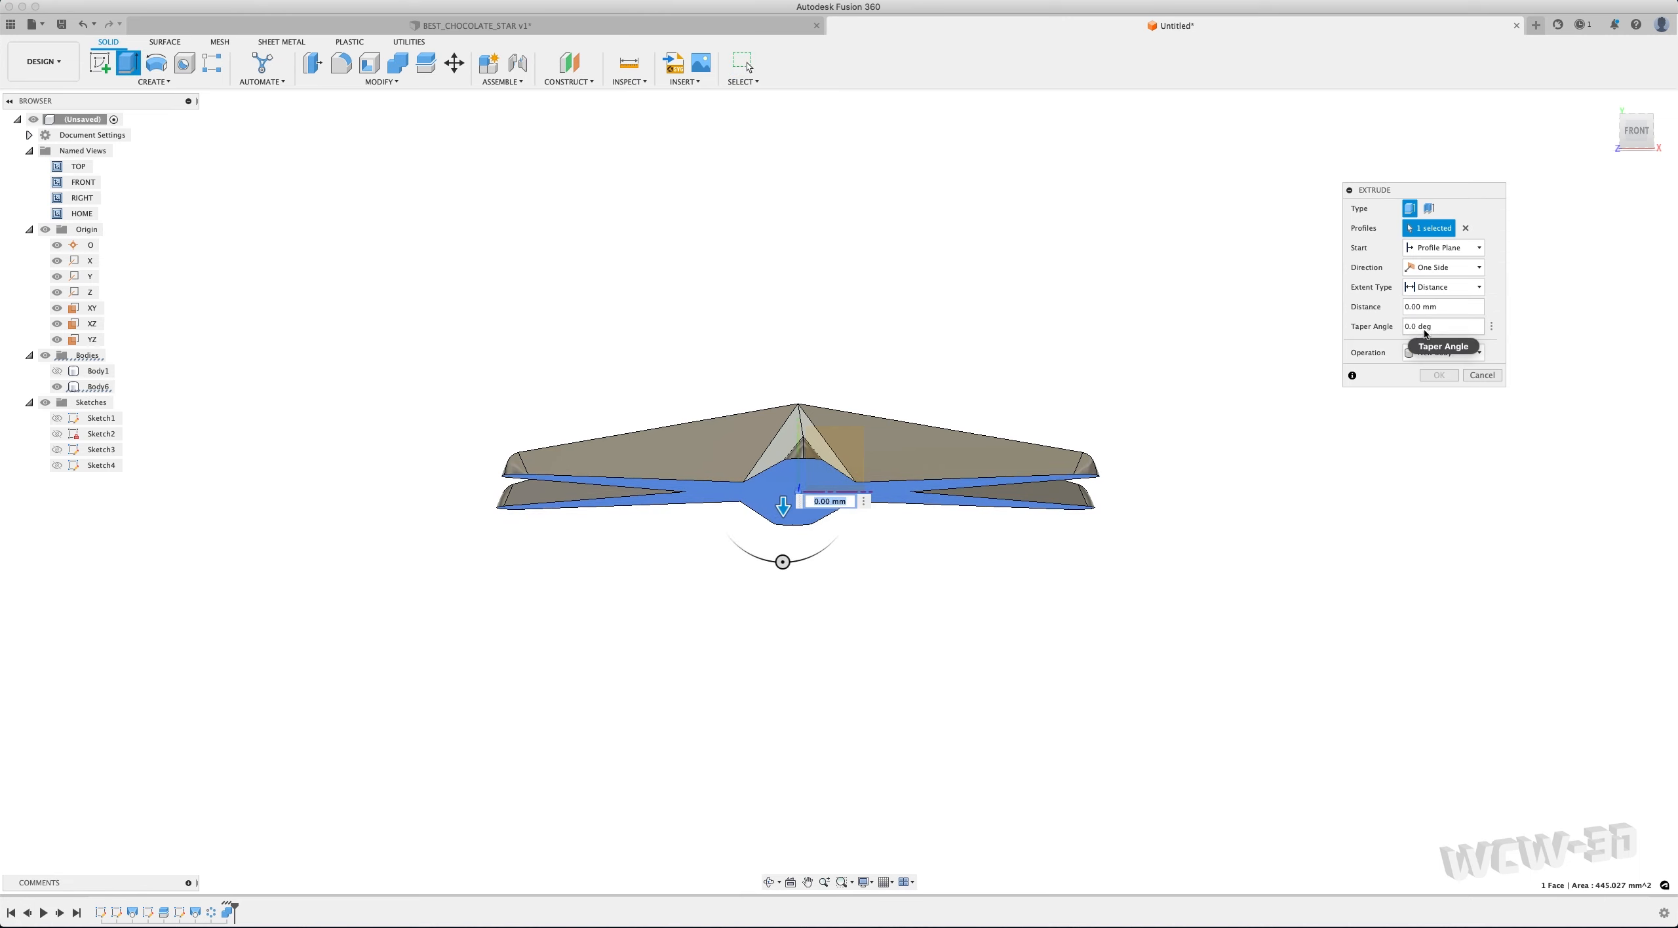
click(1422, 306)
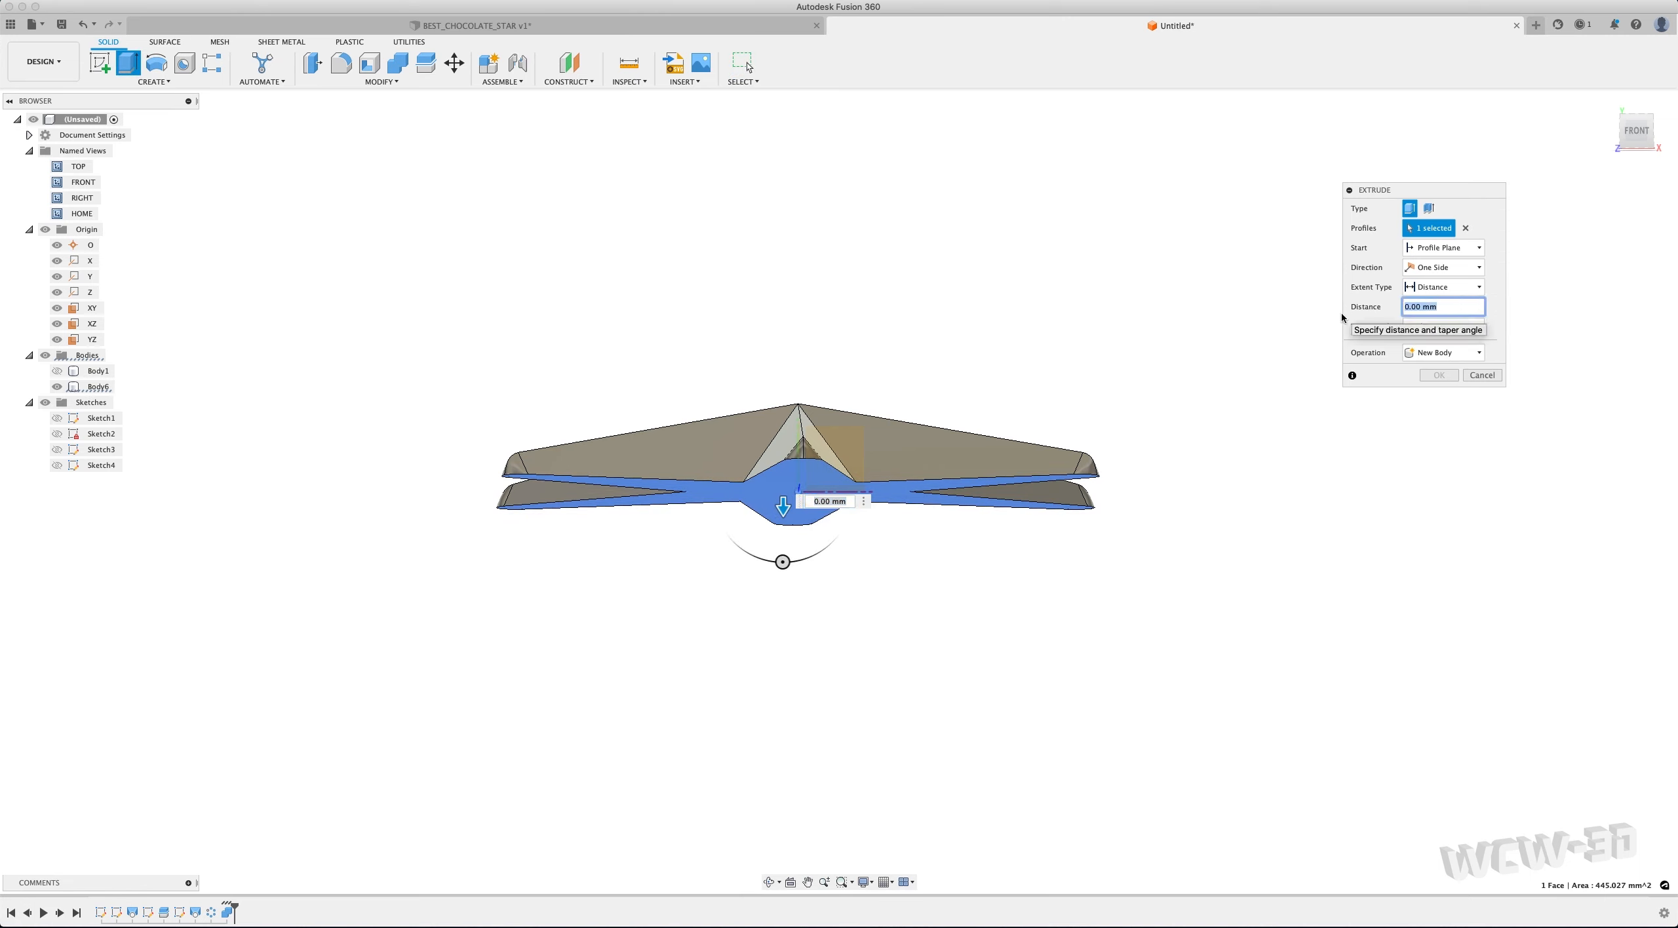
text(7.75)
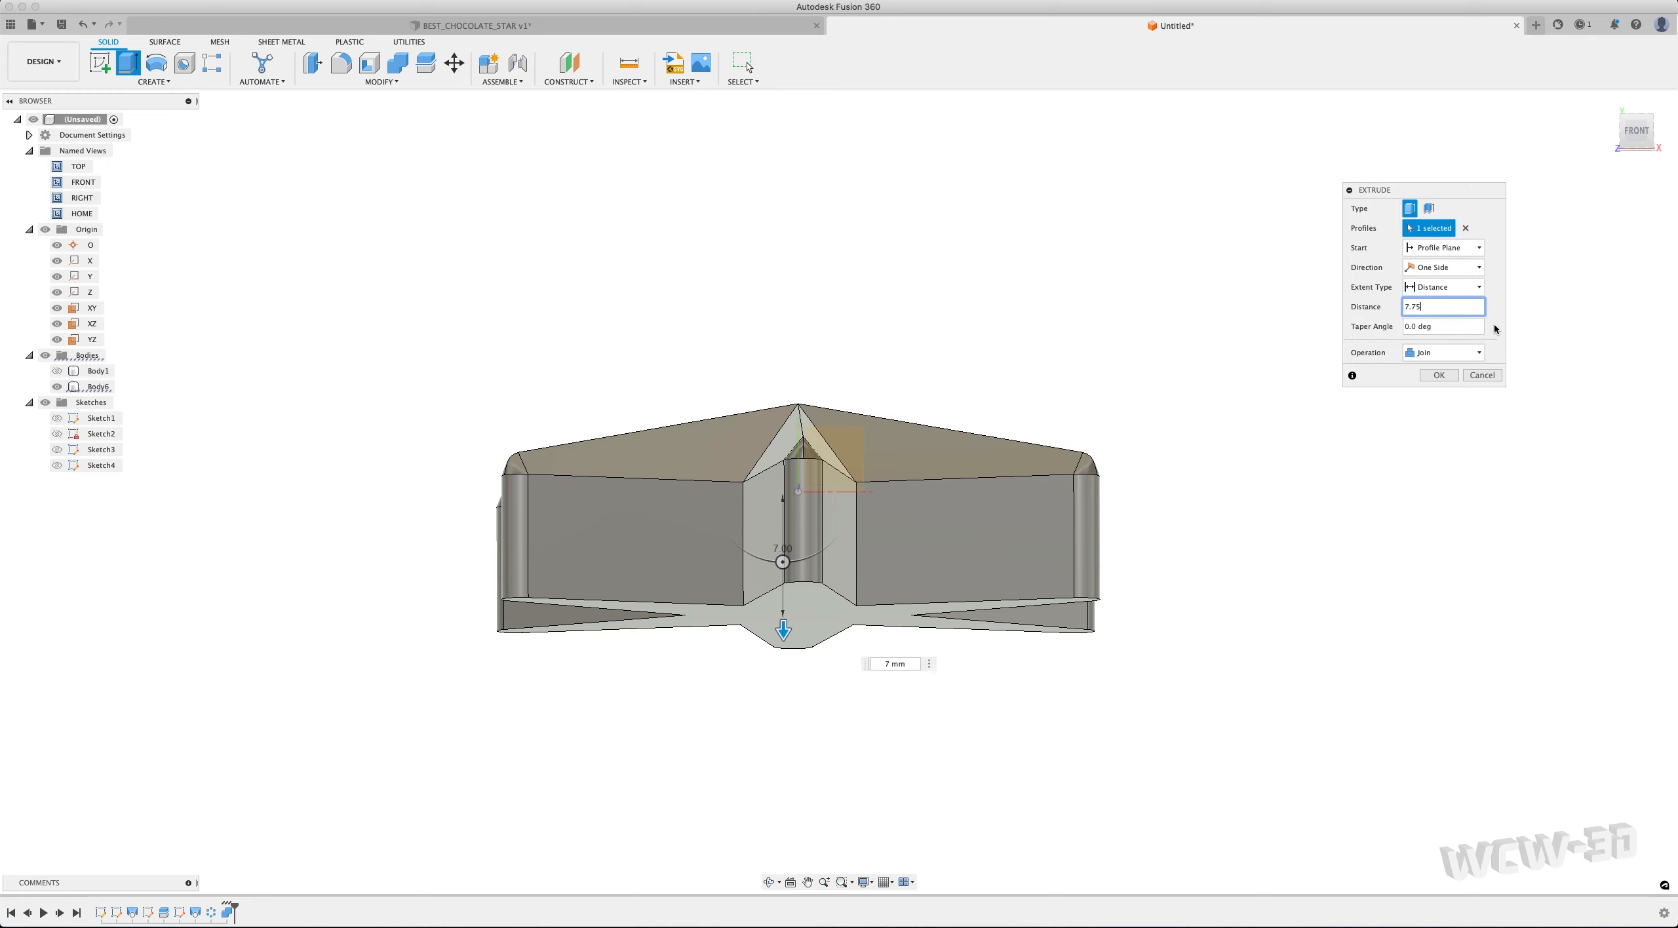
Set the underside extrusion's taper angle to 15 degrees after checking its side profile
click(1636, 132)
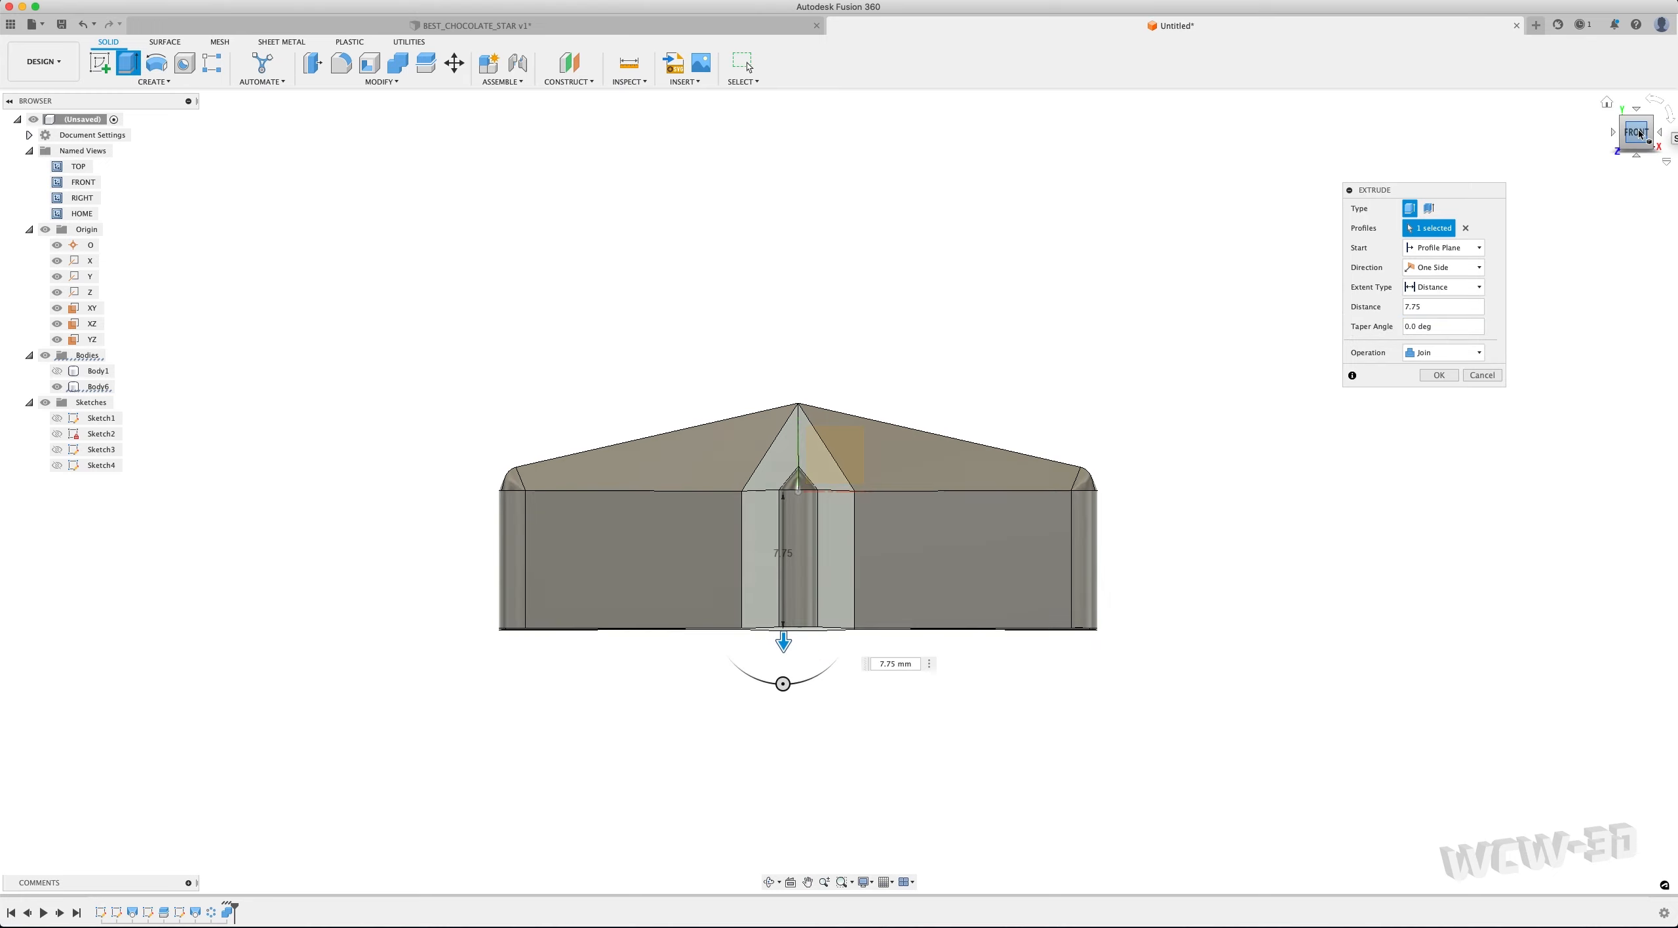
mouse_move(1636, 135)
mouse_down()
mouse_move(1634, 95)
mouse_move(1636, 128)
mouse_up()
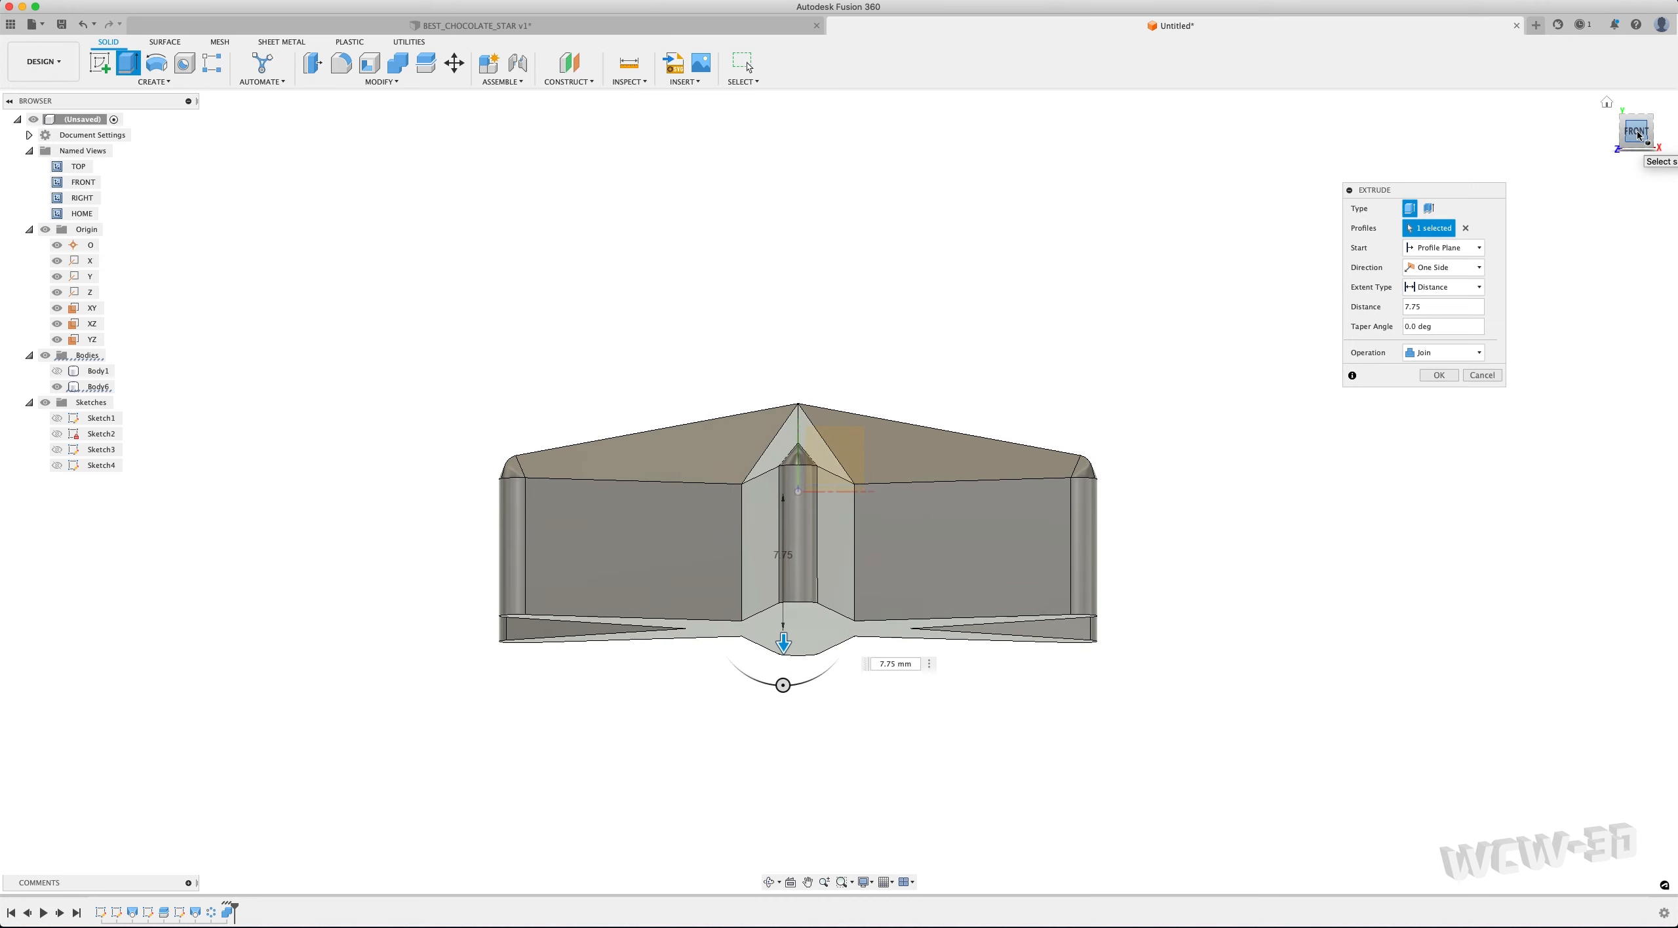
click(1636, 131)
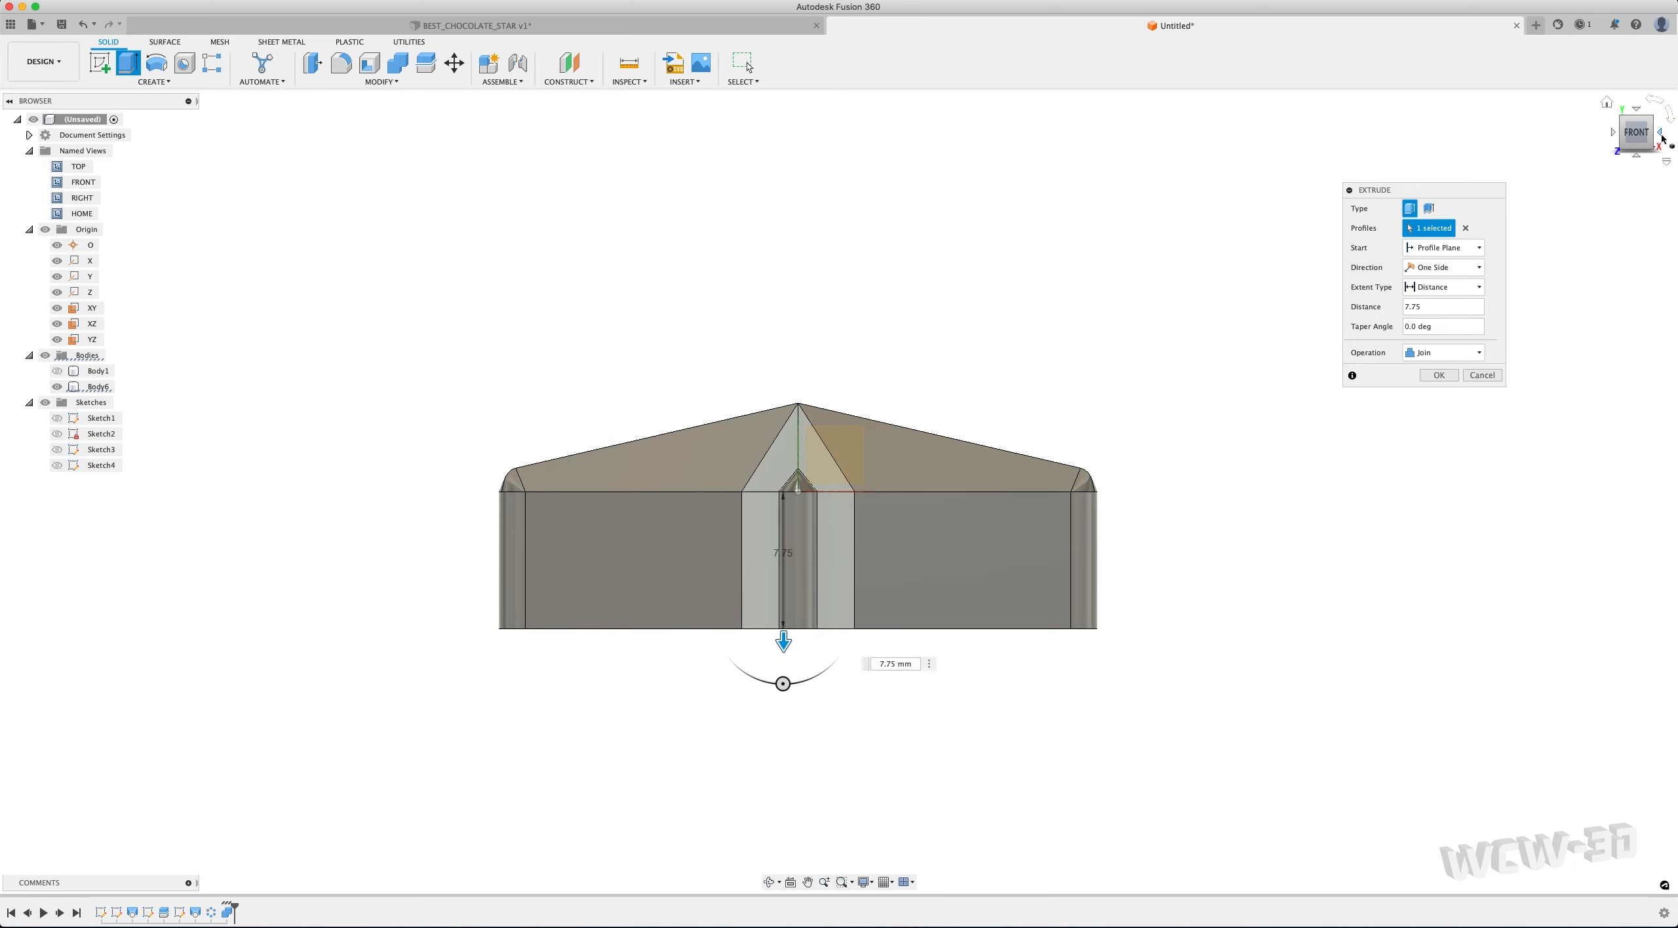
click(1660, 135)
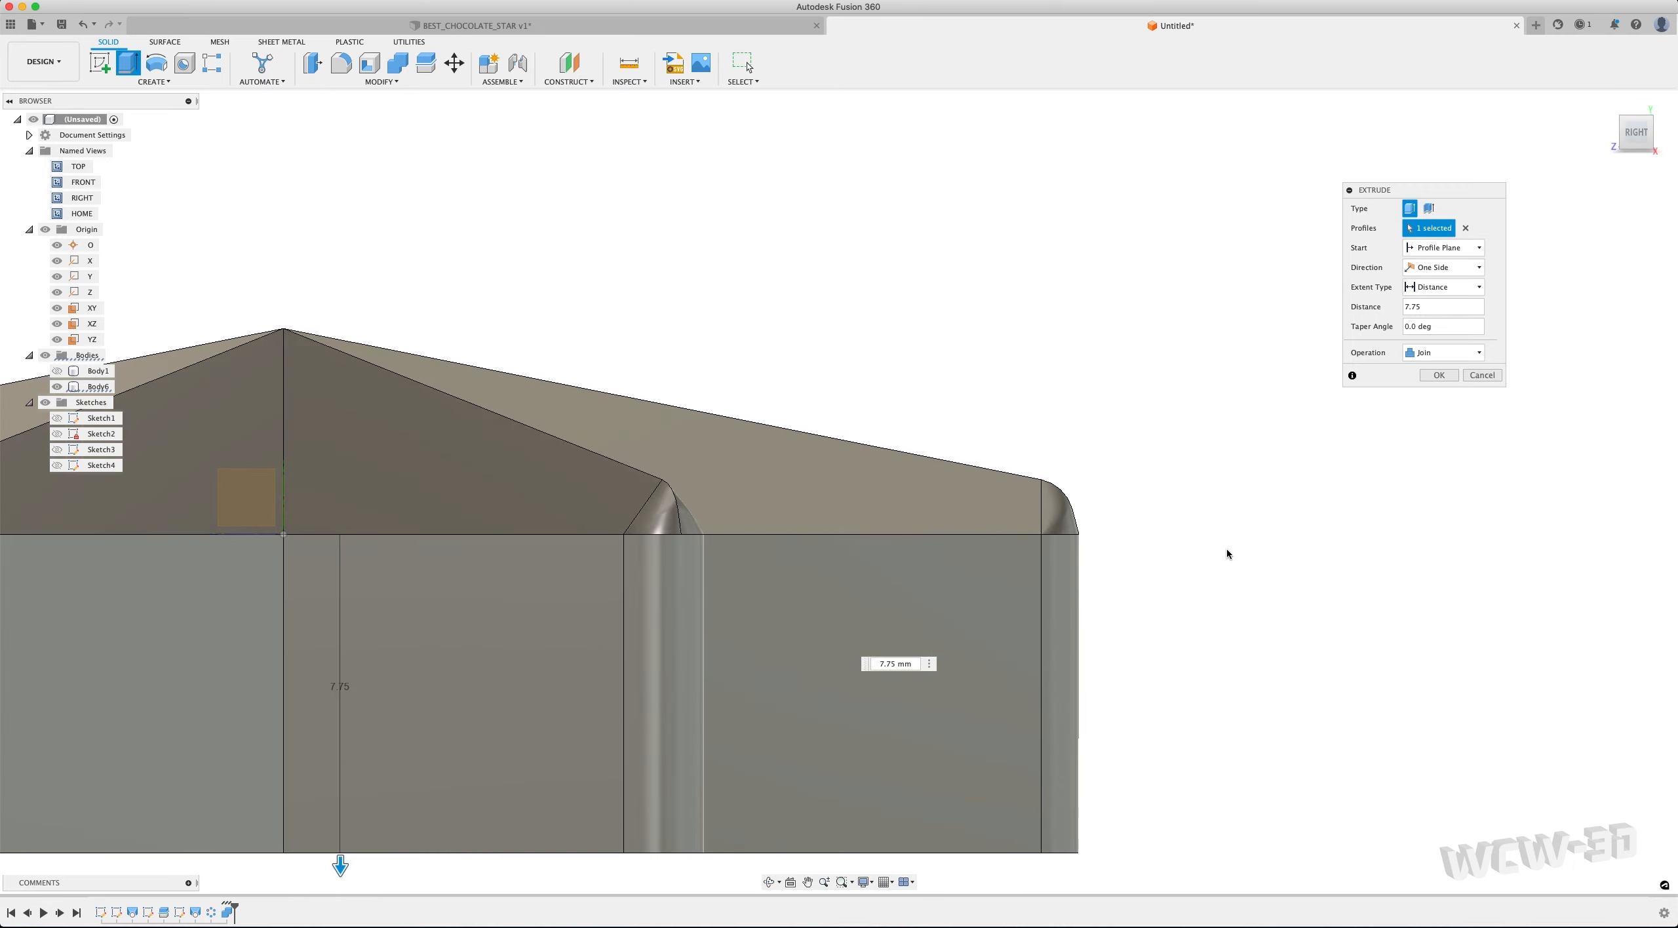
scroll(1227, 554, up, 3)
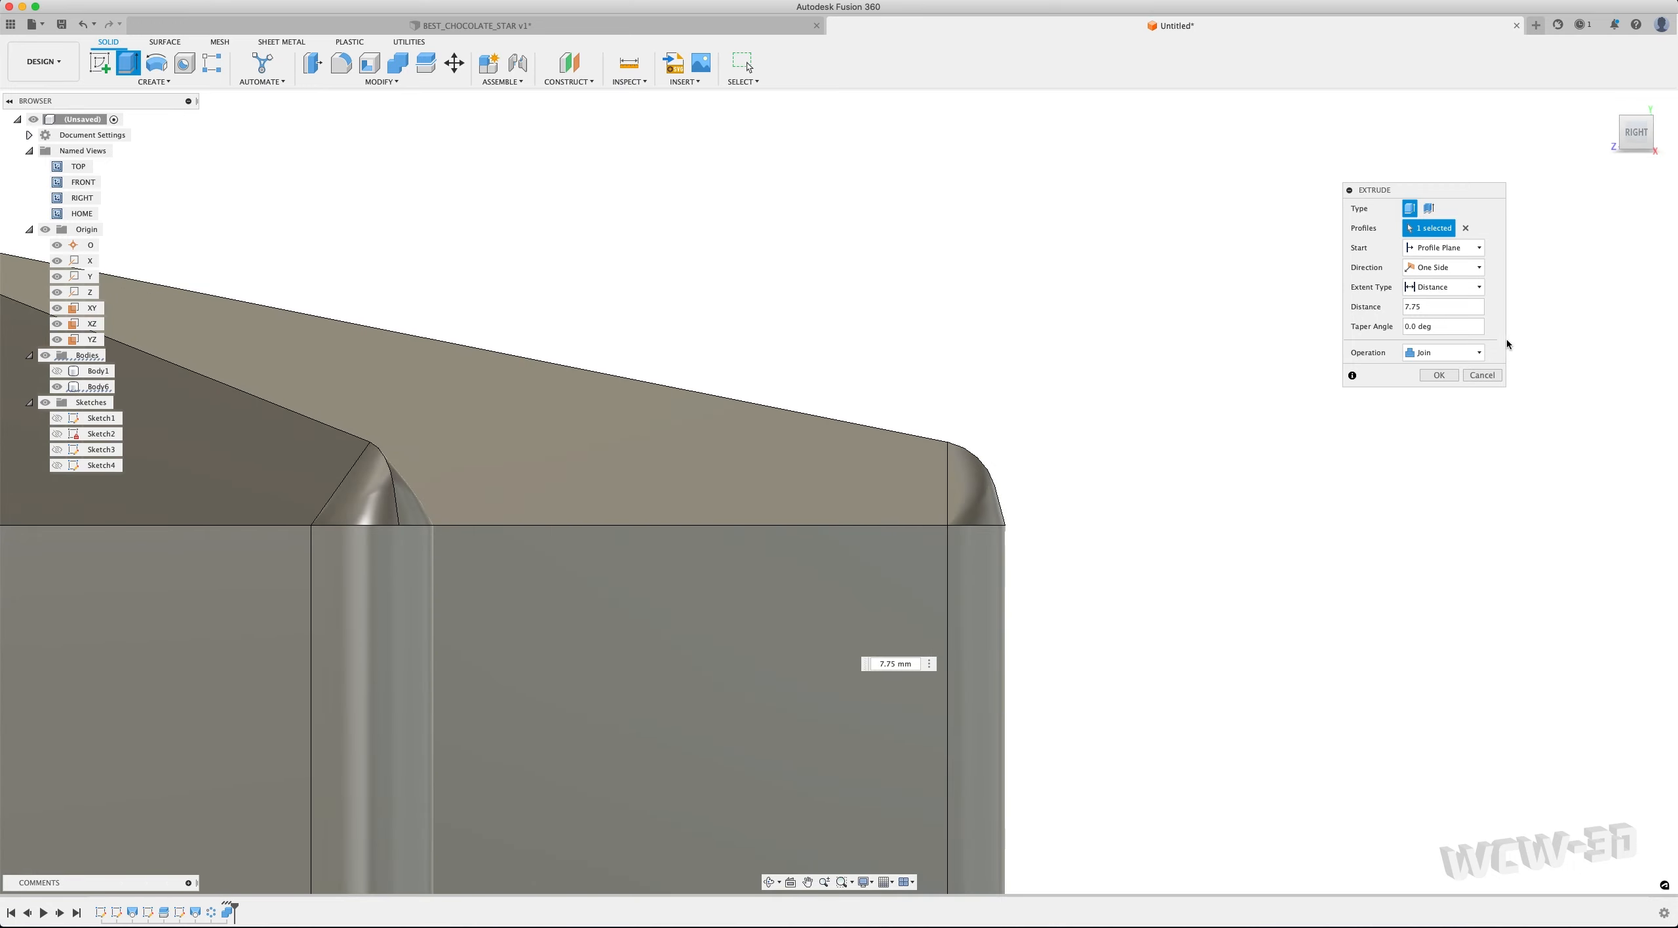
scroll(1039, 590, down, 4)
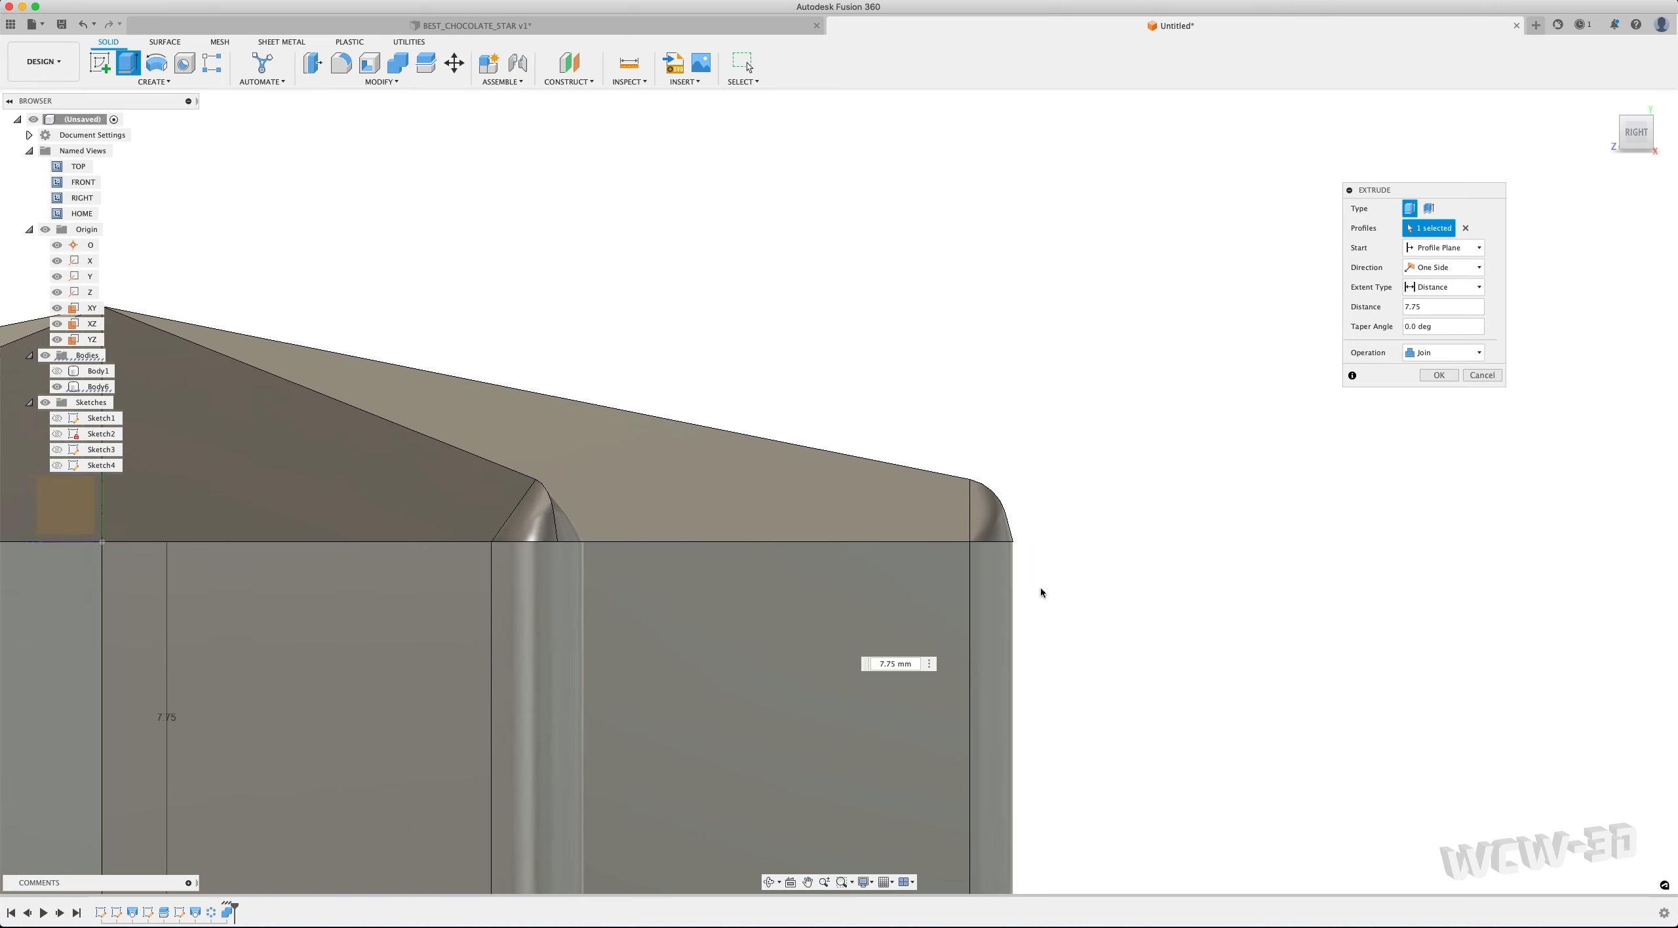
click(1425, 326)
click(1394, 325)
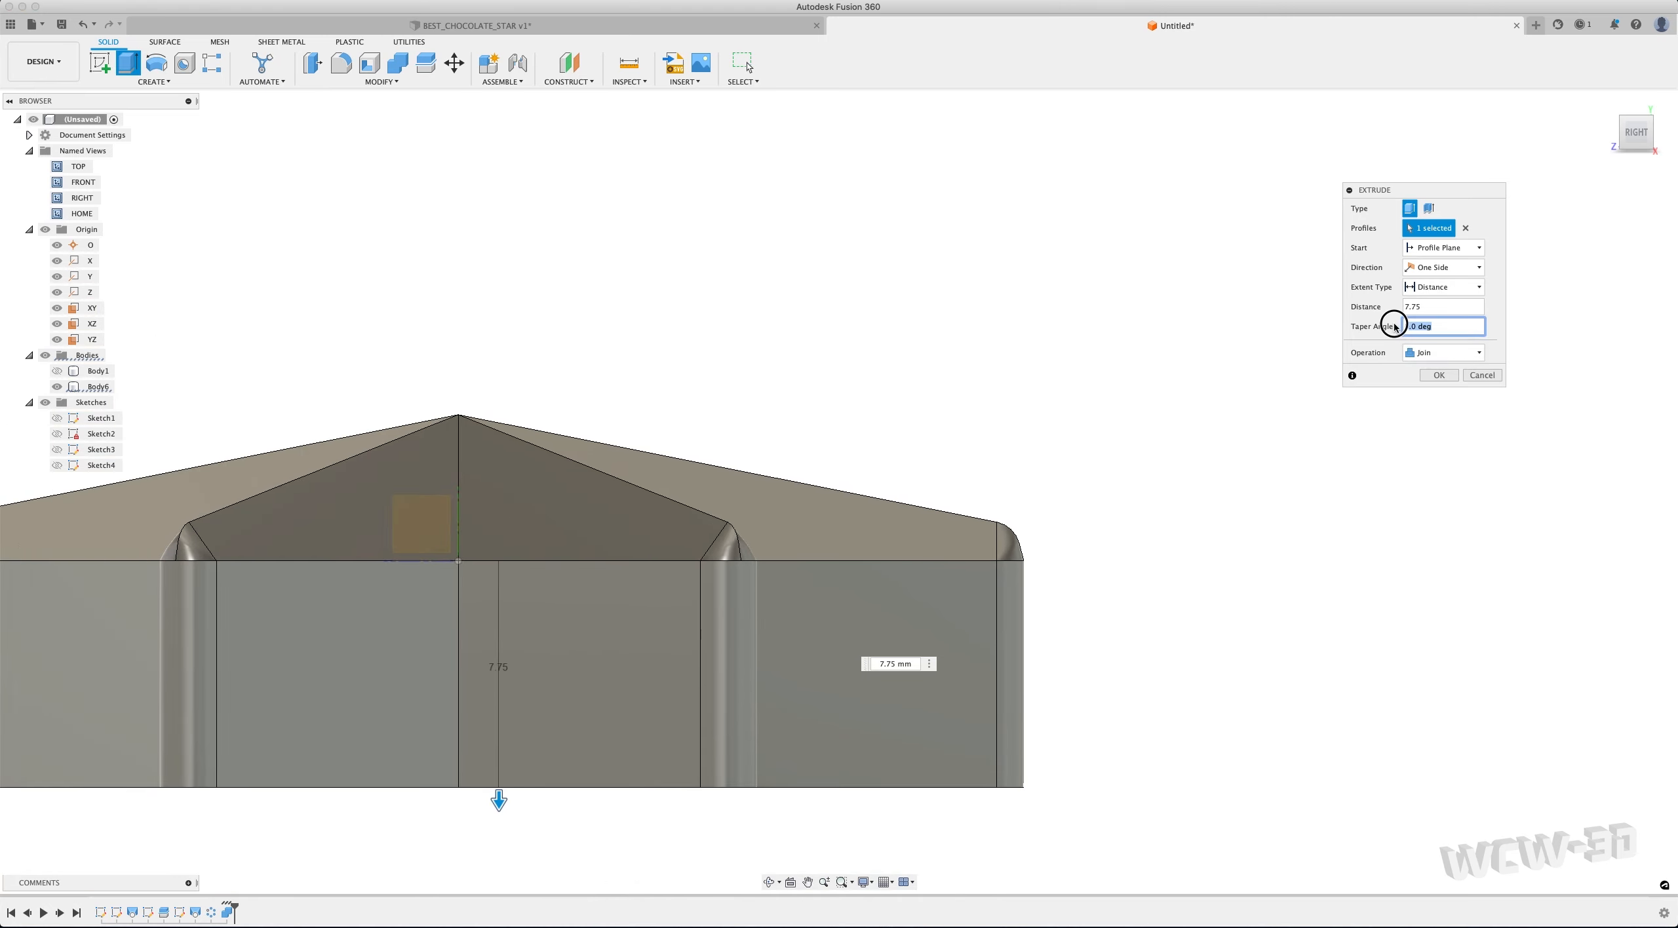
double_click(1435, 325)
text(15)
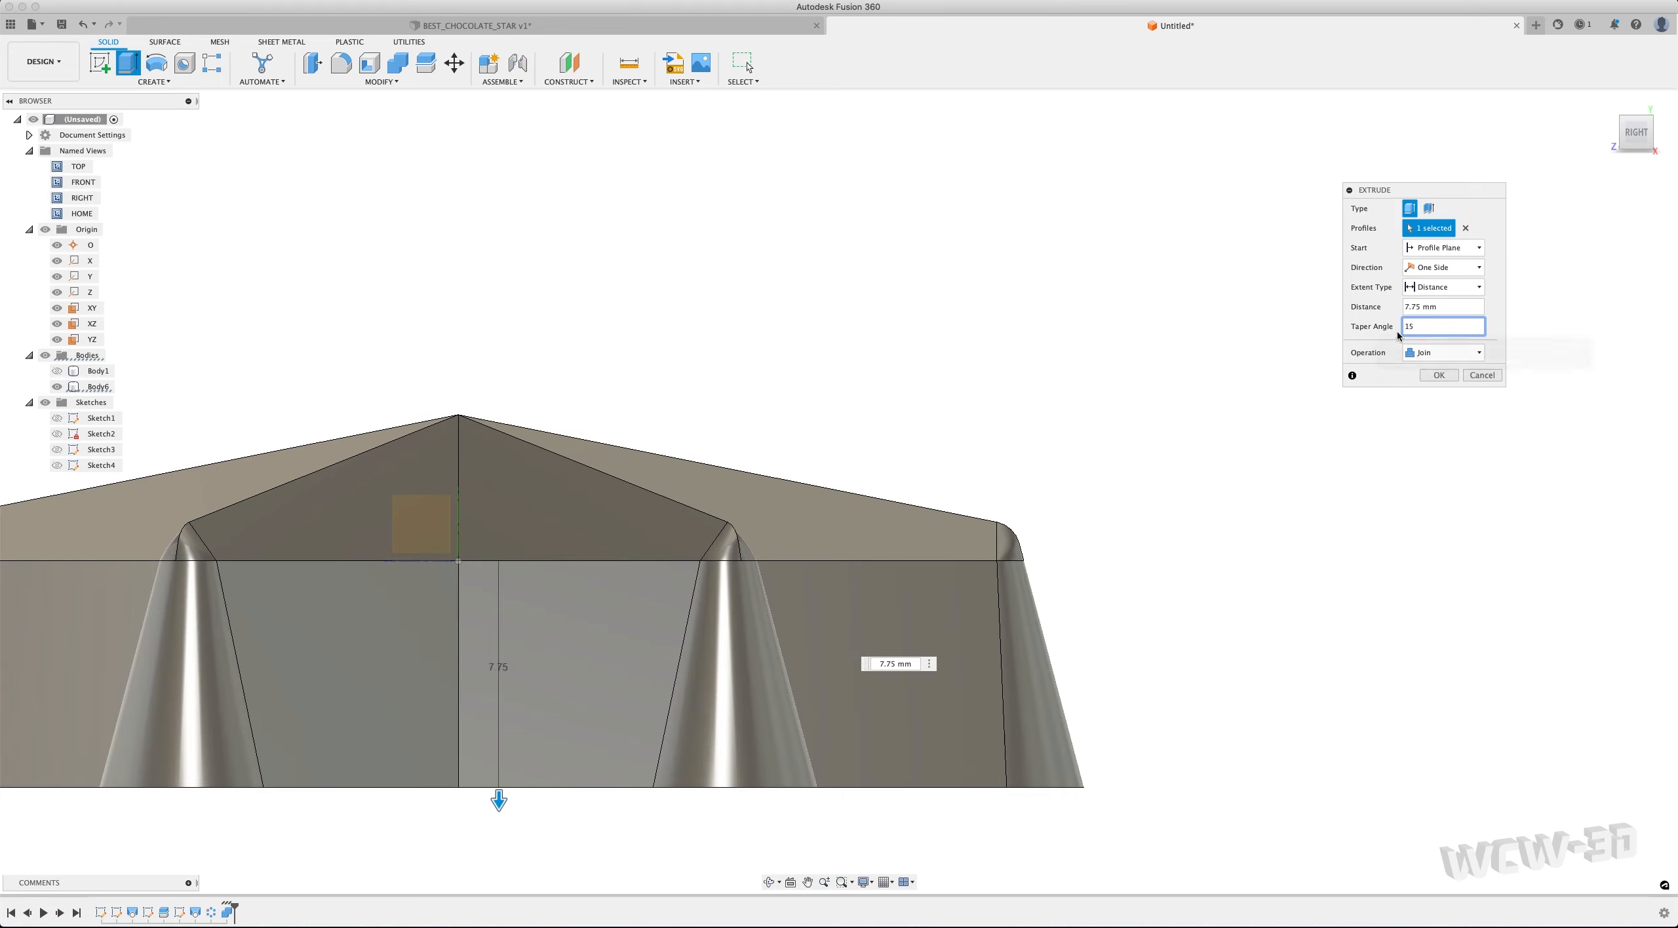
Try a 20 degree taper angle on the extrusion and compare the walls with the rounded tip's slope
scroll(1074, 645, up, 3)
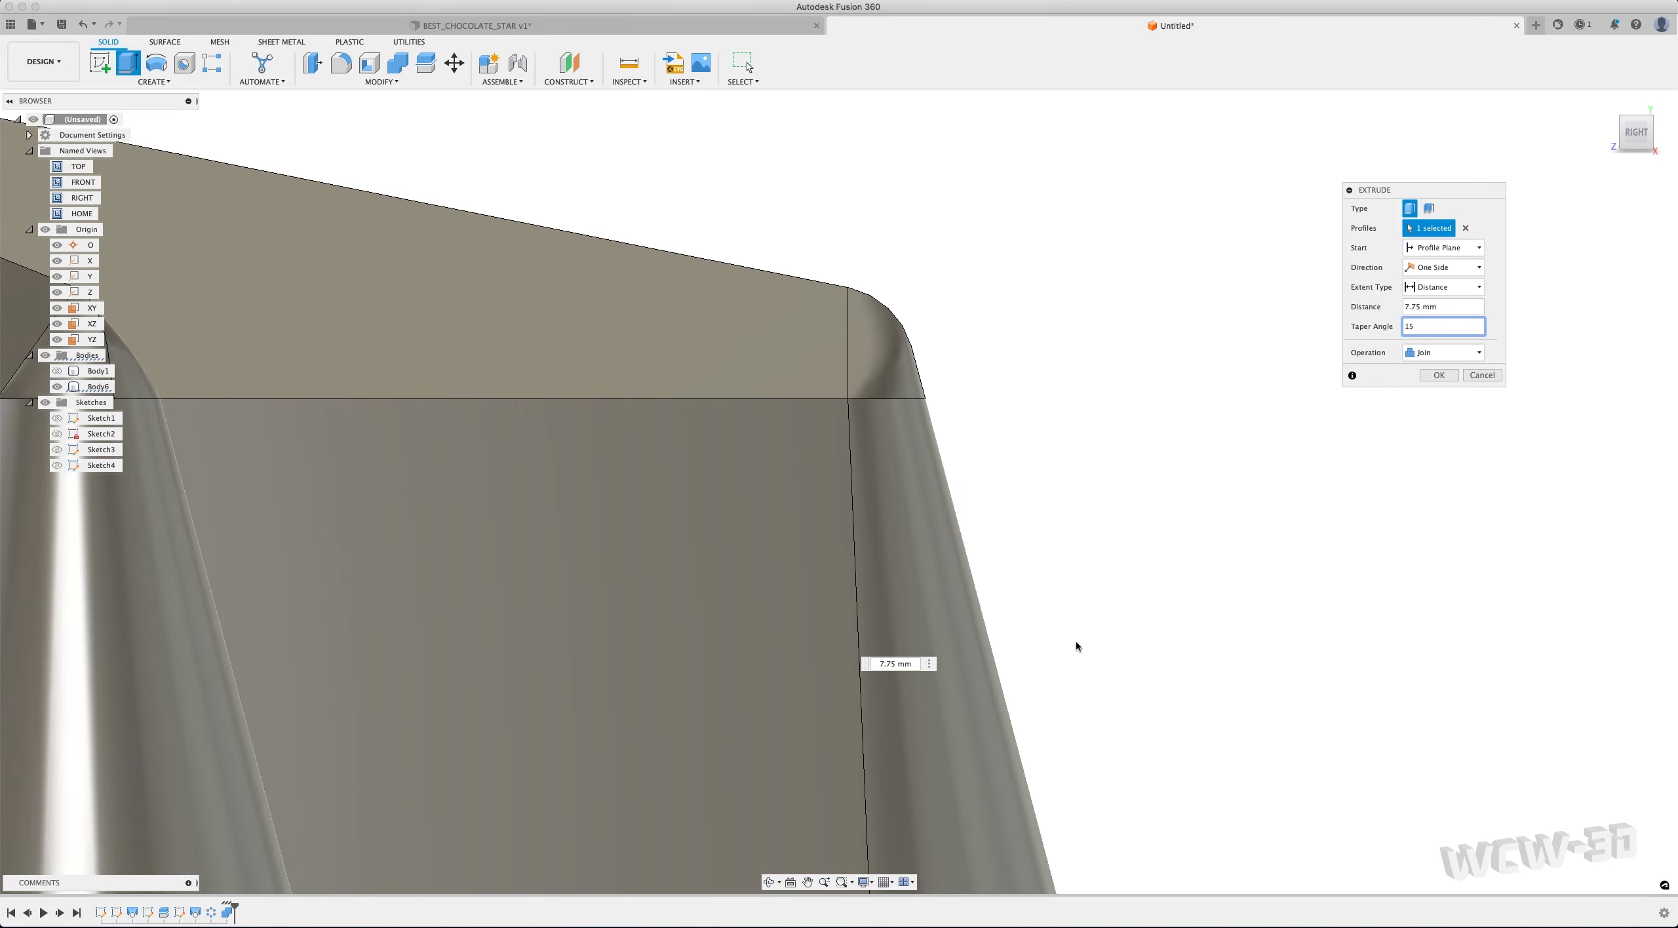
scroll(1075, 645, up, 2)
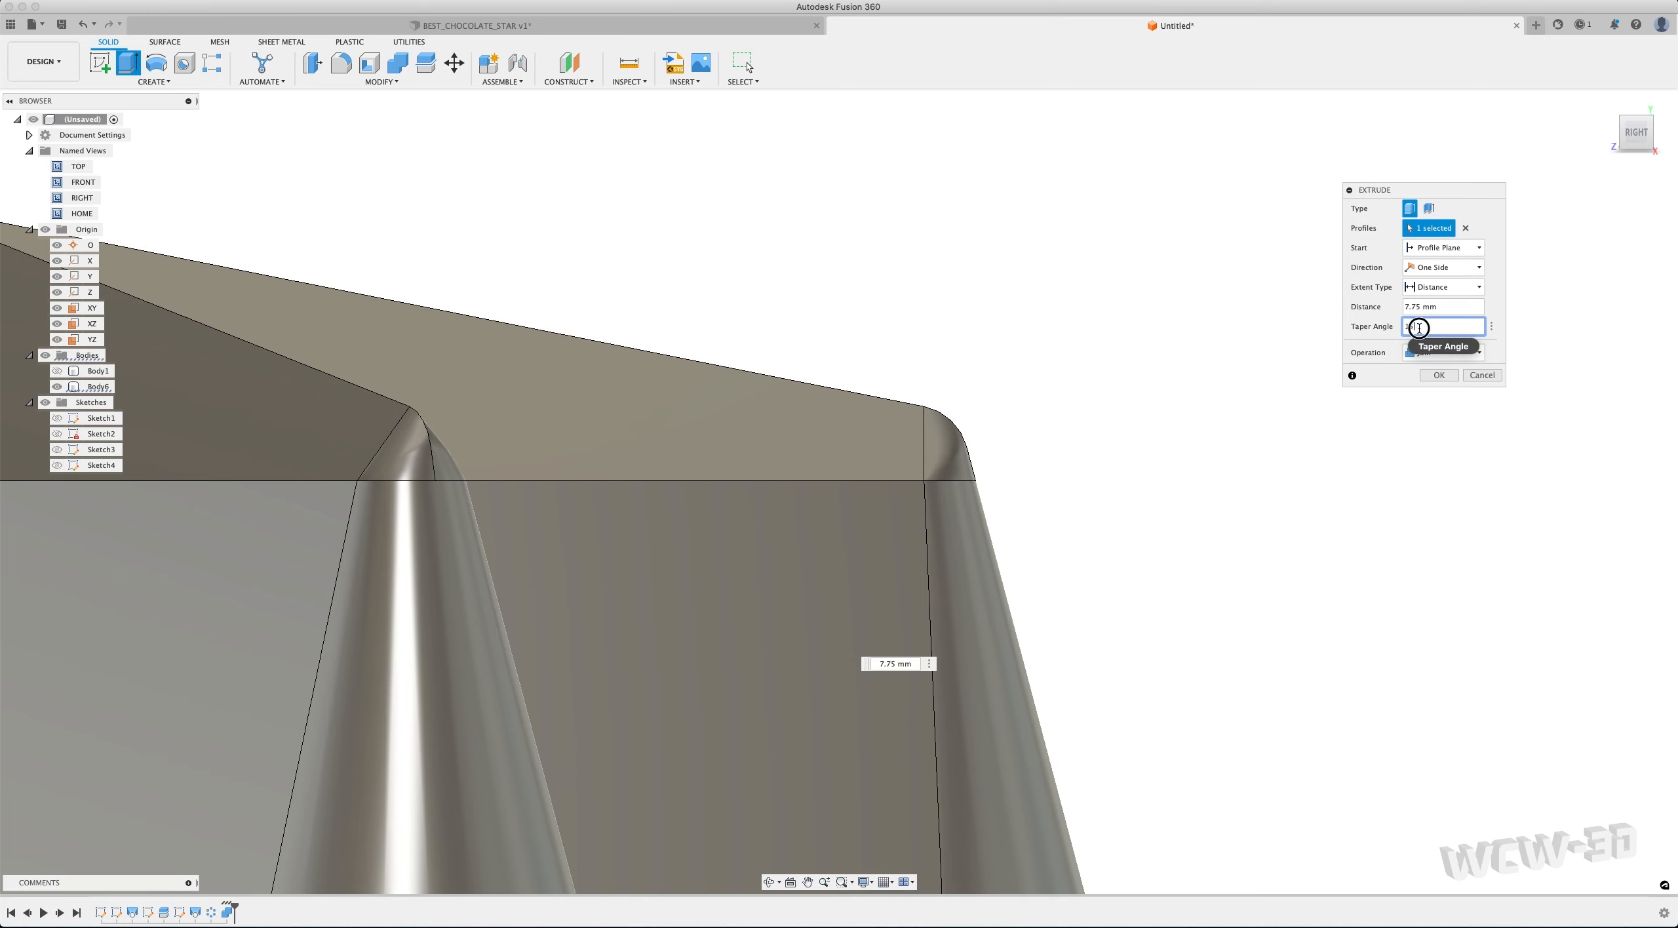
drag(1418, 327, 1385, 327)
text(2)
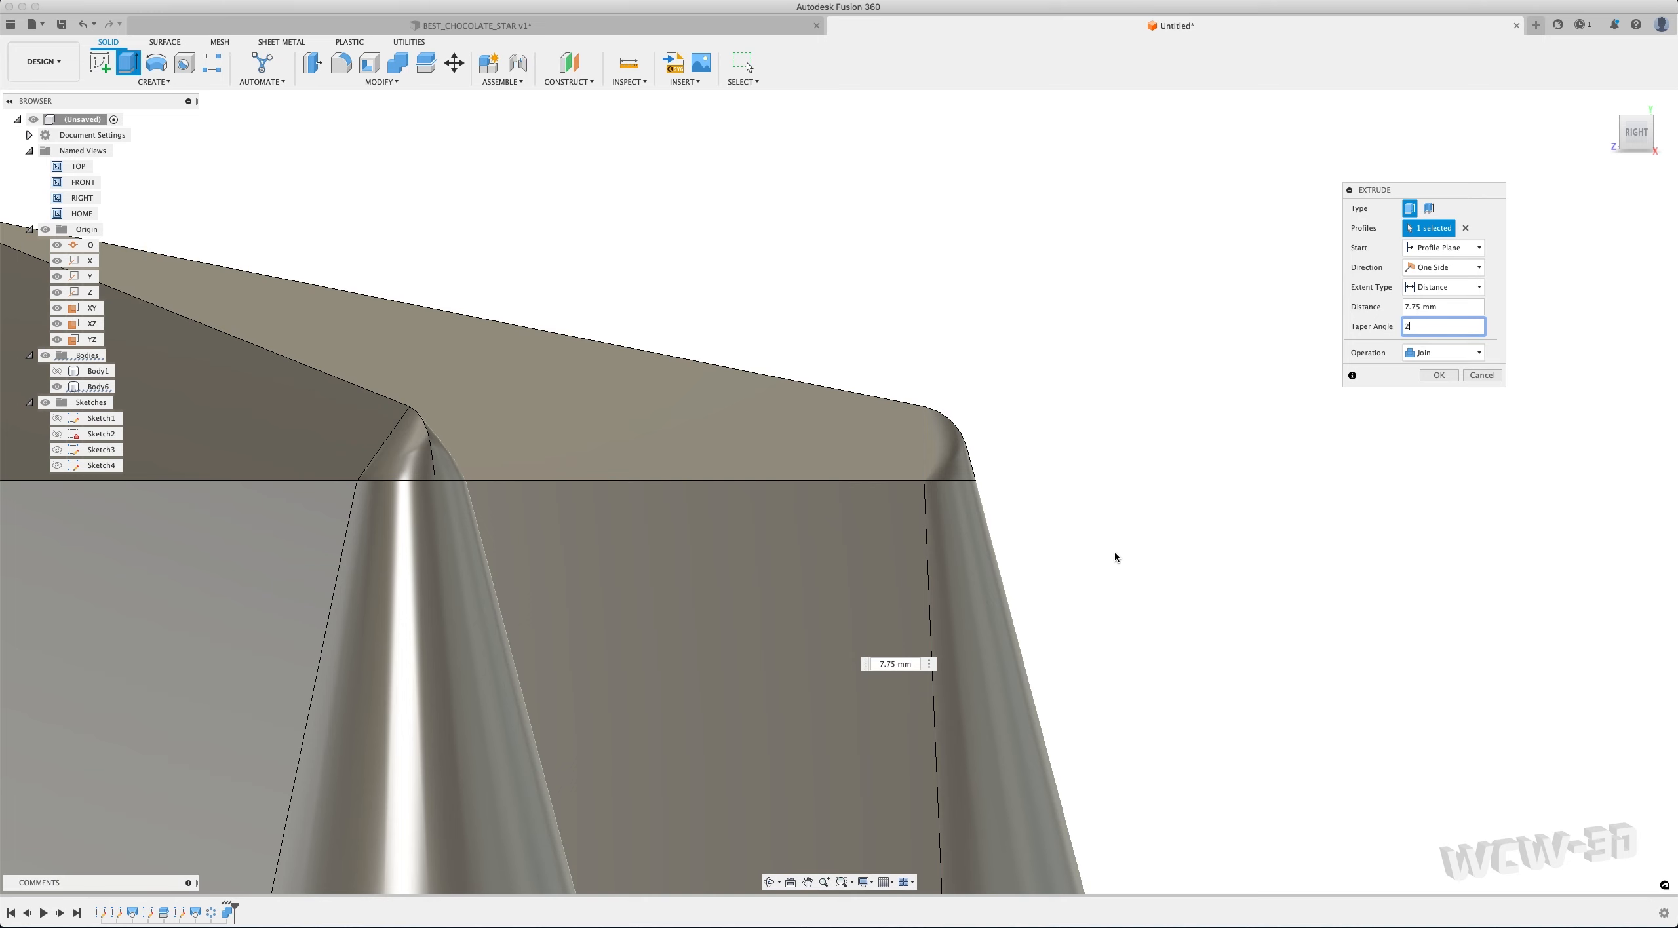
text(0)
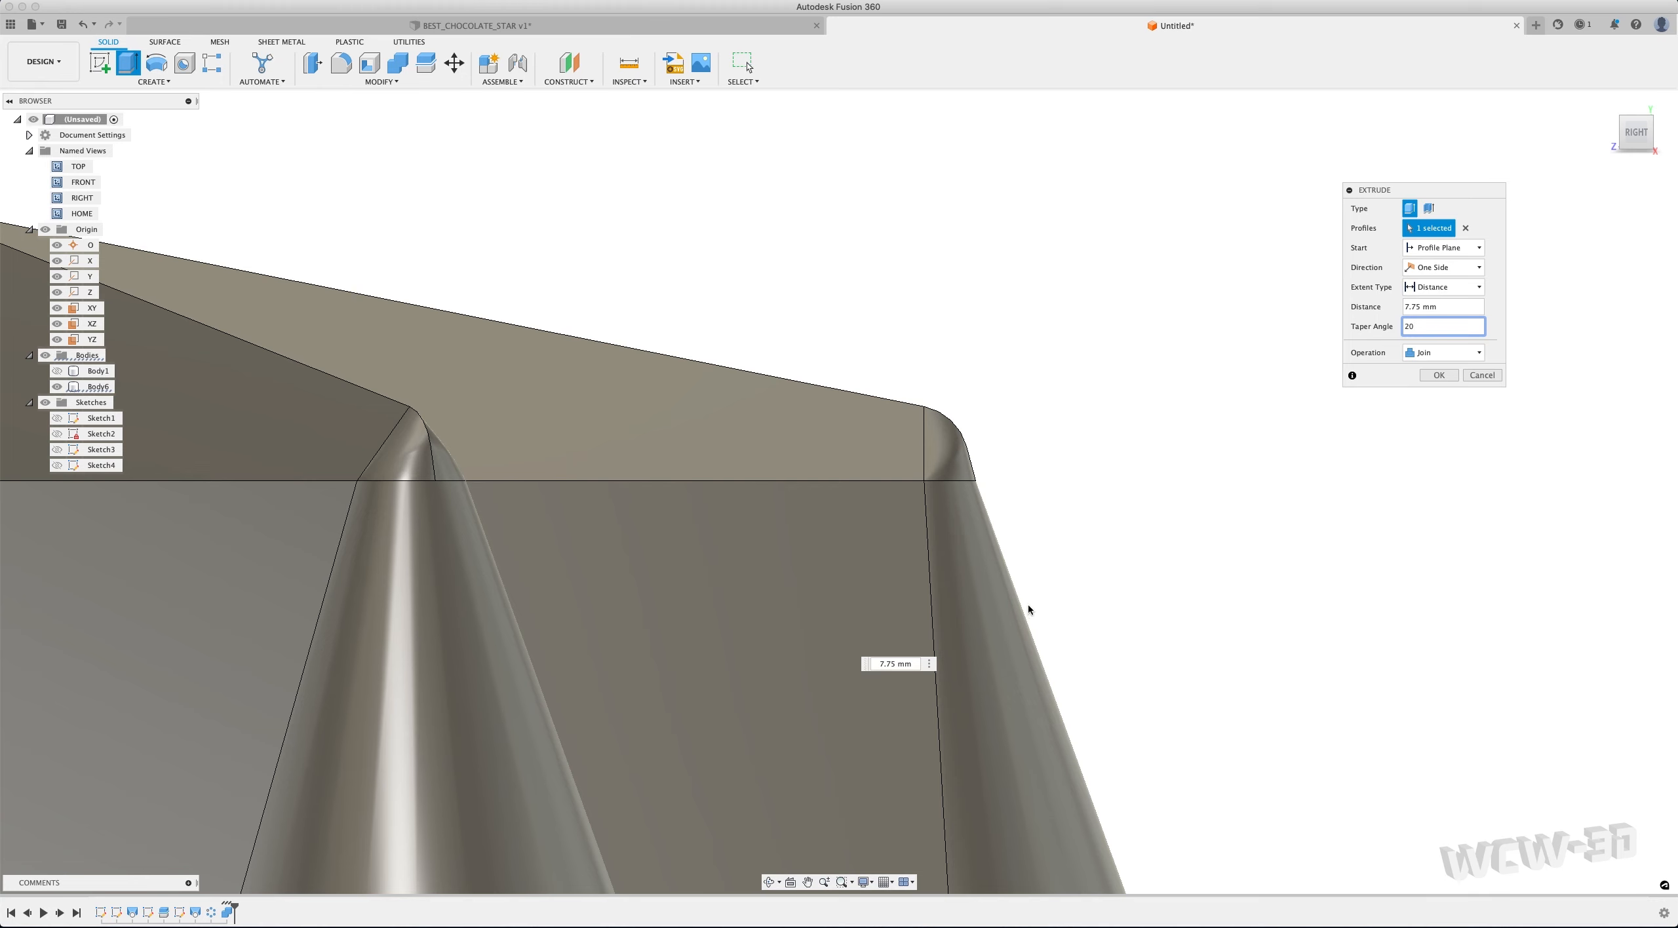
Try a 10 degree taper angle on the extrusion and examine the transition at the rounded tip
click(1429, 327)
text(1)
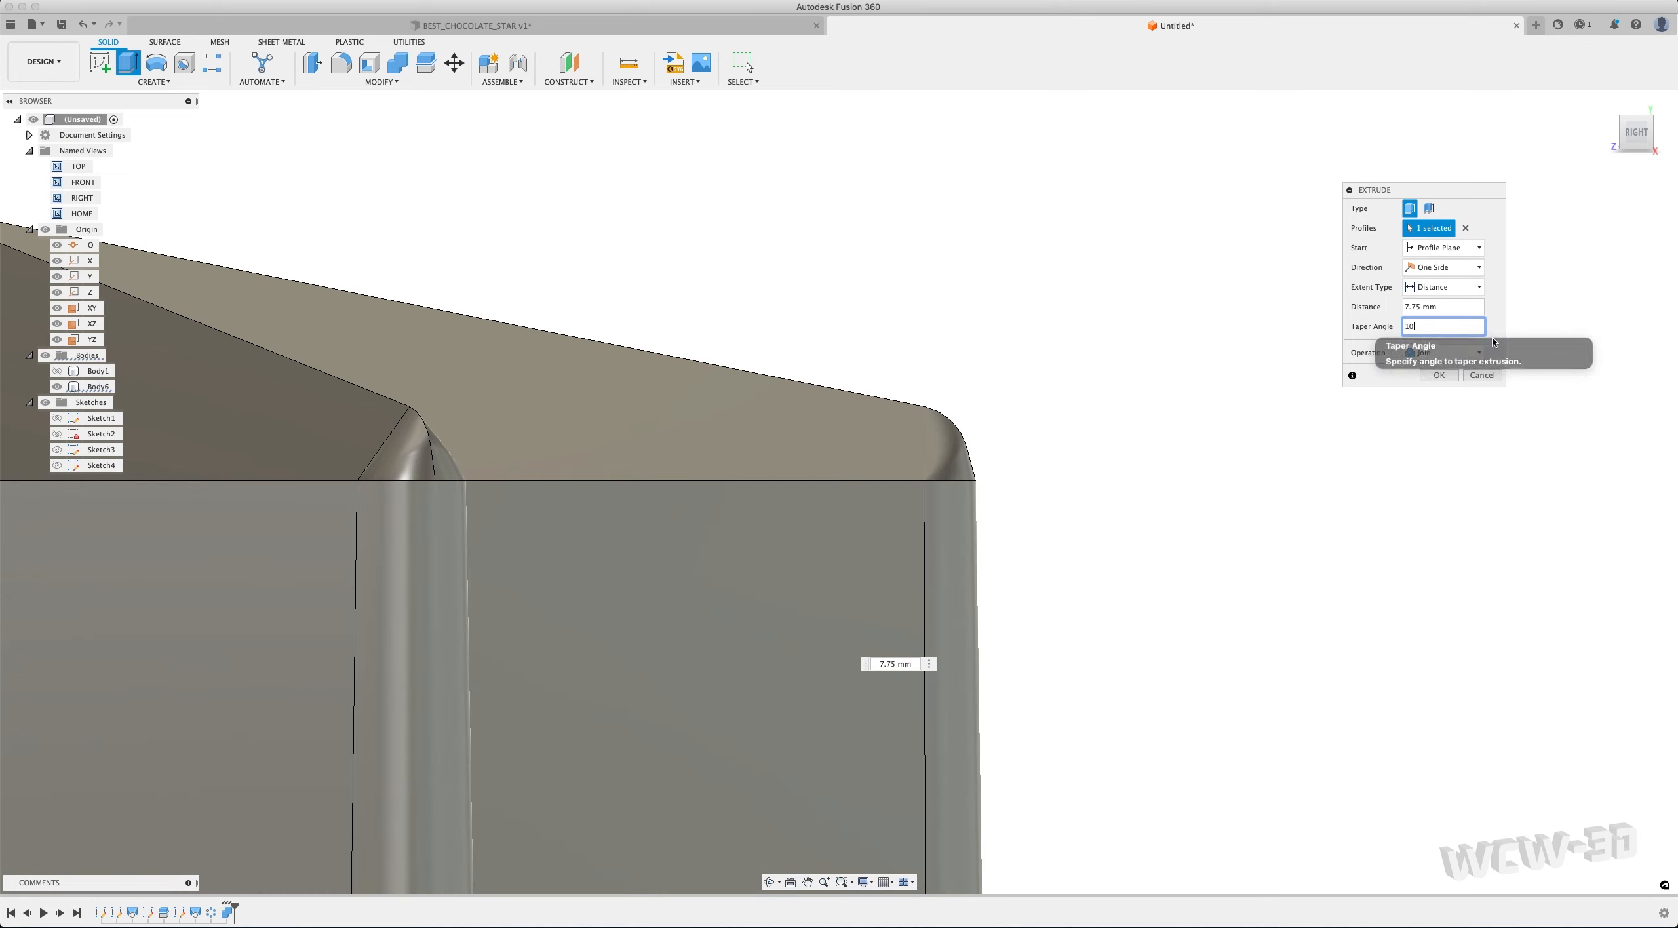
text(0)
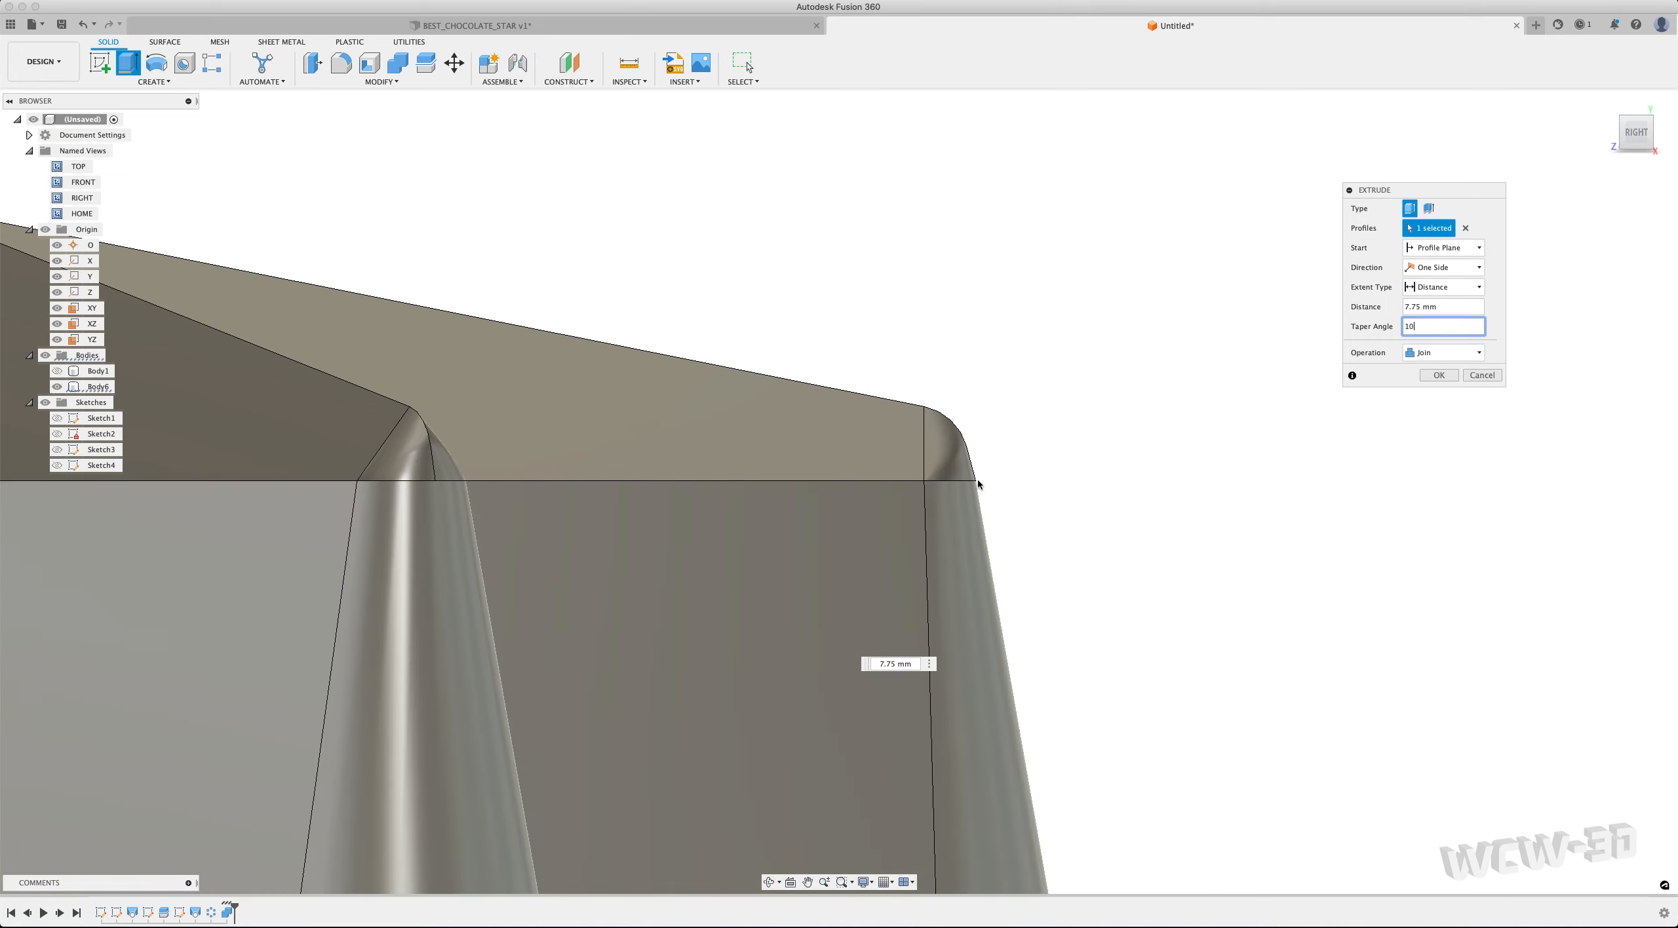
scroll(989, 534, down, 3)
scroll(966, 521, up, 4)
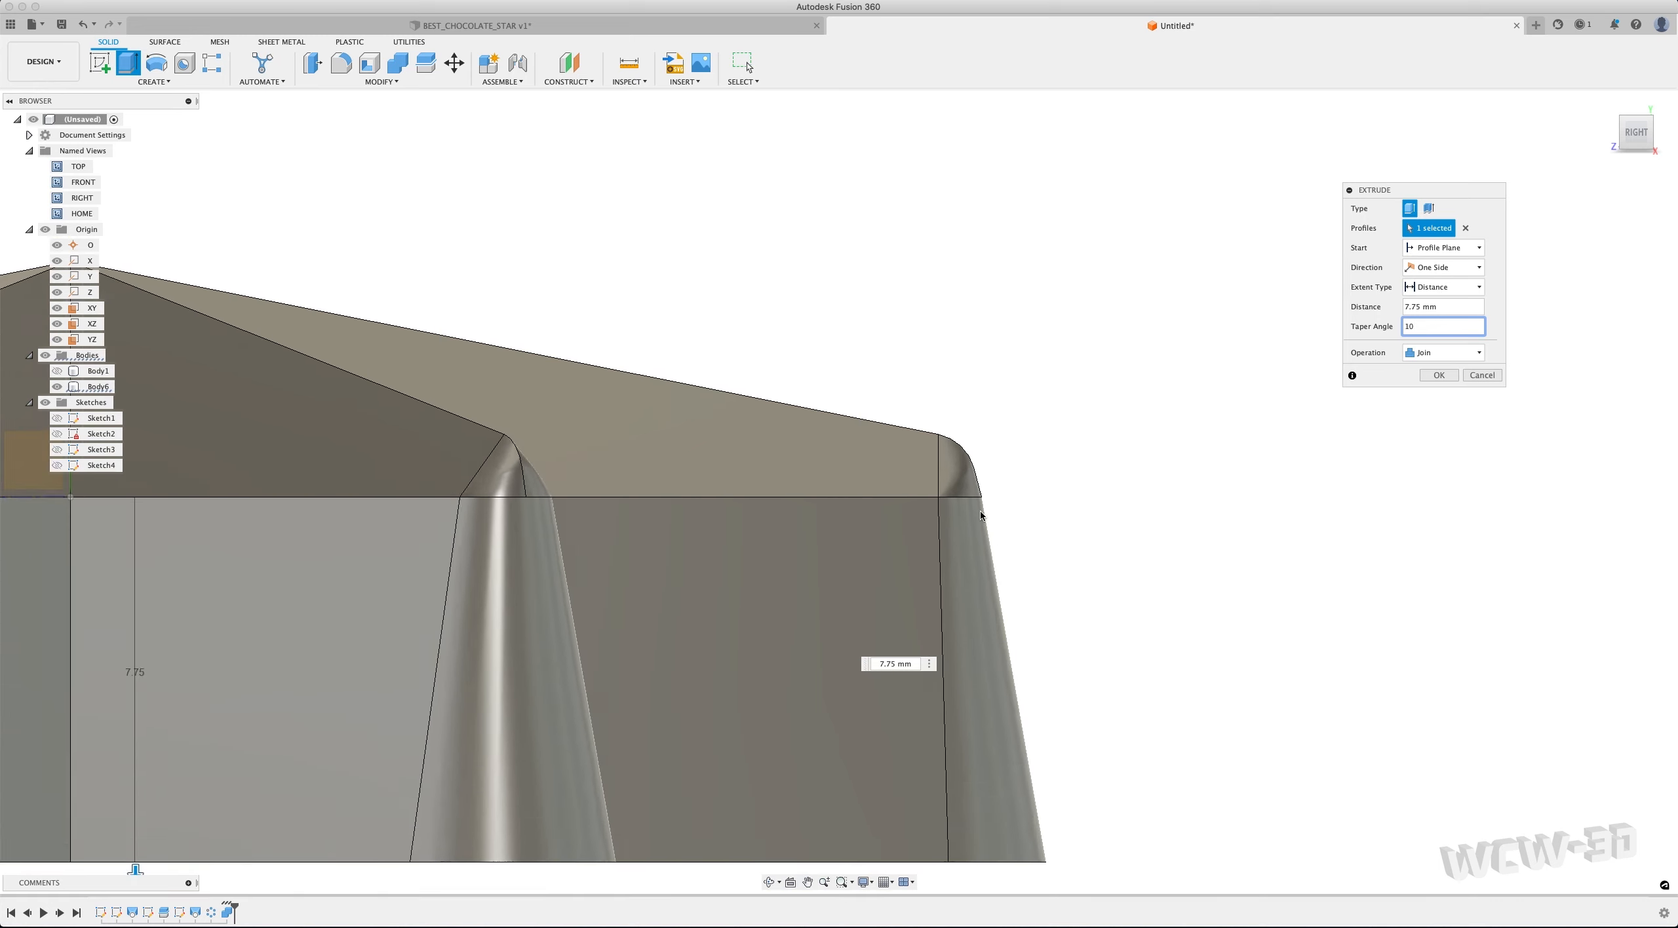
scroll(994, 526, up, 1)
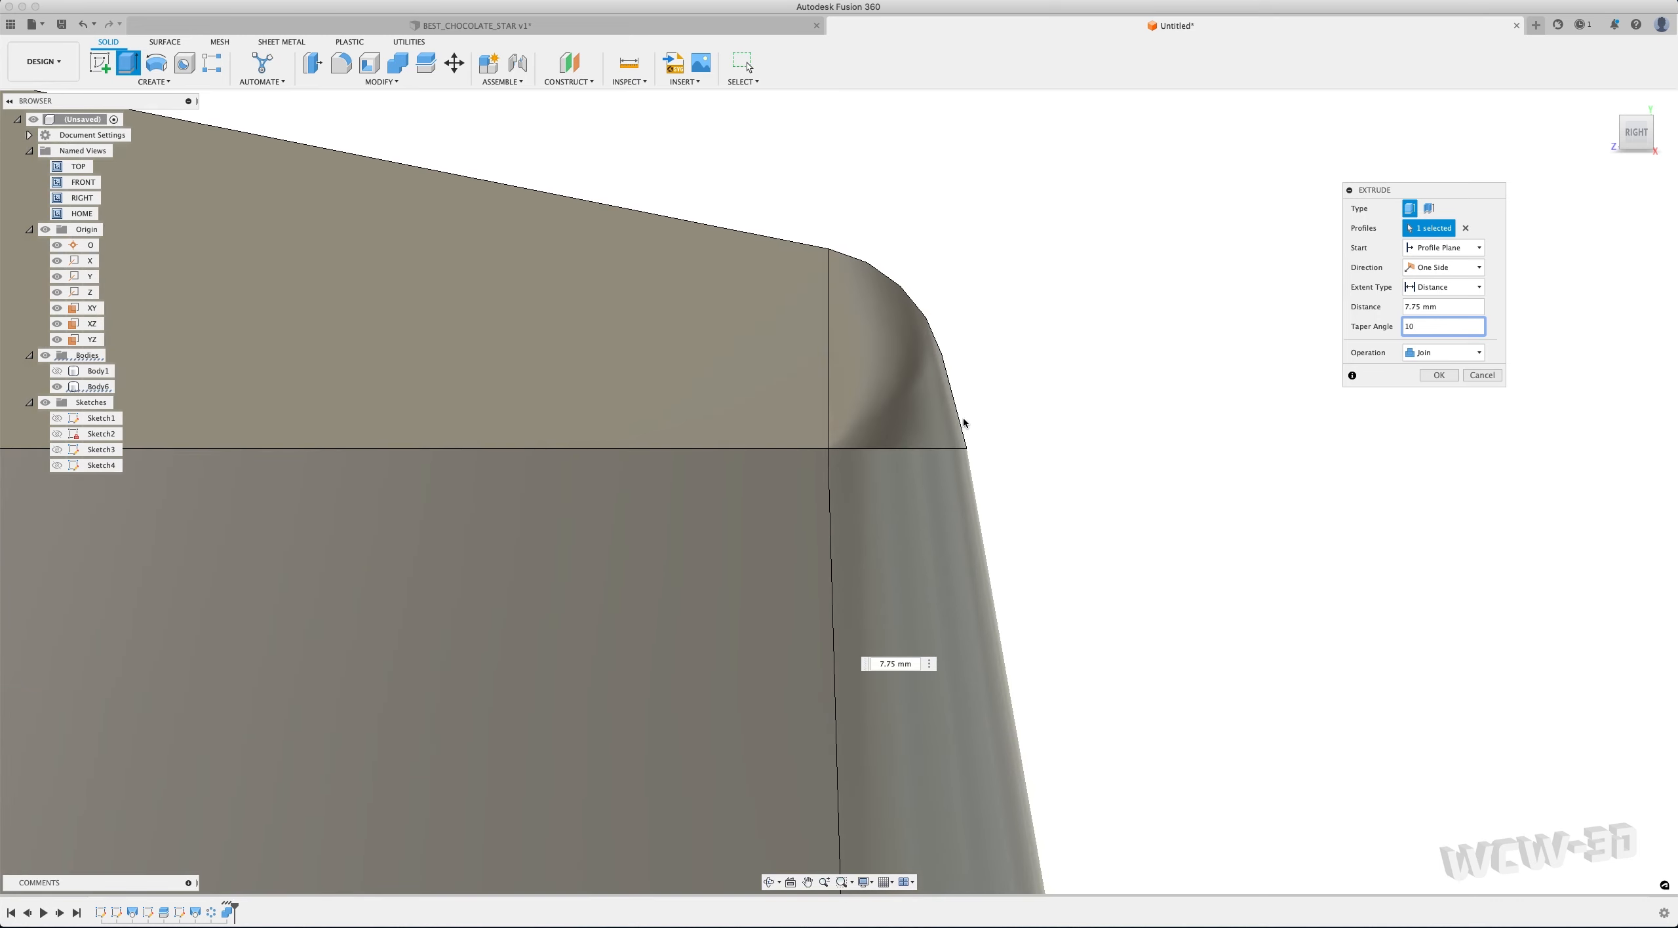
Set the taper angle to 15 degrees and complete the underside extrusion, joined to the star
double_click(1441, 326)
scroll(1088, 488, up, 5)
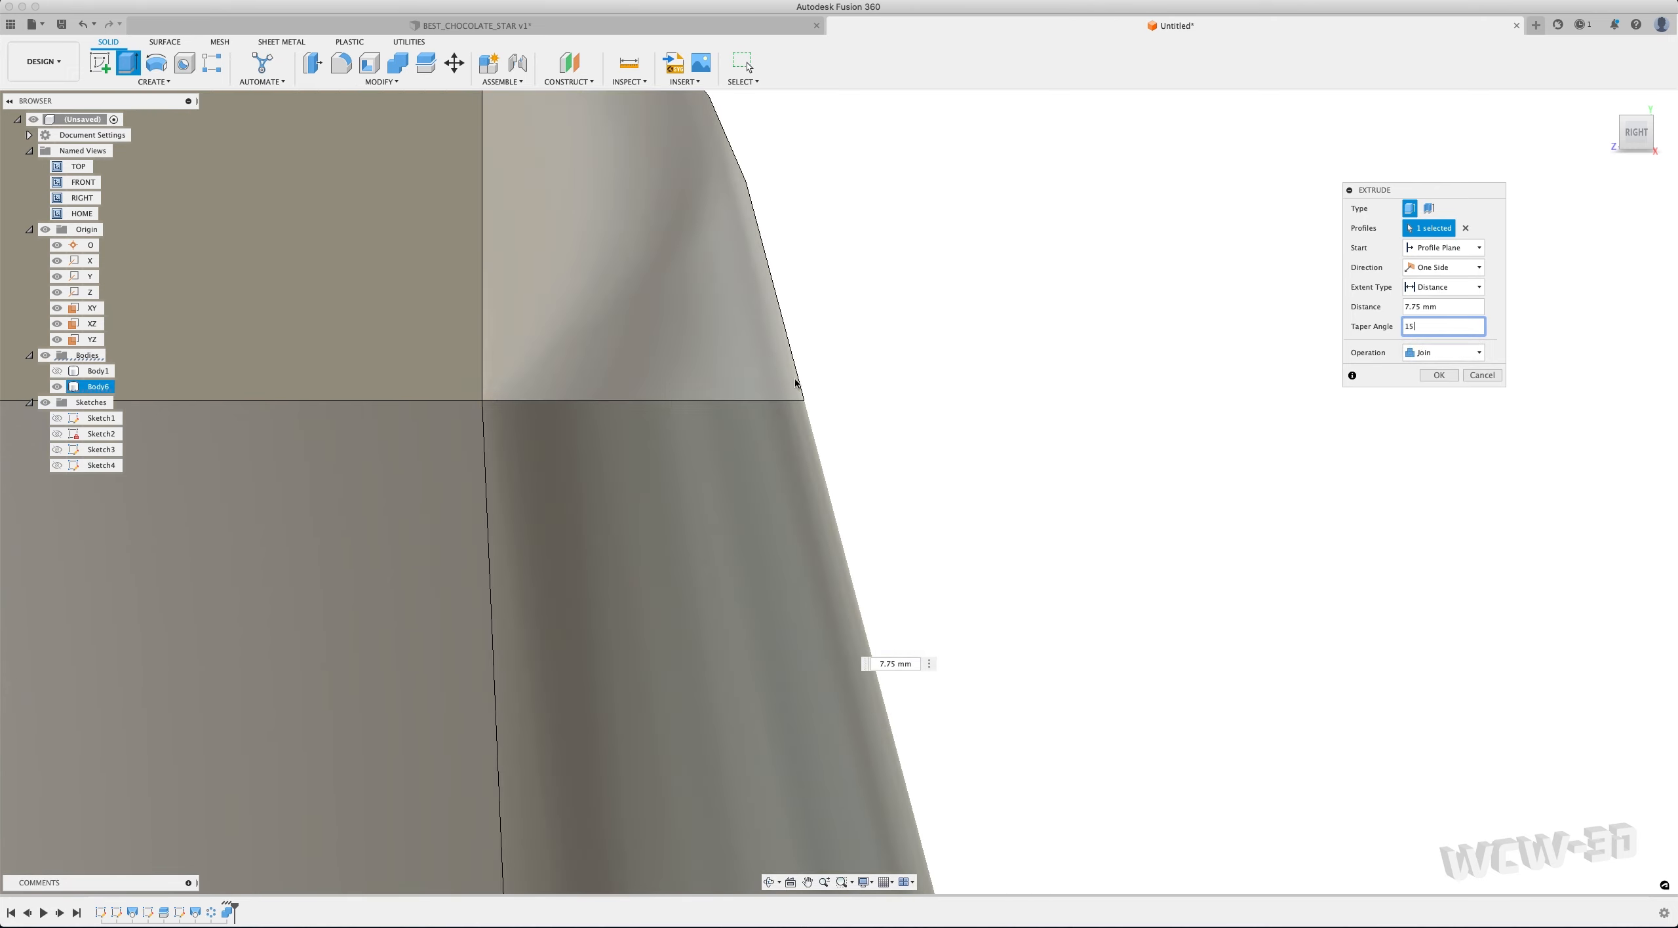
scroll(826, 475, down, 5)
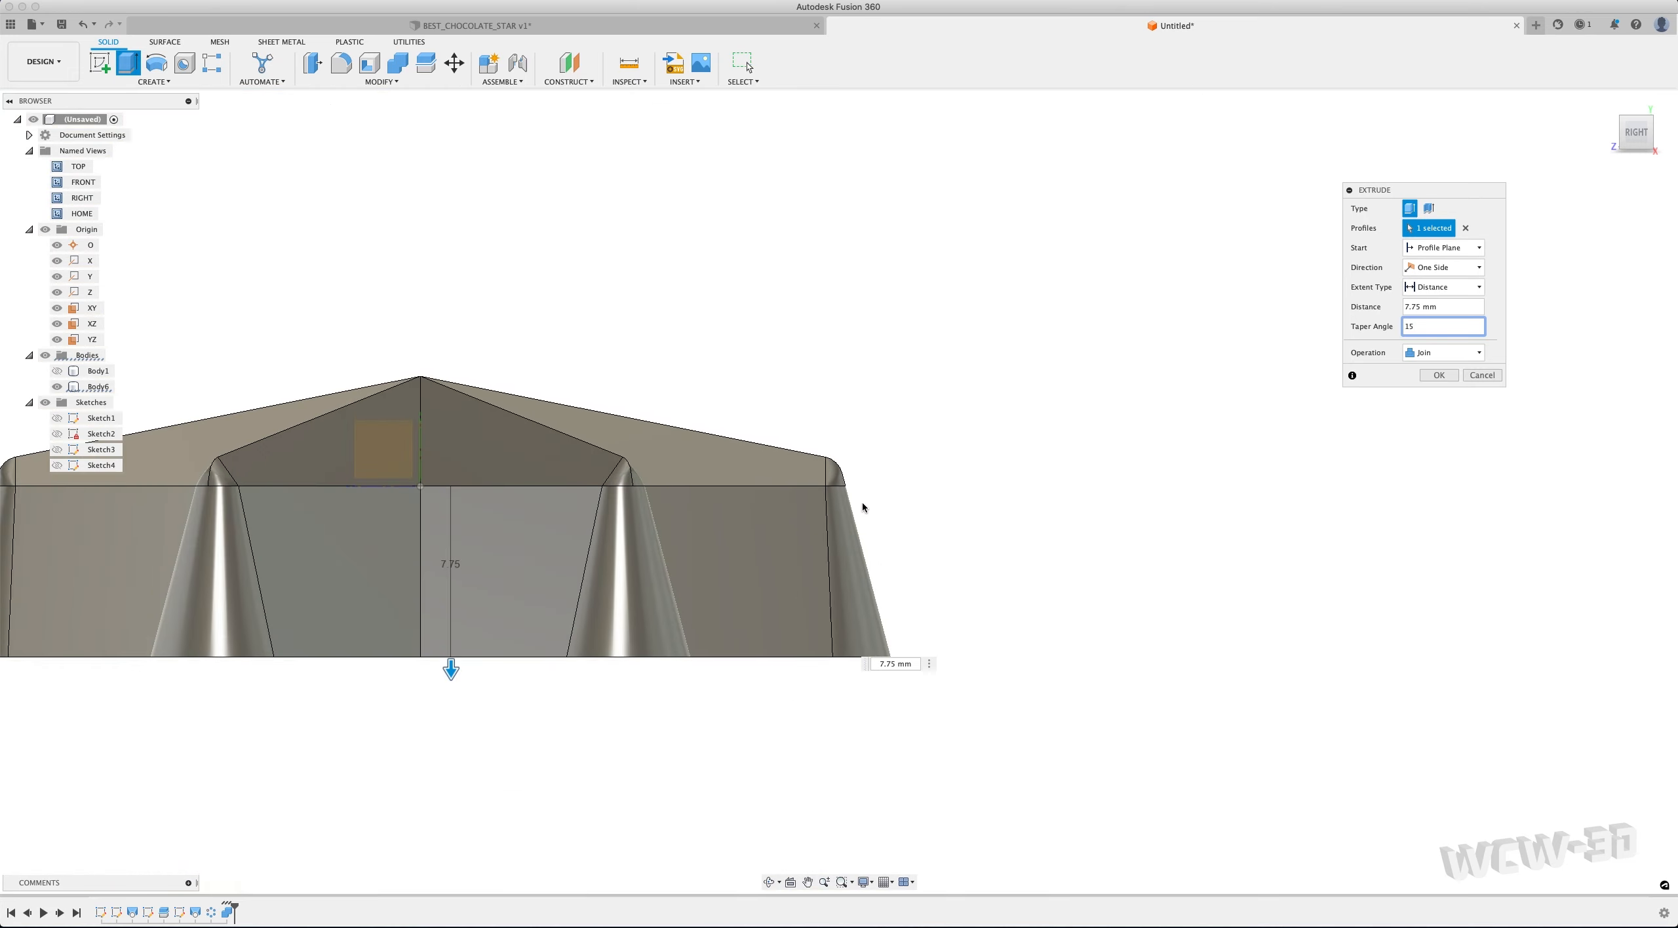
scroll(871, 514, down, 2)
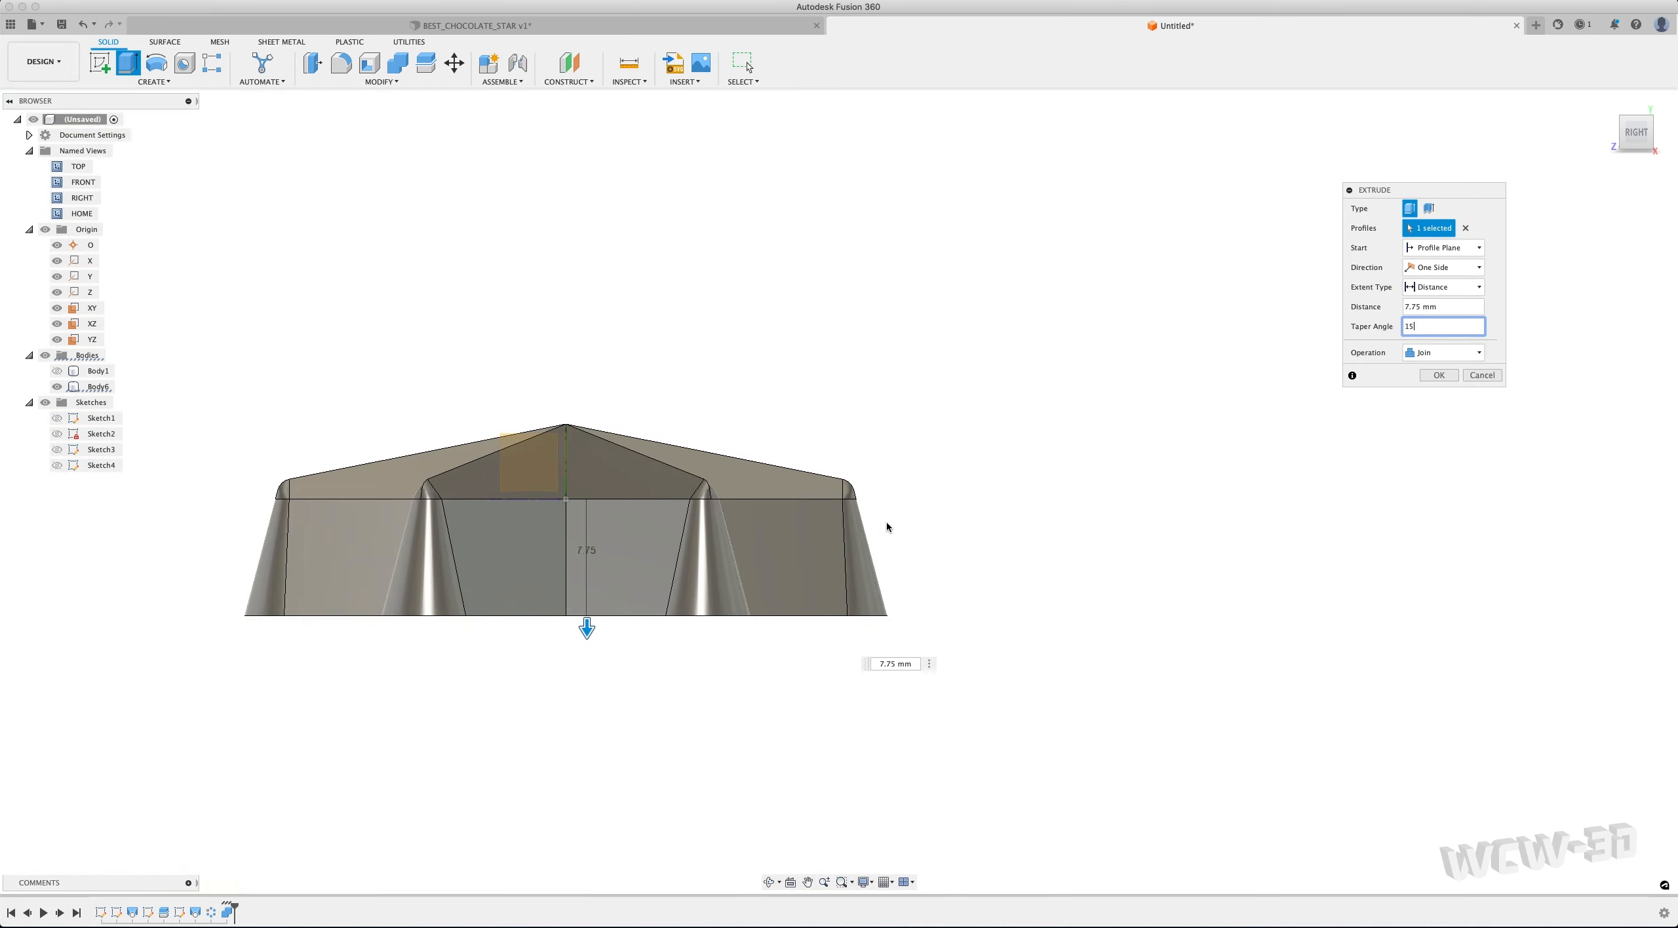
click(1437, 375)
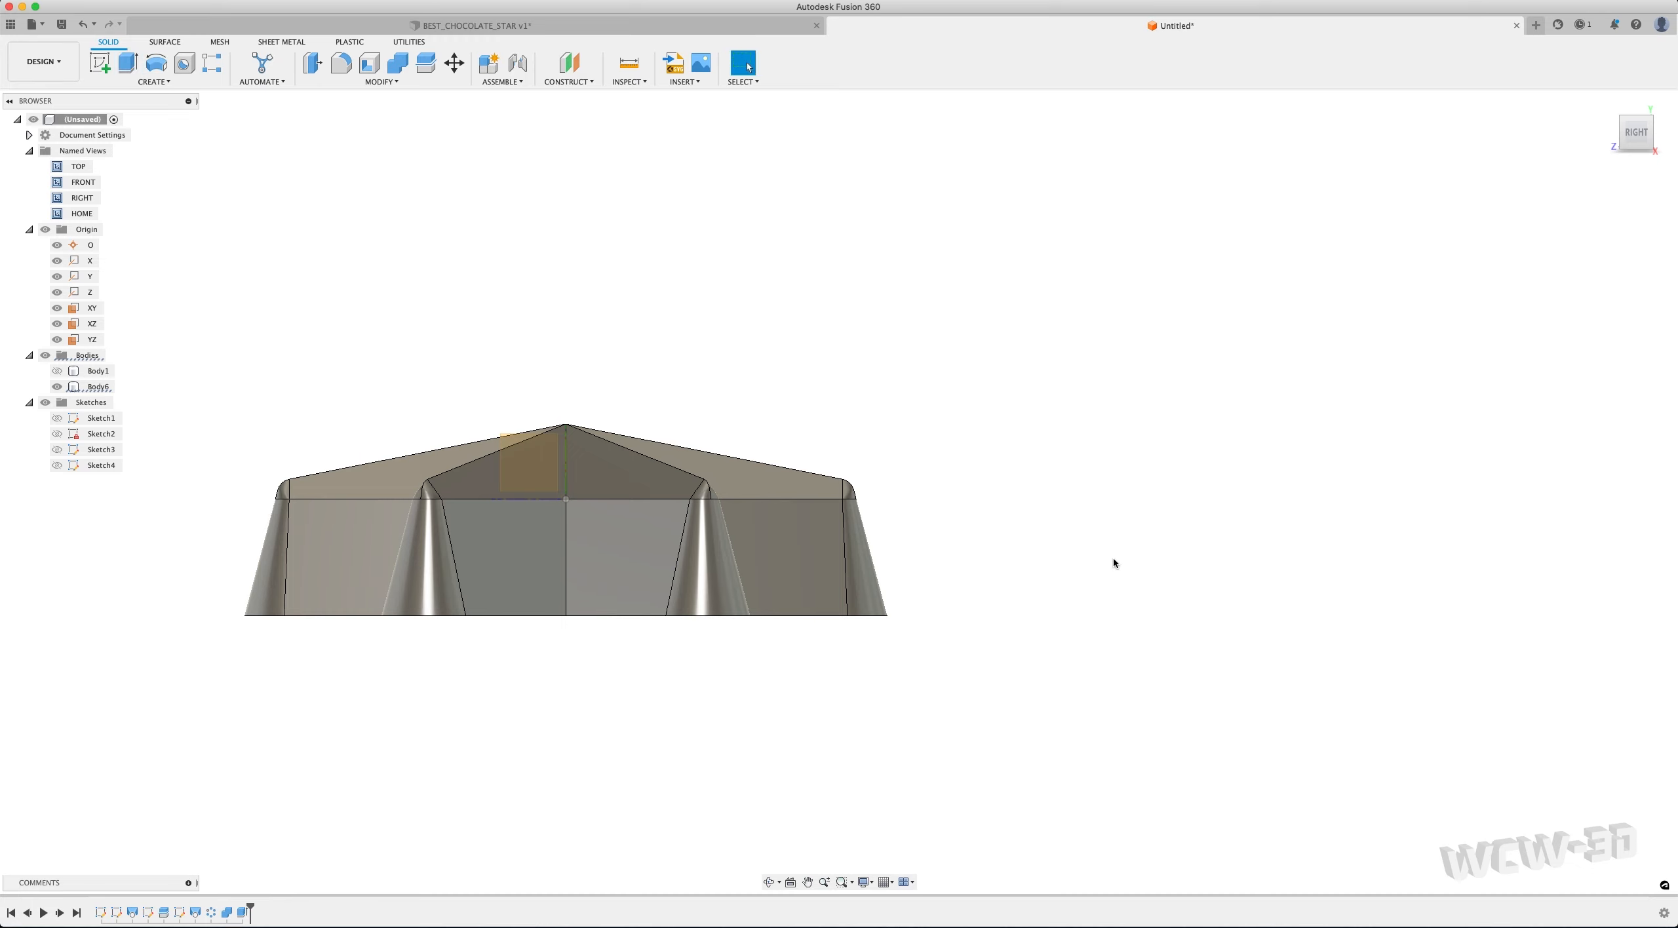
Measure the star's overall height from its apex to the flat underside, and clear the selection
scroll(1141, 549, down, 1)
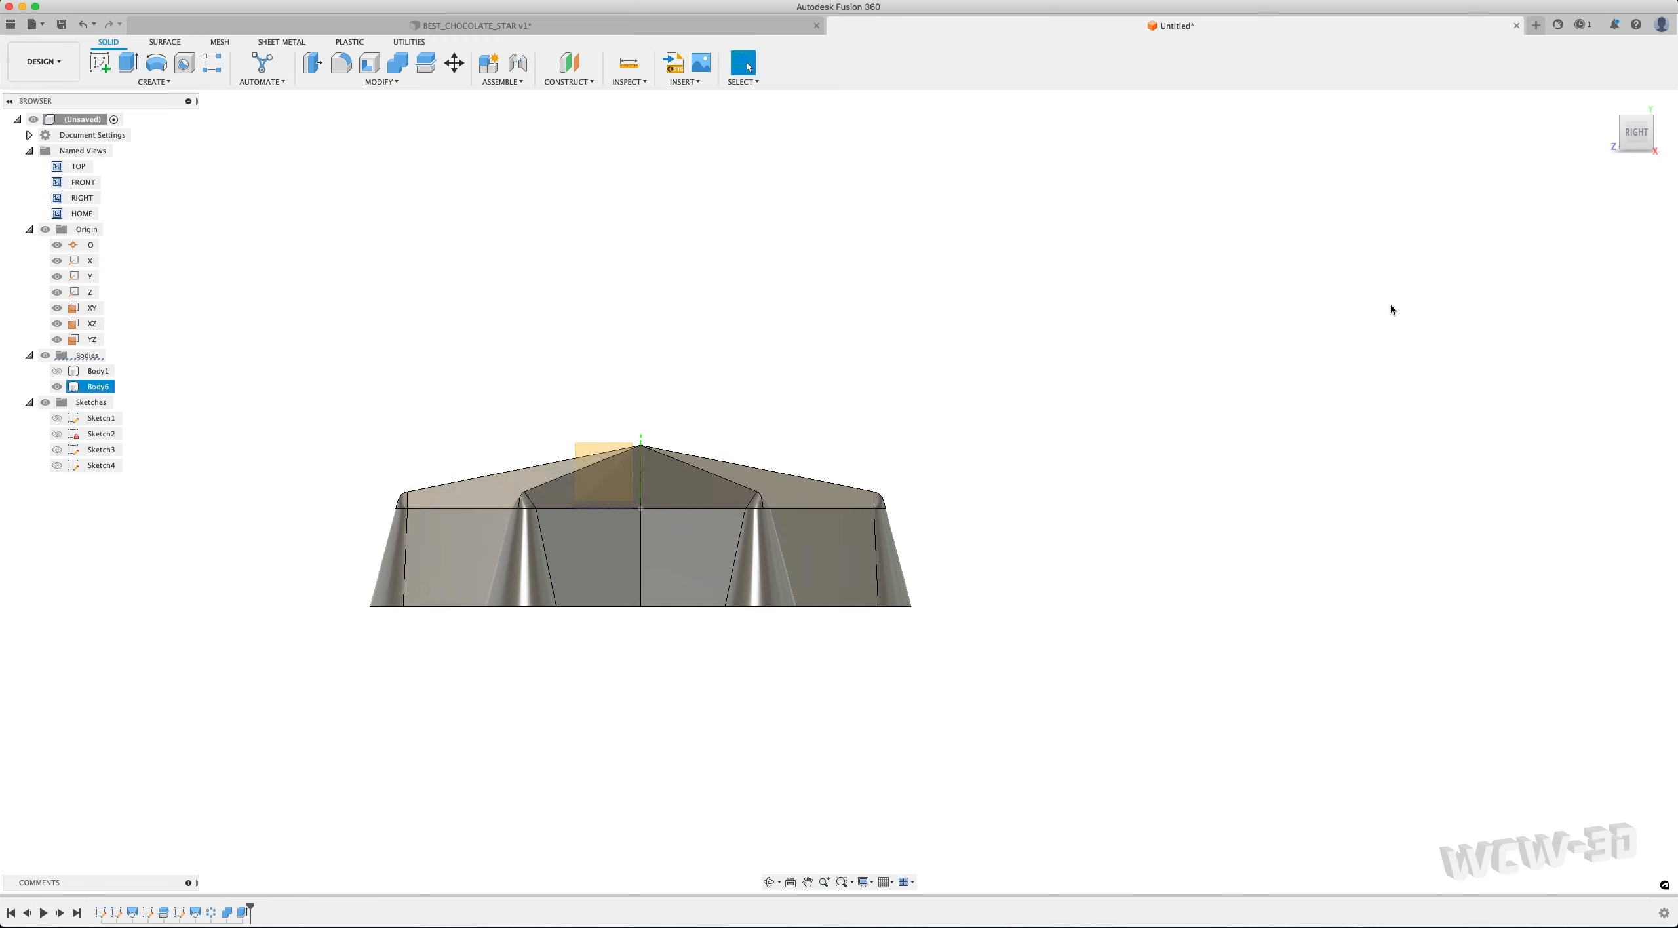
drag(1623, 134, 1533, 174)
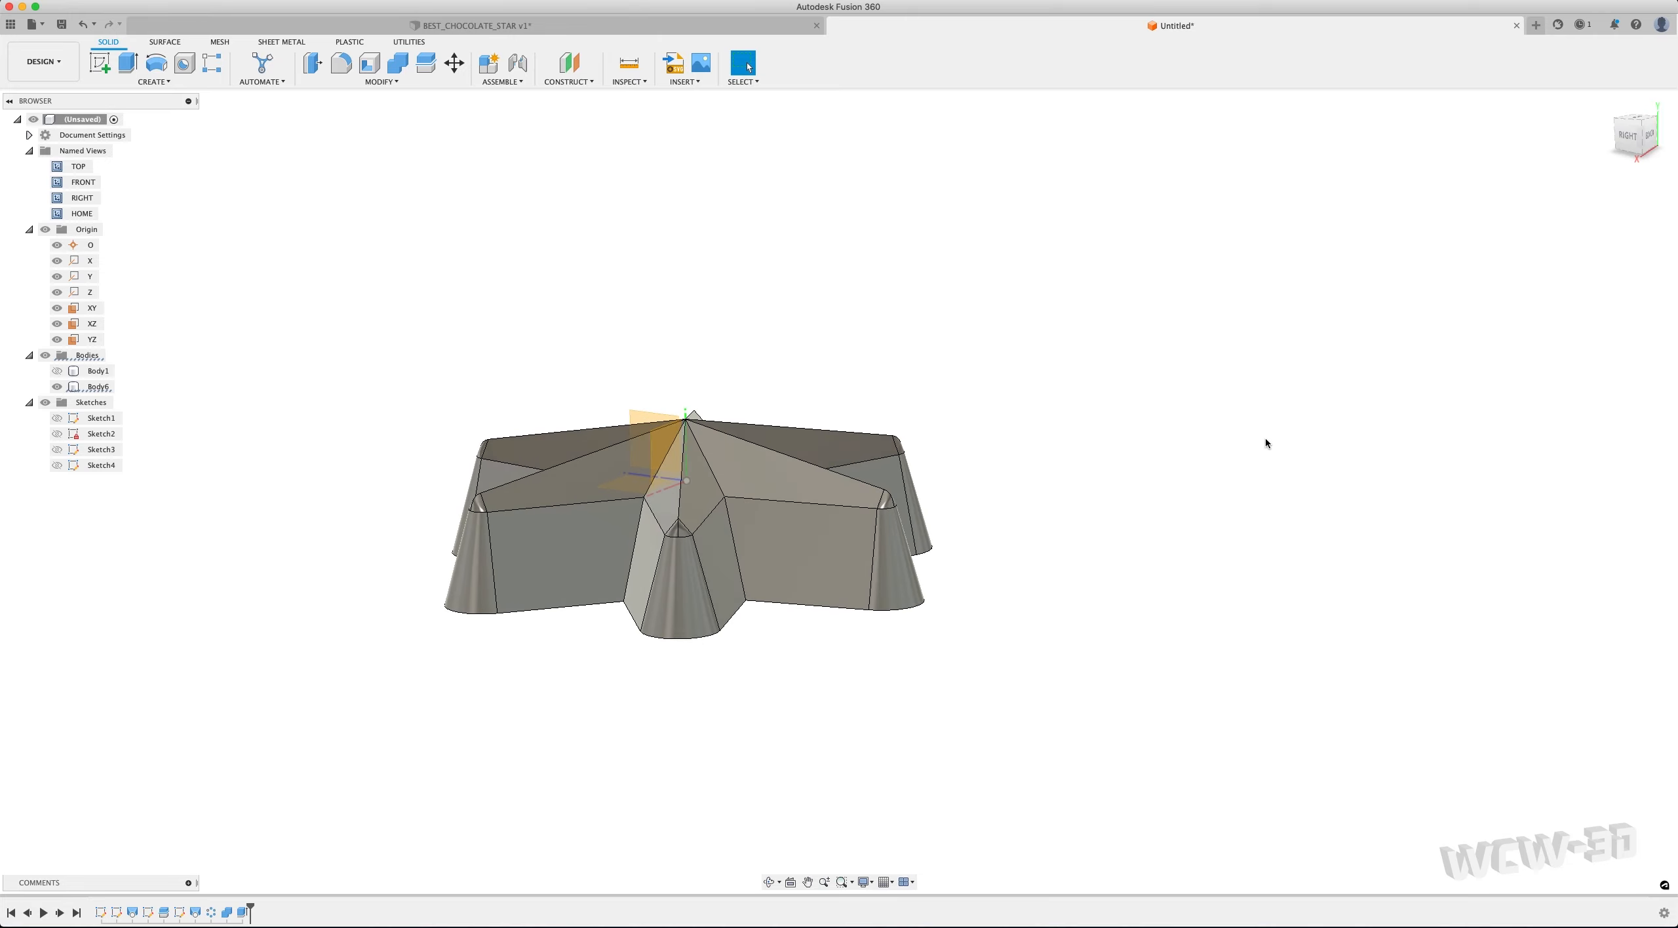
scroll(1288, 455, up, 3)
scroll(1298, 465, down, 6)
scroll(1101, 513, up, 5)
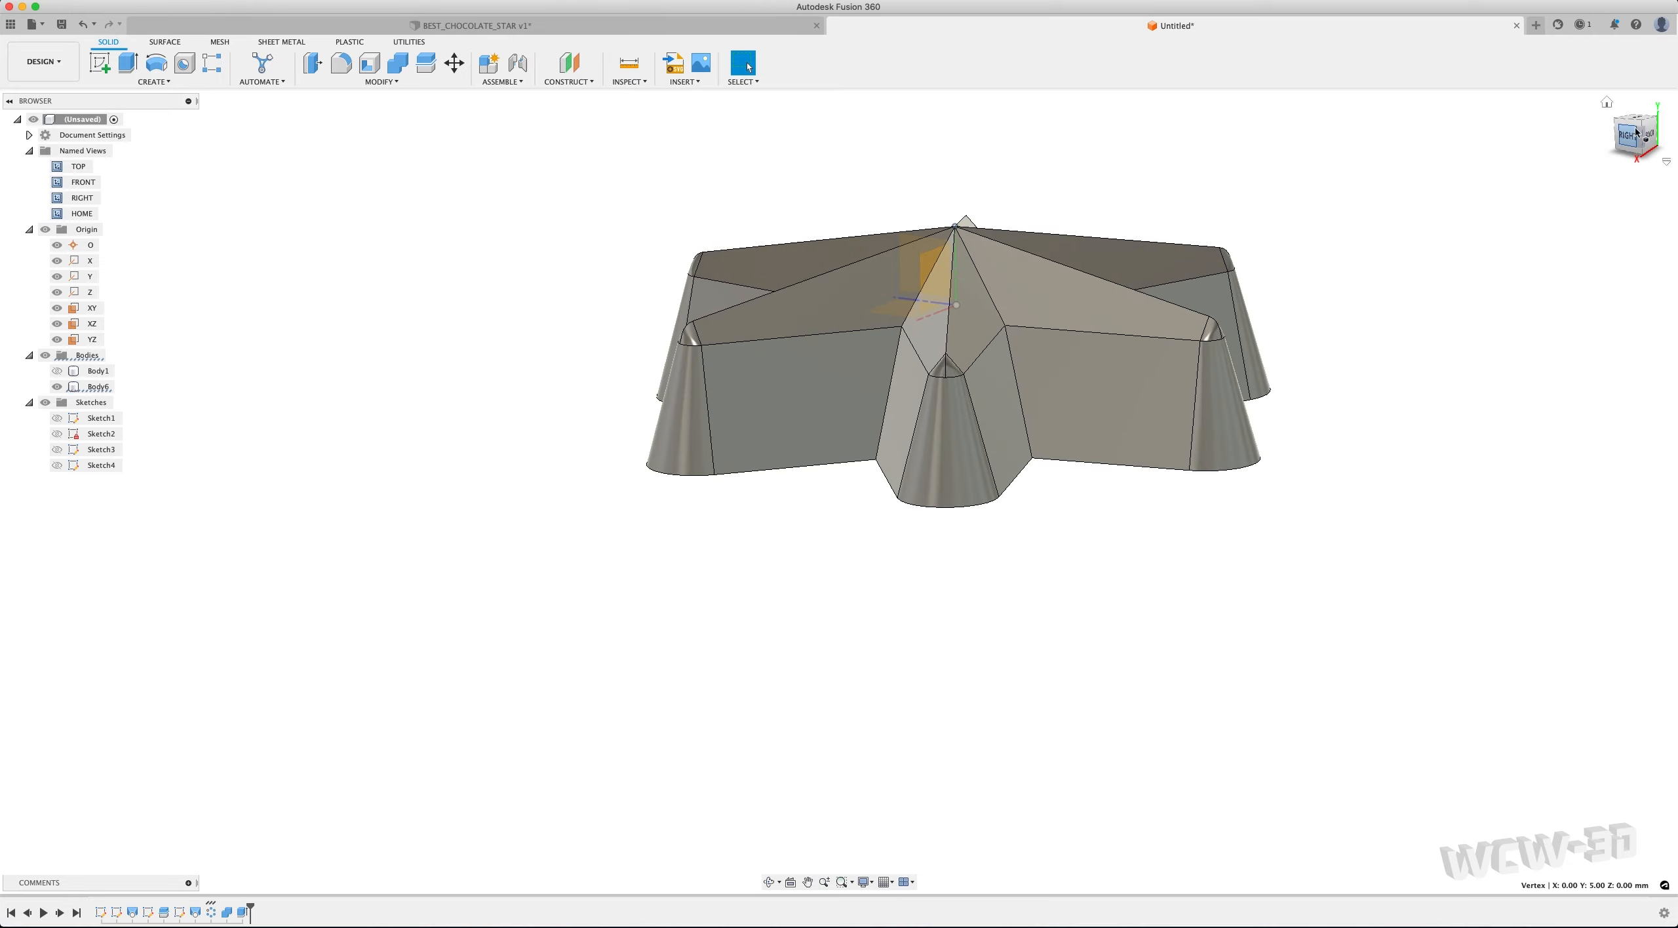
mouse_move(1624, 131)
shift+middle_down()
mouse_move(1602, 101)
mouse_move(1630, 79)
shift+middle_up()
mouse_move(1631, 90)
mouse_down()
mouse_move(1636, 116)
mouse_move(1636, 101)
mouse_up()
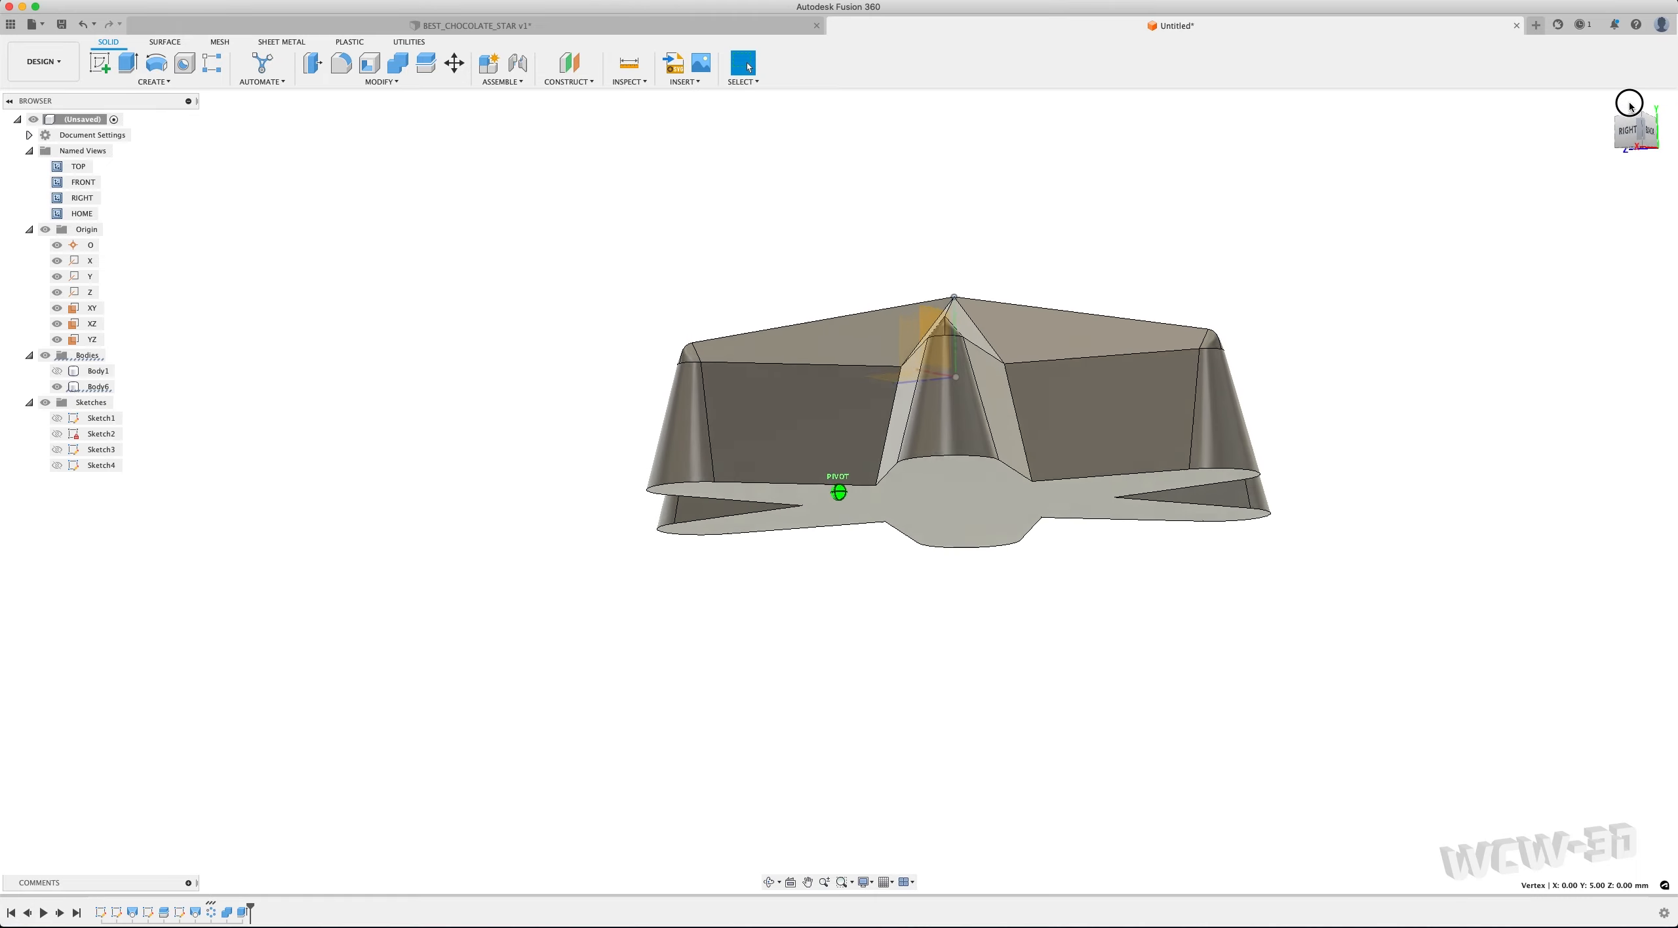
click(944, 524)
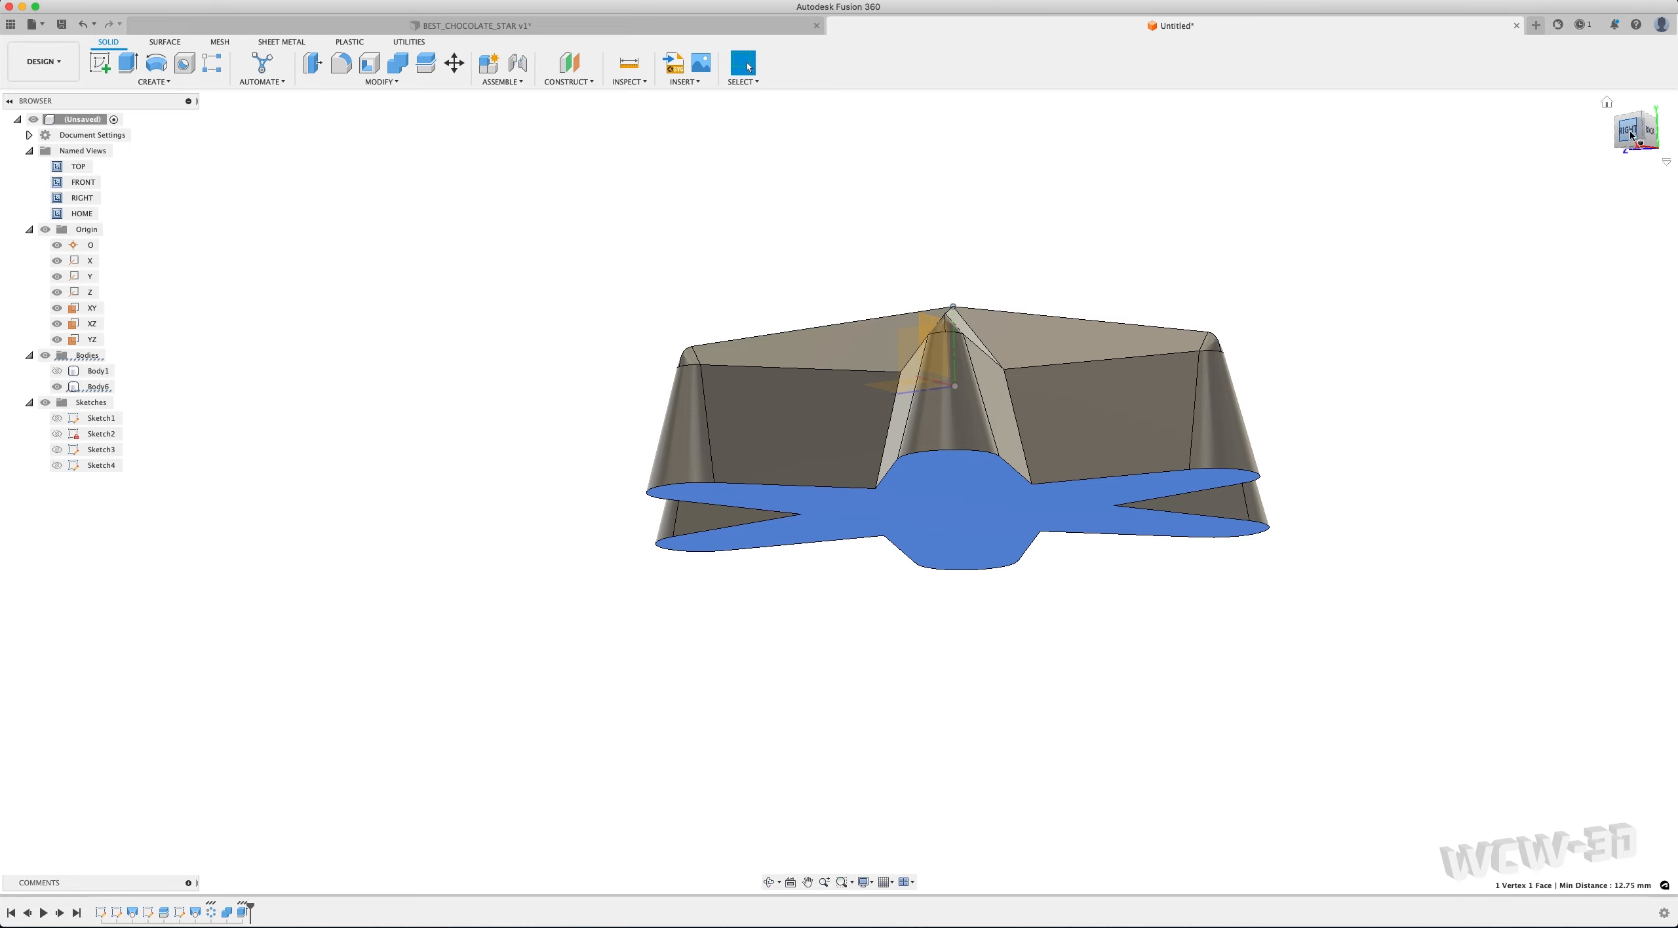
drag(1629, 130, 1629, 142)
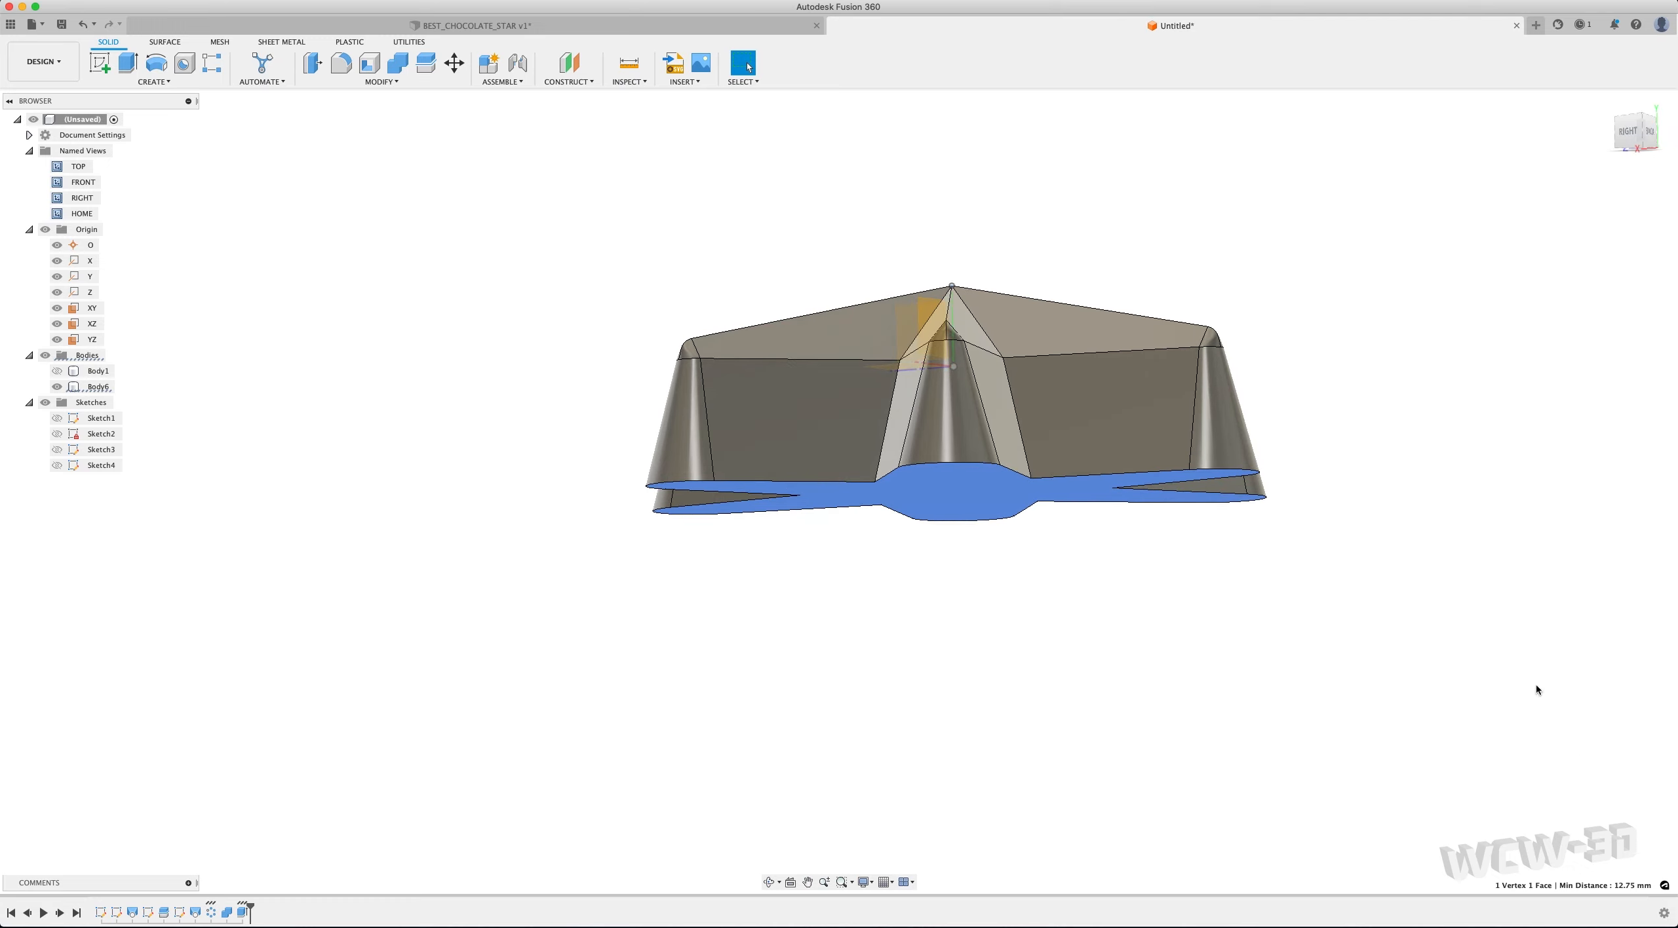
click(1628, 131)
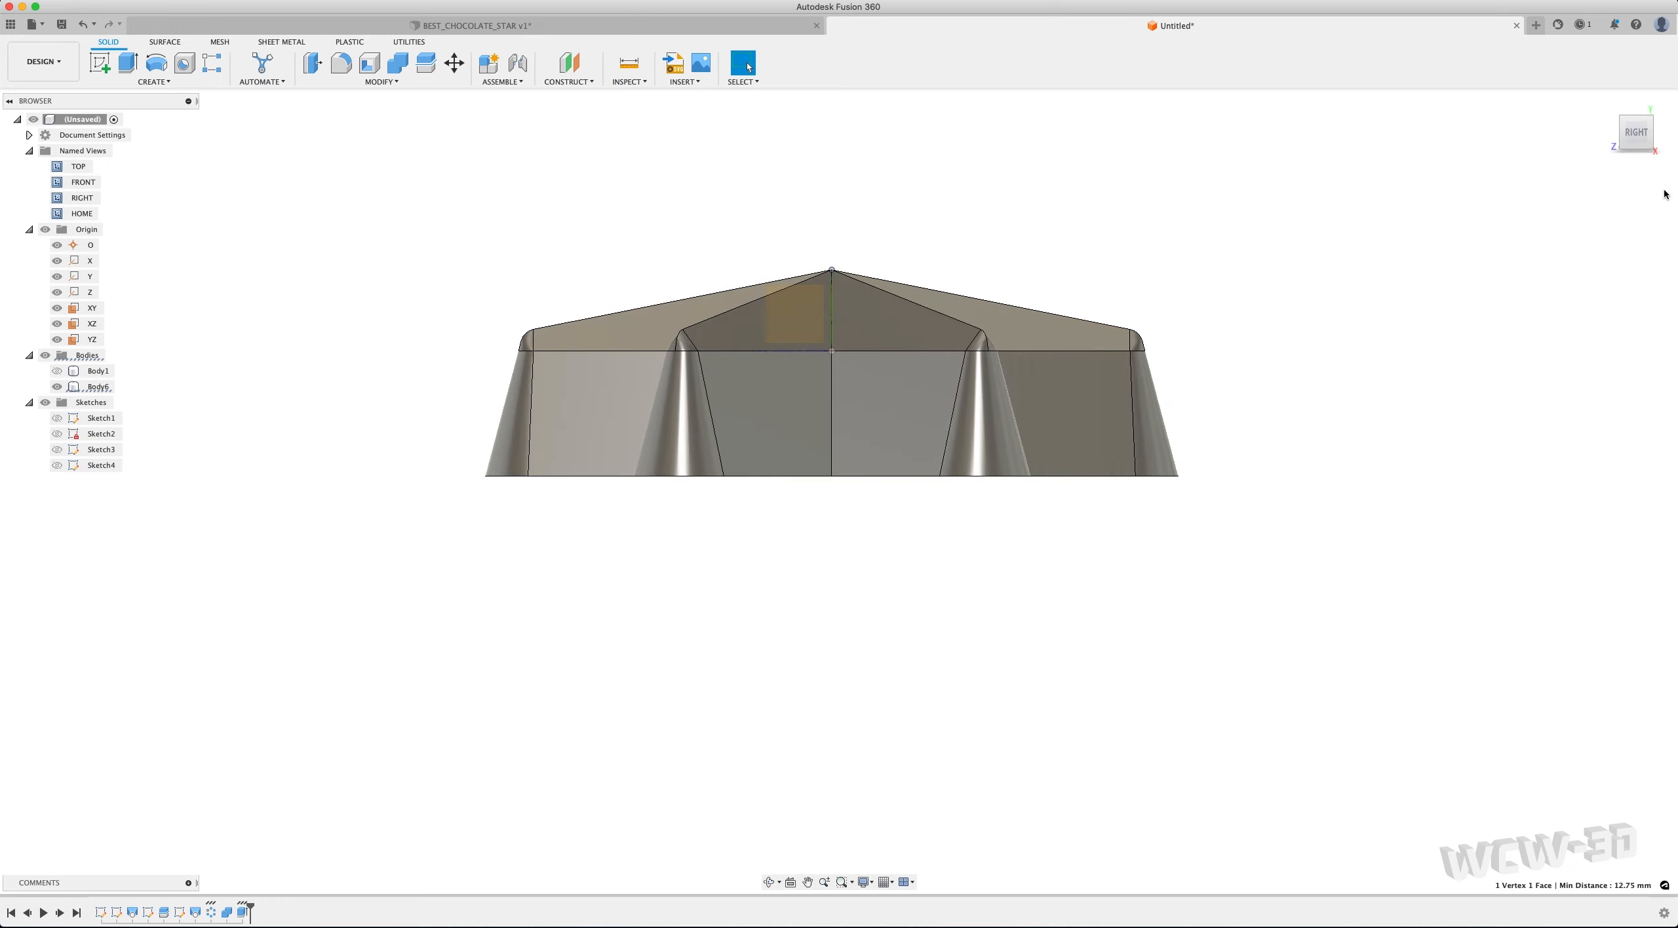
drag(1640, 130, 1643, 153)
scroll(1279, 593, down, 3)
scroll(1293, 611, up, 1)
click(1214, 634)
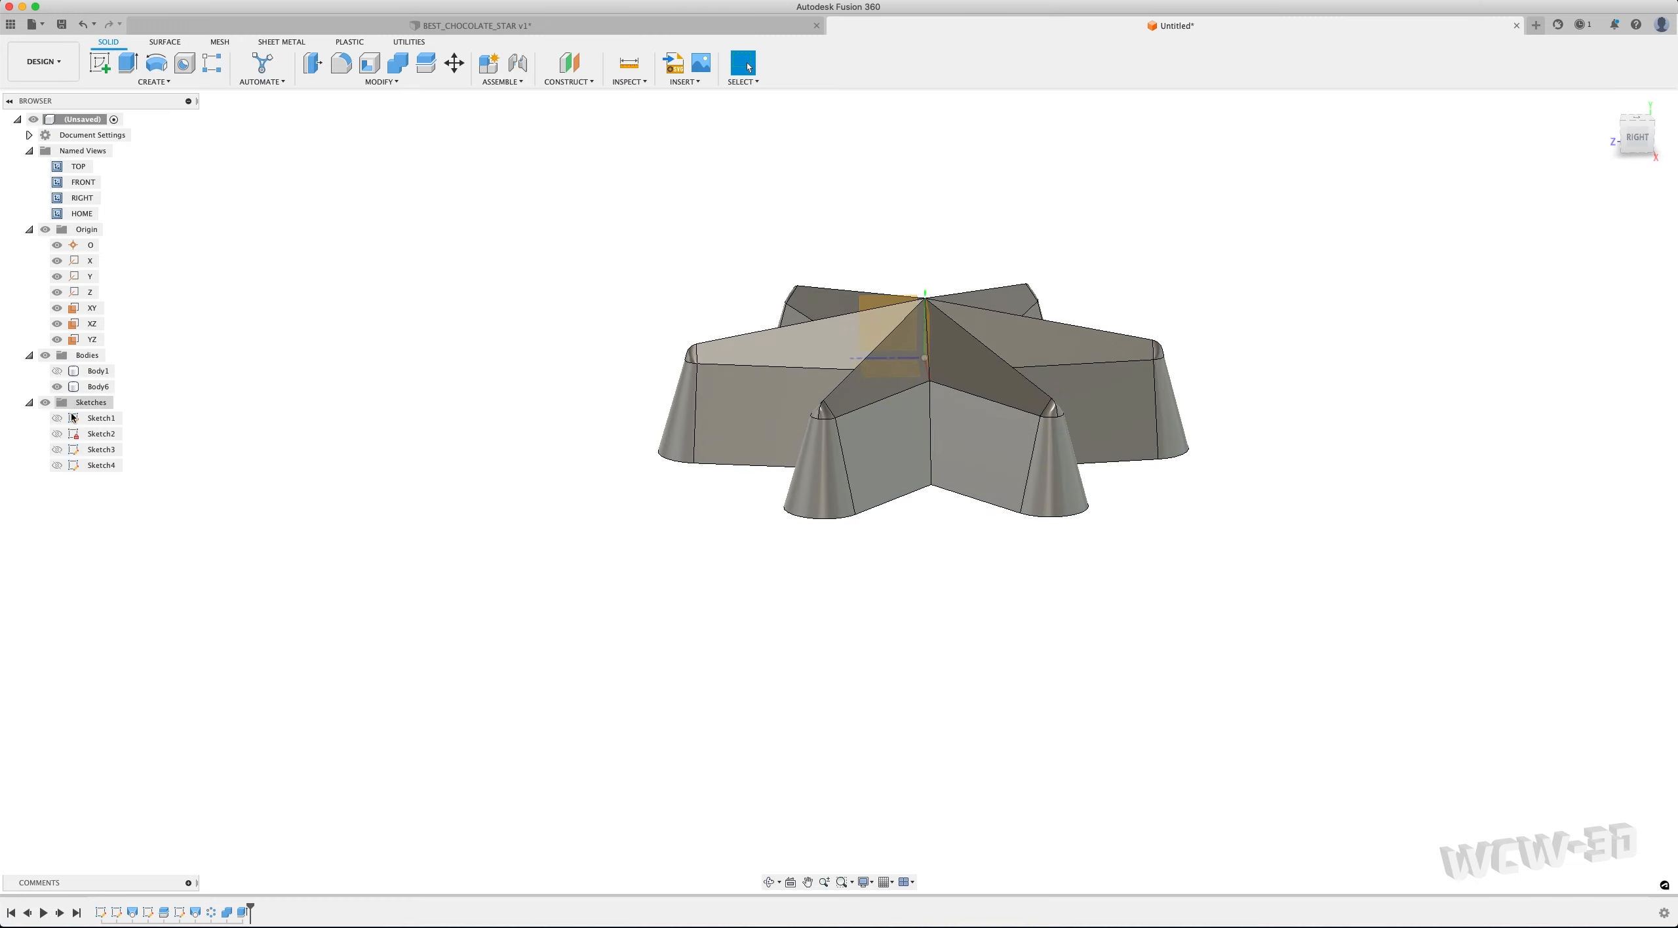
Check the star body's bounding box dimensions in its properties, comparing them with the side profile
click(95, 388)
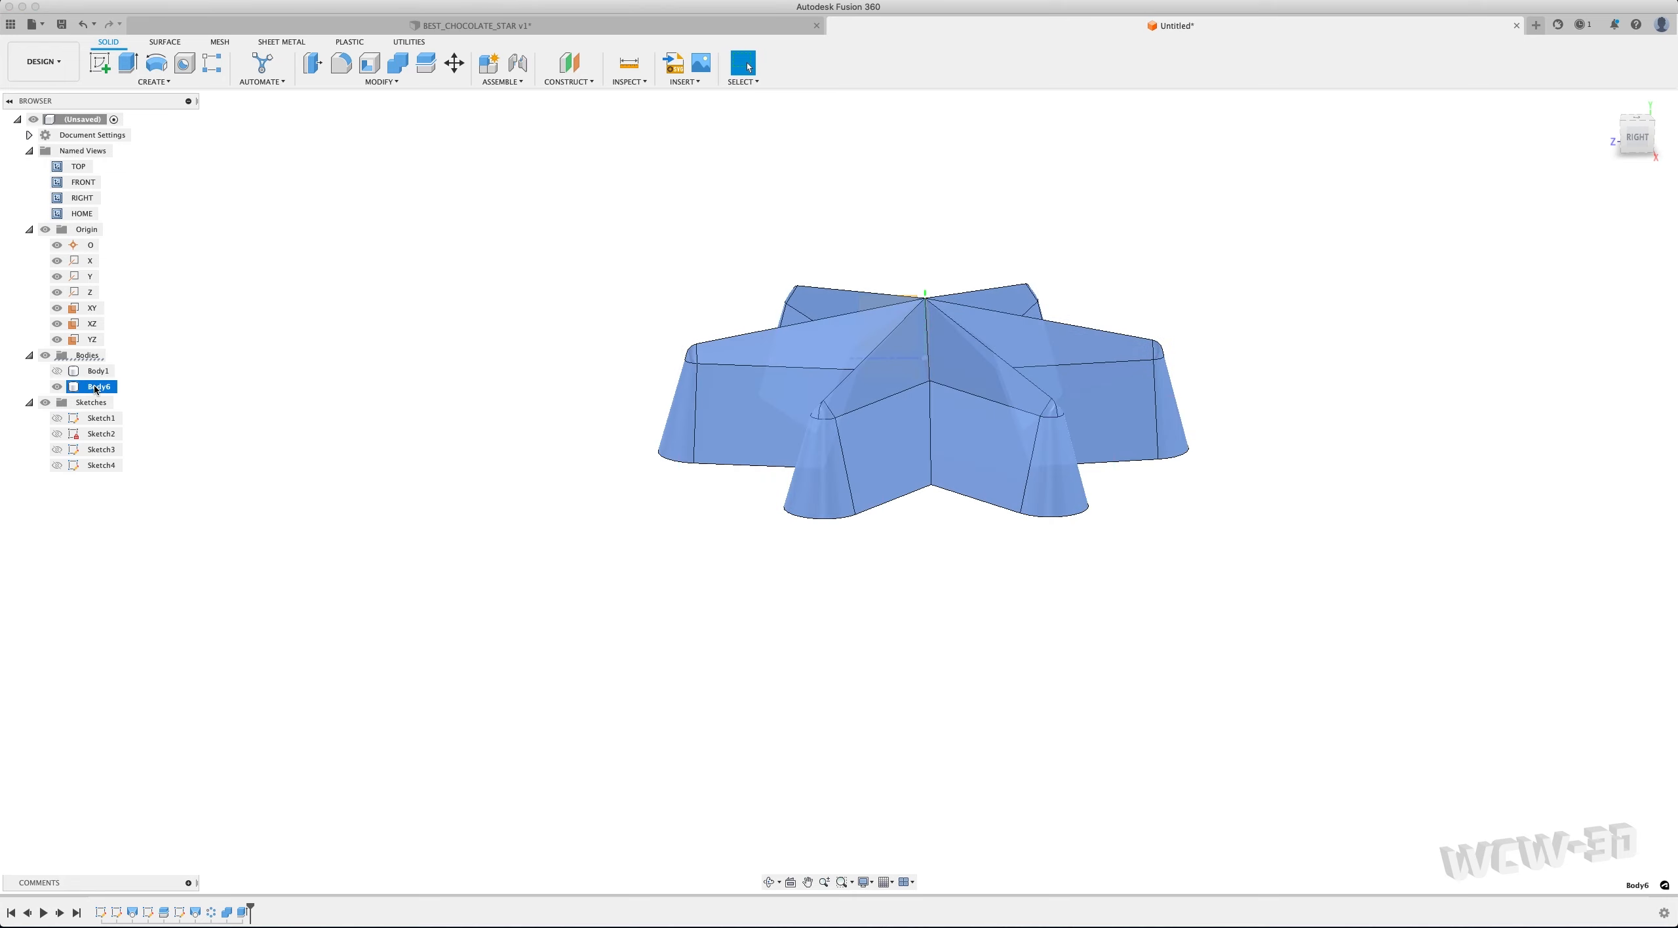
right_click(95, 388)
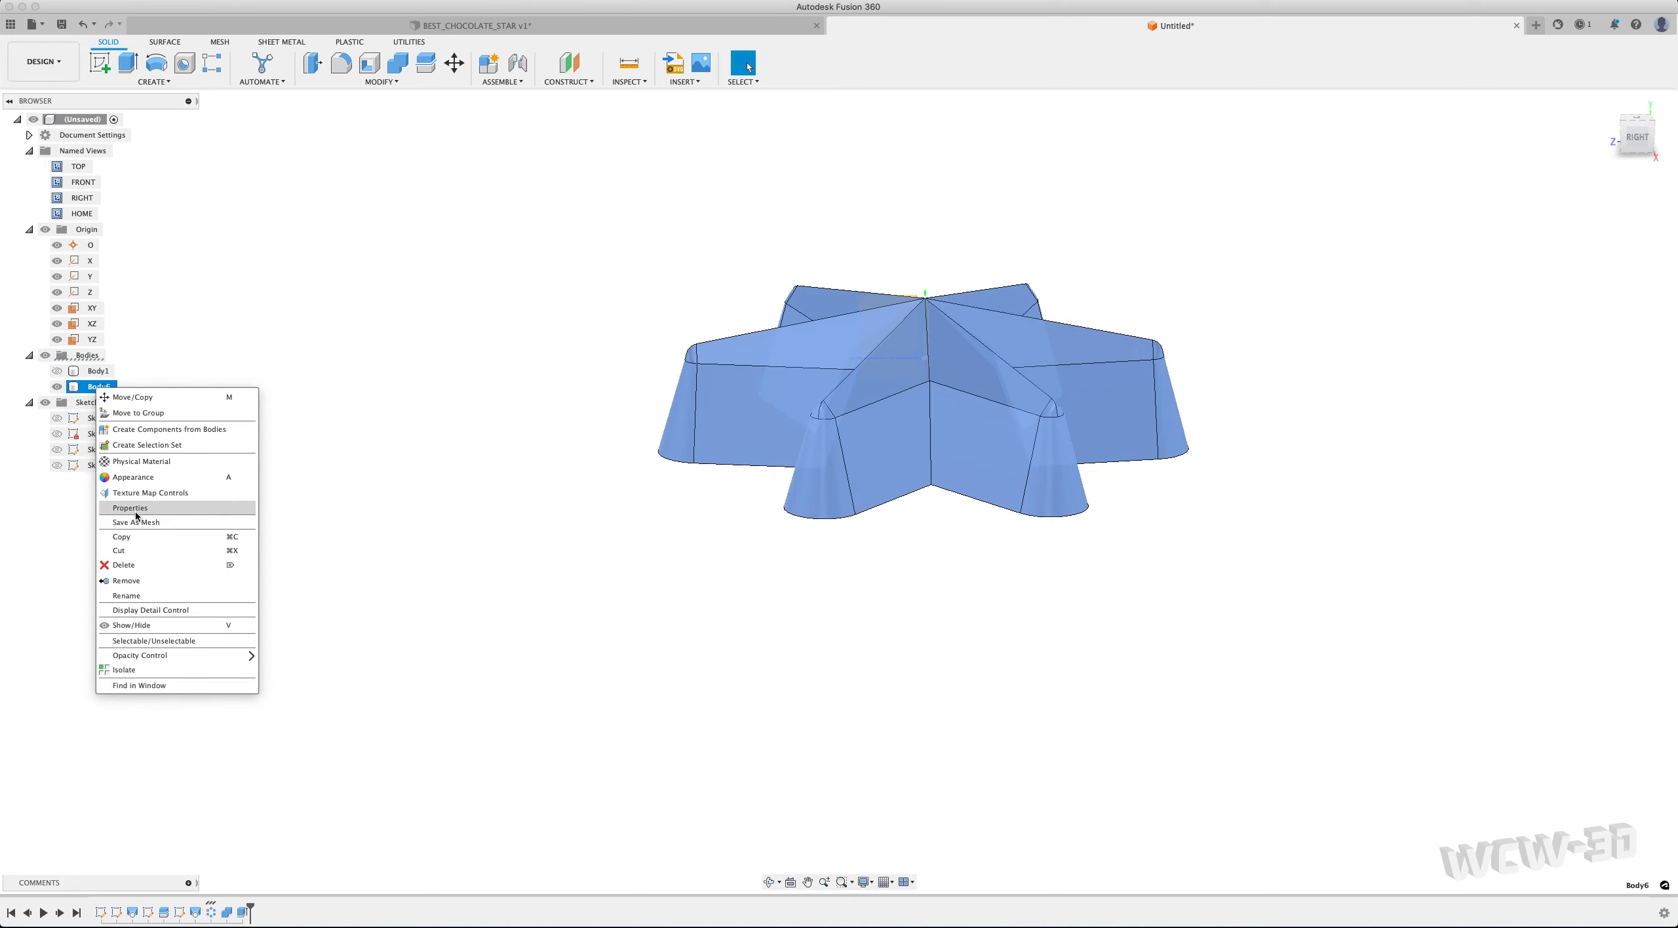
click(130, 508)
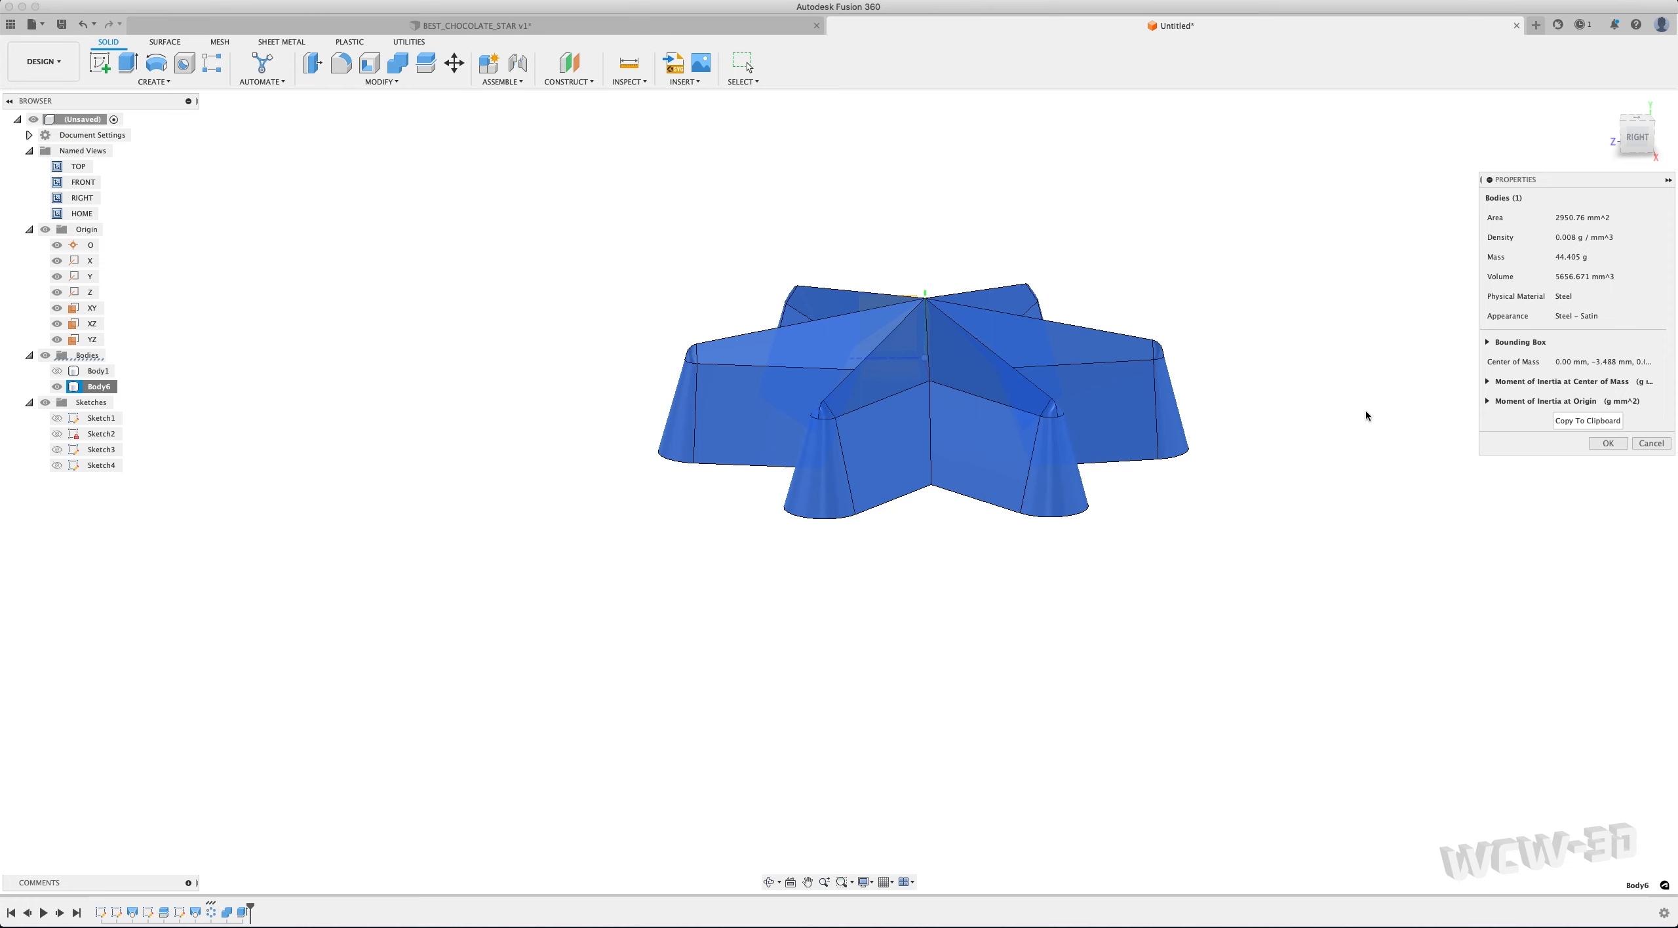
click(1487, 343)
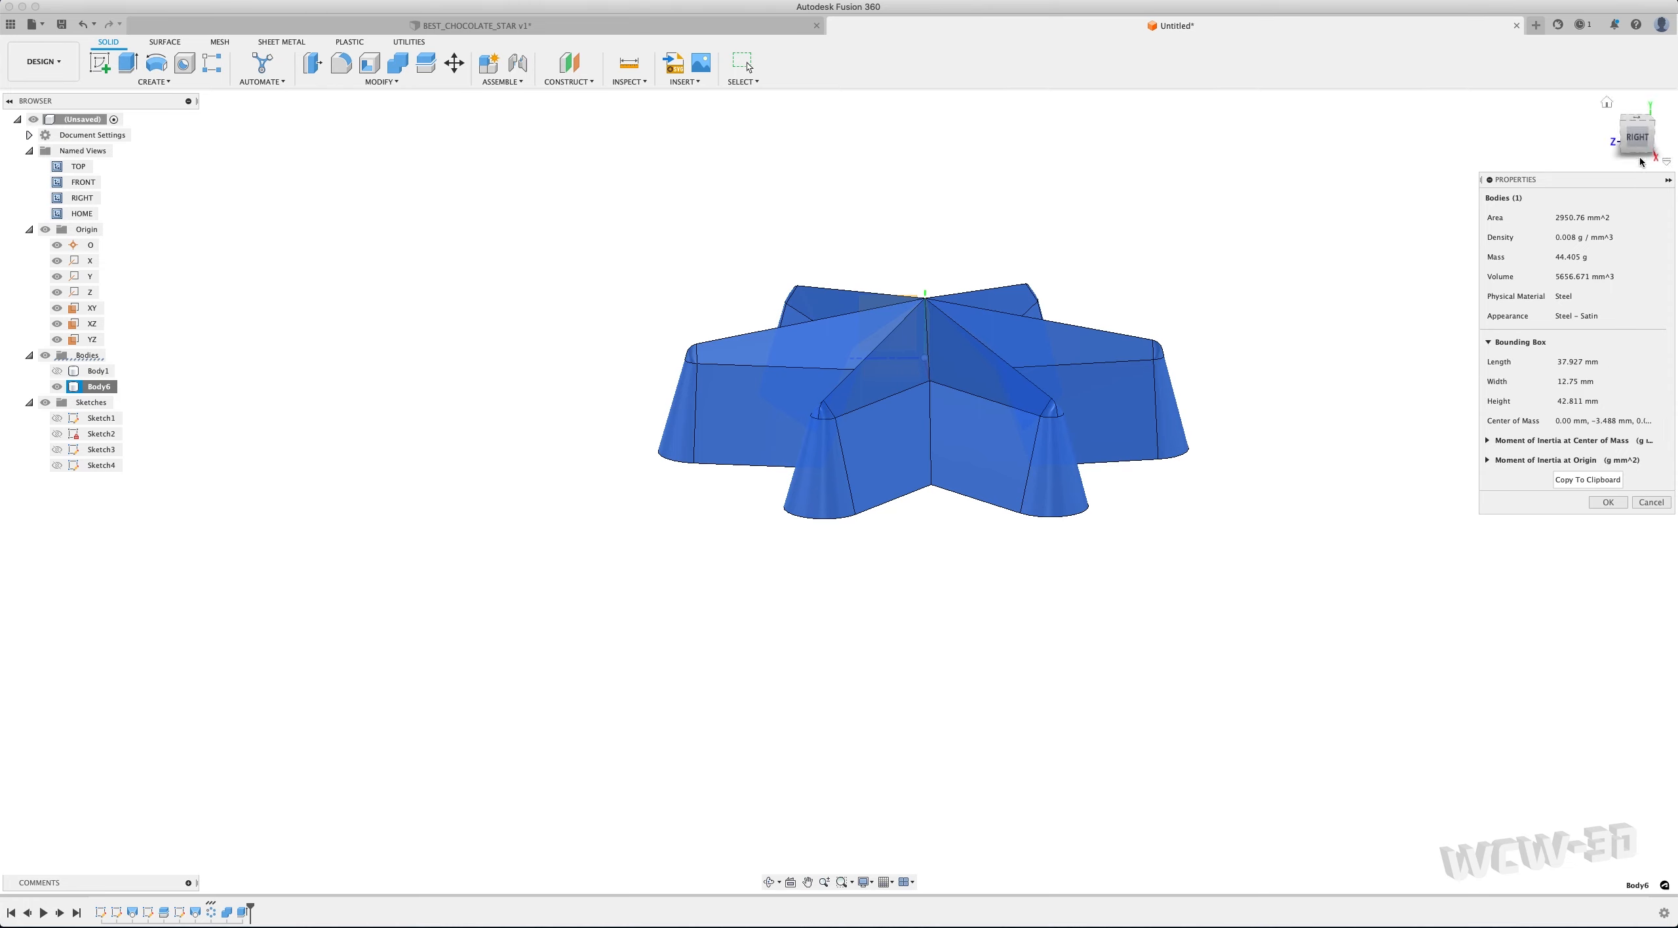
click(1637, 137)
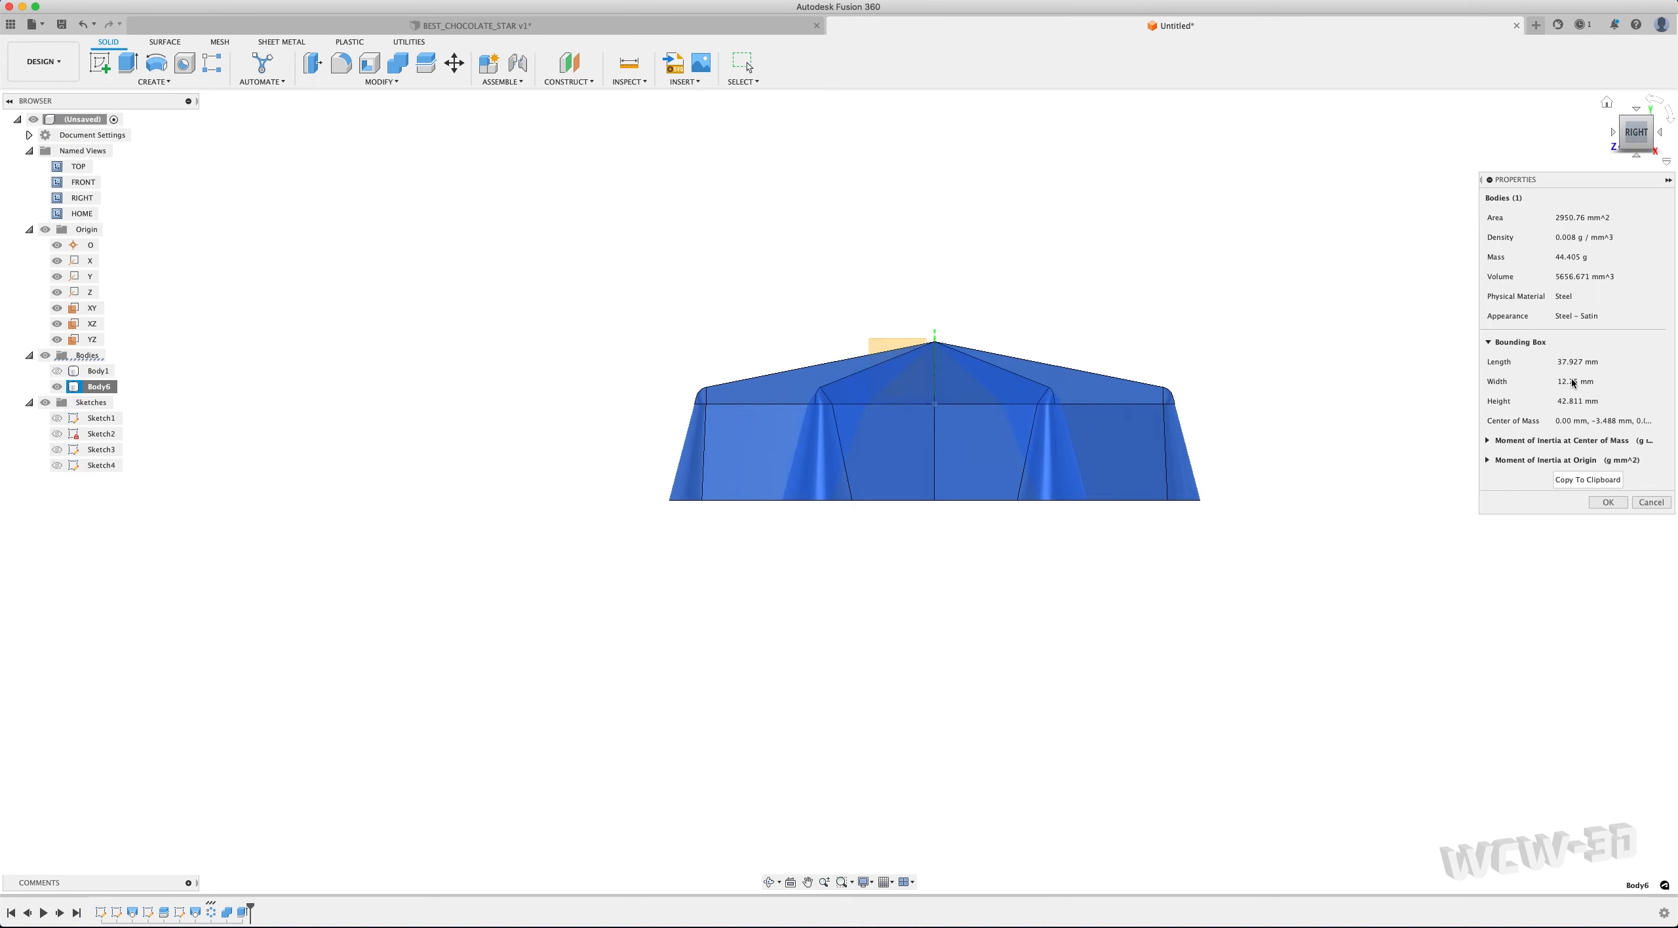
click(1644, 502)
Clear the star's selection and examine the whole six-pointed shape from the front and straight above
click(1613, 131)
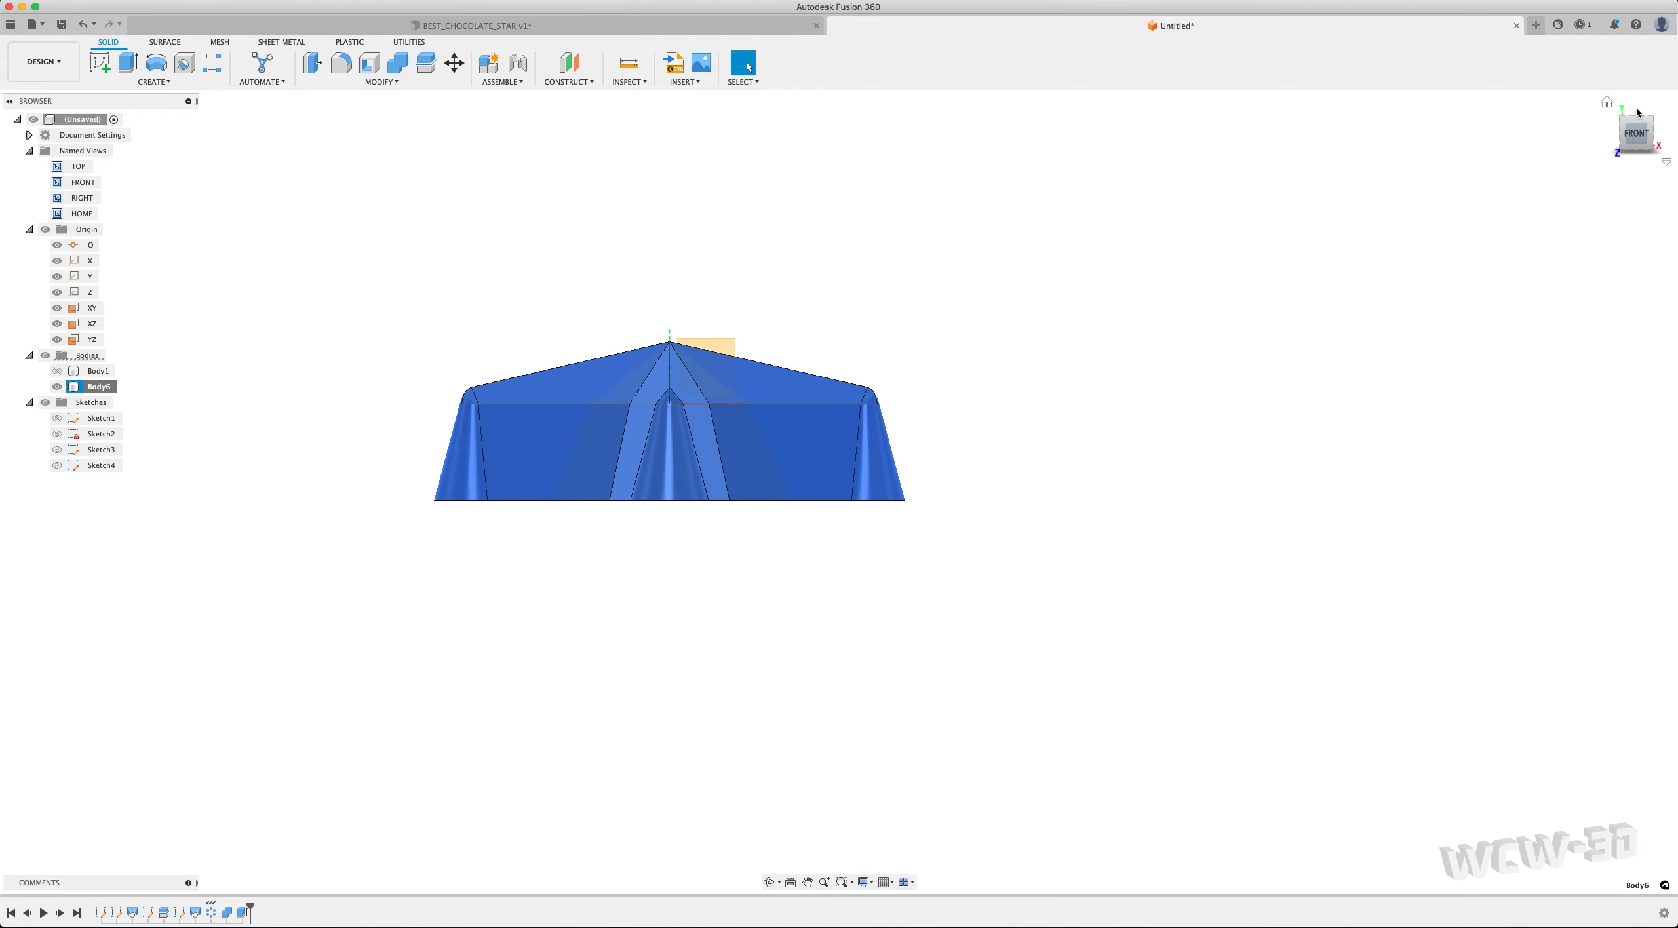
click(1636, 113)
scroll(1217, 516, down, 2)
scroll(1089, 546, up, 3)
click(1091, 548)
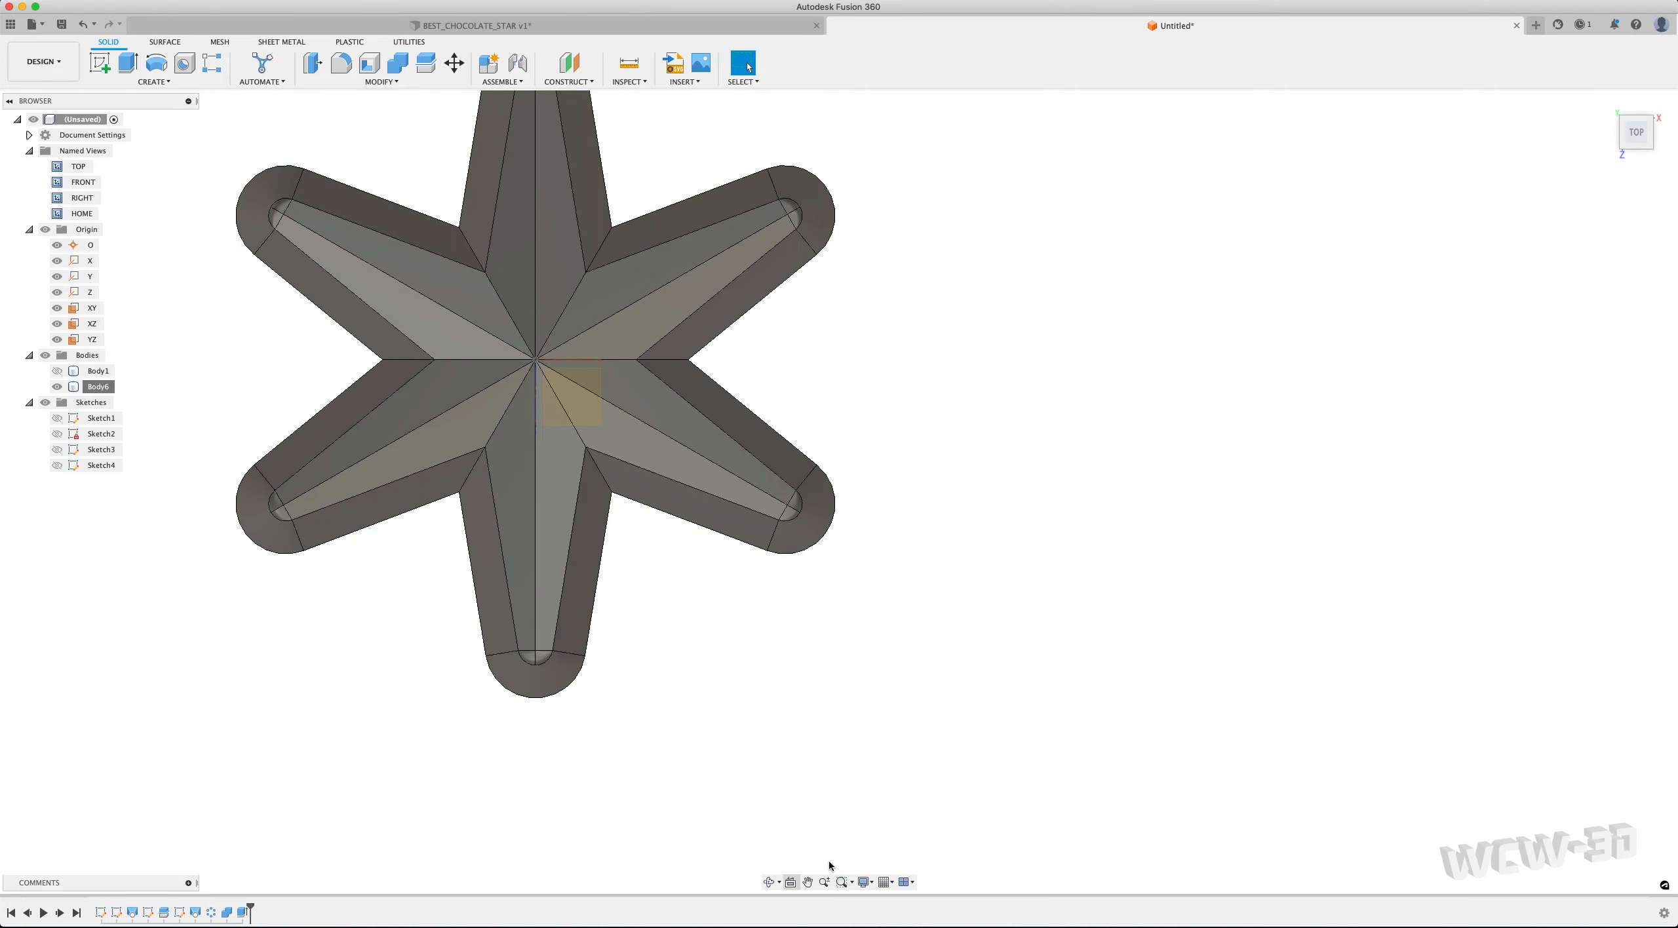
click(807, 881)
drag(1098, 667, 1136, 676)
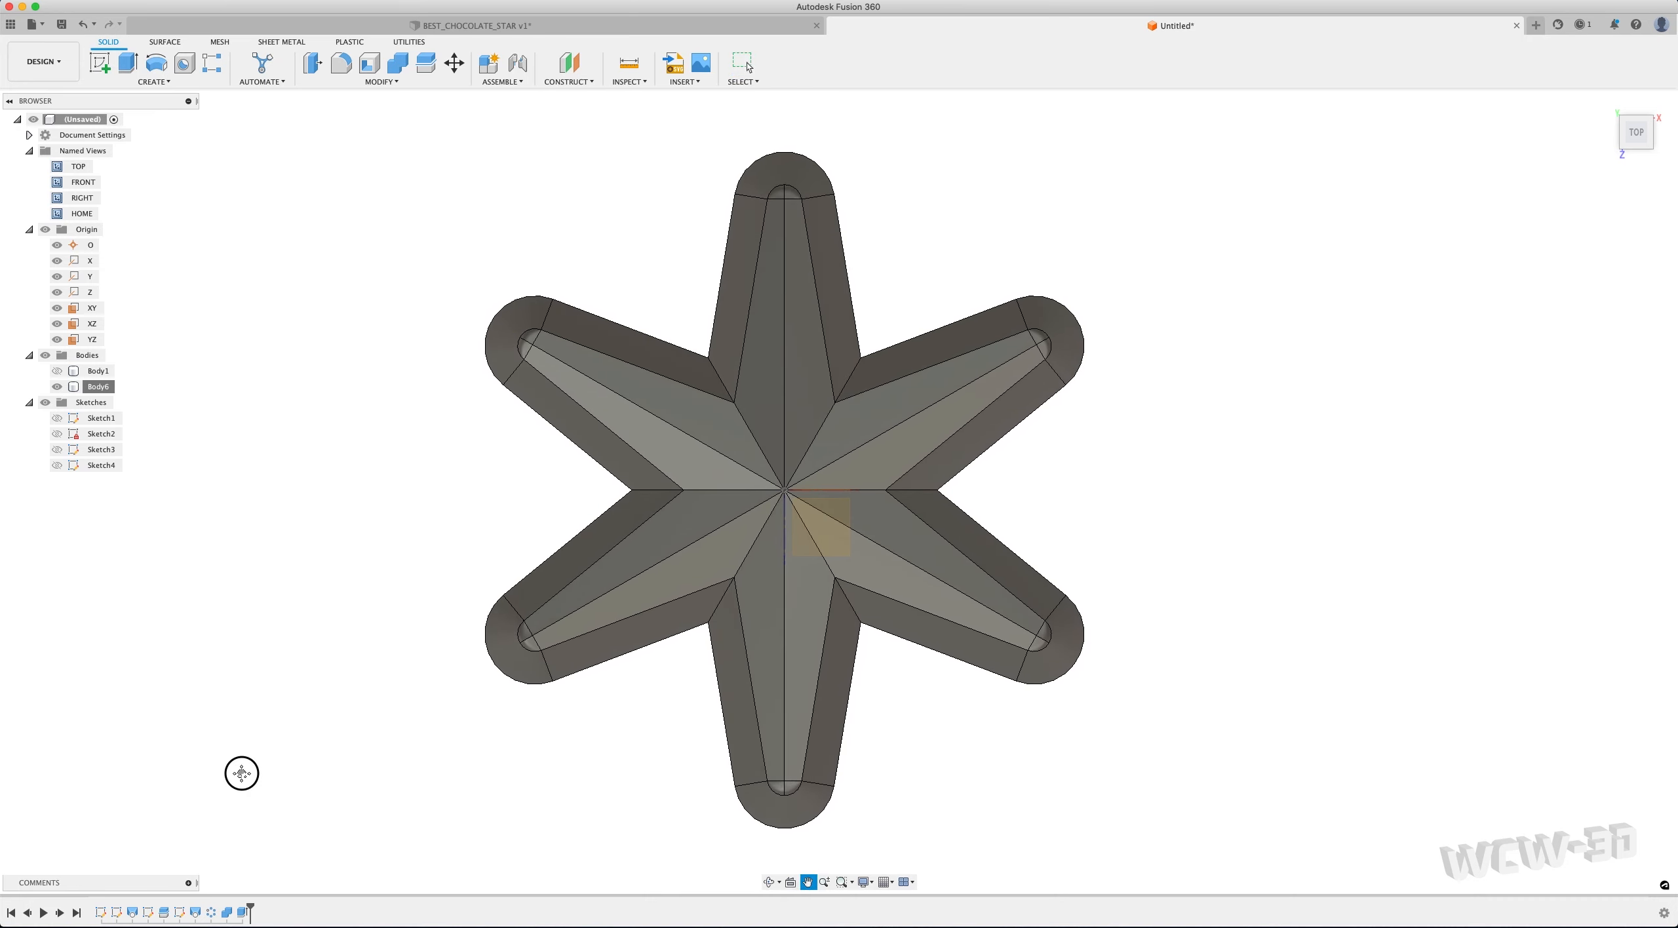
key(Escape)
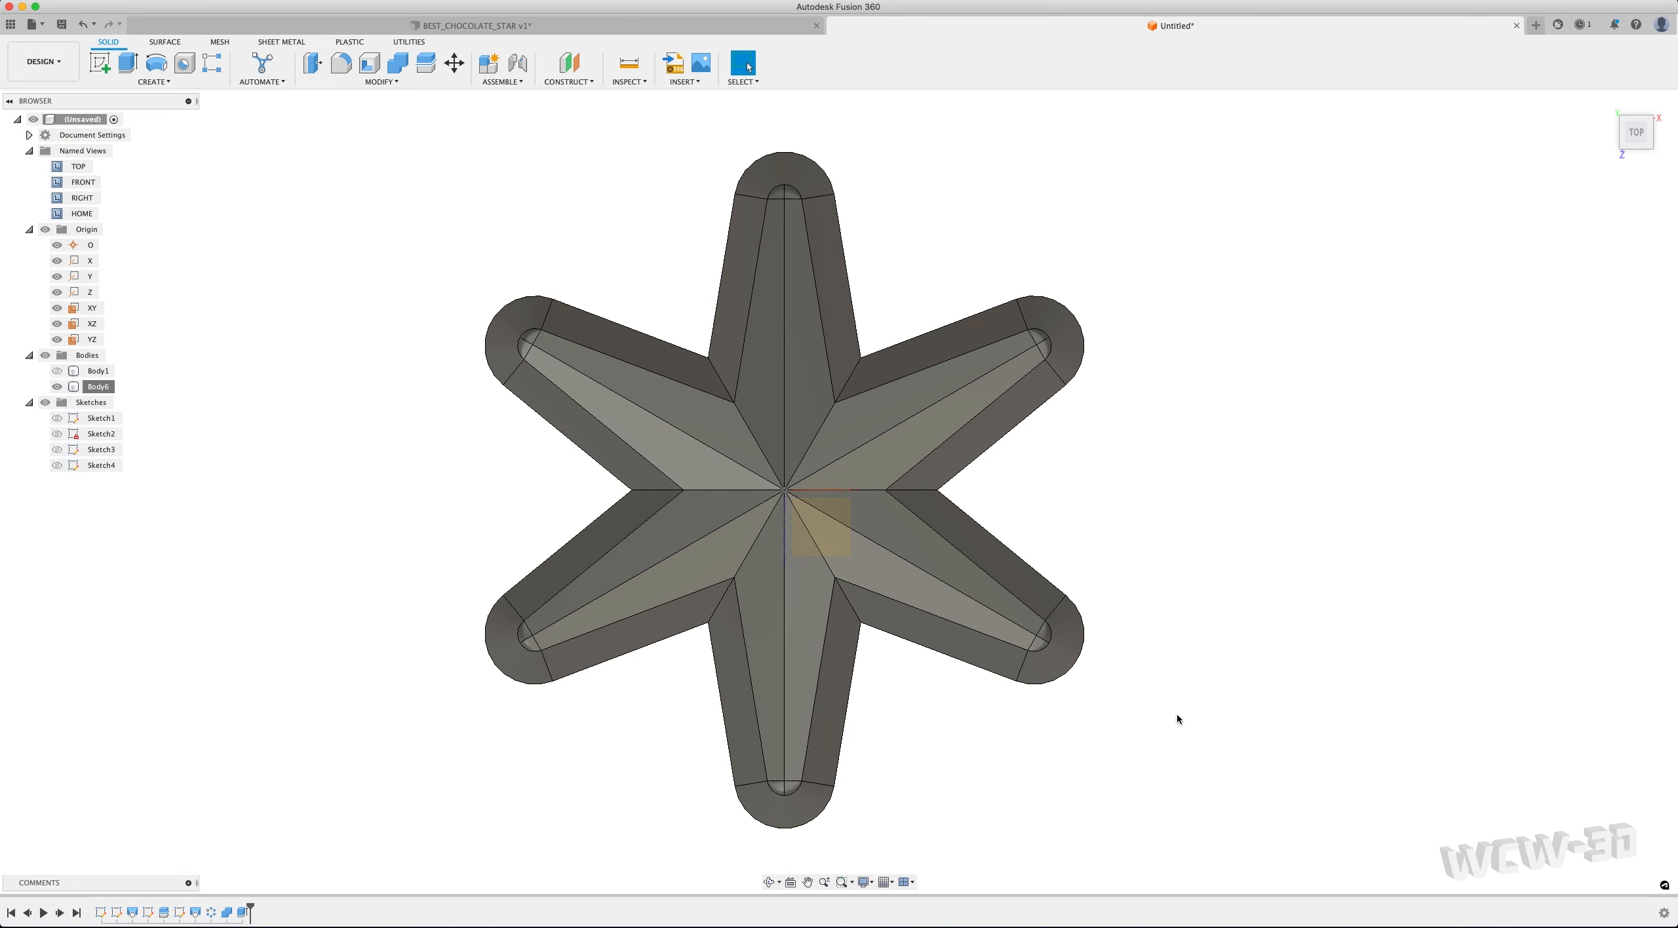
scroll(1192, 643, up, 1)
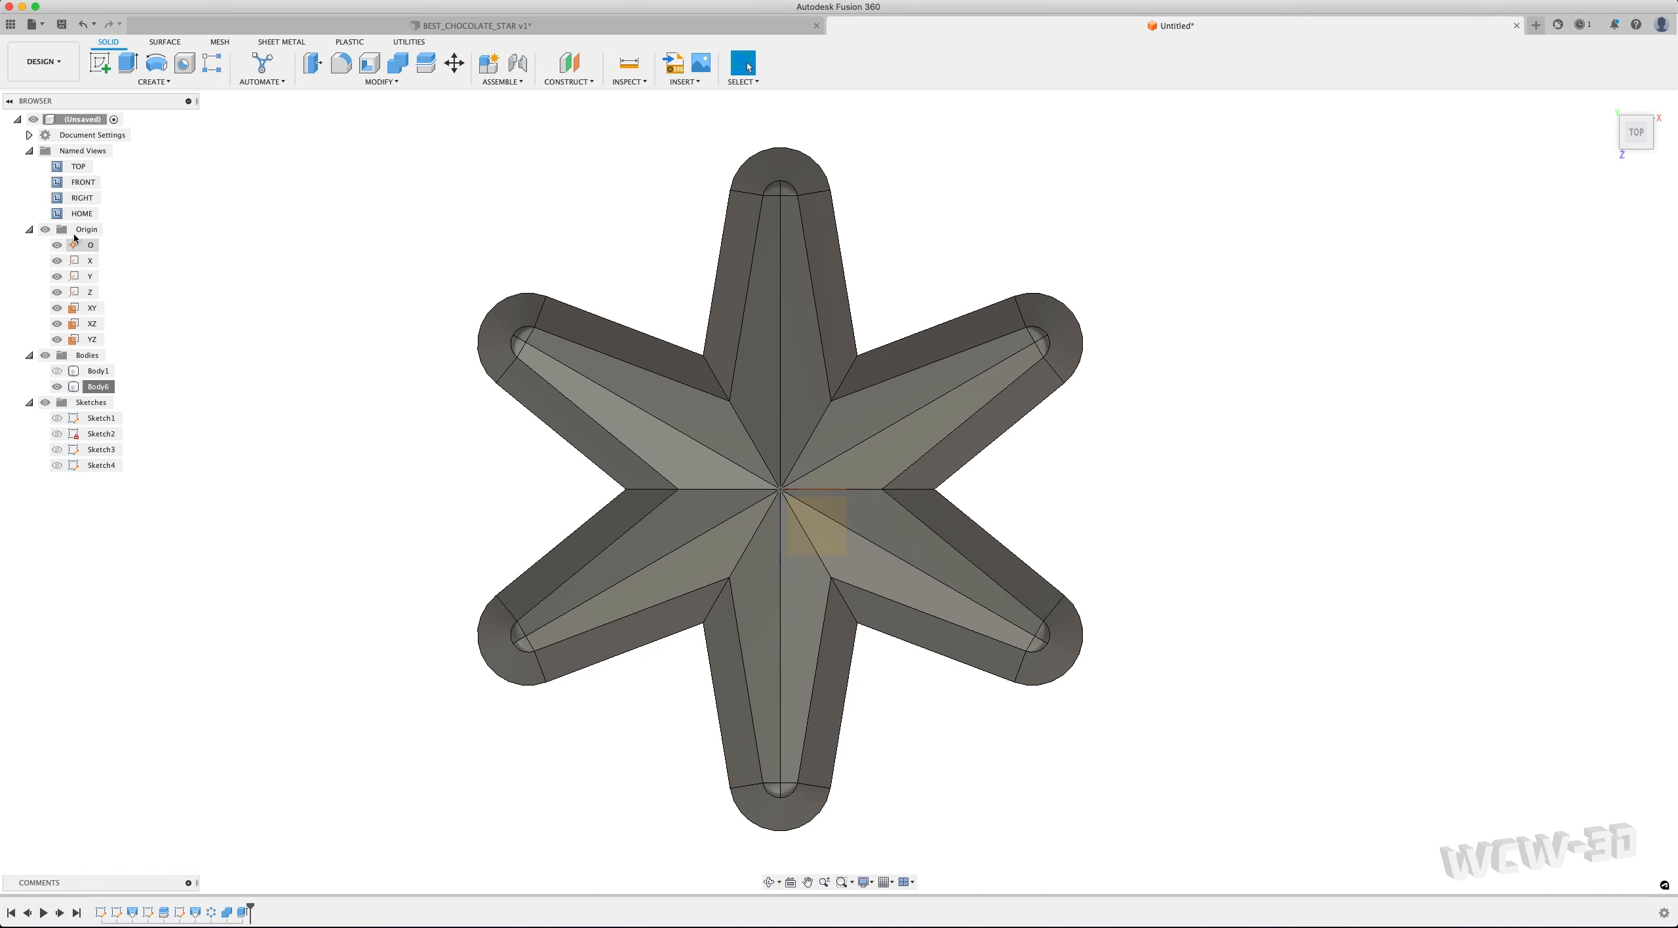
Hide the origin point, axes and planes, leaving only the star centred in the top view
click(45, 230)
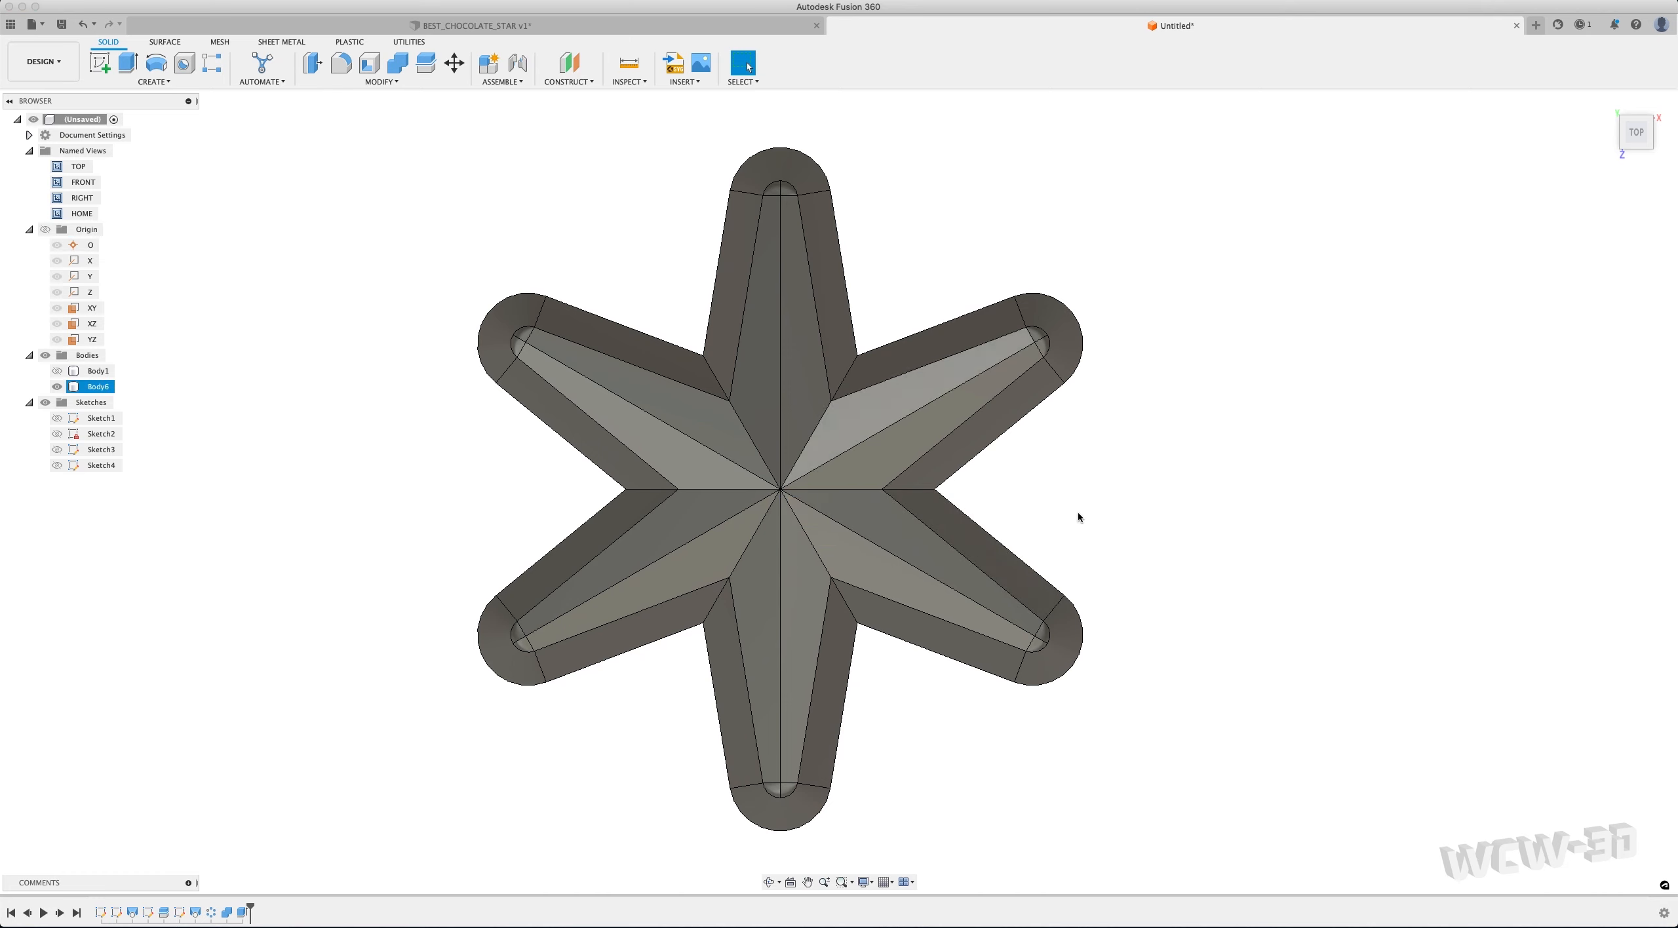
click(808, 882)
drag(1195, 699, 1247, 677)
key(Escape)
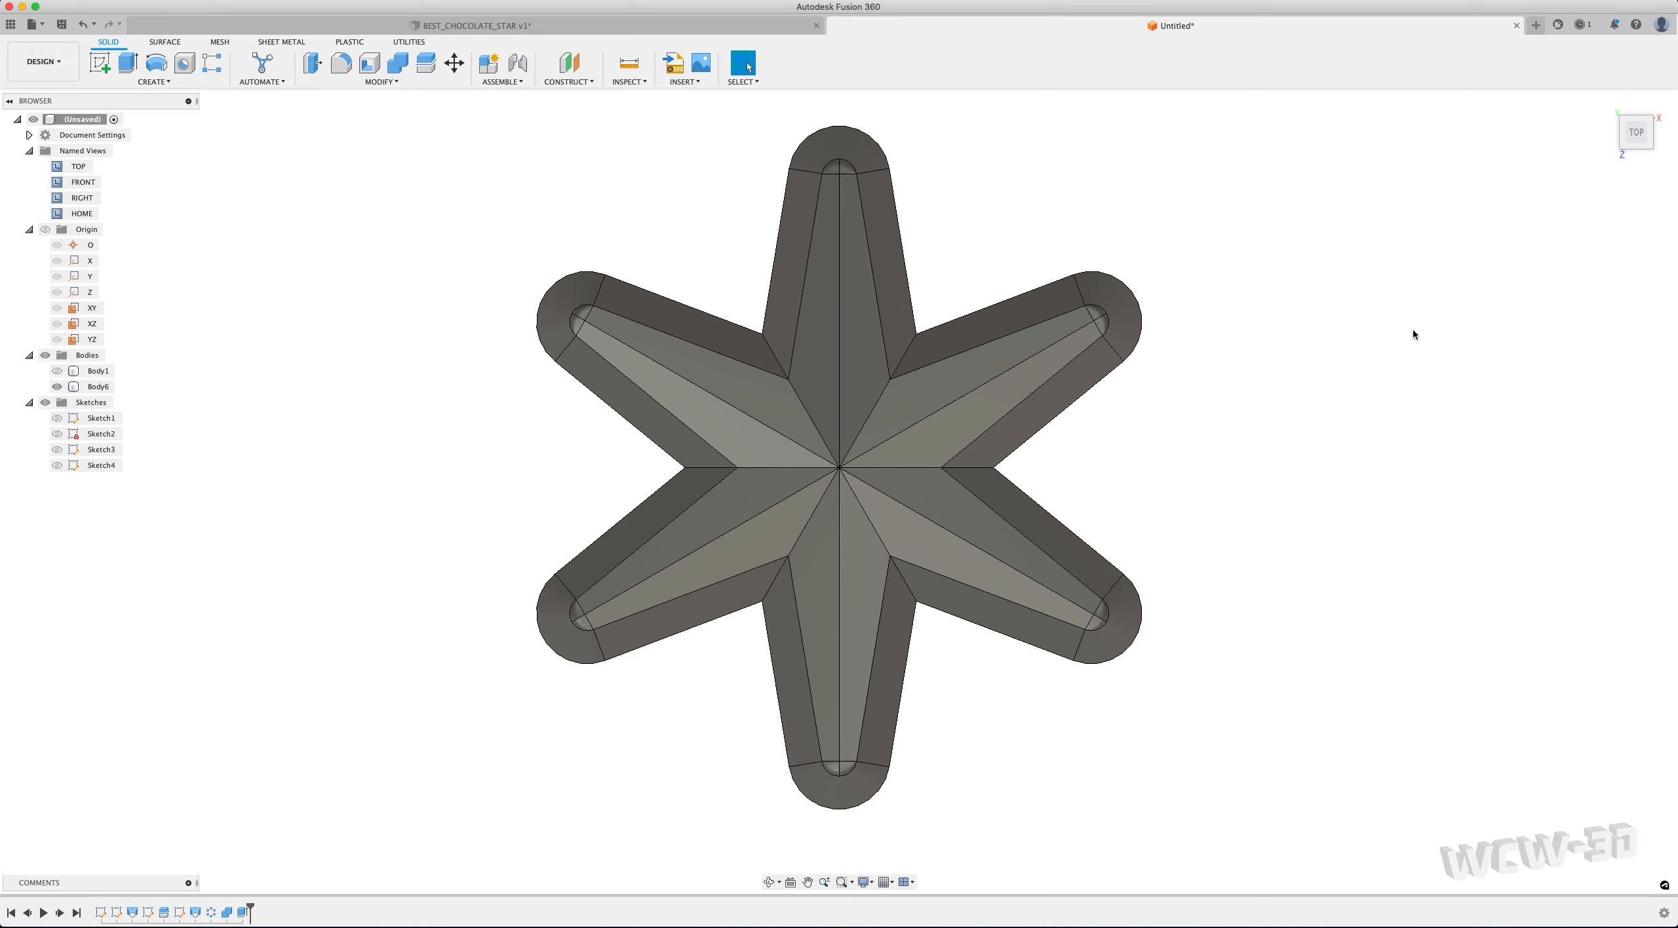
Inspect the finished star's tapered walls and rounded tips from the front, at an angle and from above
click(1638, 147)
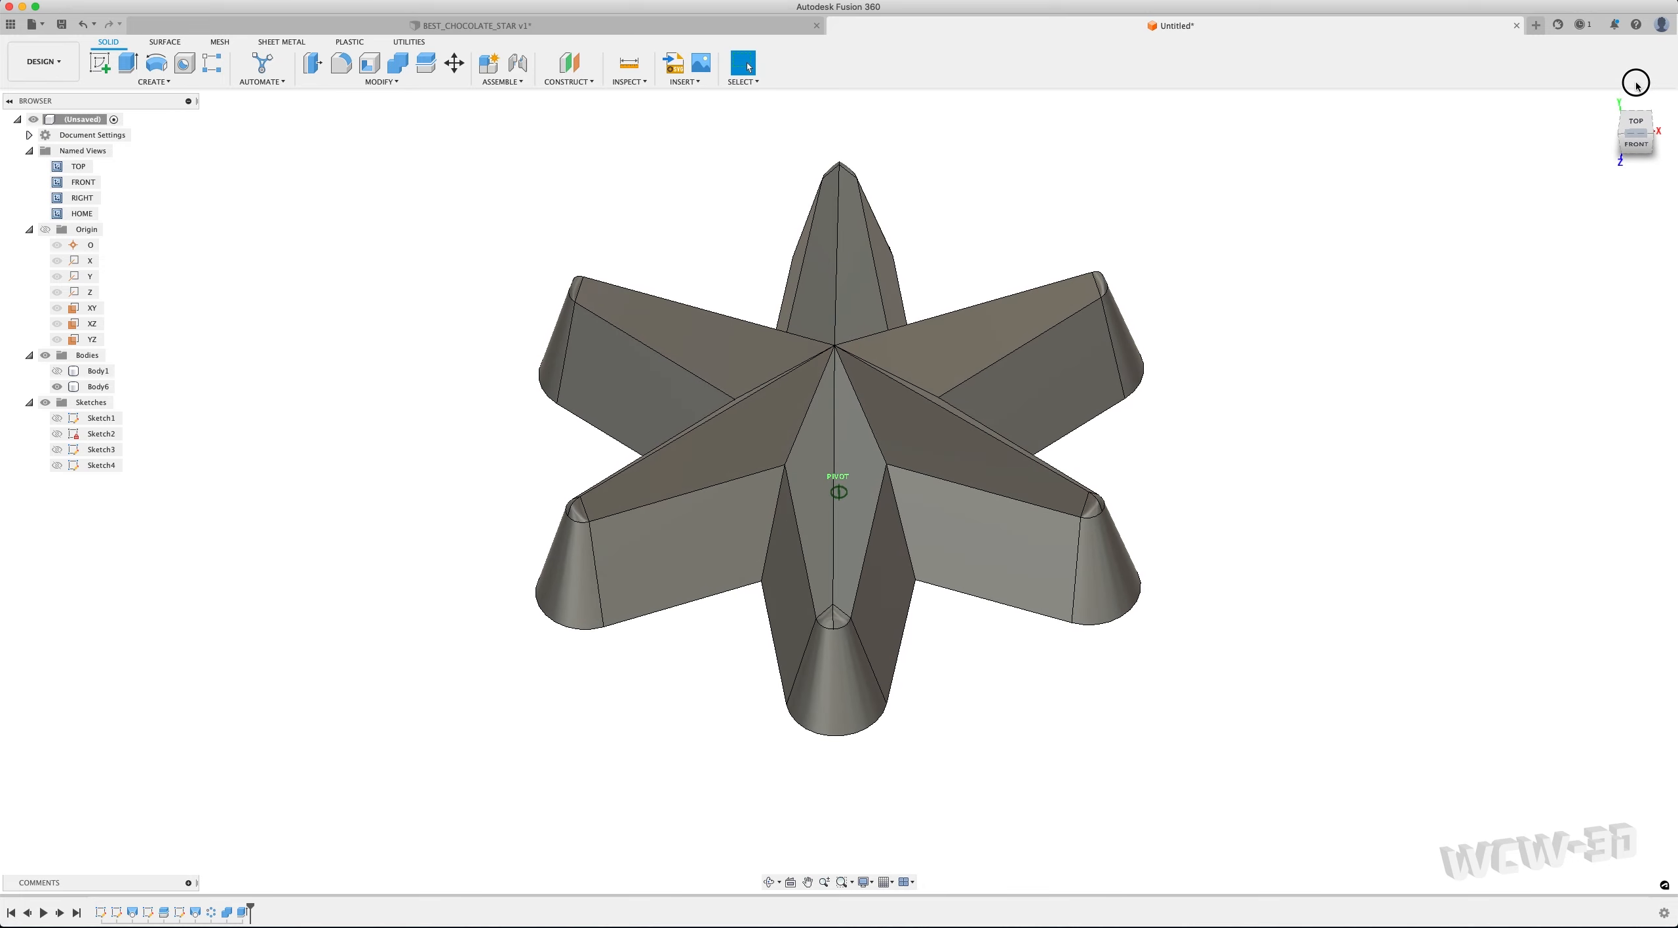
click(1635, 145)
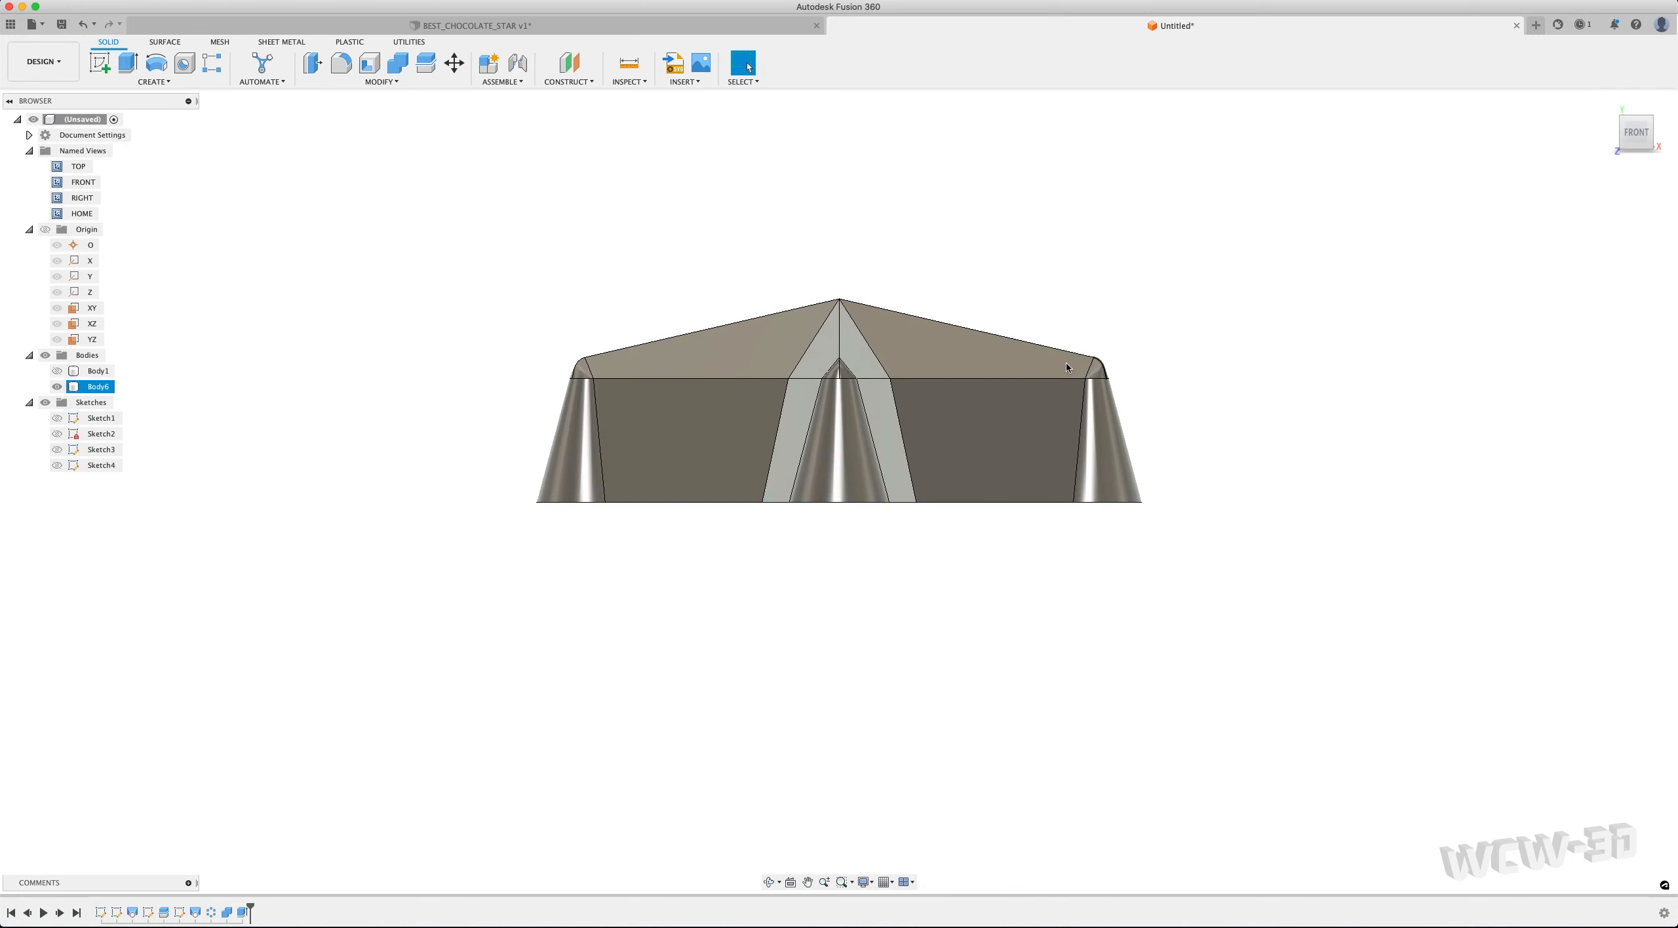
click(1636, 111)
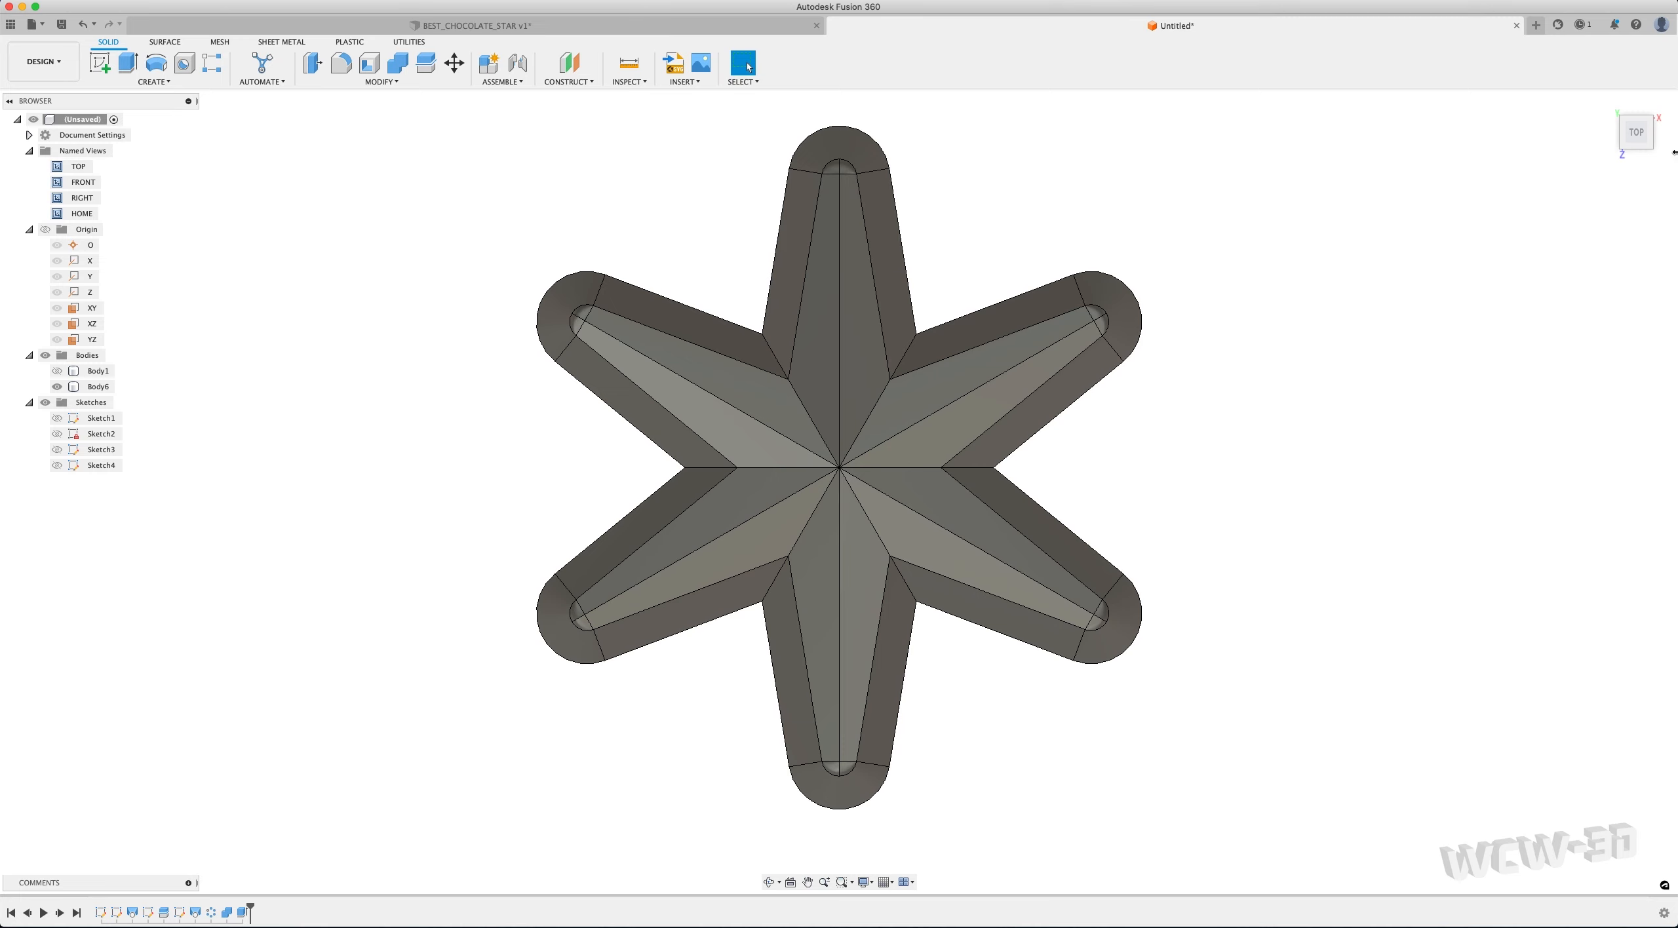
drag(1636, 141, 1637, 62)
click(1639, 145)
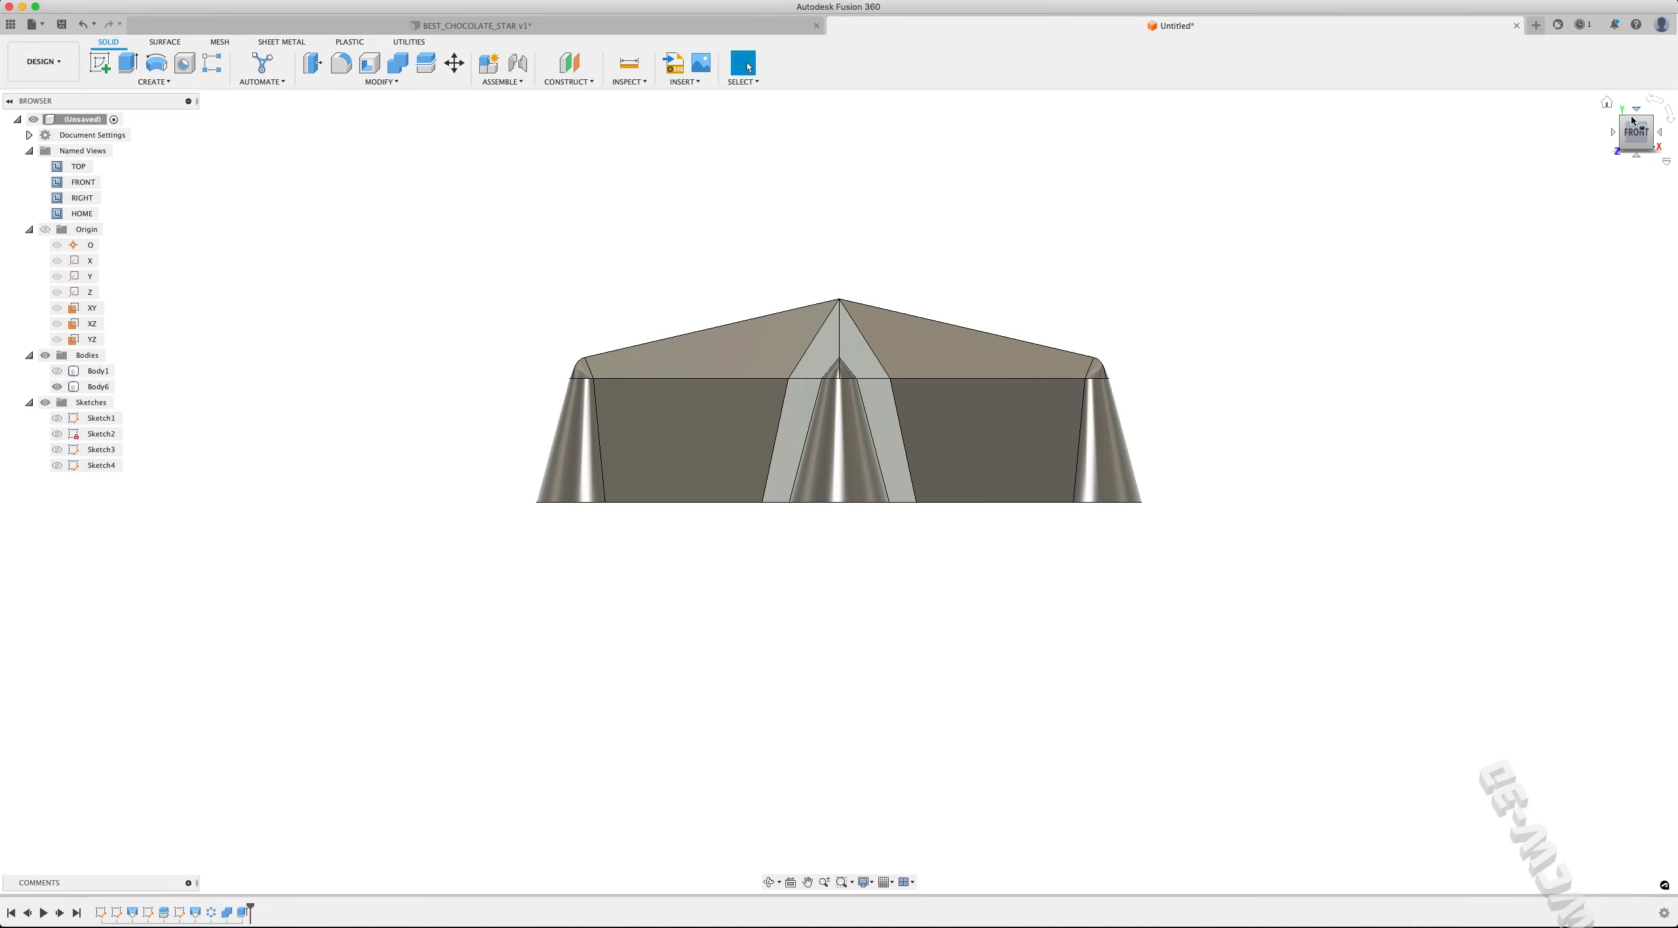
click(1636, 108)
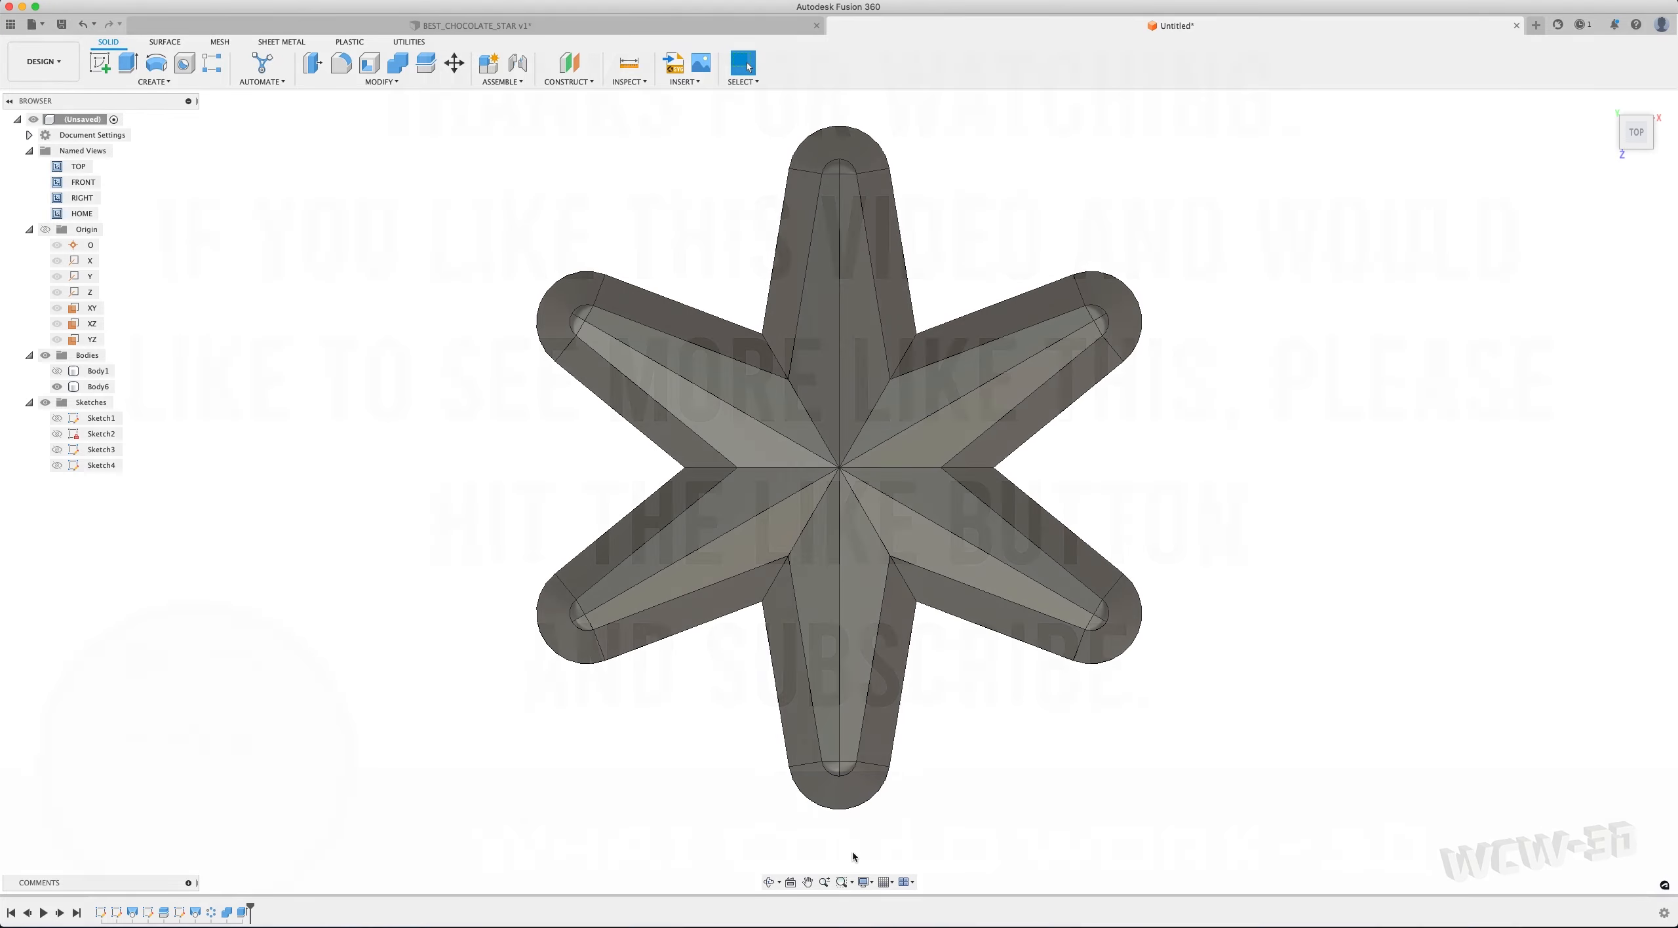